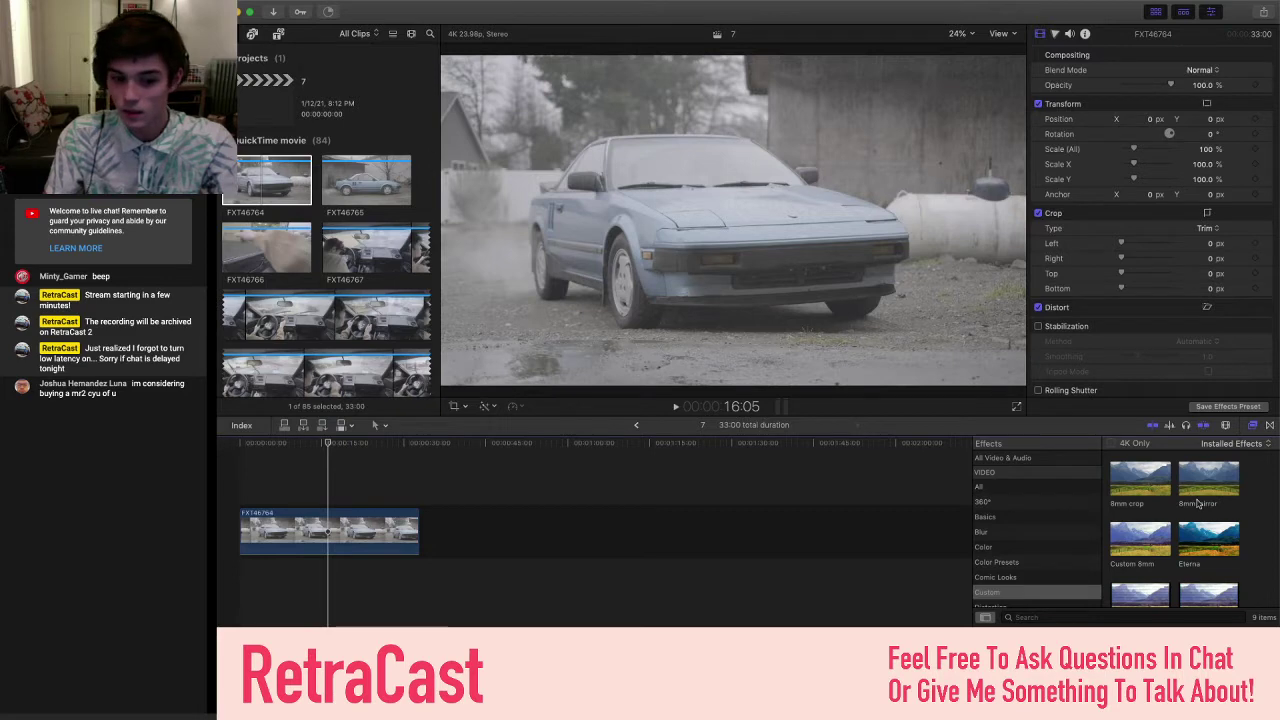
- Apply the custom Eterna LUT effect to clip FXT46764 and close the effects browser
scroll(1197, 503, down, 1)
click(1208, 521)
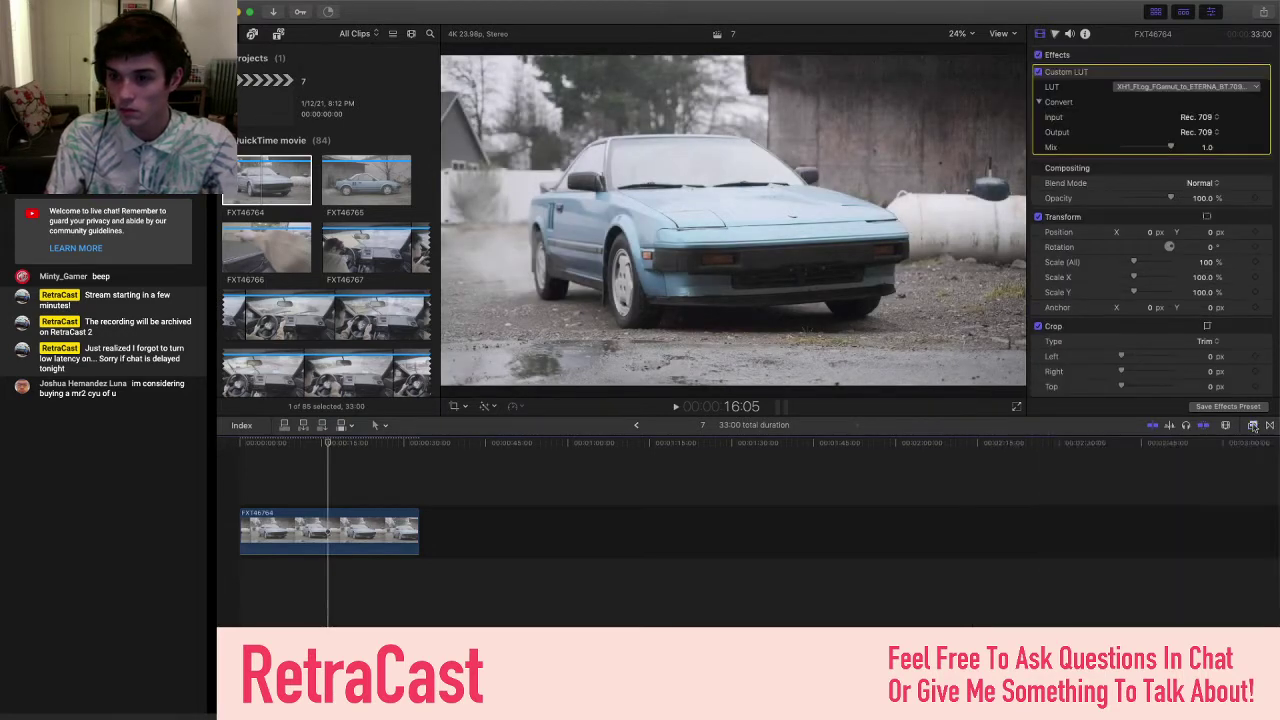
click(1253, 425)
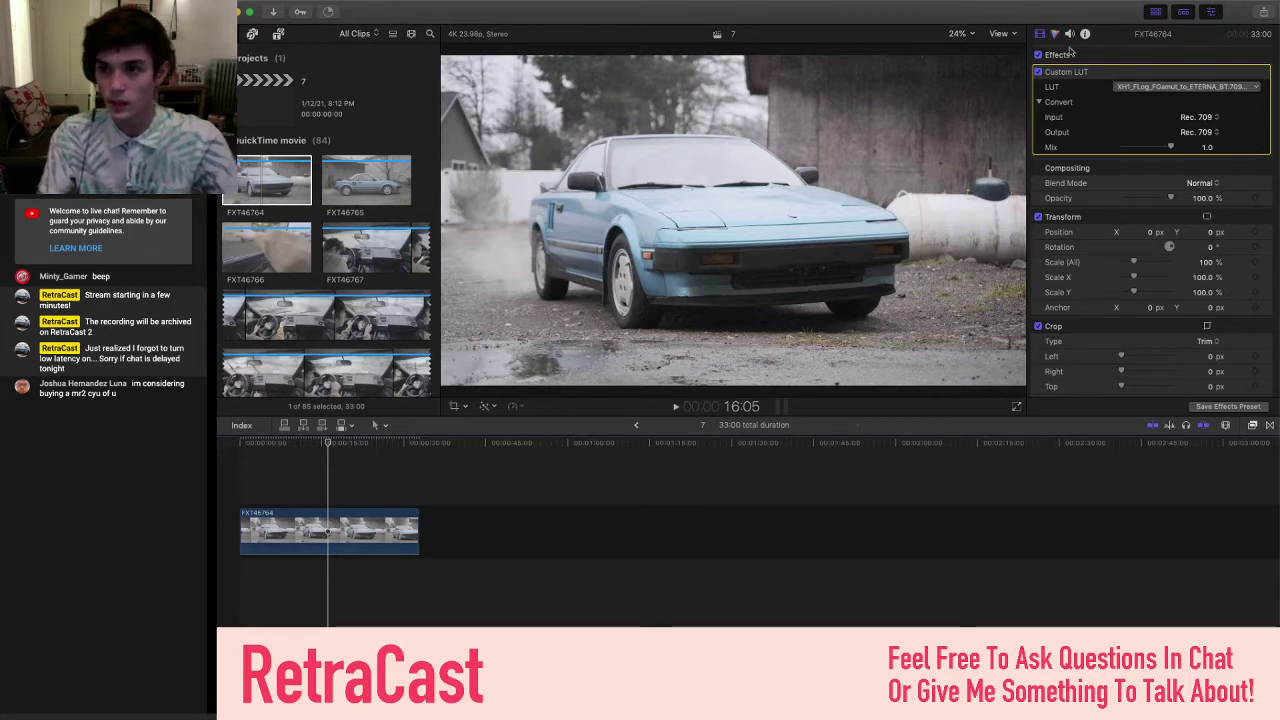
- Add a Color Wheels correction to clip FXT46764, raising master saturation and lowering highlight and midtone brightness
key(super+6)
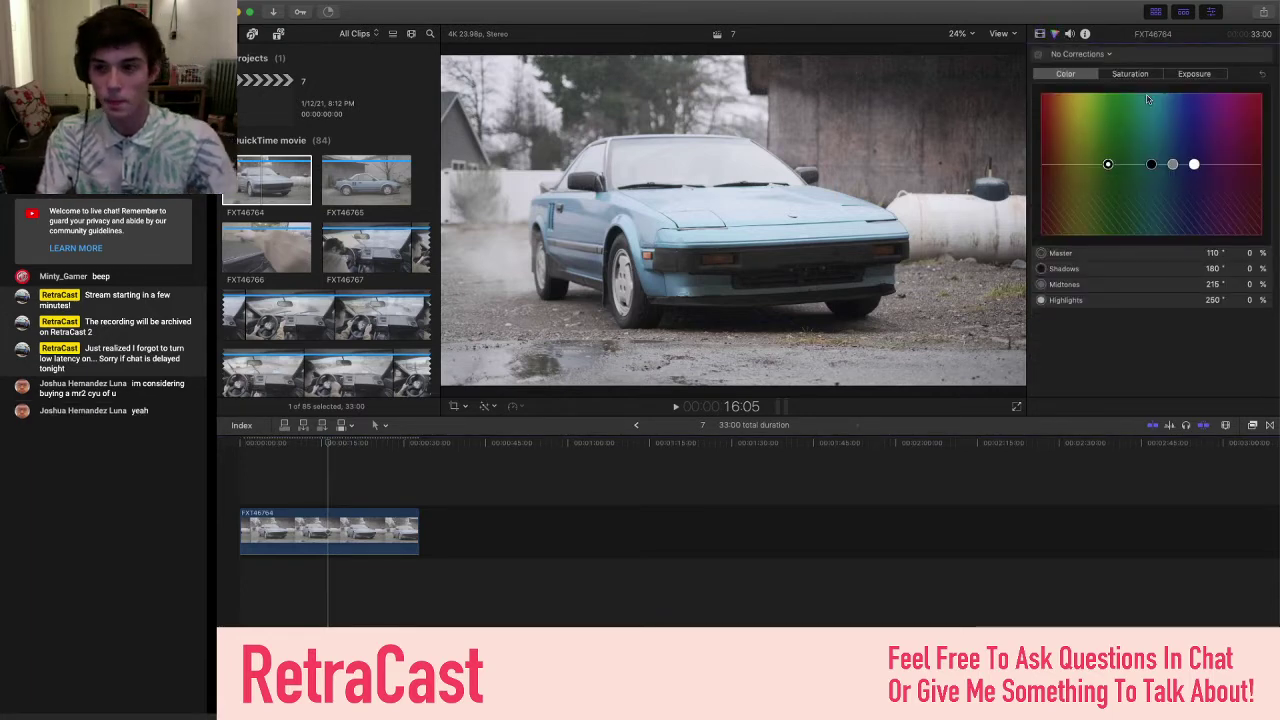
click(1106, 54)
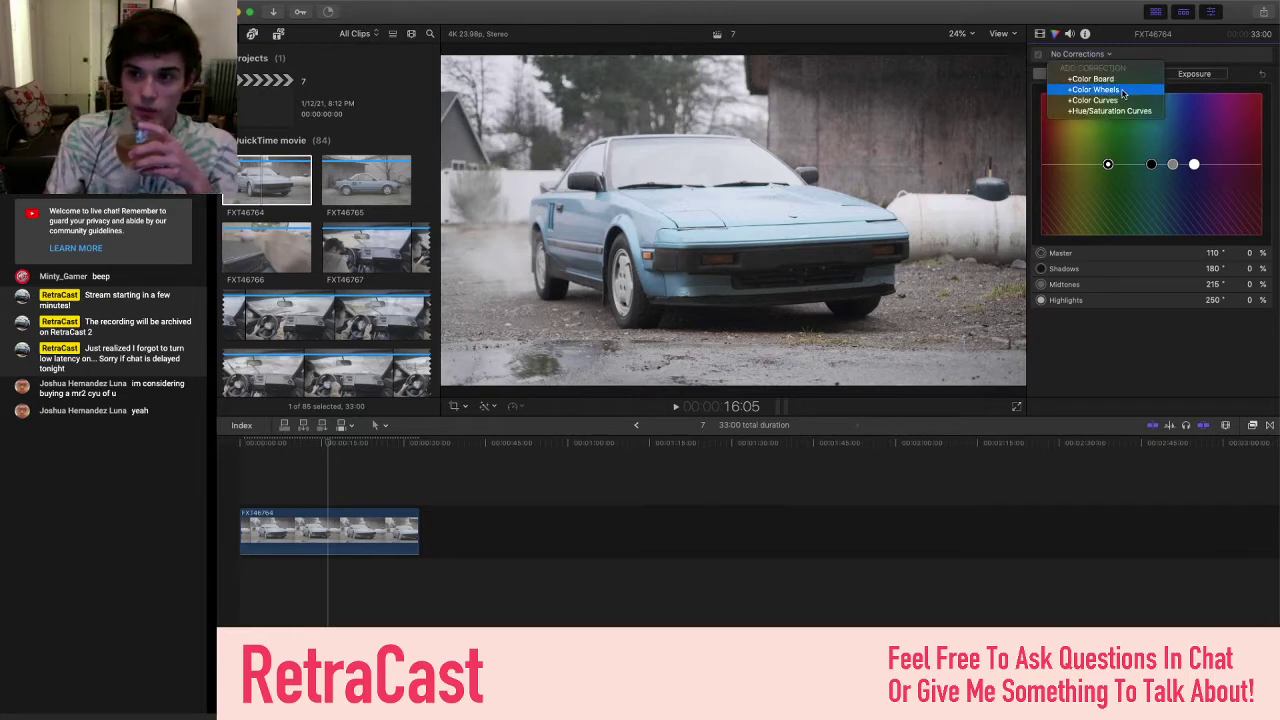
click(1096, 56)
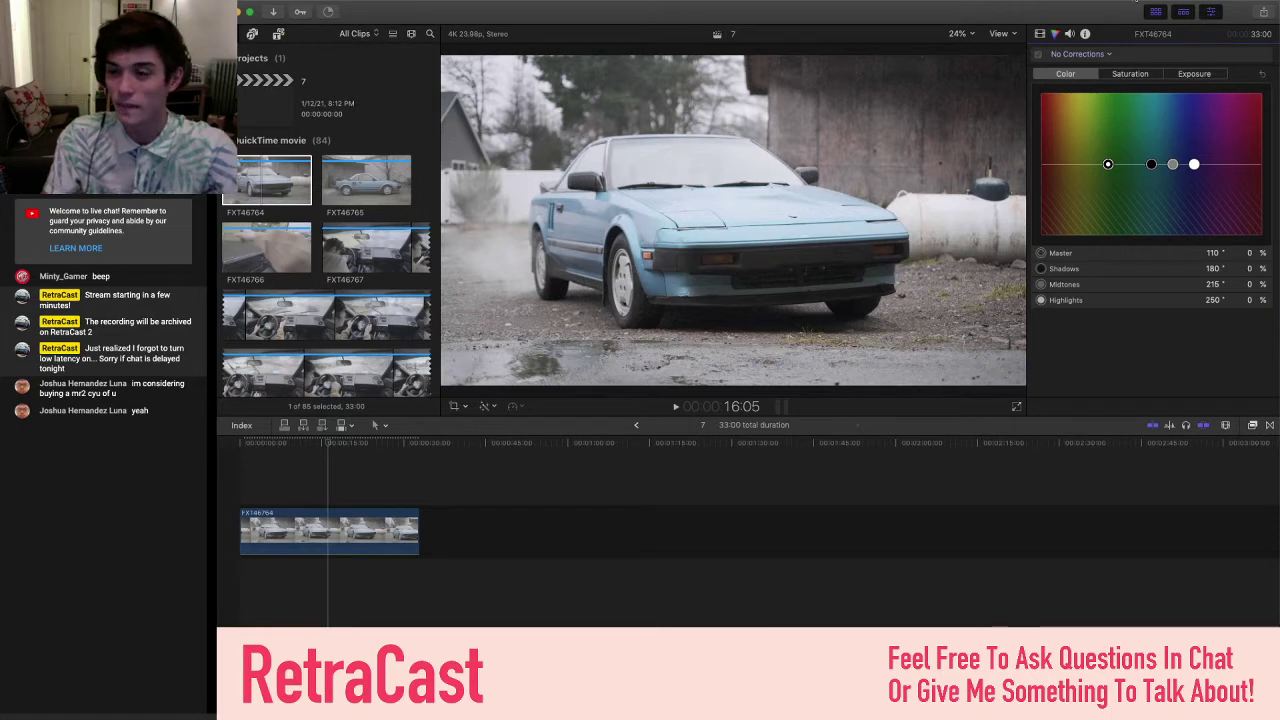
key(super+alt+c)
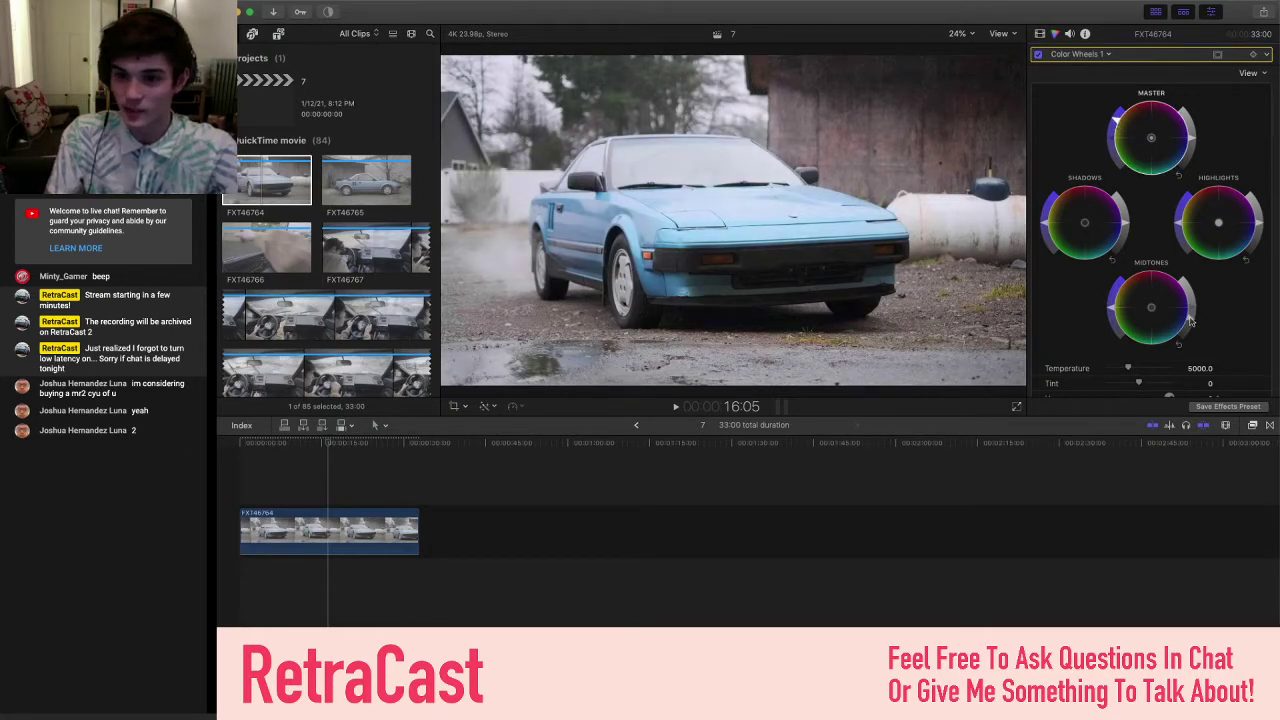
drag(1261, 226, 1260, 232)
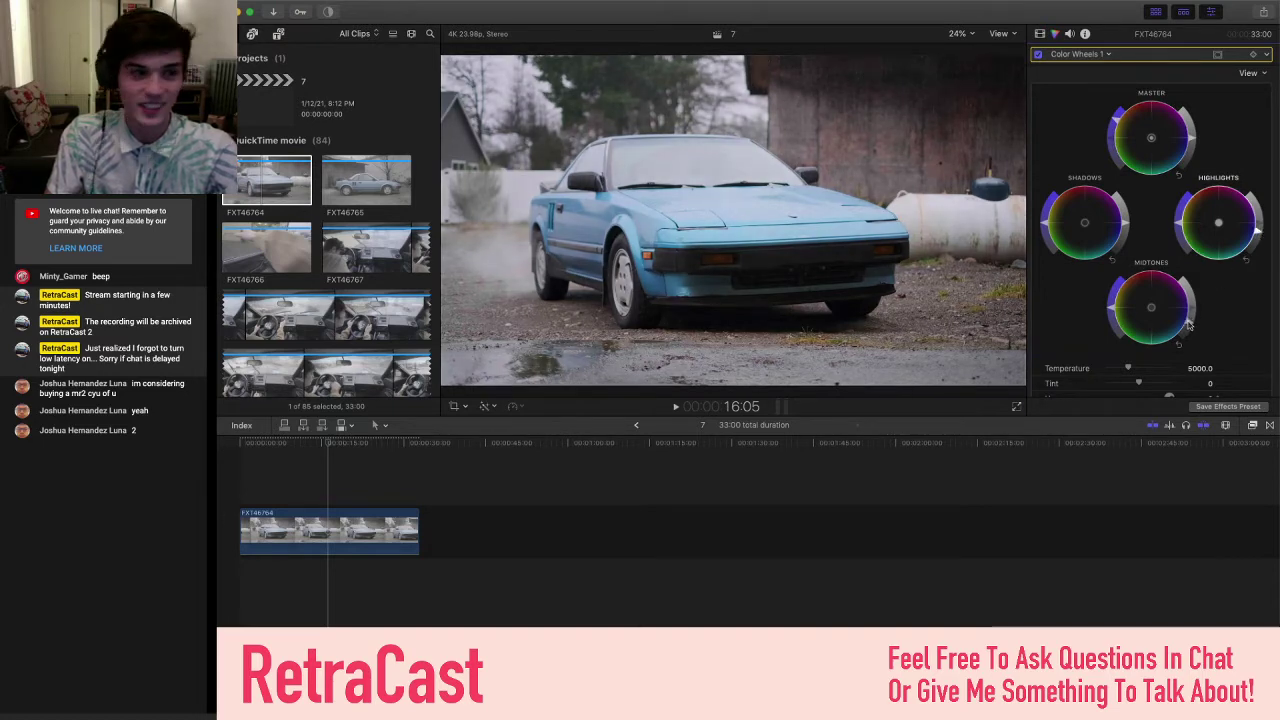
scroll(1257, 299, down, 2)
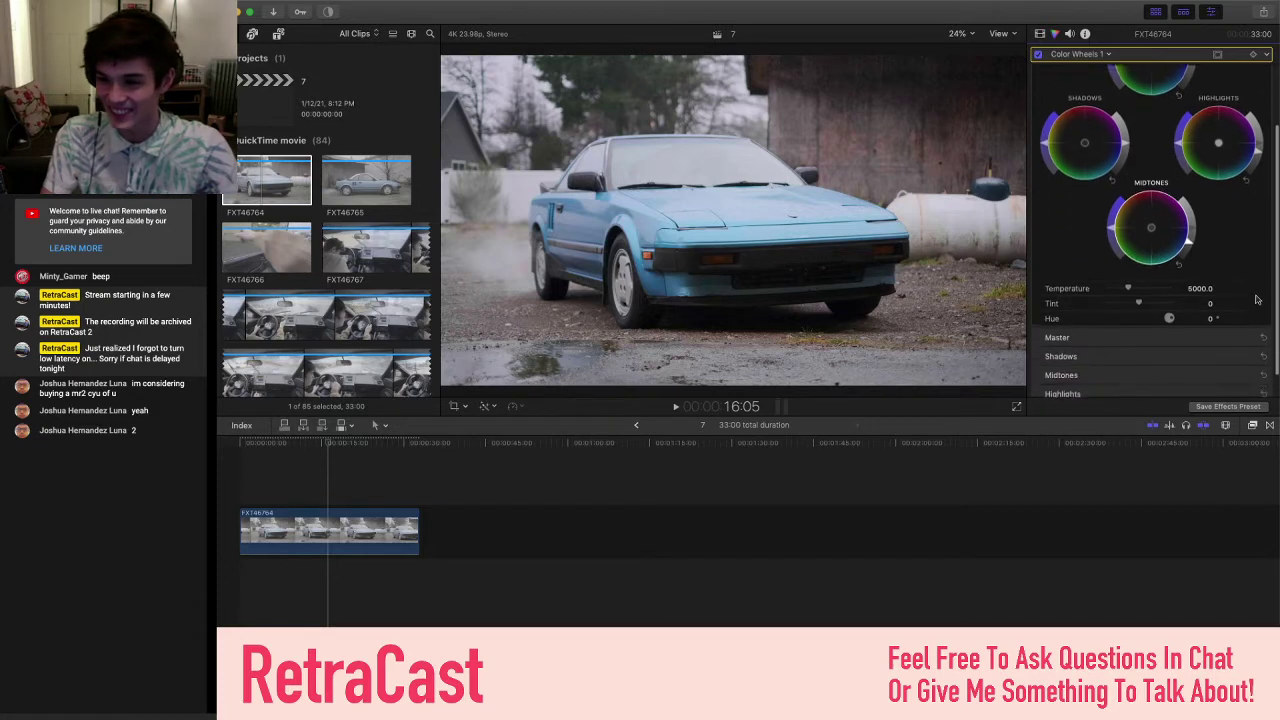
scroll(1257, 299, down, 1)
- Add a Color Curves correction to the clip and place four control points along the luma curve
click(1078, 54)
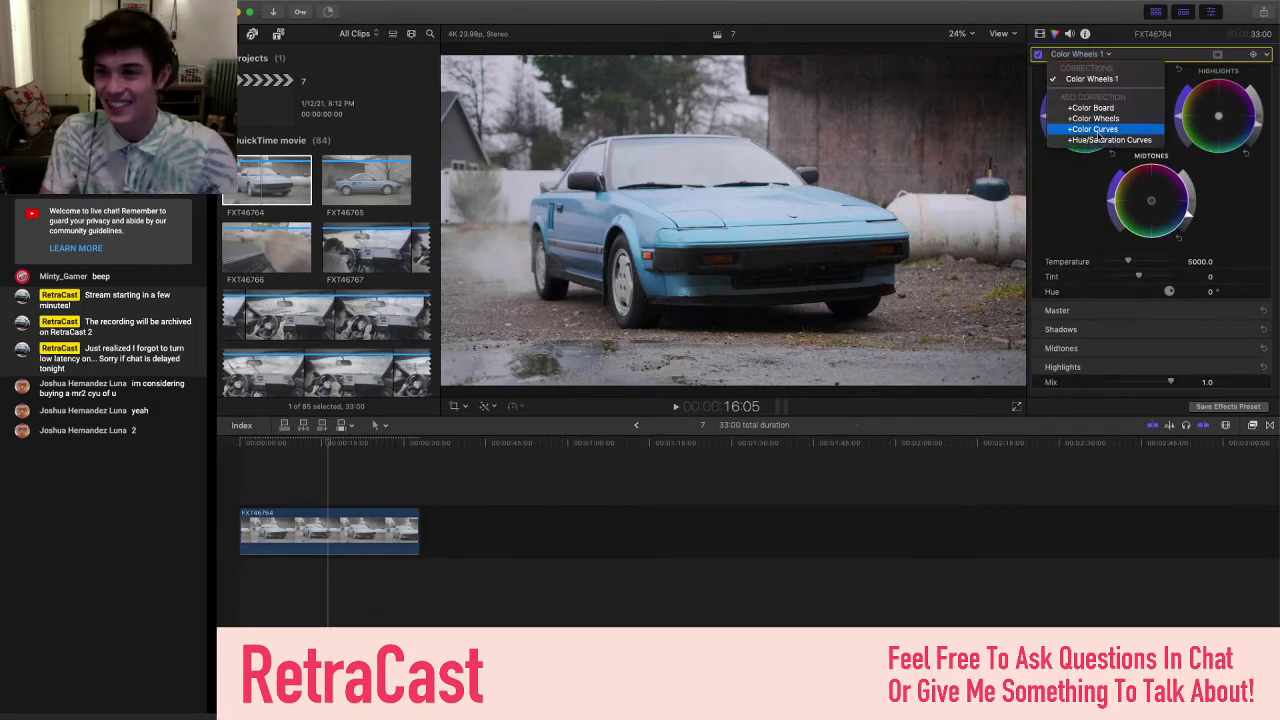
click(1097, 131)
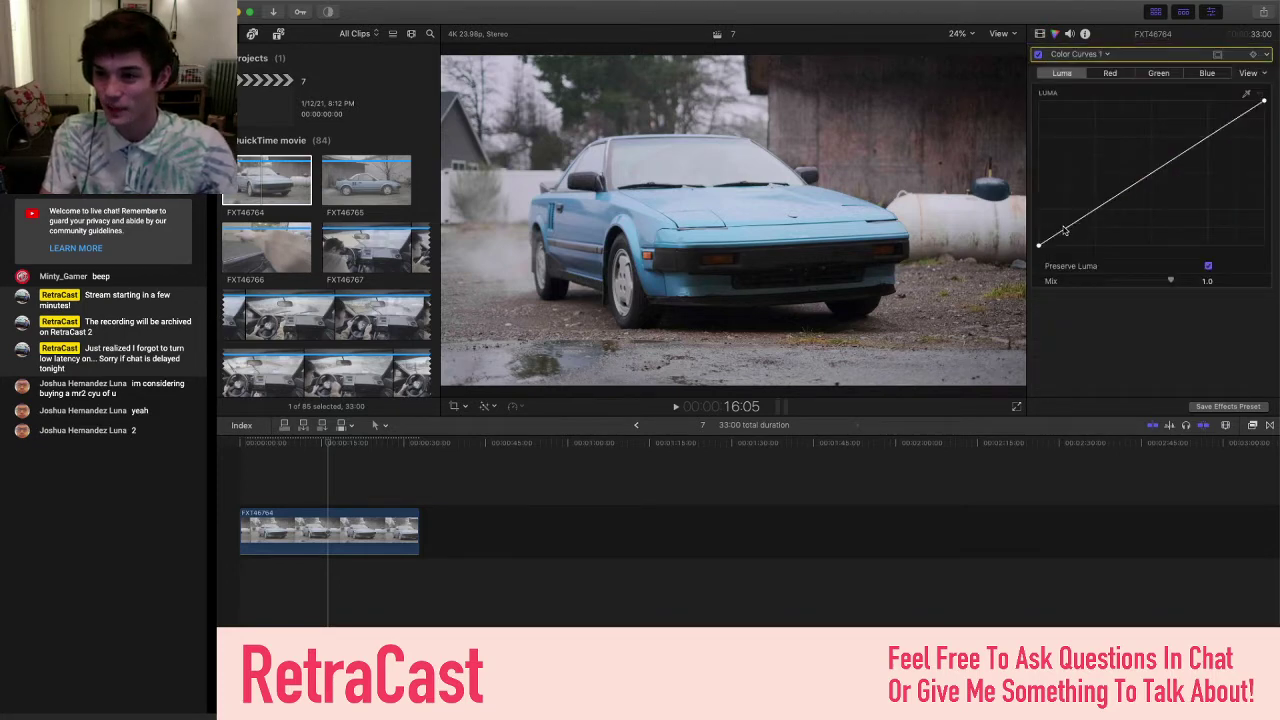
click(1064, 229)
click(1093, 211)
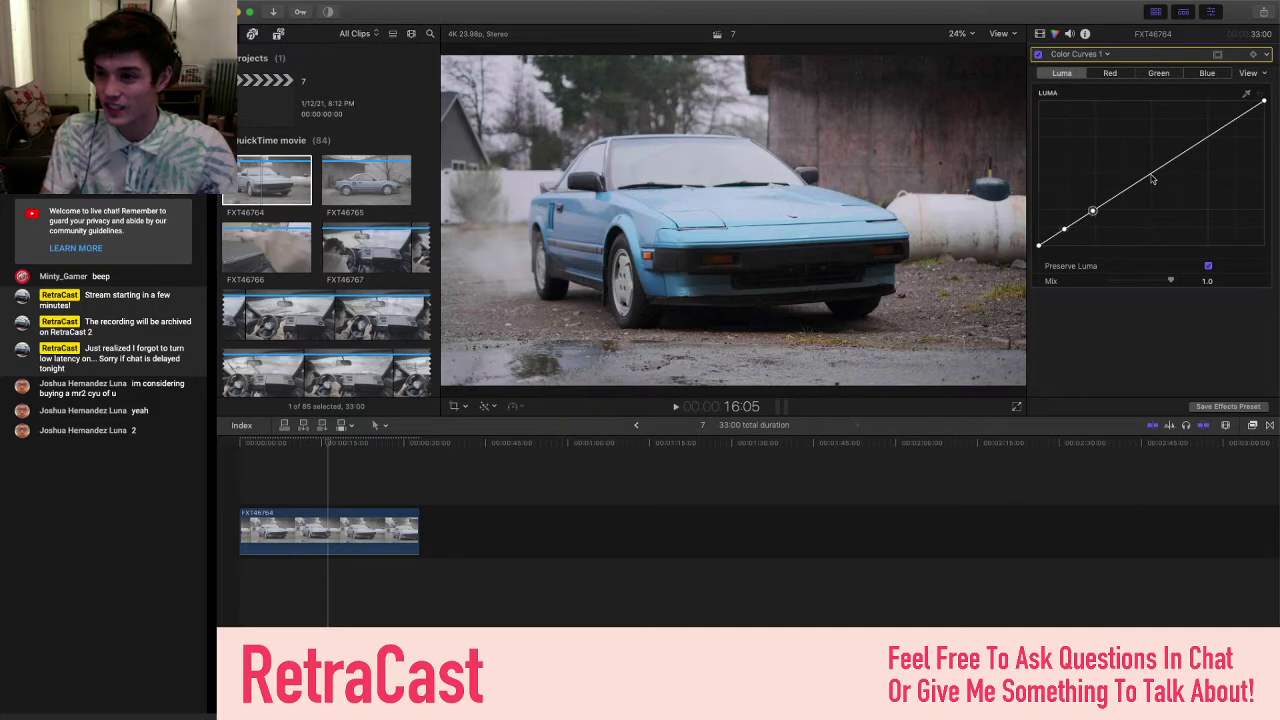
click(1151, 176)
click(1206, 138)
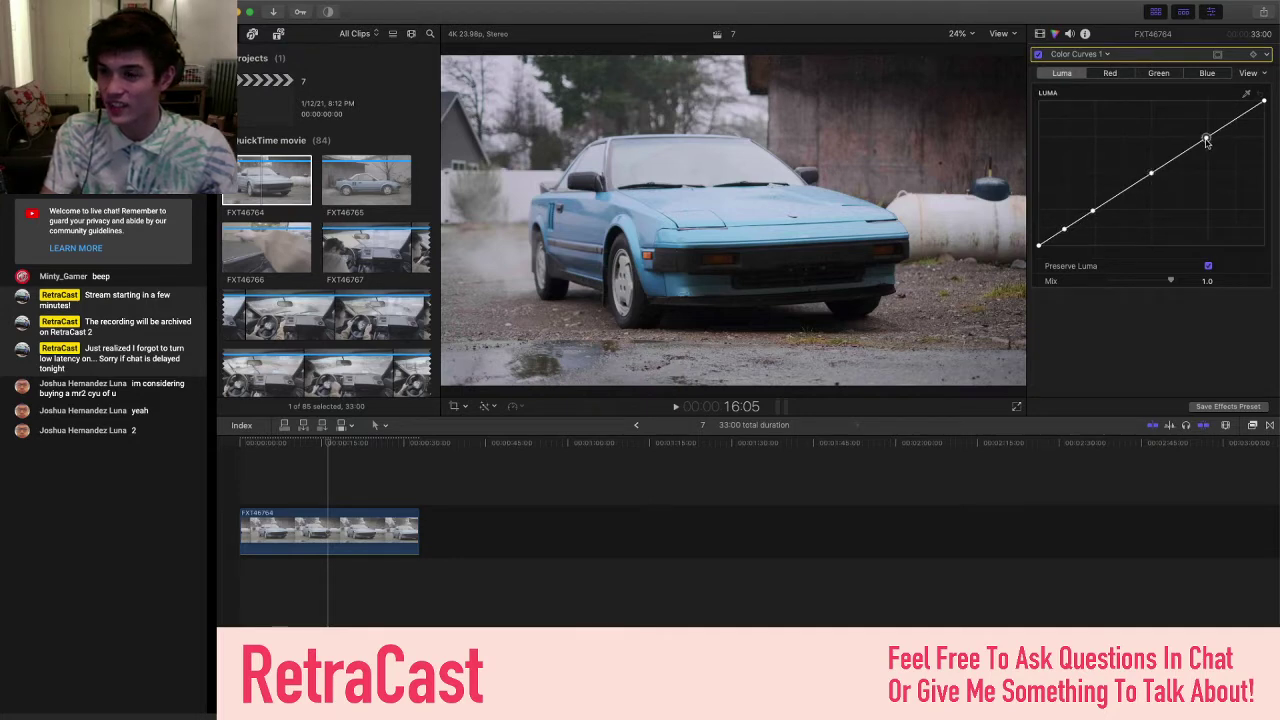
- Lower the luma curve's white endpoint and raise its black endpoint slightly, comparing the image with the correction off and on
click(1264, 102)
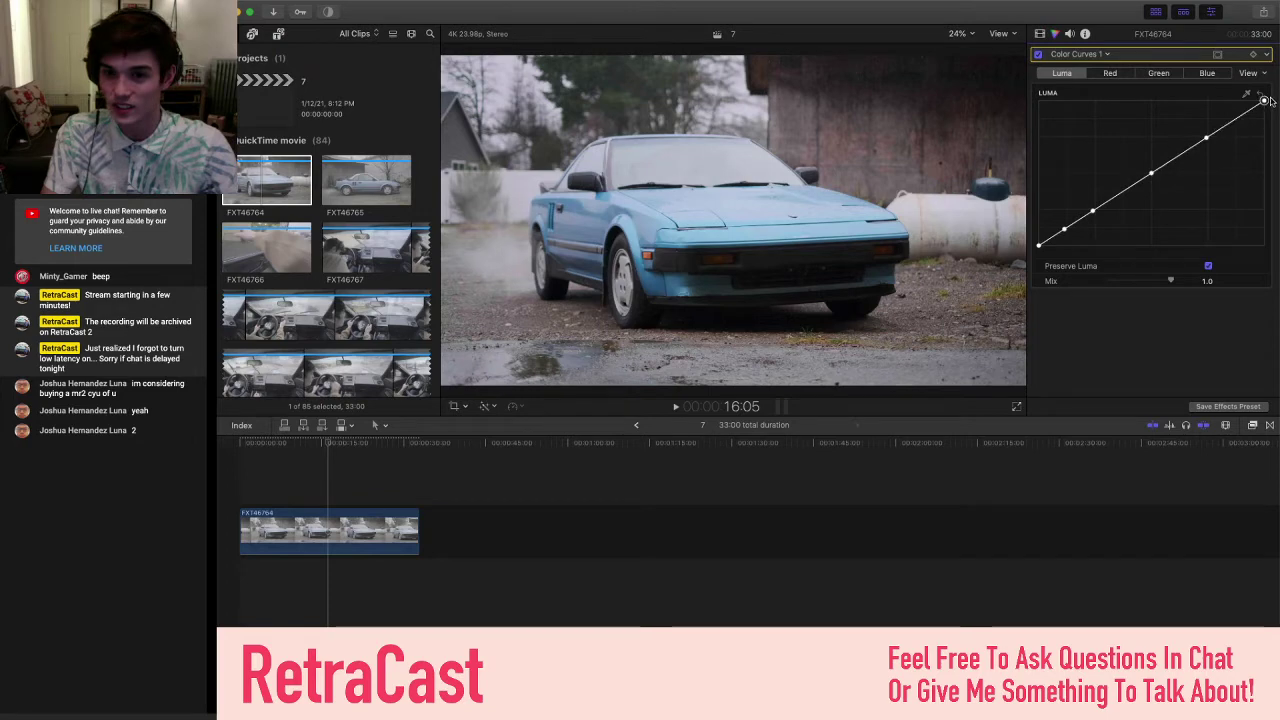
drag(1264, 102, 1264, 117)
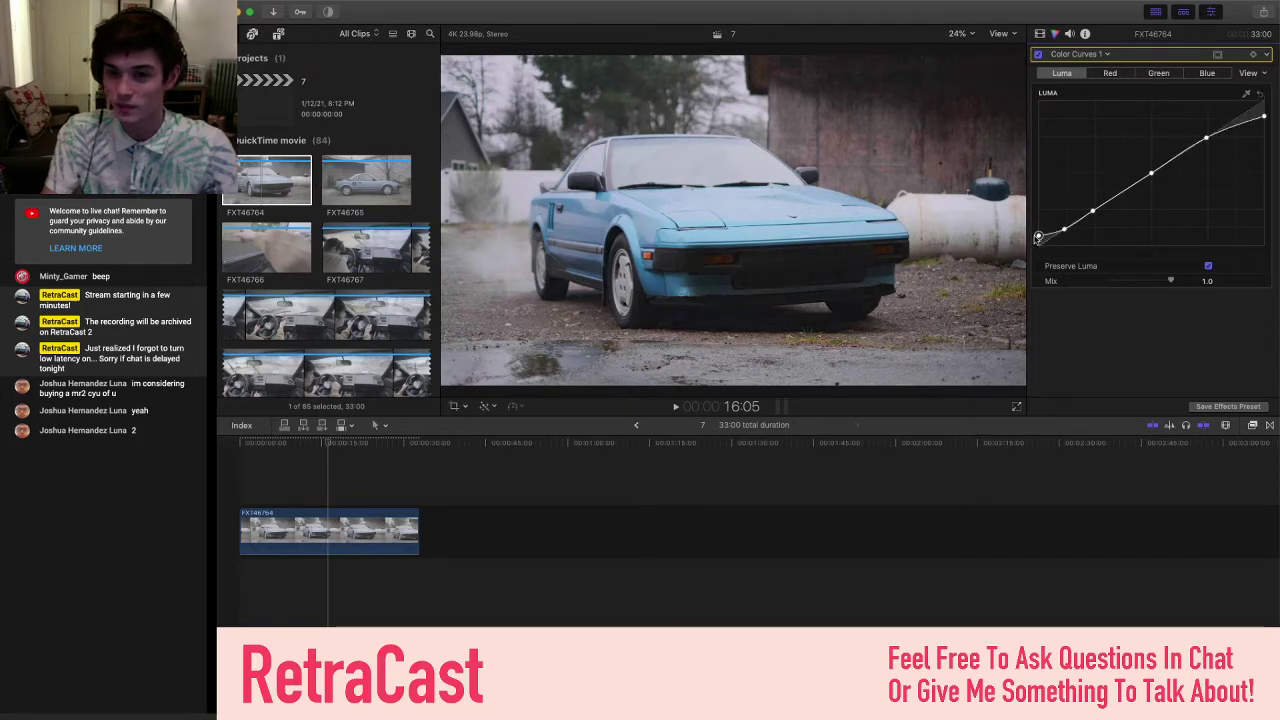
click(1039, 54)
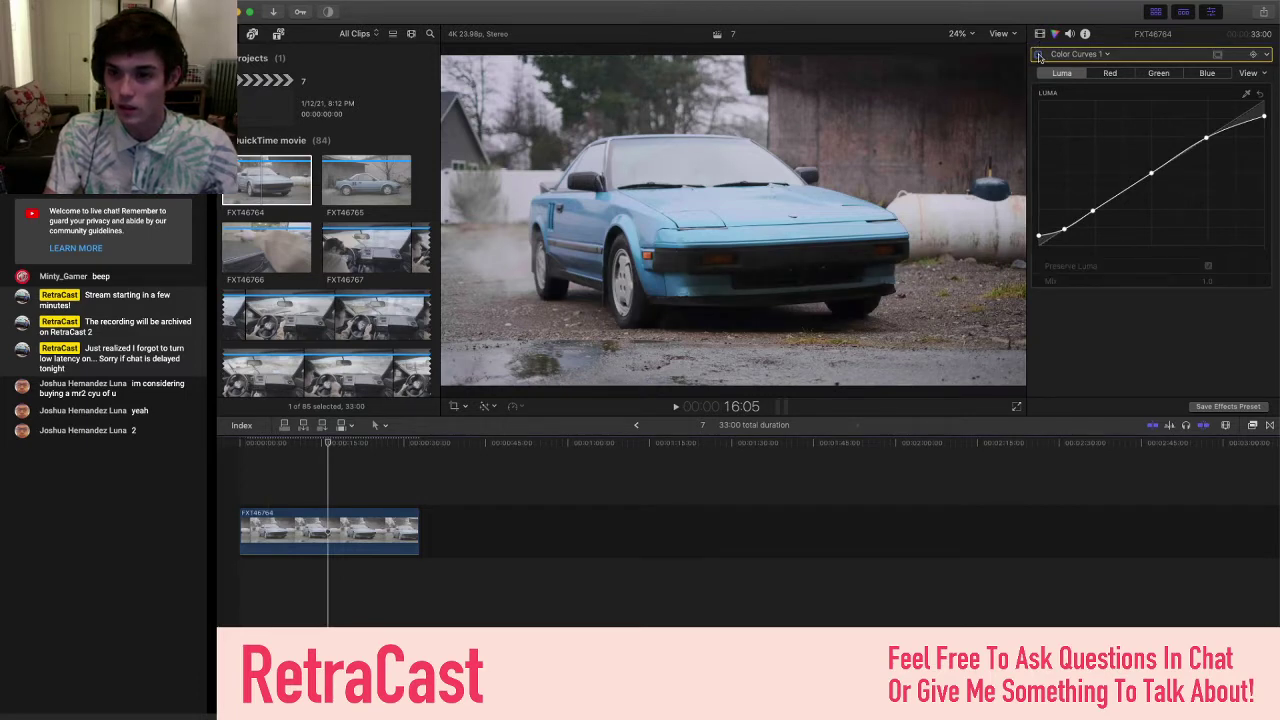
click(1039, 54)
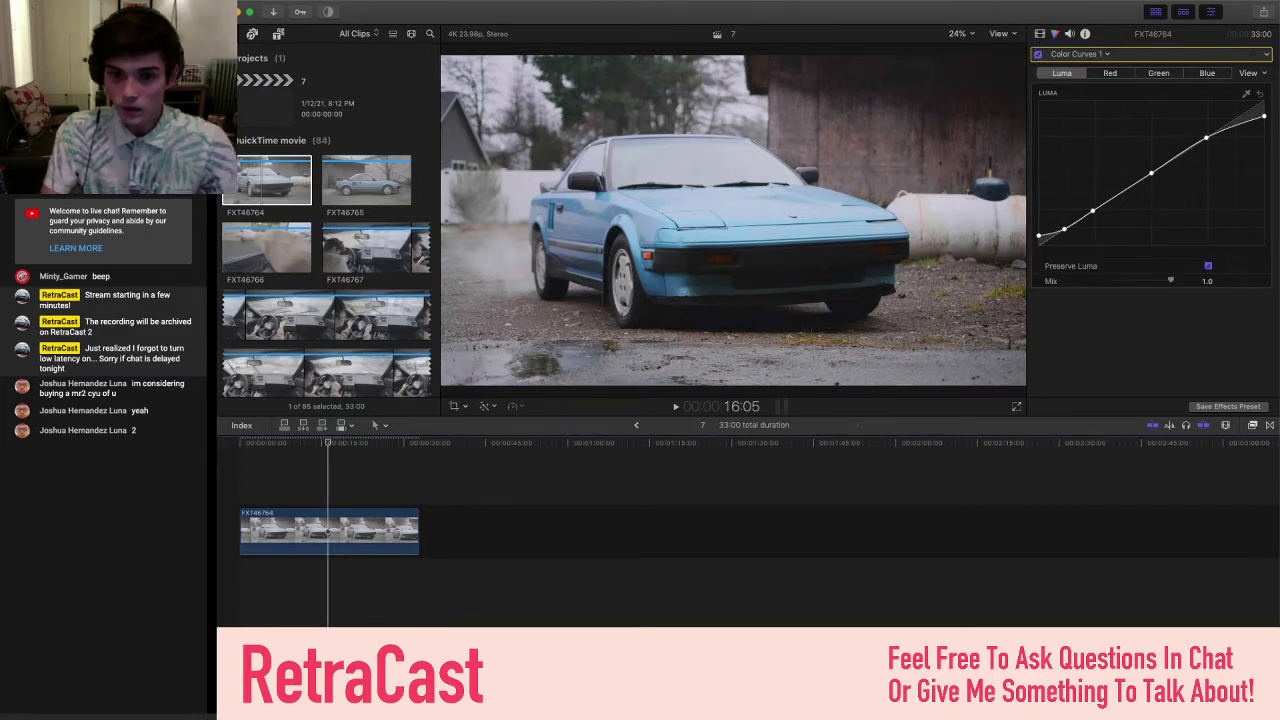
- Append clip FXT46765 to the timeline directly after FXT46764 and show its color corrections
click(360, 192)
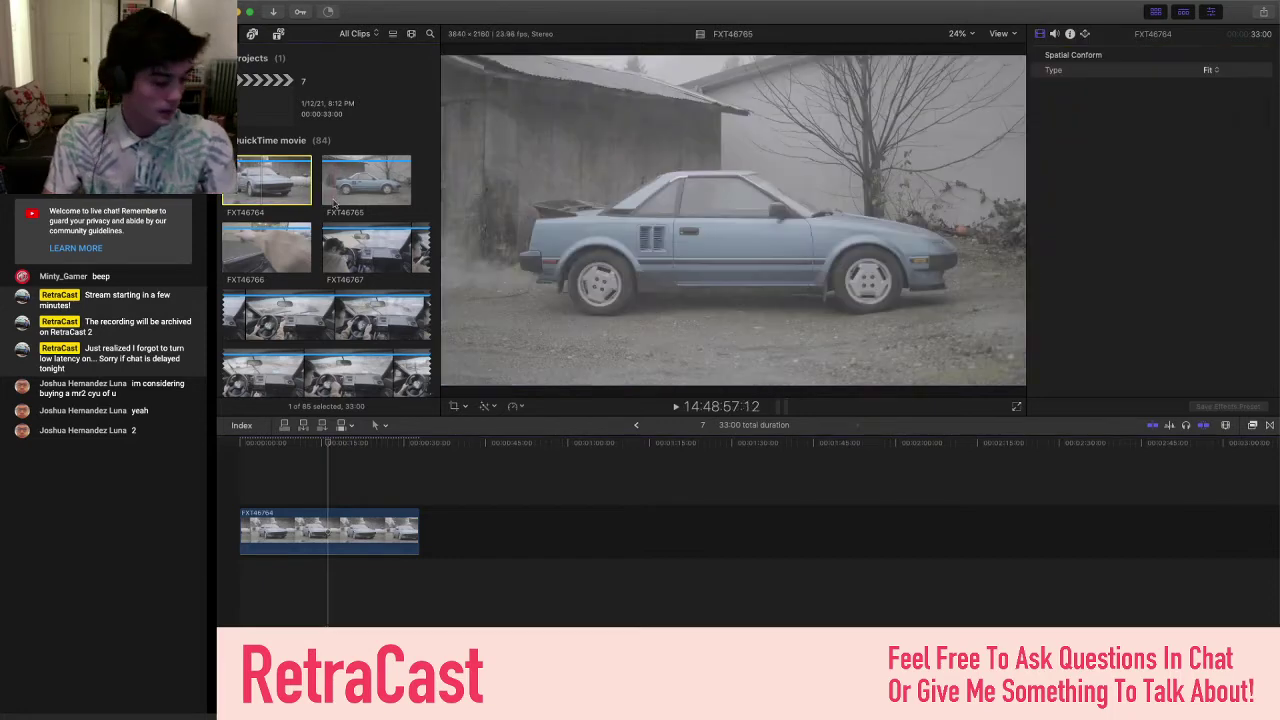
drag(365, 190, 580, 465)
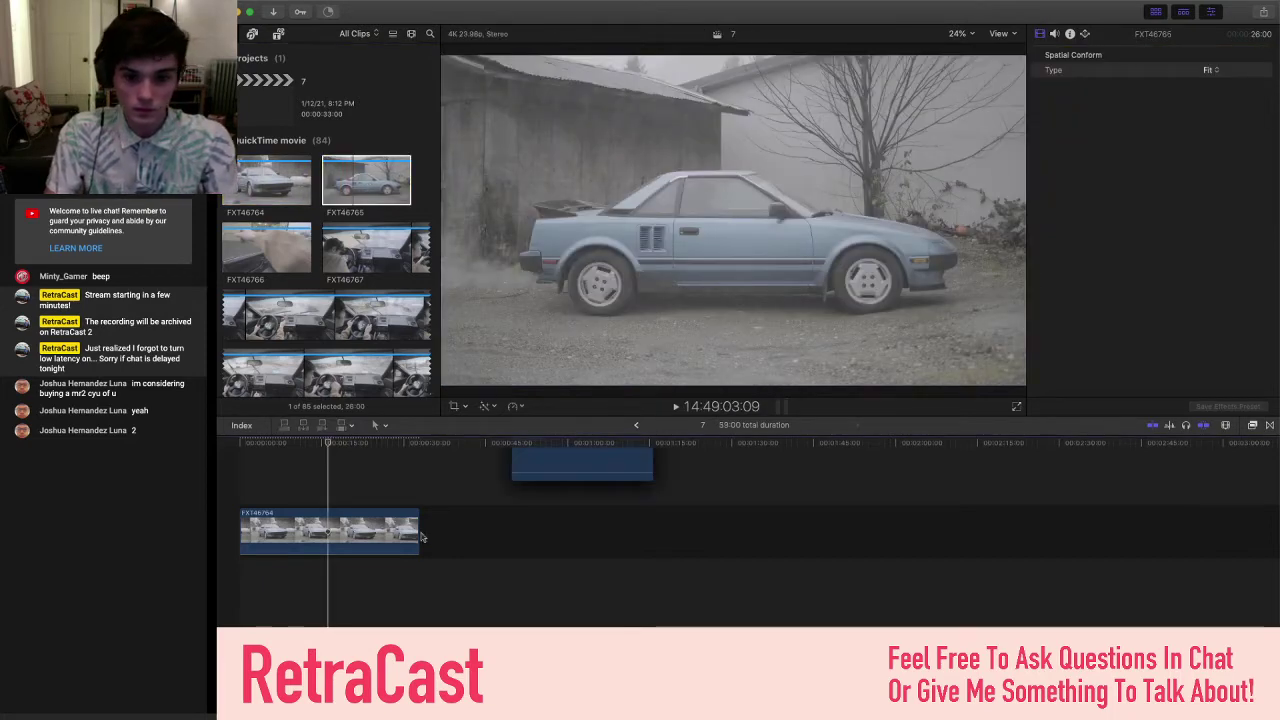
drag(437, 539, 462, 546)
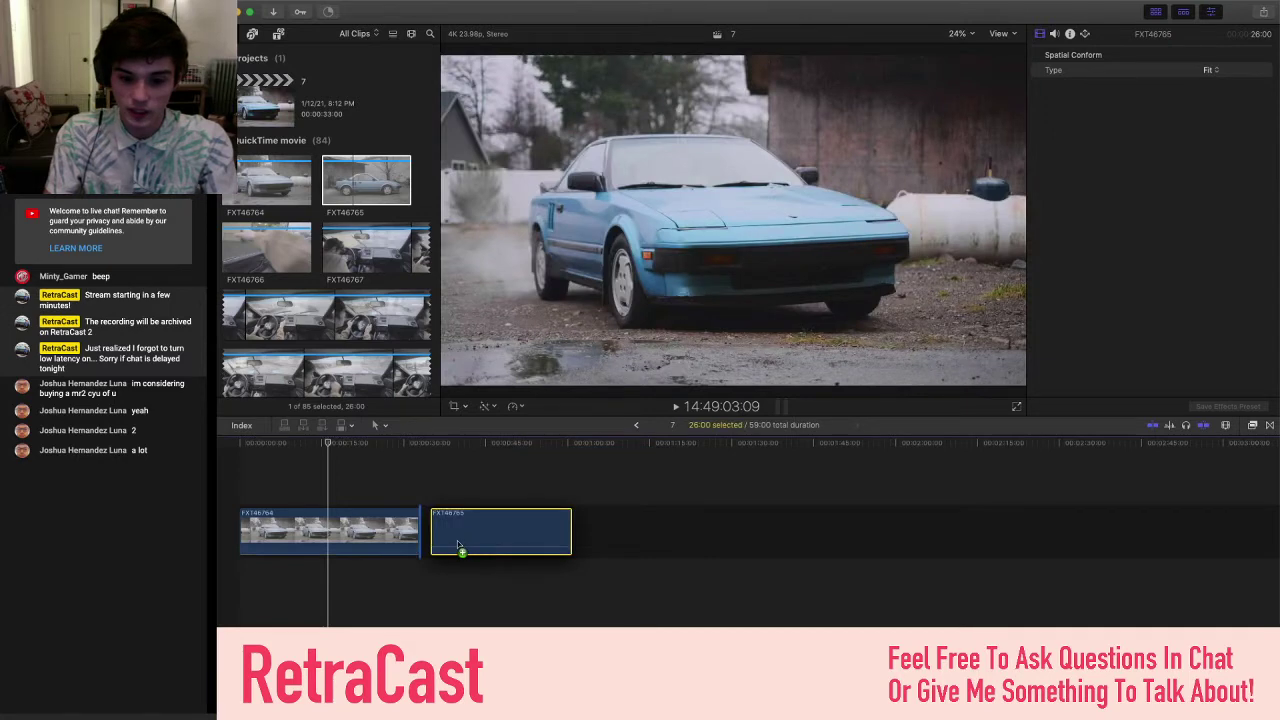
drag(458, 545, 447, 545)
key(super+6)
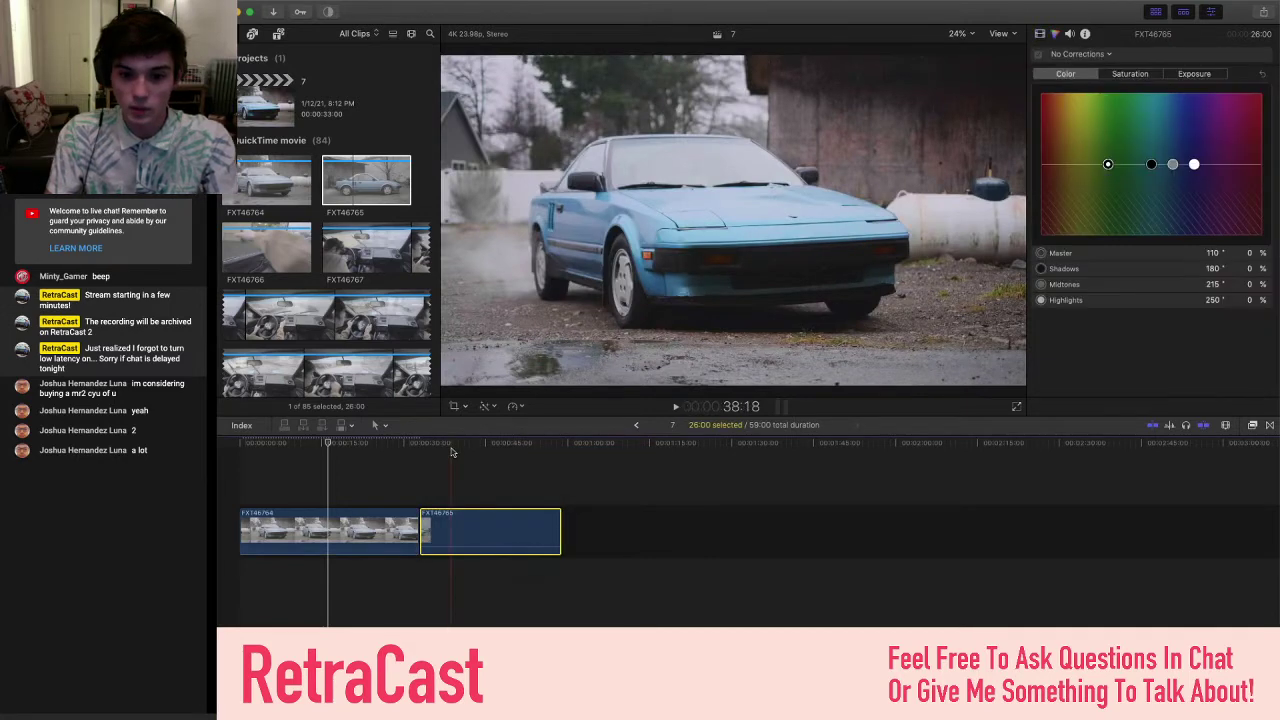
click(1000, 33)
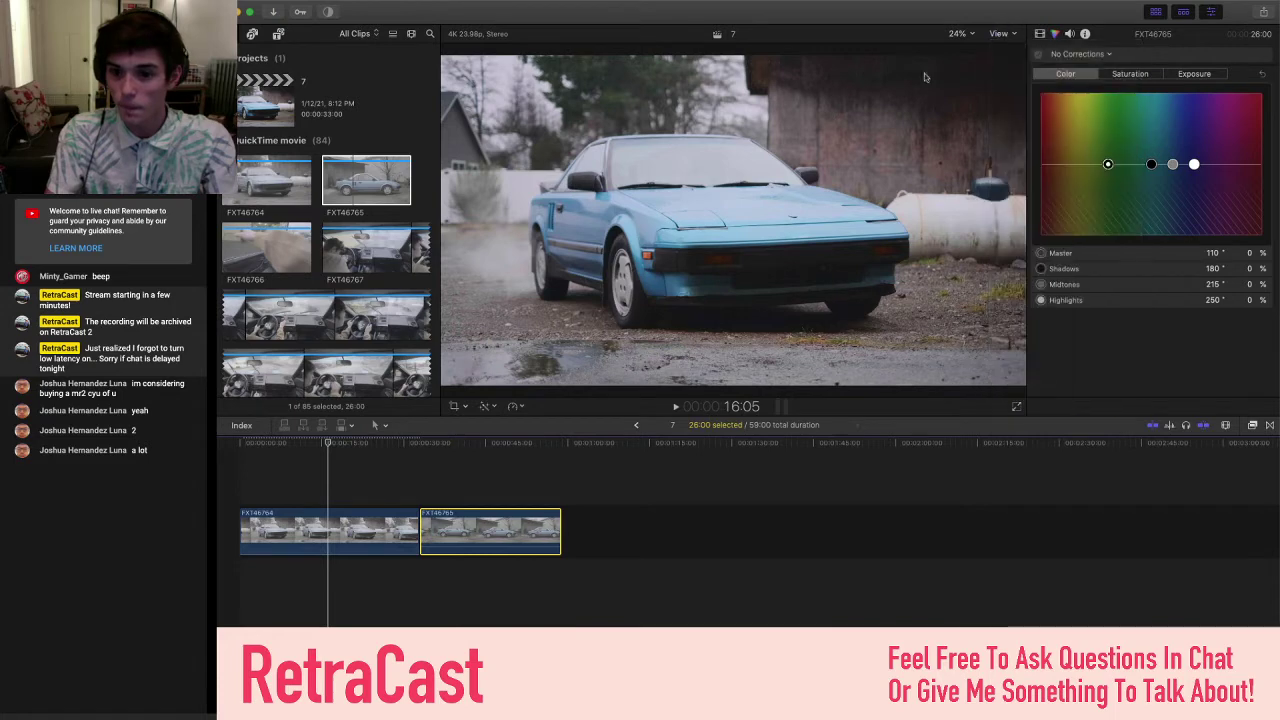
key(Escape)
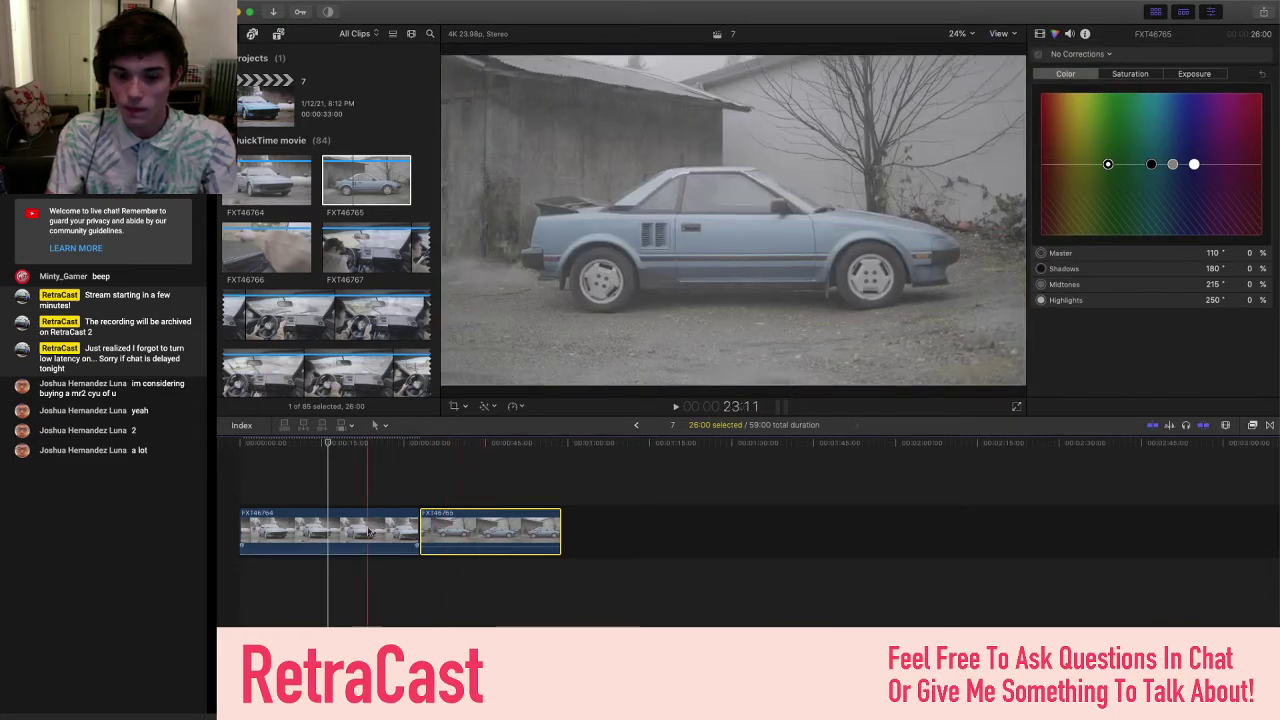
- Copy the attributes of clip FXT46764 and paste its Custom LUT, Color Wheels and Color Curves onto FXT46765
click(368, 532)
click(503, 528)
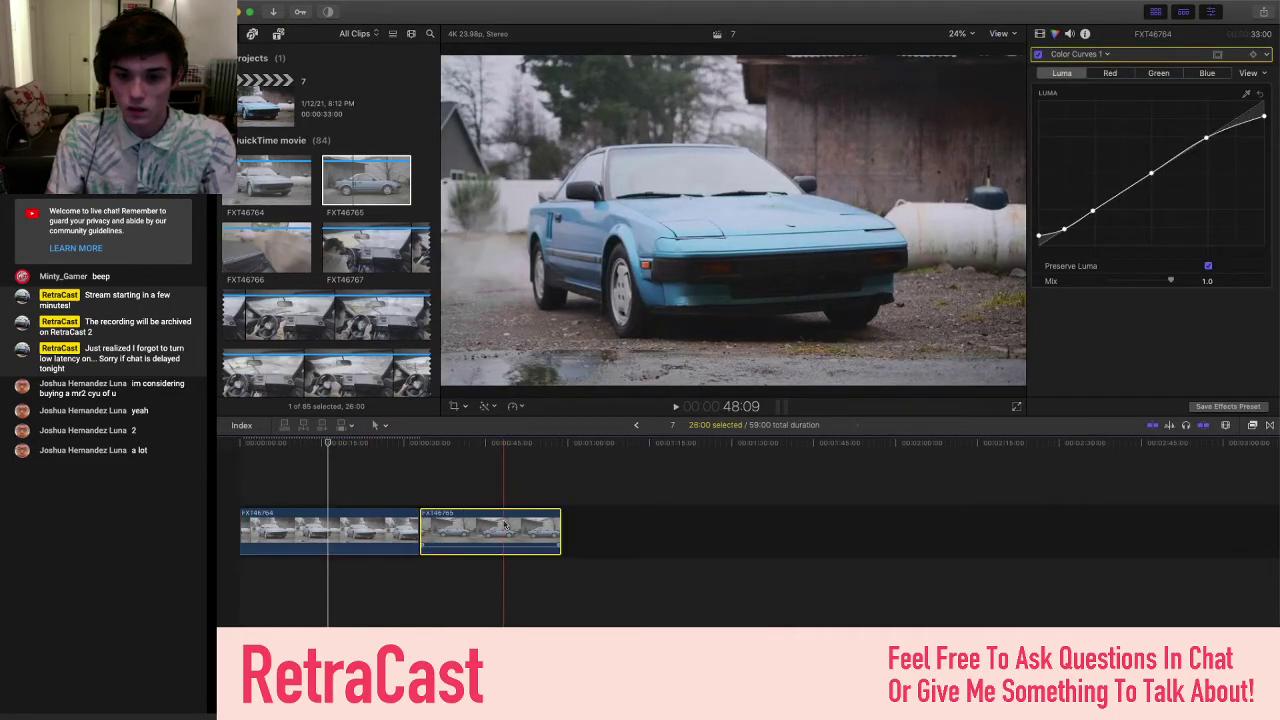
key(super+shift+v)
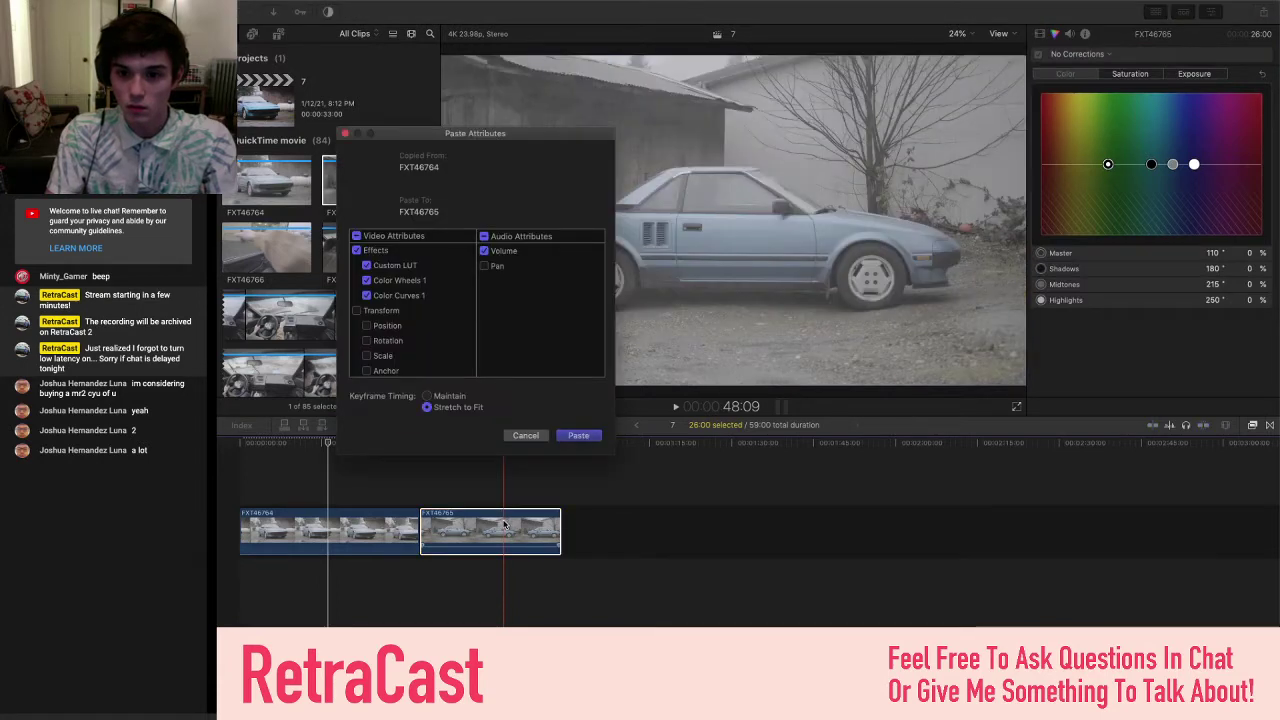
key(Return)
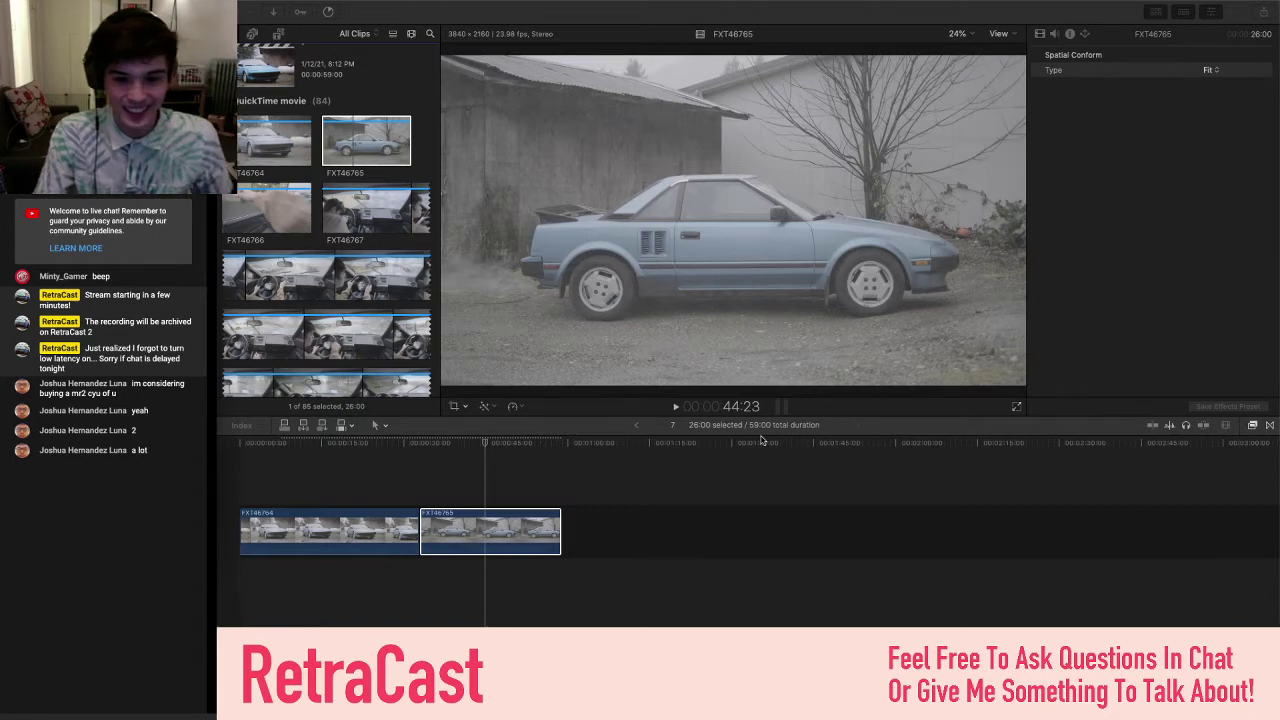
click(482, 486)
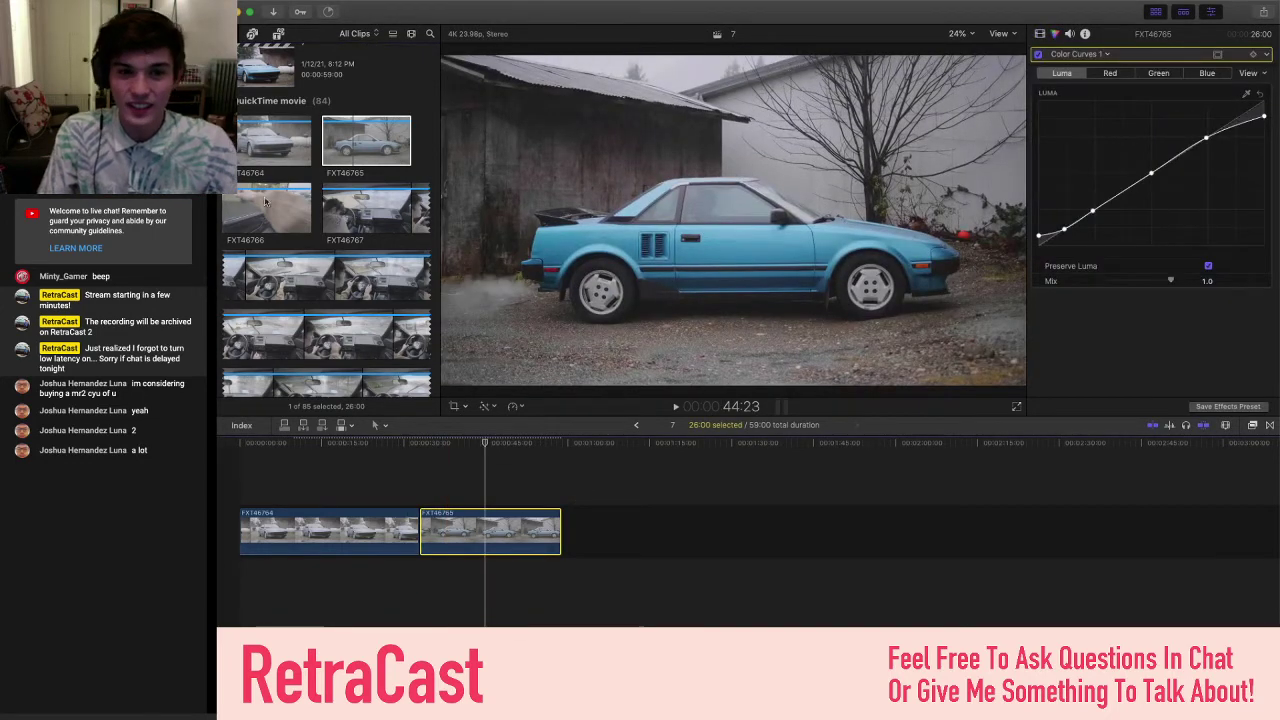
- Append clip FXT46766 to the end of the timeline and paste the copied color grade onto it
click(240, 218)
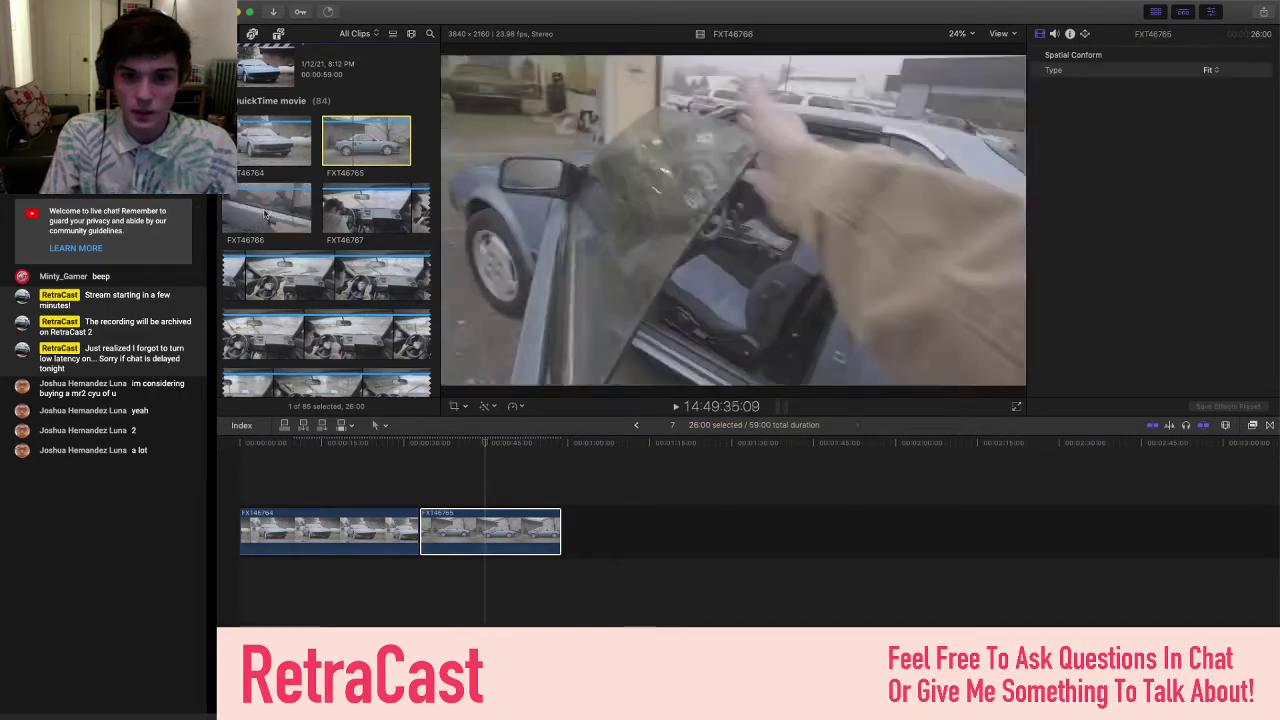
drag(270, 210, 605, 535)
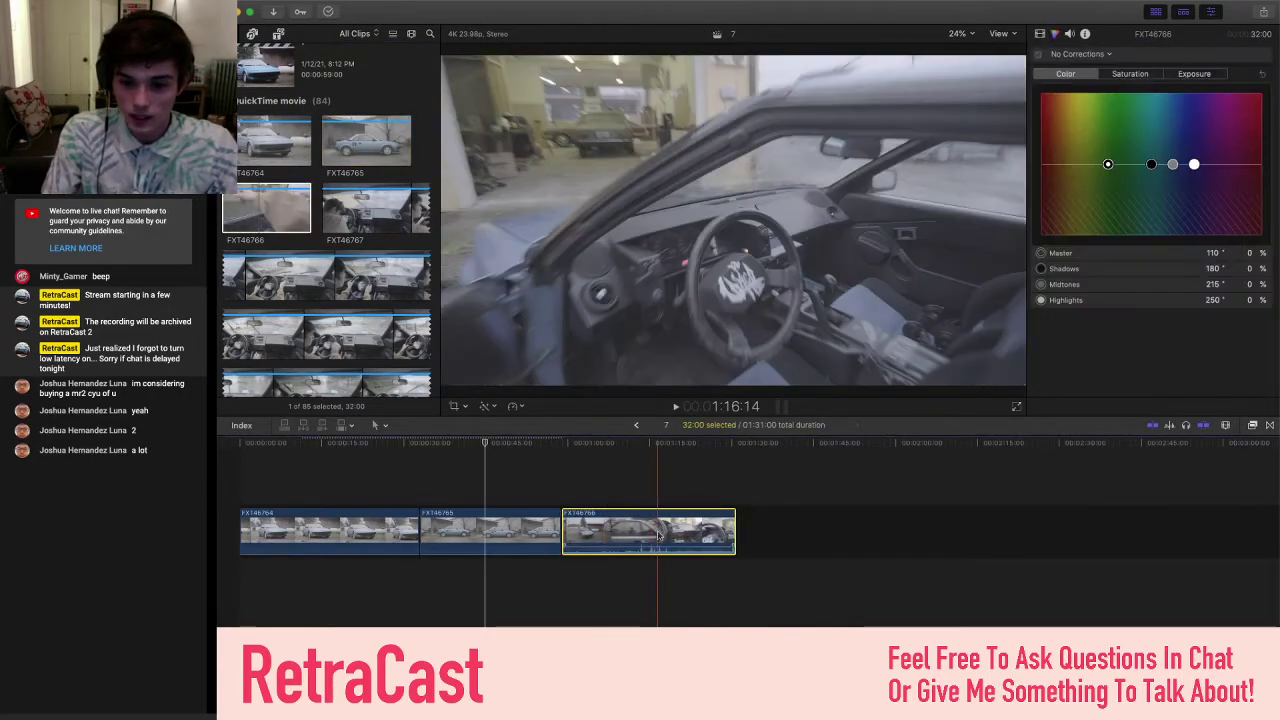
key(super+shift+v)
key(Return)
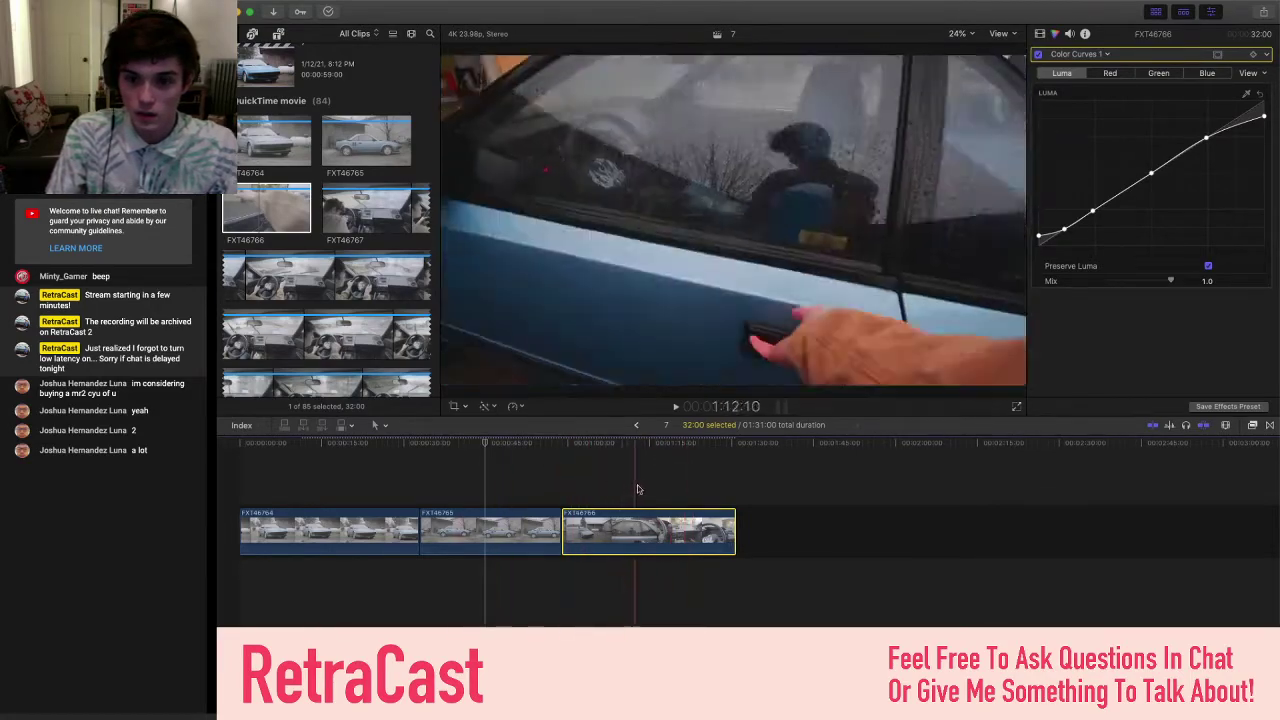
- Park the playhead early in clip FXT46766 at 1:03:19 and display its Color Wheels 1 correction
click(567, 476)
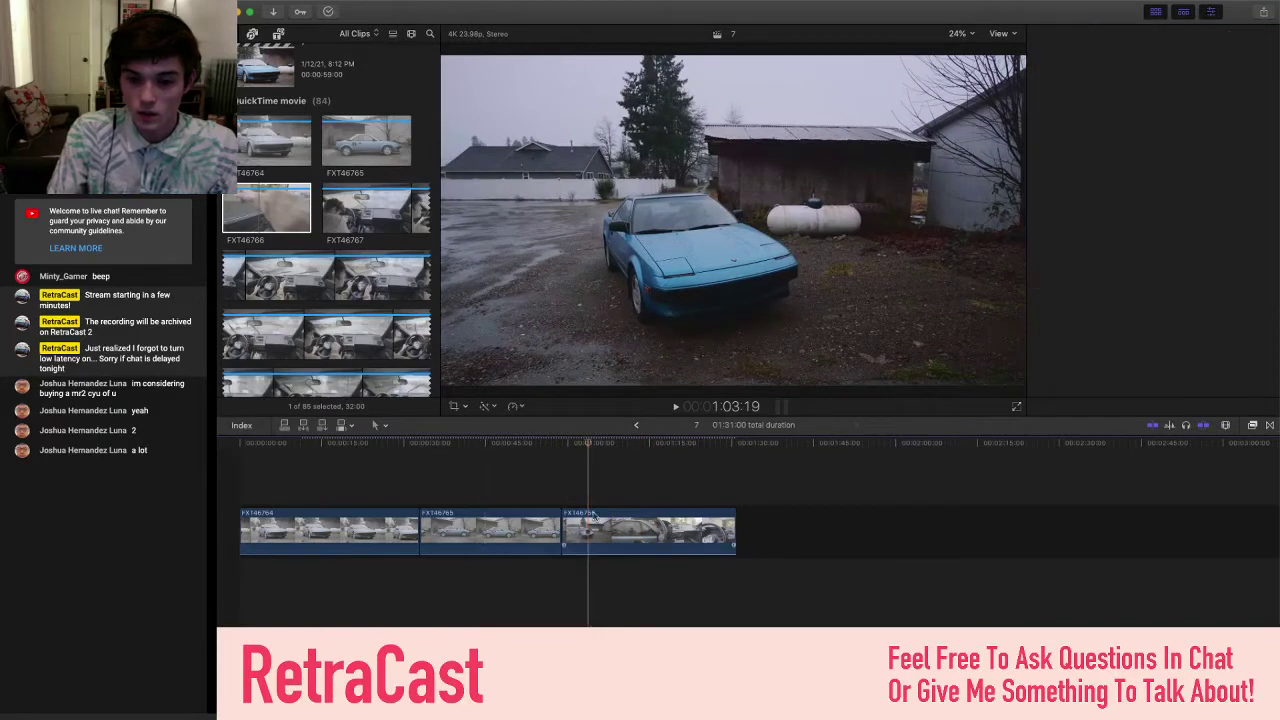
click(590, 525)
click(1073, 54)
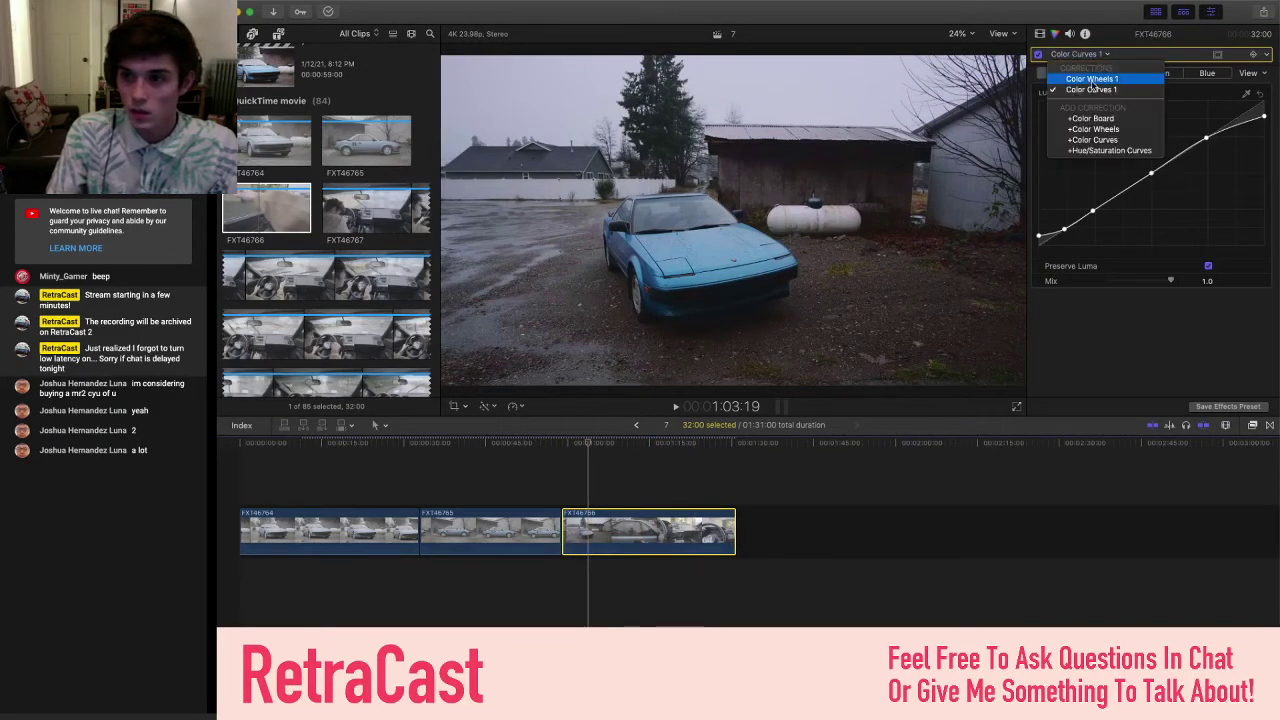
click(1110, 82)
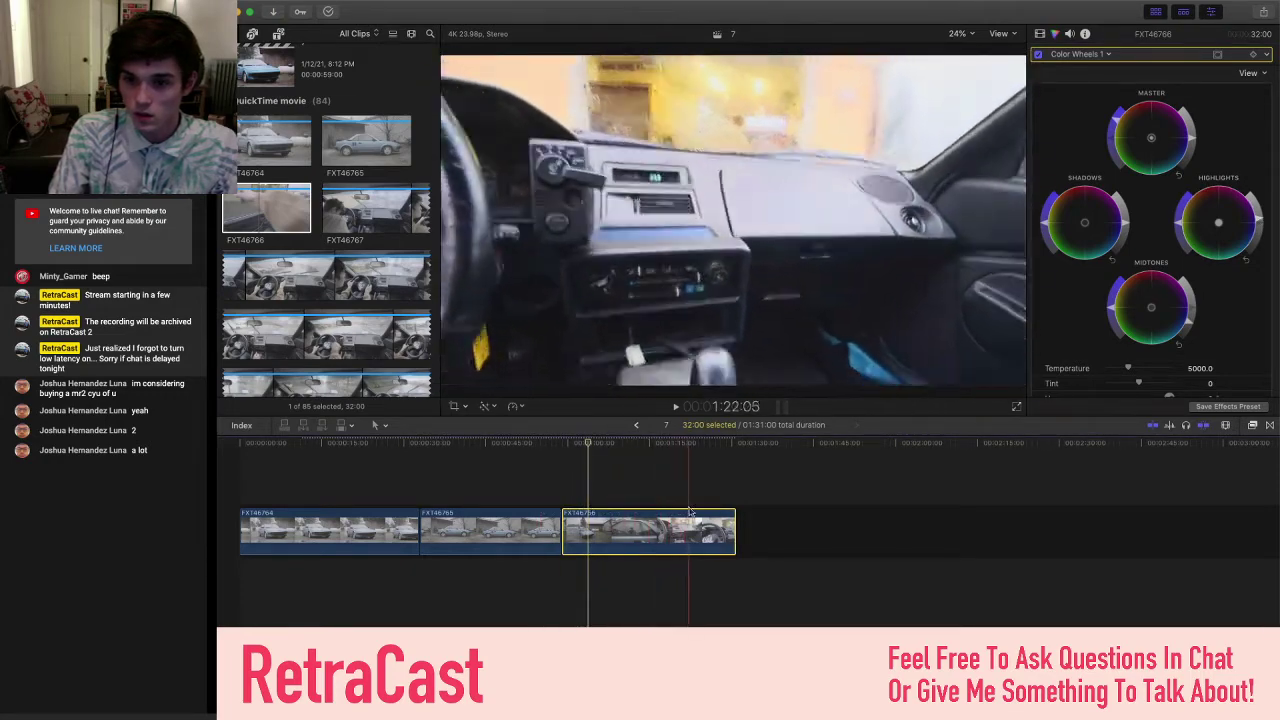
- Append clip FXT46768 to the end of the timeline and select it with the playhead at 1:36:11
scroll(330, 220, down, 3)
scroll(330, 220, down, 3)
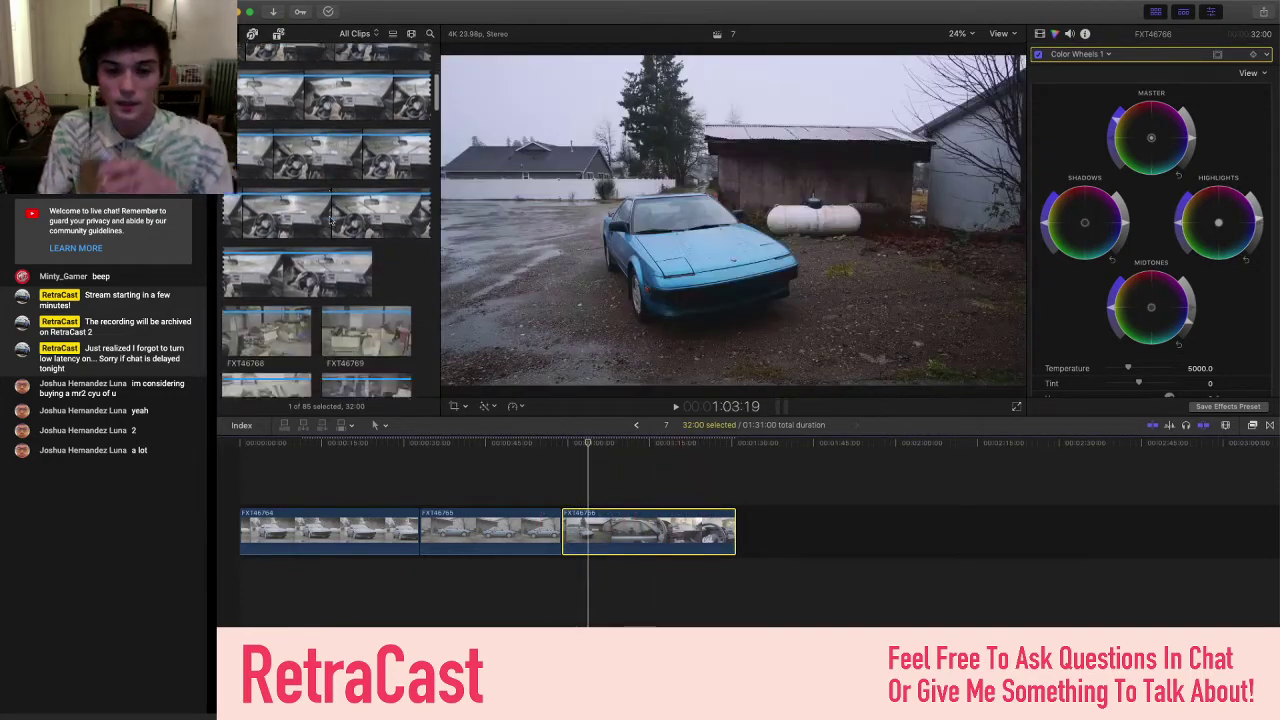
drag(242, 200, 805, 530)
key(super+6)
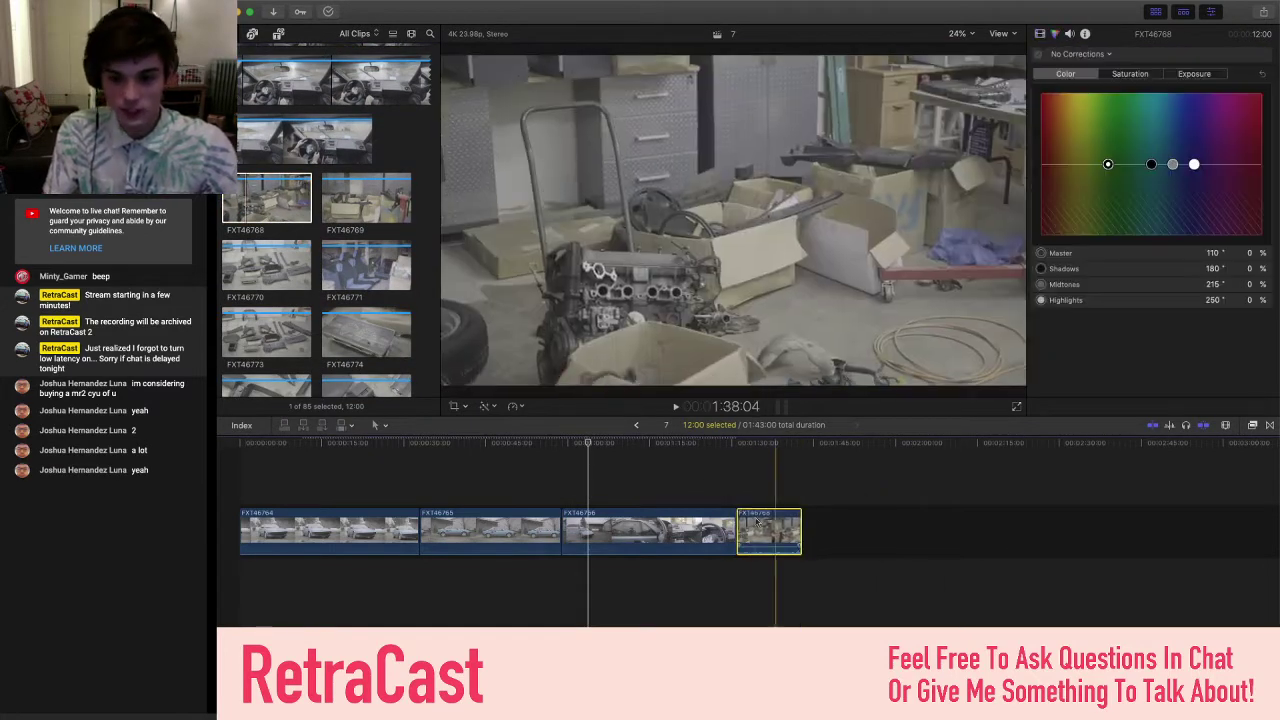
click(756, 530)
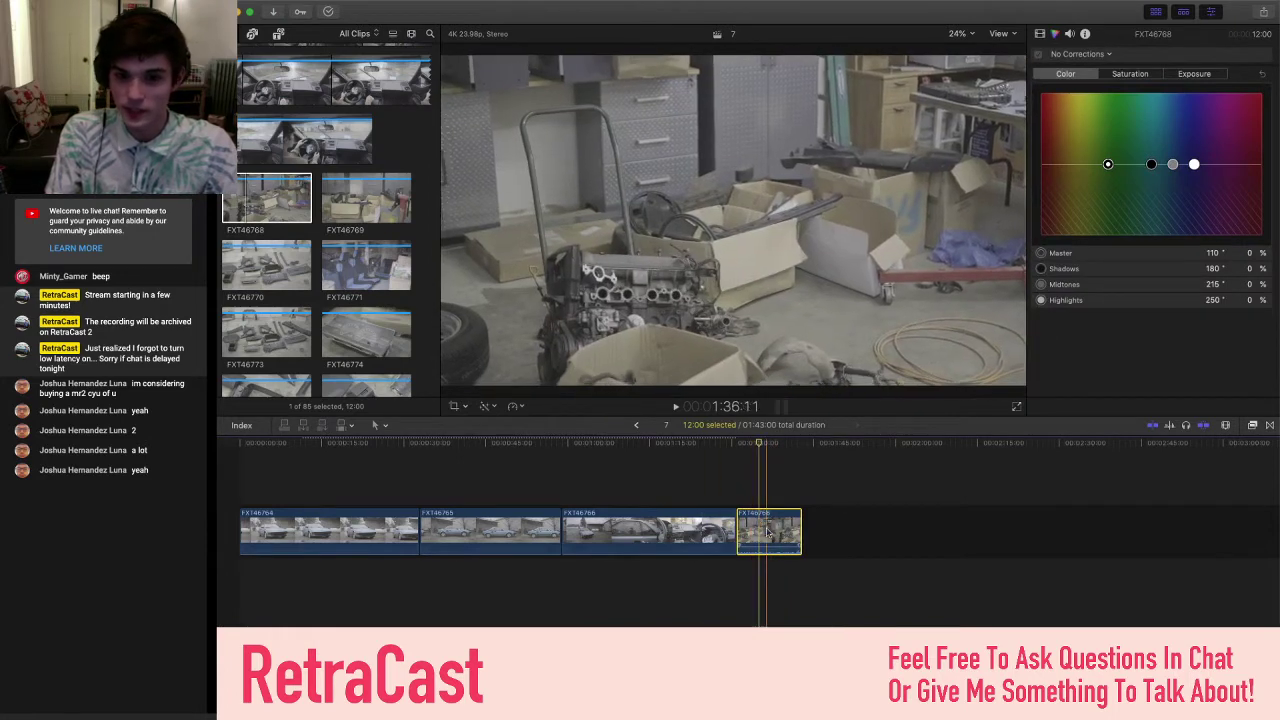
- Apply the Custom LUT effect to clip FXT46768 and park the playhead in it at 1:37:01
click(1254, 425)
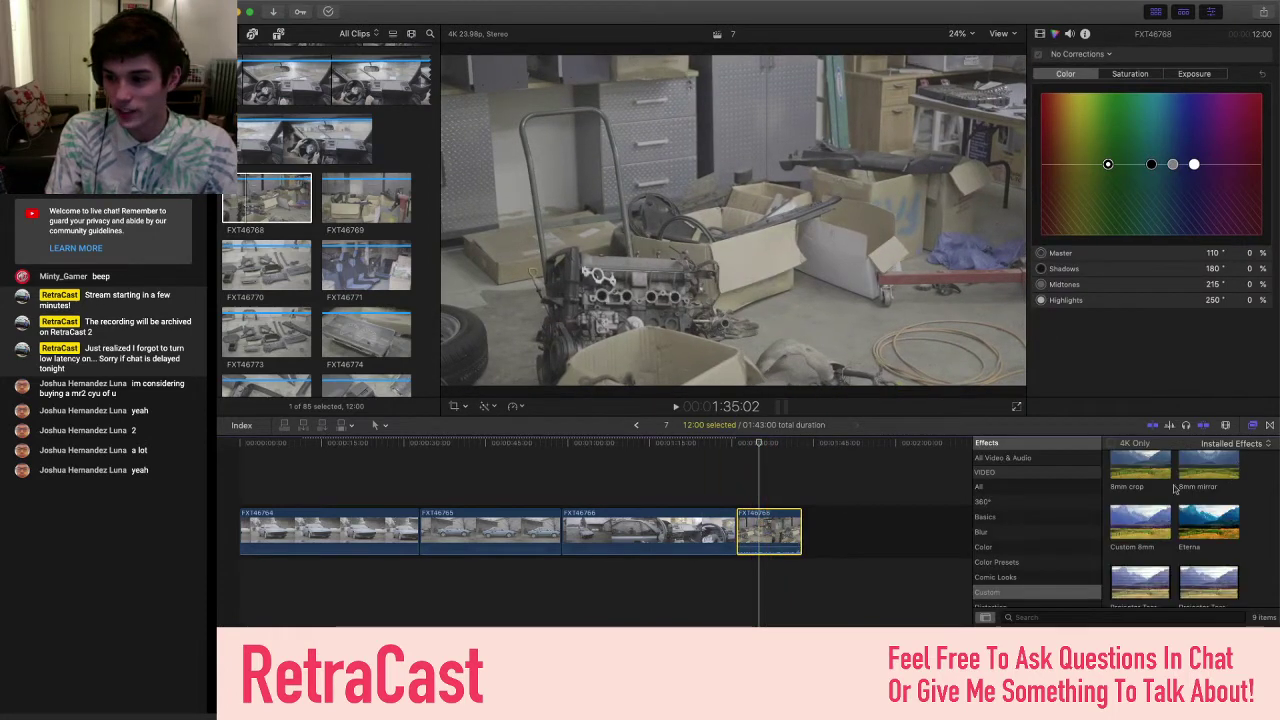
click(1256, 425)
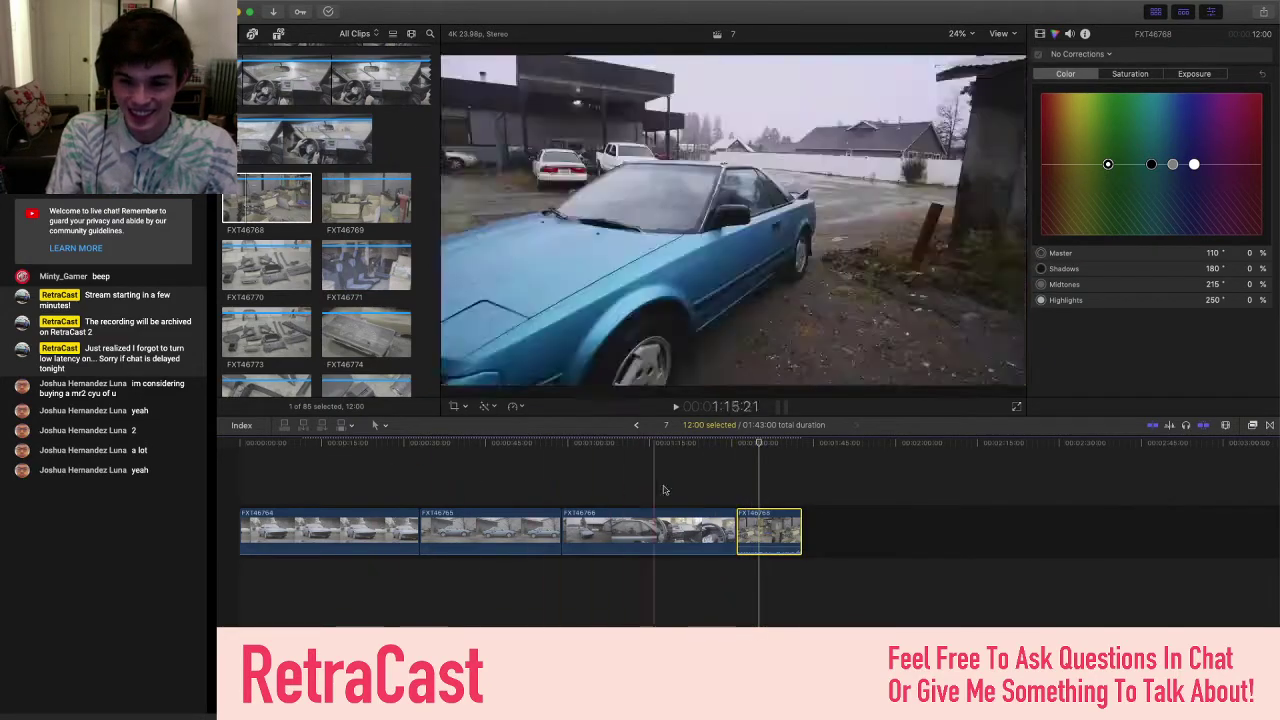
click(770, 530)
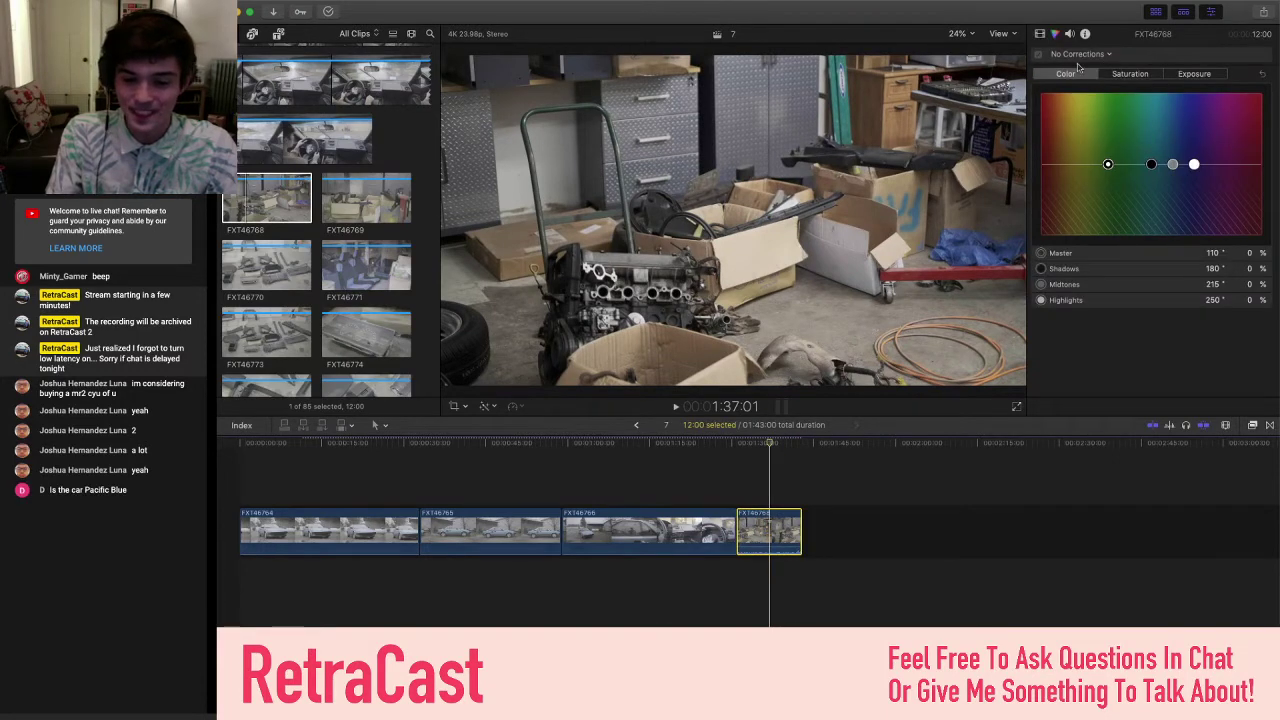
- Add a Color Wheels correction to clip FXT46768, raising the master saturation and the highlights brightness
click(1080, 55)
click(1080, 55)
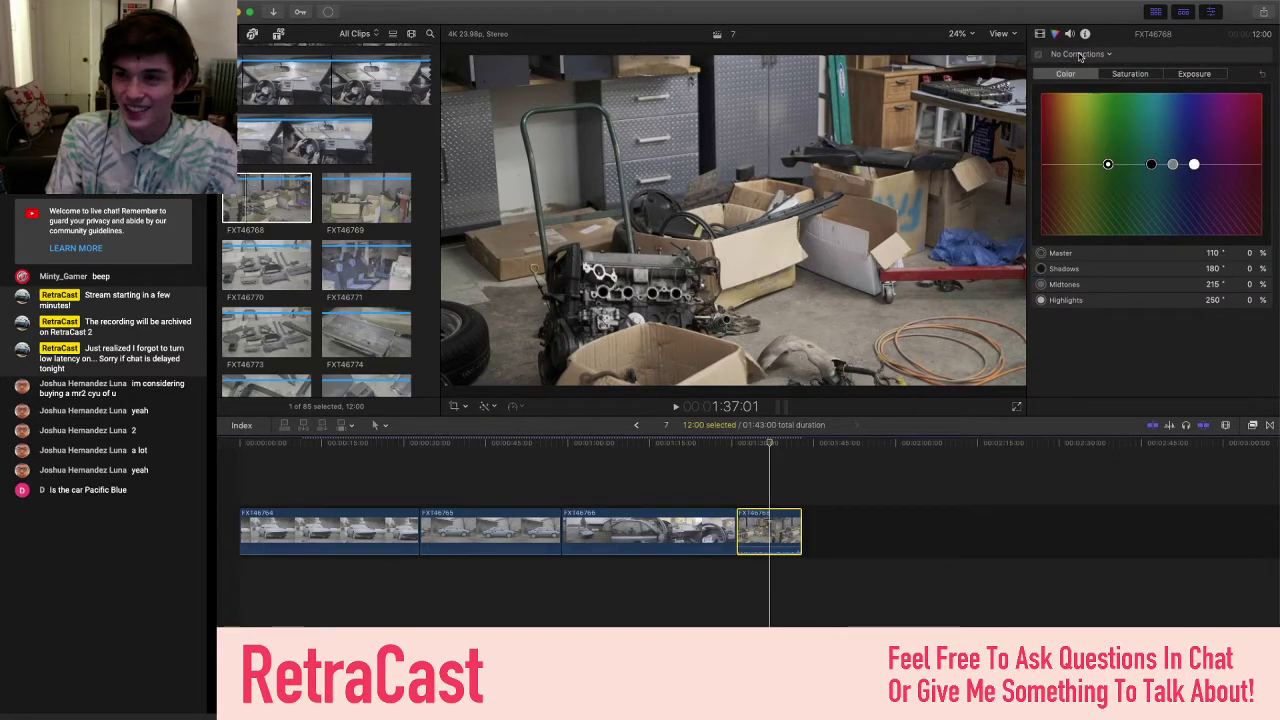
click(1080, 55)
click(1093, 89)
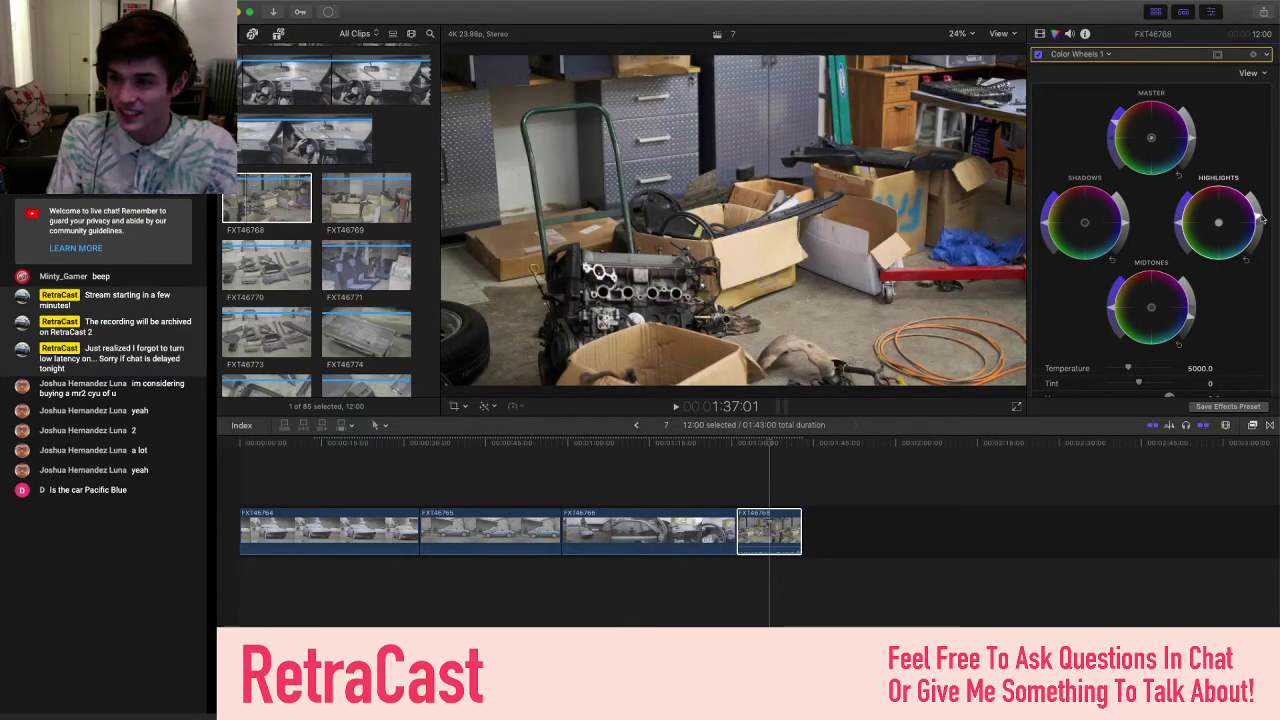
click(768, 530)
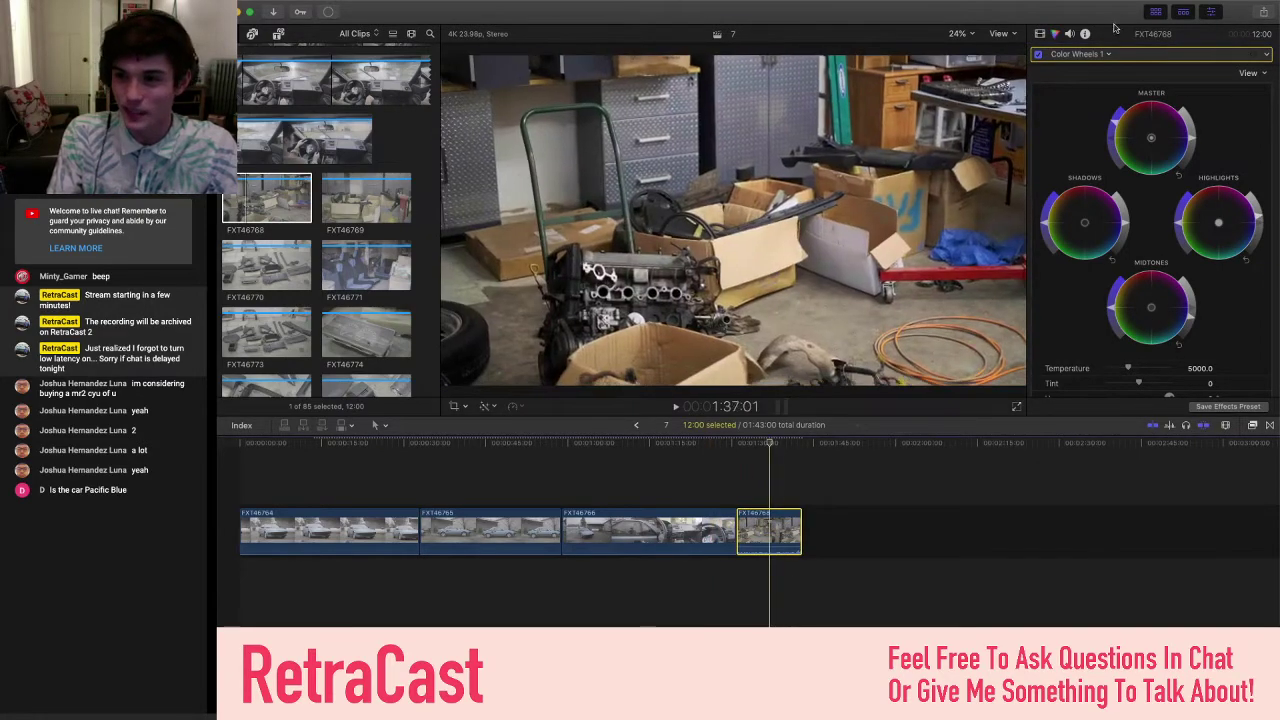
- Add a Color Curves correction to clip FXT46768 with luma control points, lowering the white end and lifting the black end slightly
click(1078, 54)
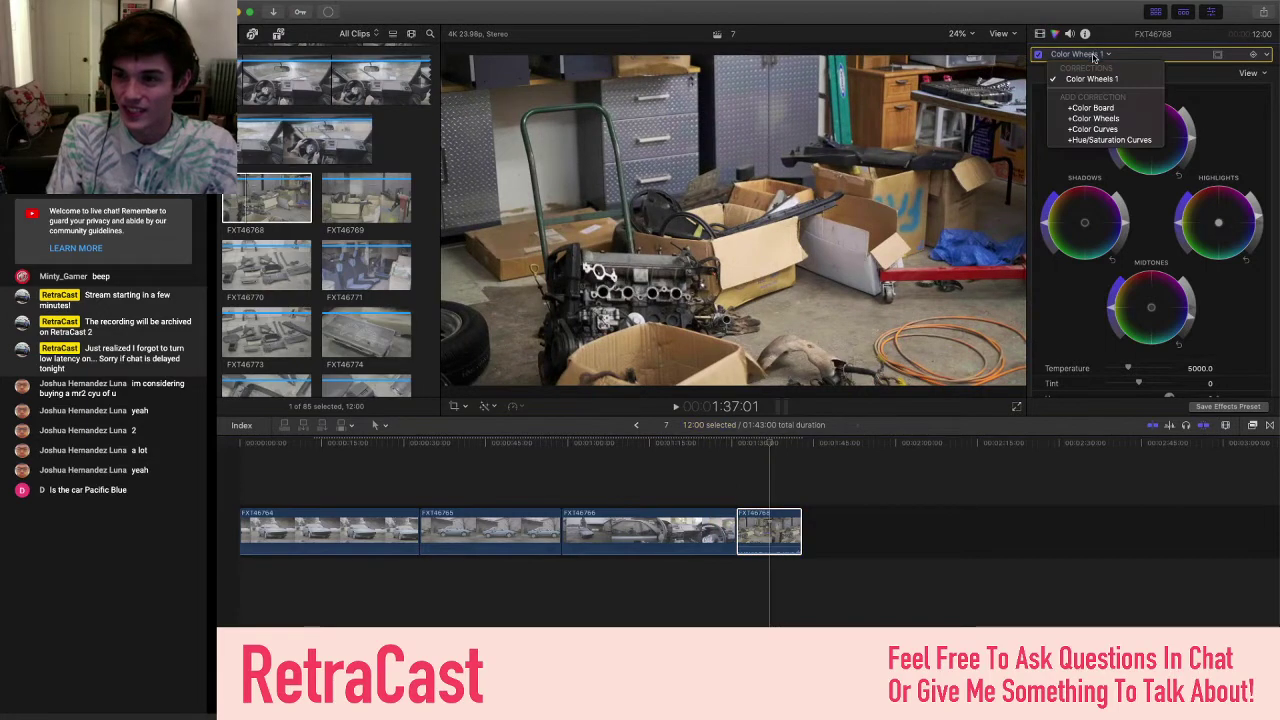
click(1095, 129)
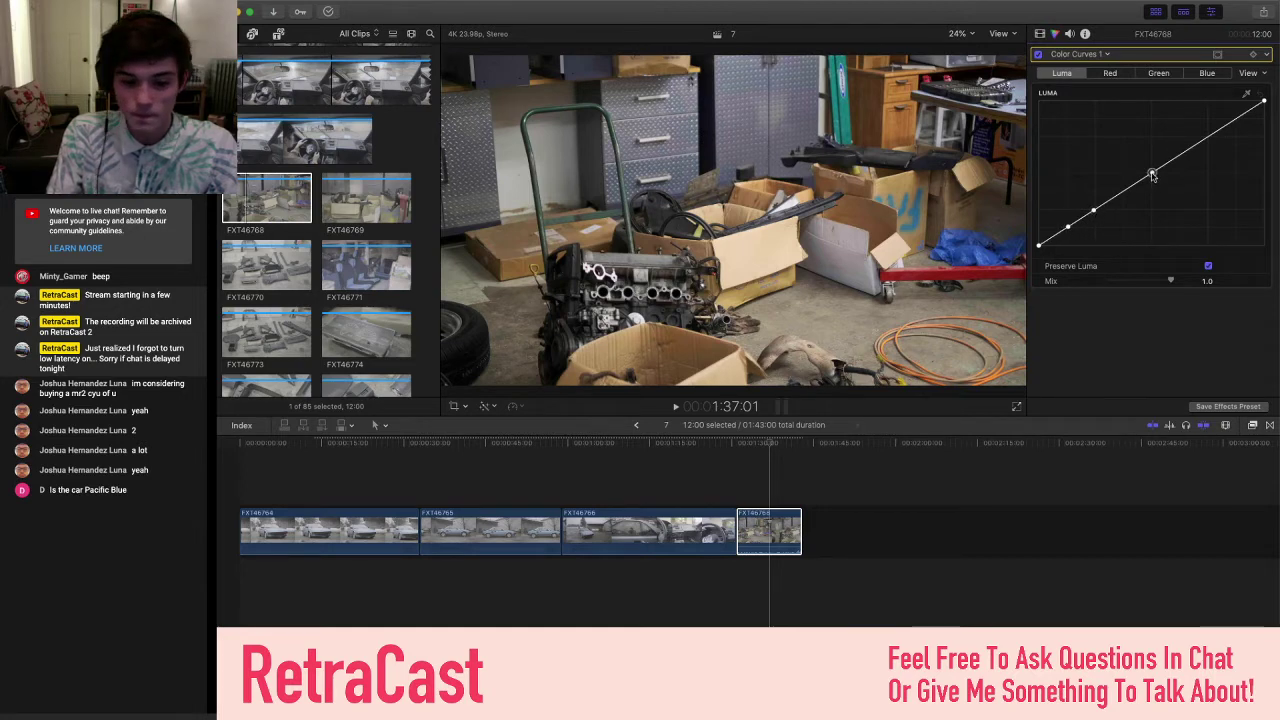
click(1209, 135)
drag(1264, 103, 1264, 119)
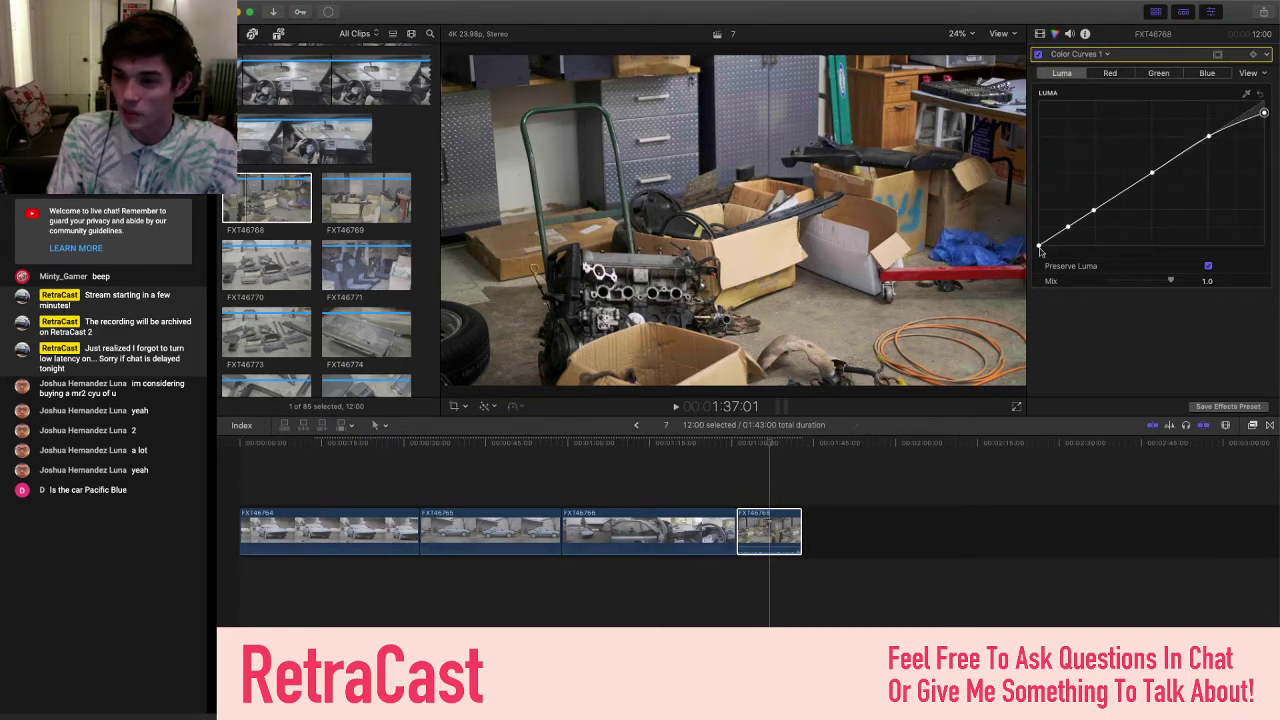
drag(1038, 247, 1038, 231)
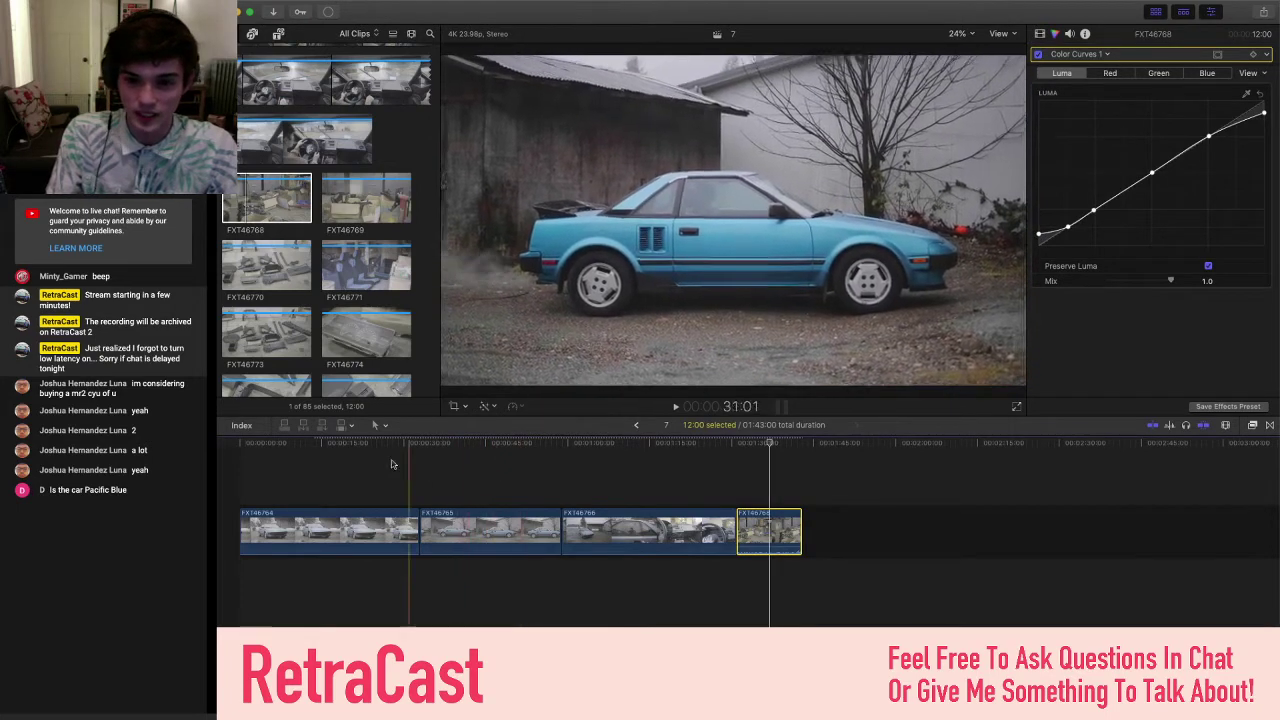
- Compare the look of clip FXT46765 at 43:08 with the graded FXT46768 at 1:37:01
click(472, 463)
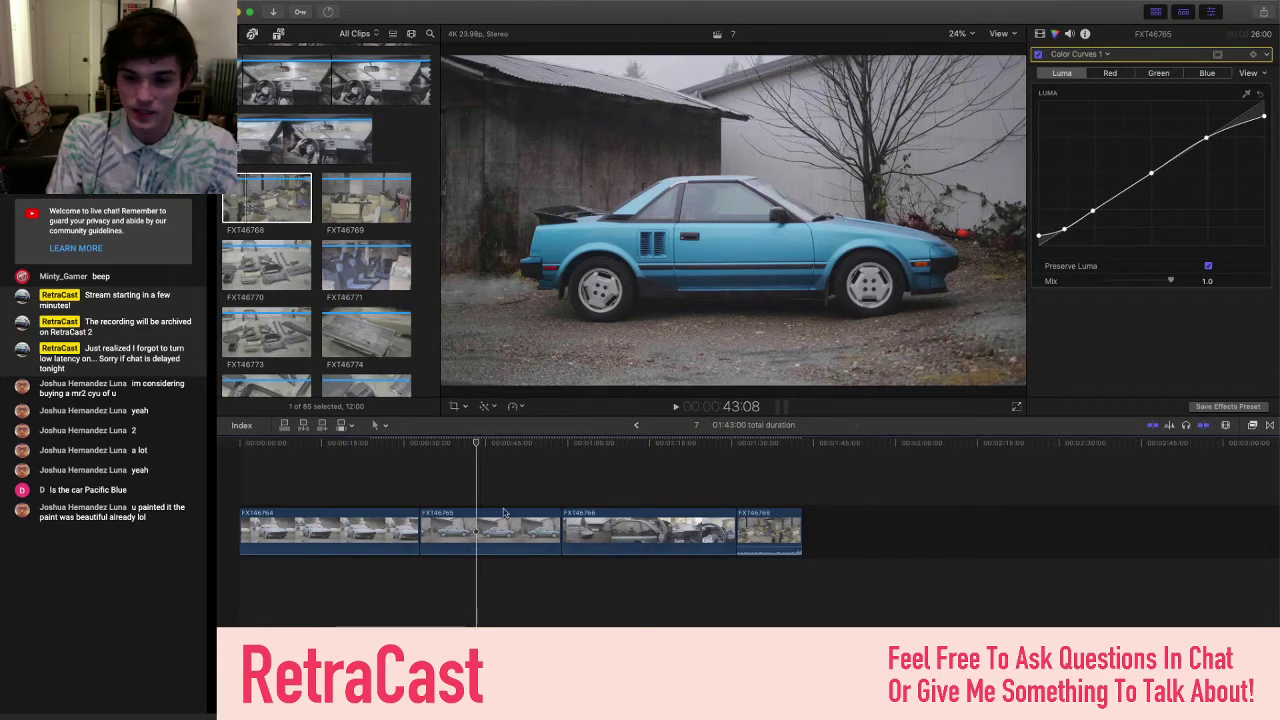
click(771, 492)
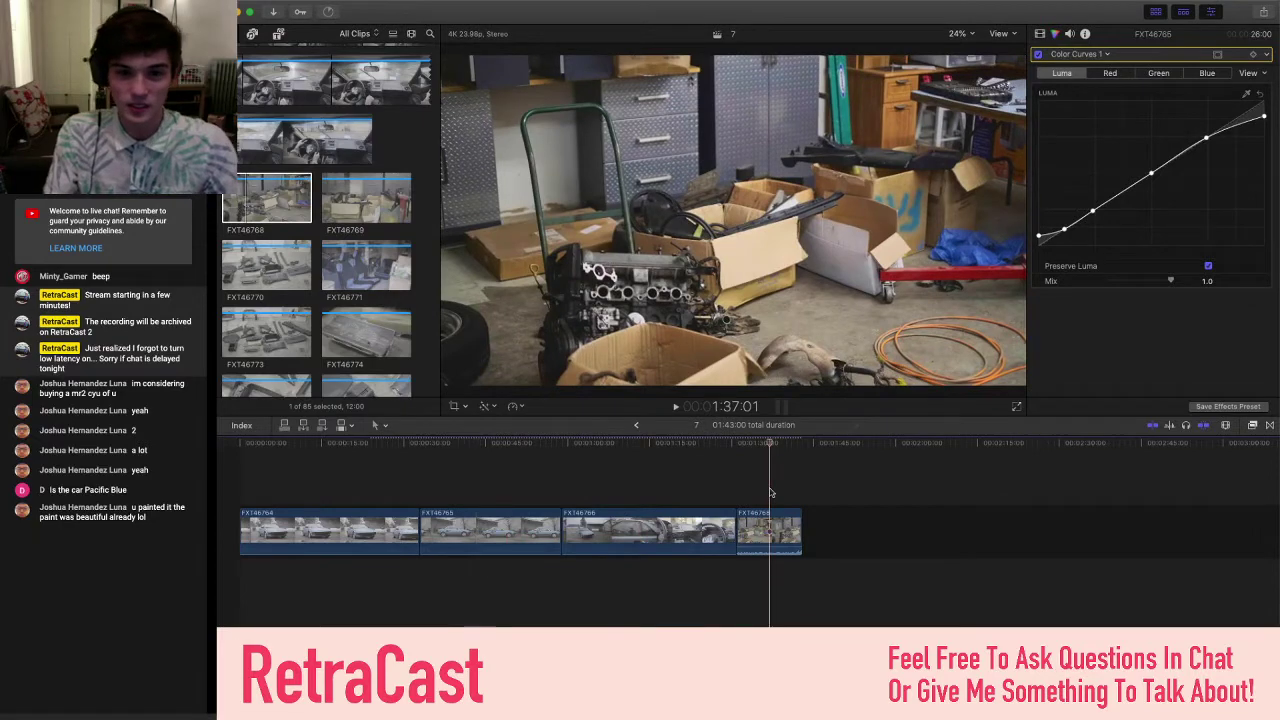
click(757, 530)
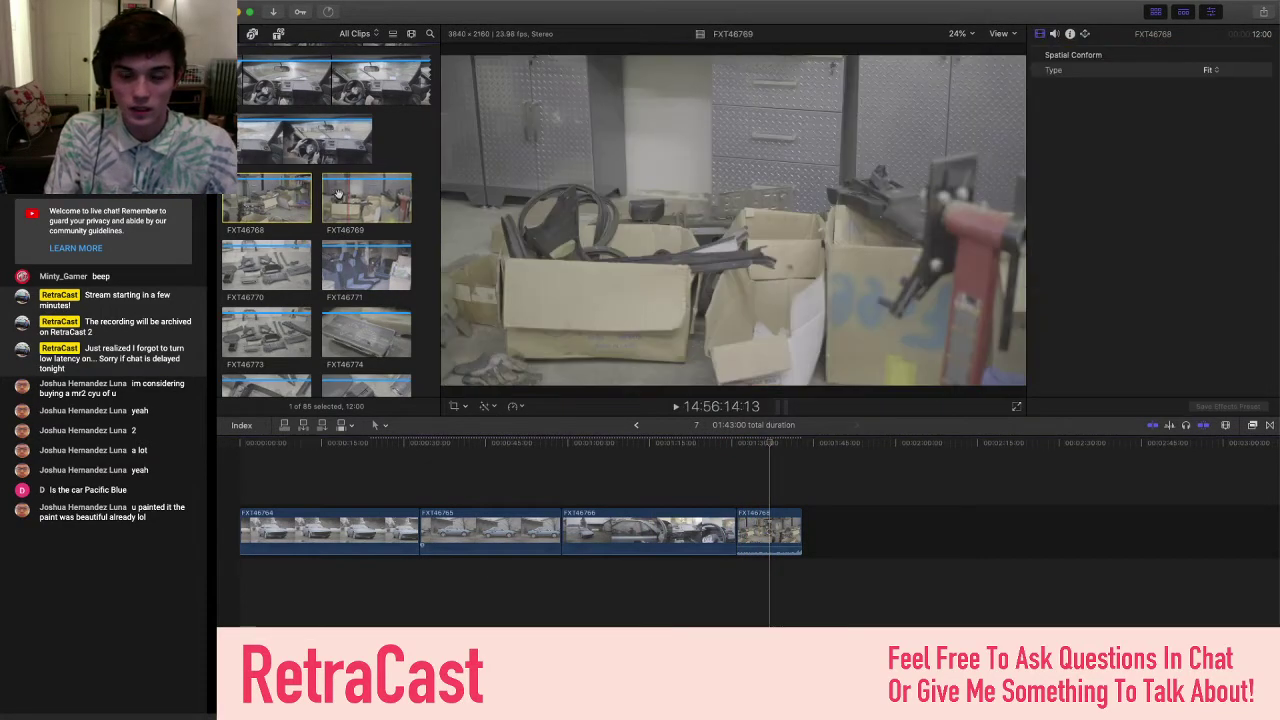
- Append clip FXT46769 to the end of the timeline and paste the color grade of FXT46768 onto it
drag(338, 193, 800, 530)
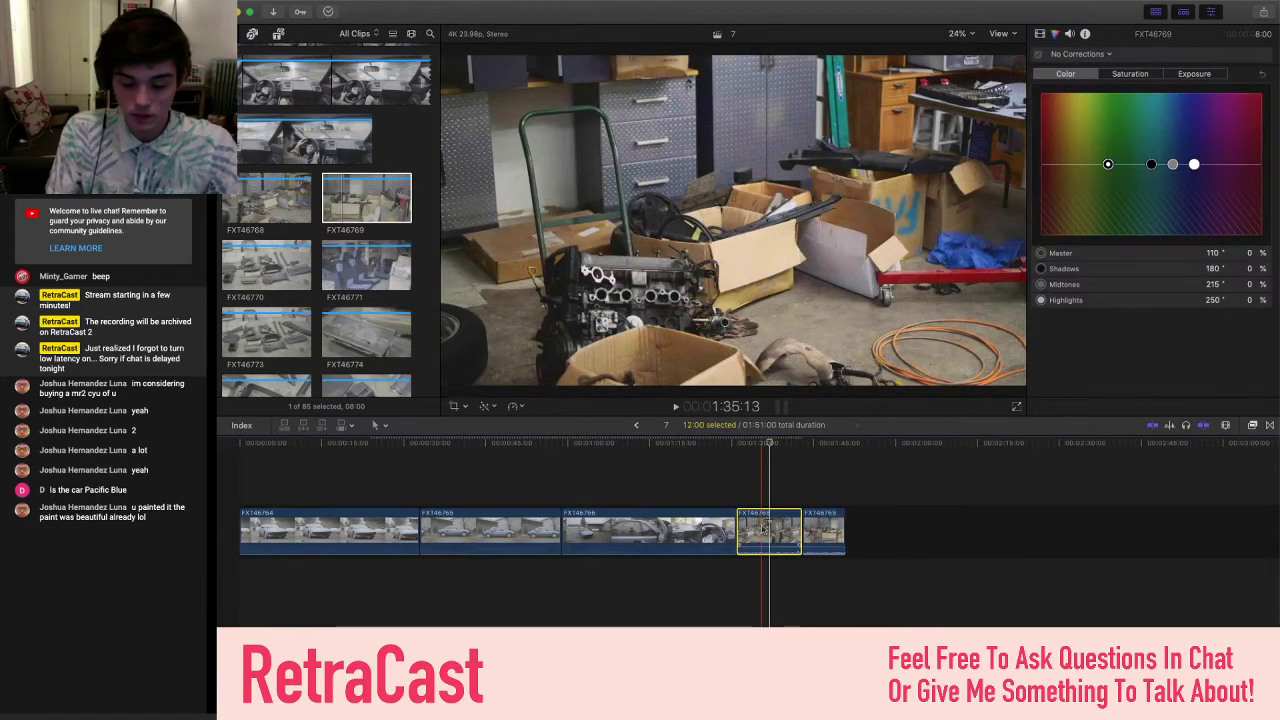
click(763, 530)
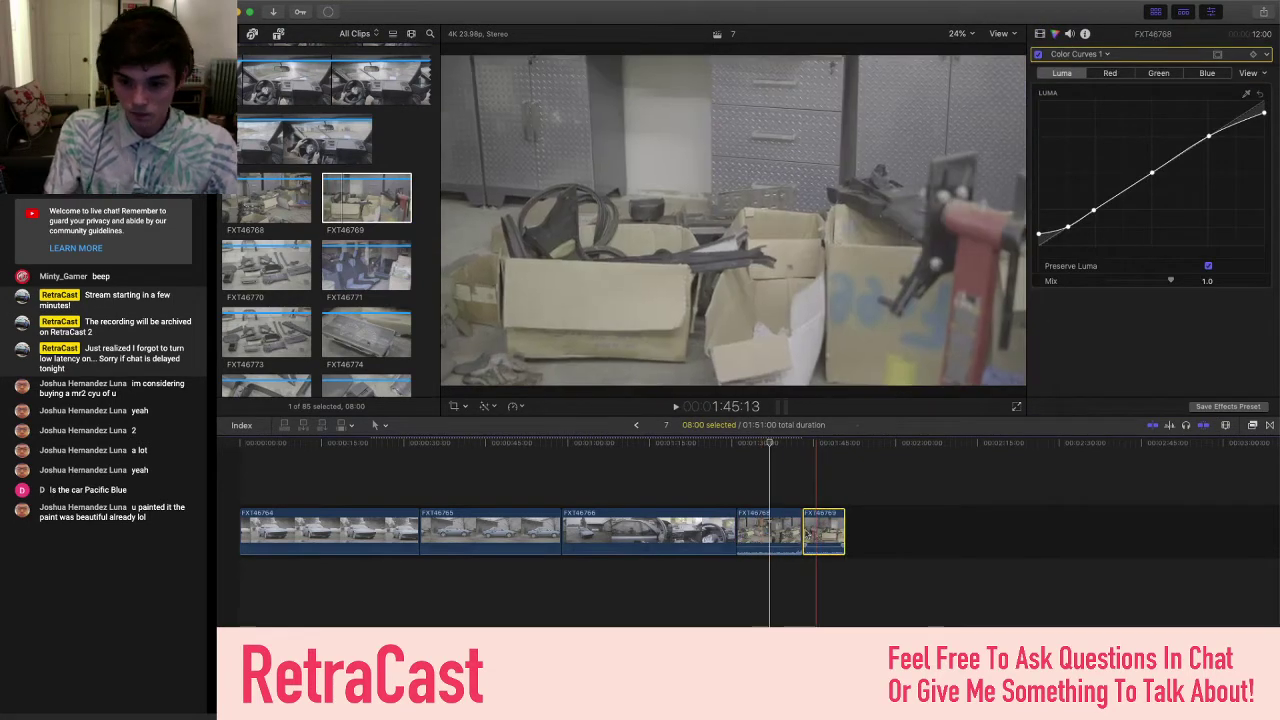
click(808, 532)
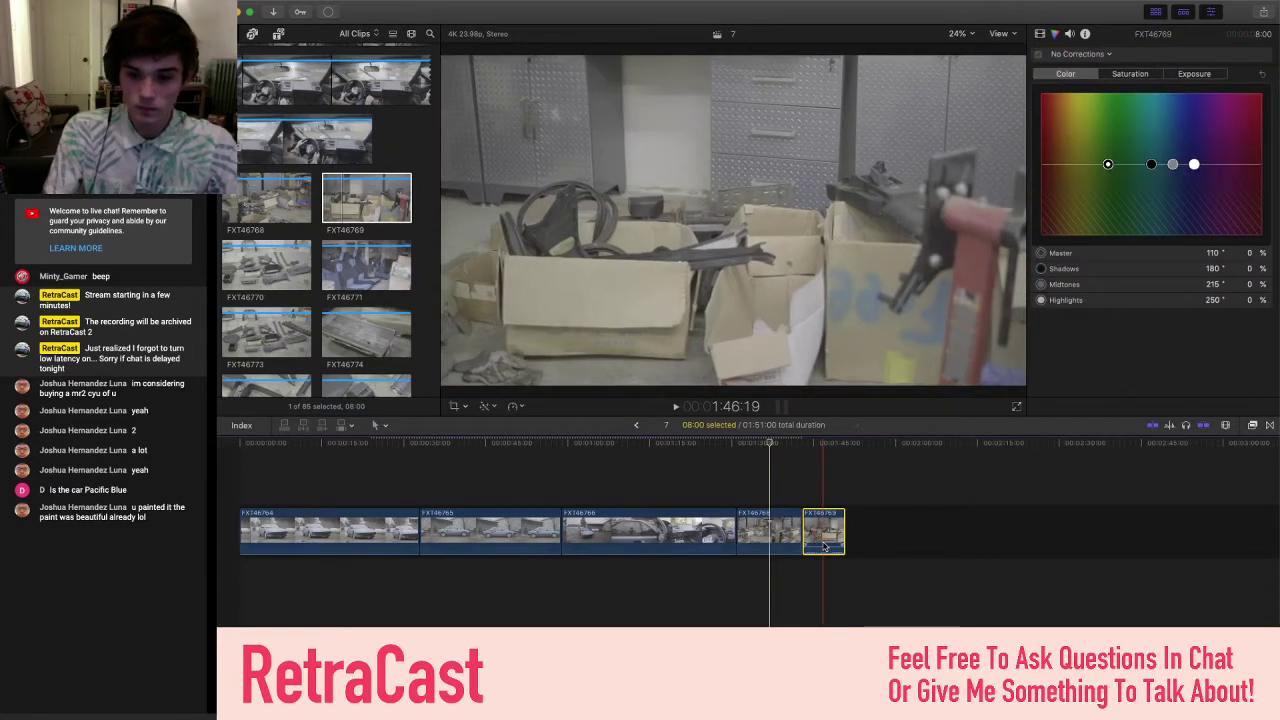
key(super+alt+v)
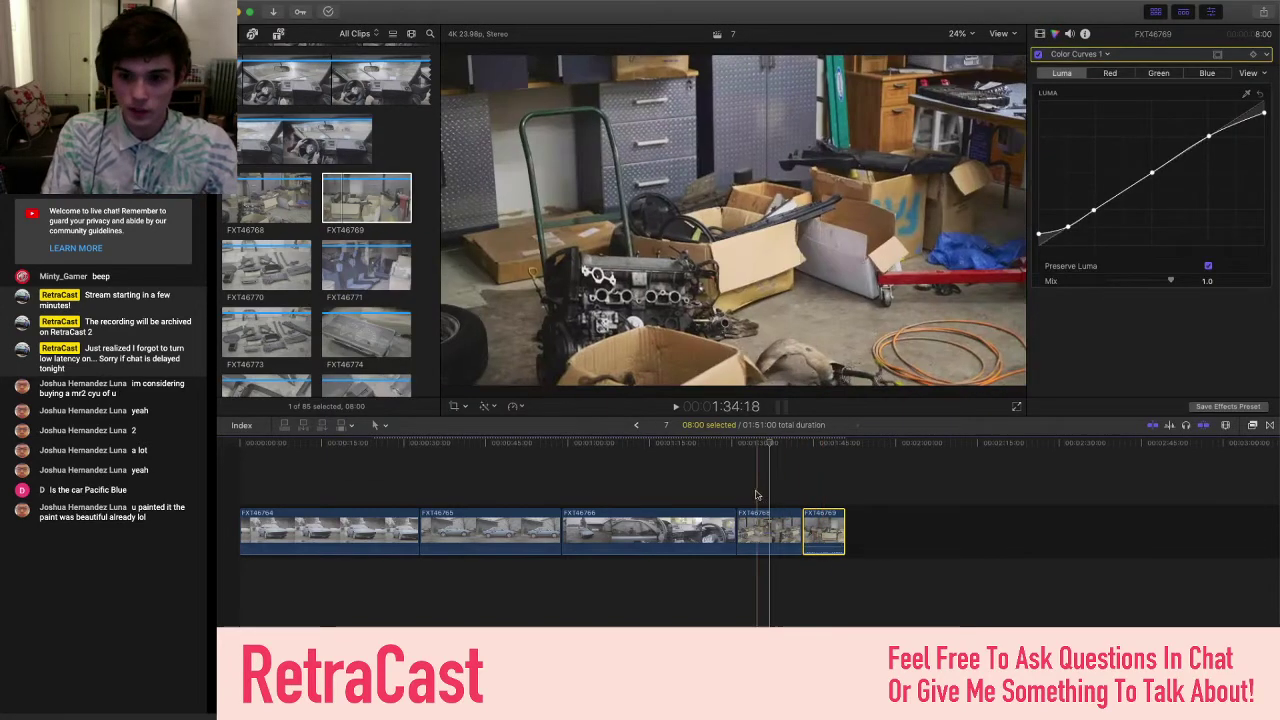
- Park the playhead in clip FXT46769 at 1:47:09 and display its Color Wheels 1 correction
click(827, 489)
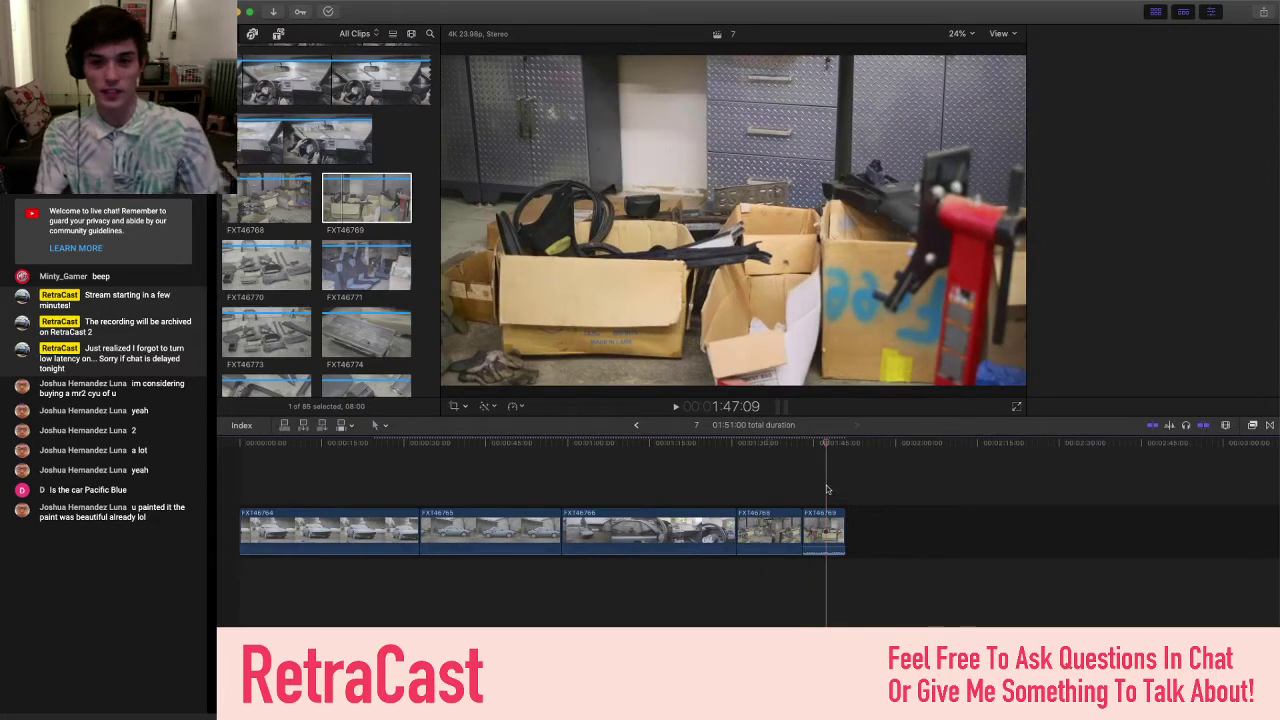
click(826, 527)
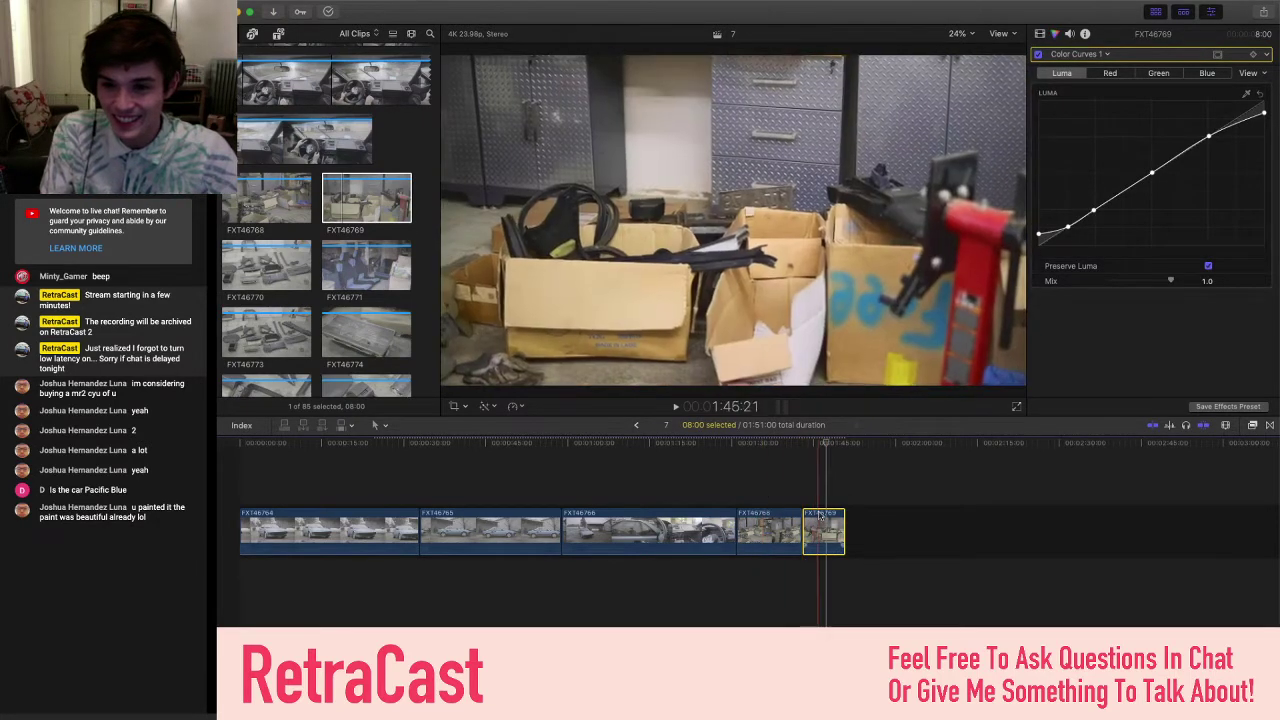
click(1078, 54)
click(1093, 78)
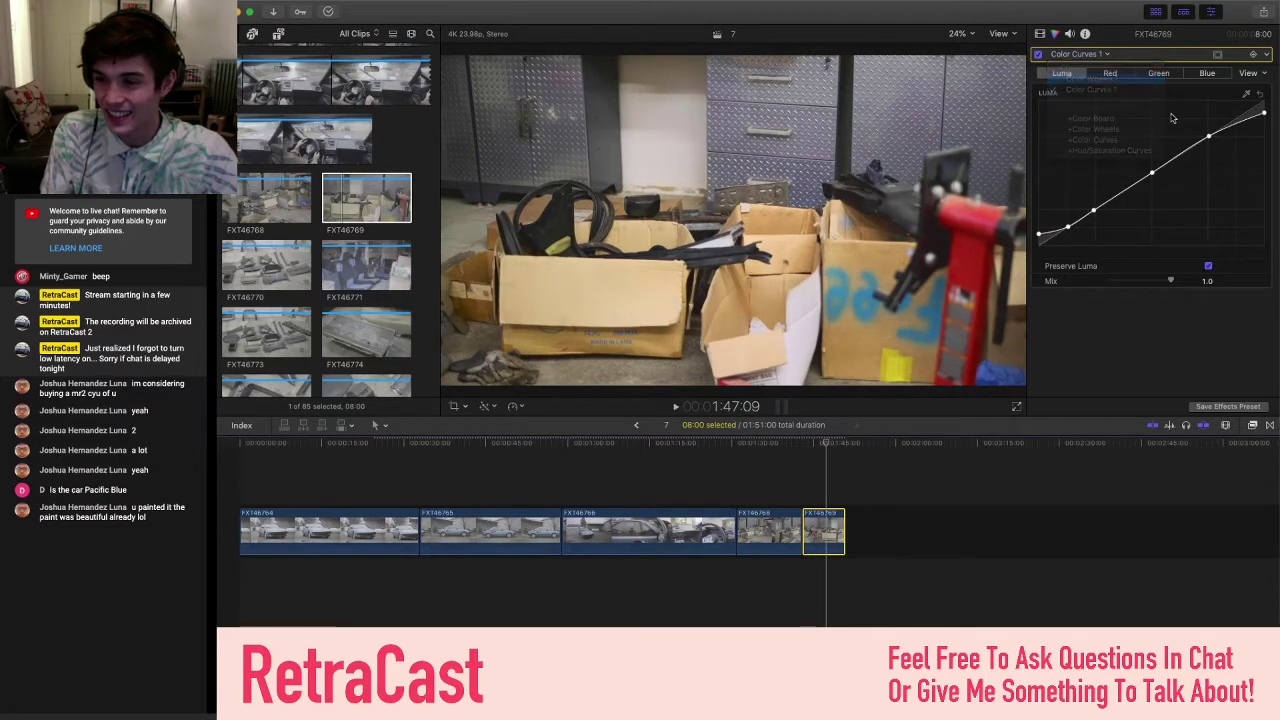
click(1086, 54)
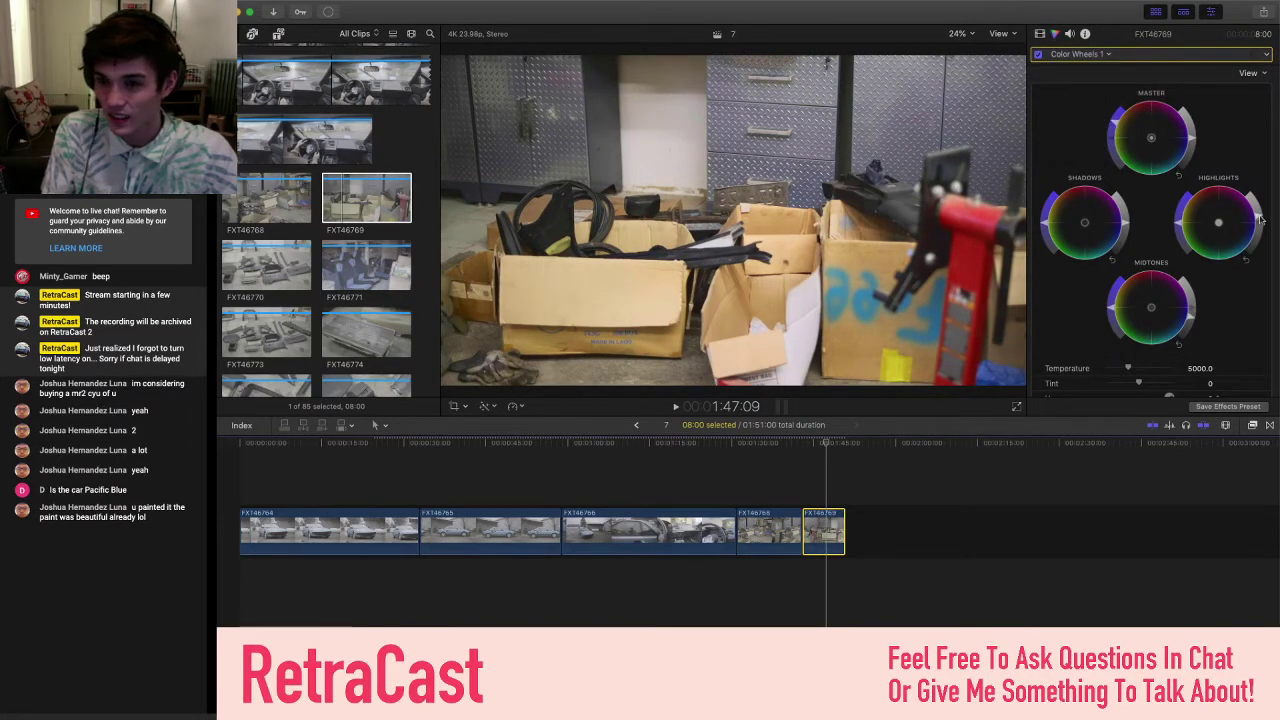
- Check the Color Wheels 1 correction of clip FXT46768 for comparison, then return to clip FXT46769
click(768, 480)
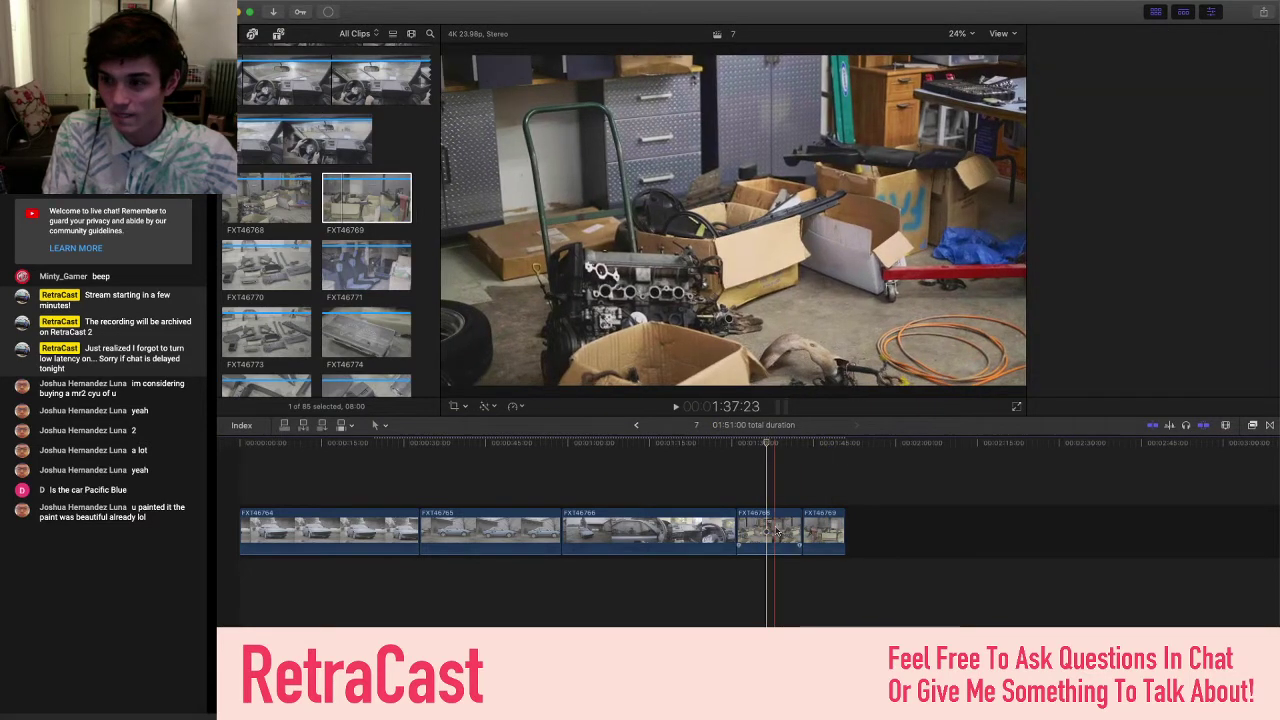
click(776, 532)
click(1106, 54)
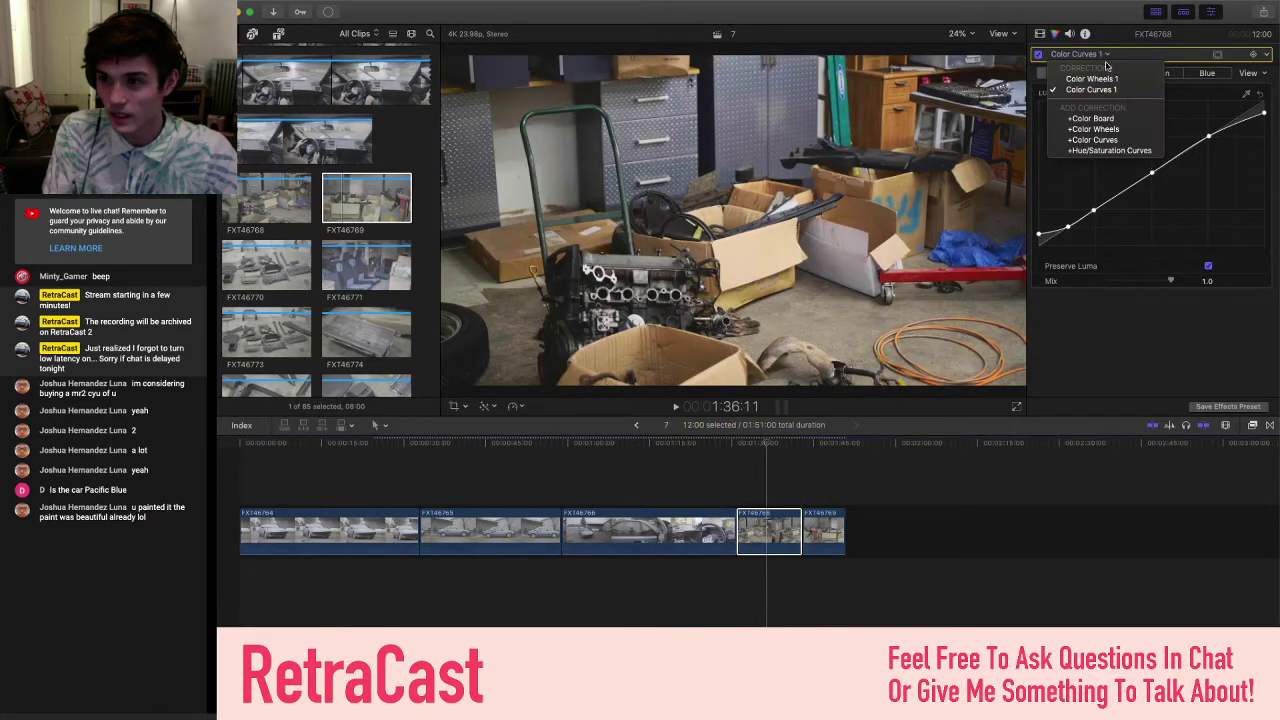
click(1107, 78)
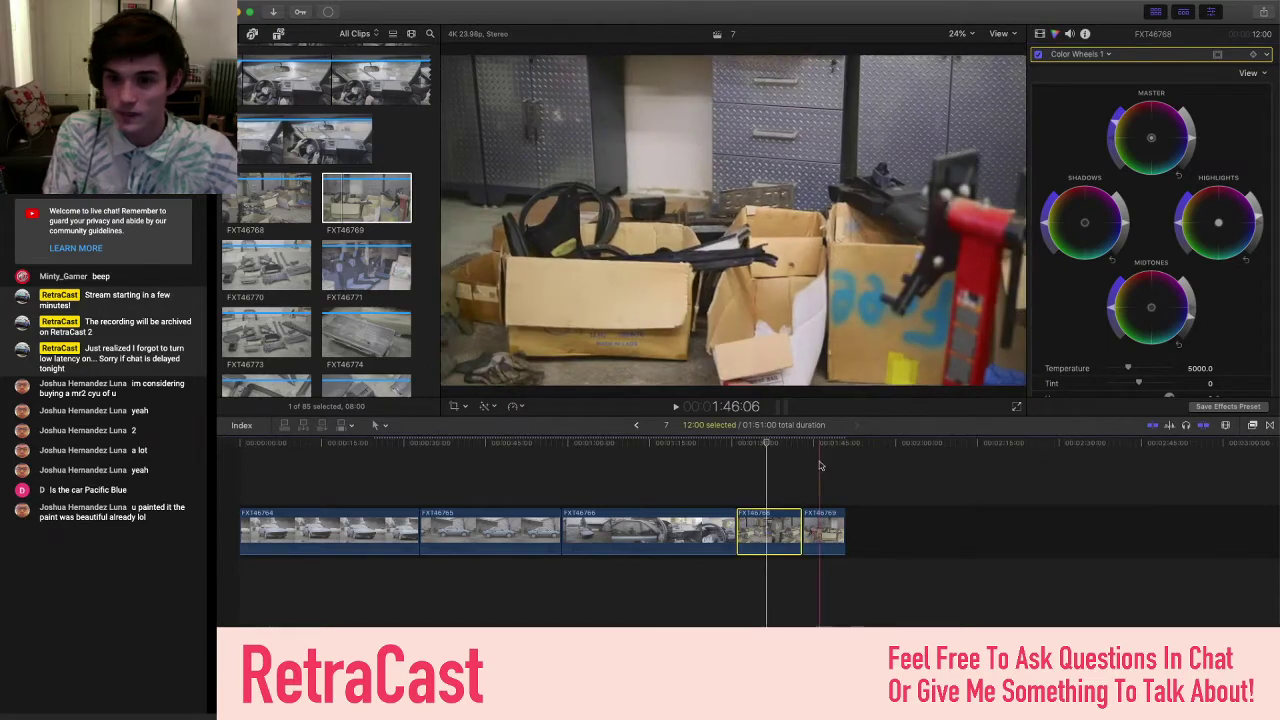
click(836, 468)
click(832, 533)
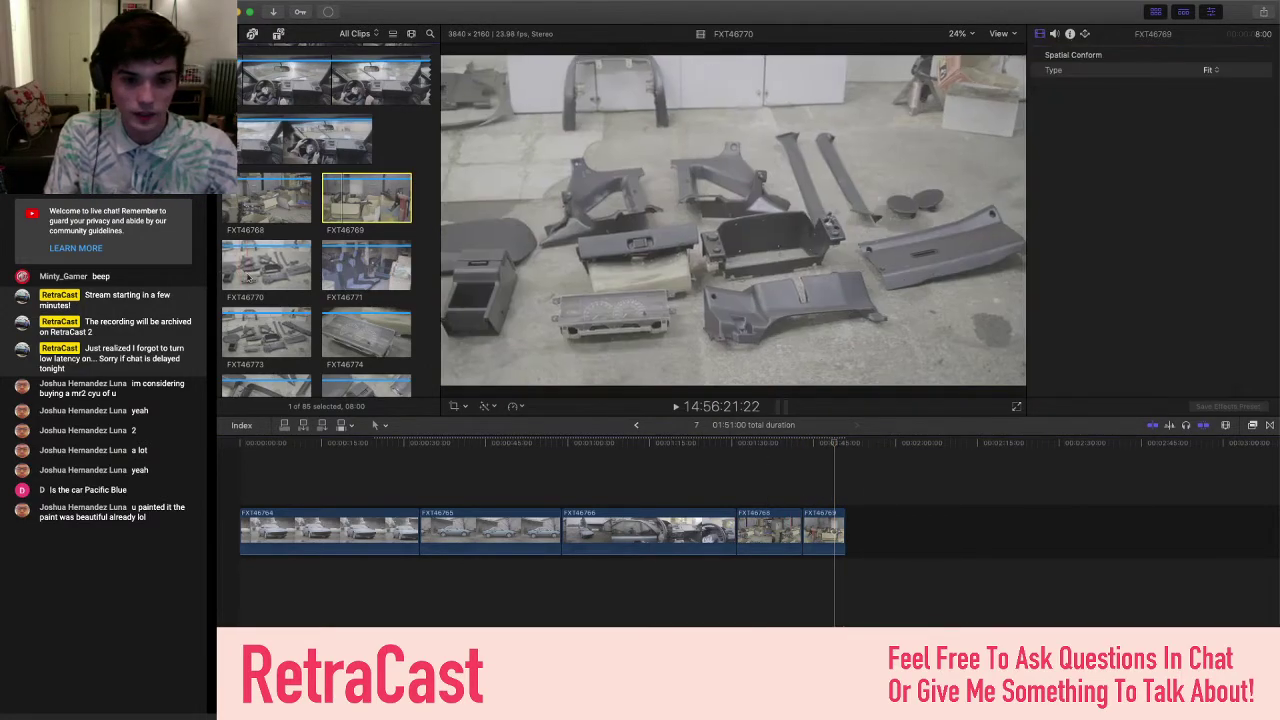
- Append clip FXT46771 to the end of the timeline, after FXT46769
scroll(857, 500, right, 2)
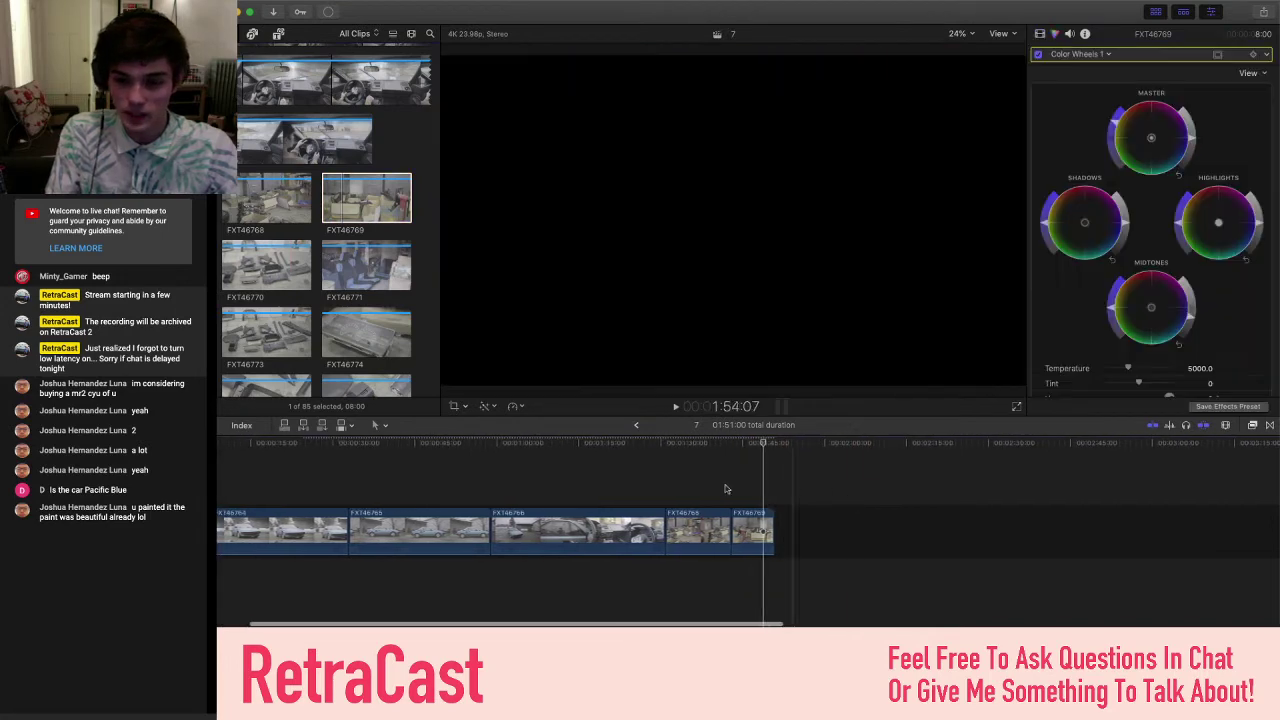
scroll(768, 493, right, 3)
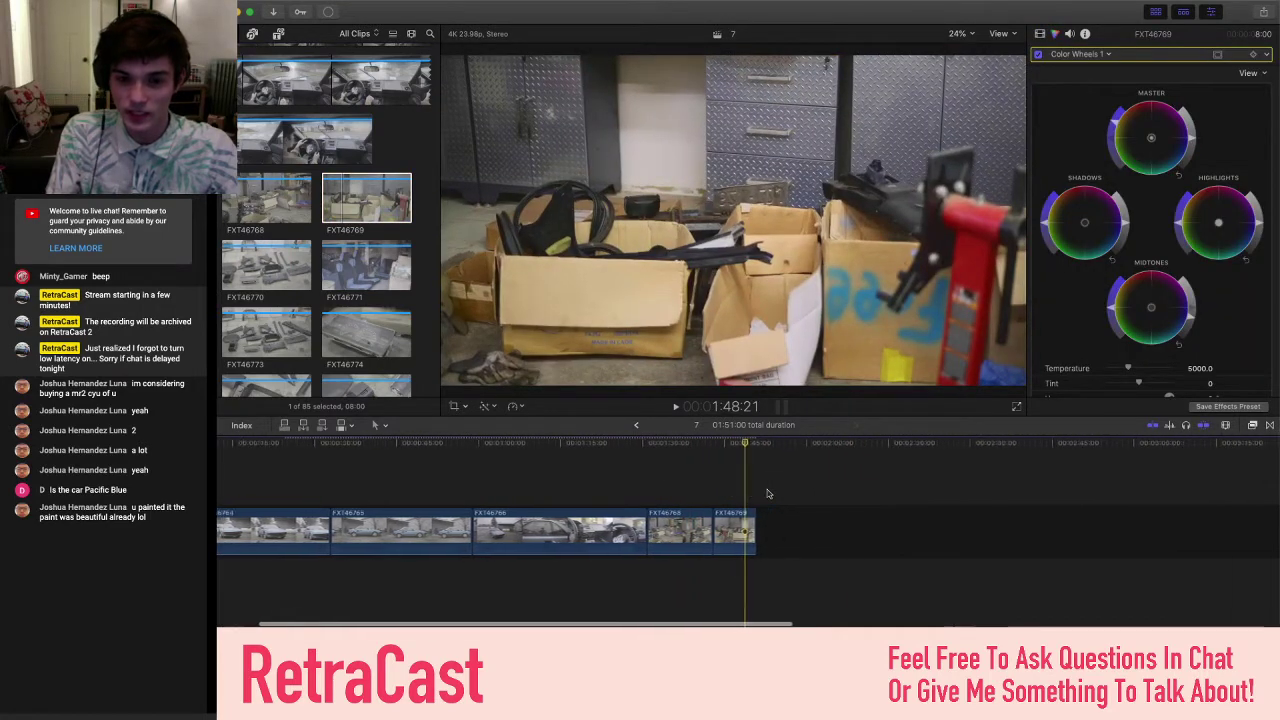
scroll(260, 210, down, 2)
click(260, 210)
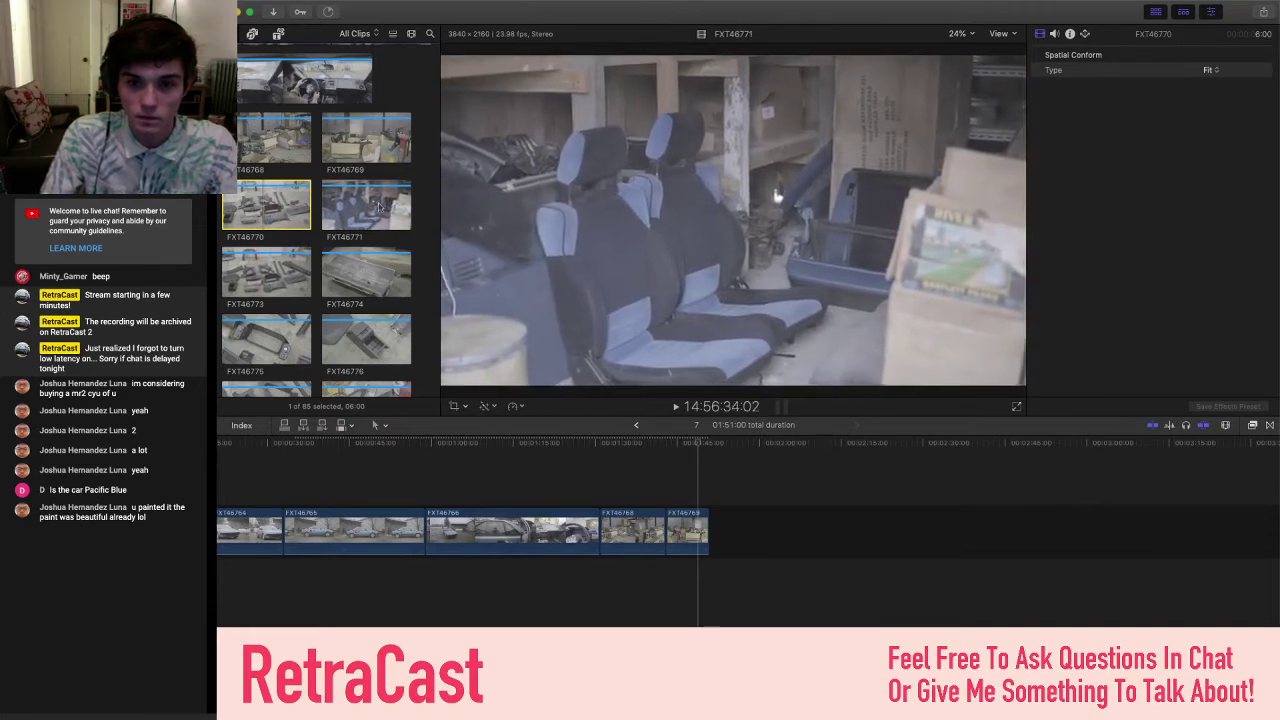
click(365, 198)
drag(365, 198, 737, 500)
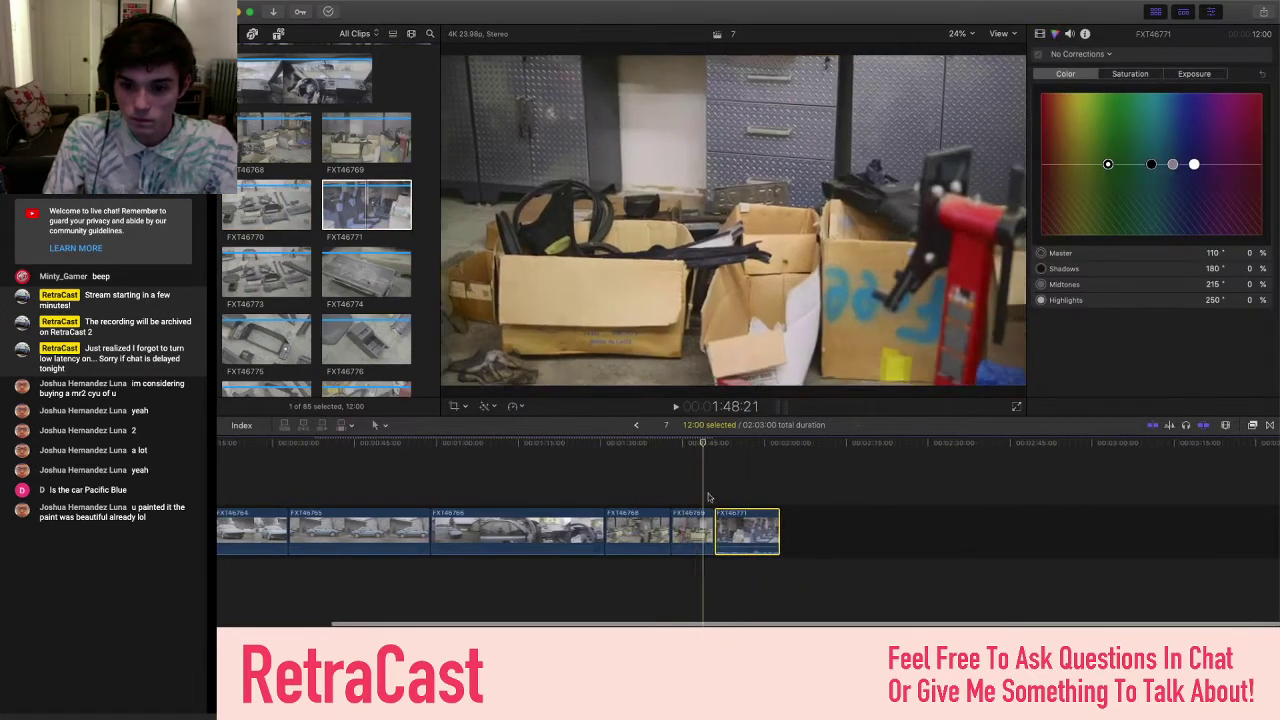
- Paste the Custom LUT, Color Wheels 1 and Color Curves 1 attributes of FXT46768 onto clip FXT46771
click(737, 527)
key(super+shift+v)
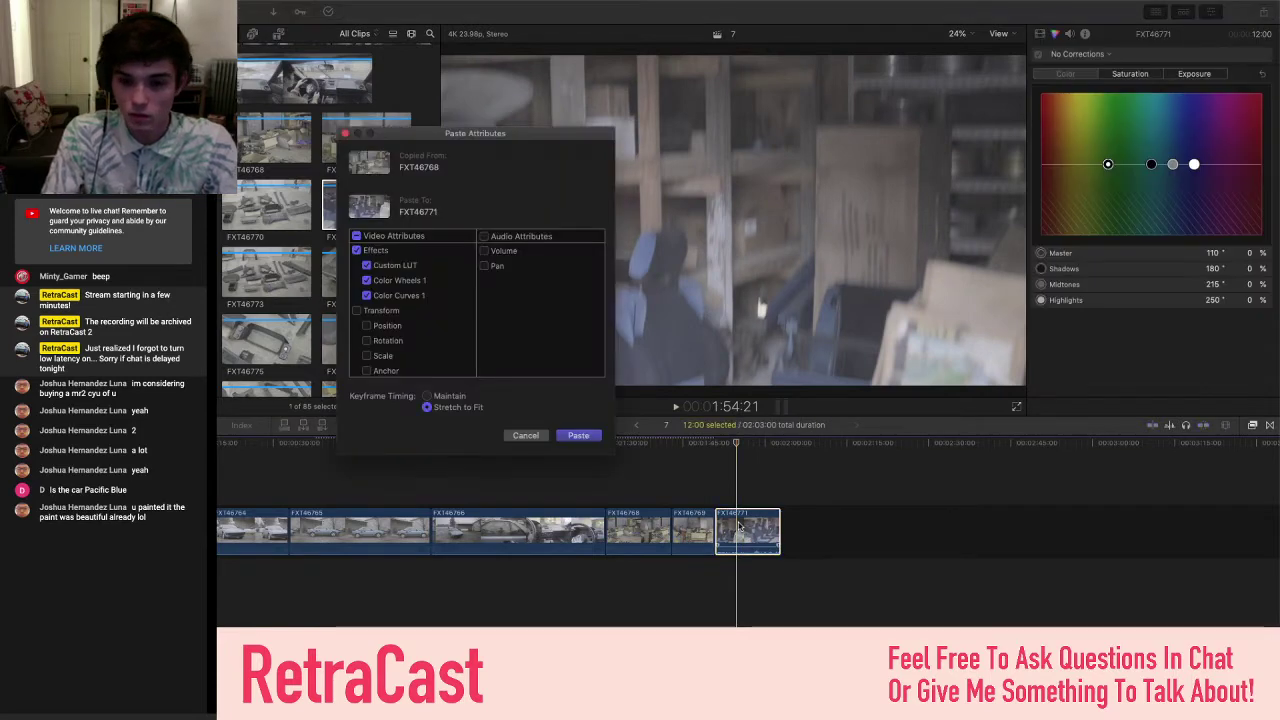
key(Return)
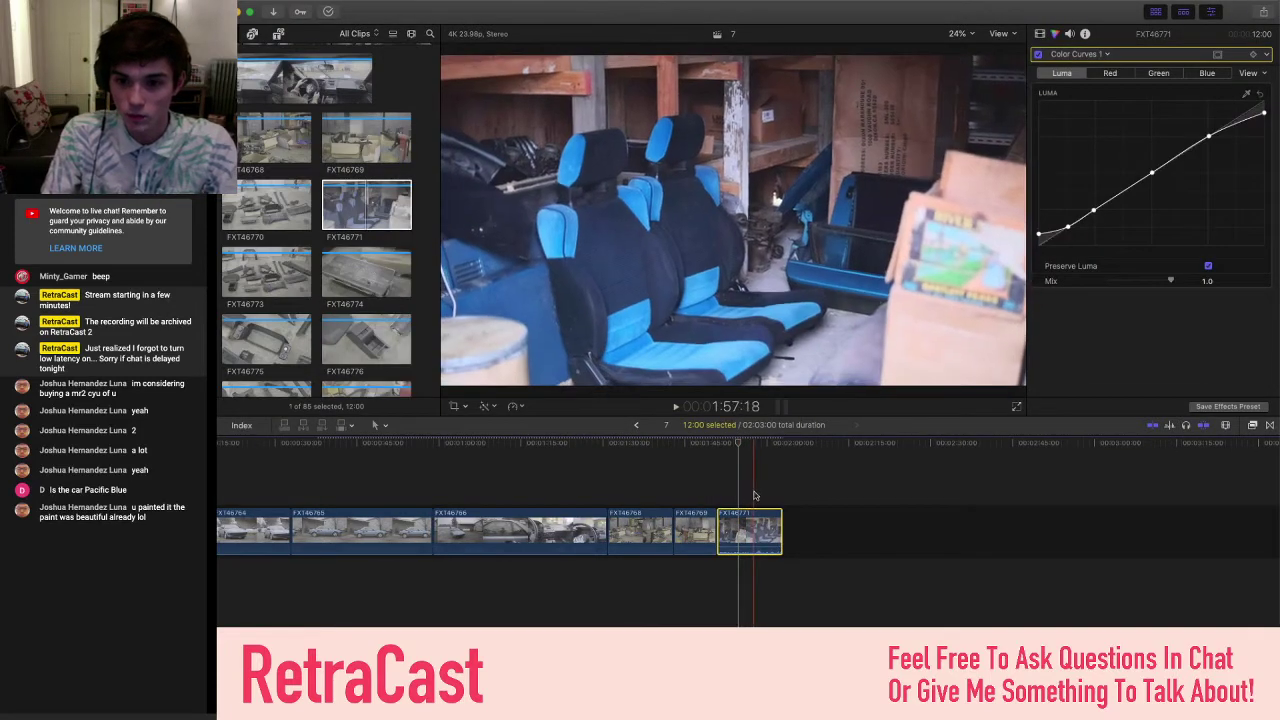
- Trim the start of clip FXT46771 to shorten the clip to 6:06
click(756, 495)
drag(718, 527, 754, 520)
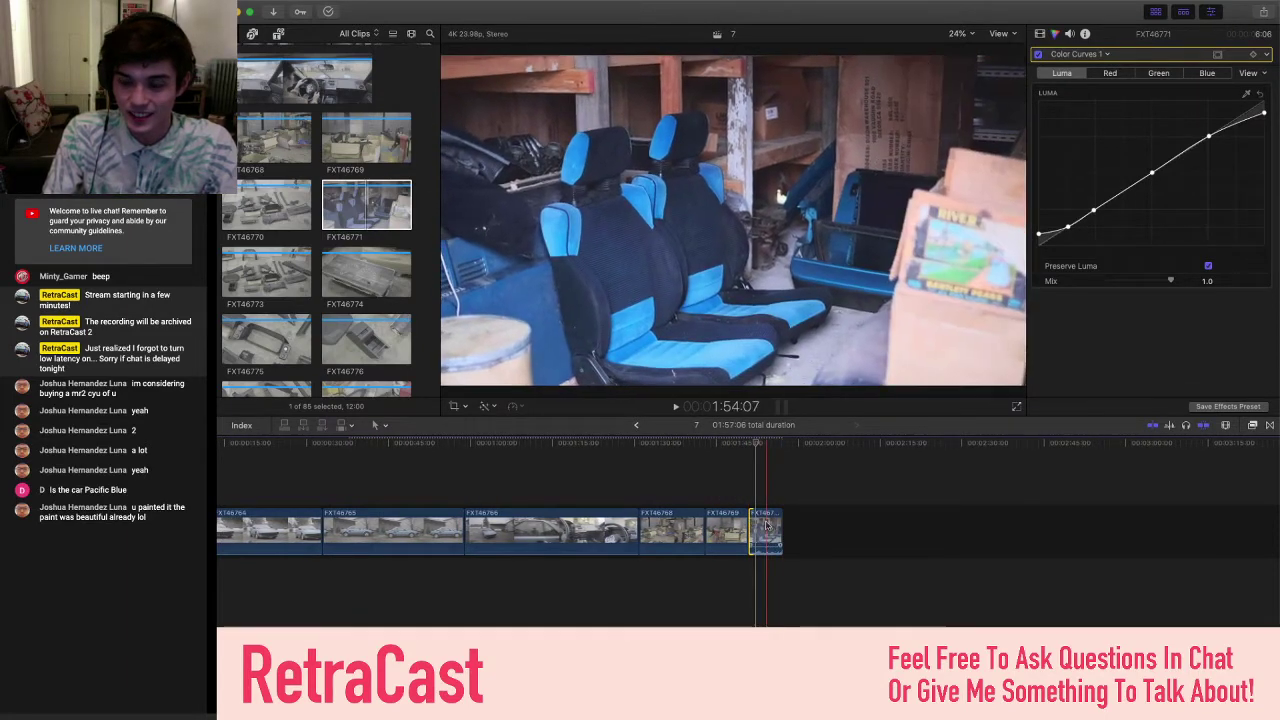
click(762, 549)
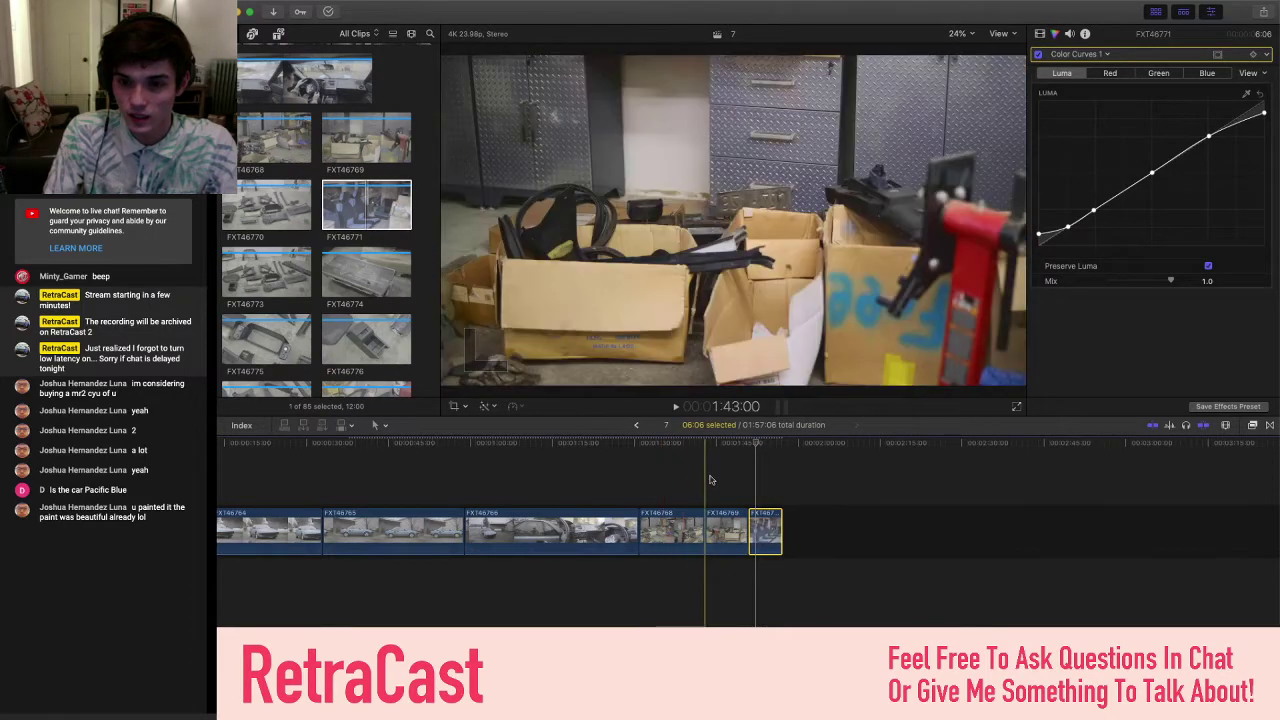
- Browse the clip library down to the engine footage around FXT46817 to FXT46826
key(super+minus)
key(super+minus)
scroll(325, 290, down, 10)
key(super+z)
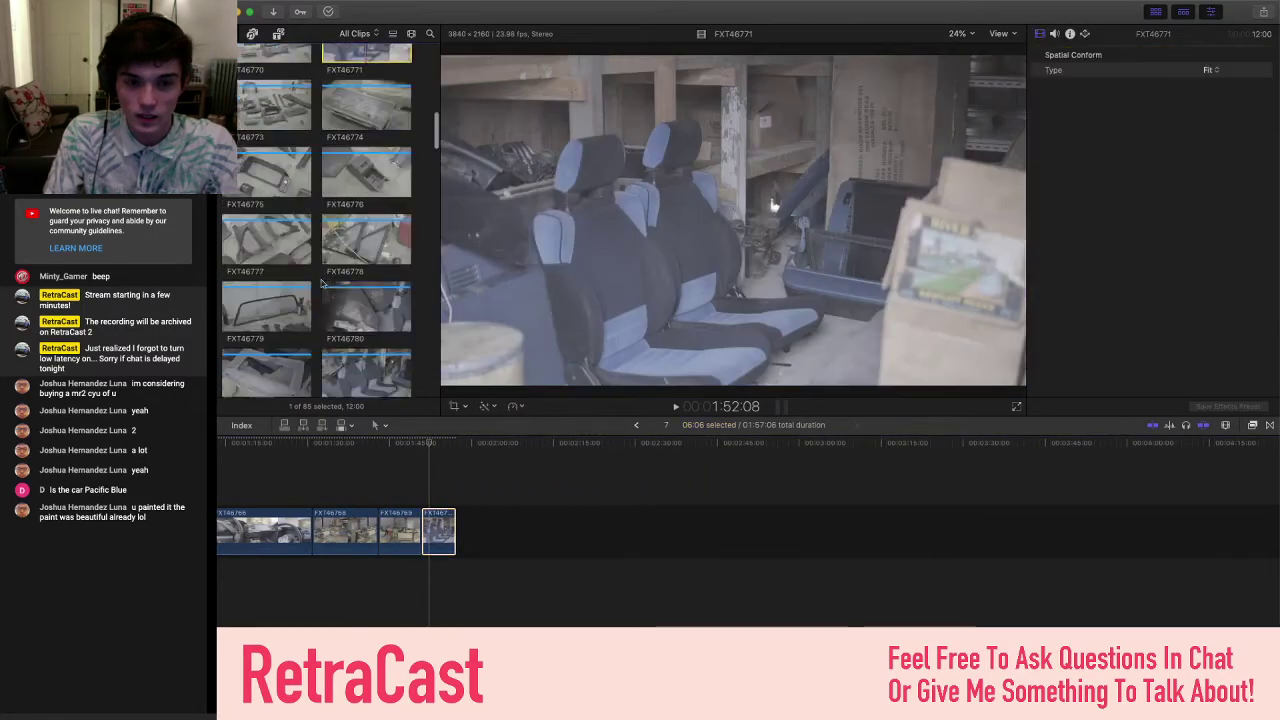
scroll(322, 285, down, 7)
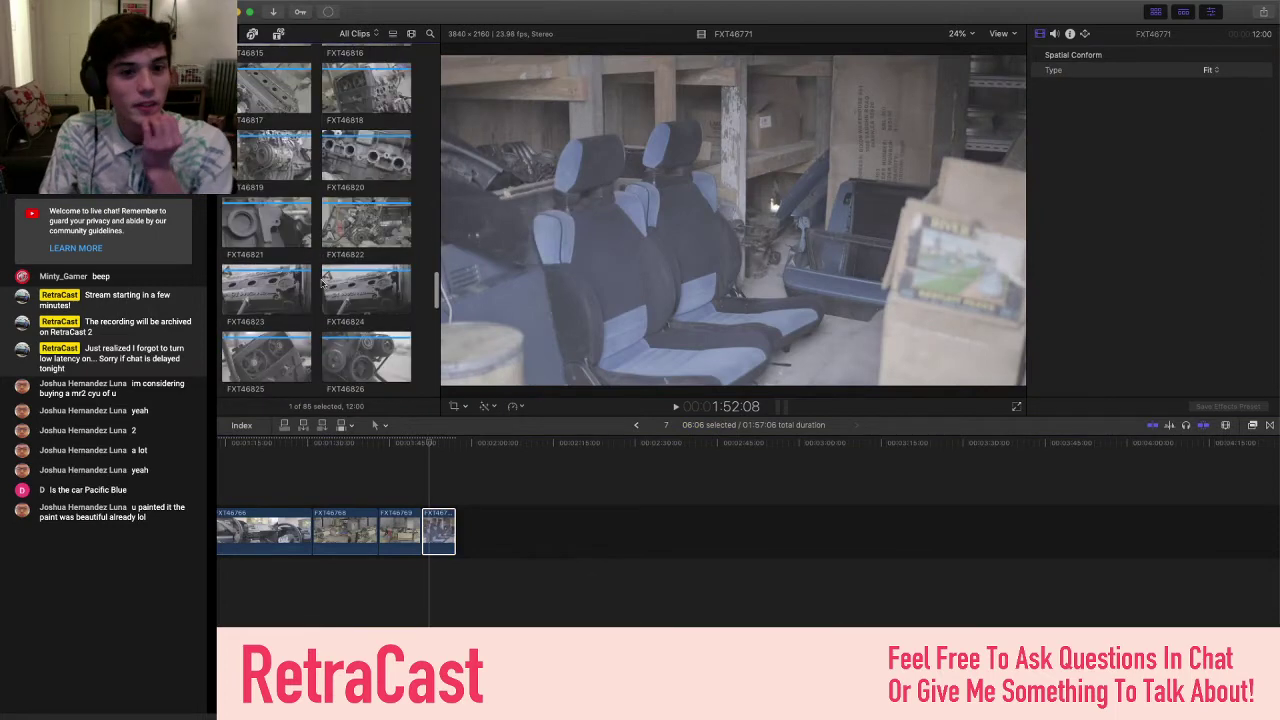
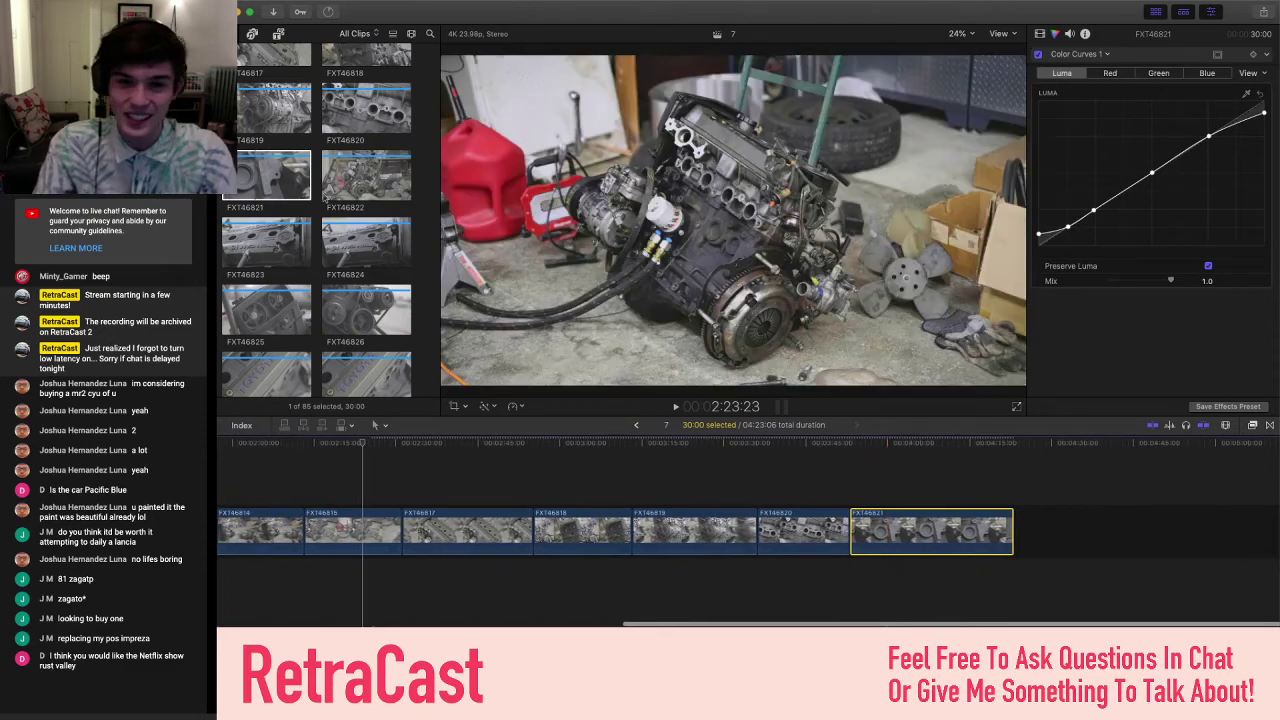
- Append clip FXT46822 to the end of the timeline and paste the Custom LUT, Color Wheels 1 and Color Curves 1 attributes of FXT46768 onto it
key(super+1)
click(346, 172)
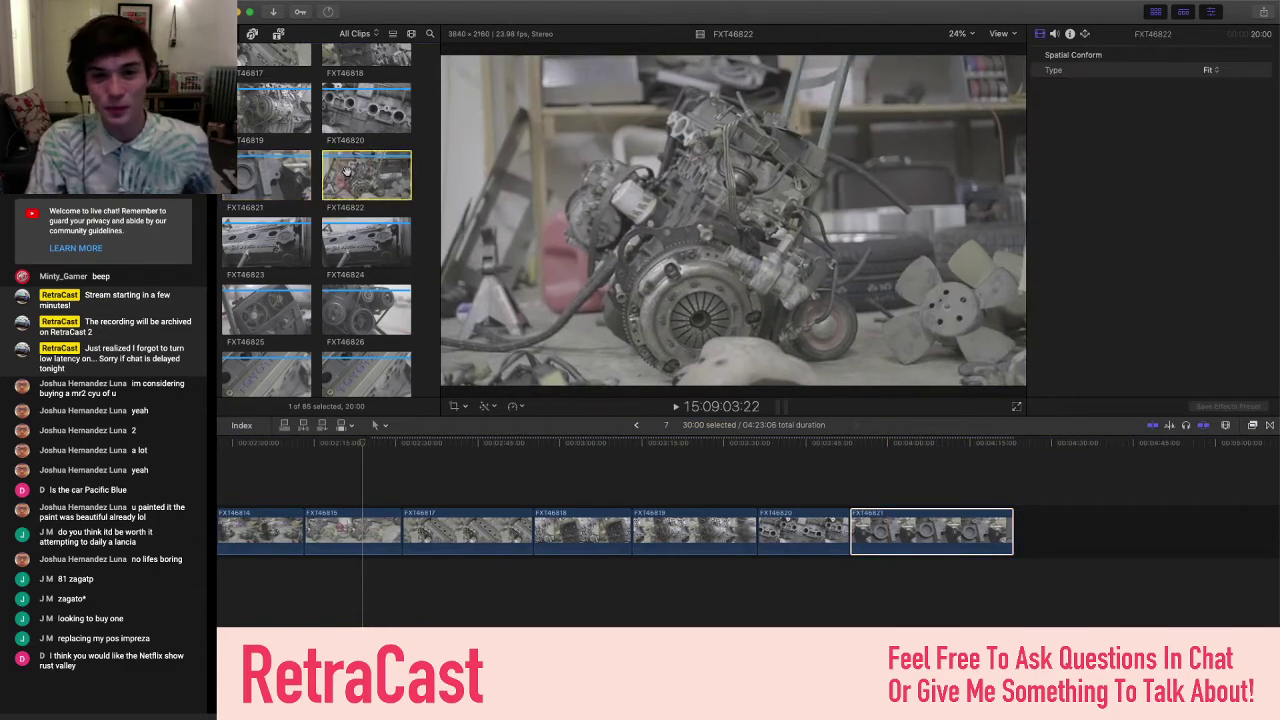
key(e)
click(1060, 532)
key(super+6)
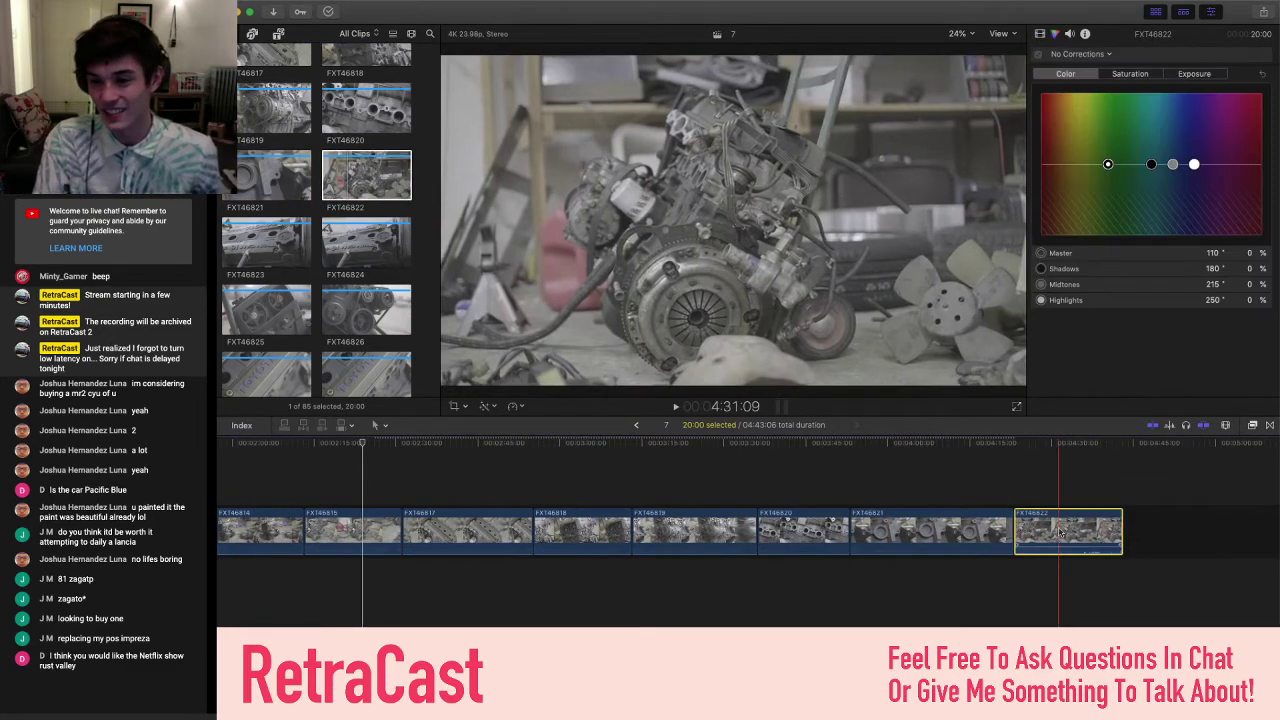
key(shift+super+v)
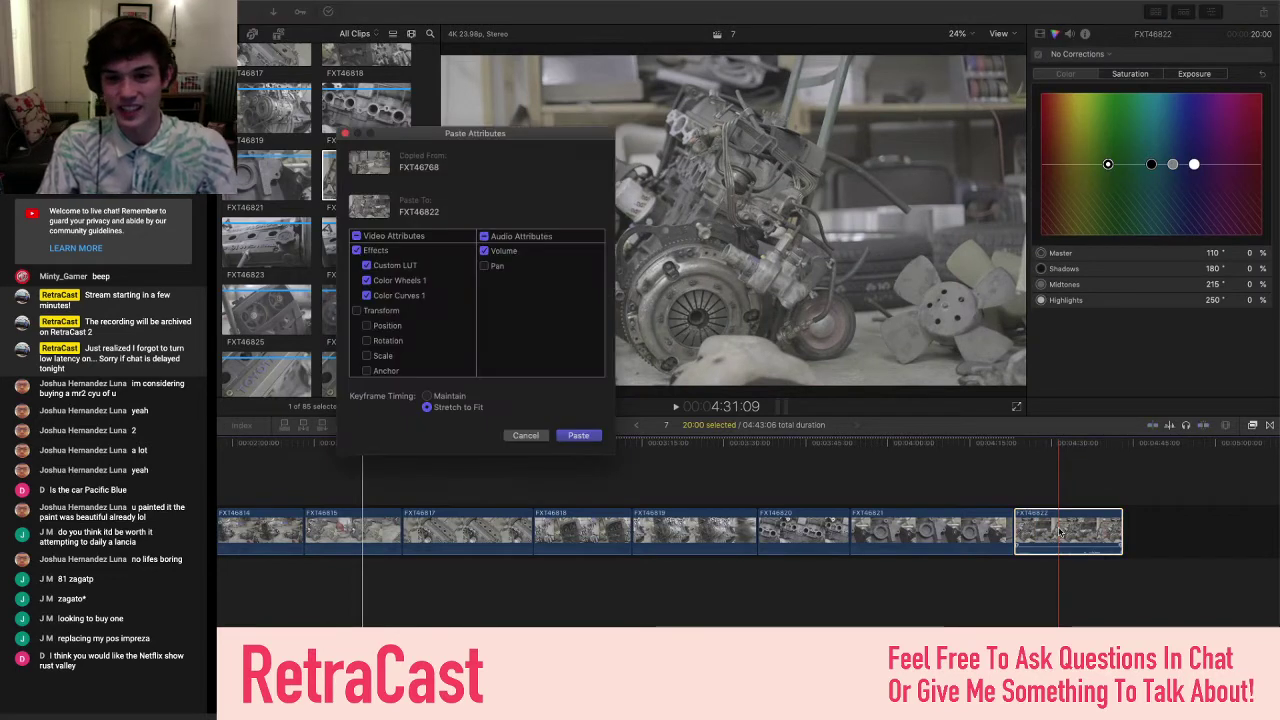
key(Return)
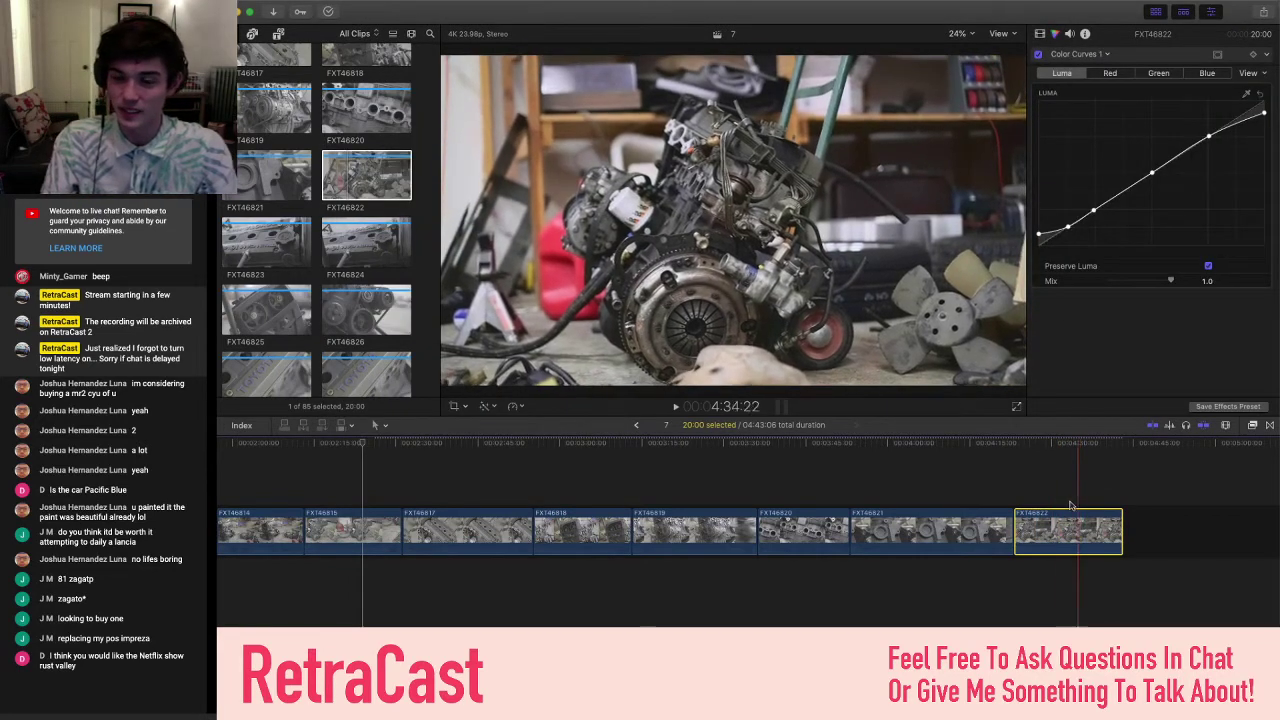
click(1055, 495)
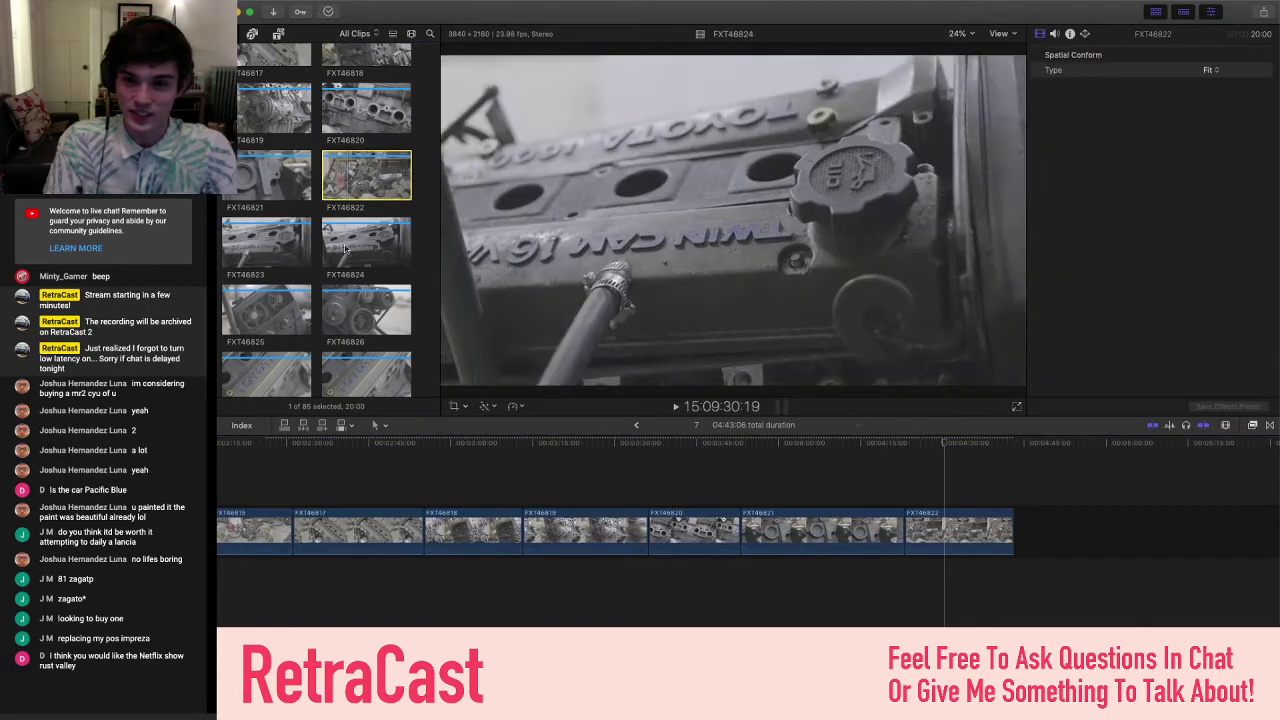
- Add clip FXT46824 after FXT46822 on the timeline and paste the copied color attributes of FXT46768 onto it
drag(366, 240, 1049, 548)
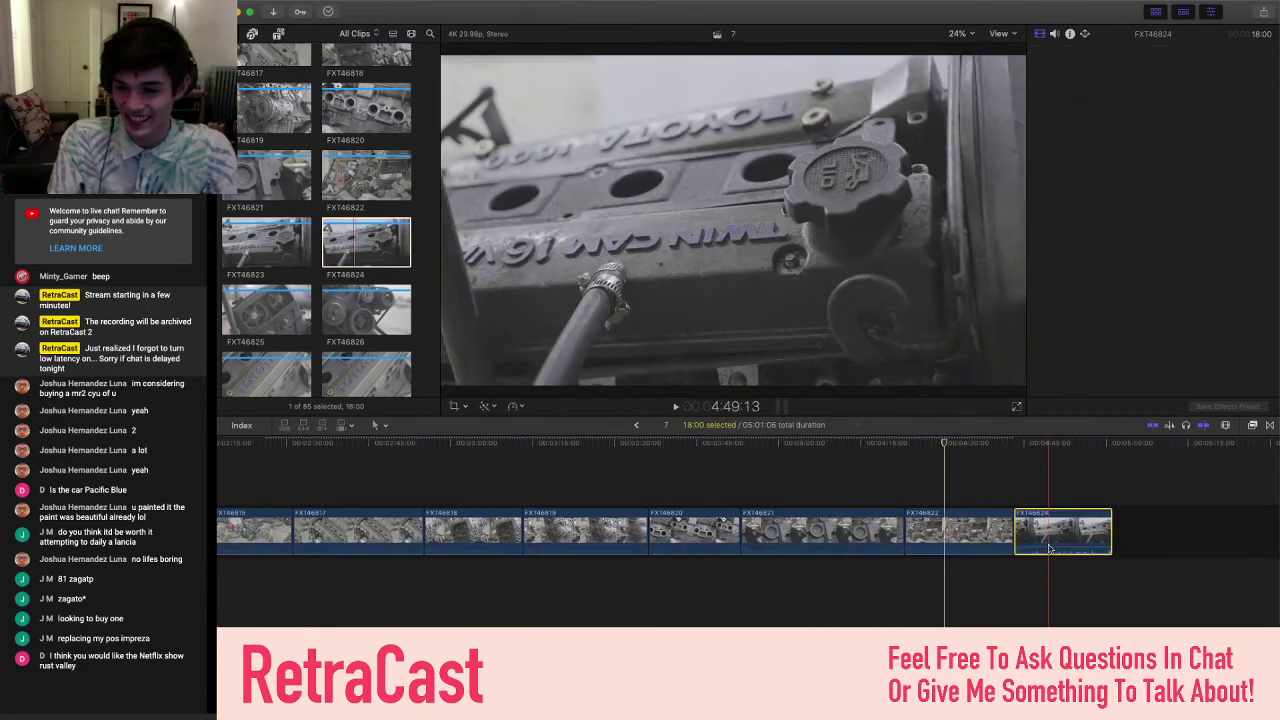
key(super+shift+v)
key(Return)
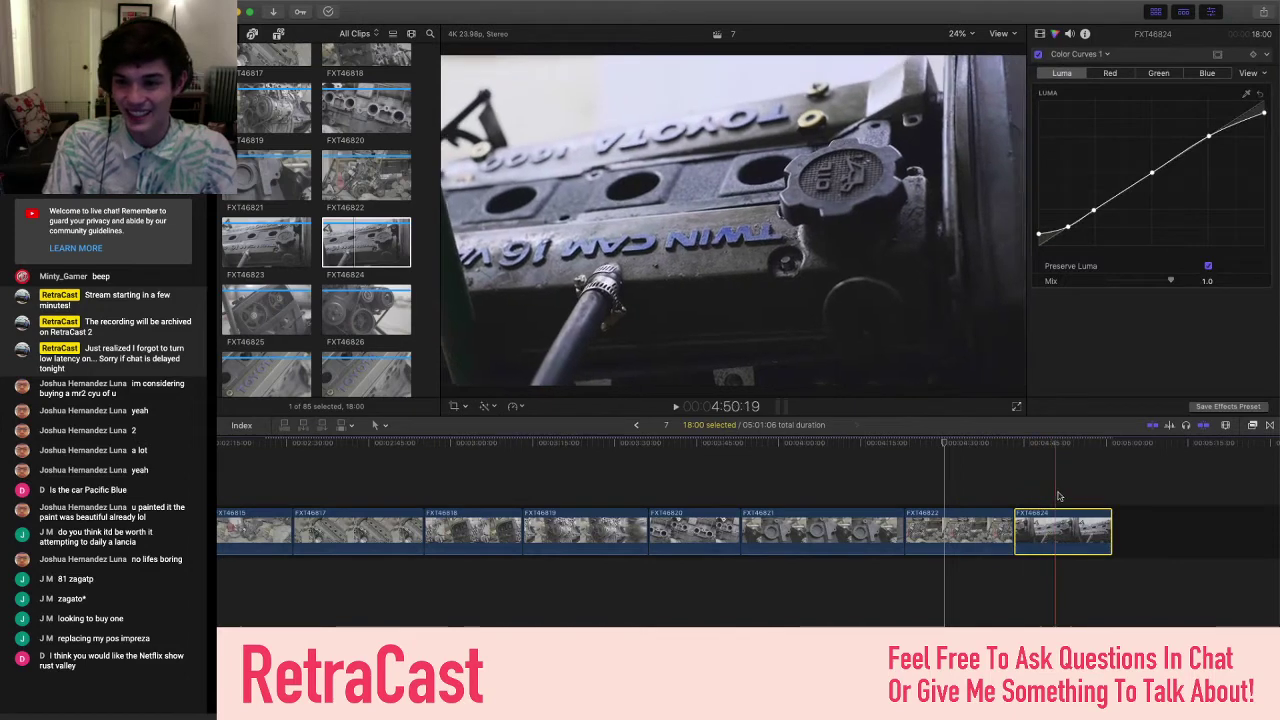
scroll(1070, 502, right, 1)
scroll(1070, 502, right, 2)
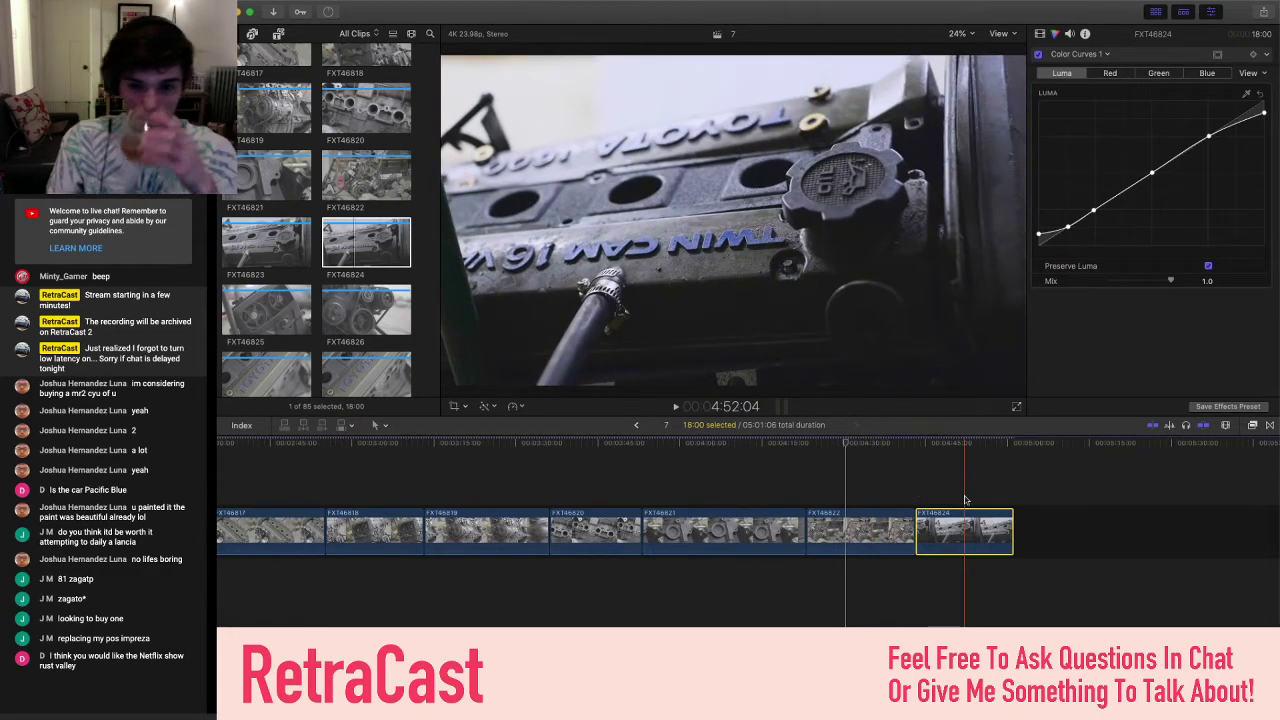
- Add clip FXT46825 at the end of the timeline and paste the copied color attributes of FXT46768 onto it
click(366, 242)
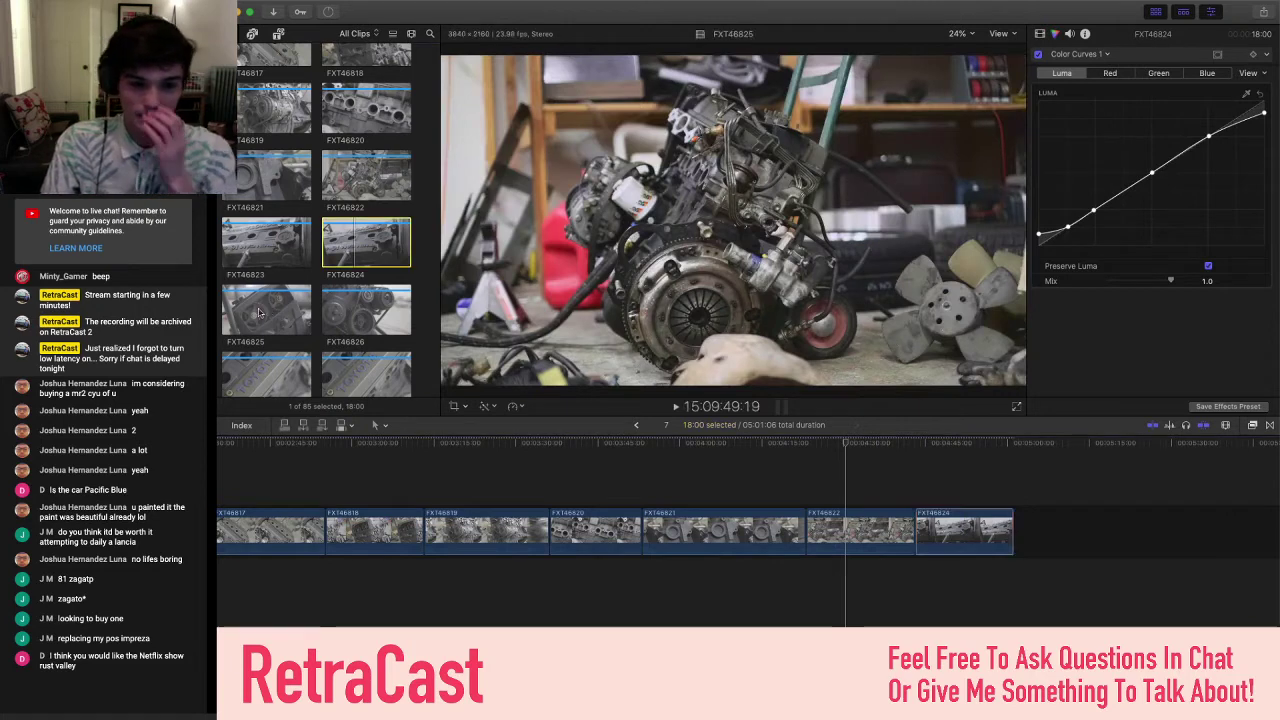
drag(258, 313, 1048, 535)
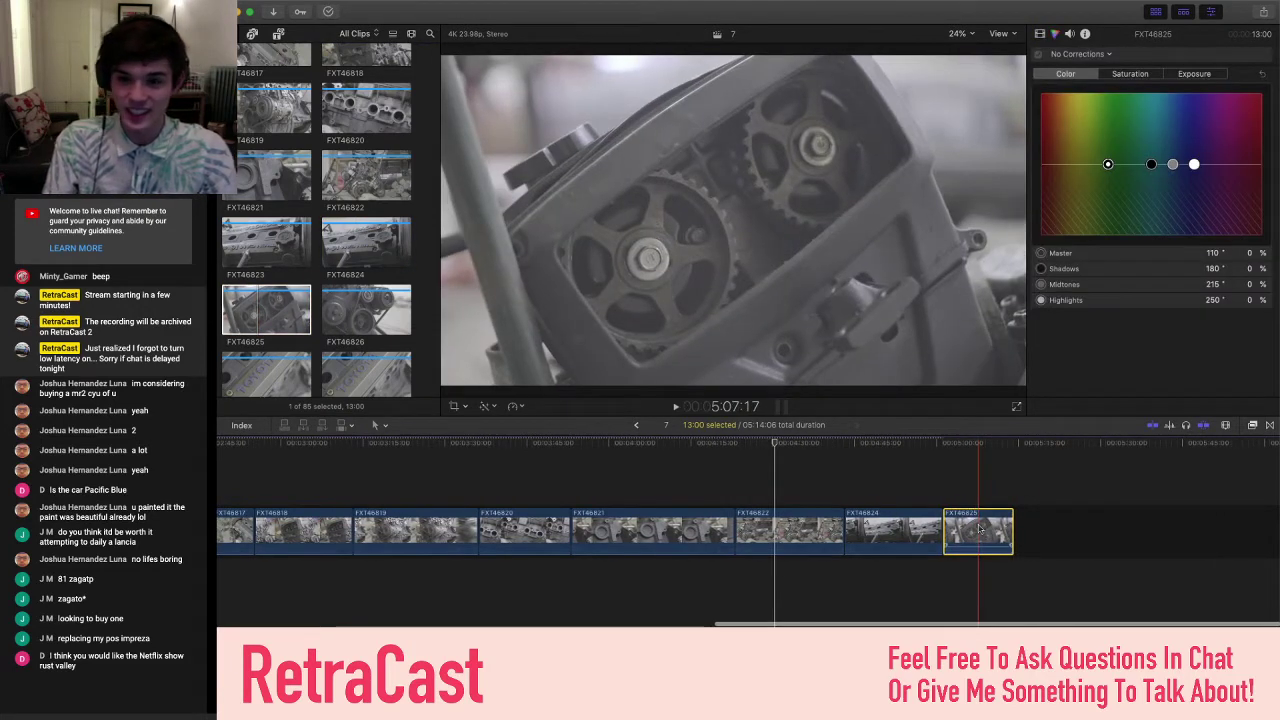
key(shift+super+v)
key(Return)
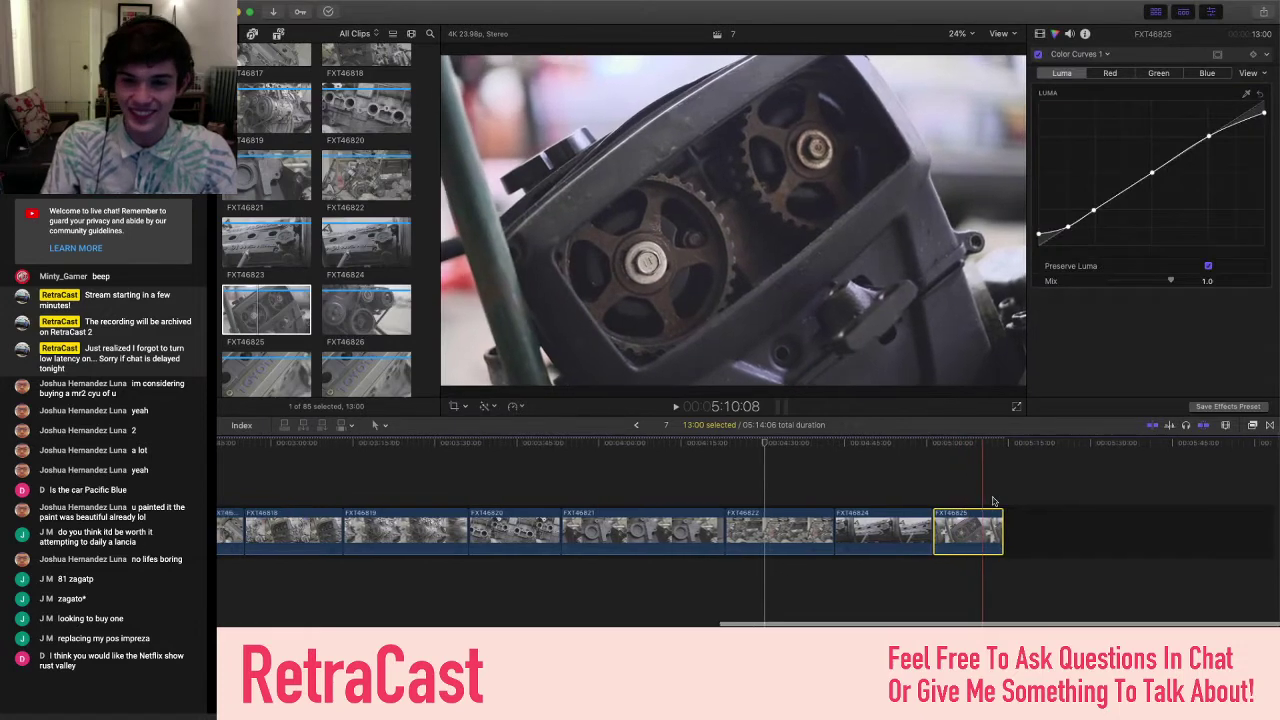
- Add clip FXT46826 after FXT46825 on the timeline and apply the copied color attributes of FXT46768 to it
scroll(340, 220, down, 4)
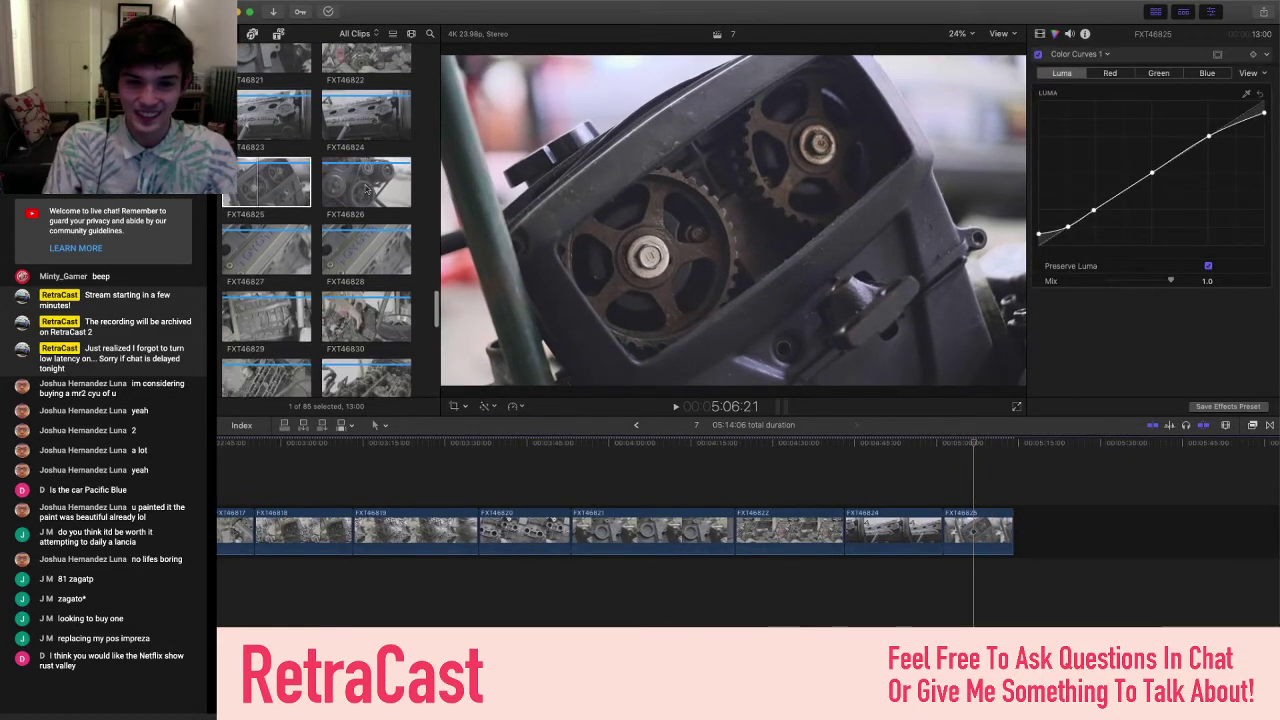
click(347, 177)
drag(347, 177, 1070, 532)
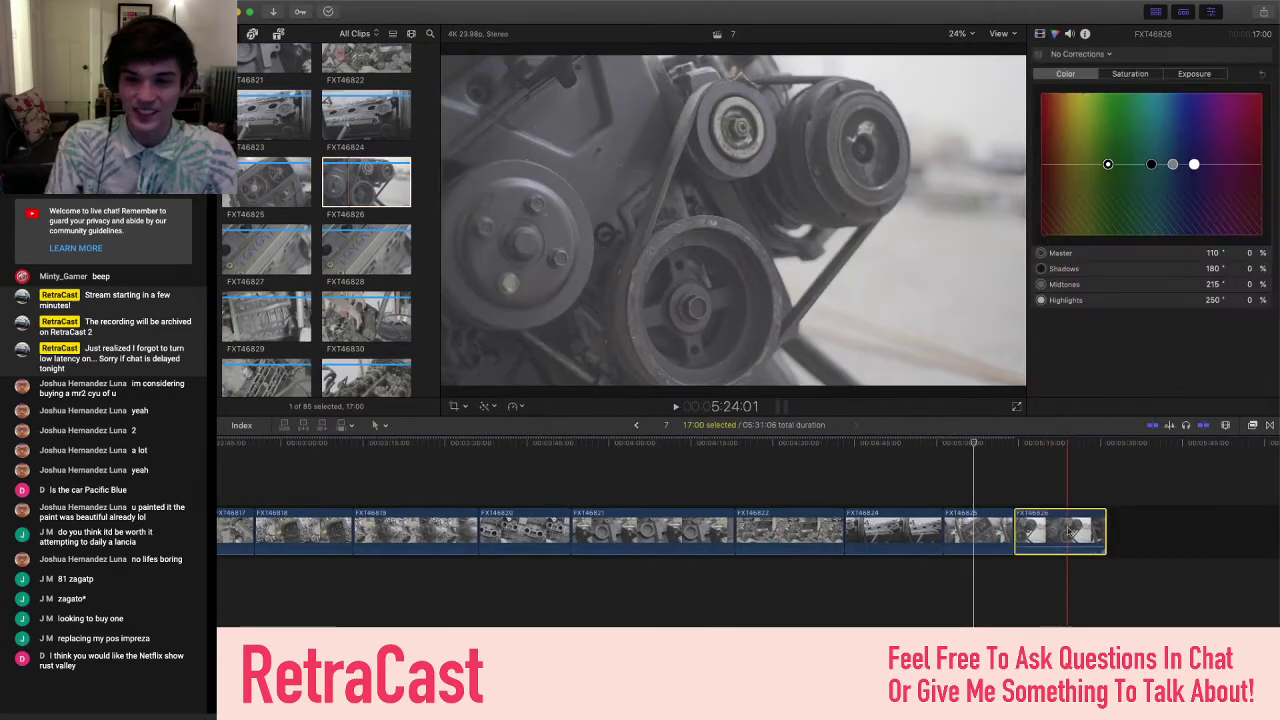
key(super+shift+v)
key(Return)
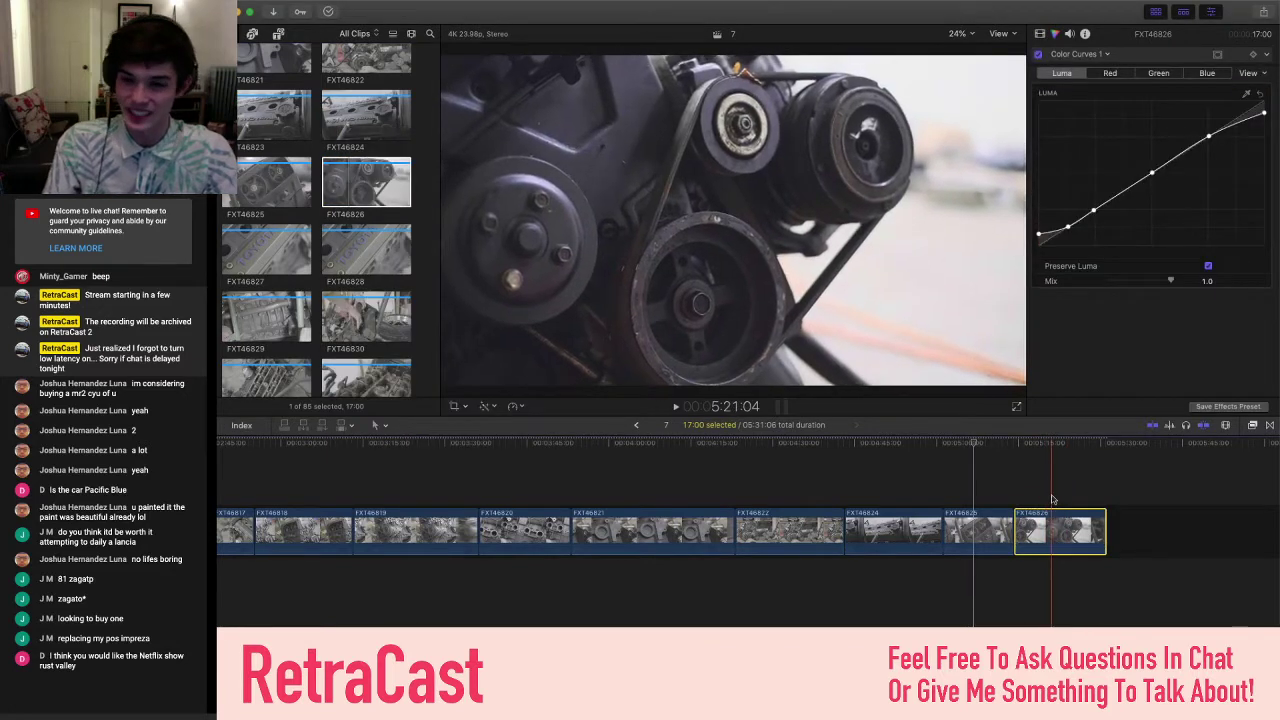
- Check the graded clip FXT46826 at several points on the timeline and preview library clip FXT46828
click(1052, 498)
click(1047, 540)
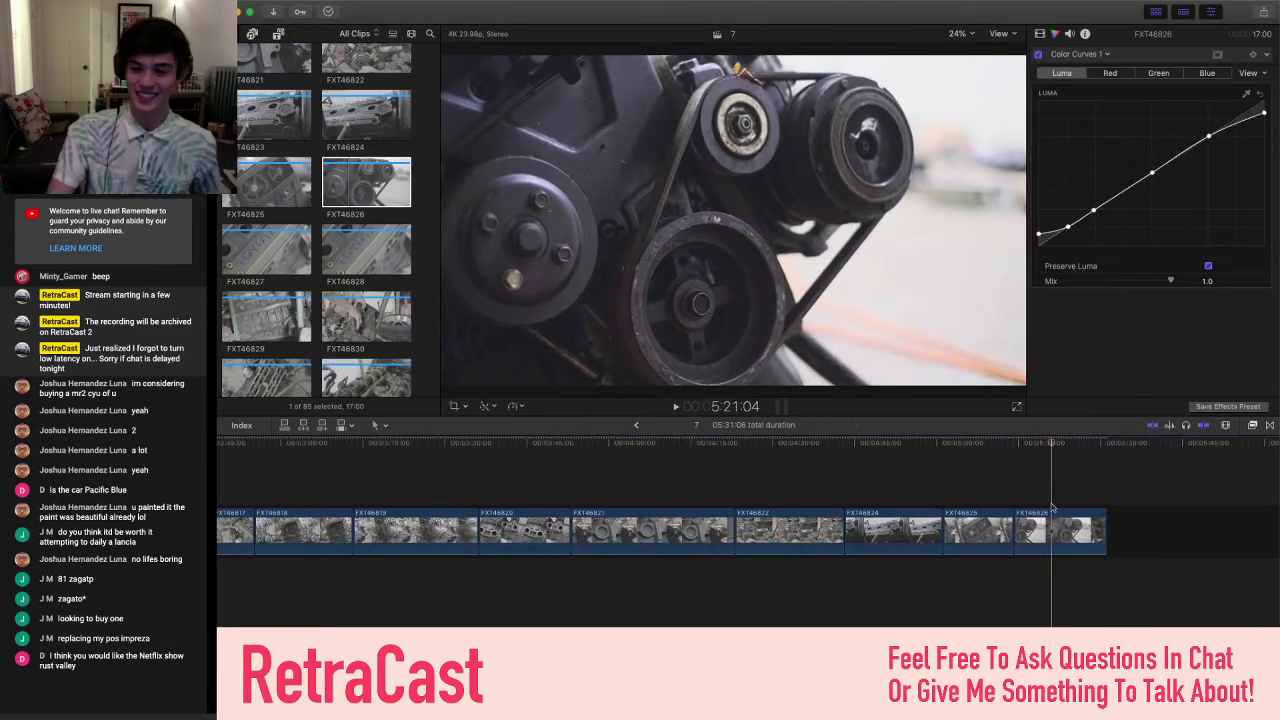
click(1064, 498)
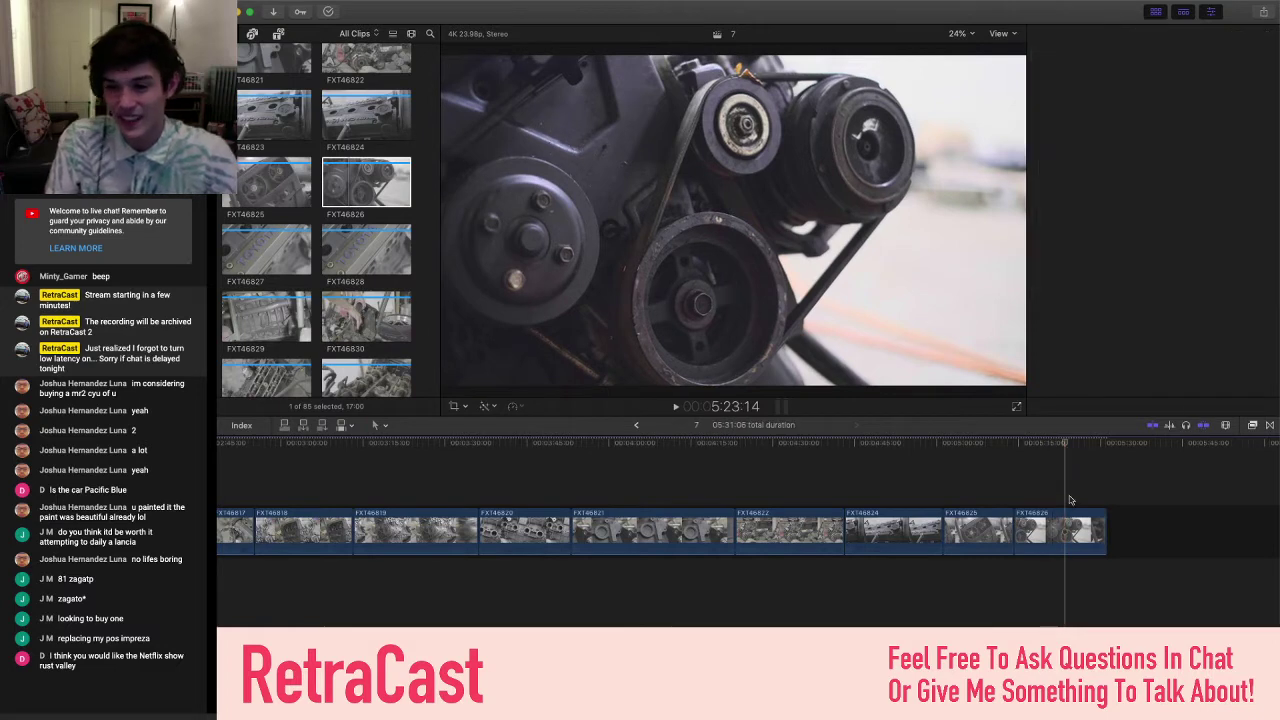
click(1038, 497)
click(1040, 520)
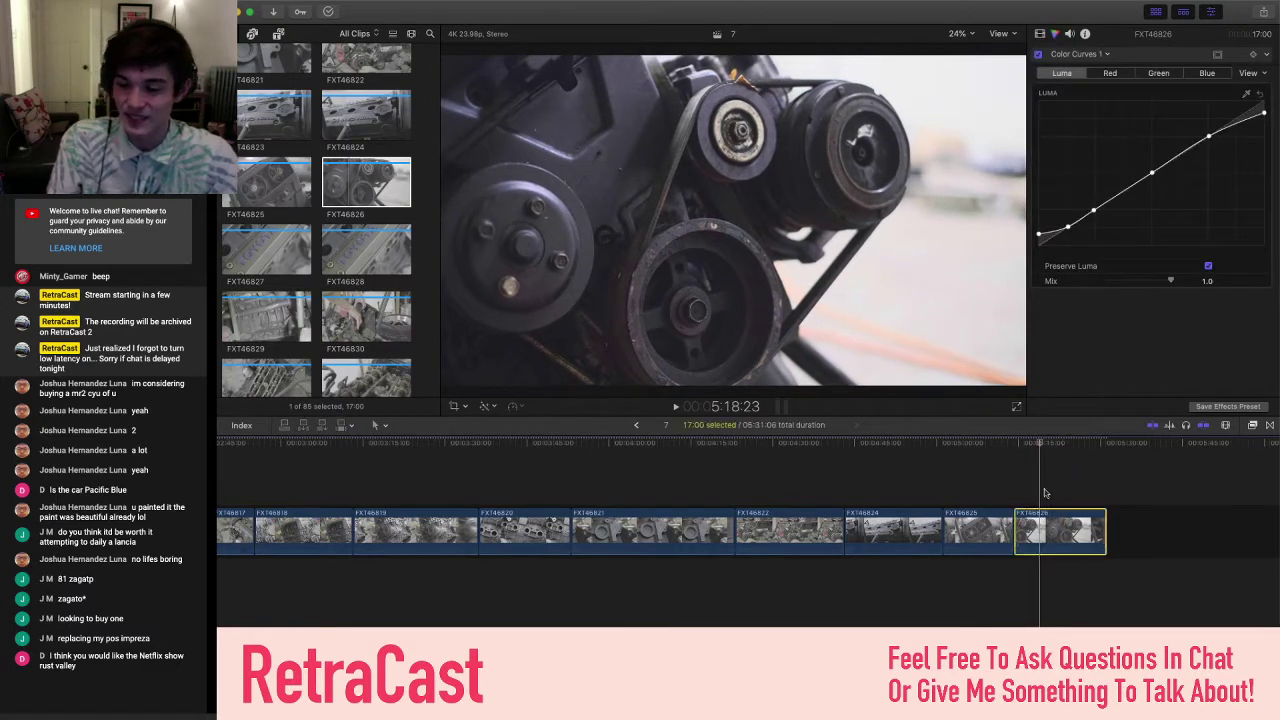
scroll(1044, 492, right, 3)
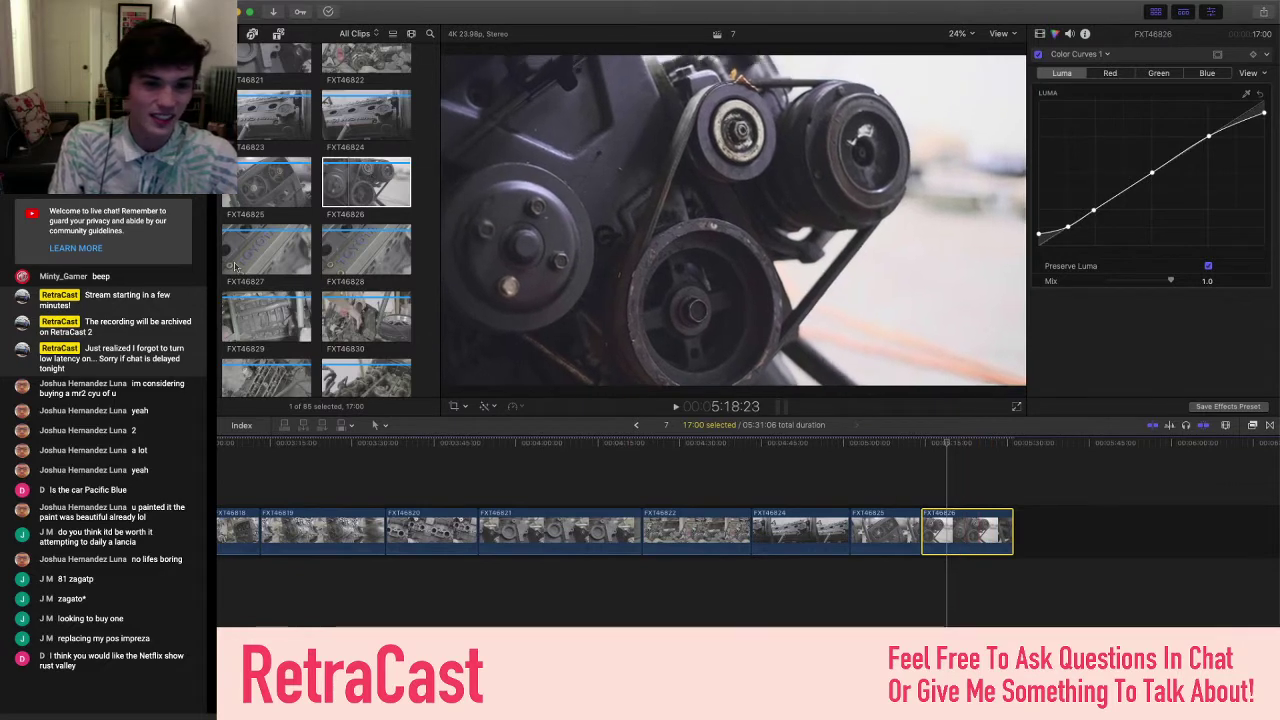
key(super+1)
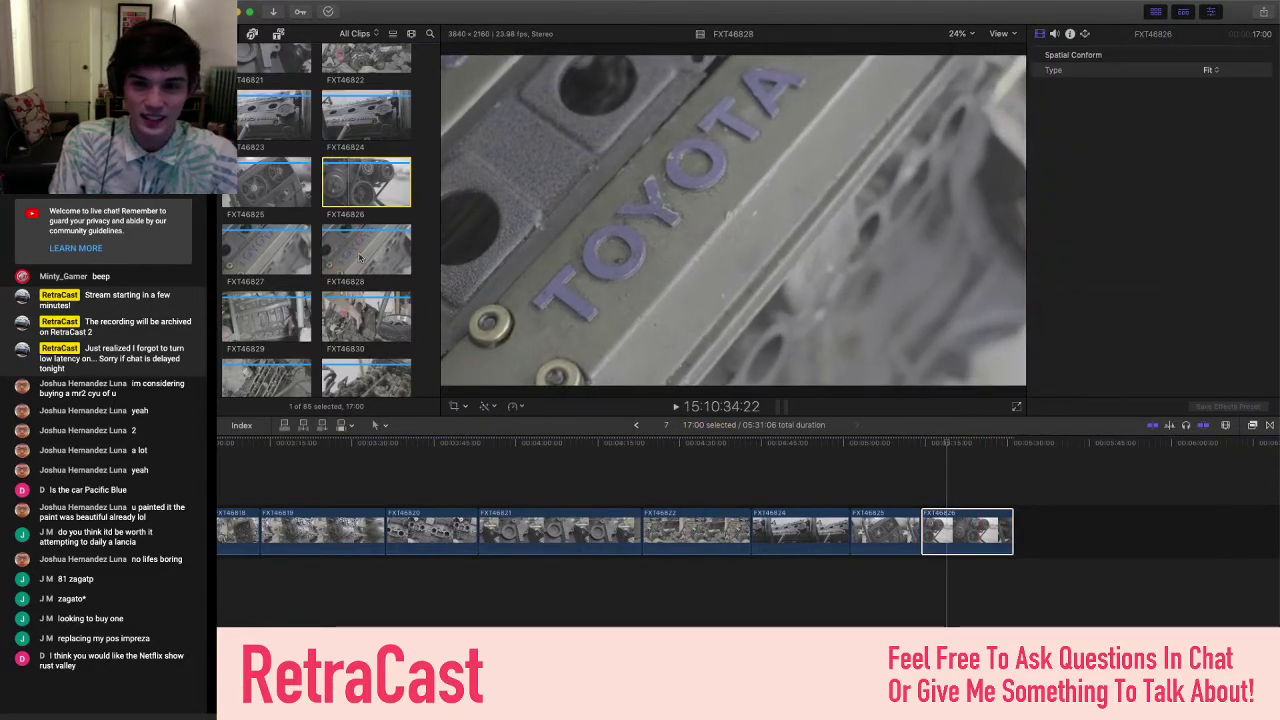
click(353, 248)
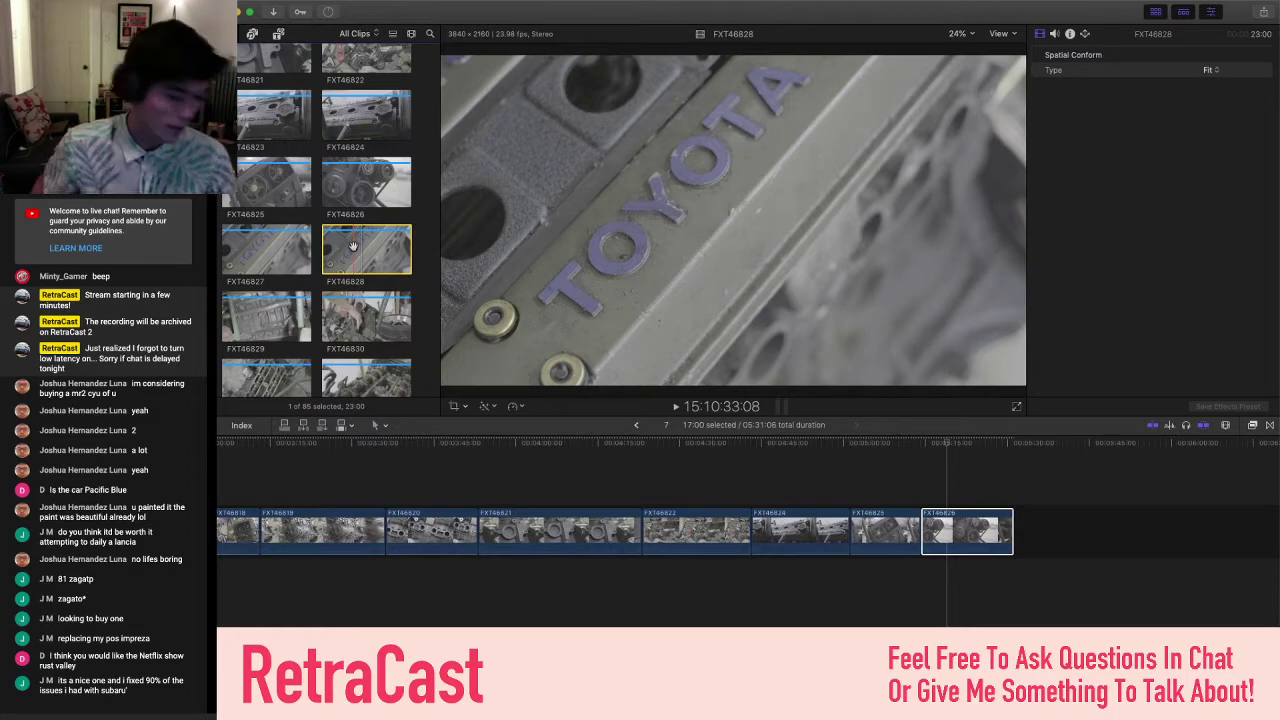
click(945, 515)
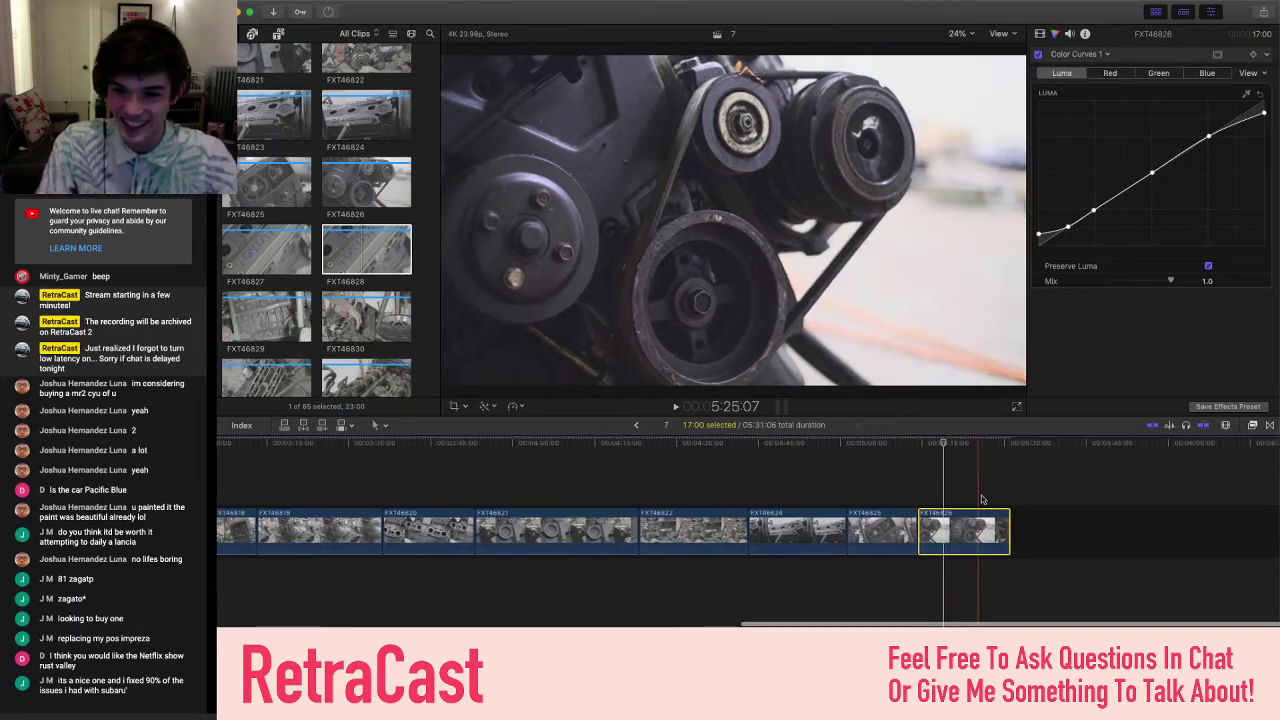
- Append clip FXT46829 to the timeline after FXT46826 and paste the Custom LUT, Color Wheels 1 and Color Curves 1 attributes of FXT46768 onto it
click(268, 302)
scroll(260, 310, down, 2)
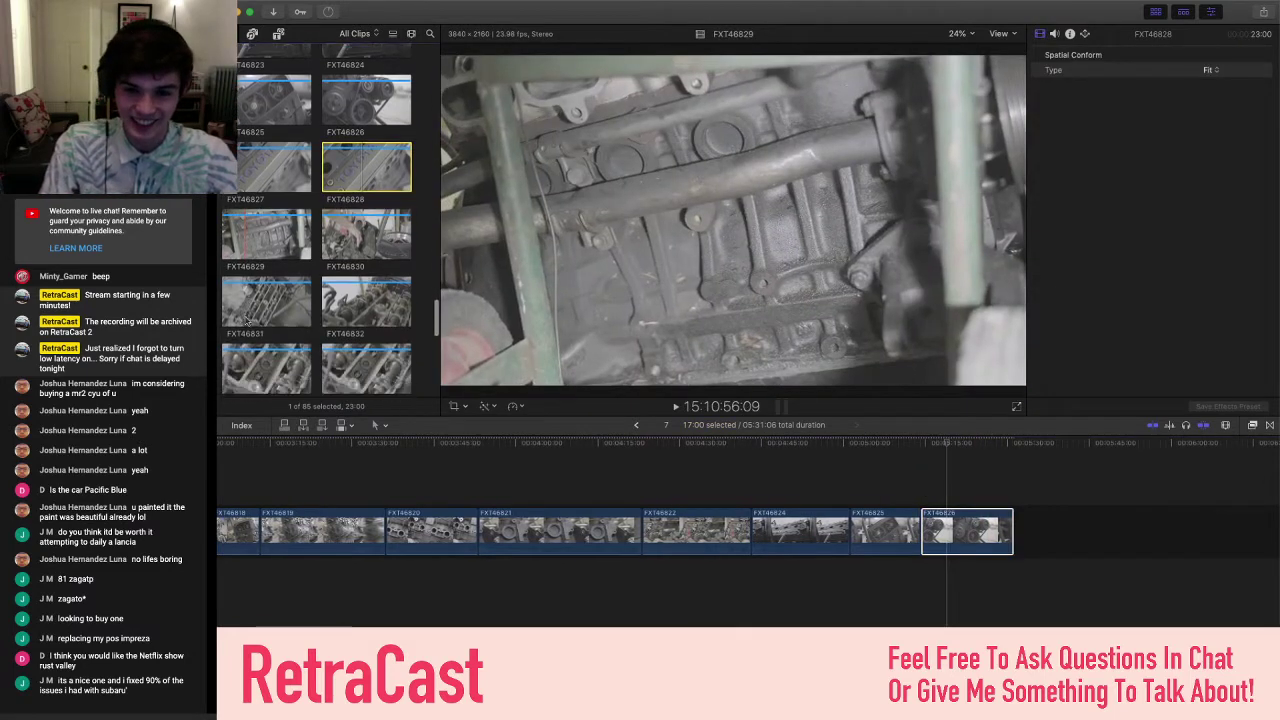
click(247, 234)
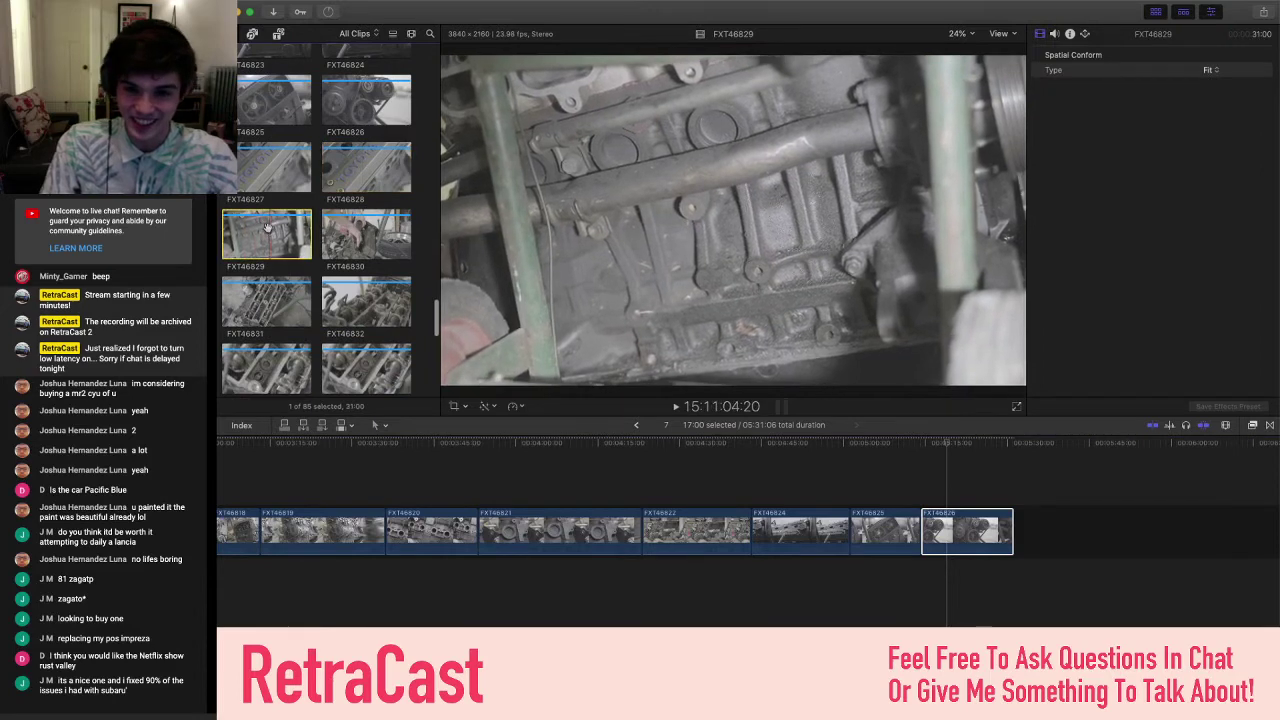
key(e)
click(1073, 540)
key(super+shift+v)
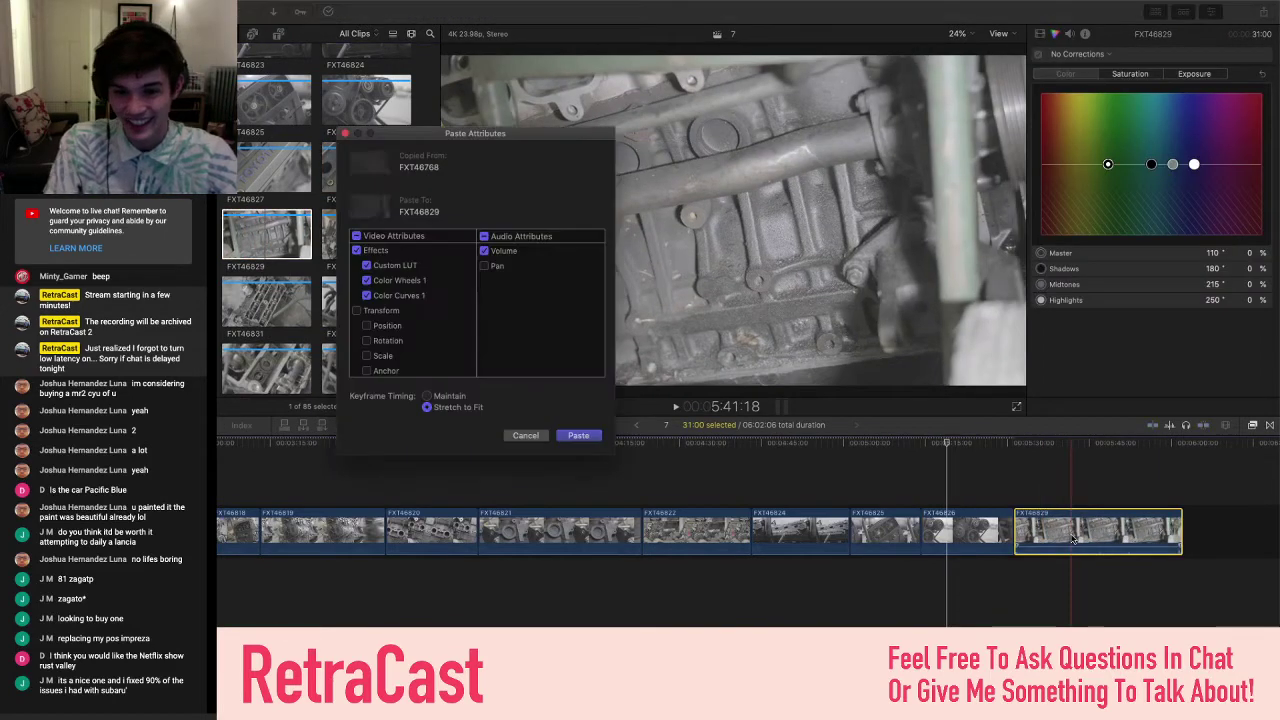
key(Return)
key(super+4)
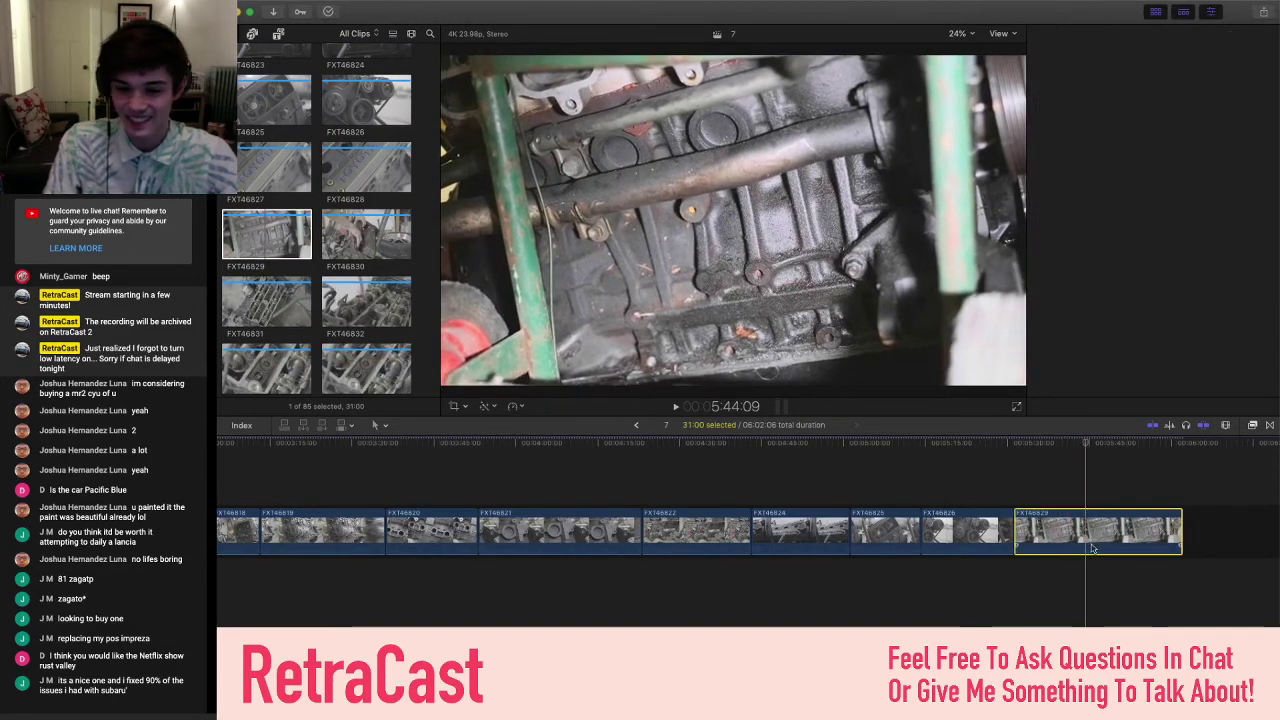
key(super+4)
scroll(1092, 548, right, 3)
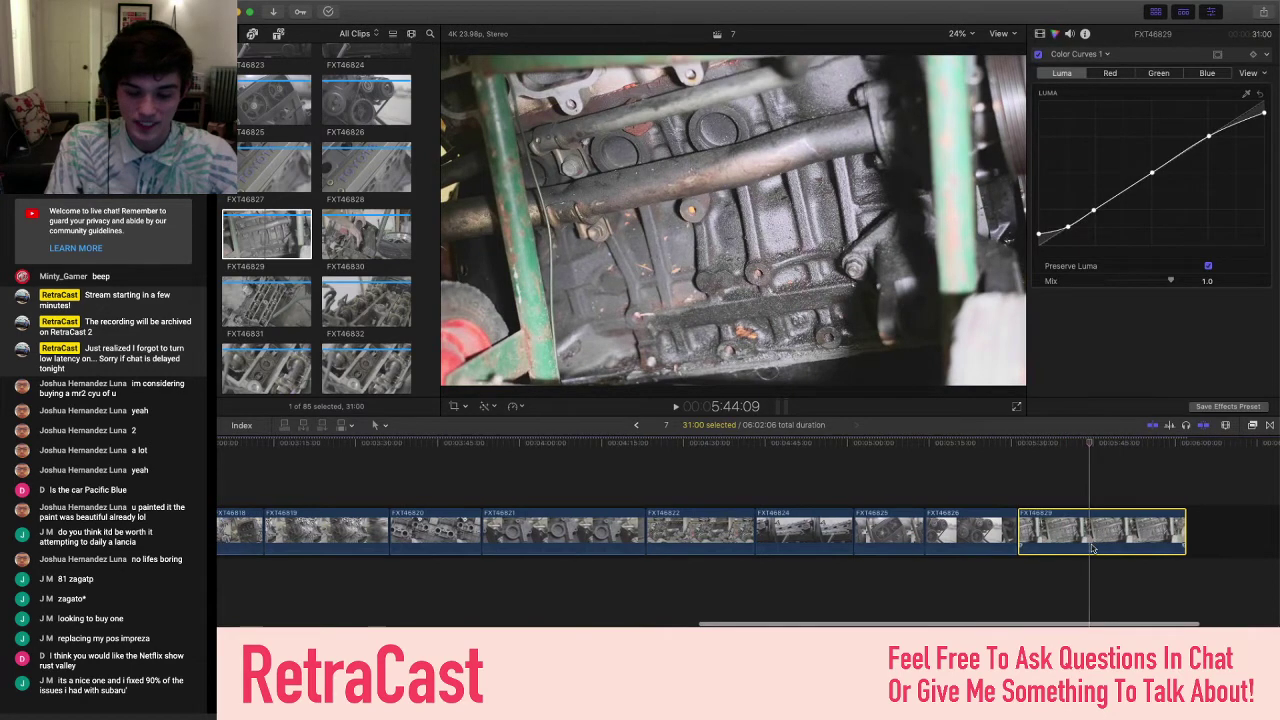
scroll(1092, 548, right, 3)
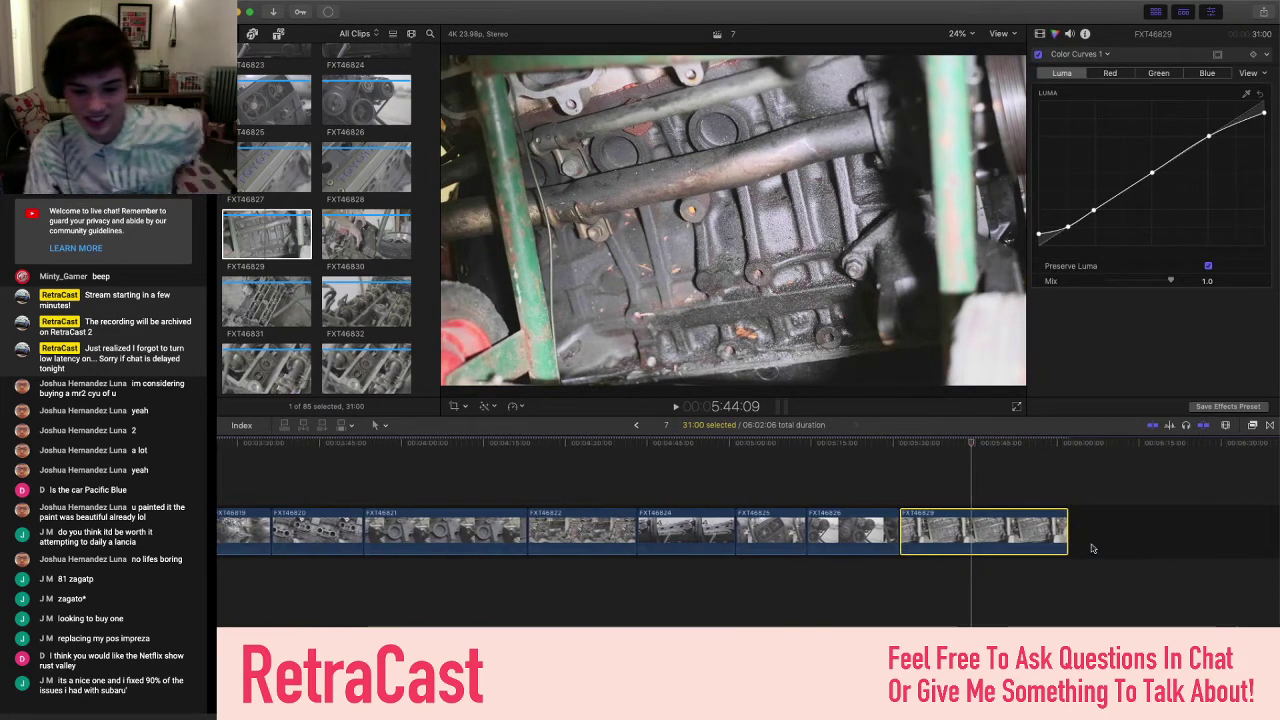
- Lower the Highlights brightness of clip FXT46829 in its Color Wheels 1 correction
click(1078, 54)
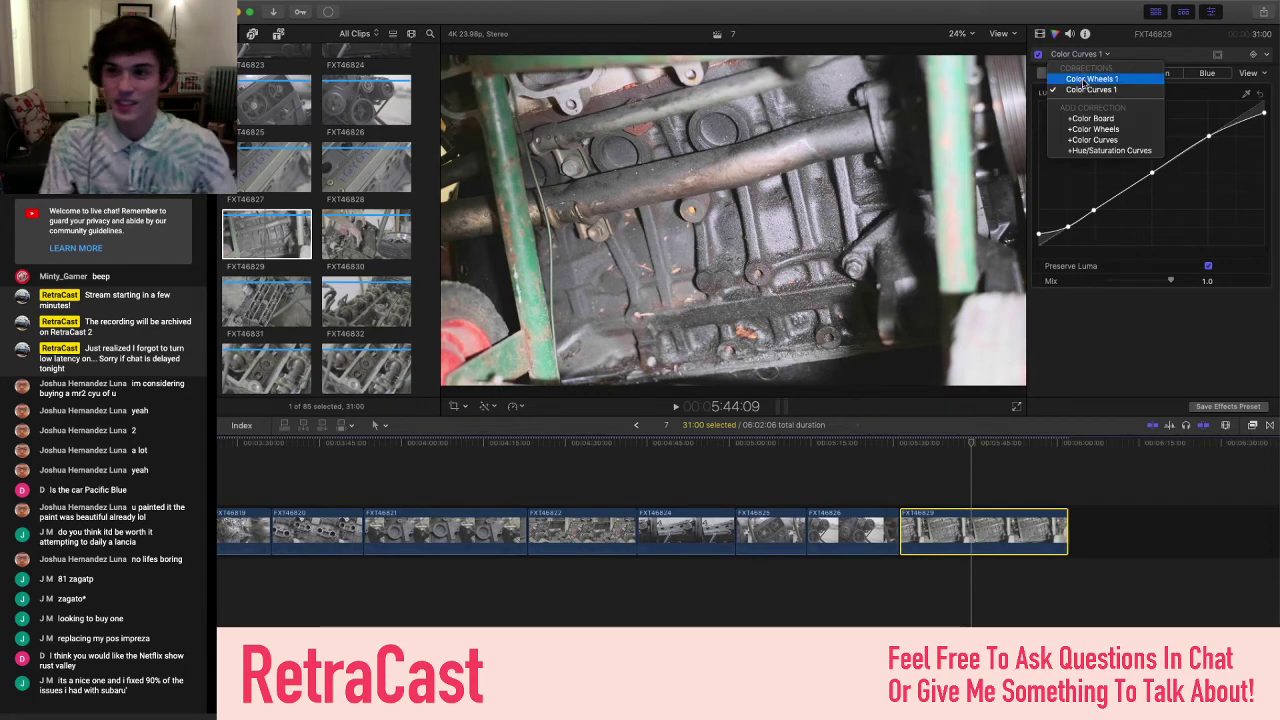
click(1088, 79)
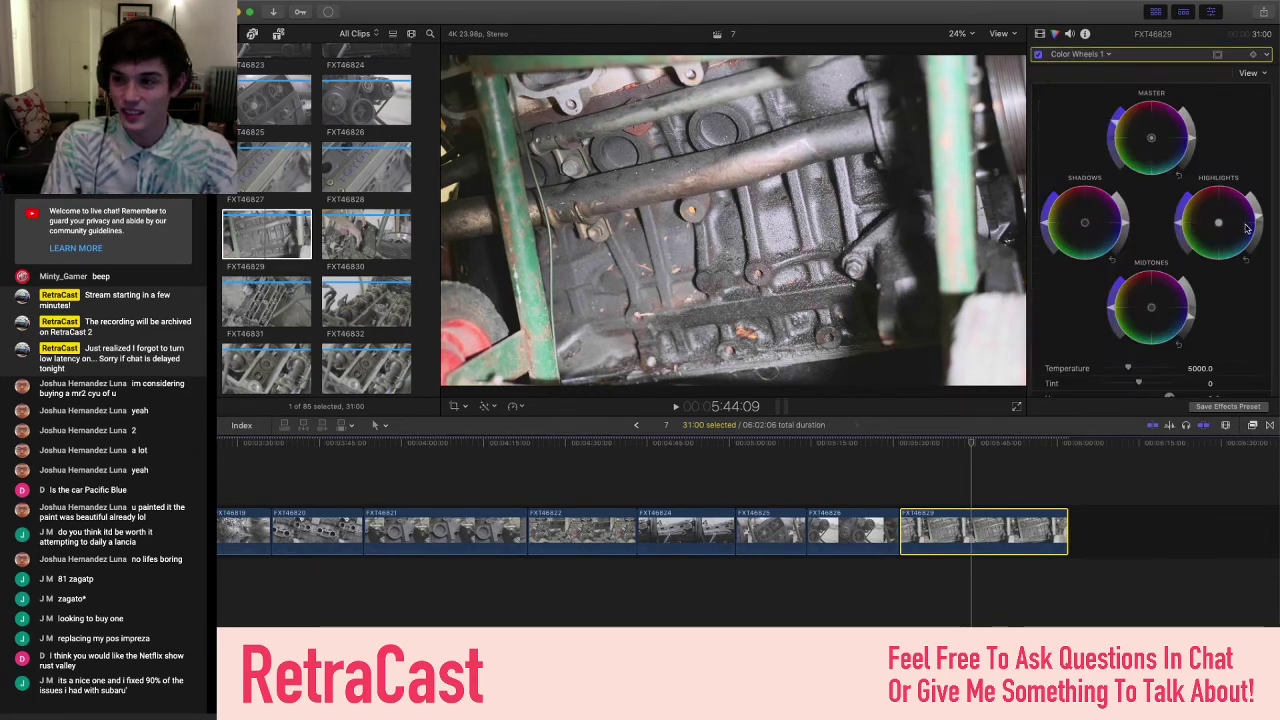
drag(1262, 229, 1262, 231)
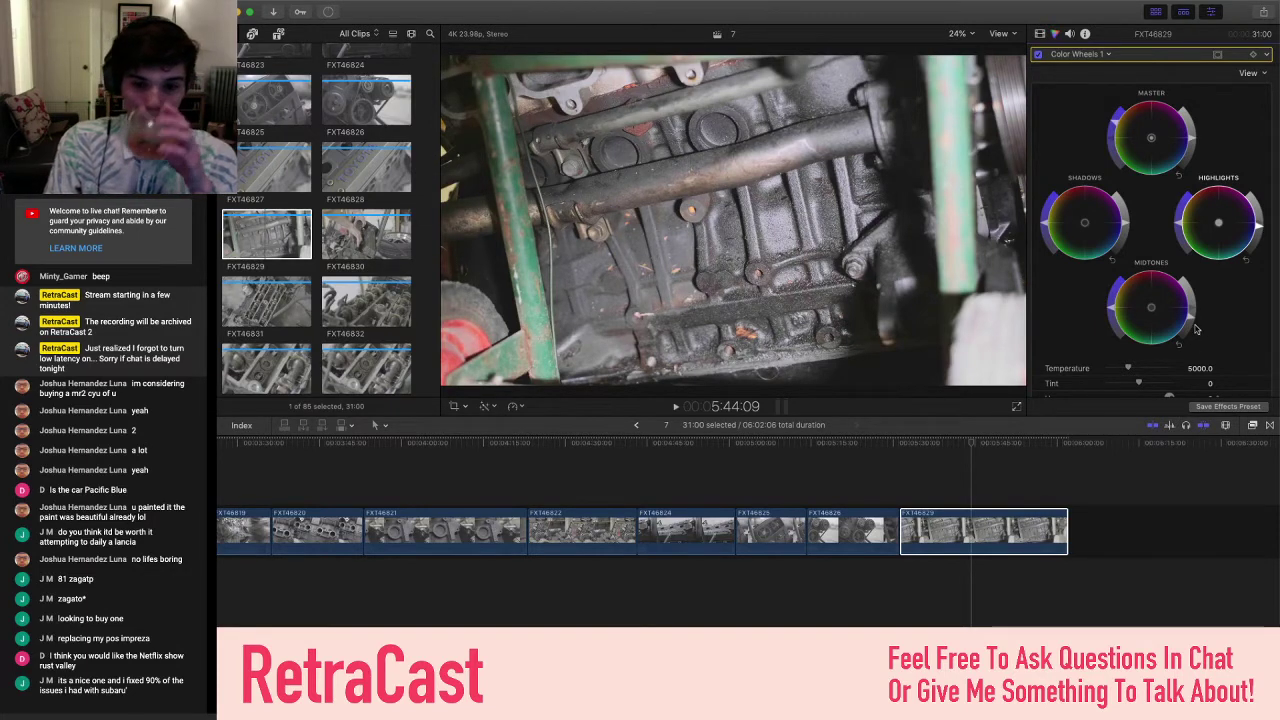
- Compare the look of FXT46829 with the earlier engine clips on the timeline
click(972, 473)
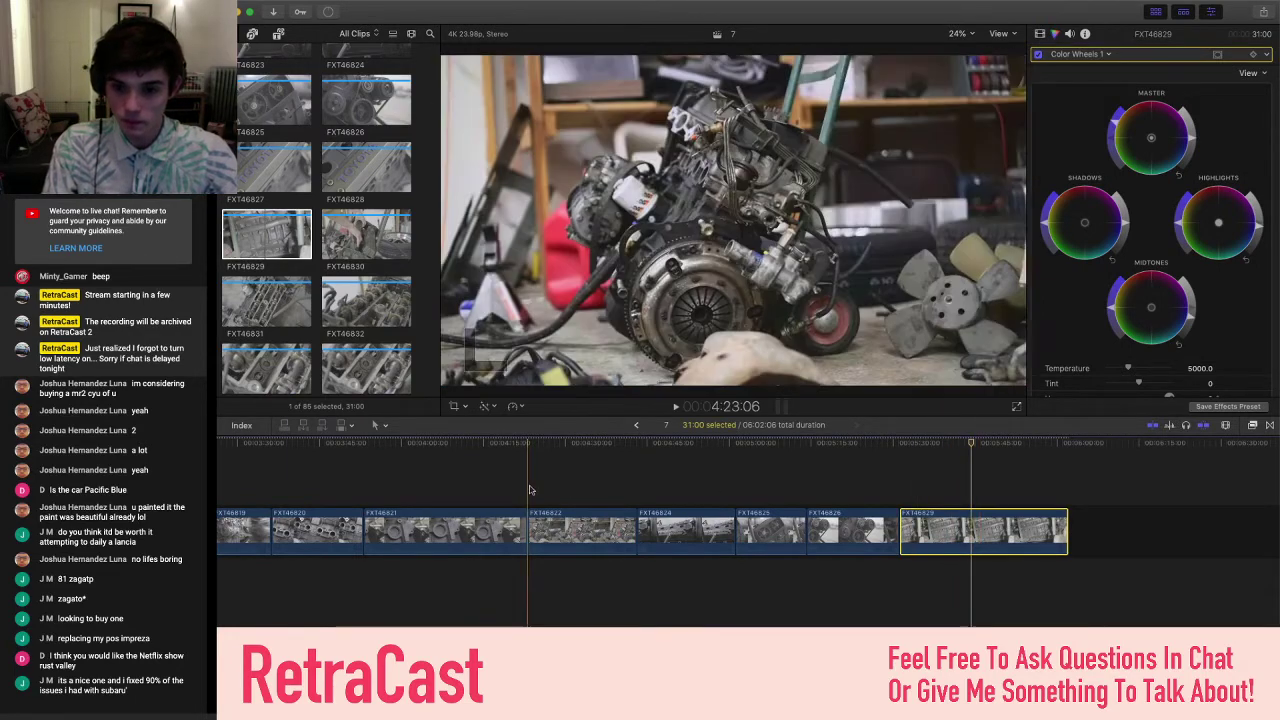
scroll(349, 488, left, 2)
scroll(349, 488, down, 5)
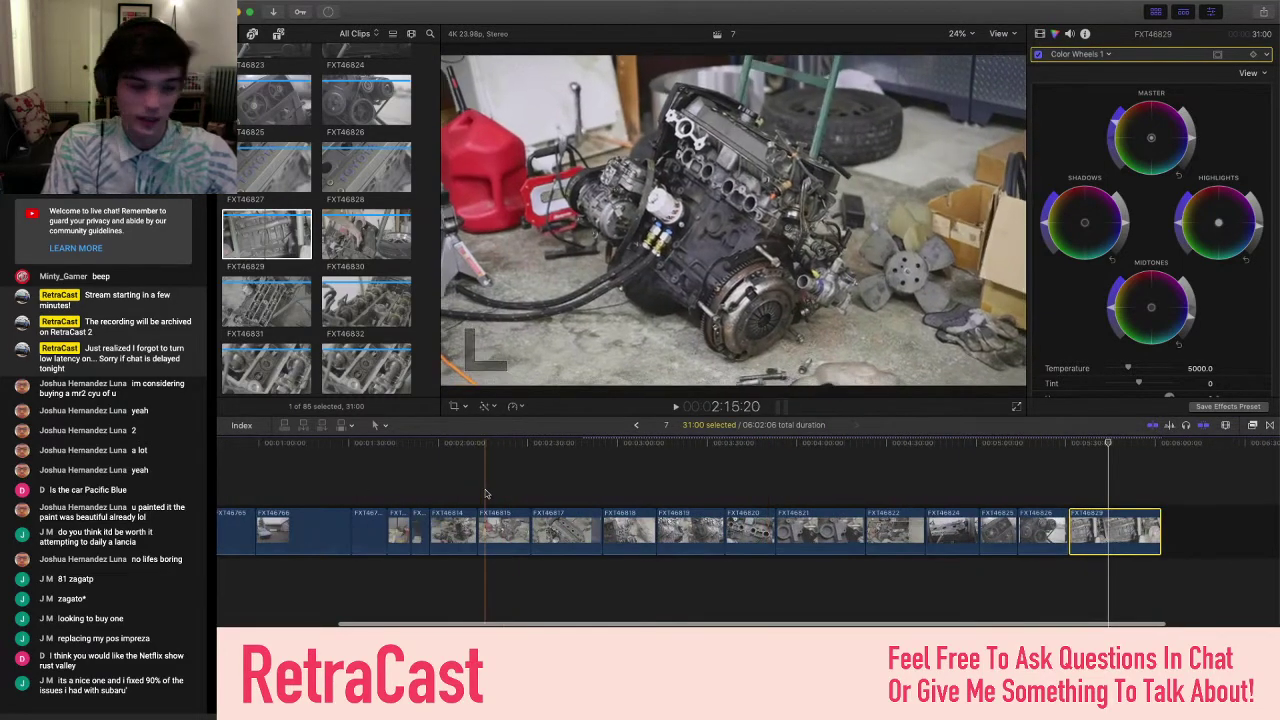
- Review the graded engine clips on the timeline against the blue car shot FXT46764 at its start
scroll(490, 496, left, 1)
scroll(484, 496, left, 3)
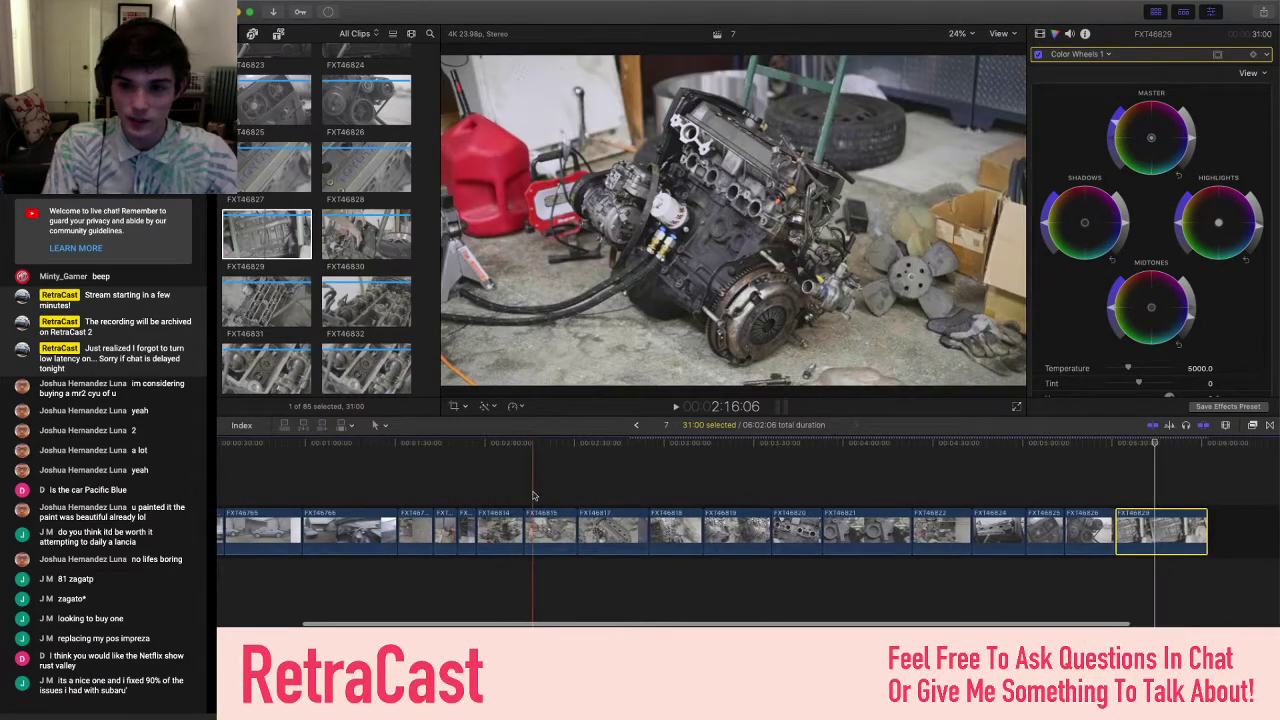
scroll(458, 493, right, 1)
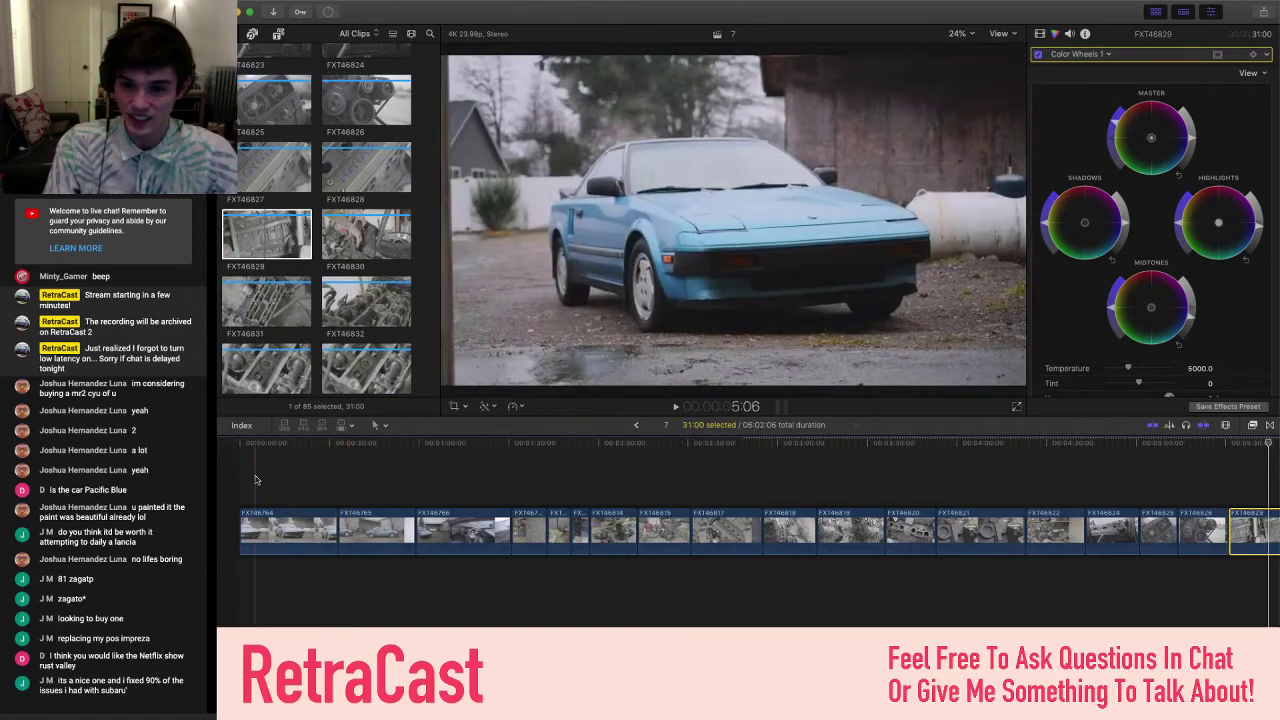
click(256, 475)
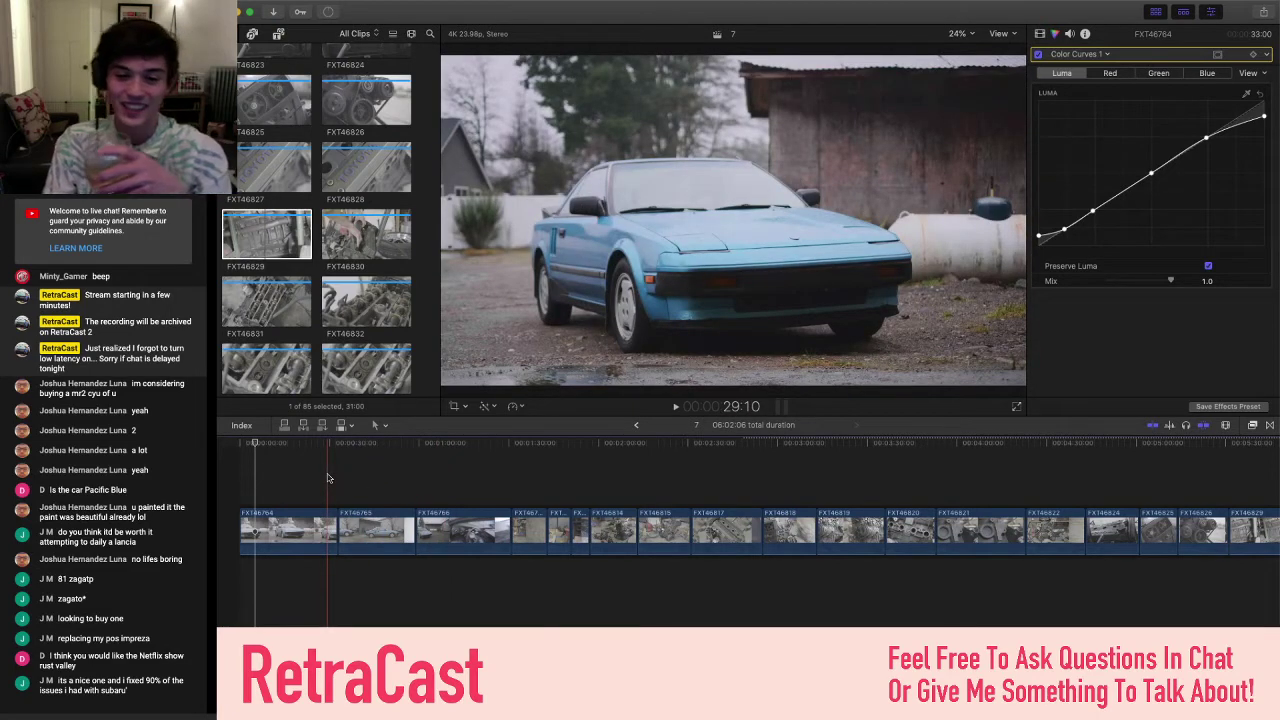
scroll(326, 477, right, 5)
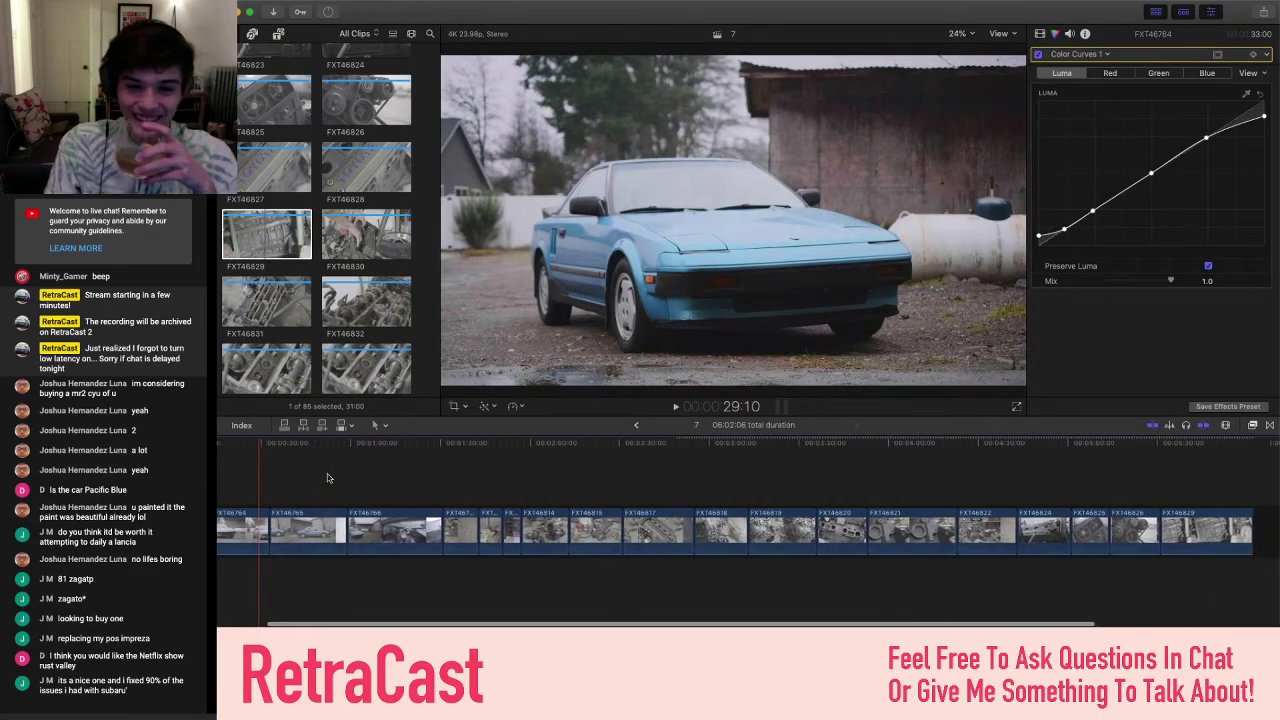
scroll(255, 485, left, 1)
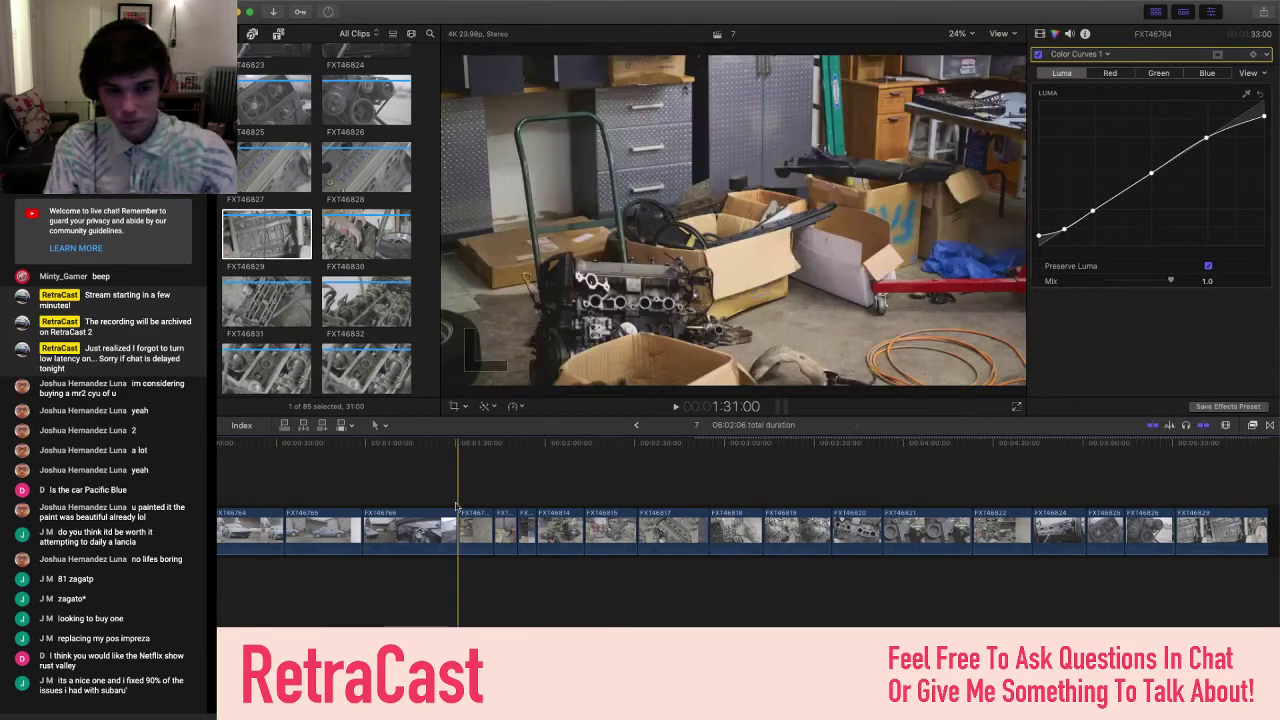
scroll(456, 505, right, 5)
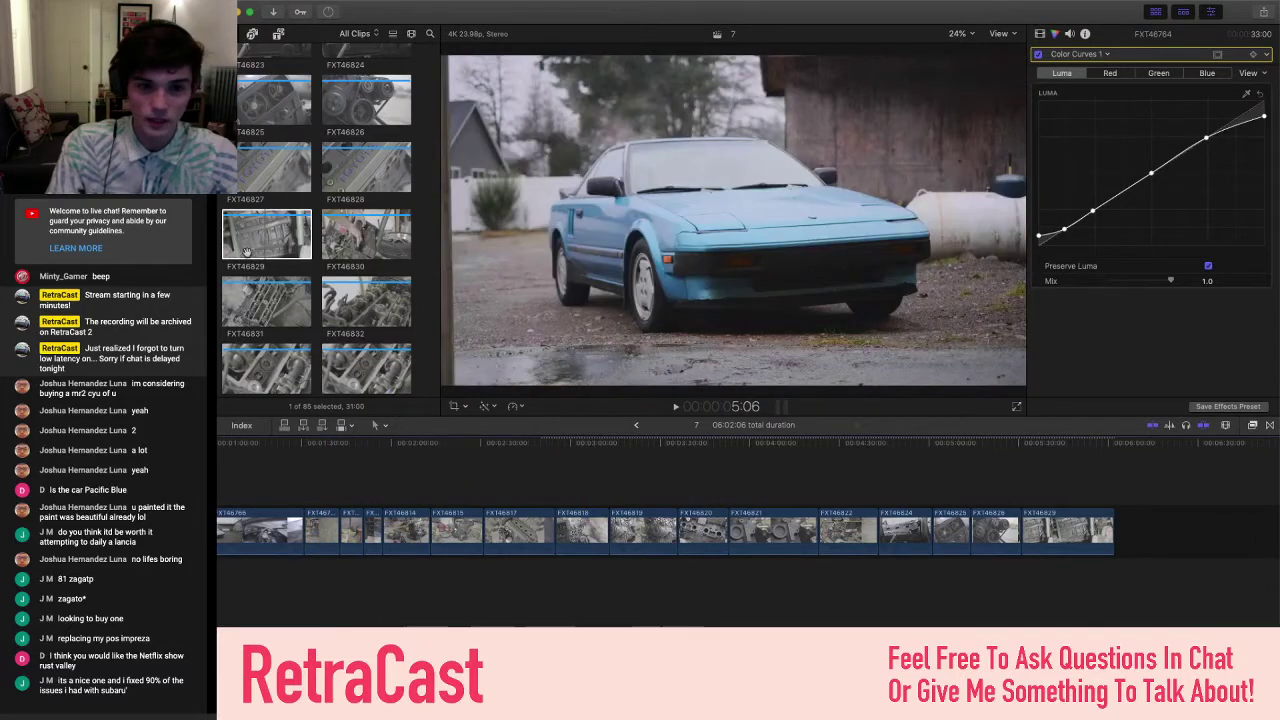
- Browse the library's car, interior parts and engine clips, skimming the ungraded footage from FXT46765 to FXT46791
scroll(247, 252, up, 10)
scroll(247, 252, up, 8)
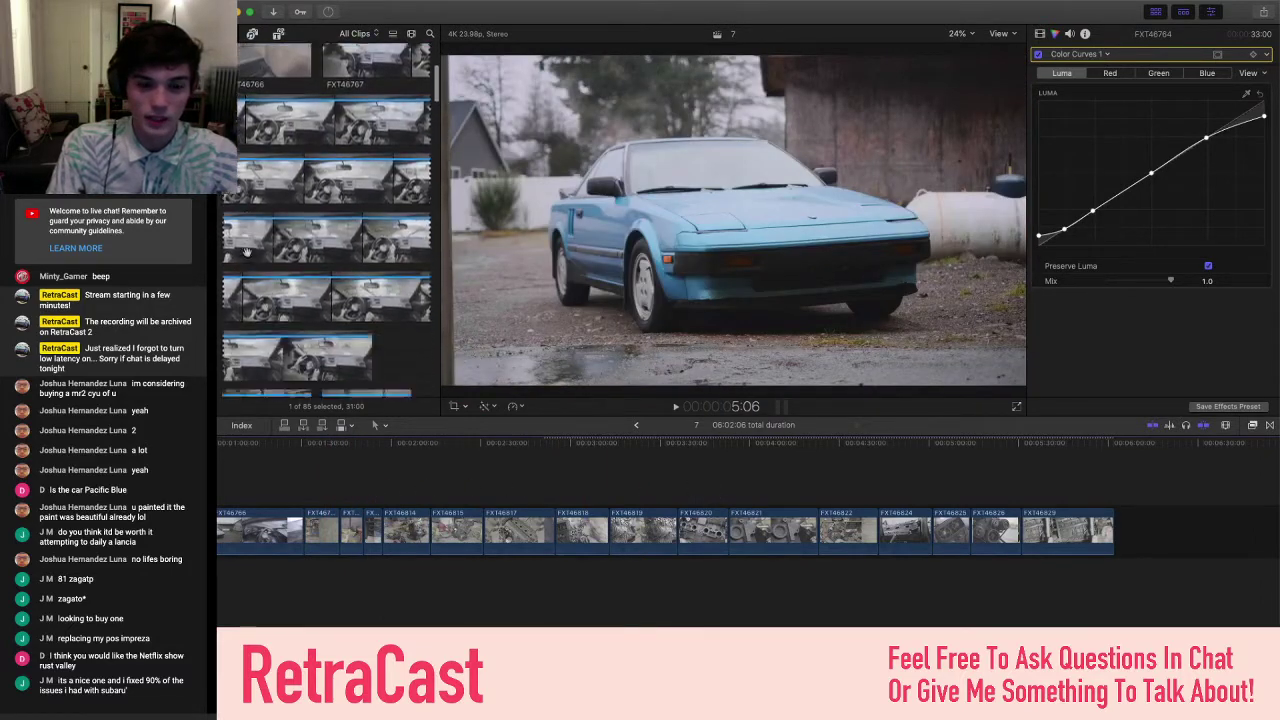
click(250, 235)
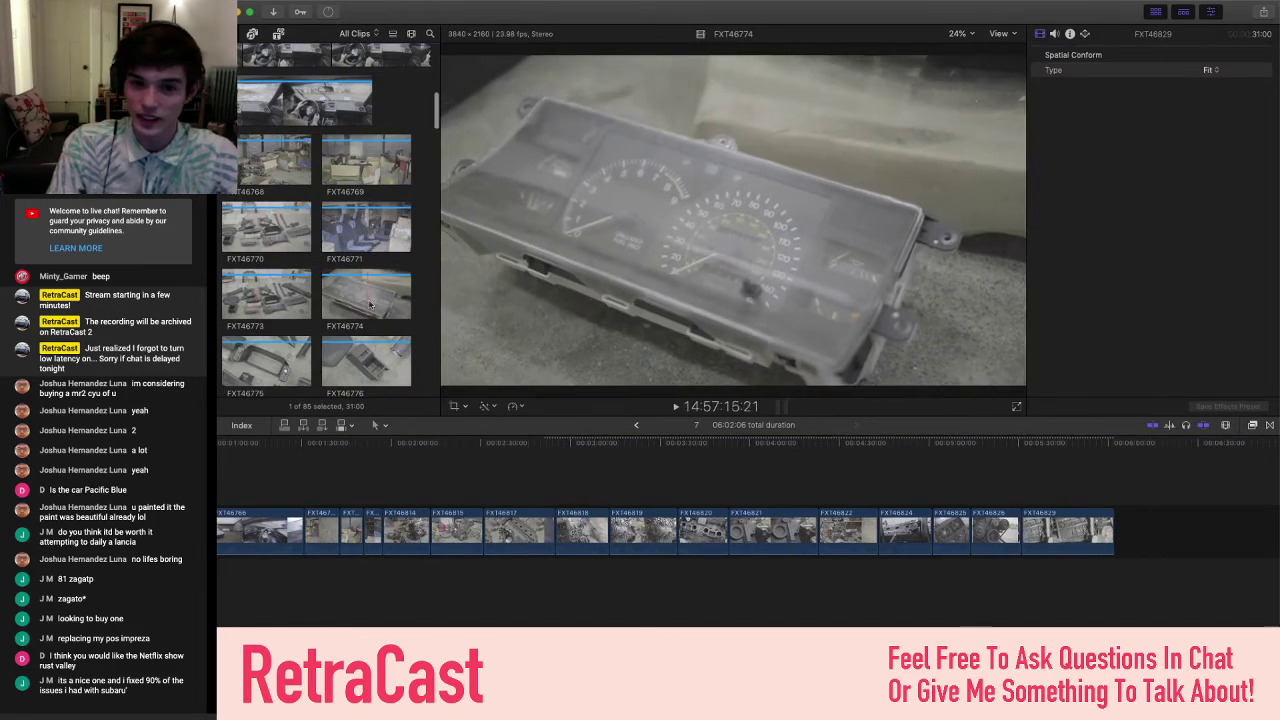
scroll(350, 215, down, 3)
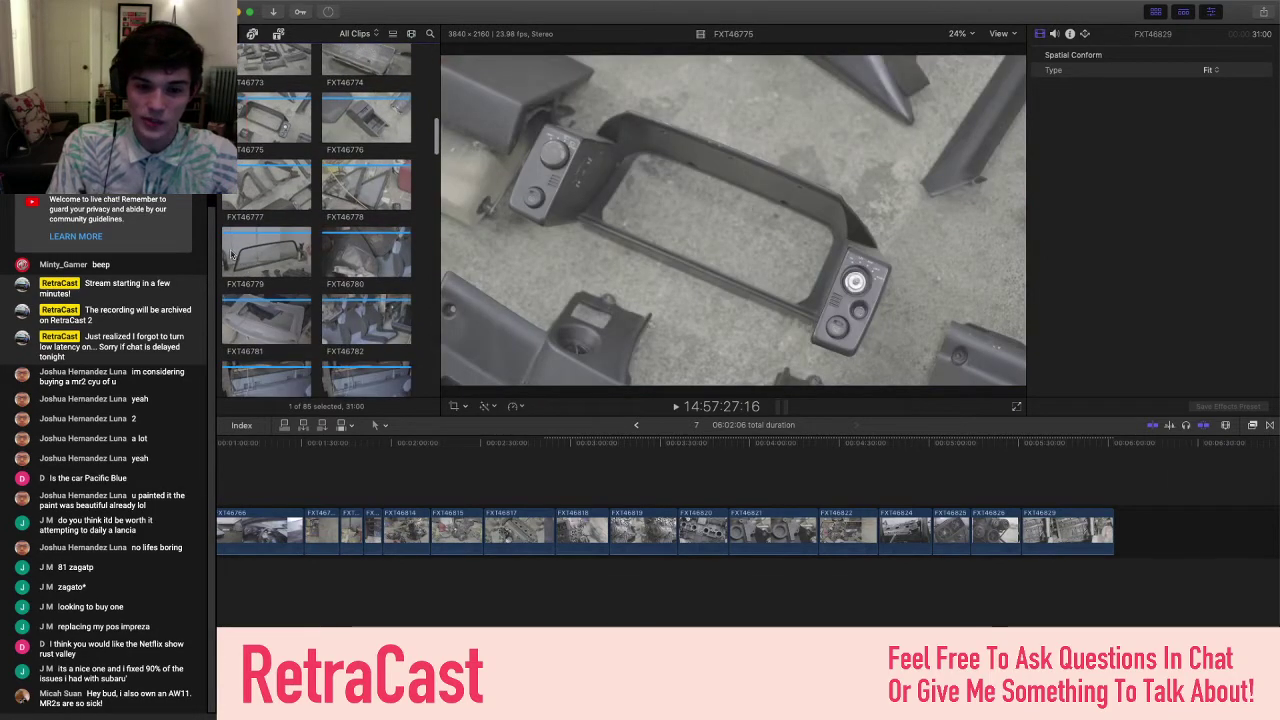
scroll(248, 270, down, 2)
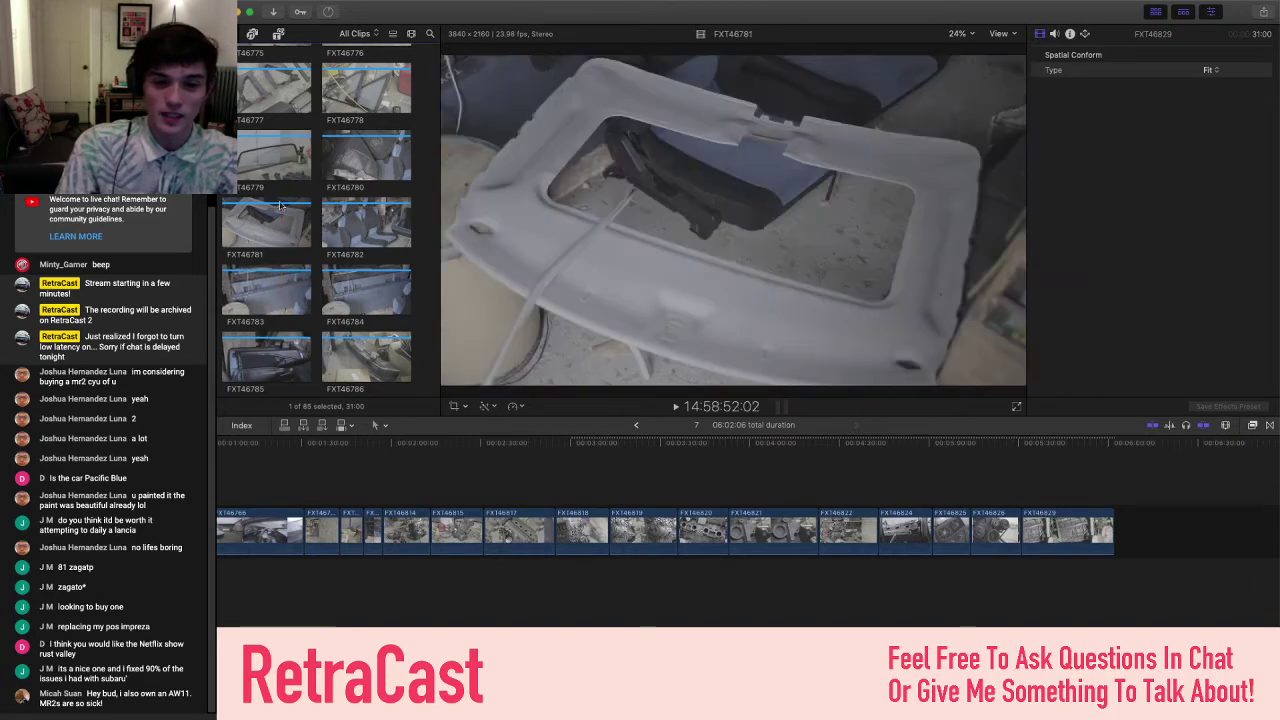
scroll(280, 260, up, 10)
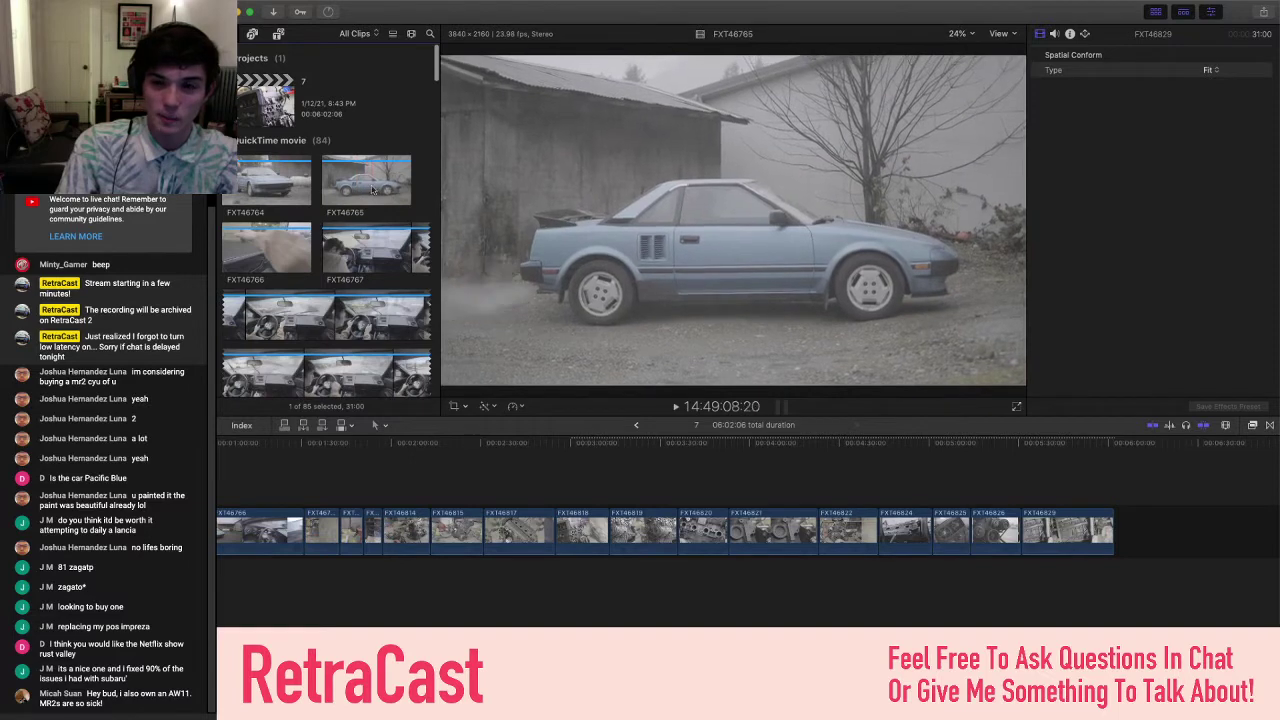
scroll(362, 188, down, 10)
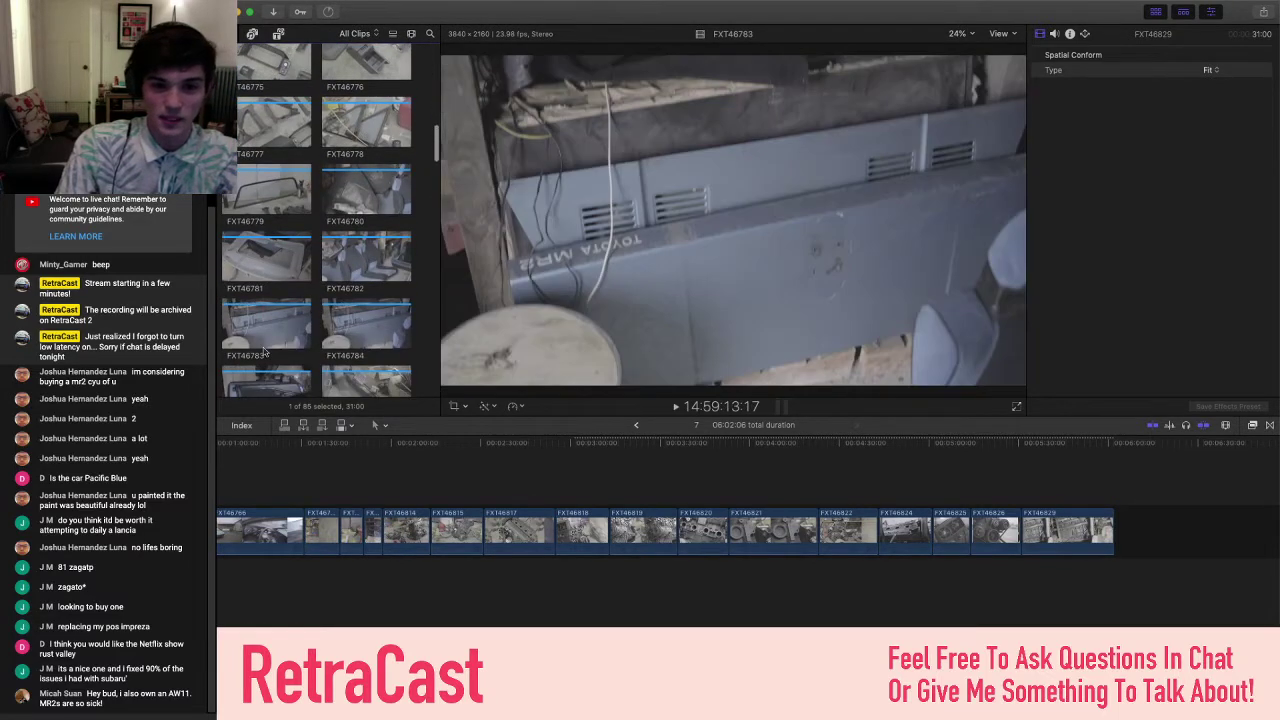
scroll(260, 290, down, 2)
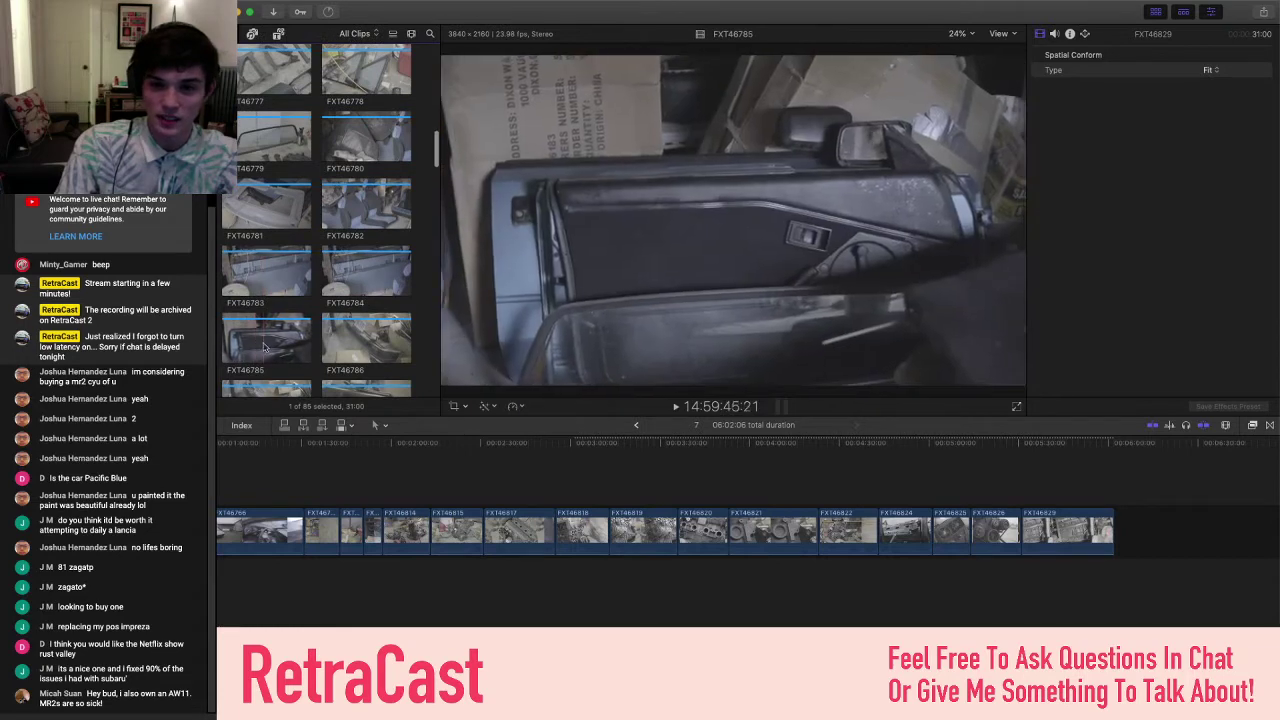
scroll(293, 343, down, 1)
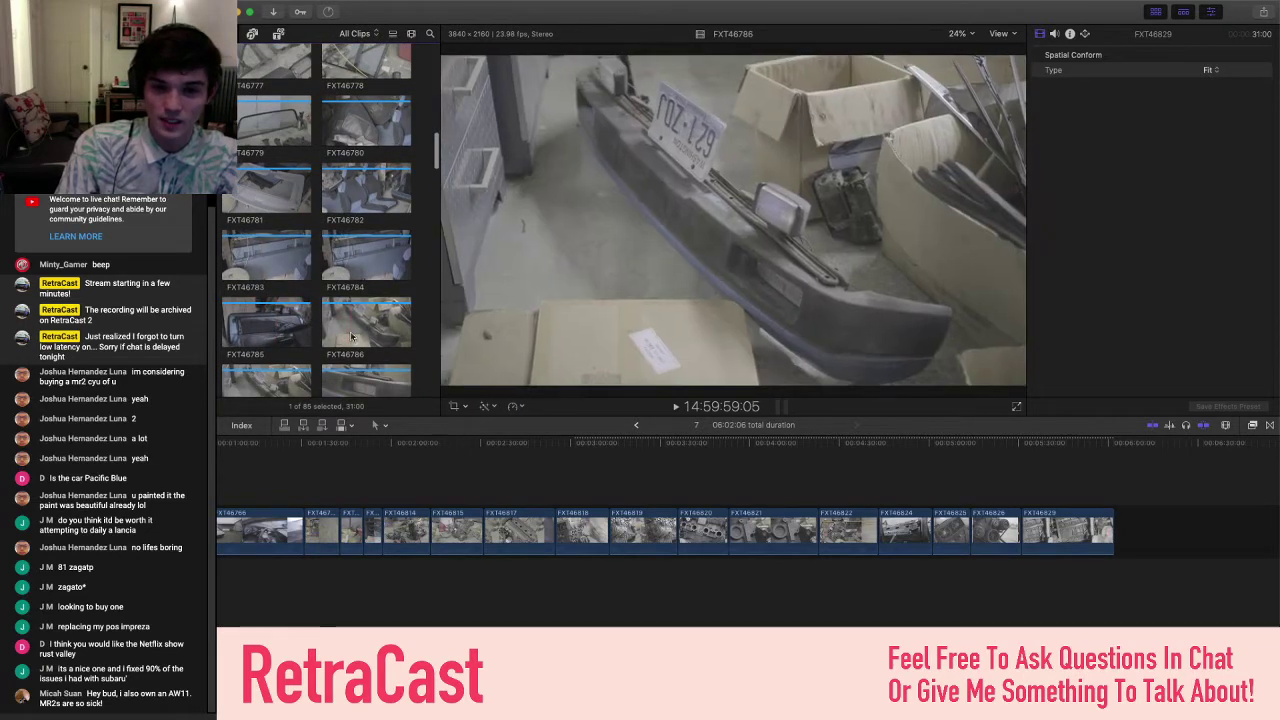
scroll(345, 338, down, 5)
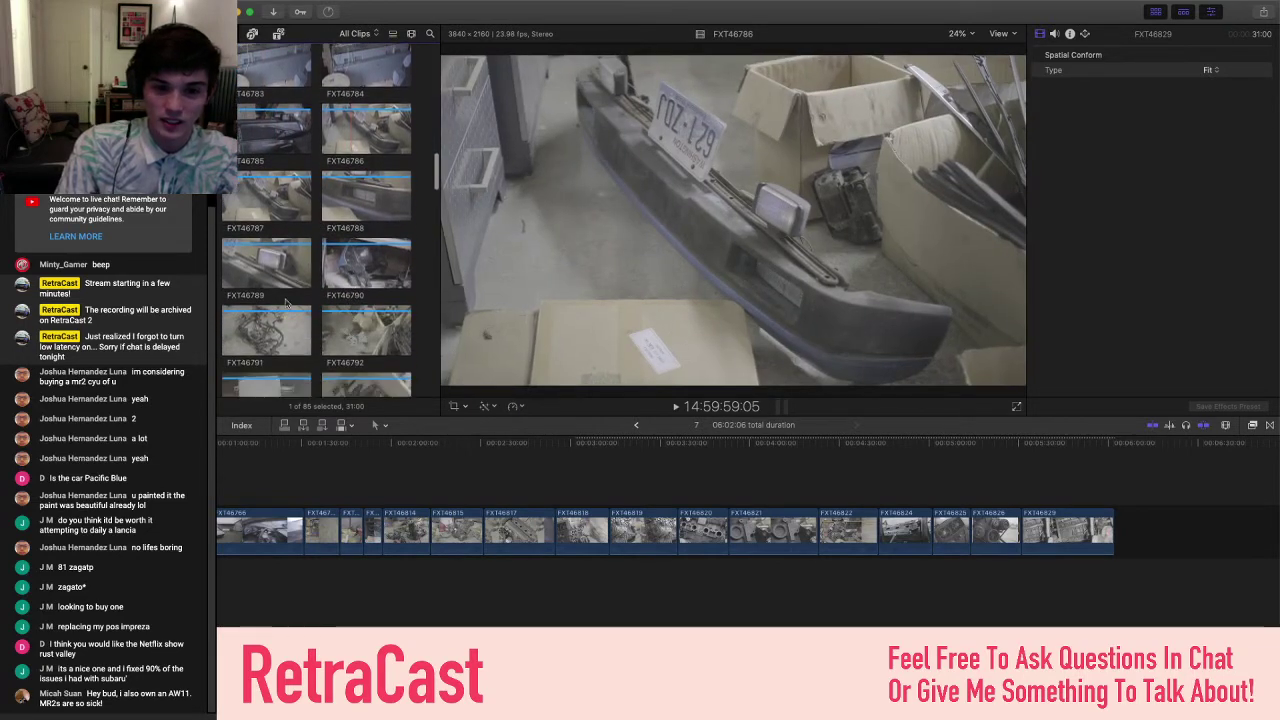
scroll(286, 303, down, 1)
scroll(270, 288, down, 15)
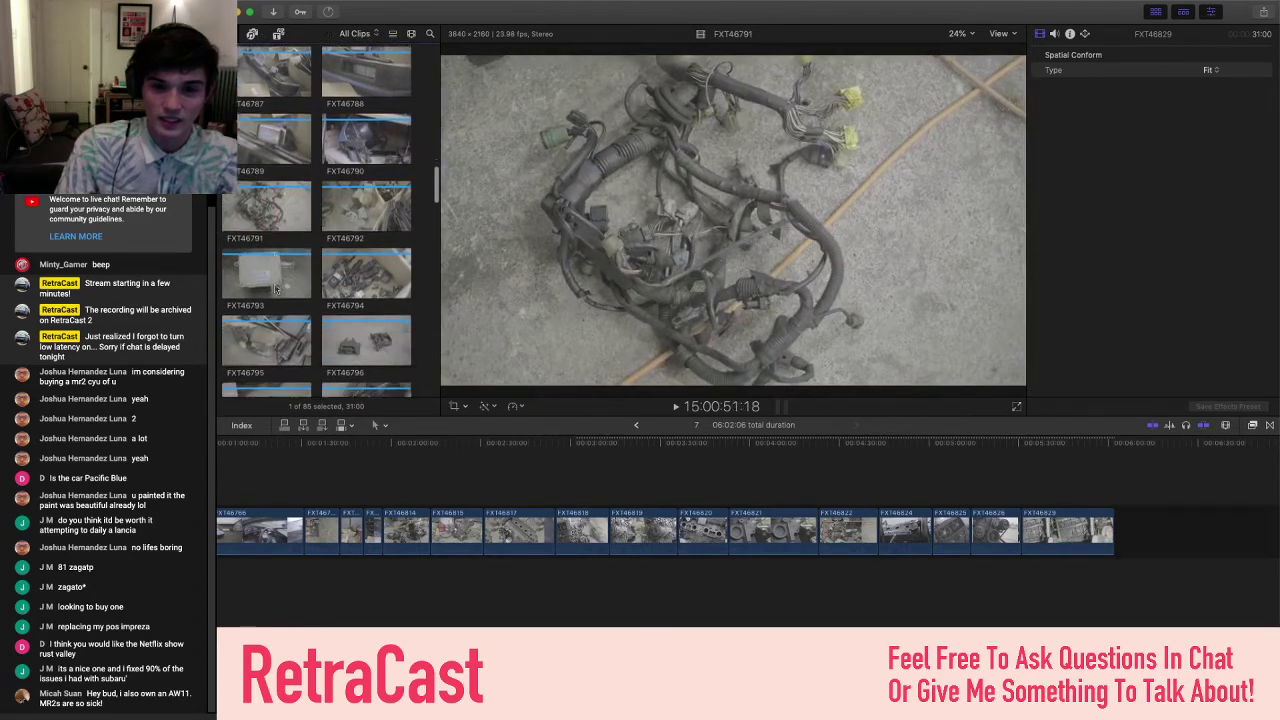
scroll(276, 289, down, 20)
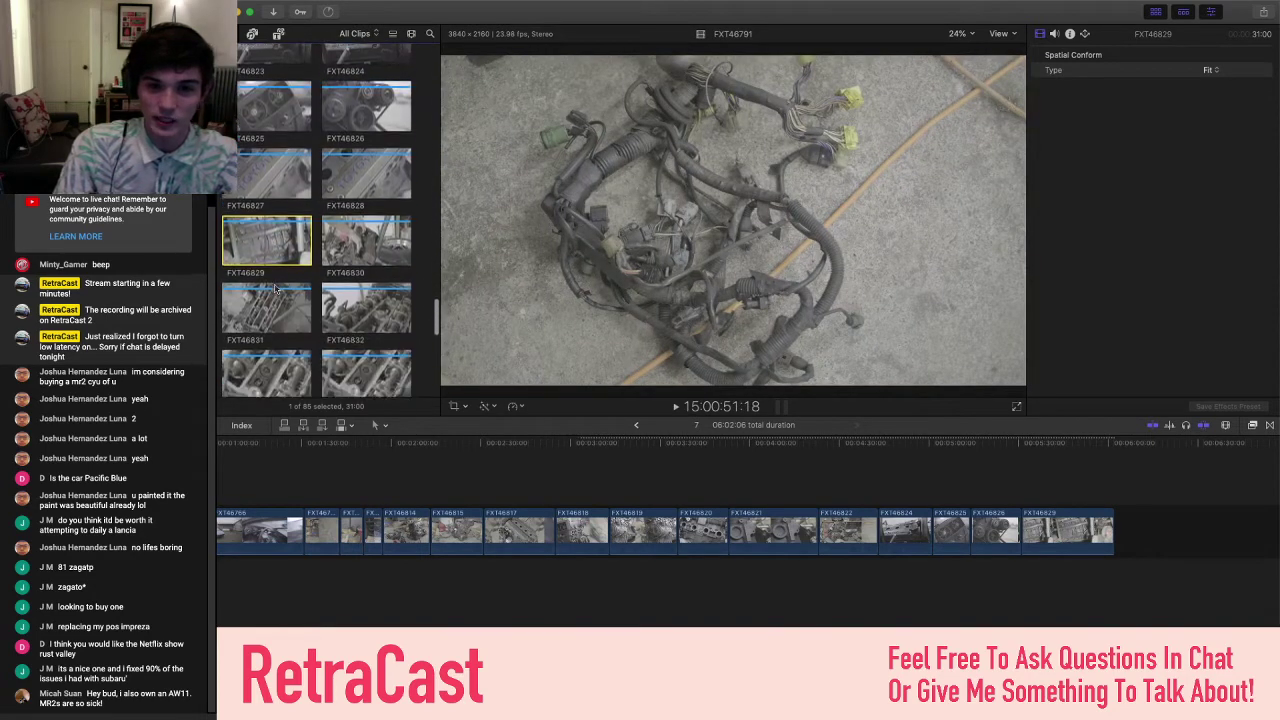
scroll(276, 289, down, 3)
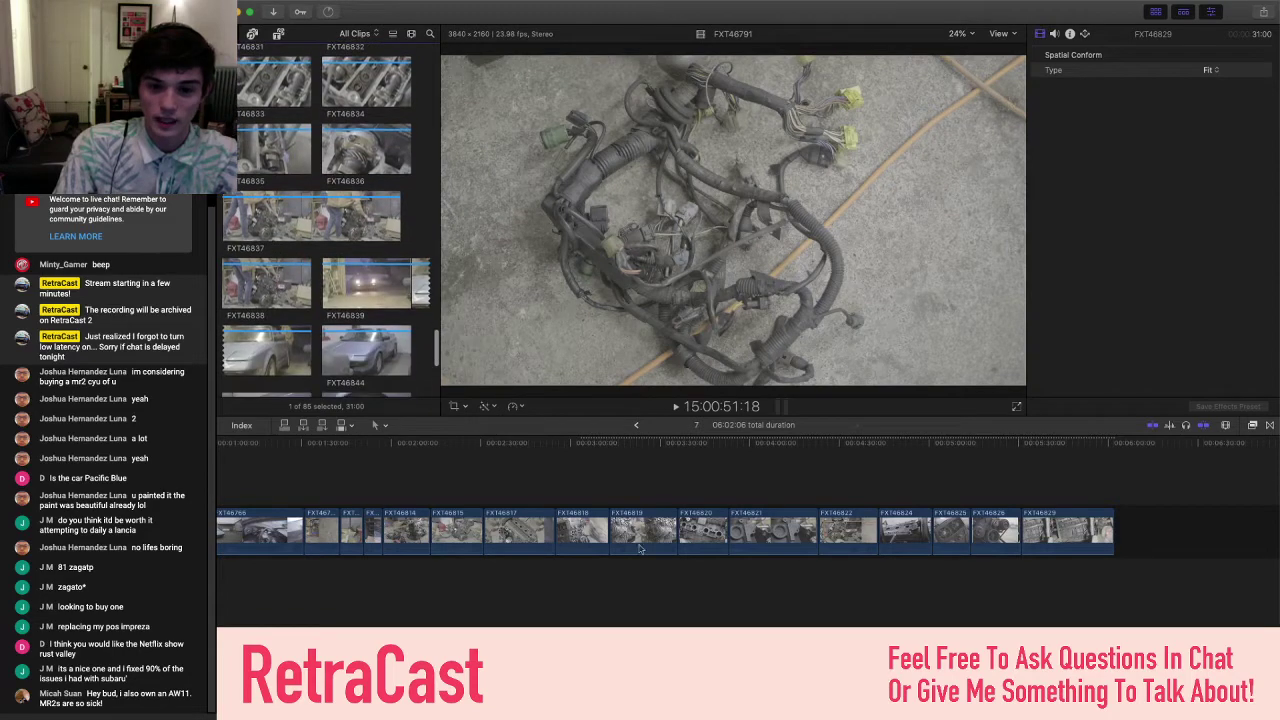
- Append clip FXT46830 to the timeline after FXT46829 and paste the Custom LUT, Color Wheels 1, Color Curves 1 and Volume attributes of FXT46768 onto it
click(455, 513)
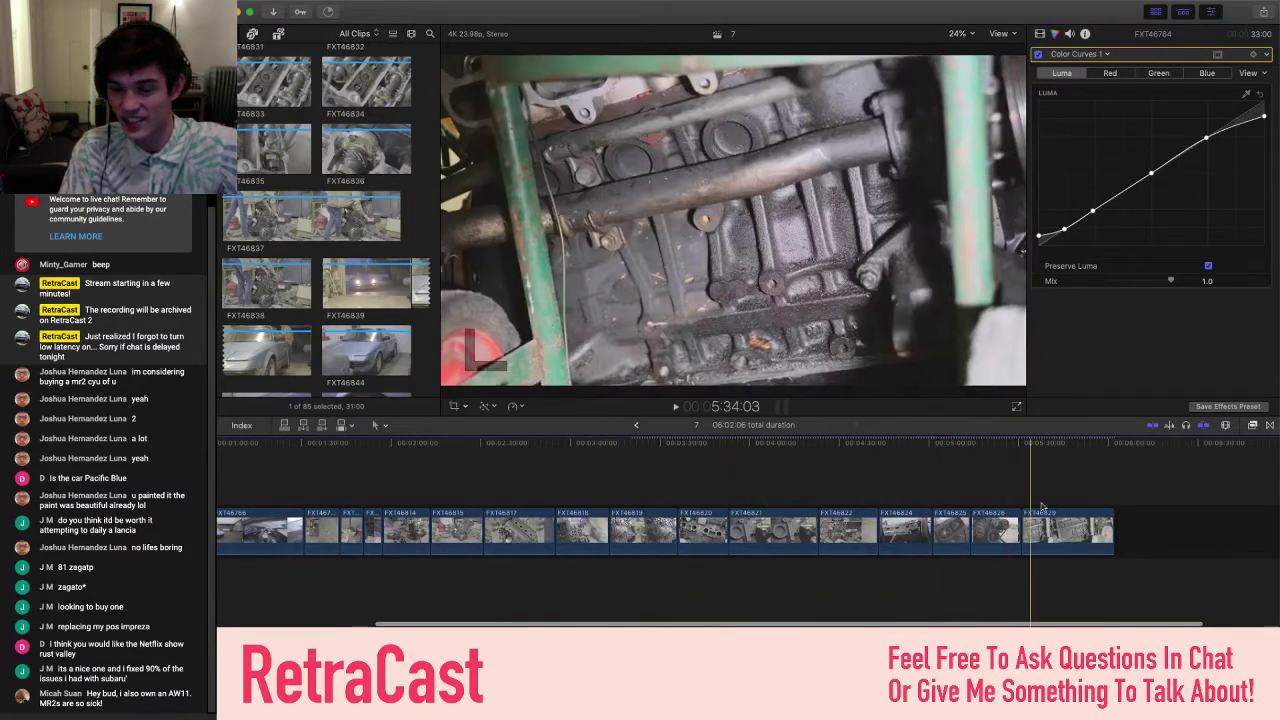
scroll(1085, 505, right, 3)
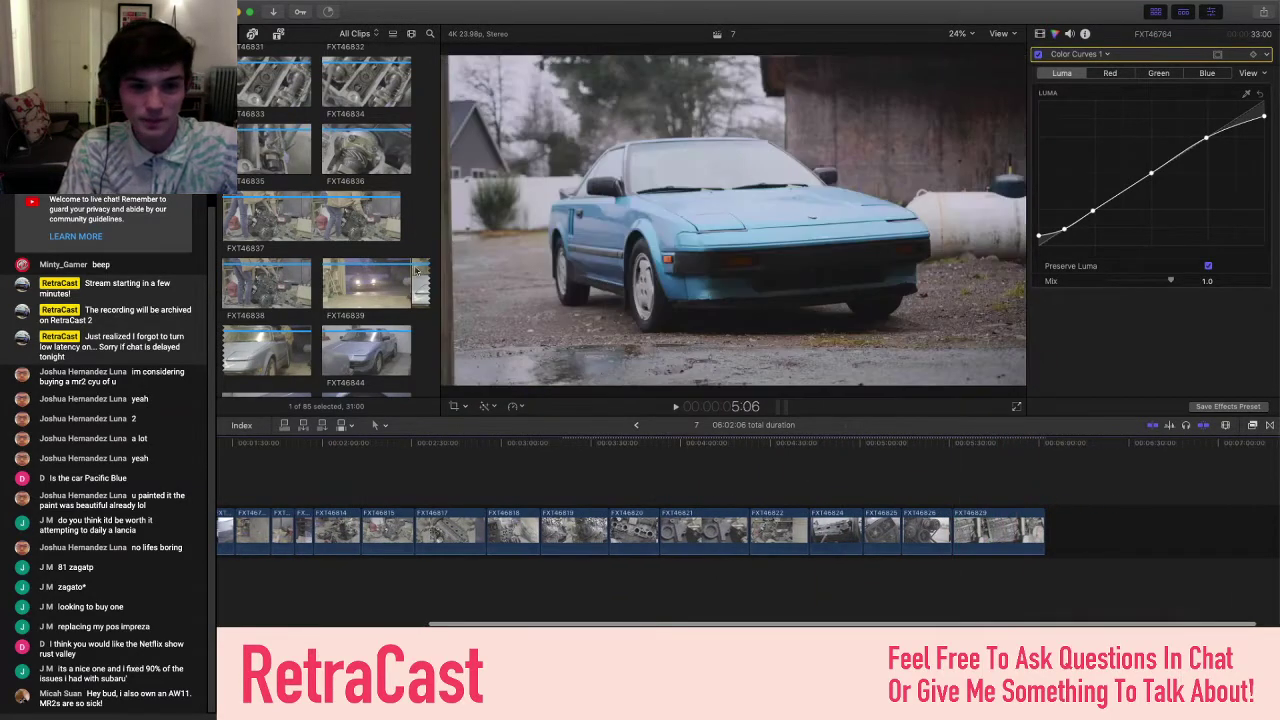
scroll(415, 270, up, 5)
scroll(415, 270, up, 3)
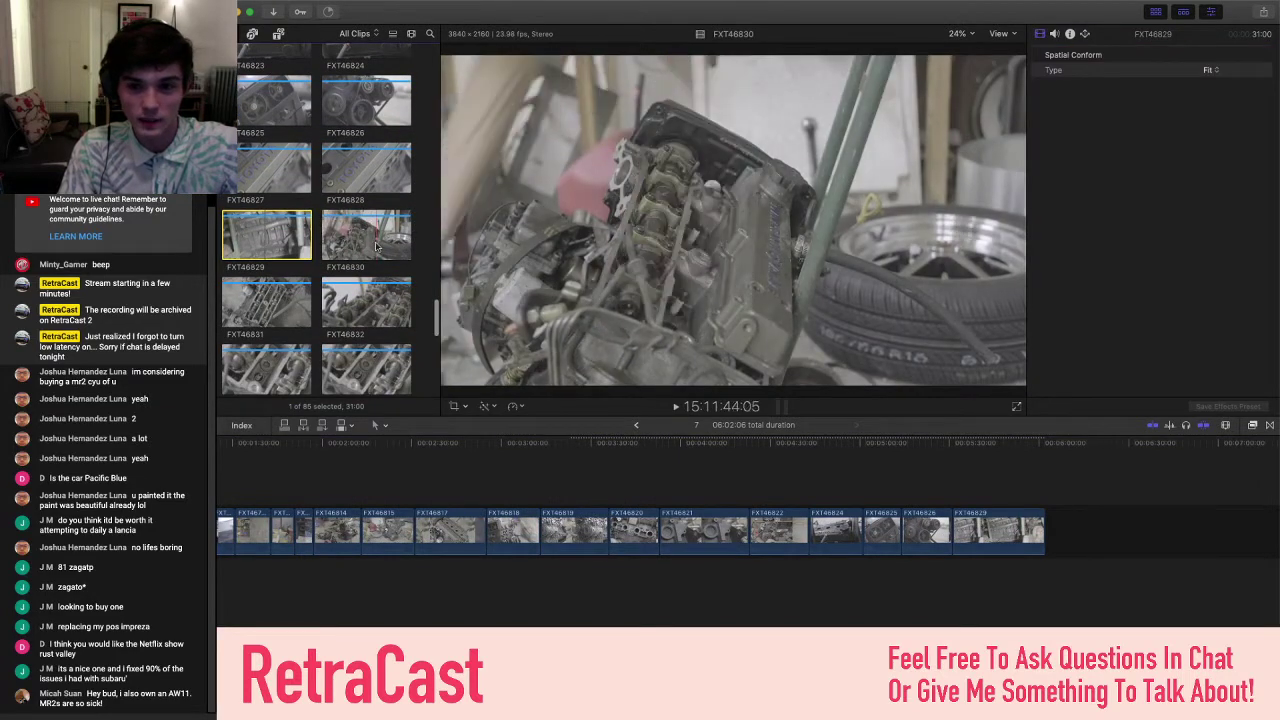
drag(376, 243, 1090, 535)
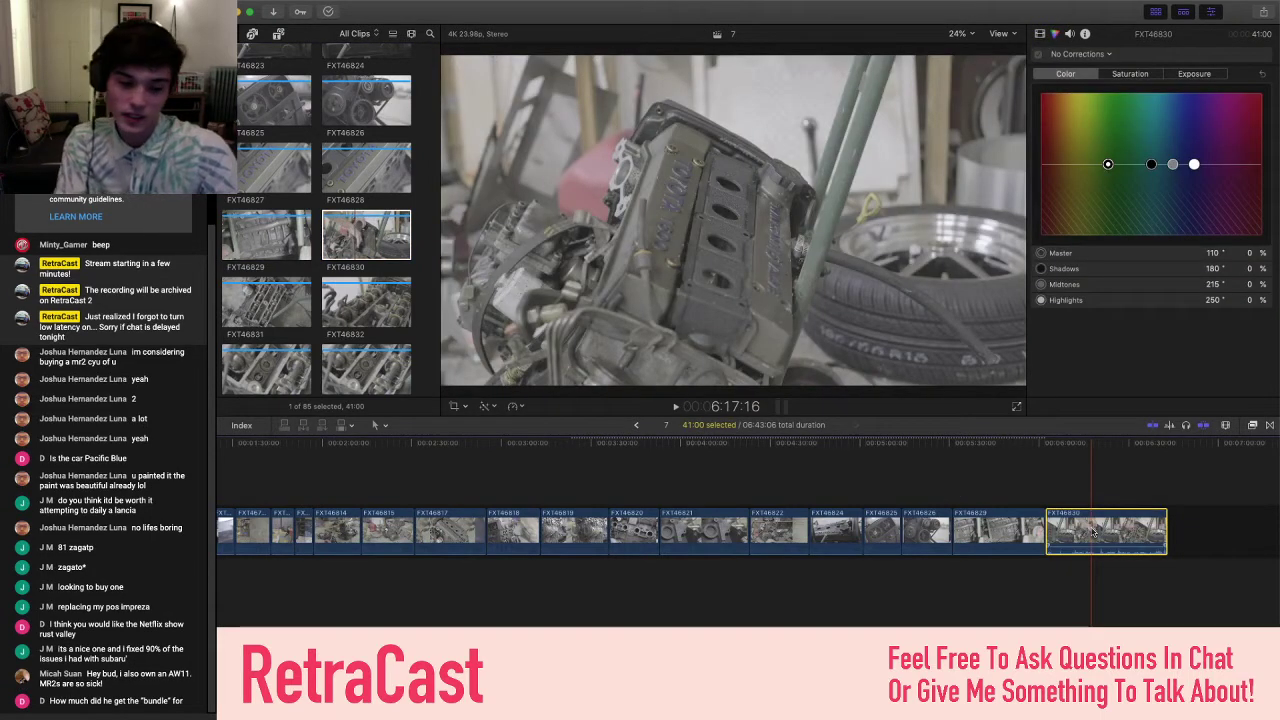
key(shift+super+v)
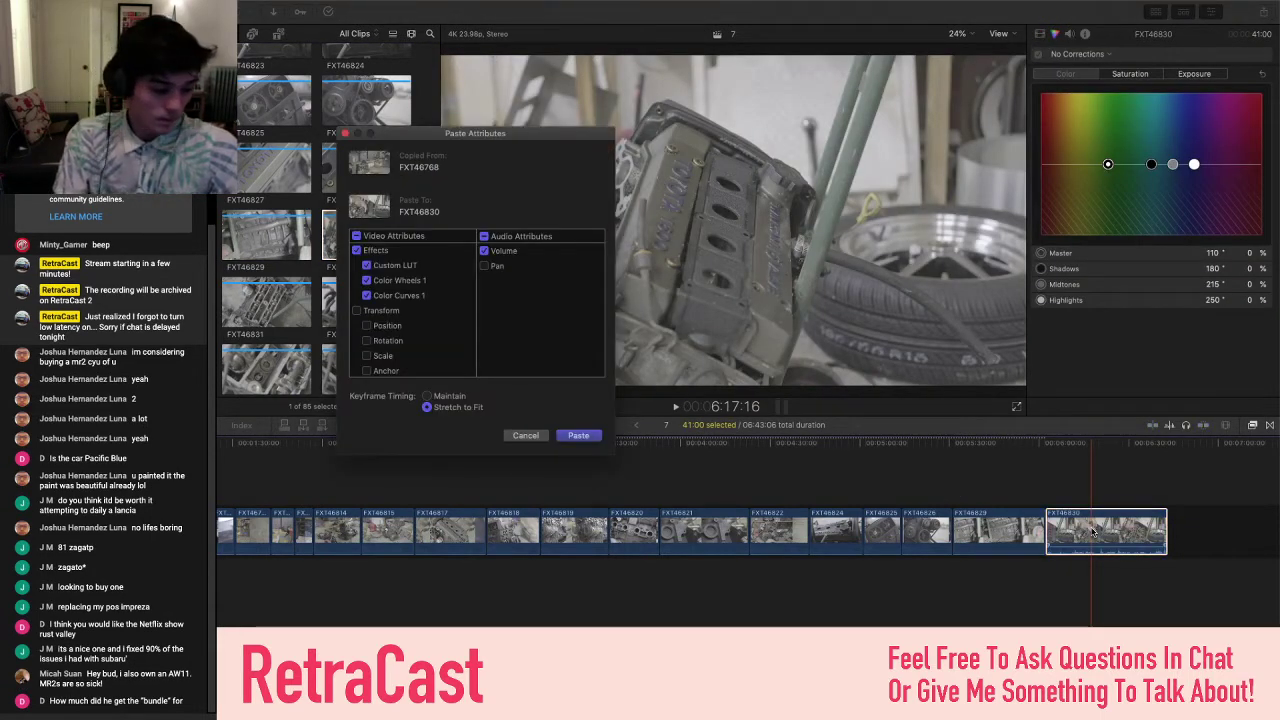
key(Return)
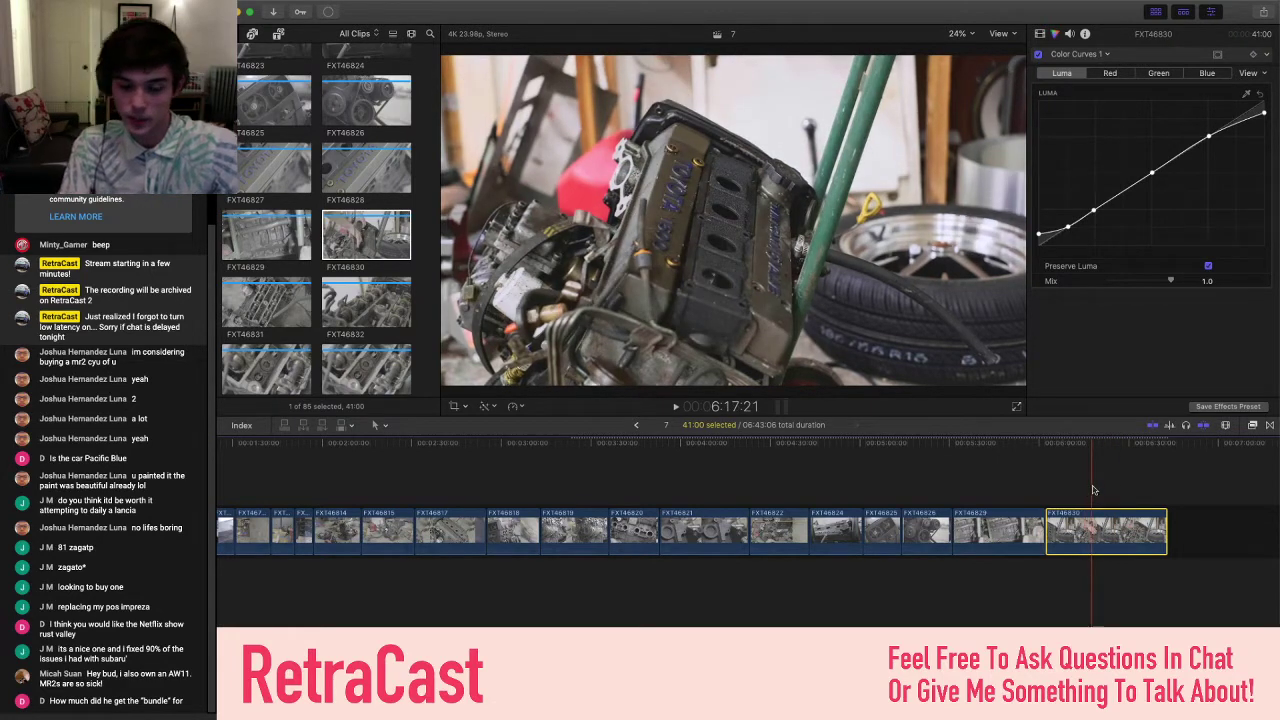
- Fit the whole edit in the timeline and check the opening car clips FXT46764 and FXT46765
key(super+minus)
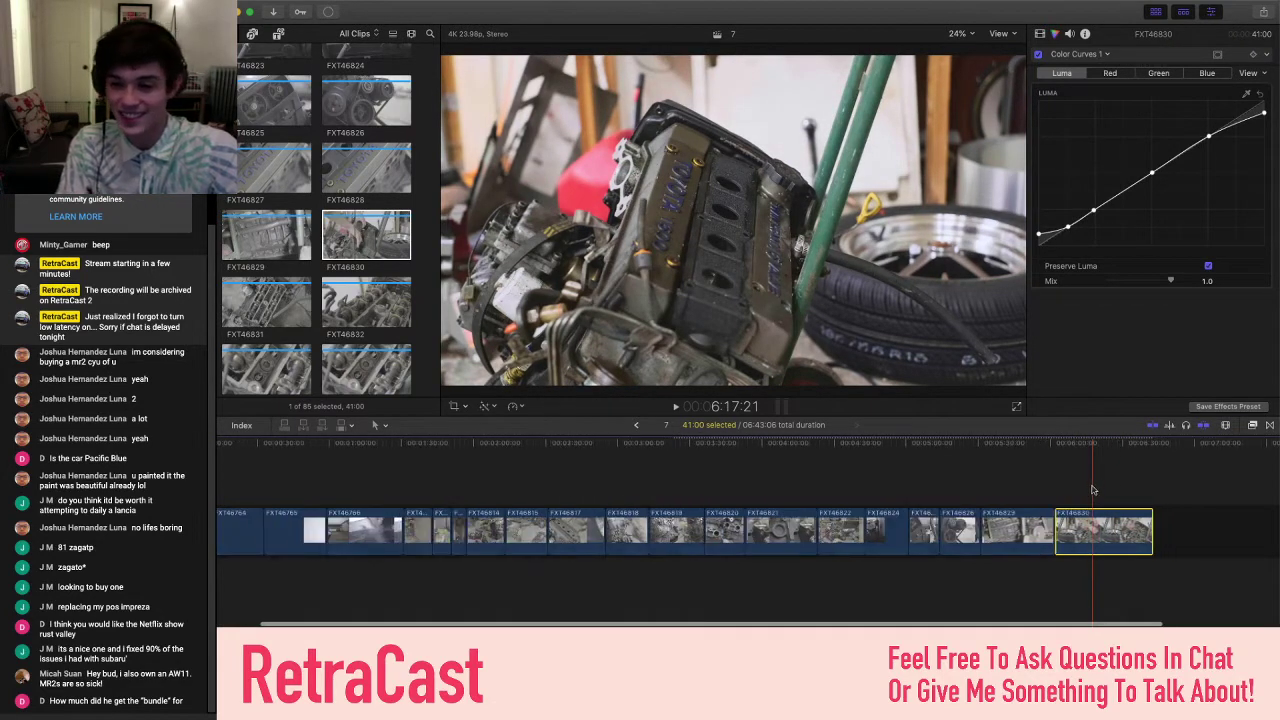
key(super+minus)
key(super+minus)
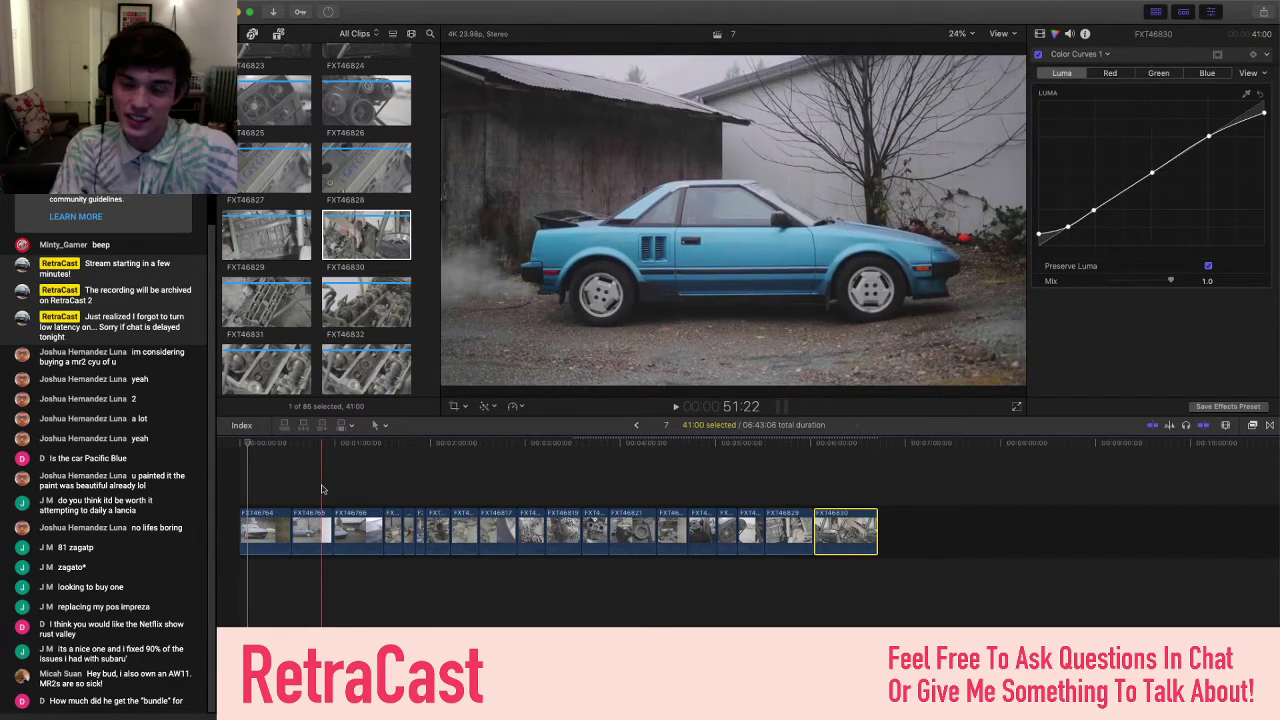
click(311, 489)
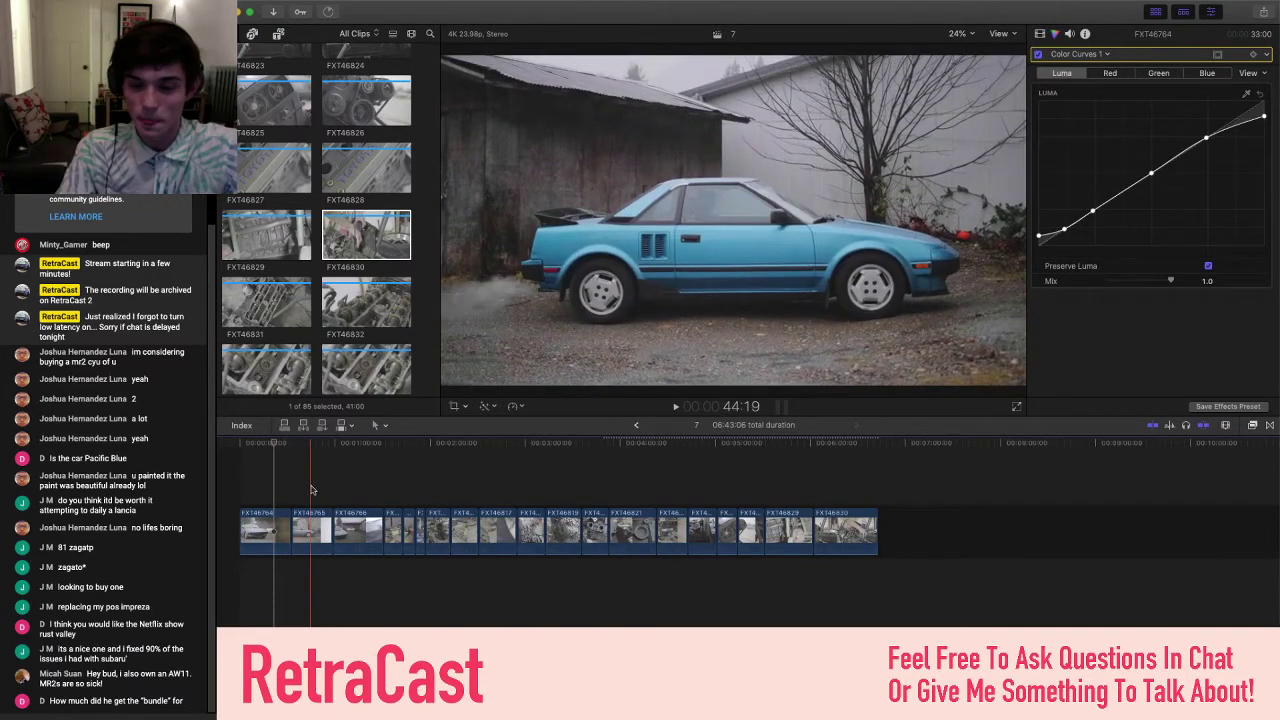
click(310, 489)
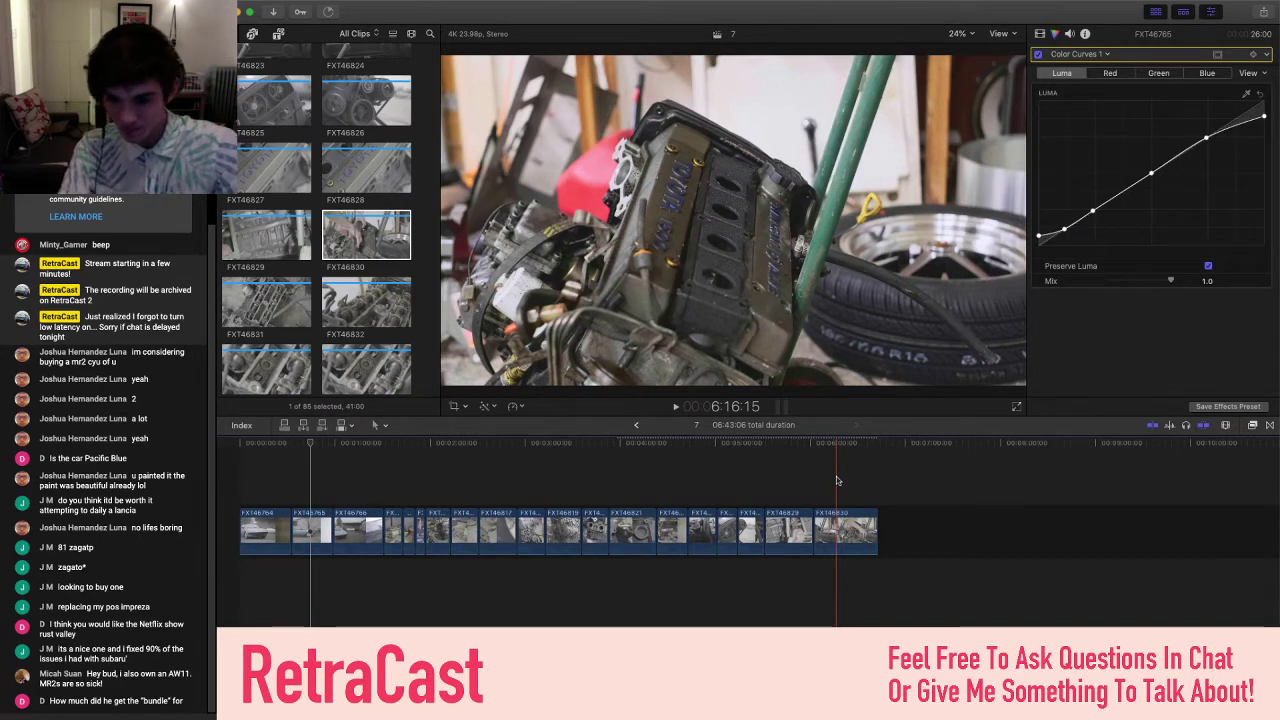
- Append clip FXT46831 to the timeline after FXT46830 and paste the Custom LUT, Color Wheels 1, Color Curves 1 and Volume attributes of FXT46768 onto it
click(366, 235)
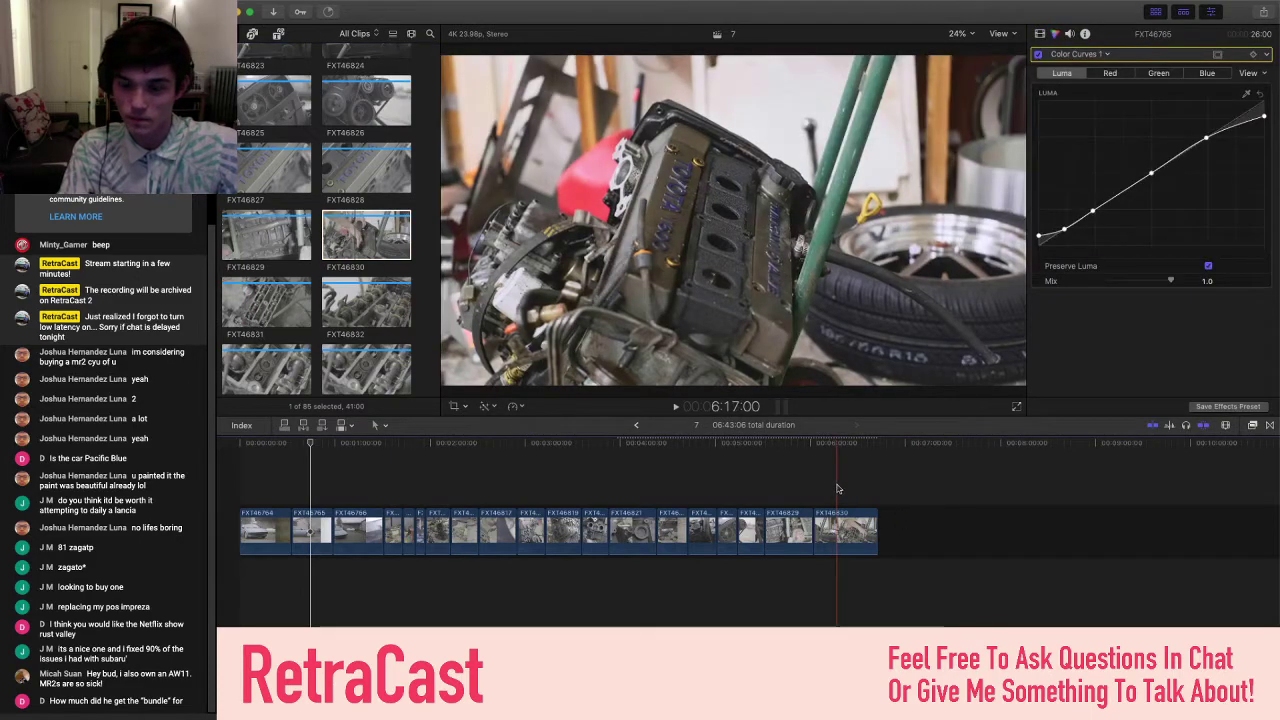
click(268, 304)
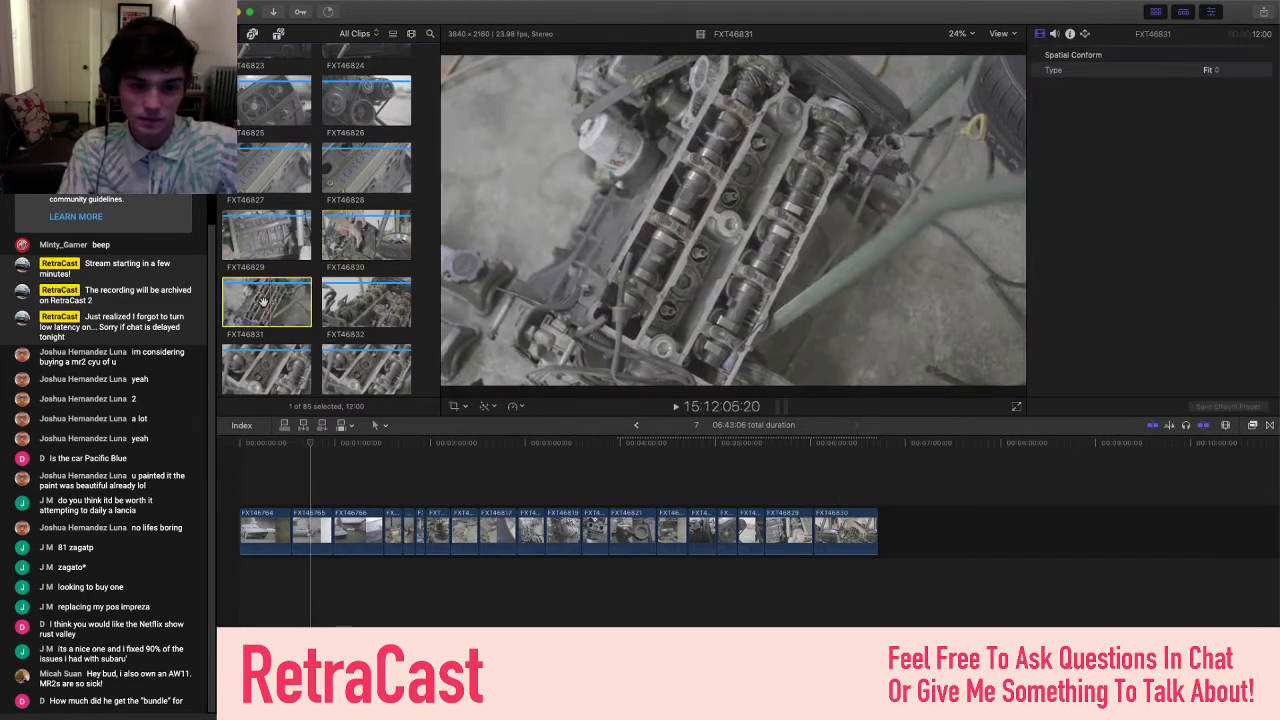
drag(260, 298, 889, 526)
key(super+shift+v)
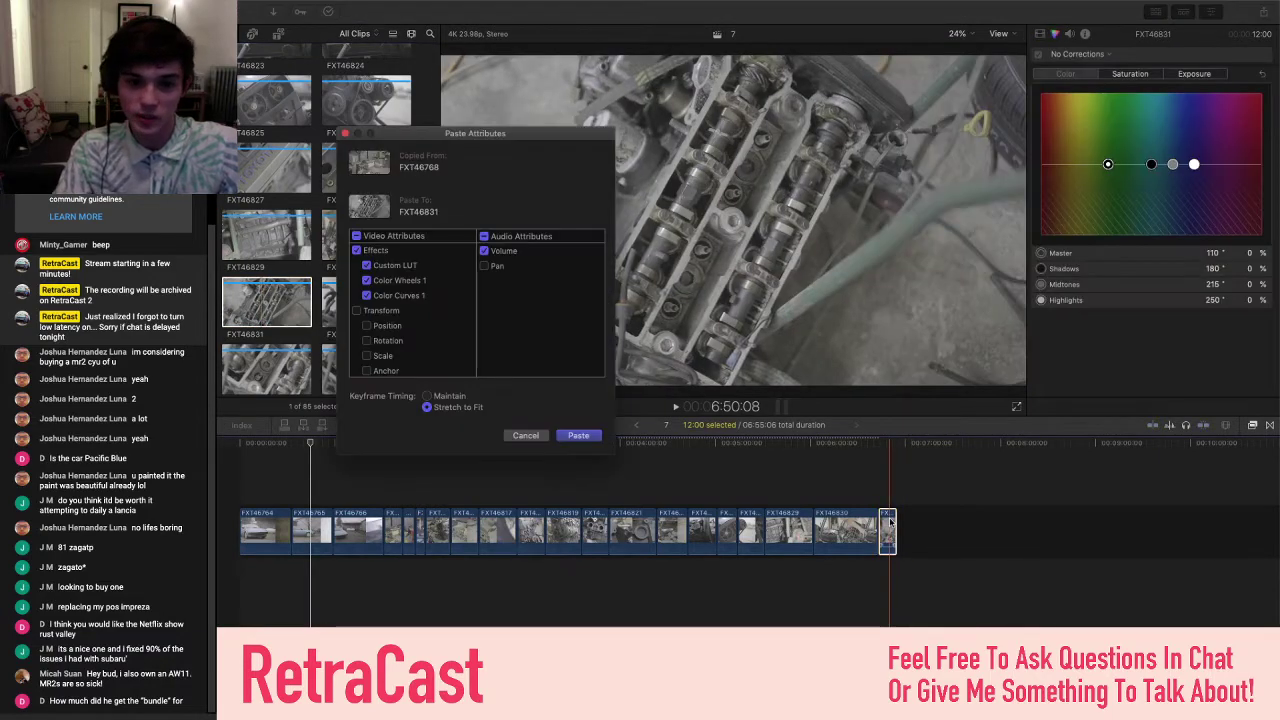
key(Return)
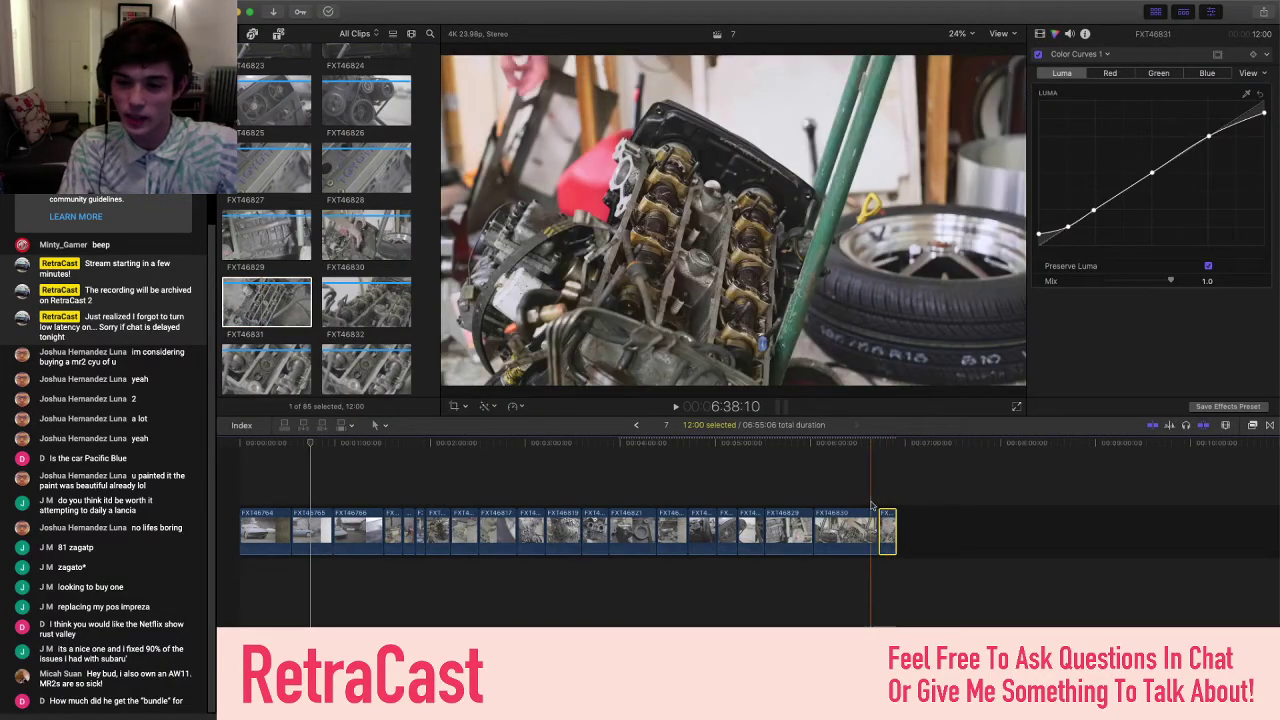
- Examine the graded side view of the blue car in FXT46765 in a closer timeline view
key(super+equal)
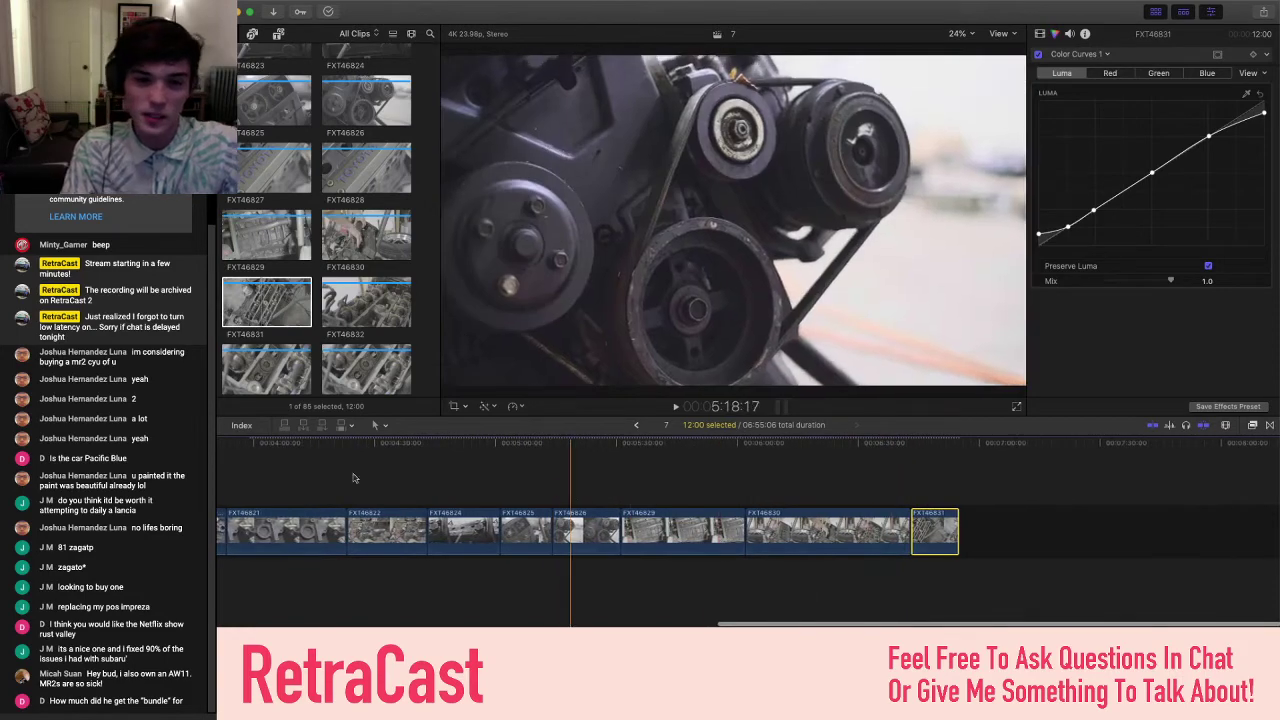
scroll(261, 492, left, 15)
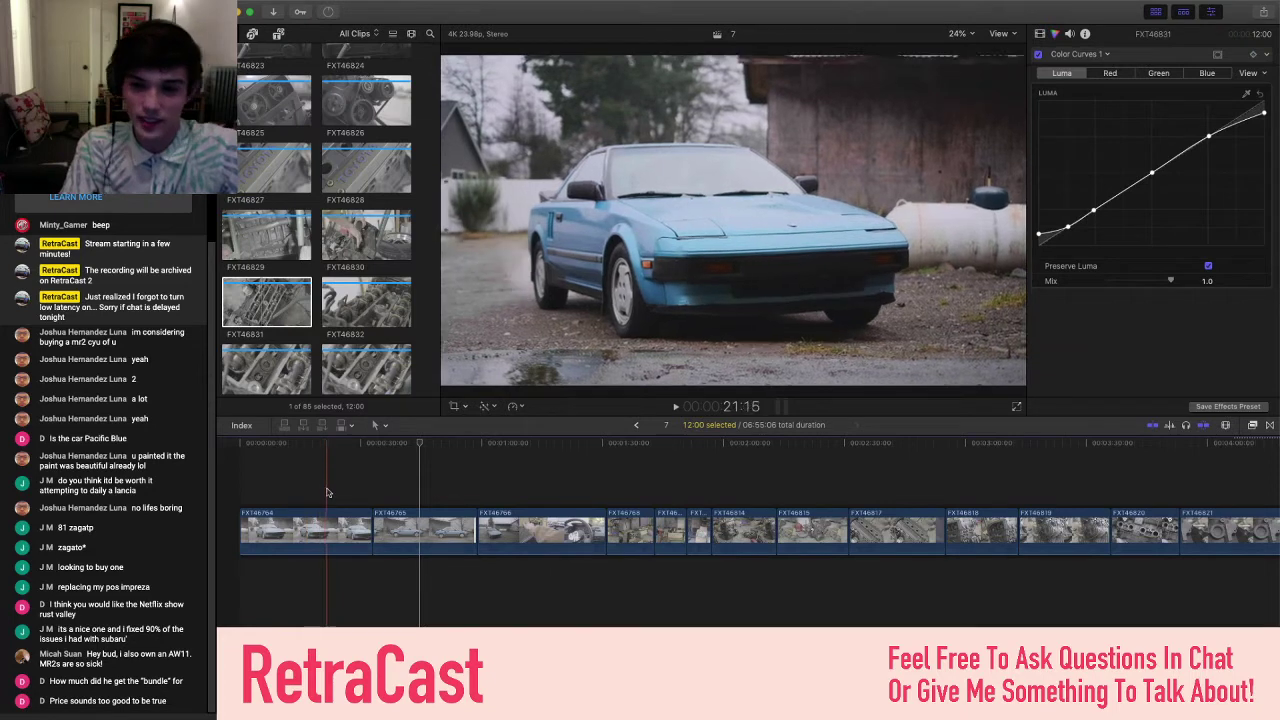
click(388, 498)
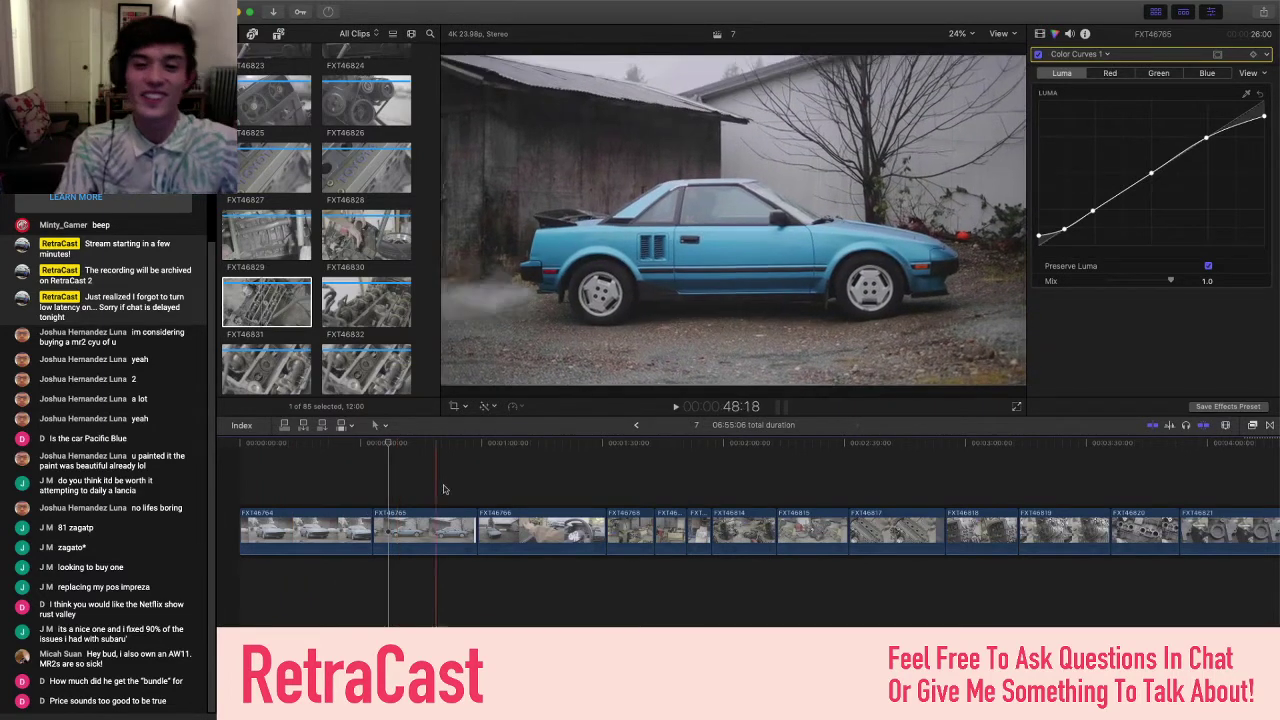
- Go to the end of the timeline and check the graded engine clip FXT46831
scroll(465, 492, right, 6)
scroll(469, 495, right, 1)
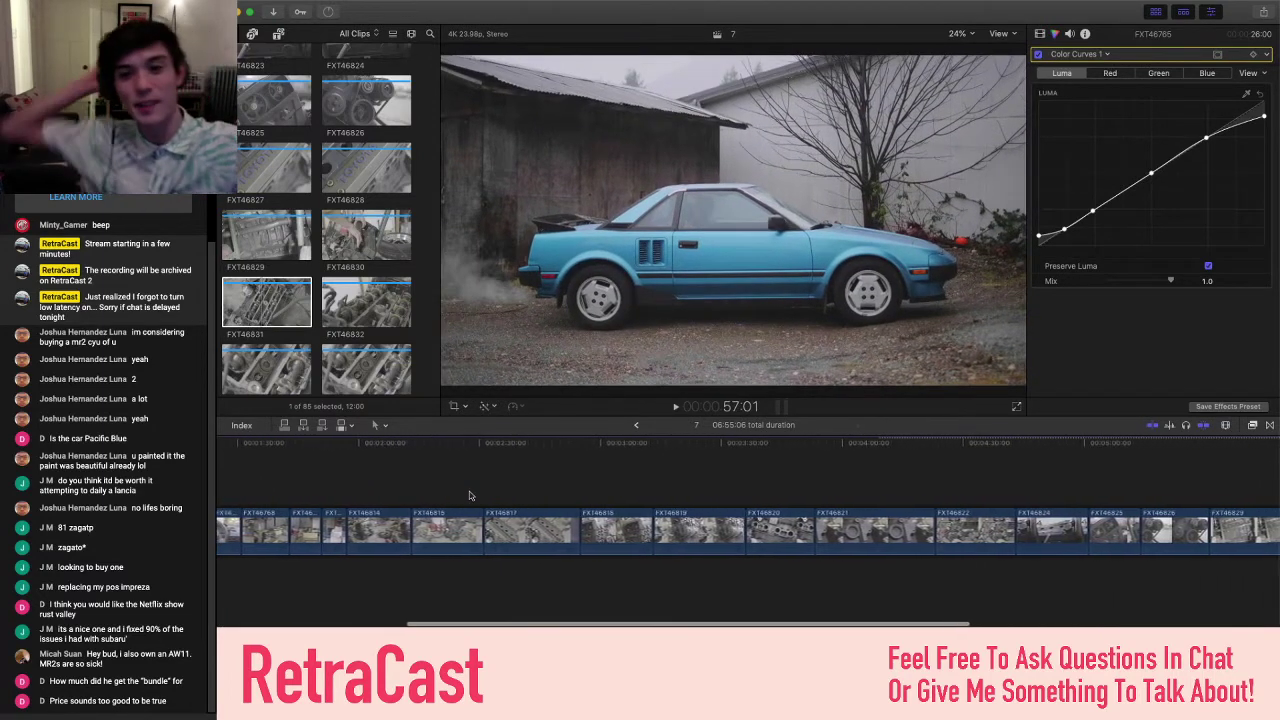
scroll(469, 495, right, 10)
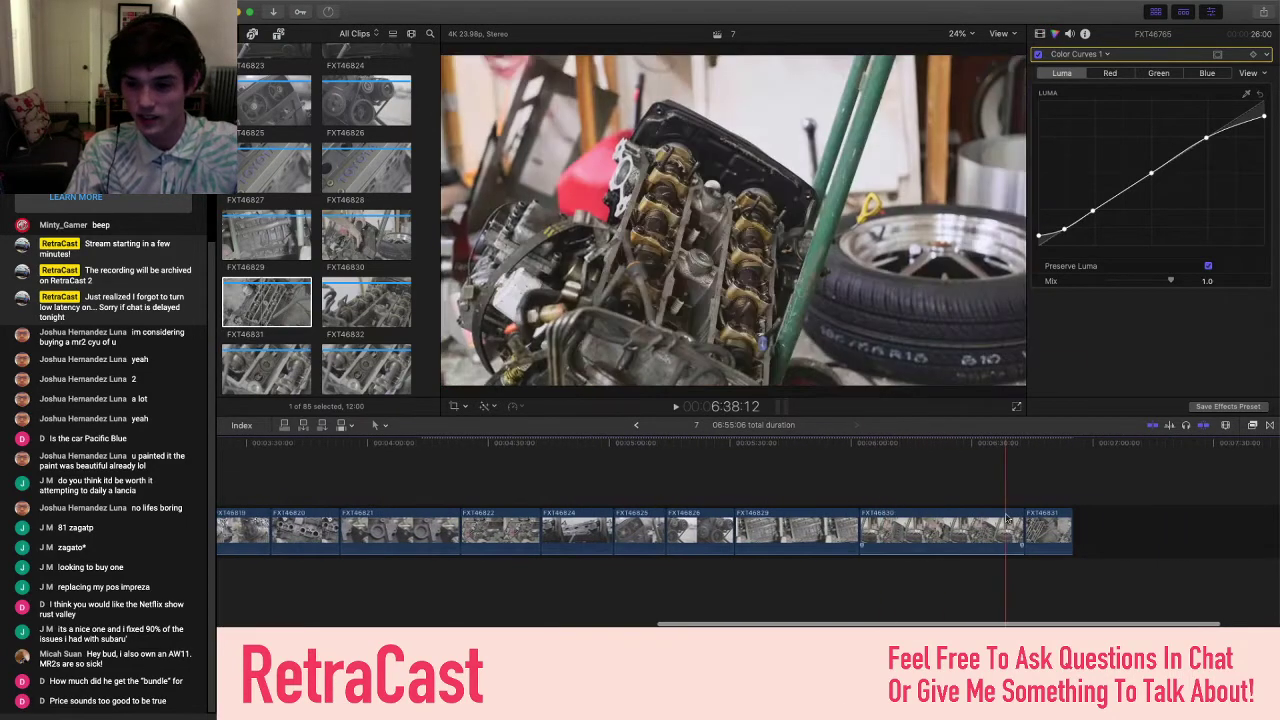
click(1052, 500)
scroll(1053, 500, right, 3)
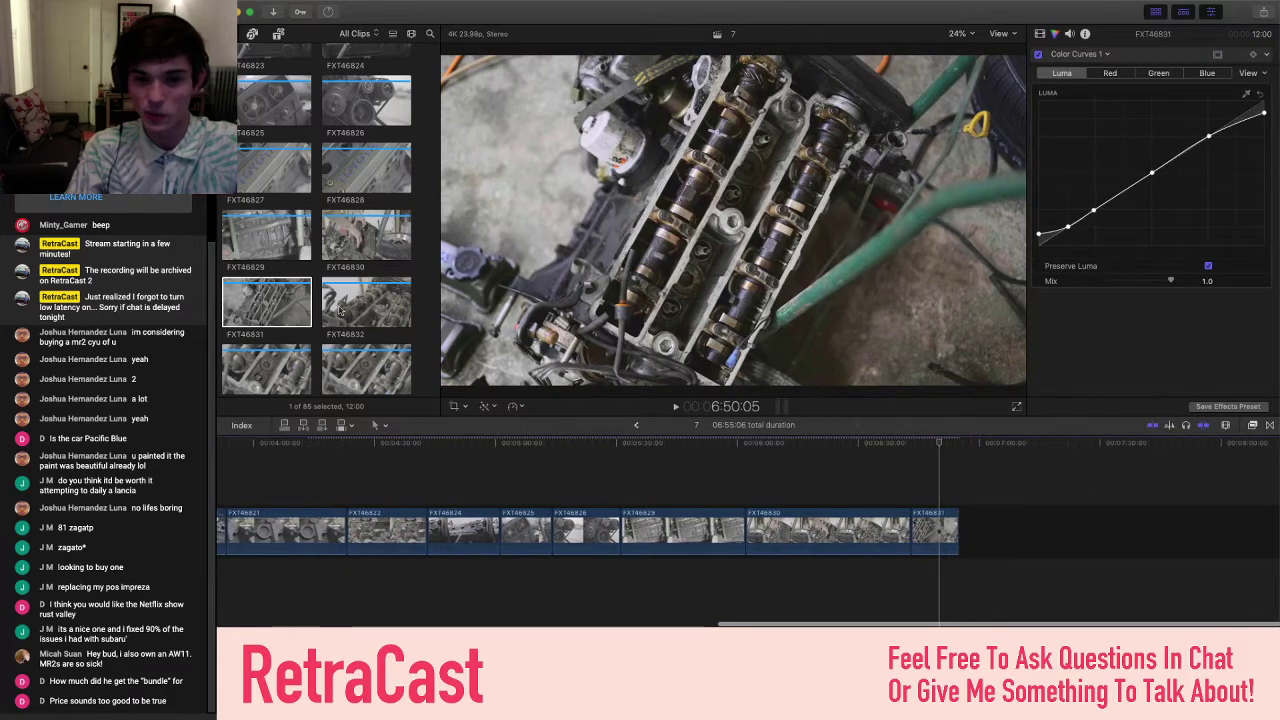
- Append clip FXT46832 to the timeline after FXT46831 and paste the copied color grade and volume attributes of FXT46768 onto it
scroll(352, 207, down, 2)
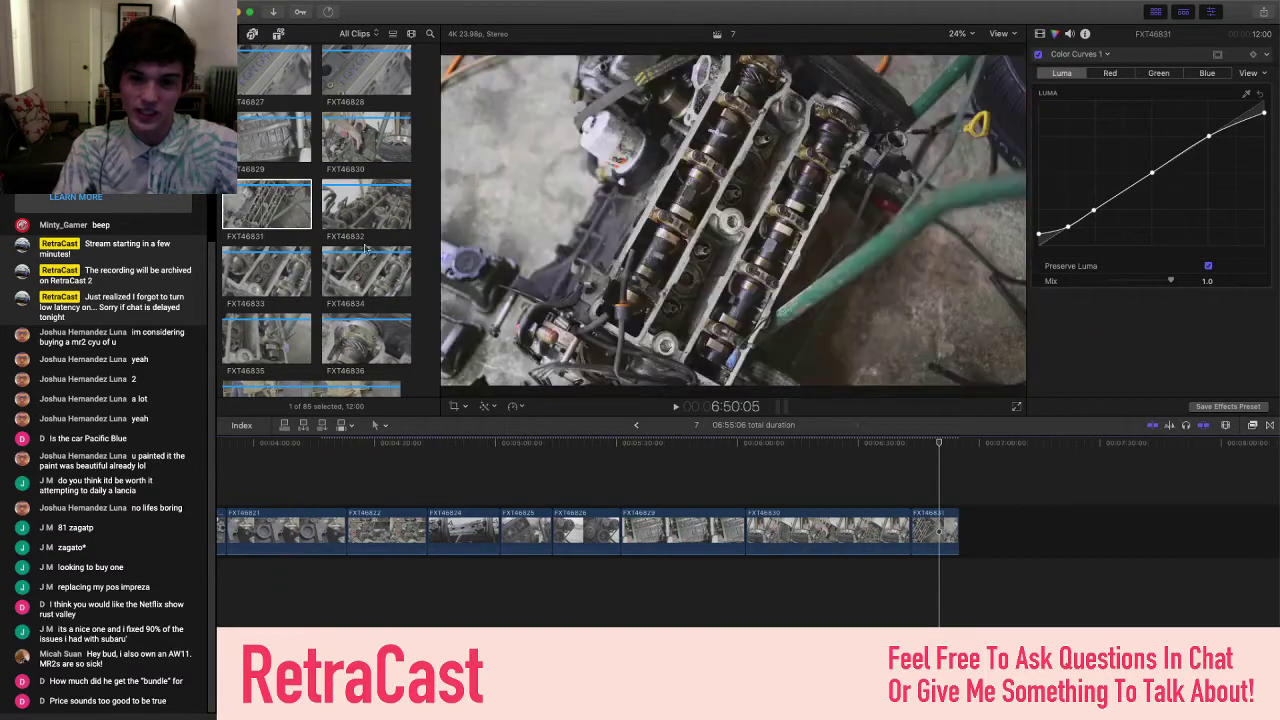
click(323, 223)
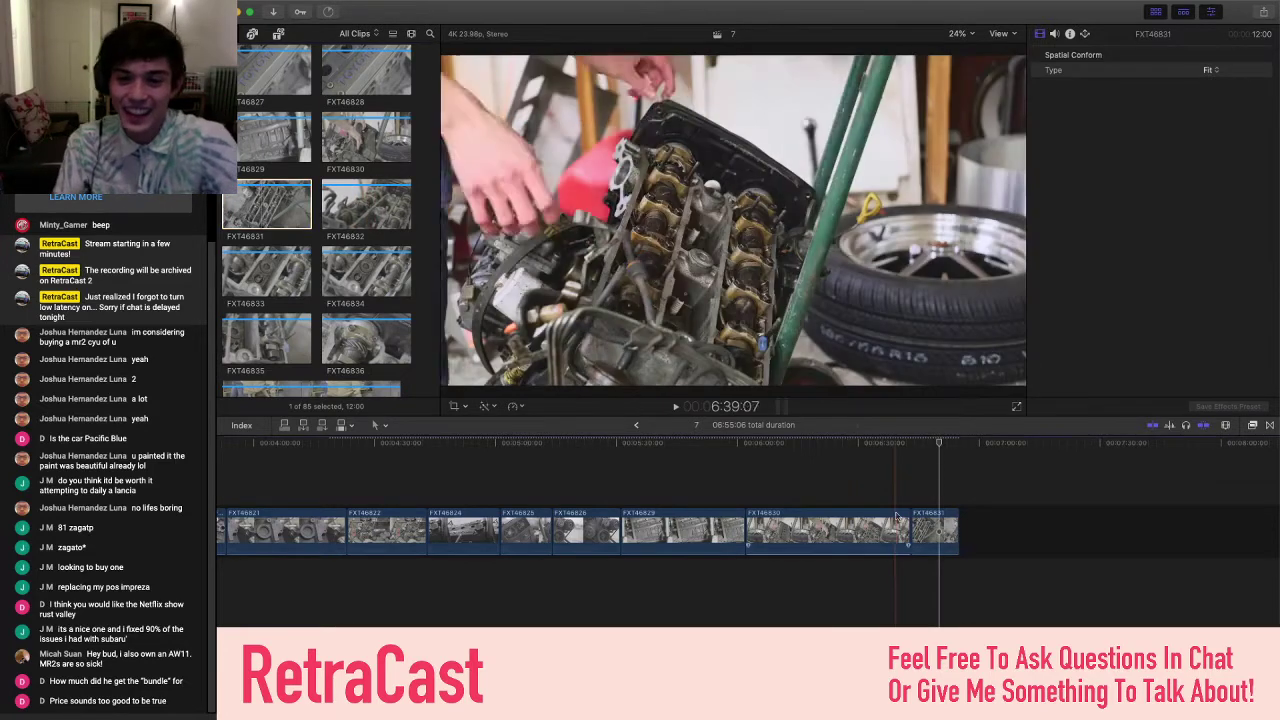
click(358, 208)
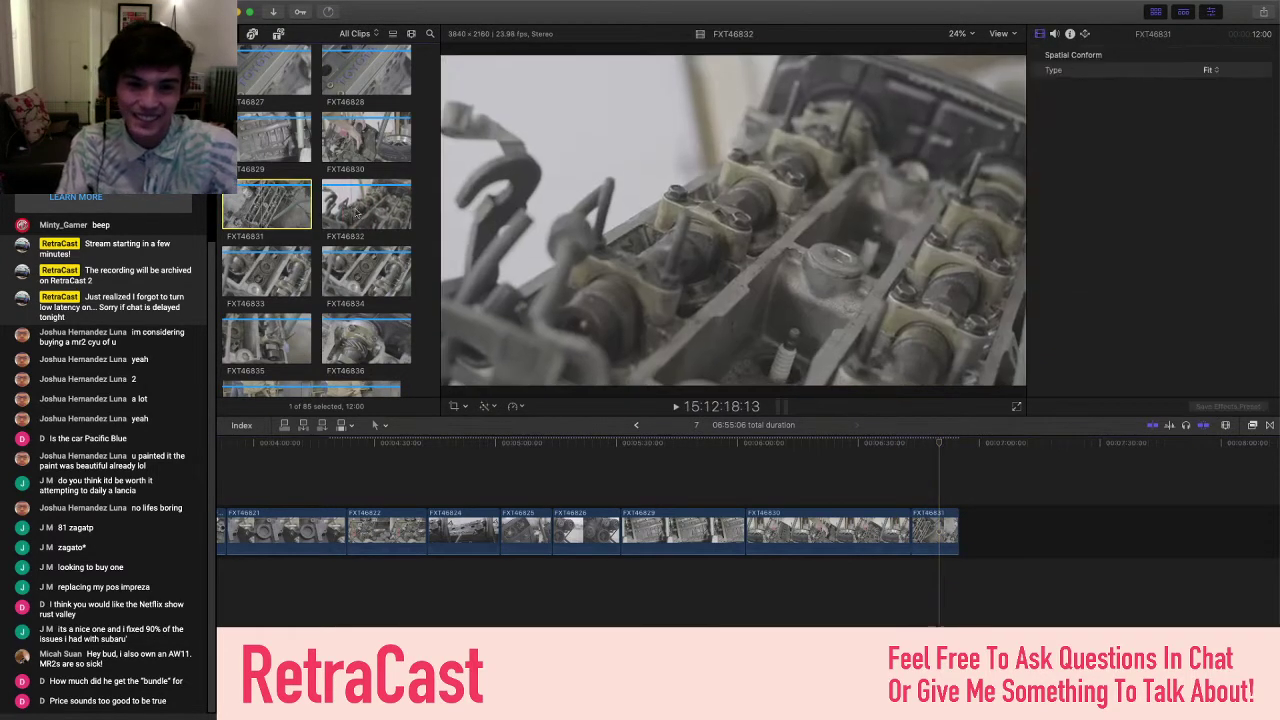
drag(358, 208, 968, 541)
key(super+6)
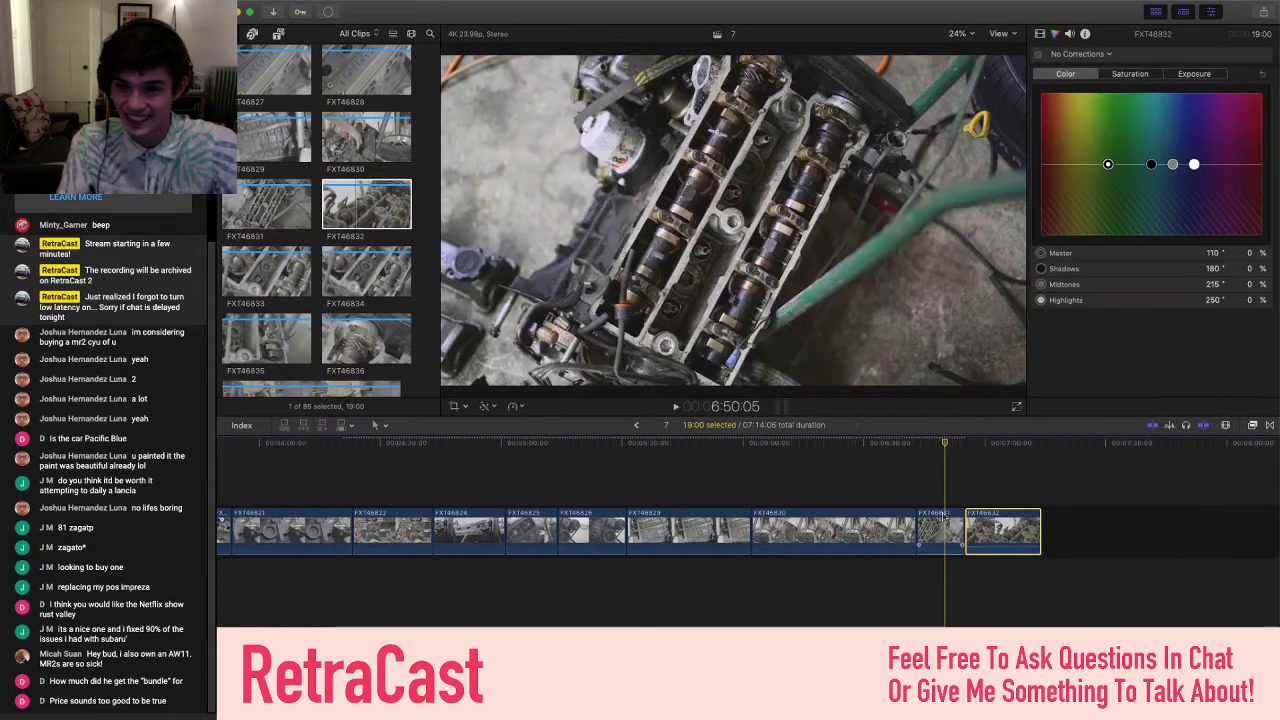
key(shift+super+v)
key(Return)
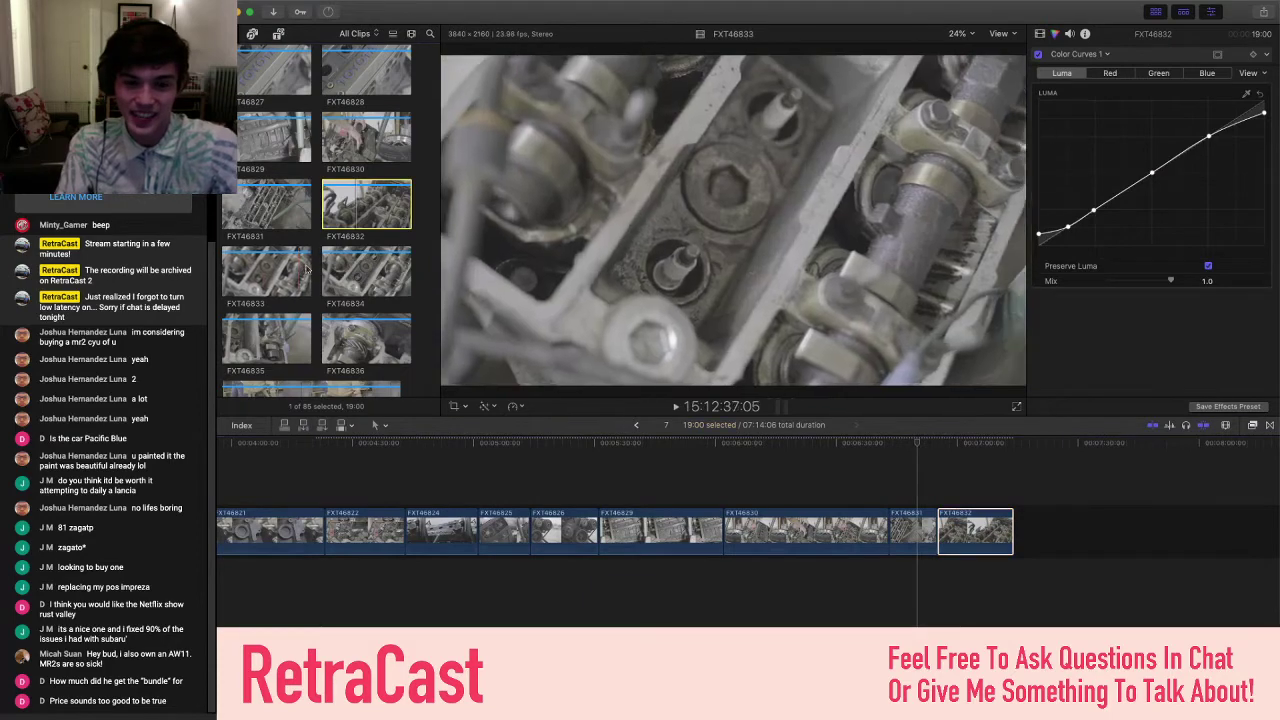
- Append clip FXT46834 to the timeline after FXT46832 and paste the copied color grade and volume attributes of FXT46768 onto it
click(362, 273)
key(e)
click(1043, 533)
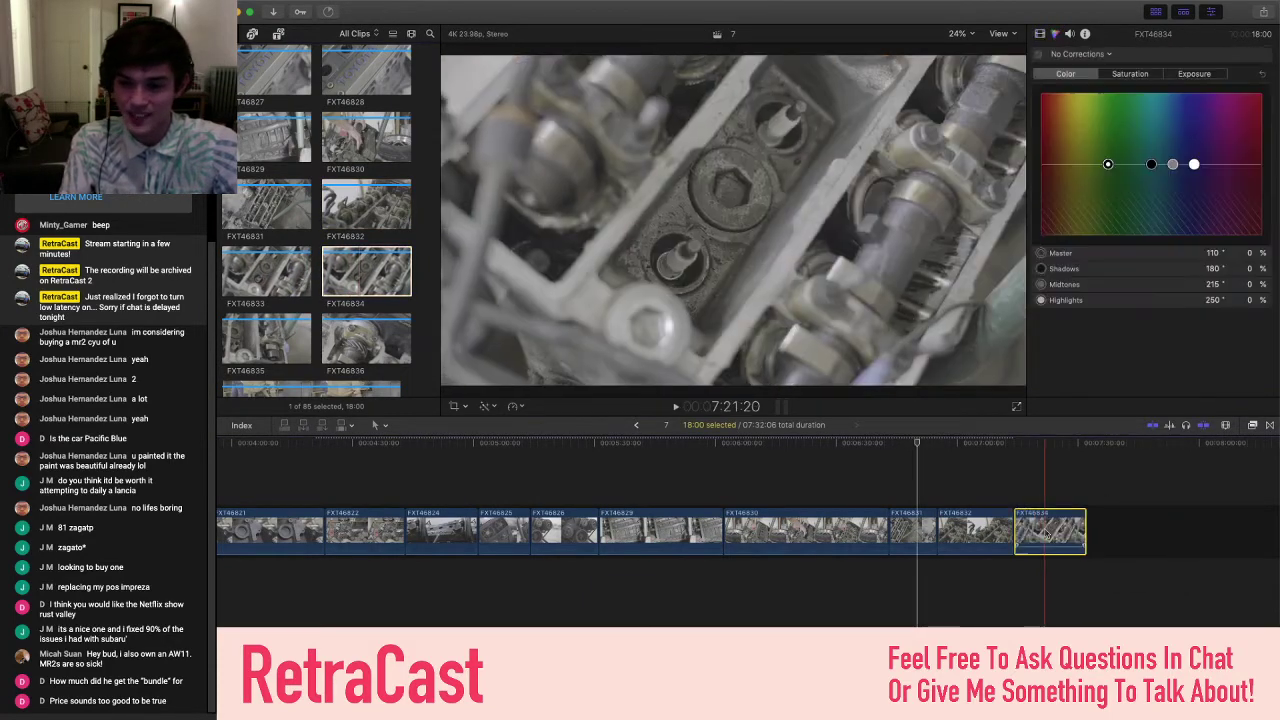
key(shift+super+v)
key(Return)
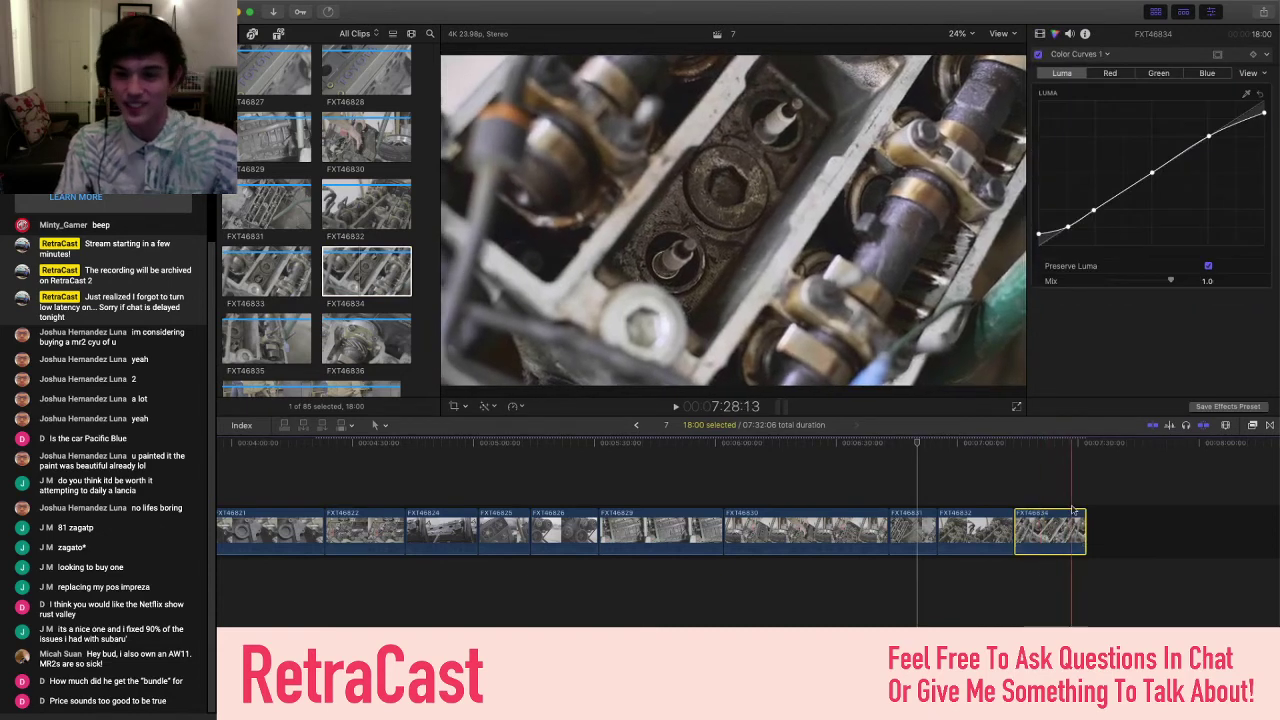
scroll(1072, 510, right, 2)
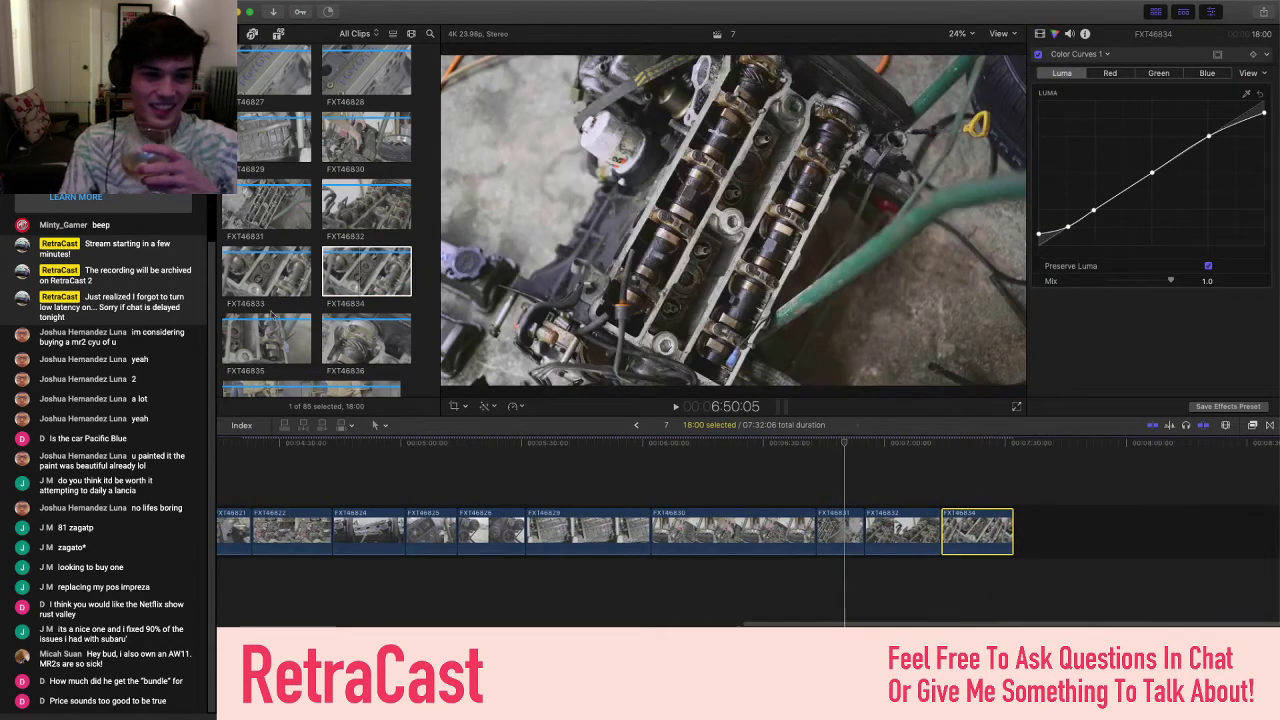
- Append clip FXT46835 to the timeline after FXT46834 and paste the copied color grade and volume attributes of FXT46768 onto it
scroll(269, 333, down, 3)
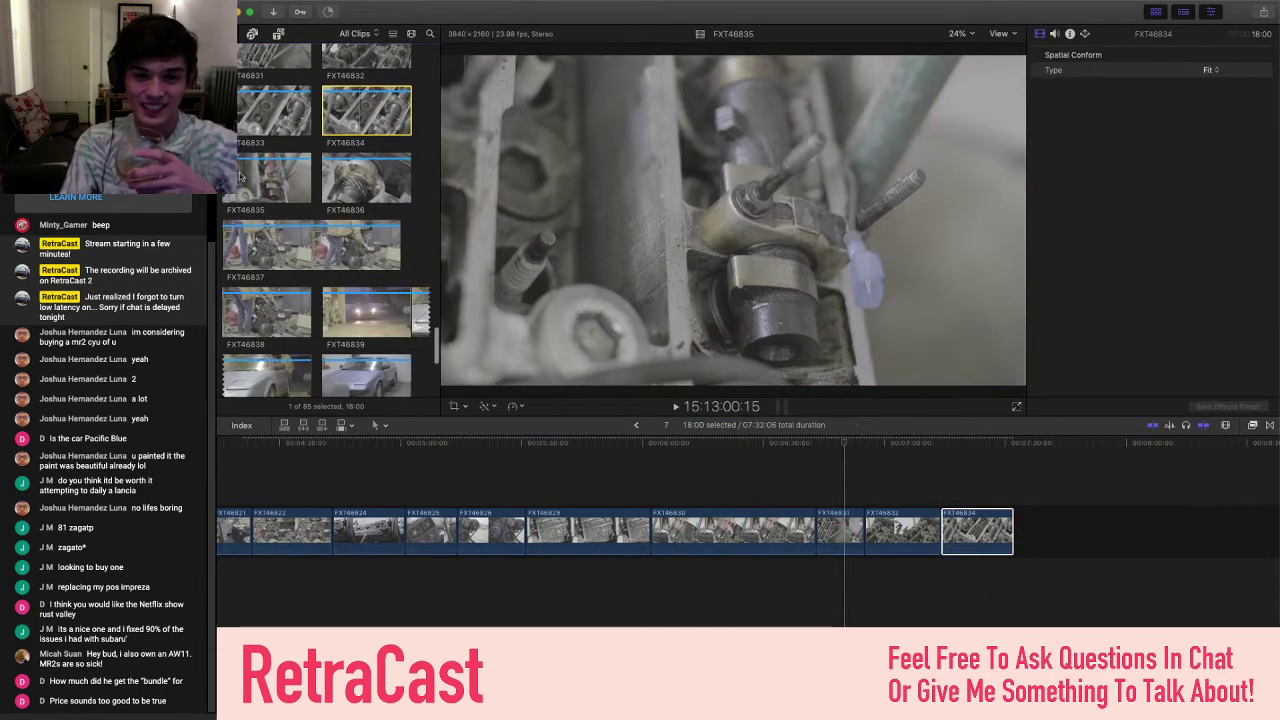
click(275, 178)
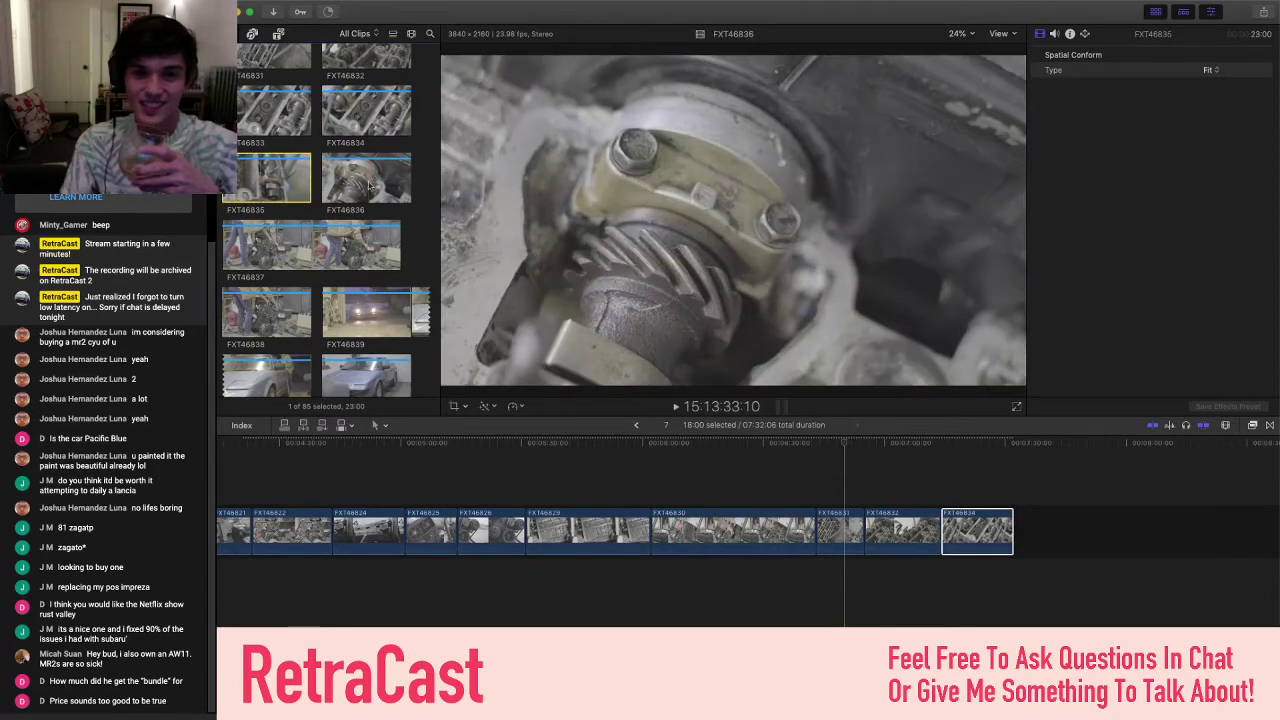
drag(275, 178, 1022, 533)
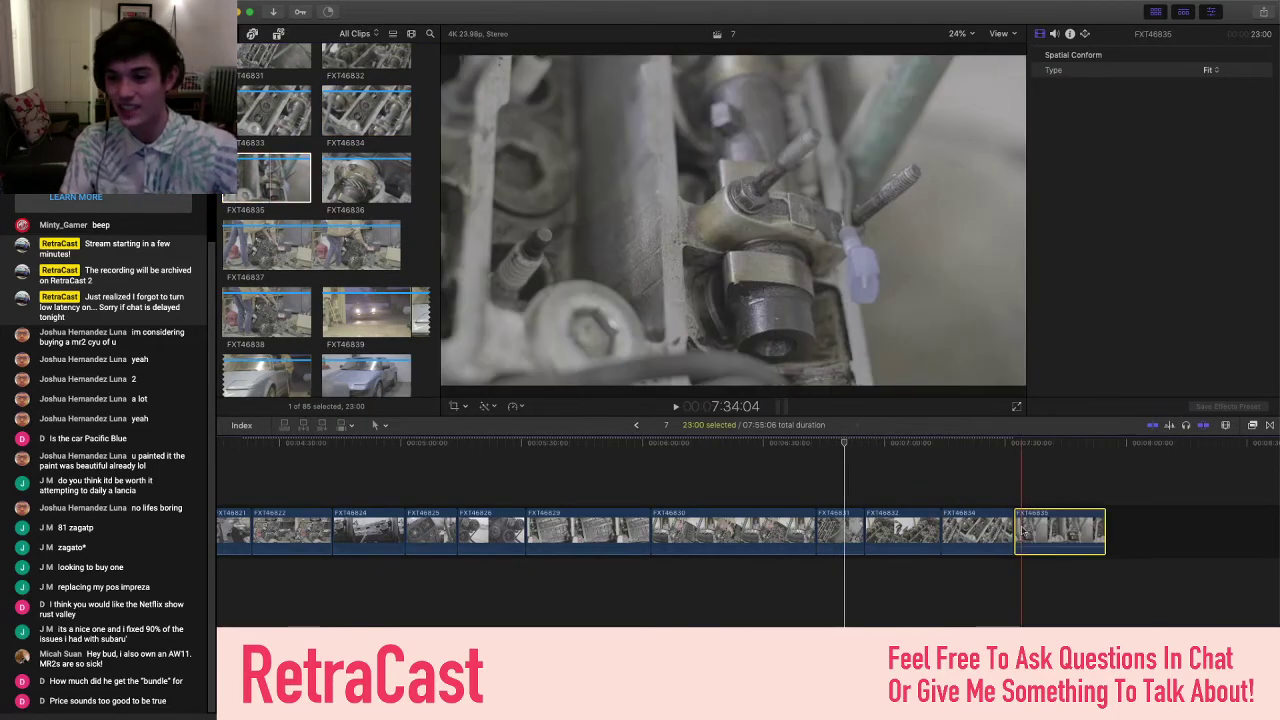
key(super+6)
key(super+alt+v)
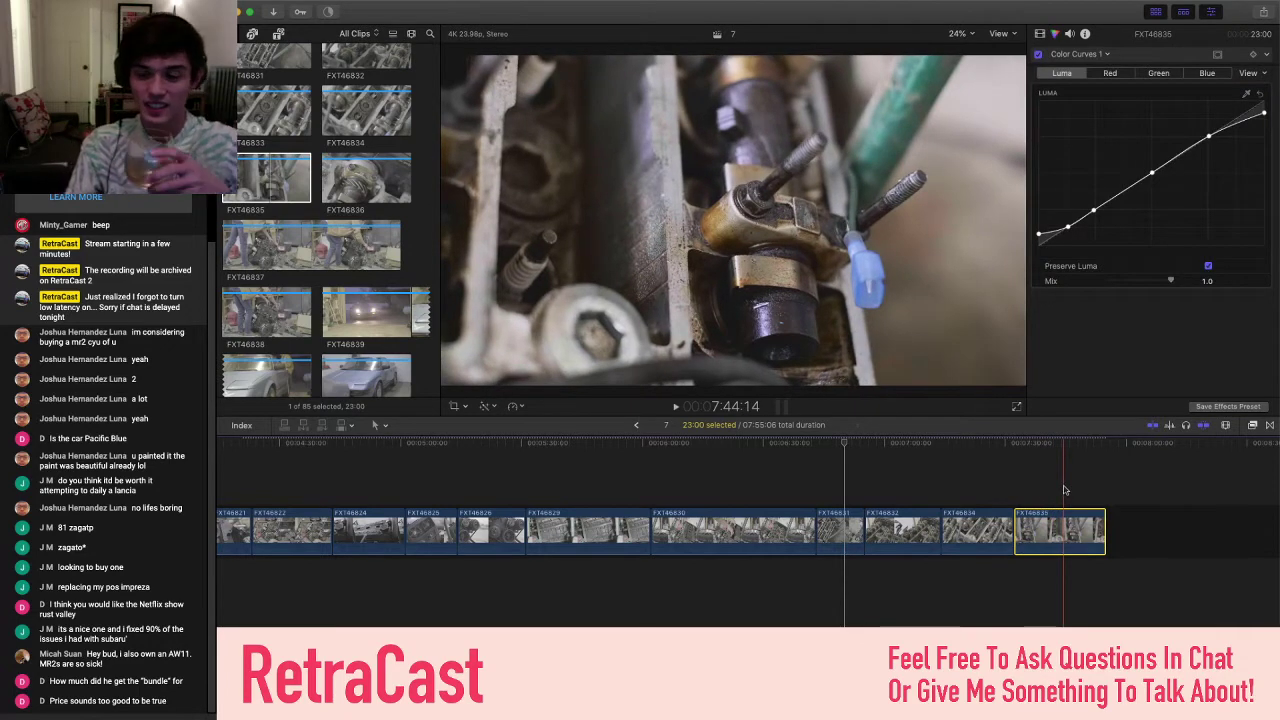
- Append clip FXT46837 after FXT46835 and paste the Custom LUT, Color Wheels 1, Color Curves 1 and Volume attributes of FXT46768 onto it
key(super+1)
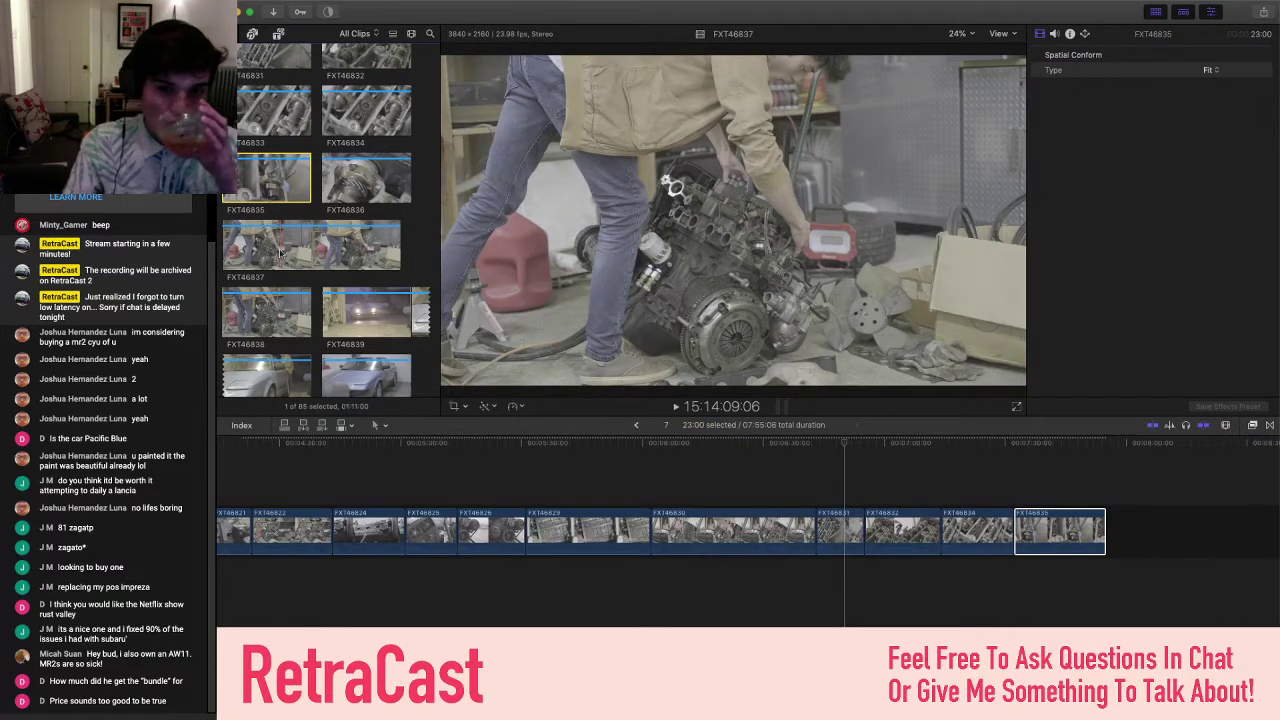
drag(281, 253, 1130, 530)
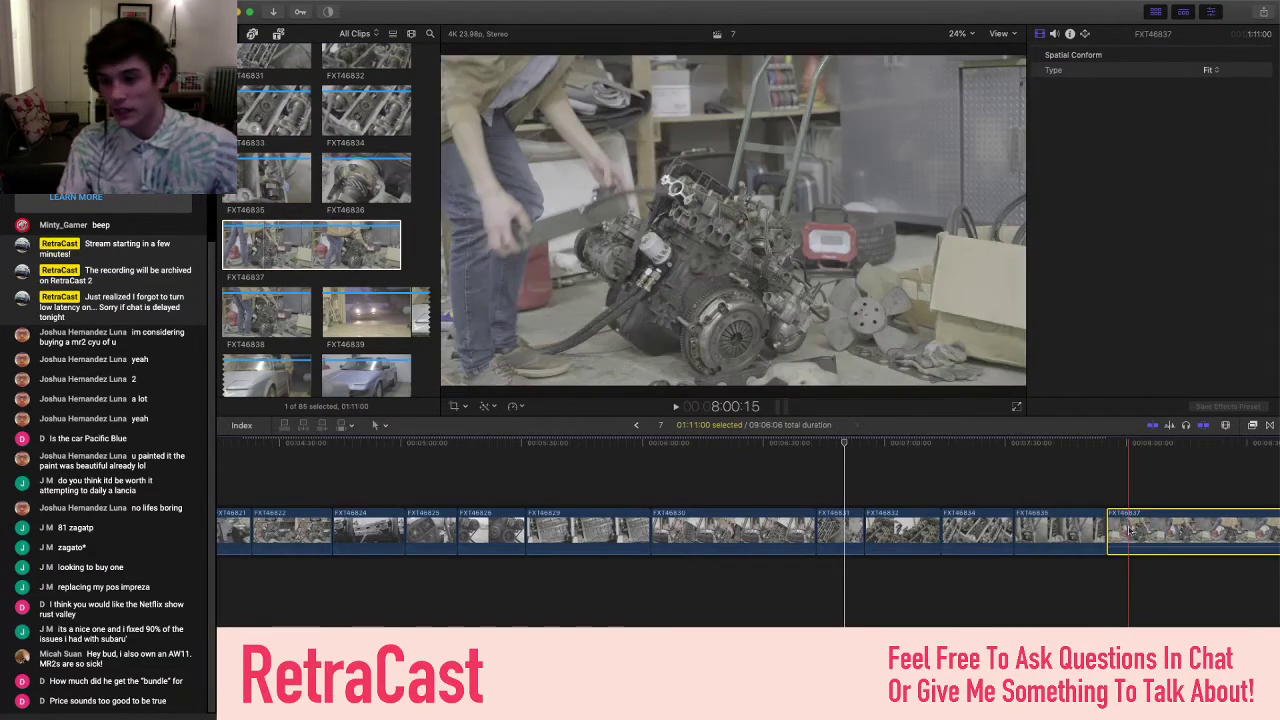
scroll(1130, 530, right, 3)
key(shift+super+v)
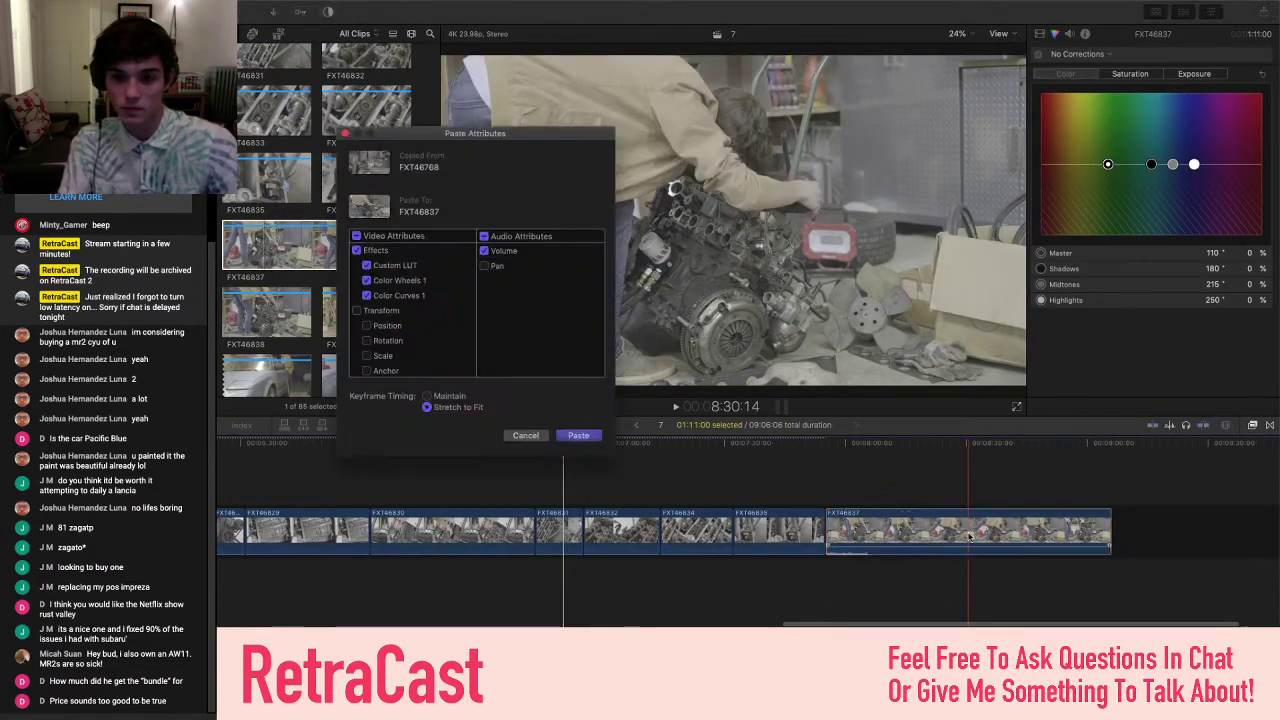
key(Return)
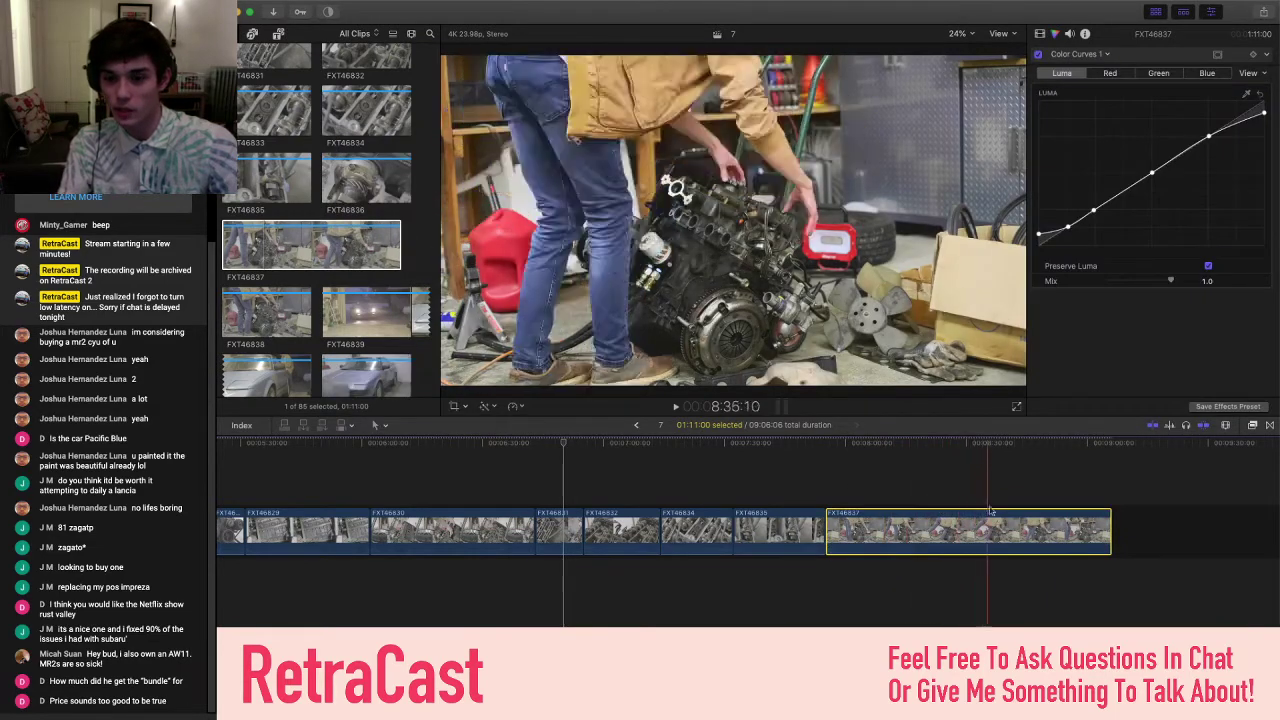
- Open the Color Wheels 1 correction of FXT46837 and check the graded picture at several points along the clip
click(1076, 54)
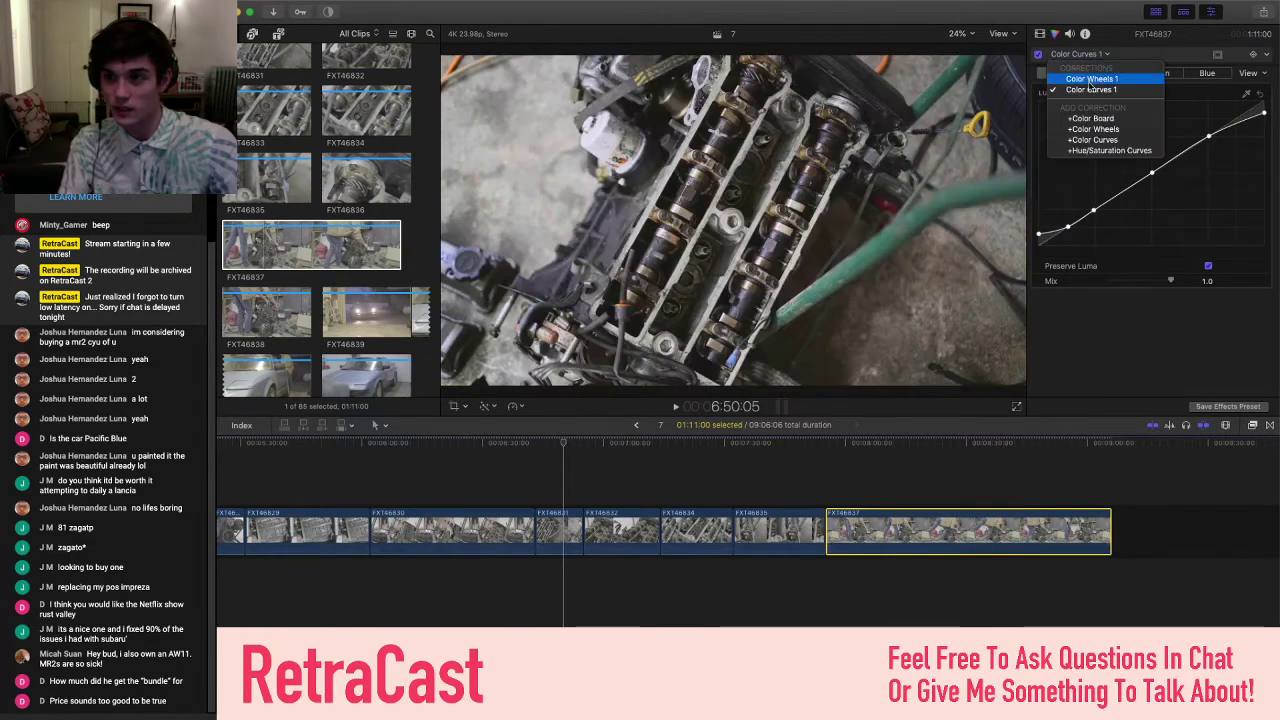
click(1090, 88)
click(1084, 56)
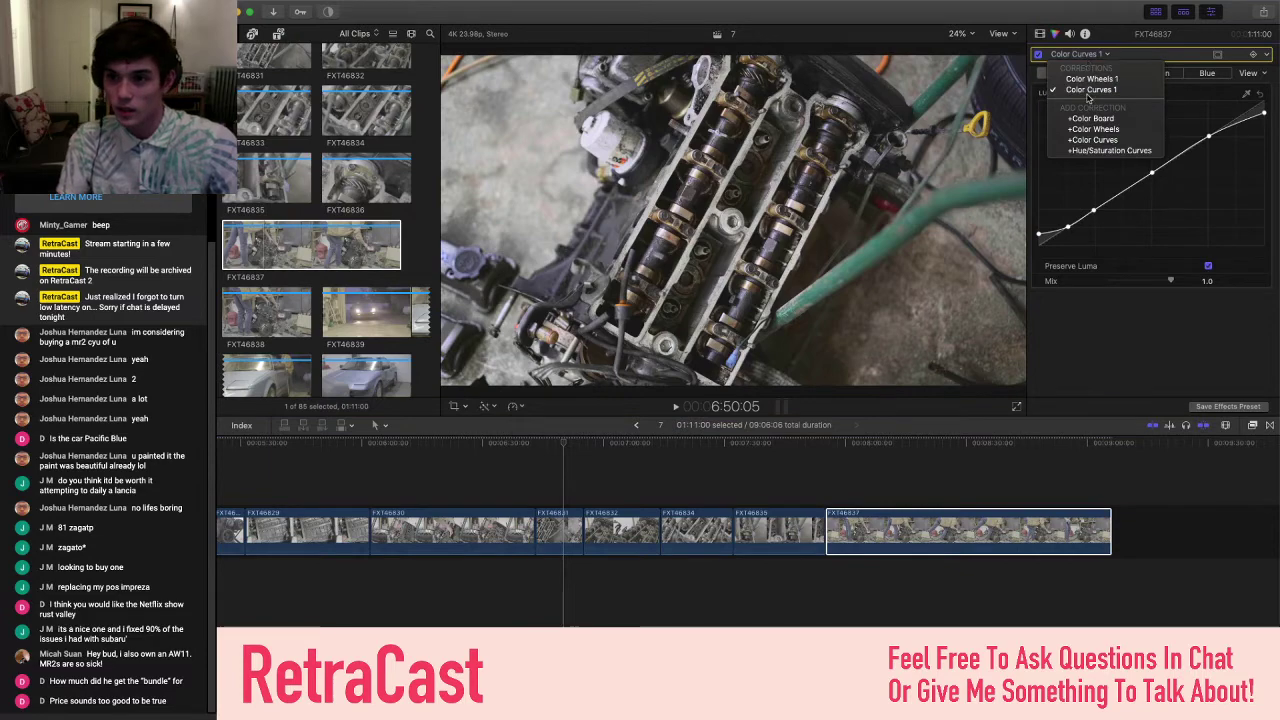
click(932, 488)
click(945, 477)
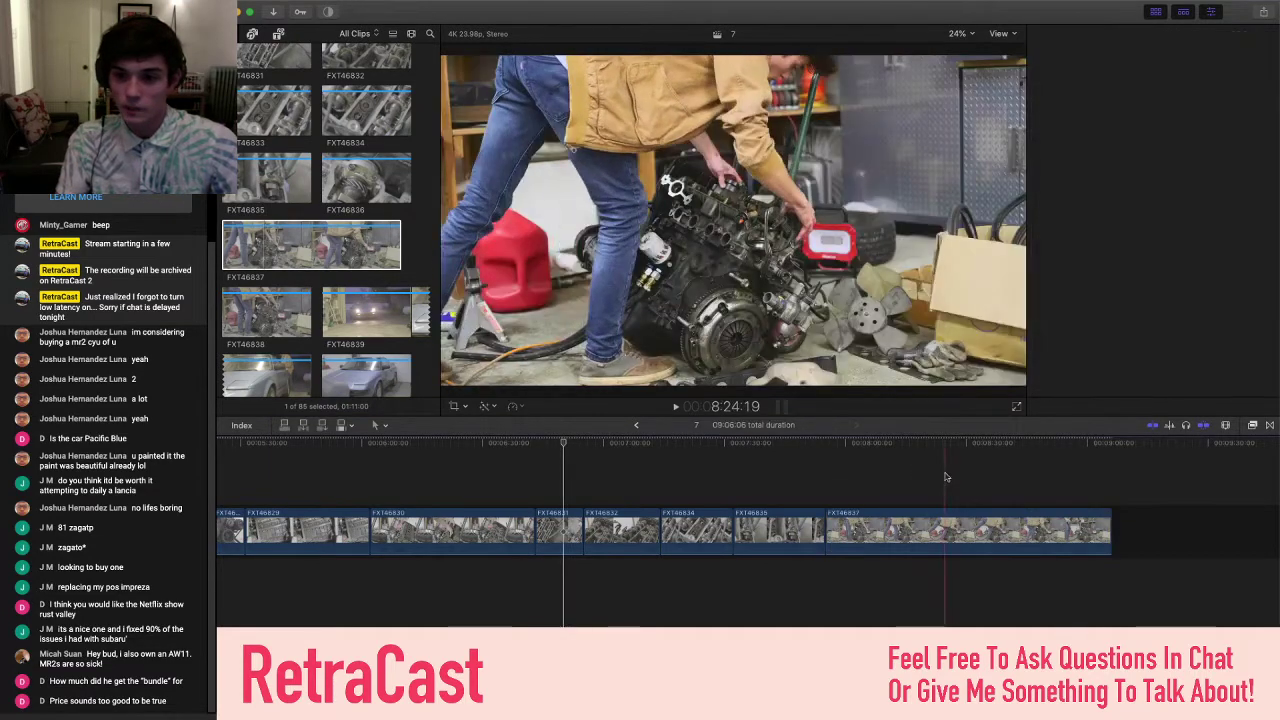
click(945, 528)
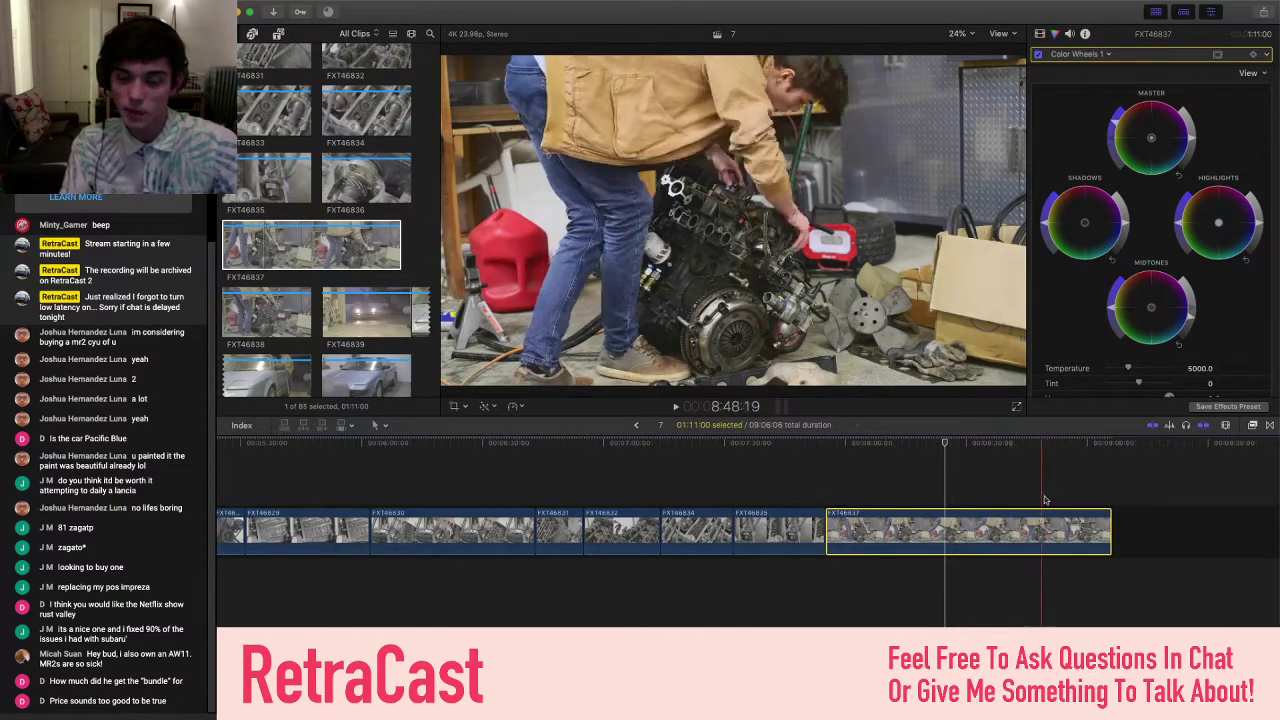
scroll(1048, 500, right, 3)
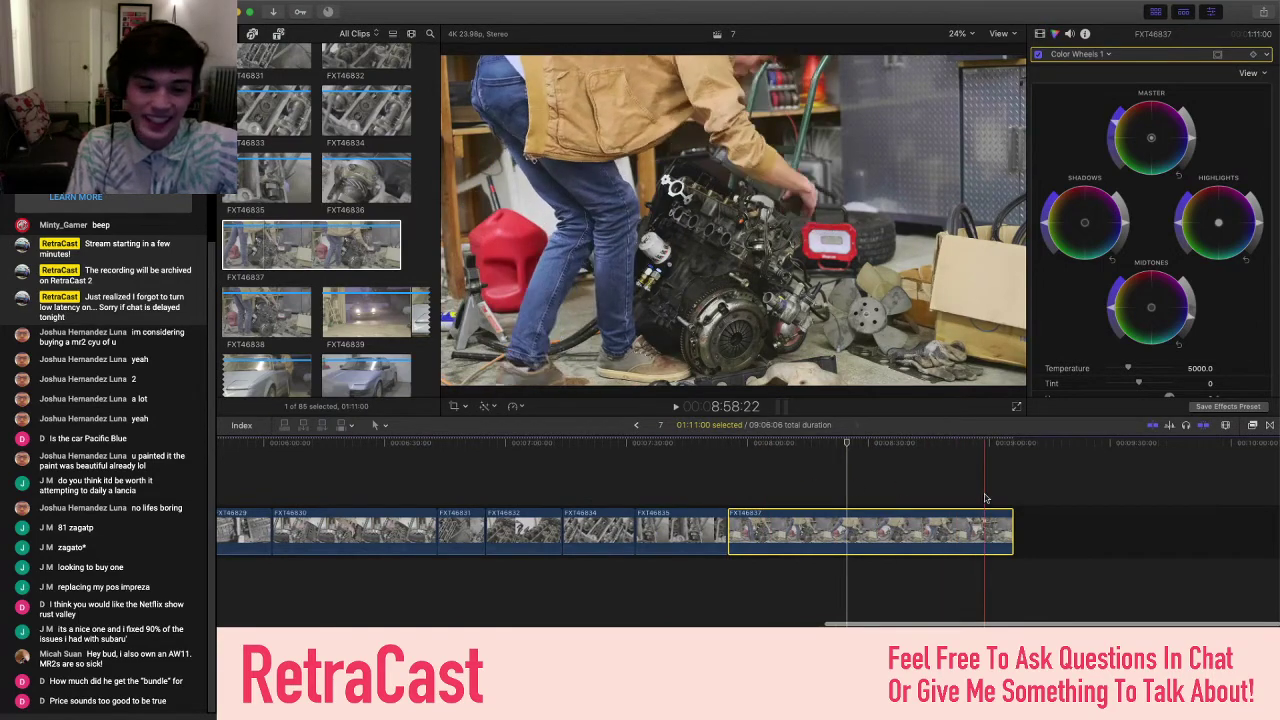
scroll(1036, 519, right, 1)
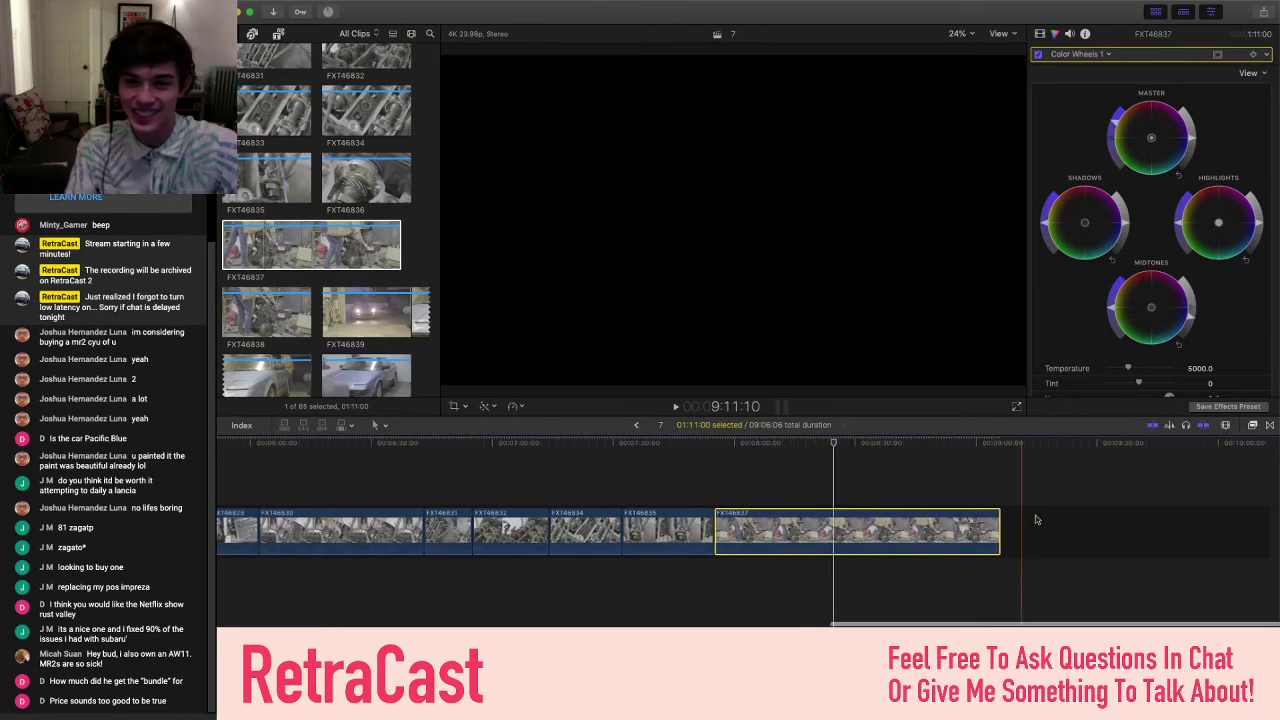
scroll(1036, 519, left, 1)
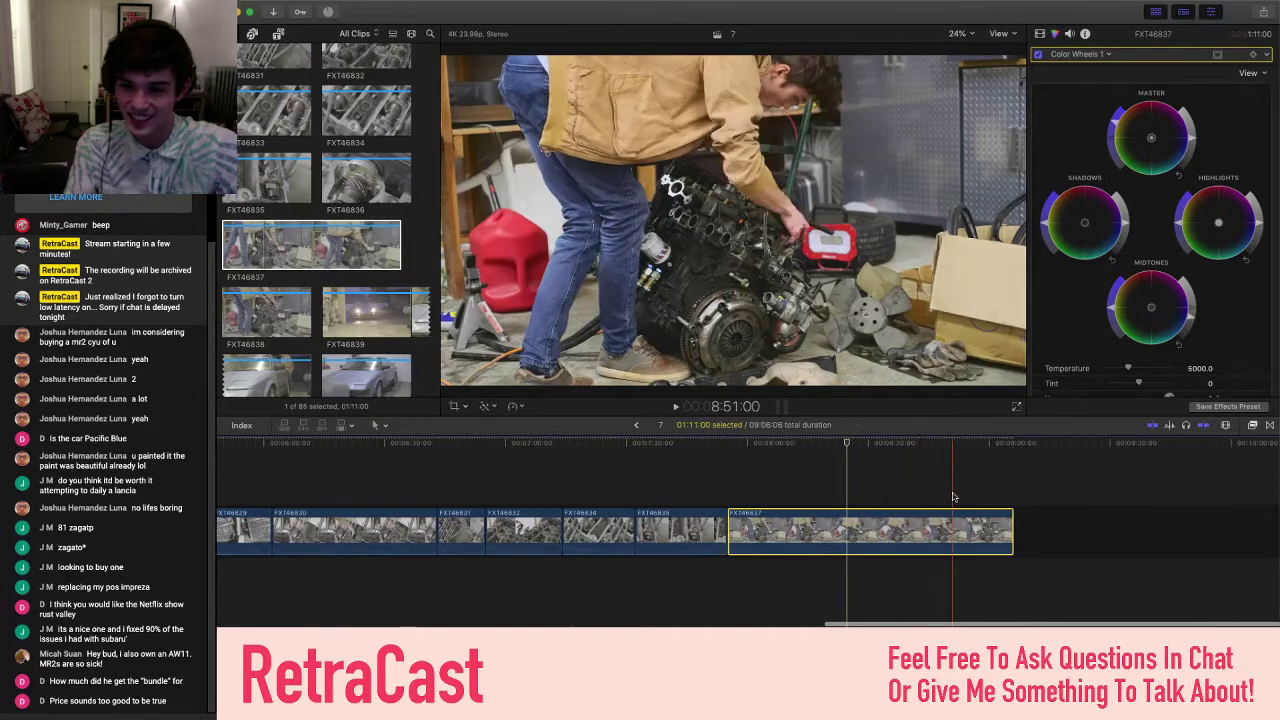
- Replace FXT46837 at the timeline's end with FXT46838 and paste the Custom LUT, Color Wheels 1, Color Curves 1 and Volume attributes of FXT46768
scroll(322, 317, down, 3)
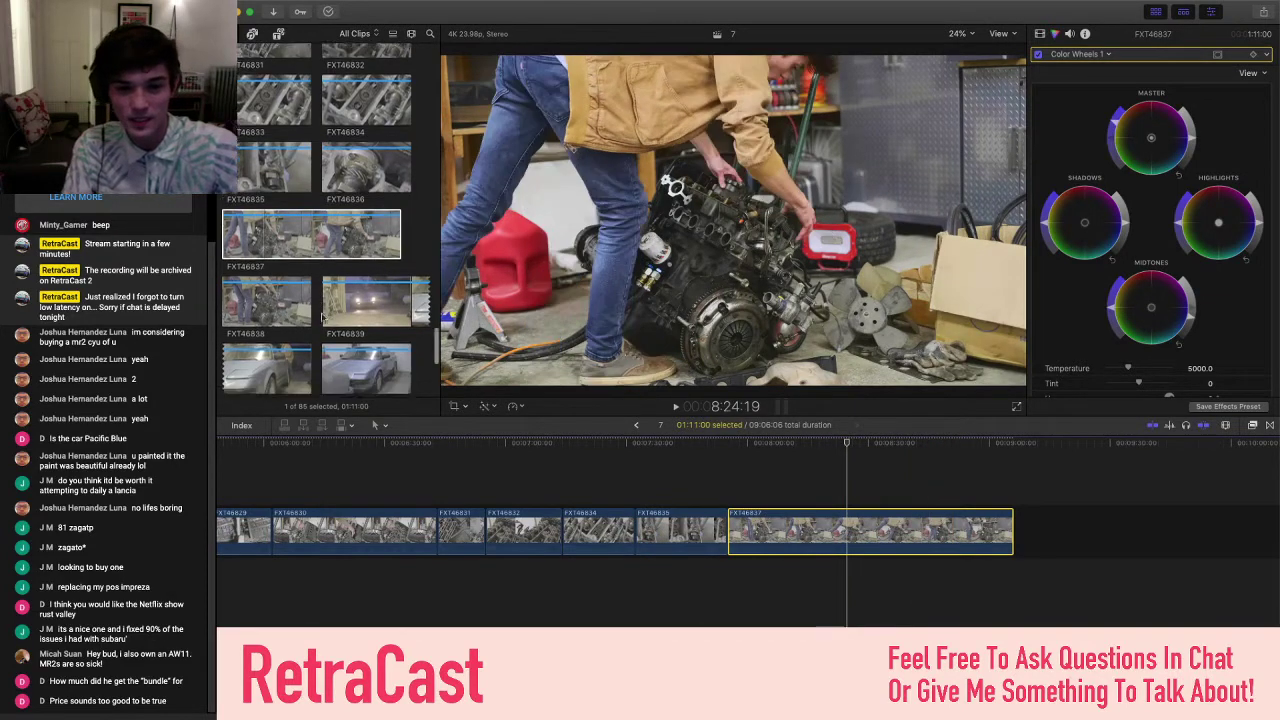
click(322, 317)
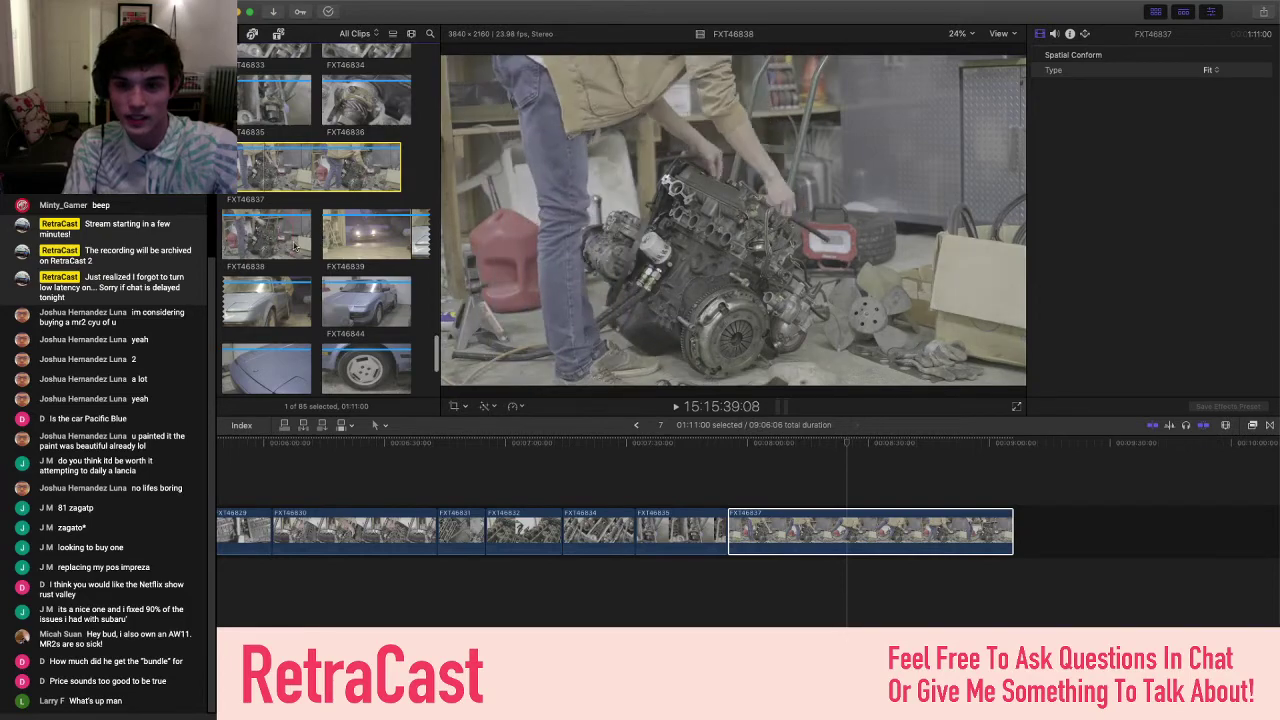
click(878, 531)
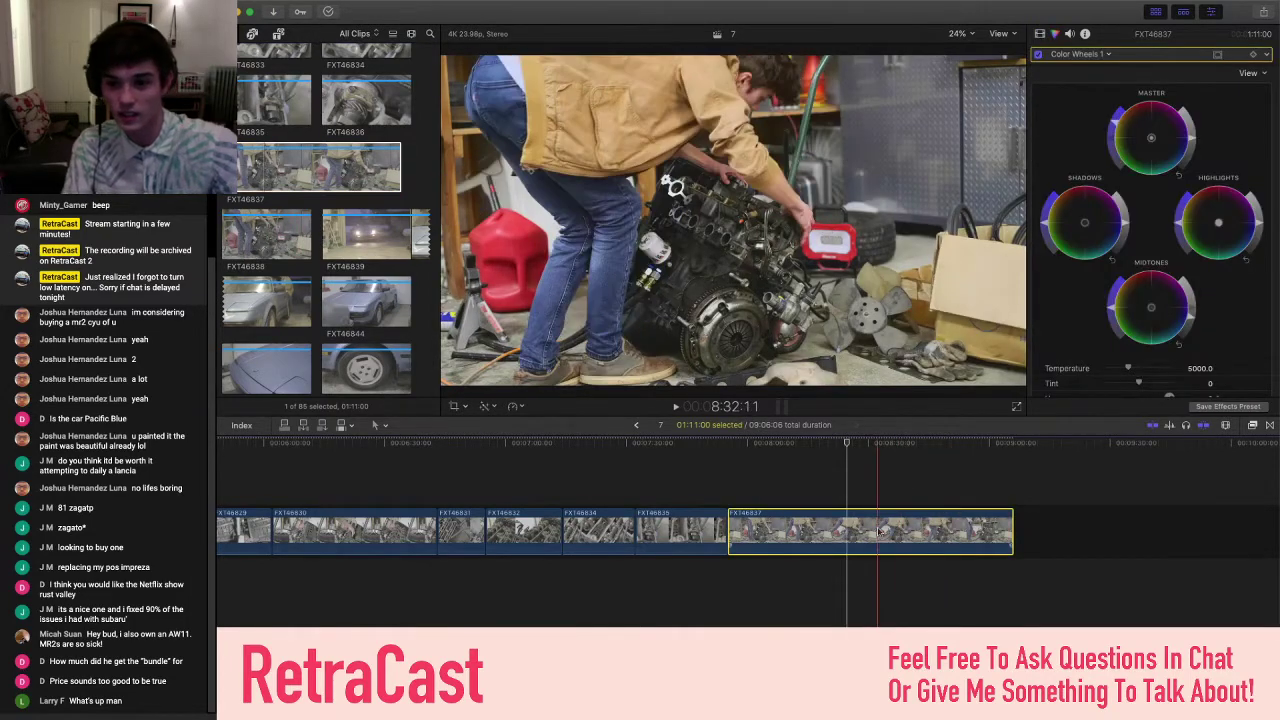
key(Delete)
drag(266, 234, 805, 528)
key(shift+super+v)
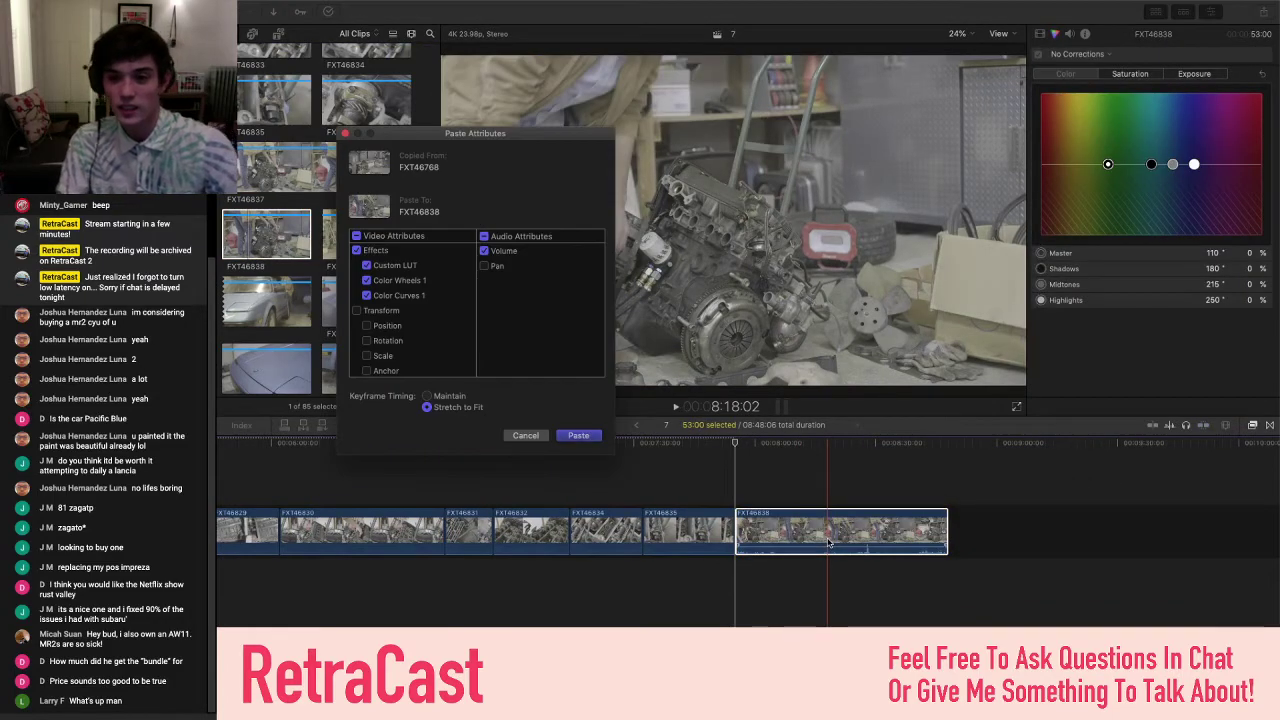
key(Return)
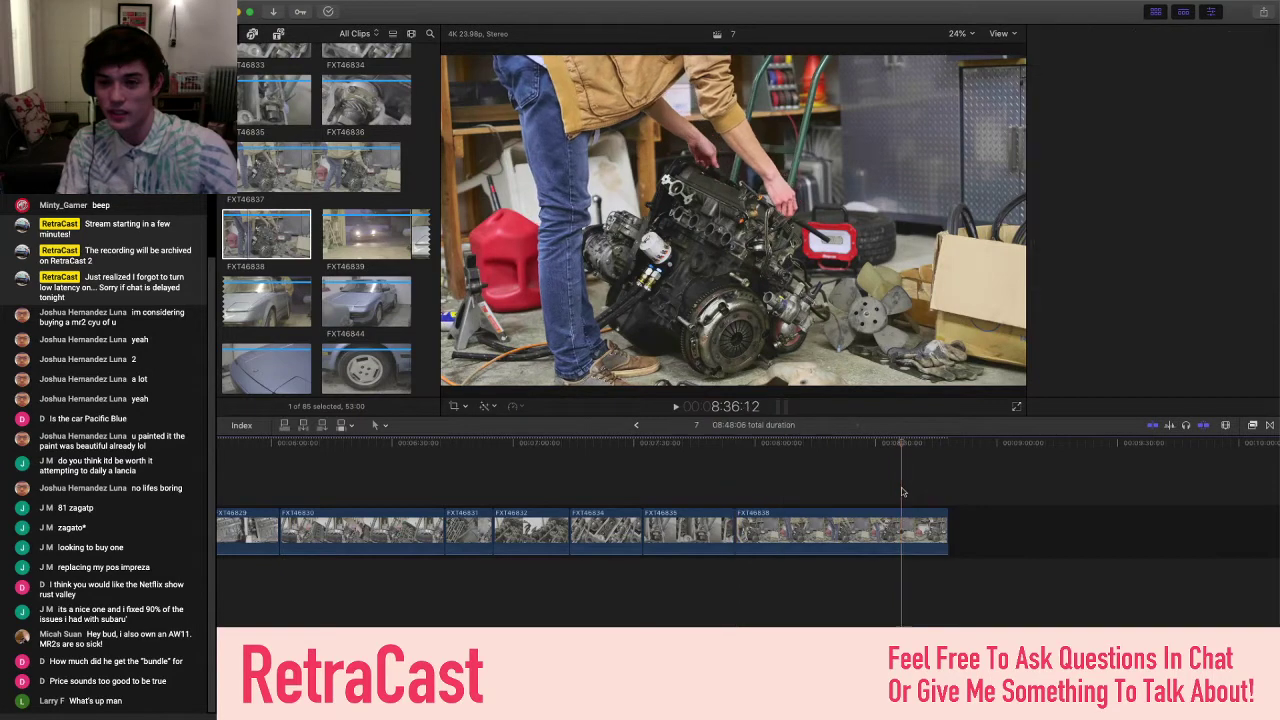
- Check the graded engine clip FXT46838 at several points and browse the source clips down to FXT46852
click(901, 518)
click(800, 497)
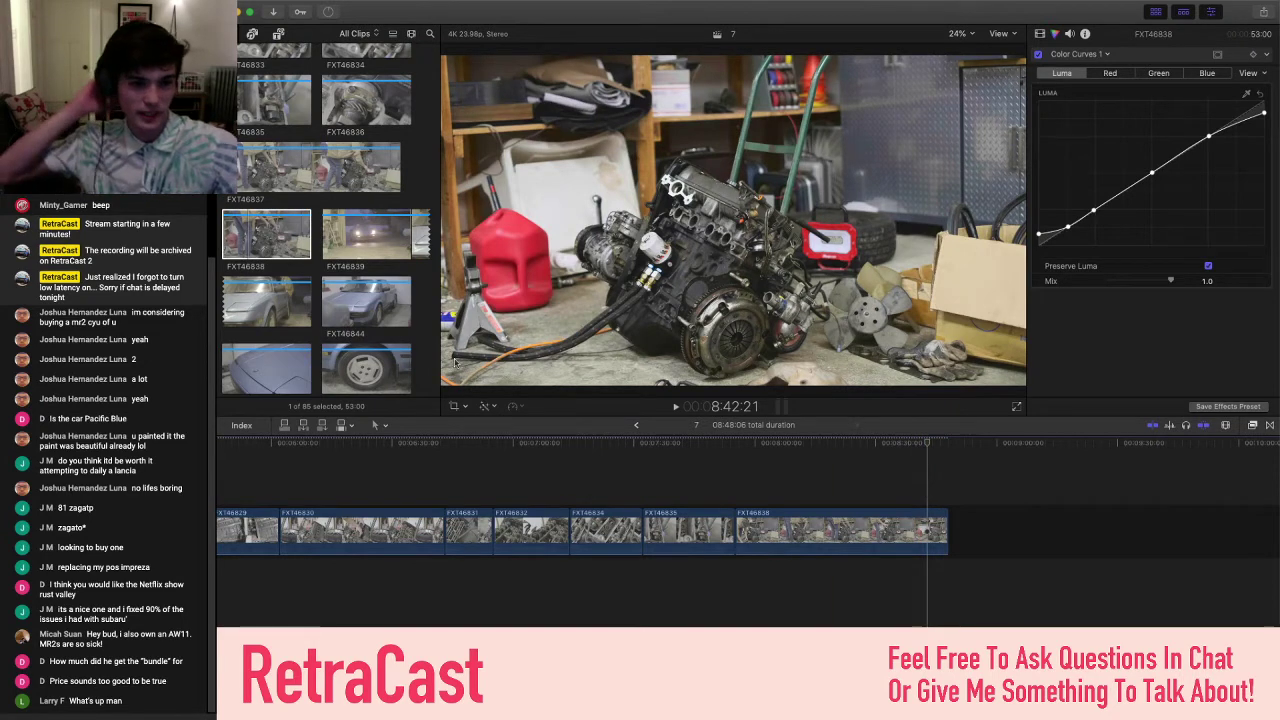
scroll(396, 342, down, 3)
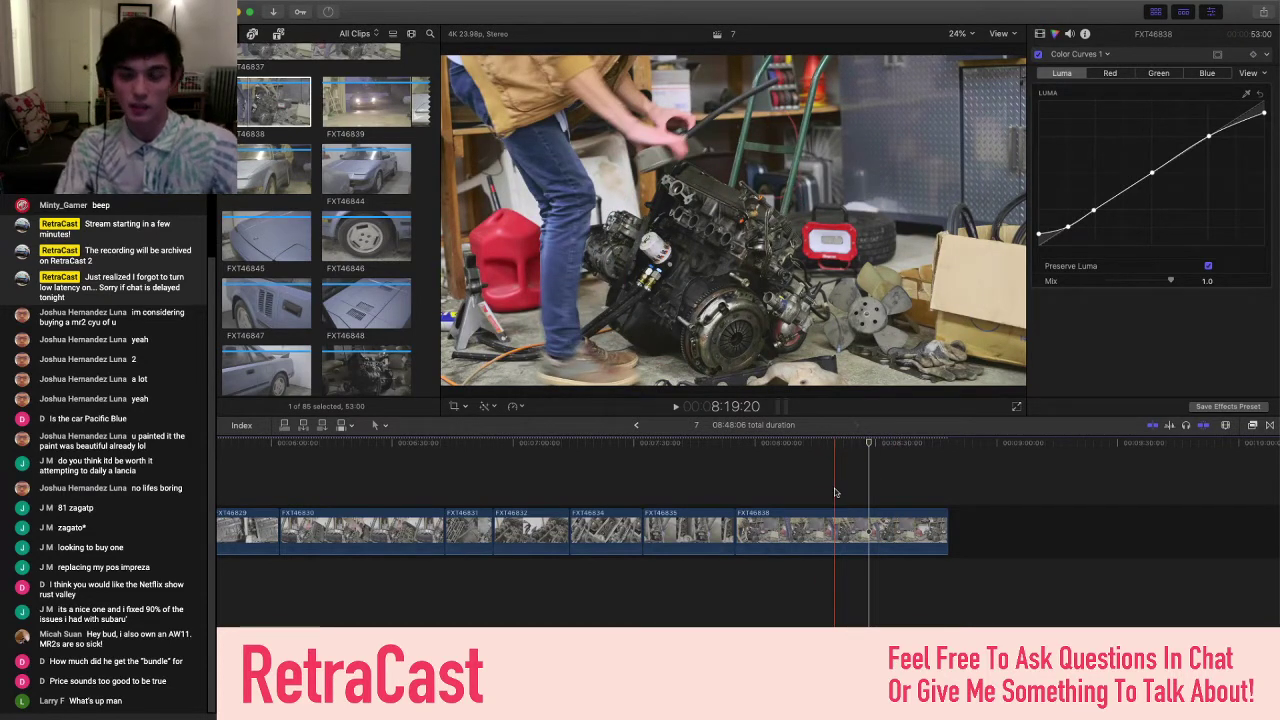
click(918, 492)
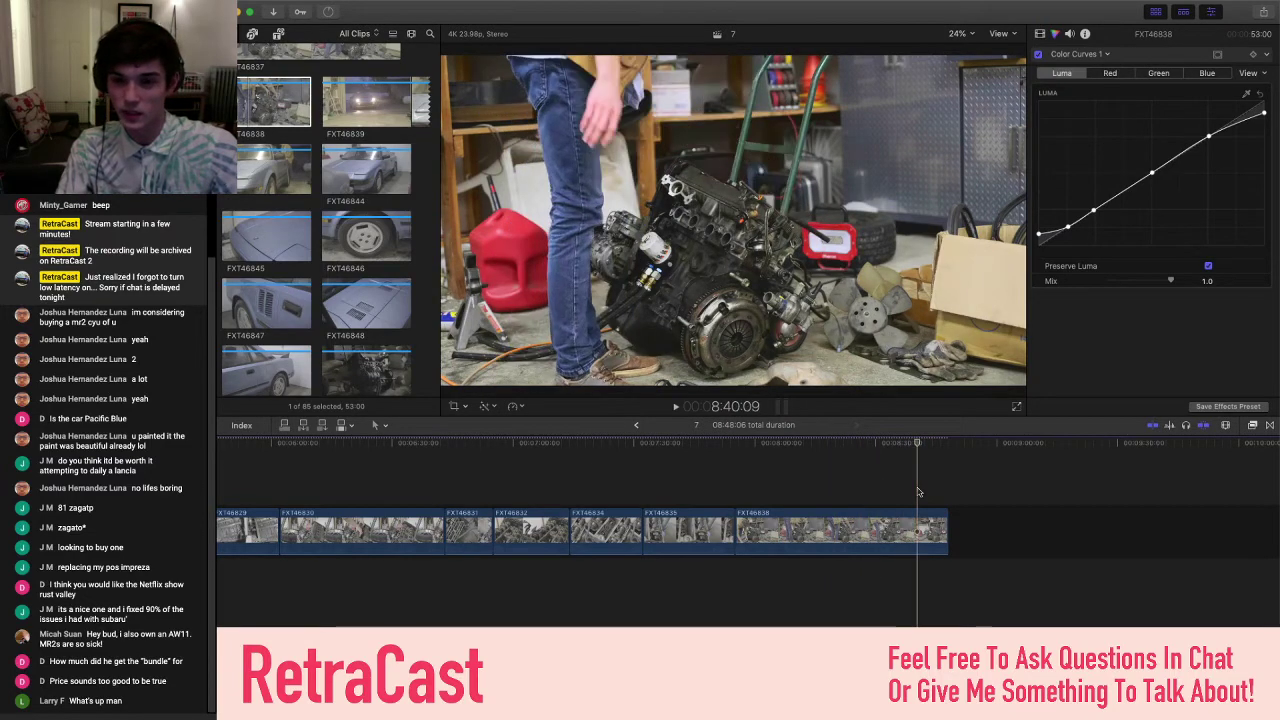
scroll(322, 333, down, 3)
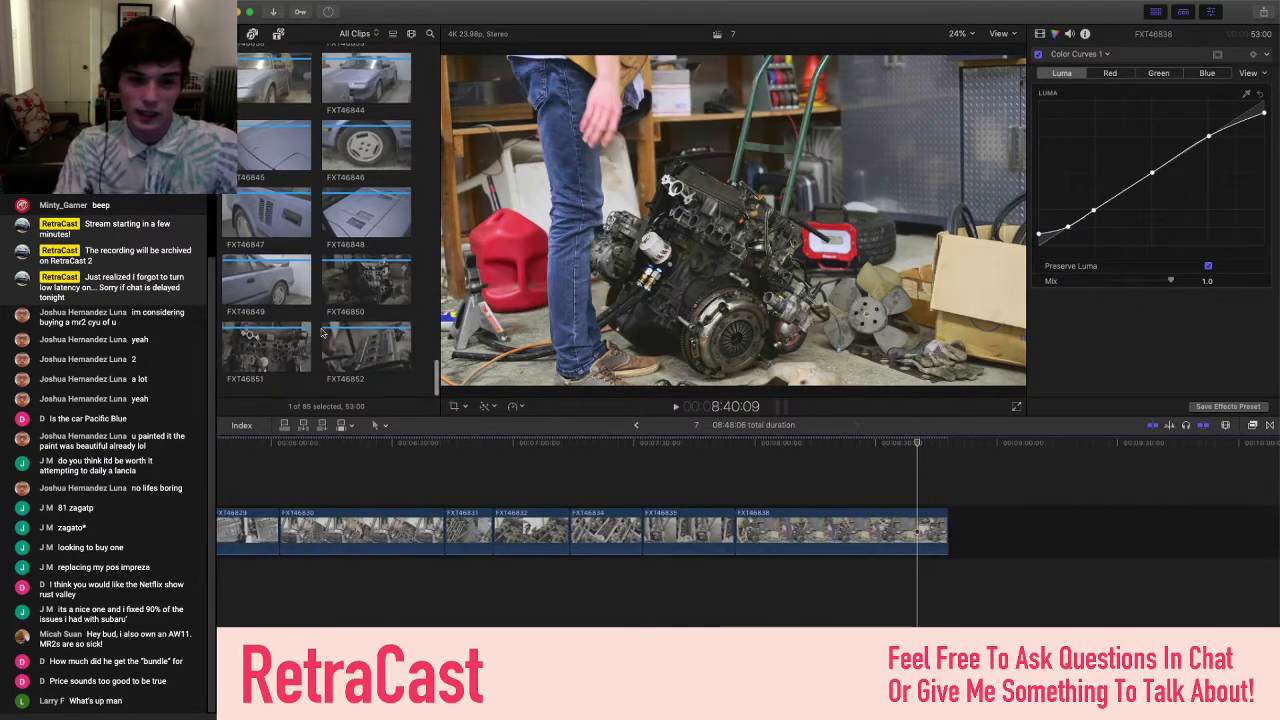
- Append engine clip FXT46850 after FXT46838 on the timeline and paste the copied color grade attributes onto it
click(352, 285)
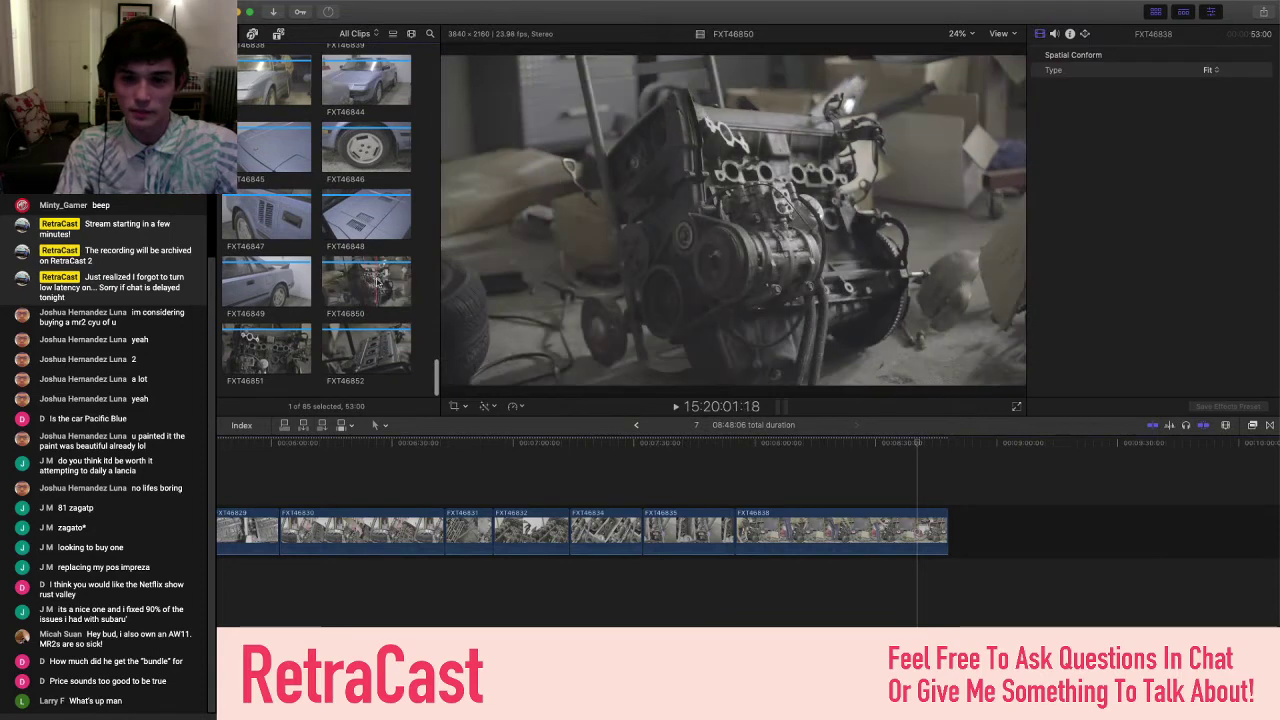
key(e)
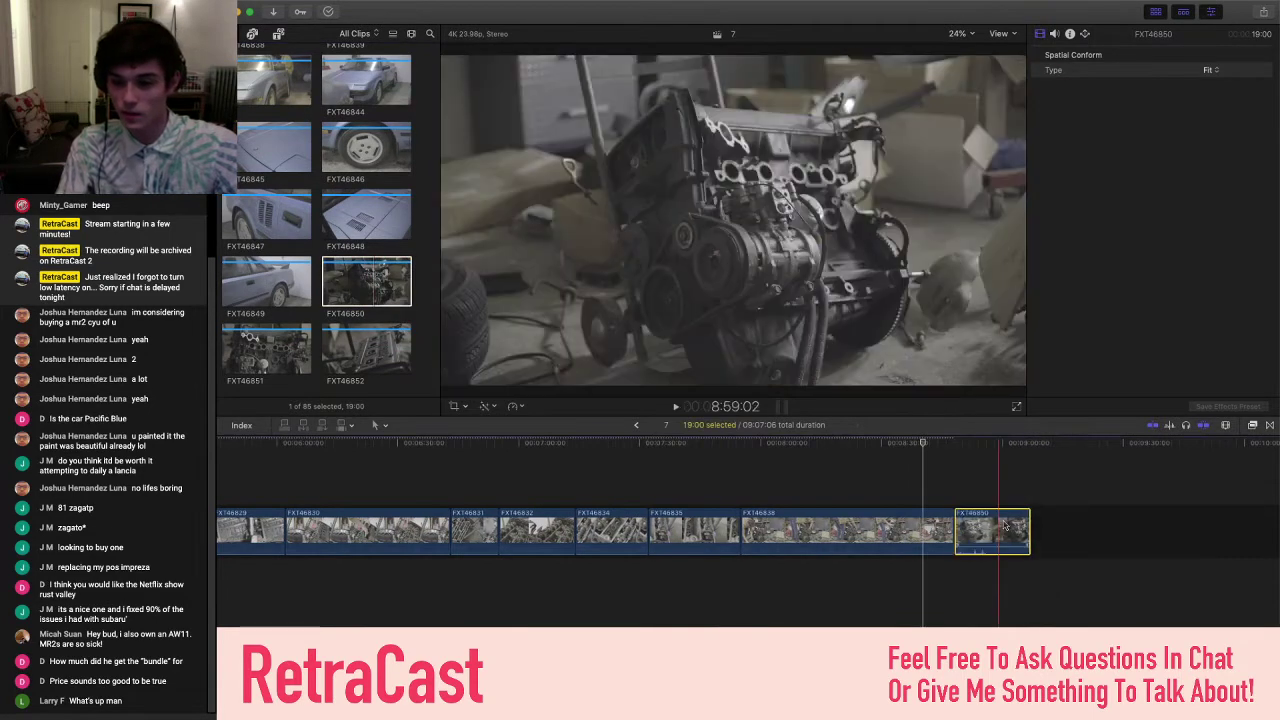
click(997, 525)
key(super+shift+v)
key(Return)
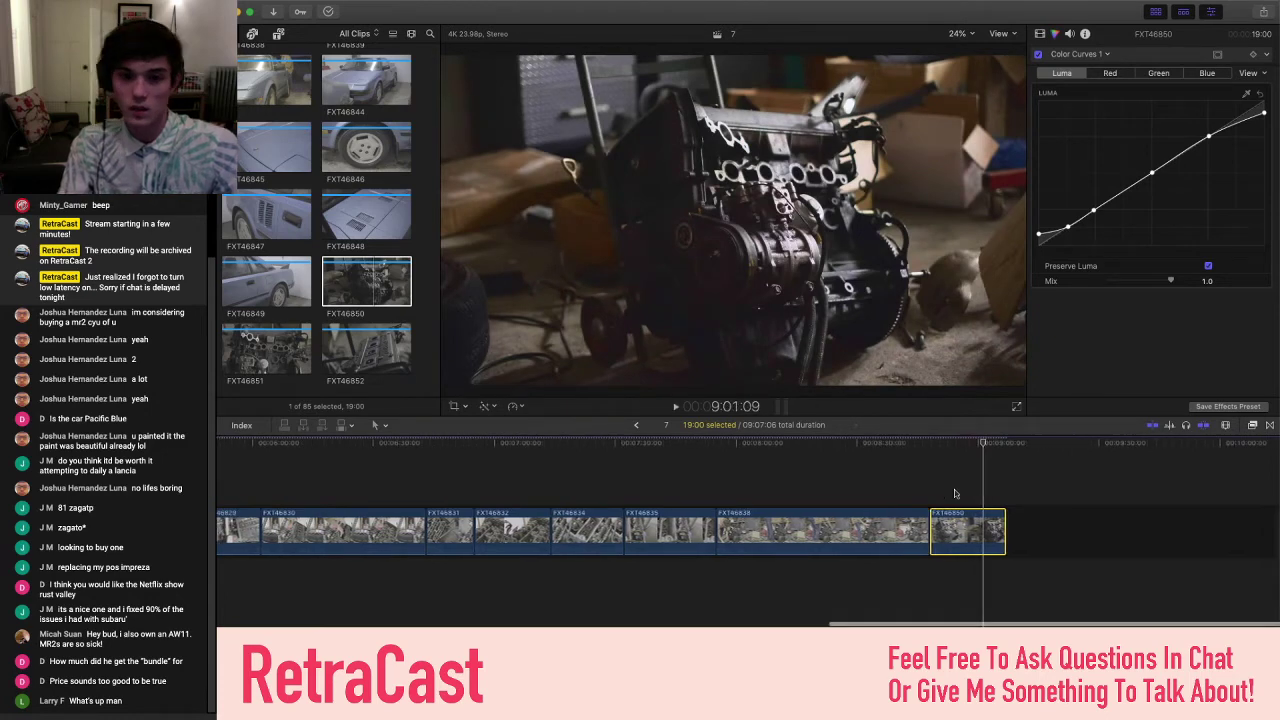
key(space)
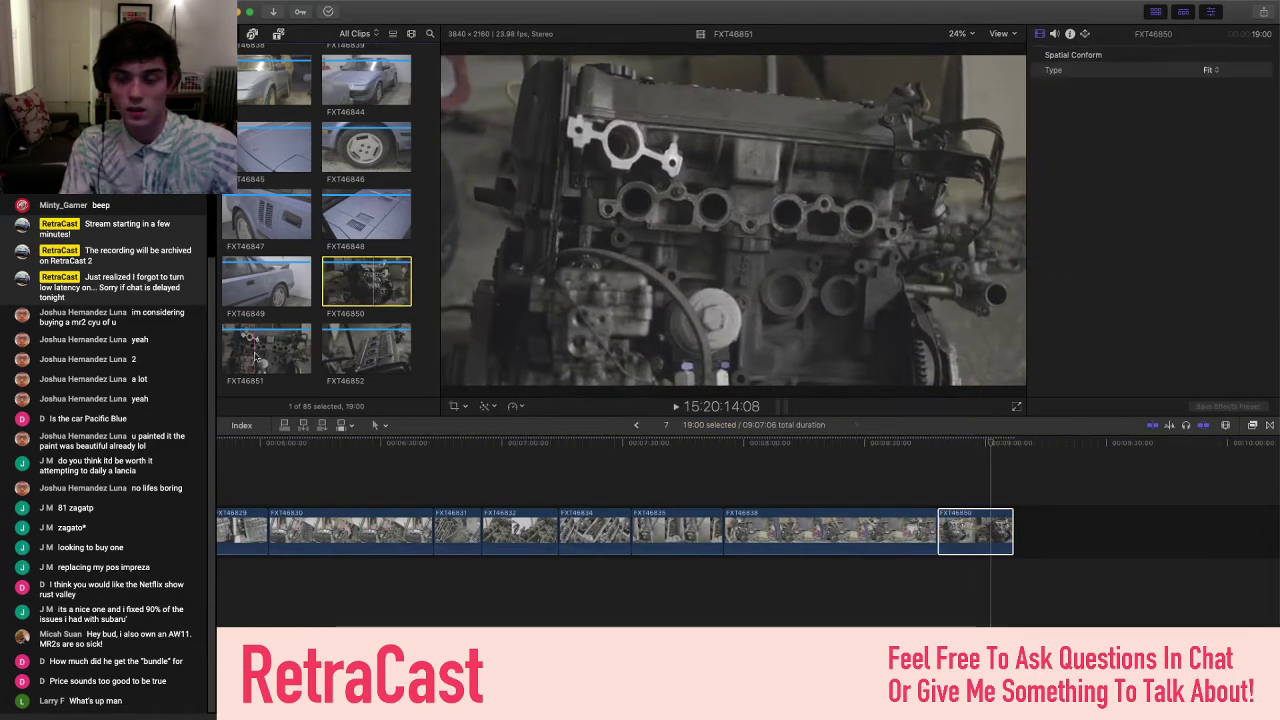
- Add clip FXT46851 after FXT46850 at the timeline's end and paste the copied color grade attributes onto it
click(258, 342)
drag(258, 342, 1050, 530)
key(super+alt+v)
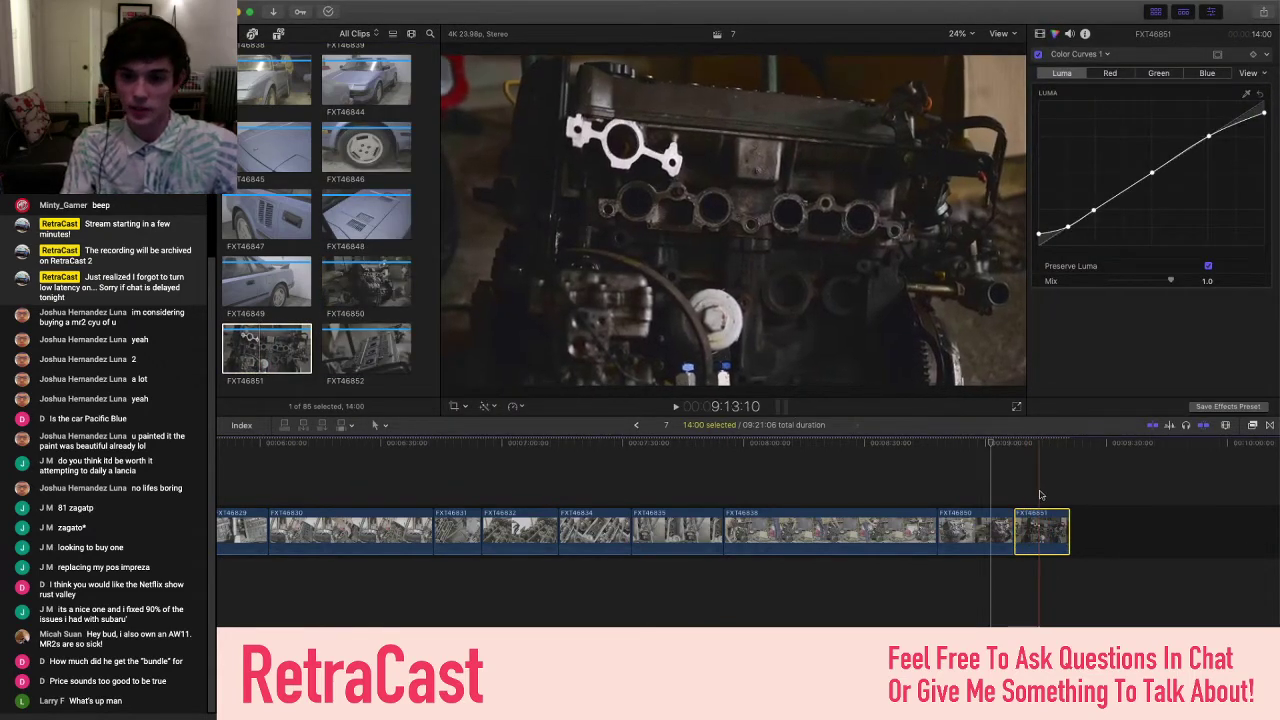
- Add clip FXT46852 after FXT46851 at the timeline's end and paste the copied color grade attributes onto it
click(357, 357)
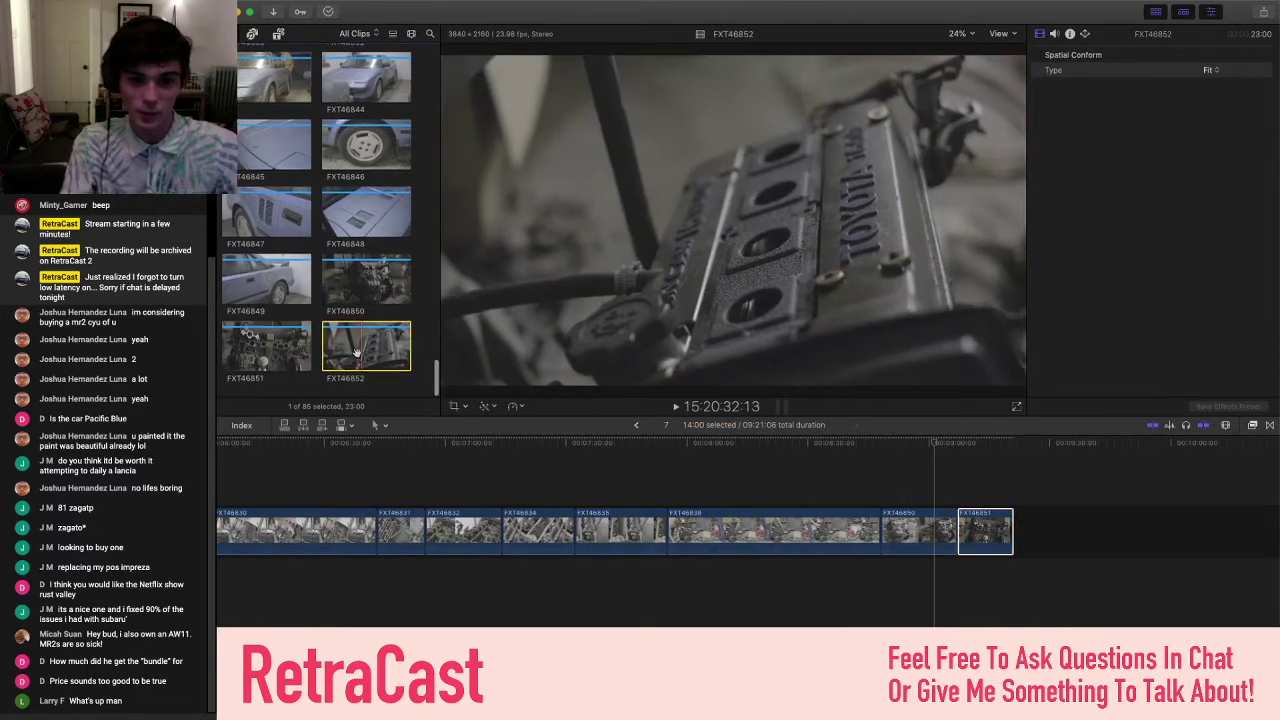
drag(357, 357, 1065, 537)
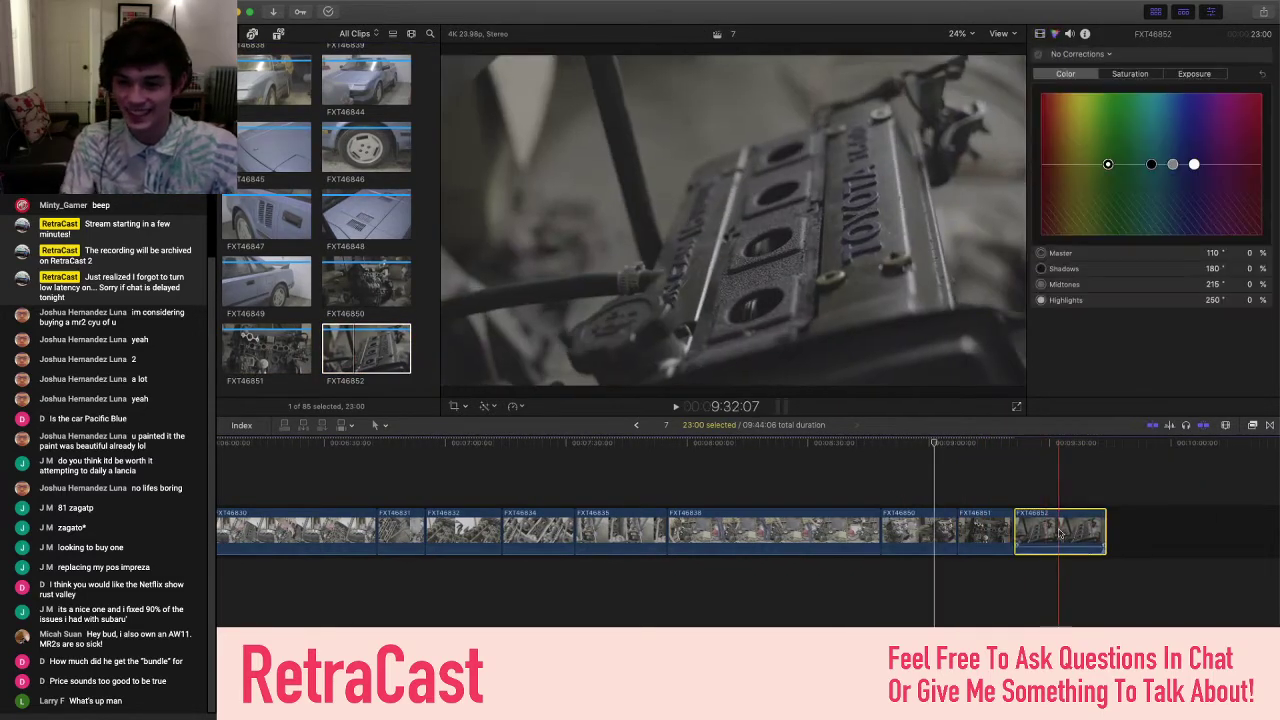
key(super+shift+v)
key(Return)
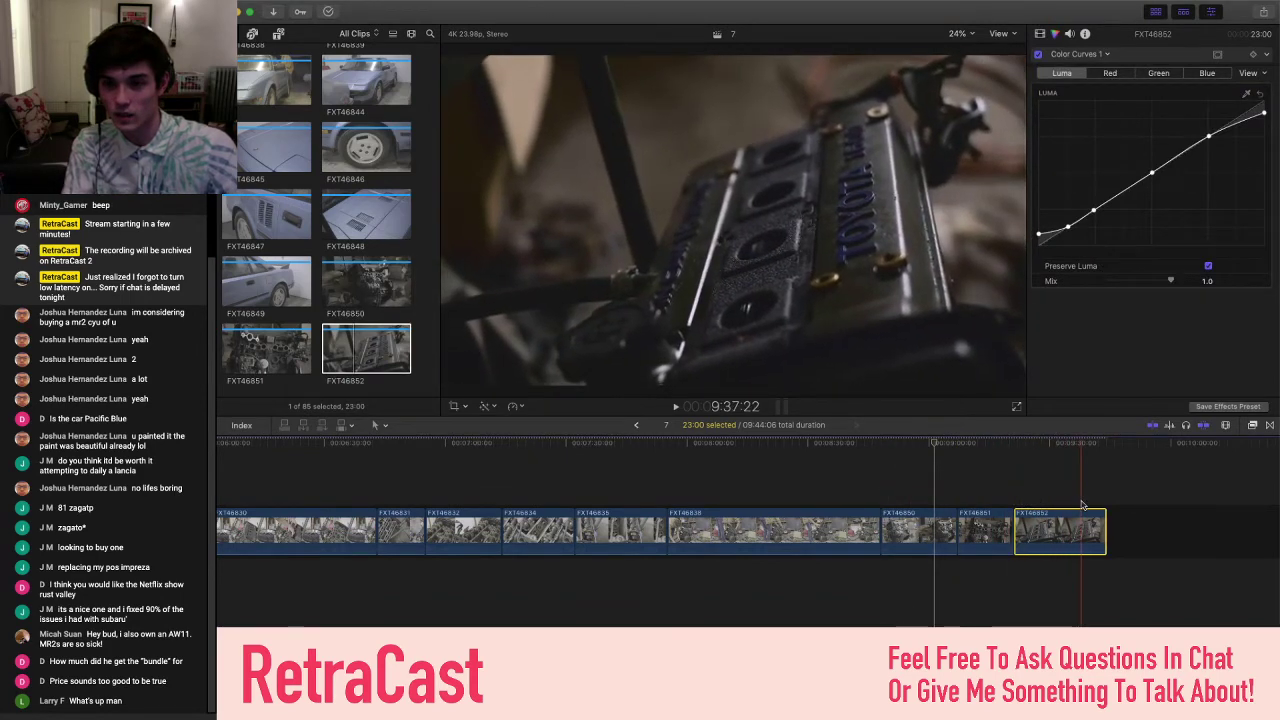
- Look through the source clips from FXT46852 back to the car footage around FXT46764 for further usable shots
click(350, 324)
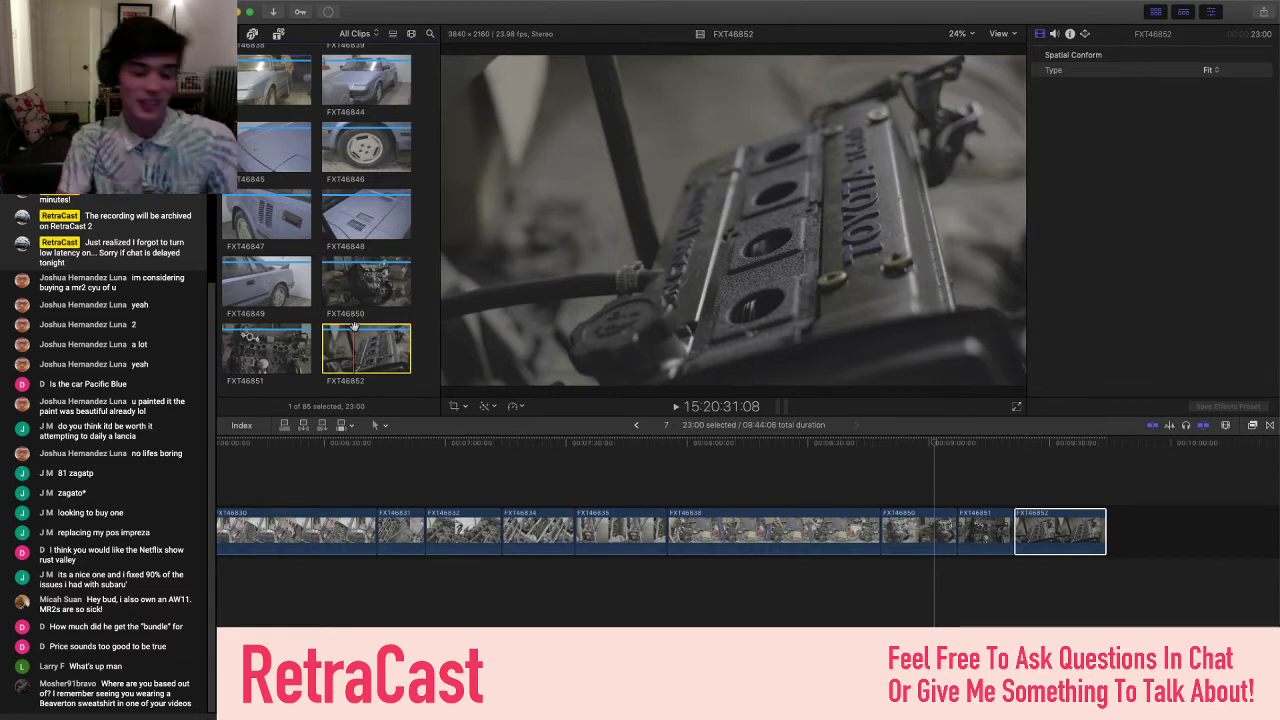
click(425, 325)
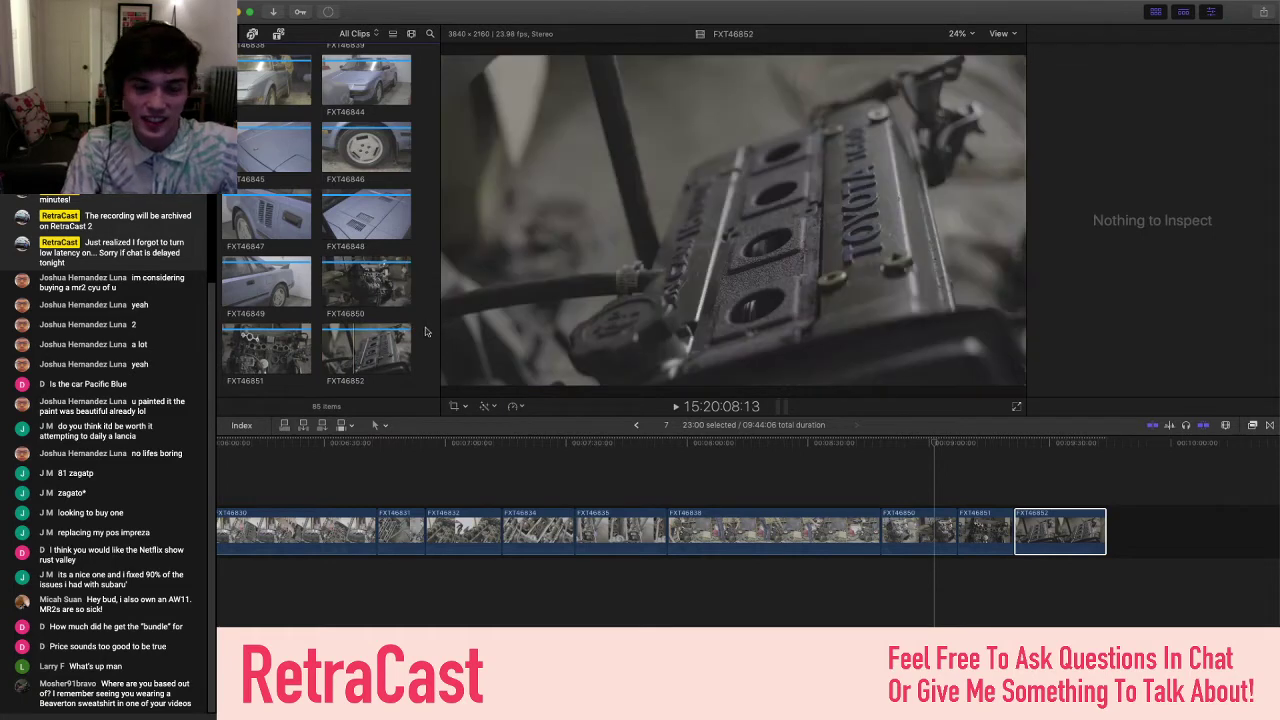
scroll(422, 332, down, 3)
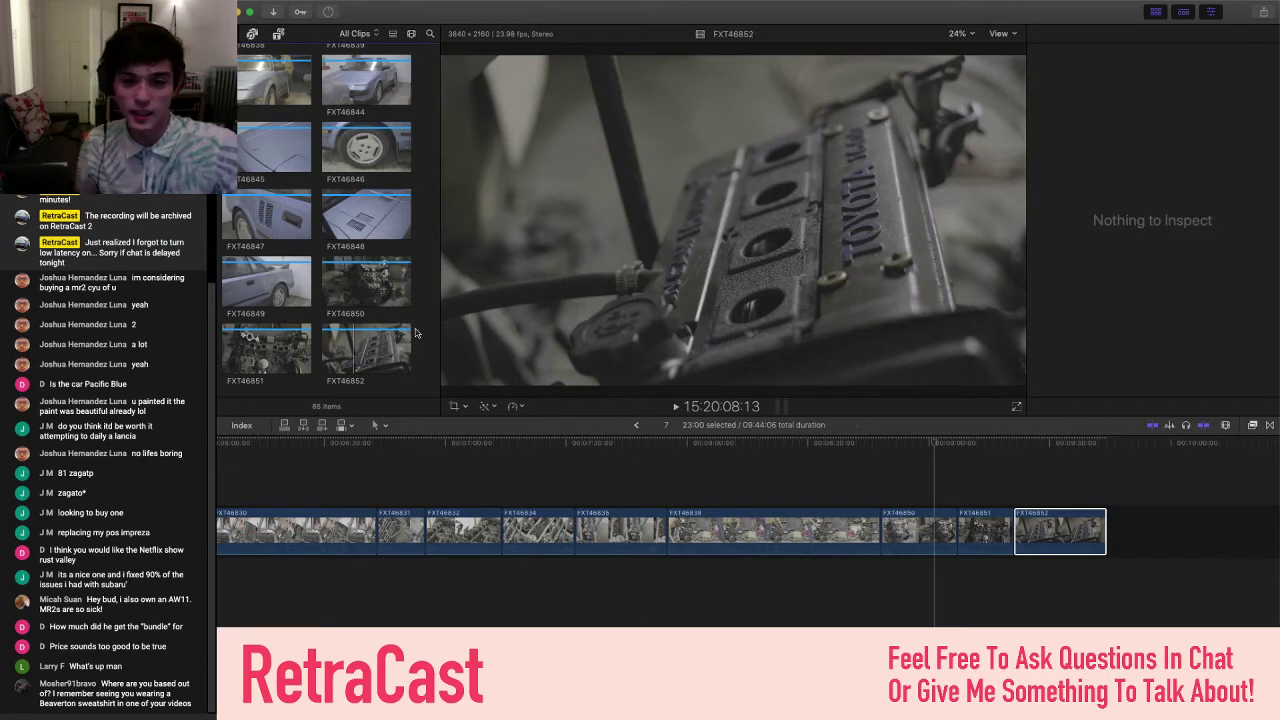
scroll(416, 333, up, 5)
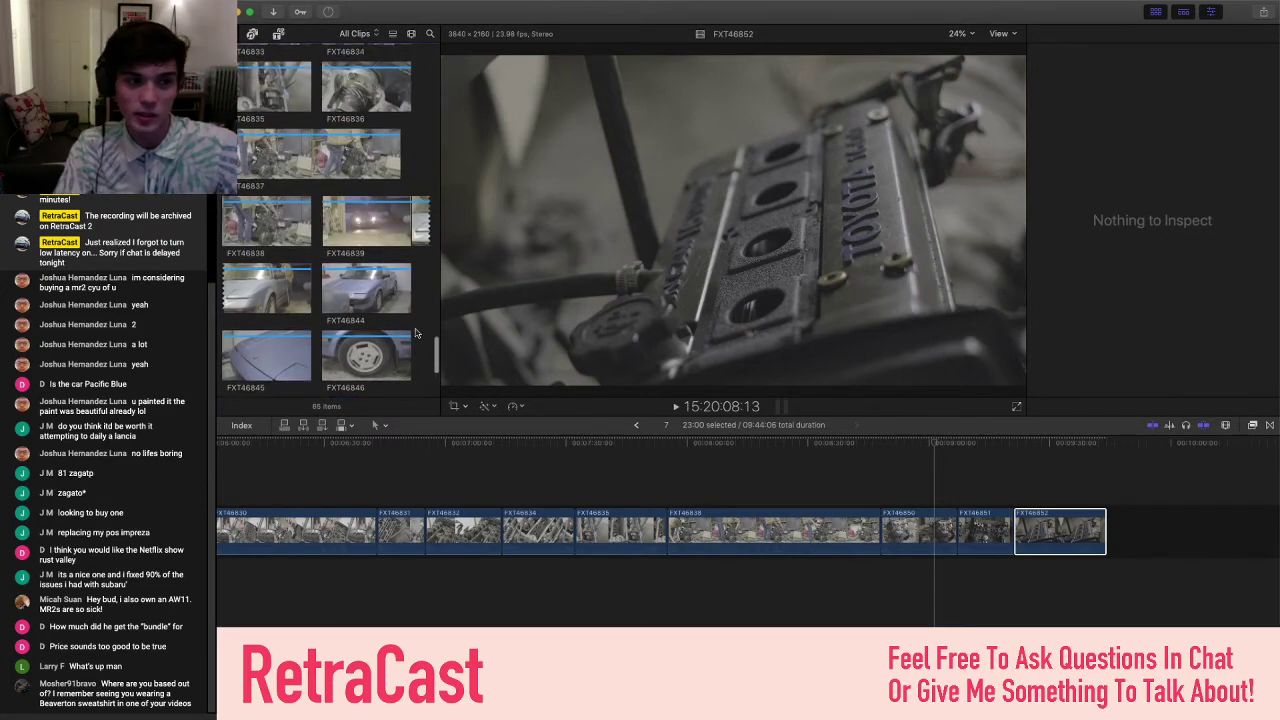
scroll(416, 333, up, 2)
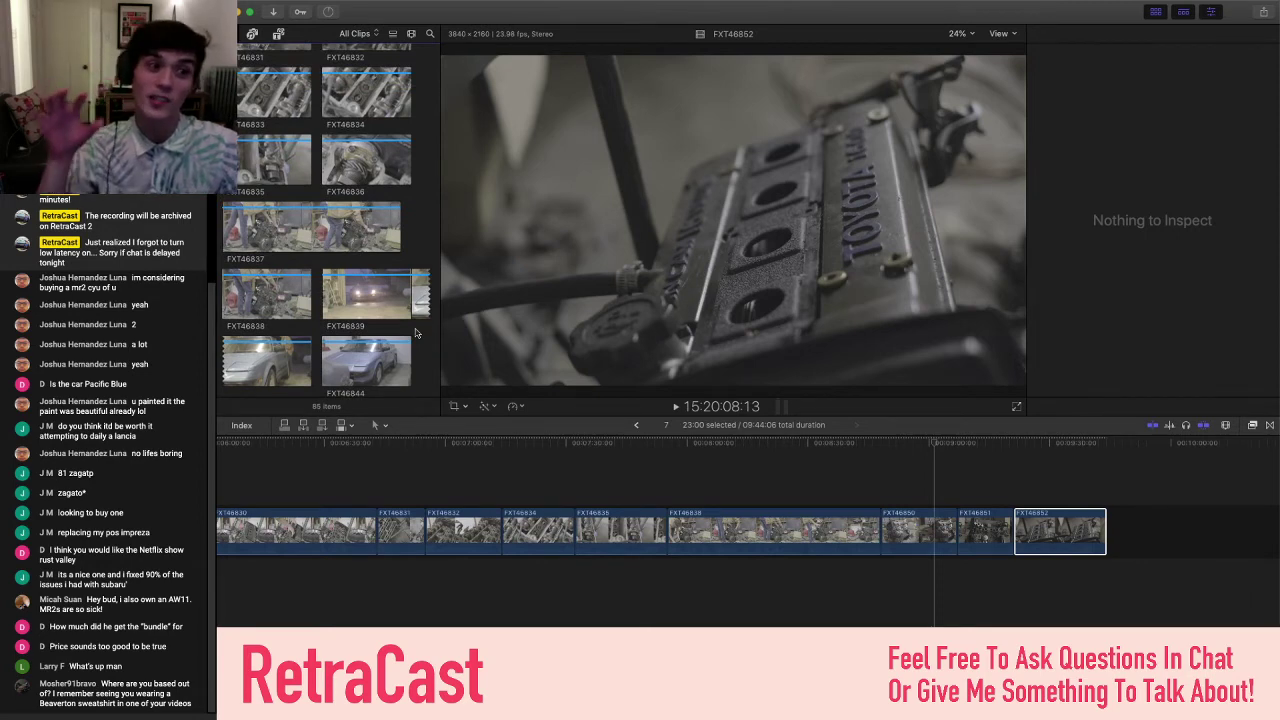
scroll(416, 333, down, 5)
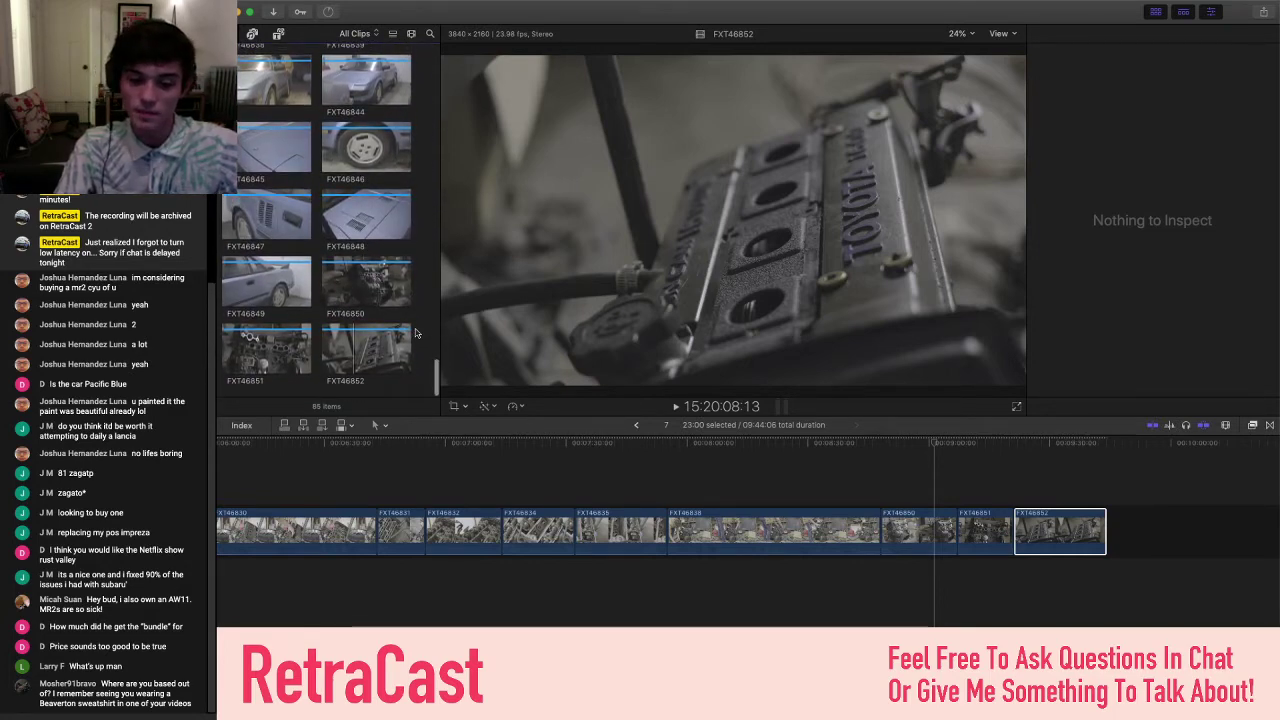
scroll(416, 333, up, 3)
scroll(416, 333, down, 3)
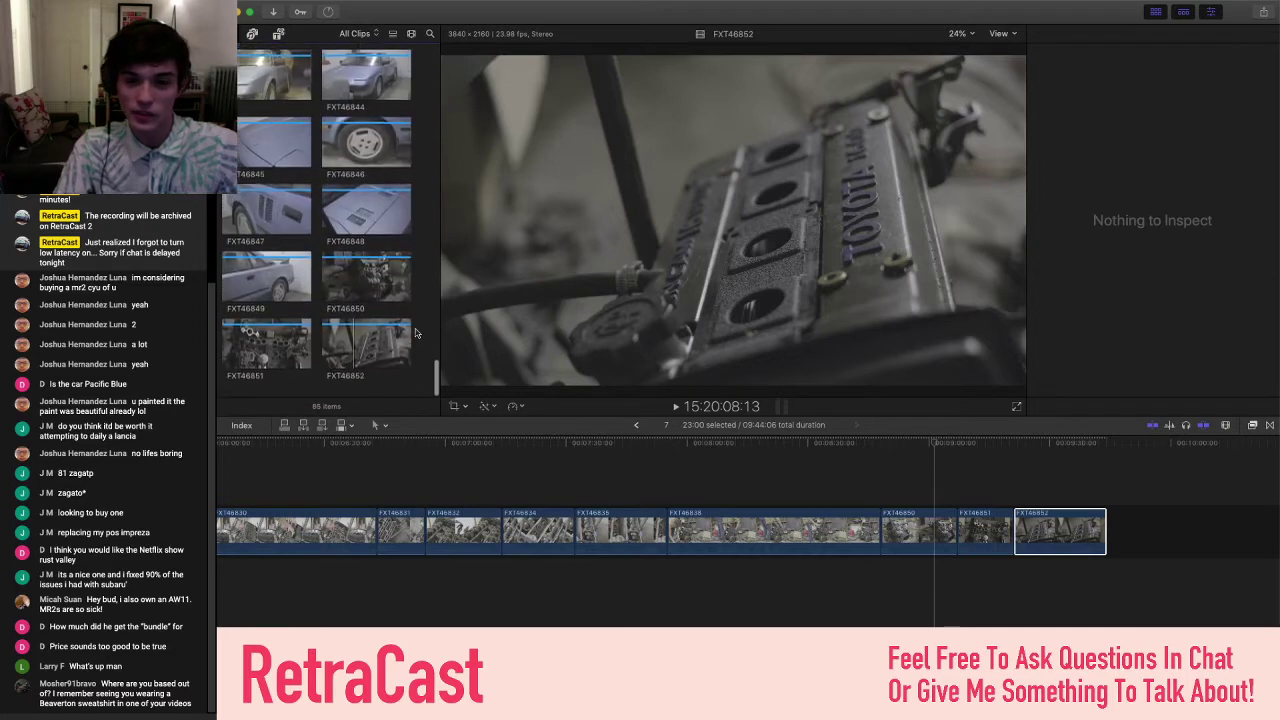
scroll(416, 333, up, 3)
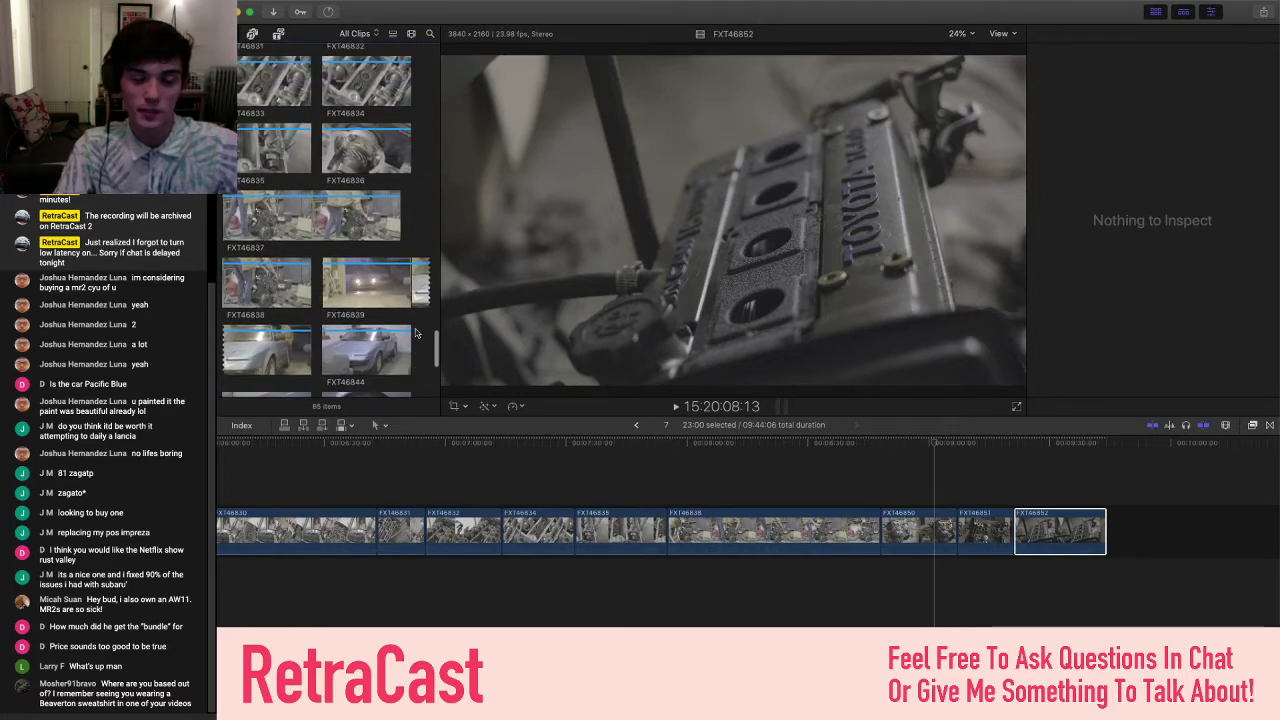
scroll(416, 333, up, 6)
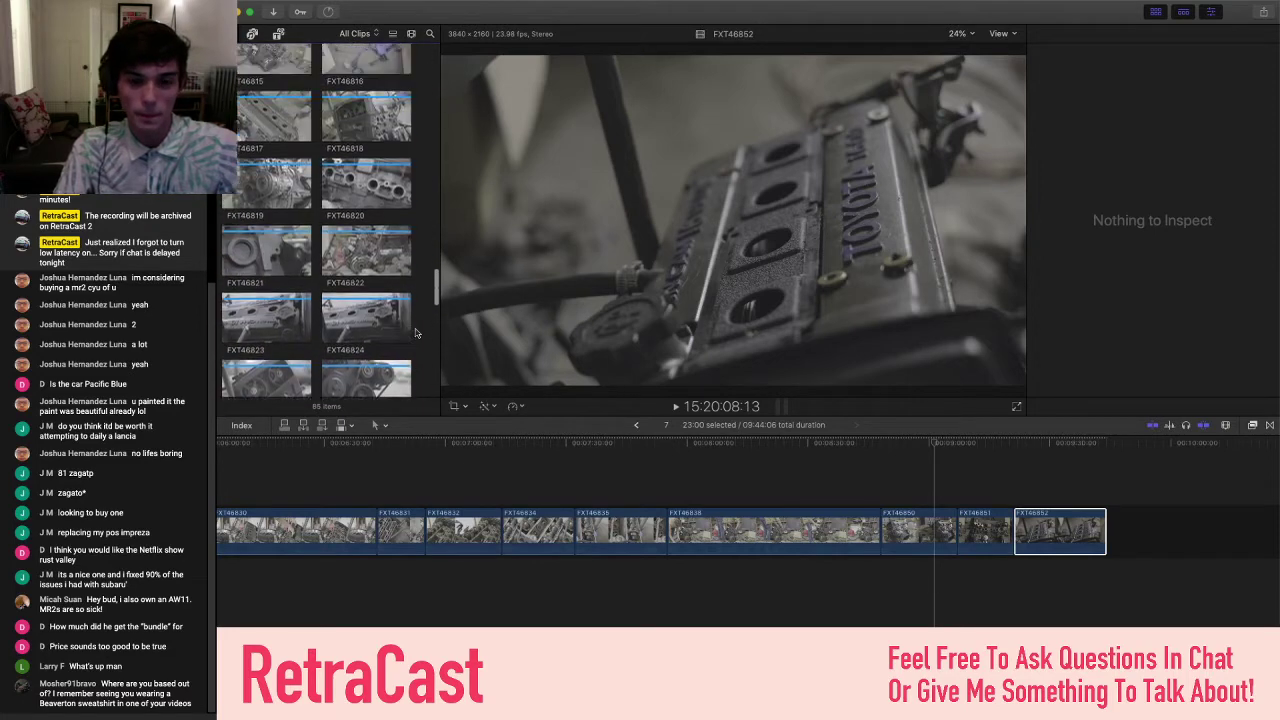
scroll(416, 333, up, 15)
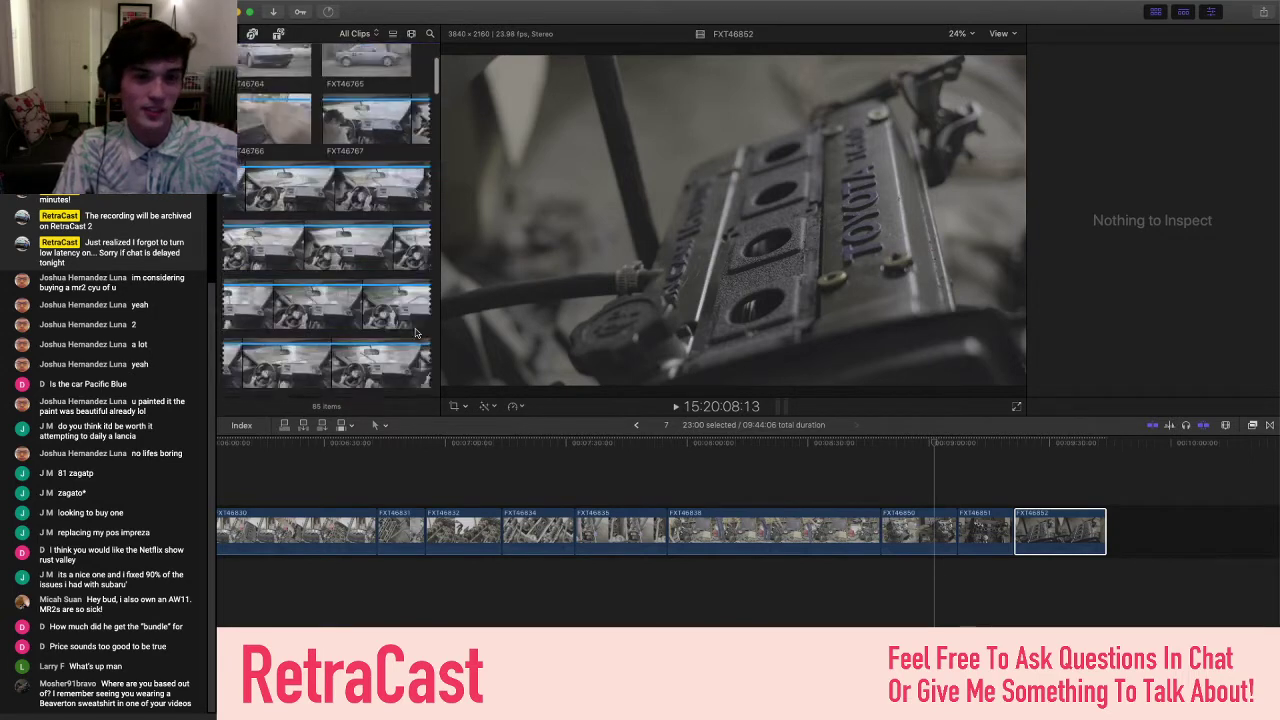
scroll(416, 333, down, 5)
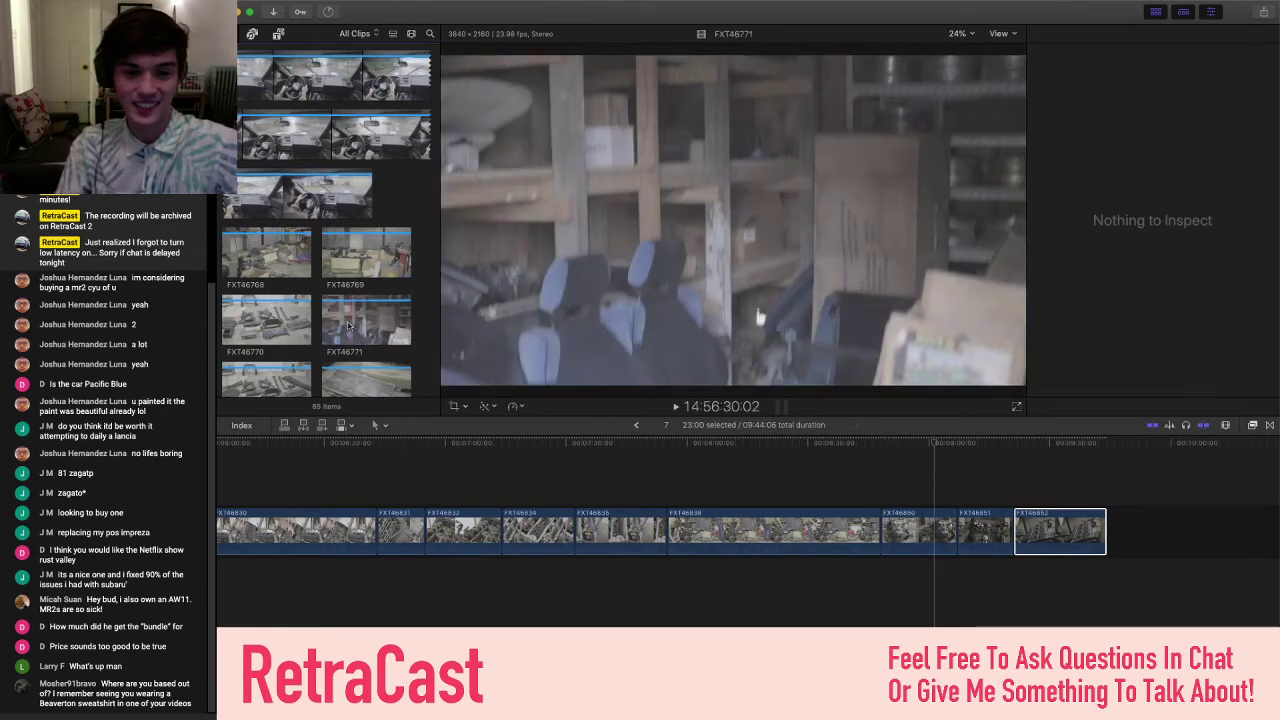
- Check the graded timeline clips from FXT46852 back to FXT46824, and examine the source clips around FXT46785 to FXT46812
click(1090, 527)
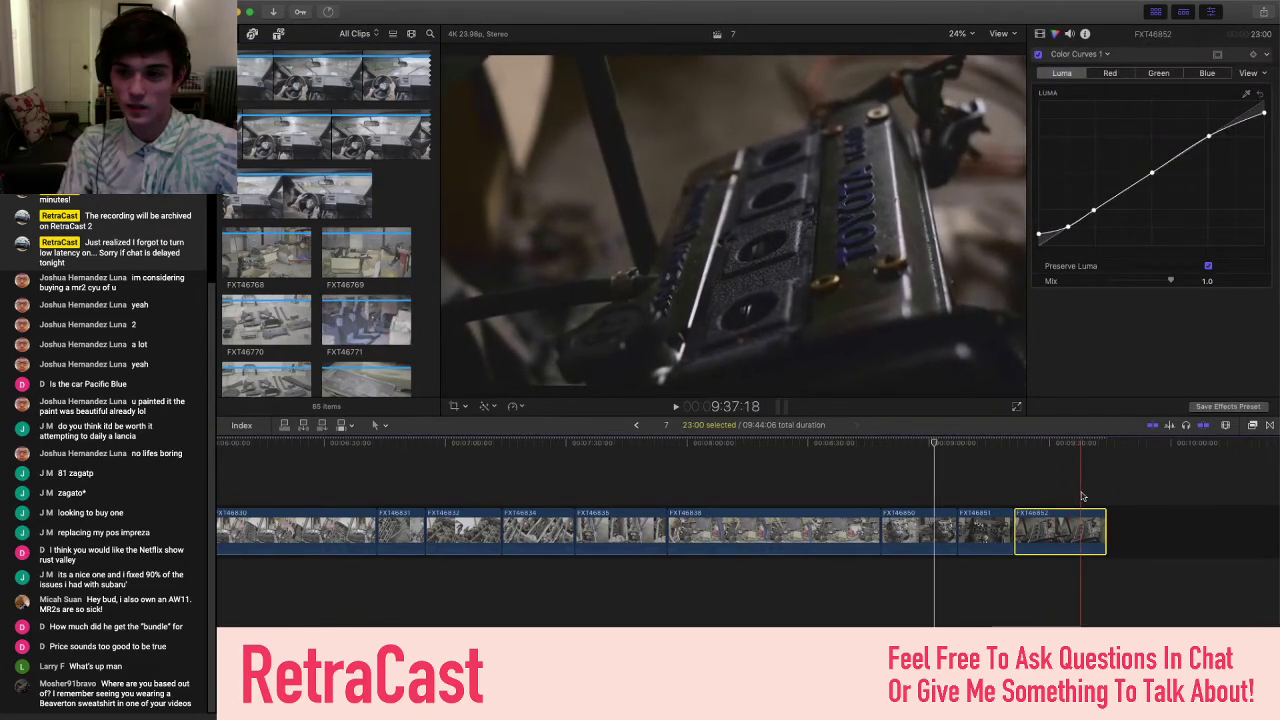
scroll(1093, 497, right, 3)
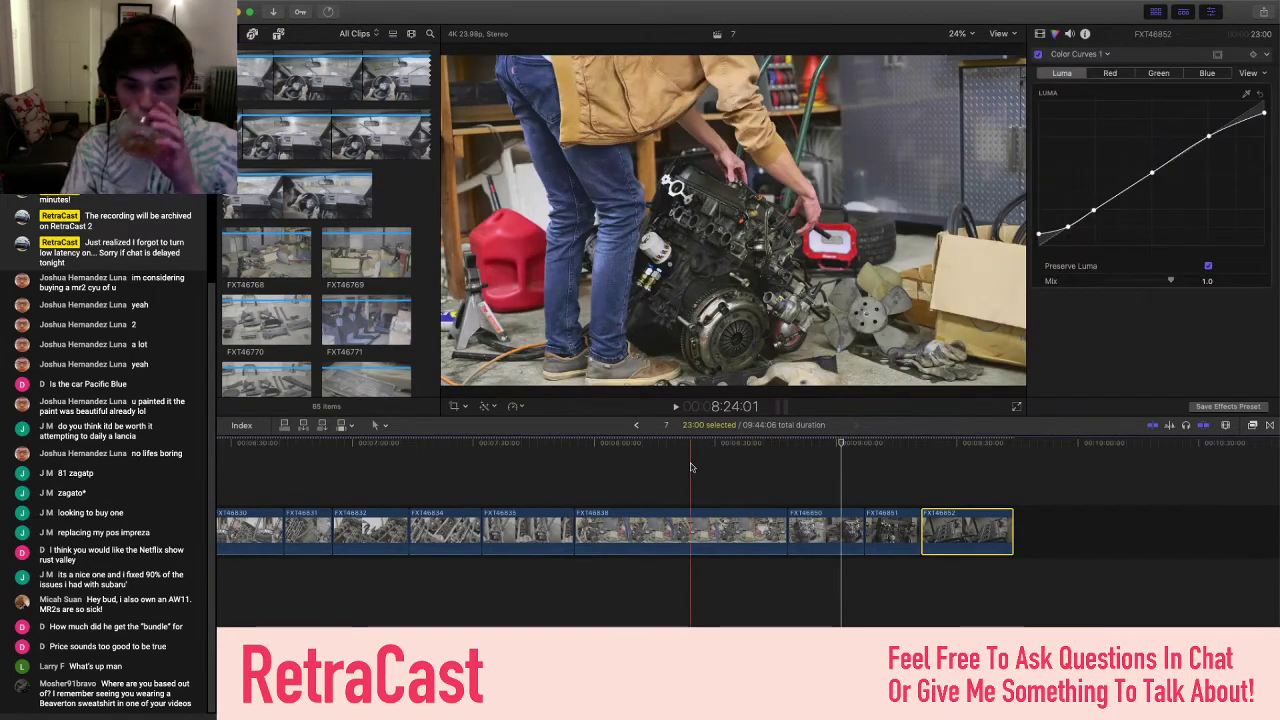
scroll(660, 471, left, 3)
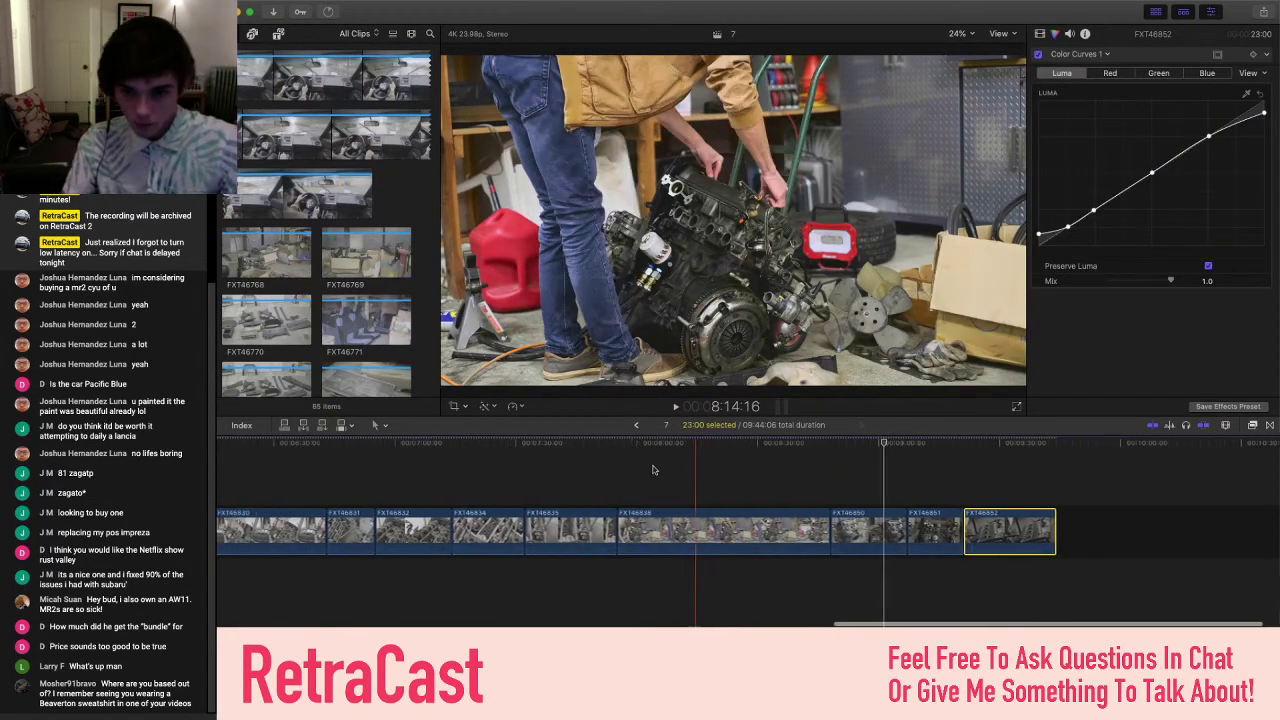
scroll(667, 473, left, 3)
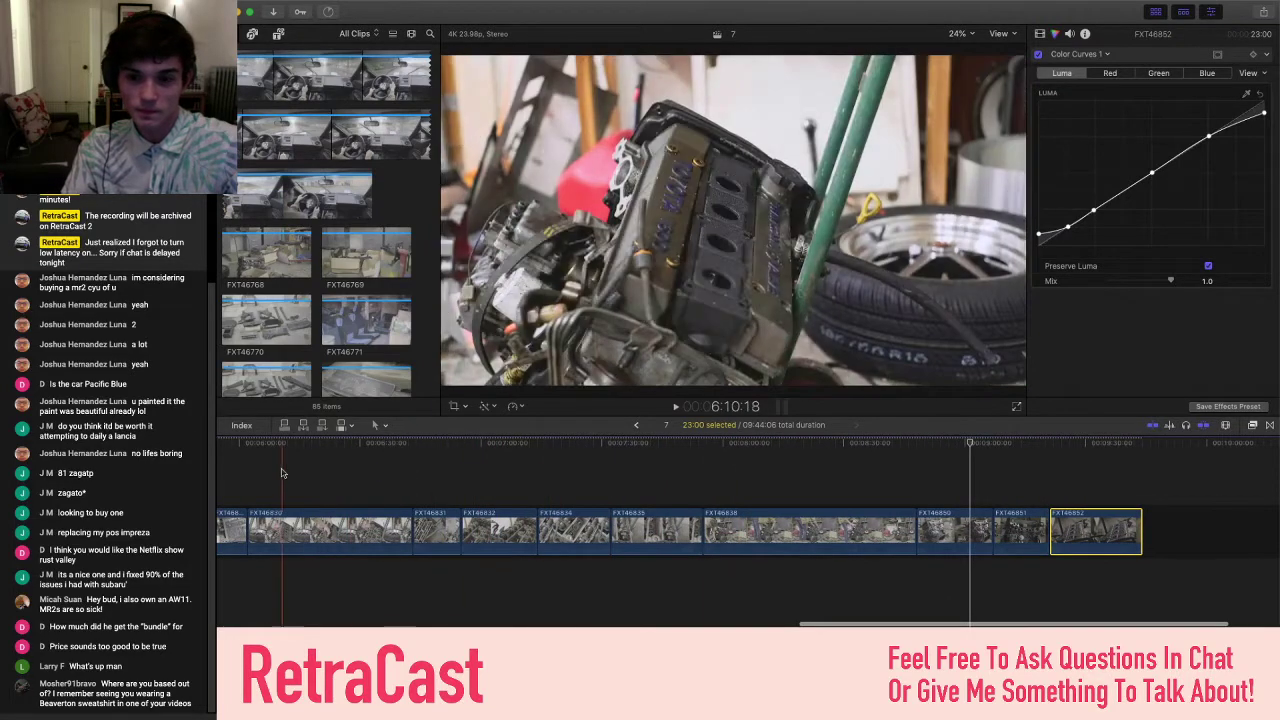
scroll(282, 473, left, 5)
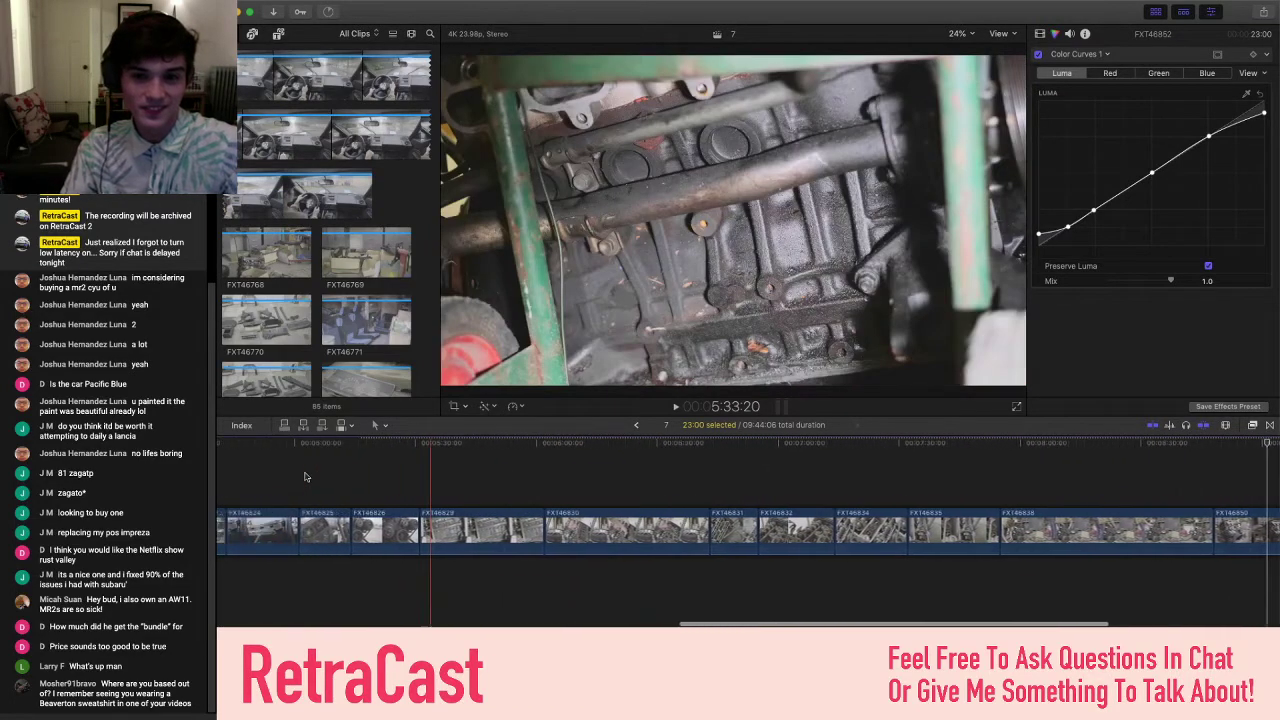
click(509, 468)
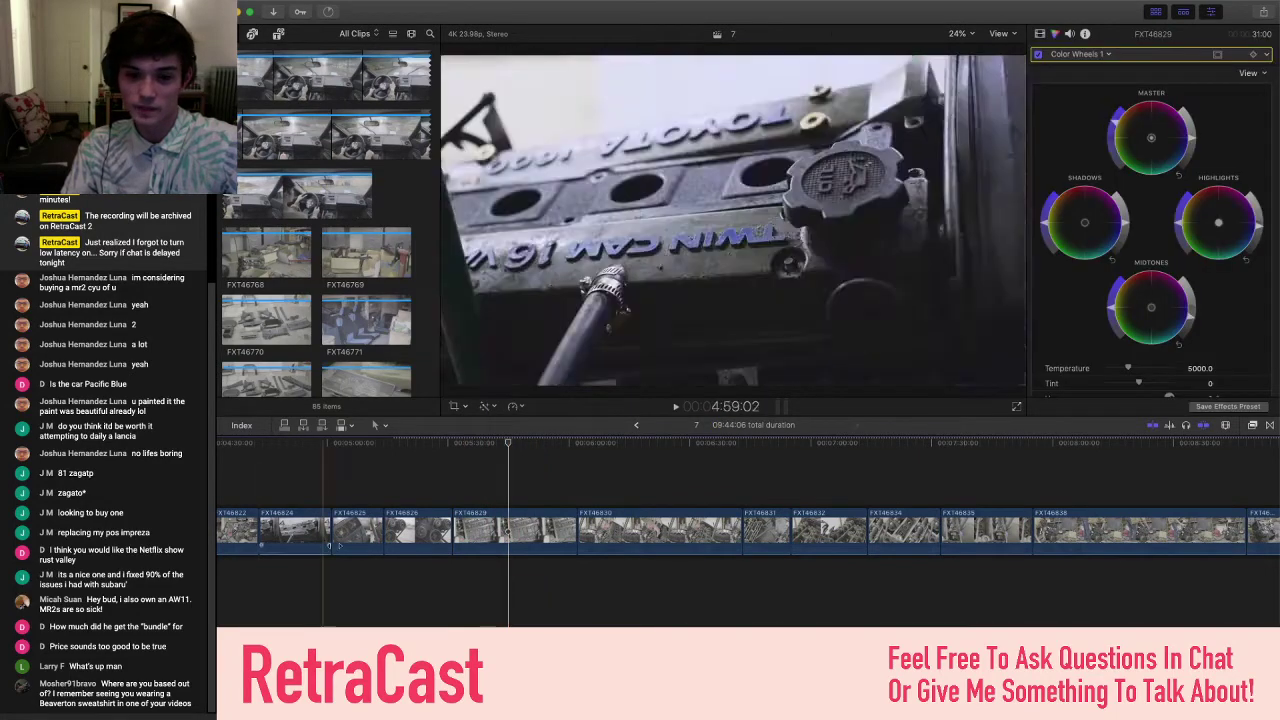
scroll(358, 362, down, 10)
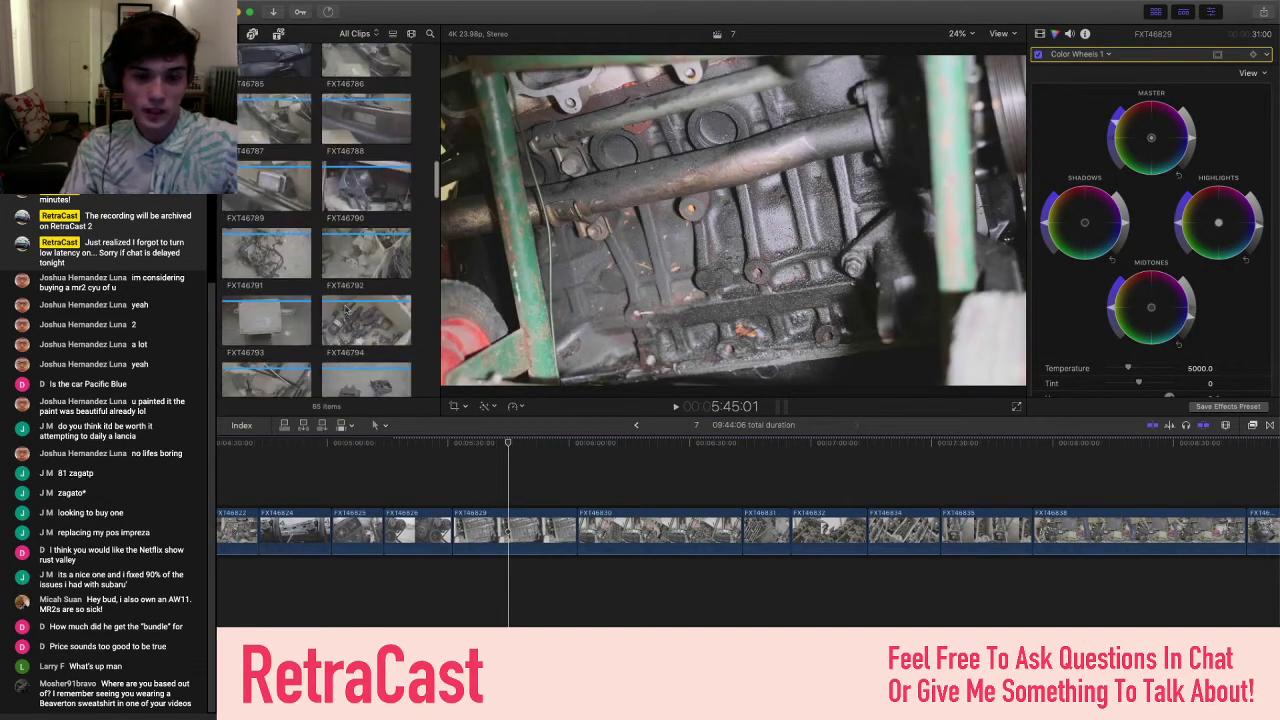
scroll(344, 310, down, 3)
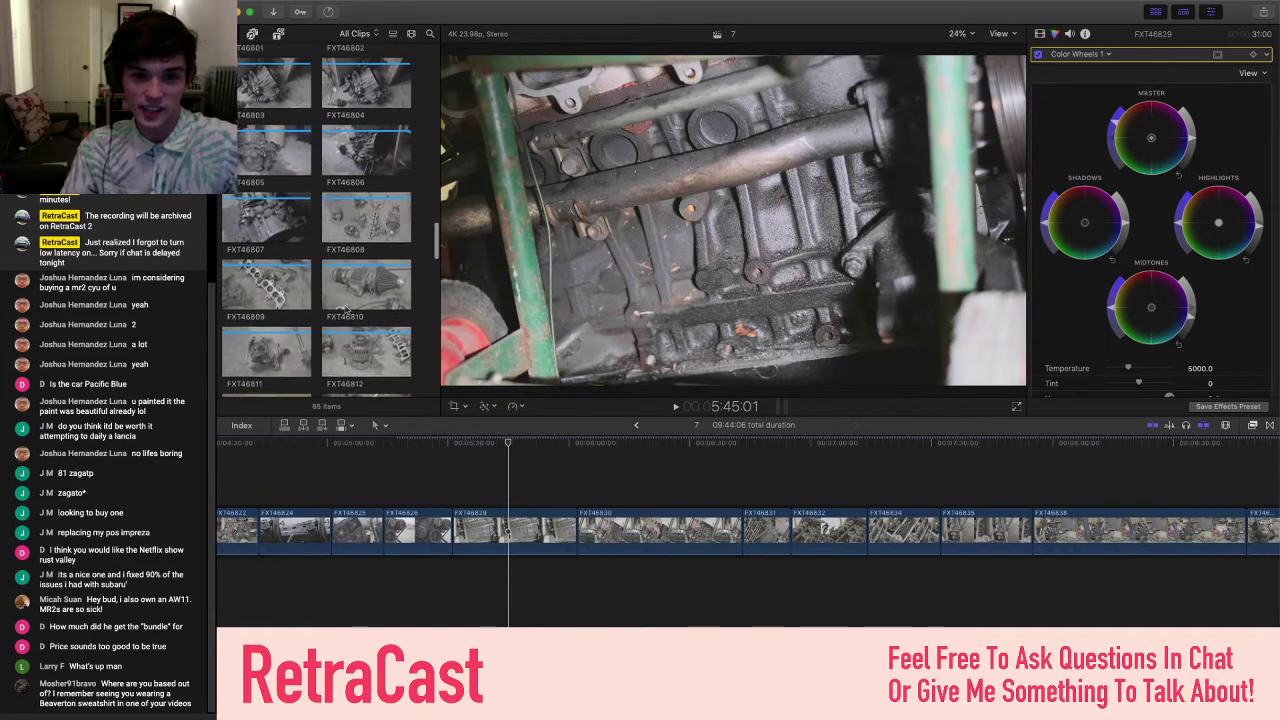
click(273, 183)
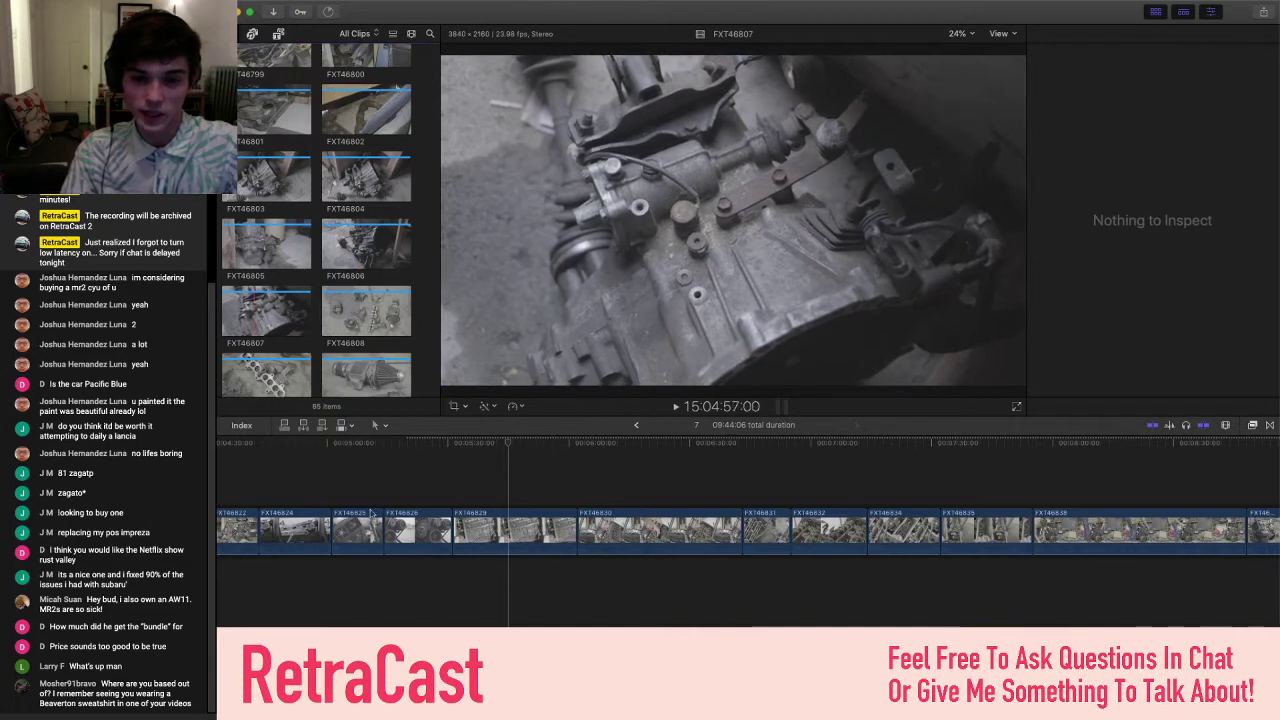
key(super+6)
- Go back to the timeline's first clip FXT46764 and examine the order and grading of the clips up to FXT46815
scroll(436, 578, left, 5)
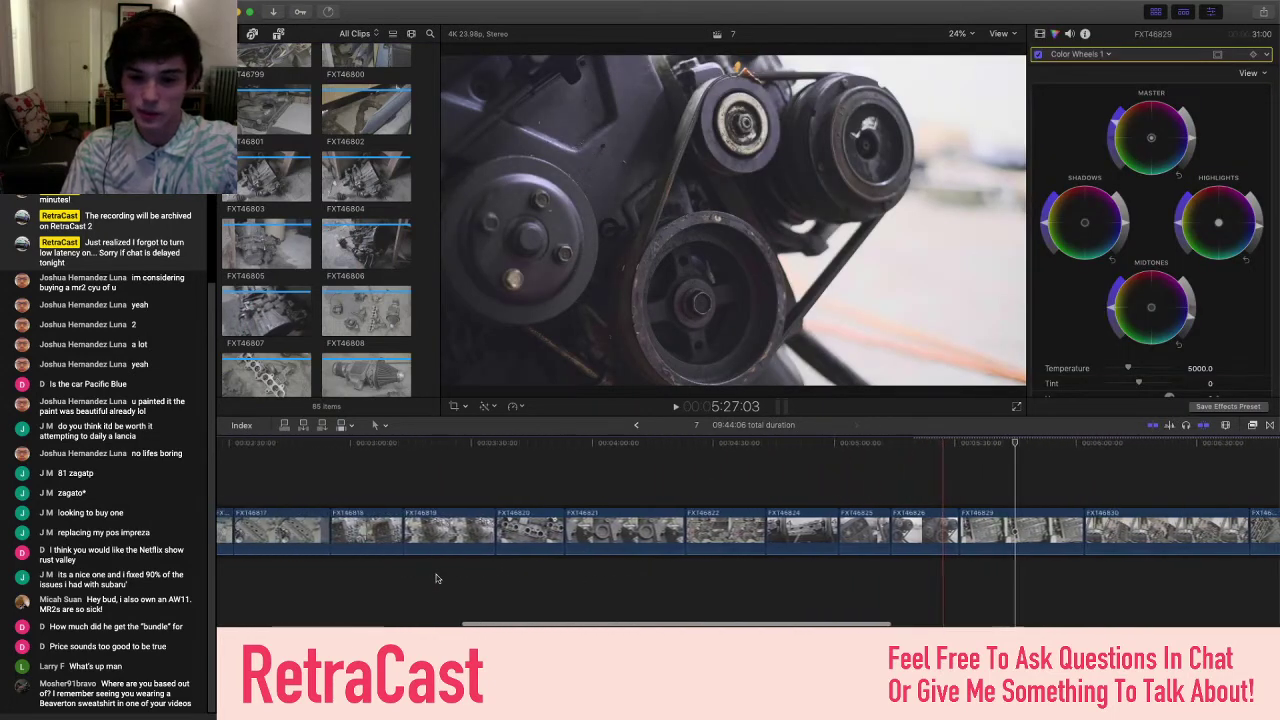
scroll(436, 578, left, 5)
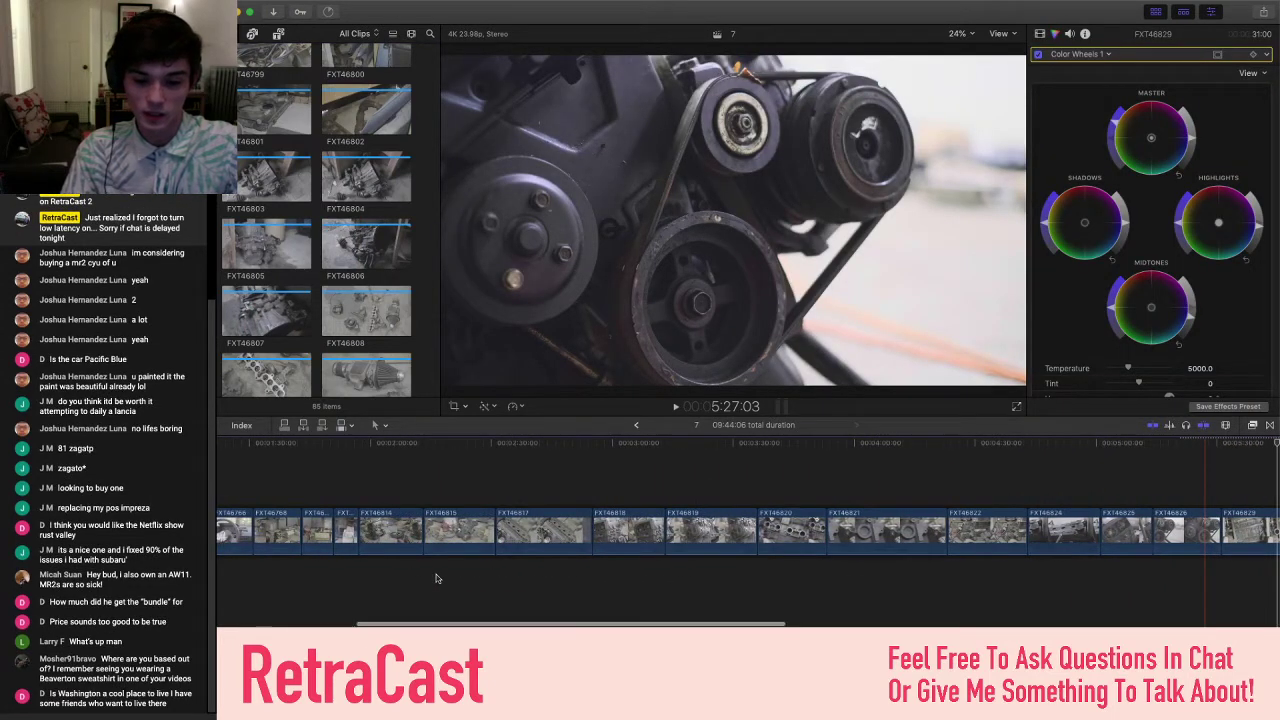
scroll(436, 578, left, 5)
scroll(436, 578, left, 5)
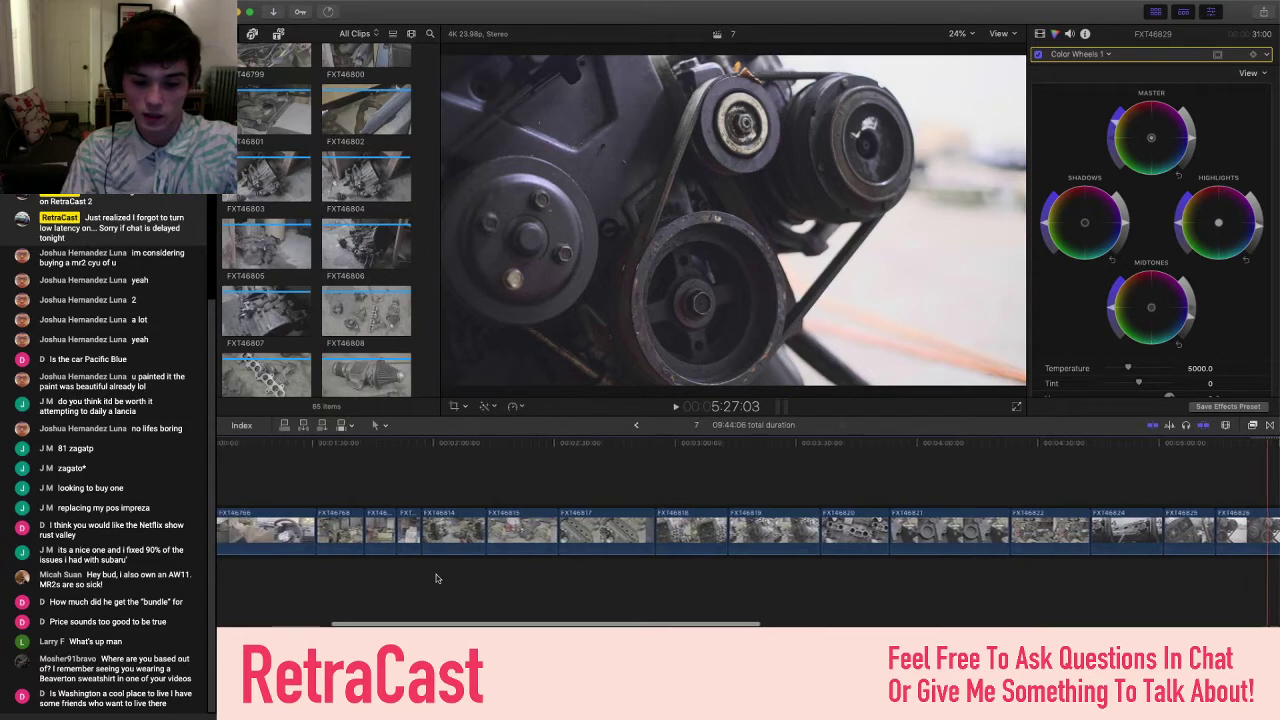
scroll(436, 578, left, 2)
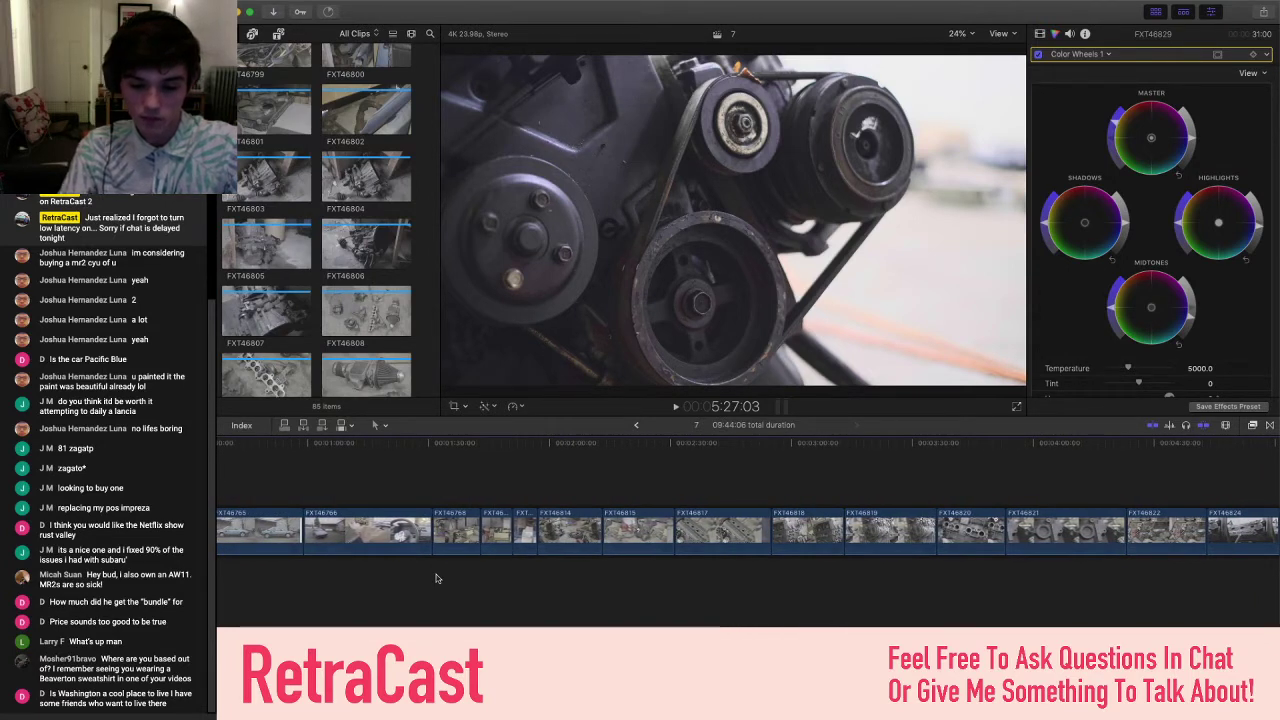
scroll(436, 578, left, 5)
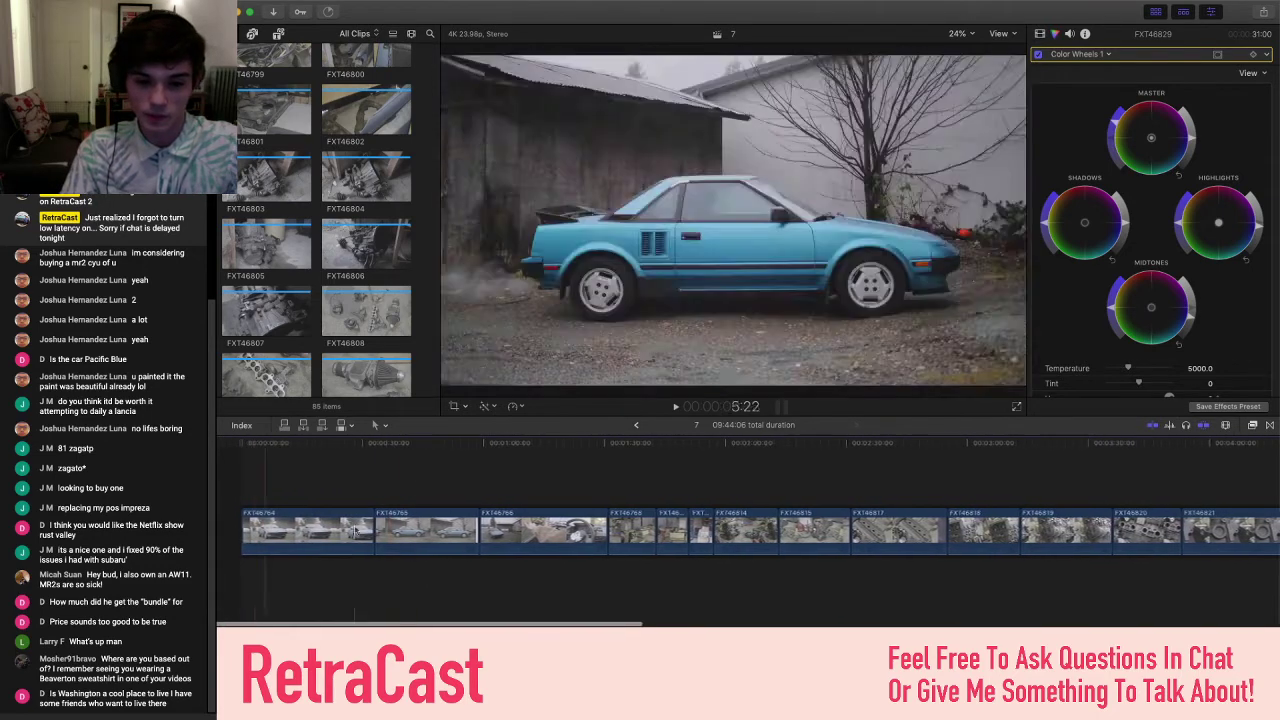
click(672, 450)
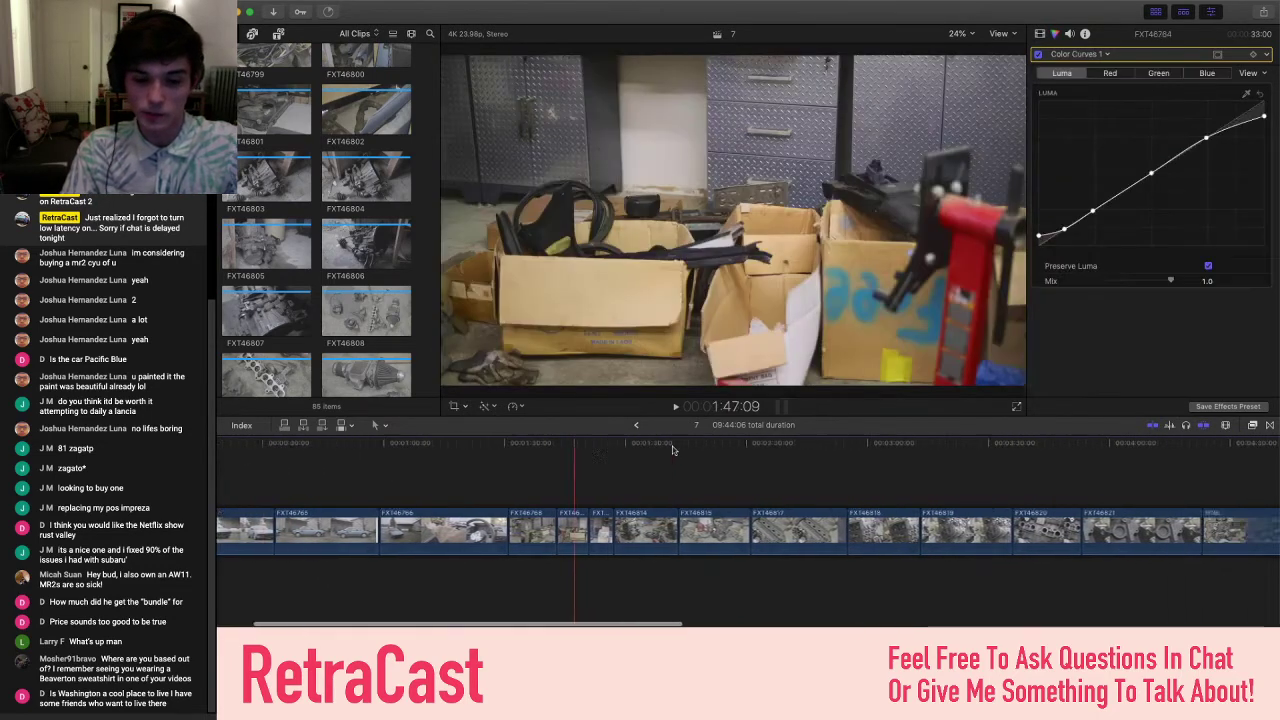
scroll(672, 450, right, 2)
scroll(672, 450, right, 3)
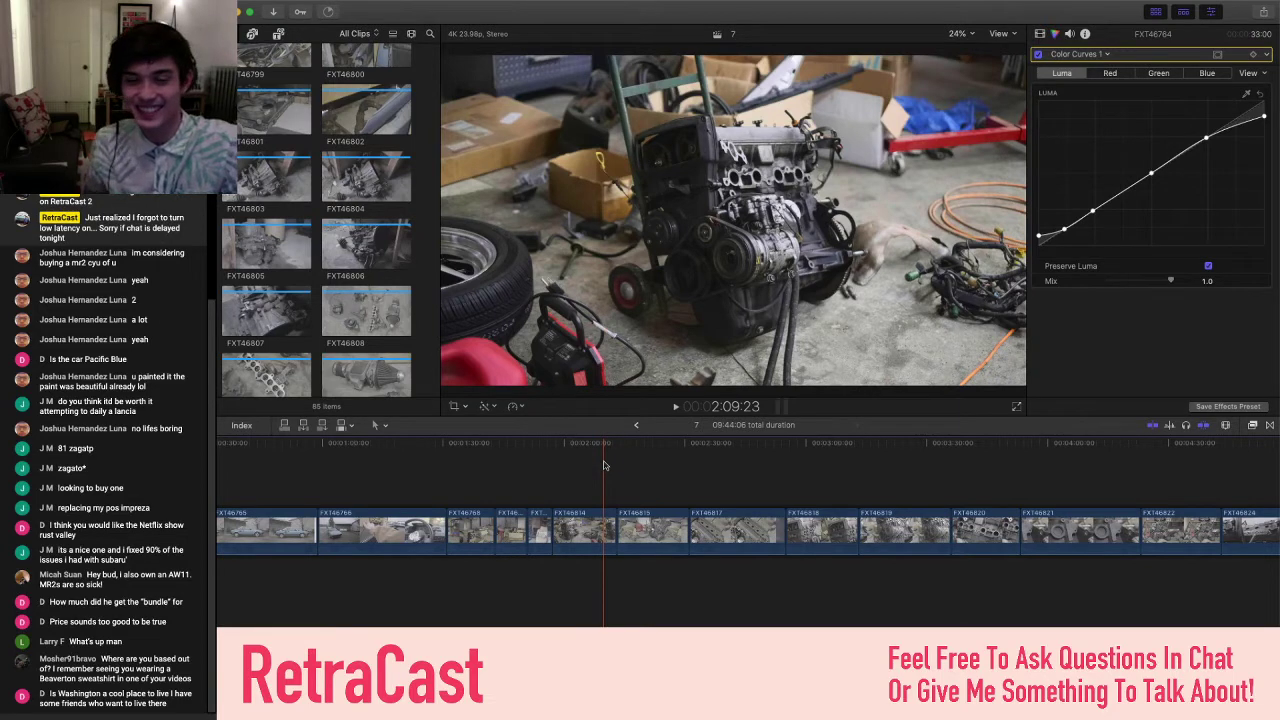
- Review the order and grading of the timeline clips from FXT46764 to FXT46821
scroll(600, 468, right, 2)
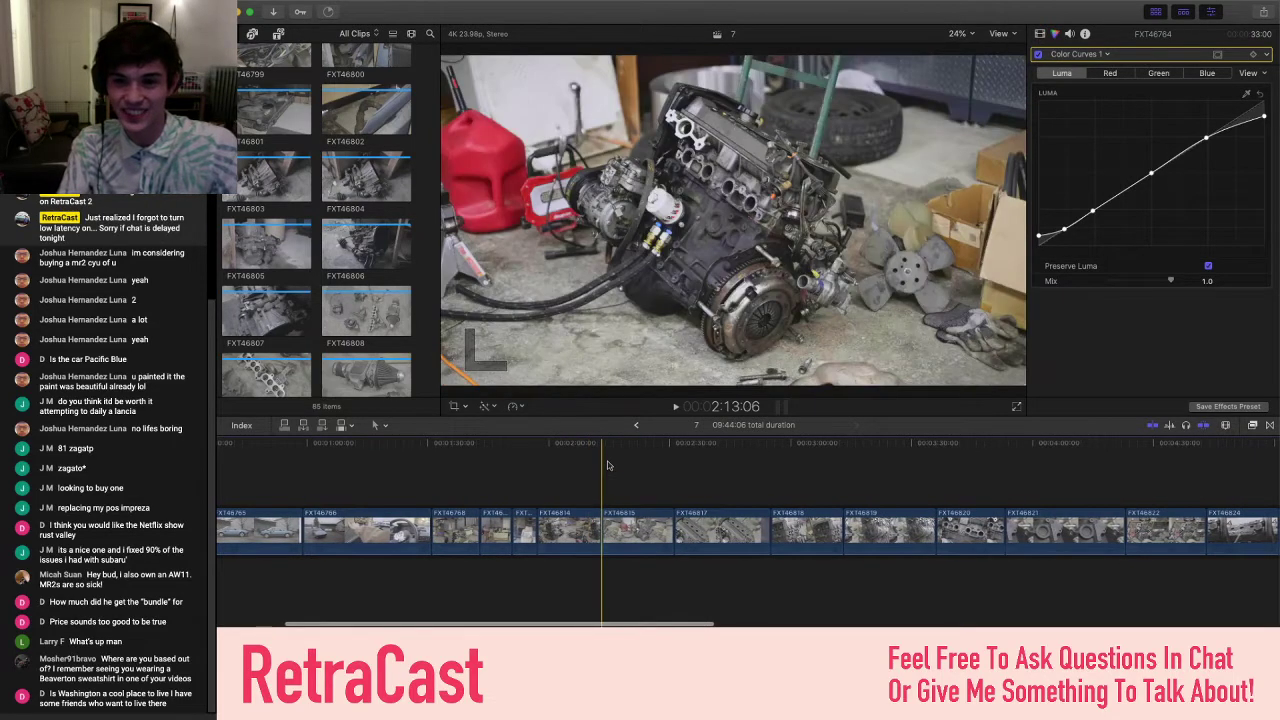
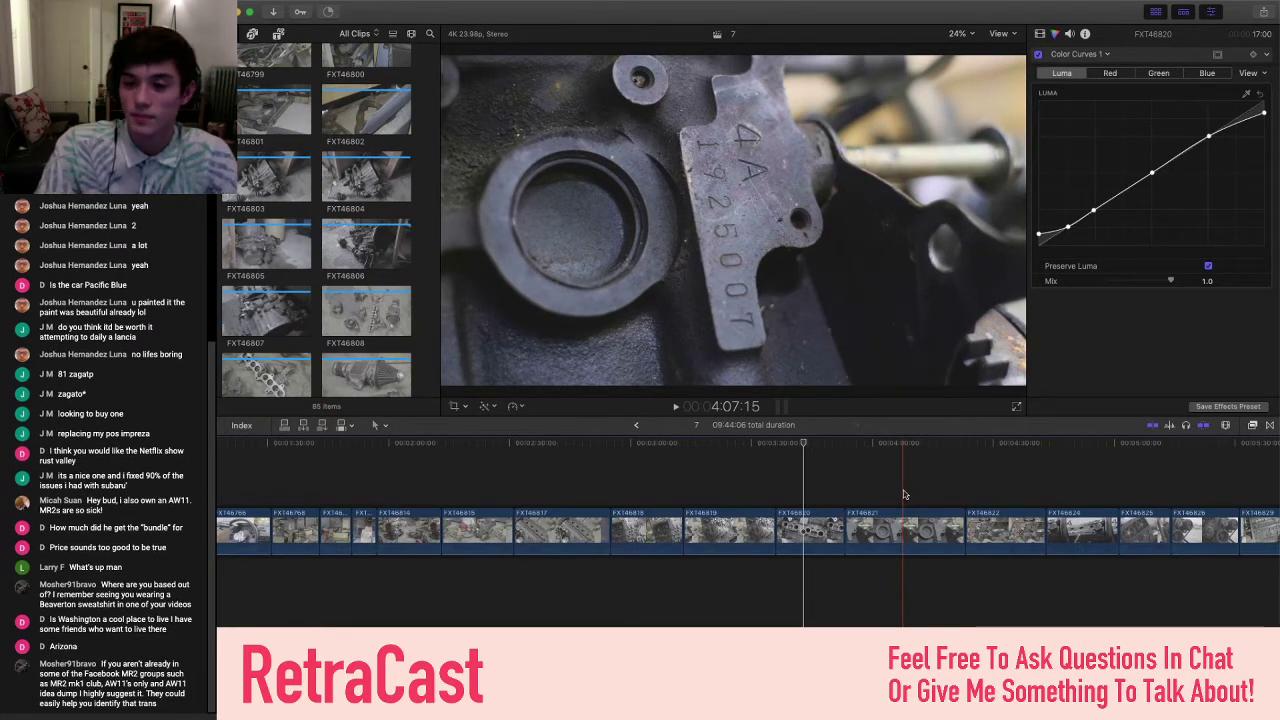
scroll(884, 488, left, 10)
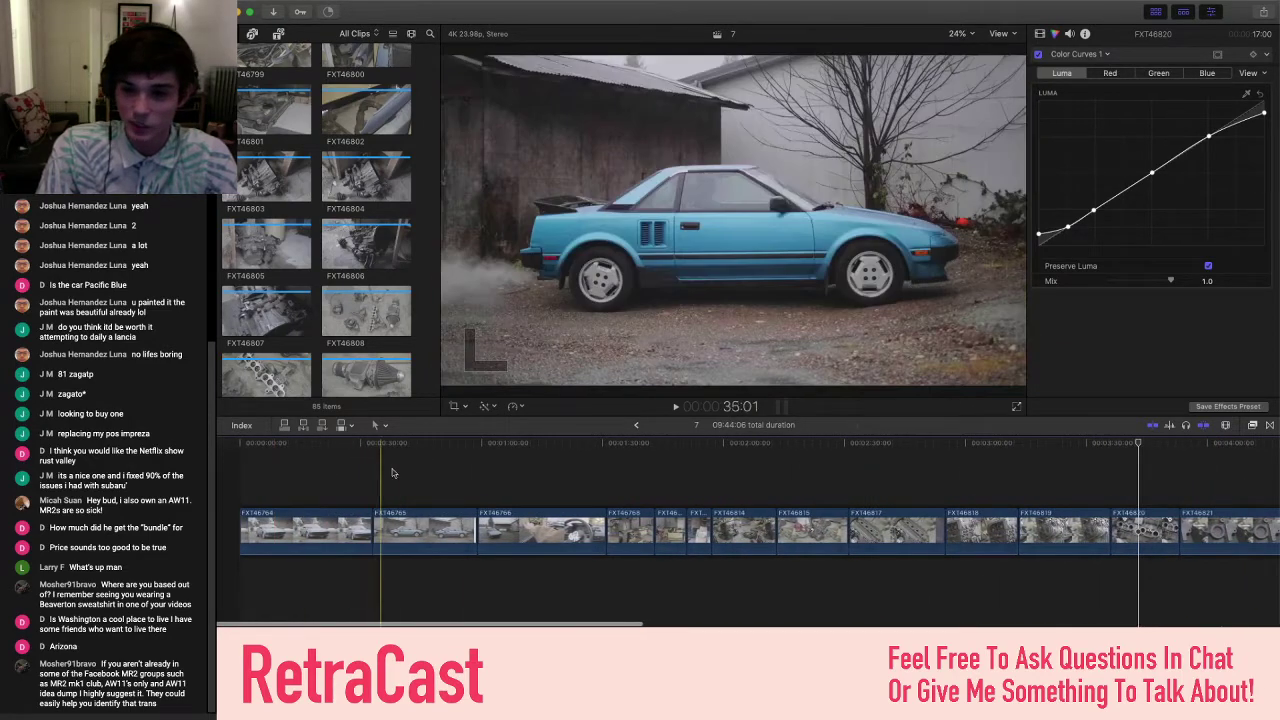
scroll(568, 467, right, 2)
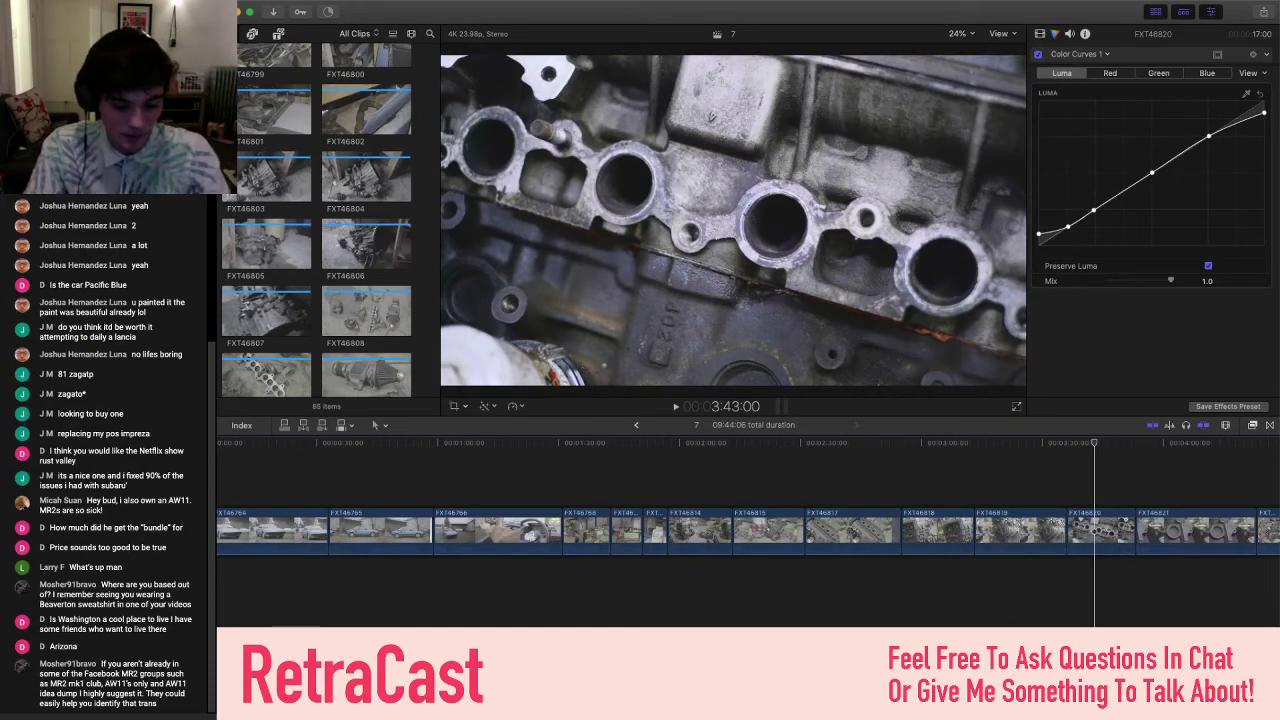
key(super+Tab)
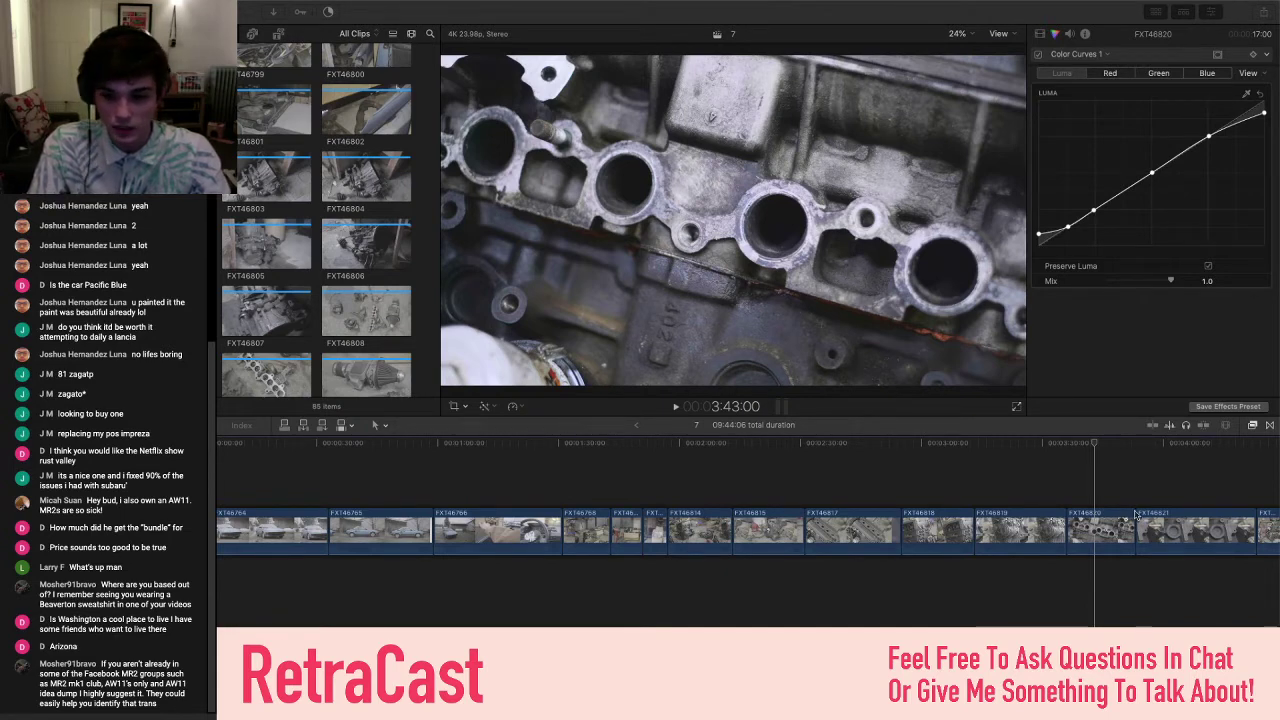
click(1083, 477)
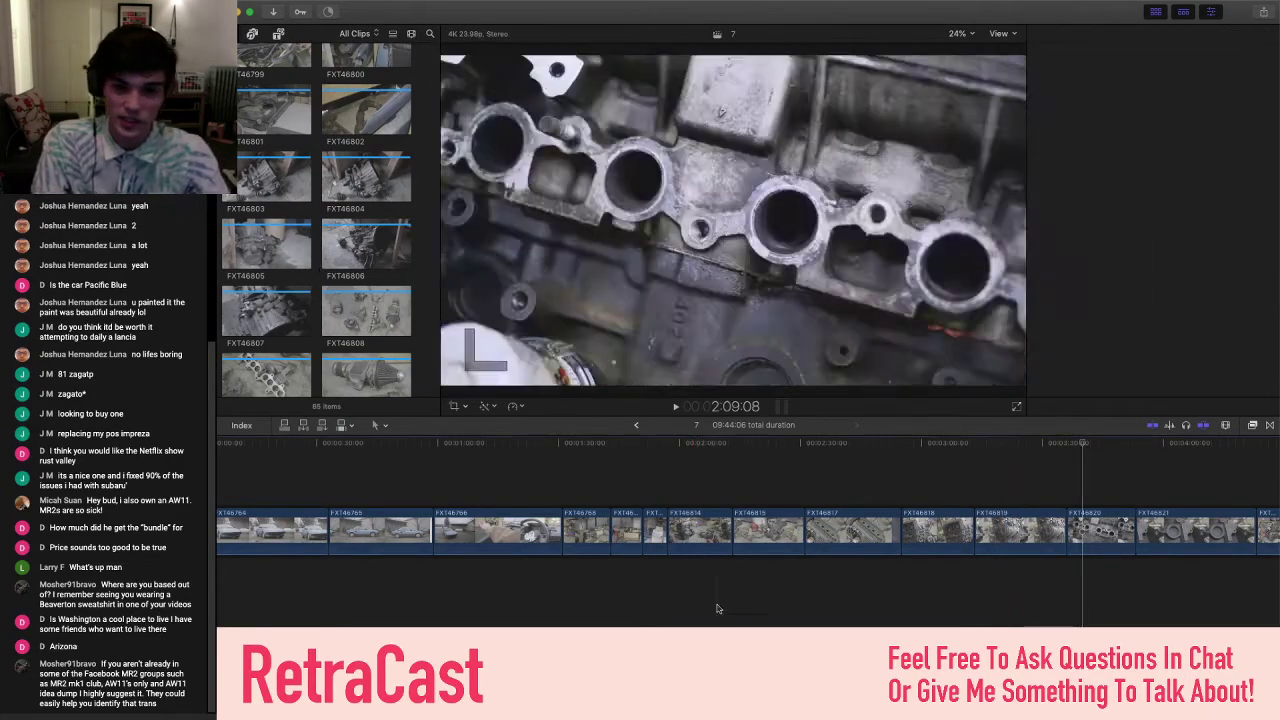
- Look through the source clips from FXT46802 back to FXT46764 for parts shots that fit before FXT46814 on the timeline
scroll(335, 320, up, 5)
scroll(340, 344, up, 5)
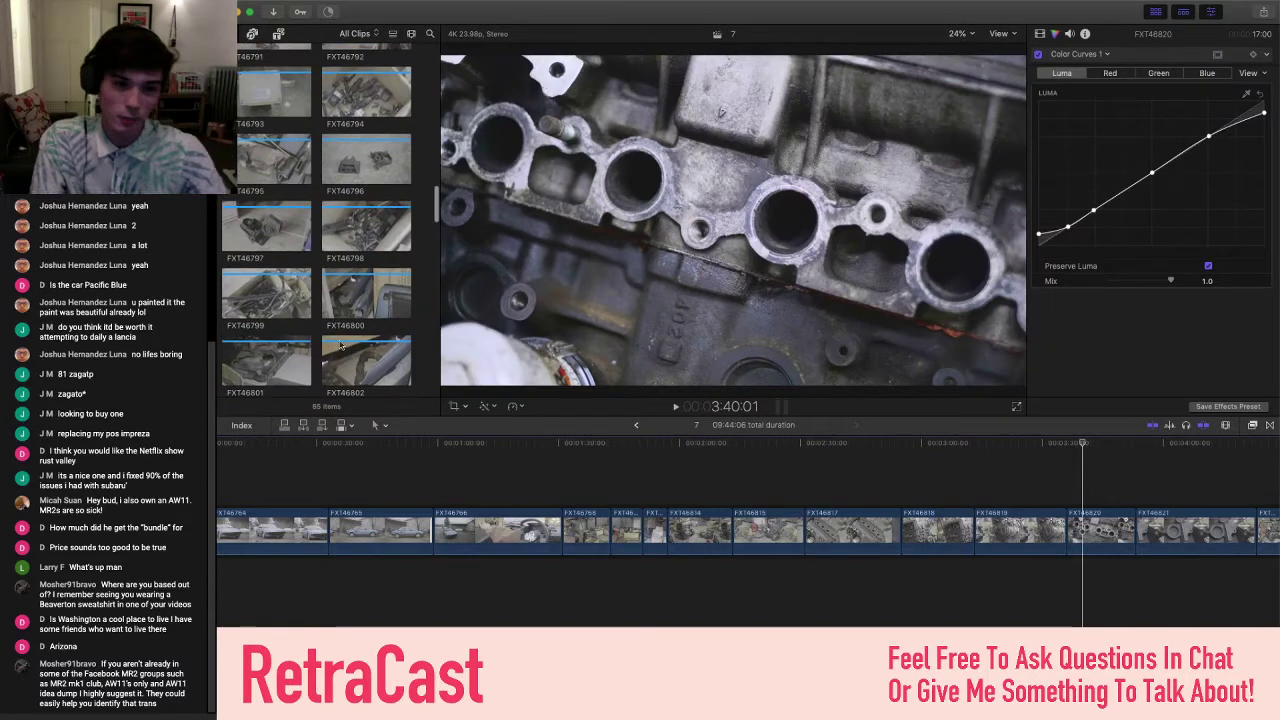
scroll(340, 344, up, 10)
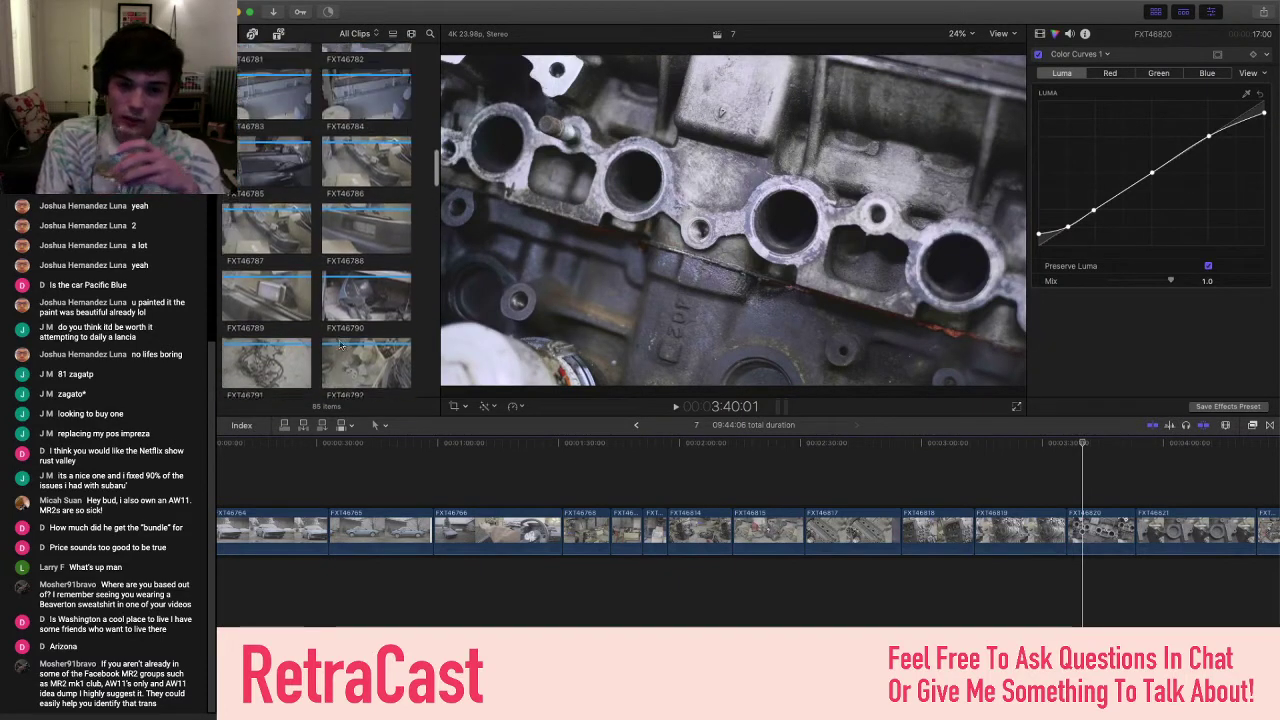
scroll(340, 344, down, 8)
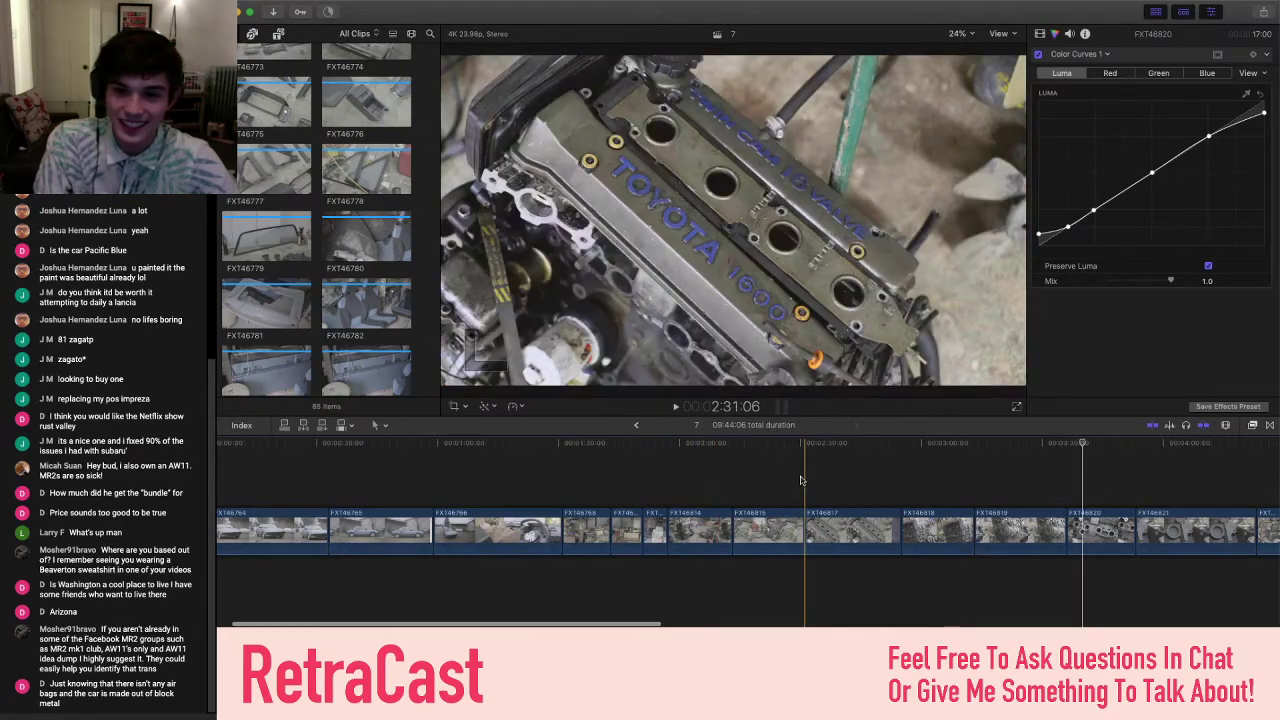
click(668, 480)
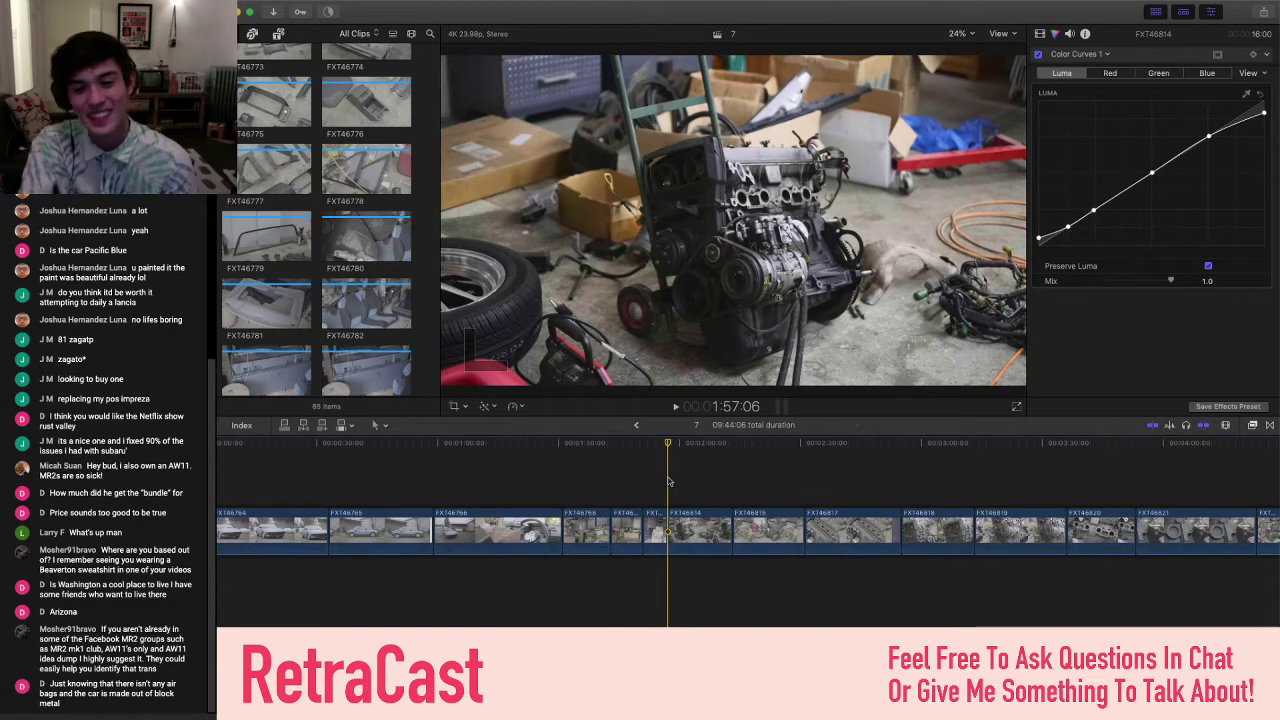
drag(669, 482, 678, 487)
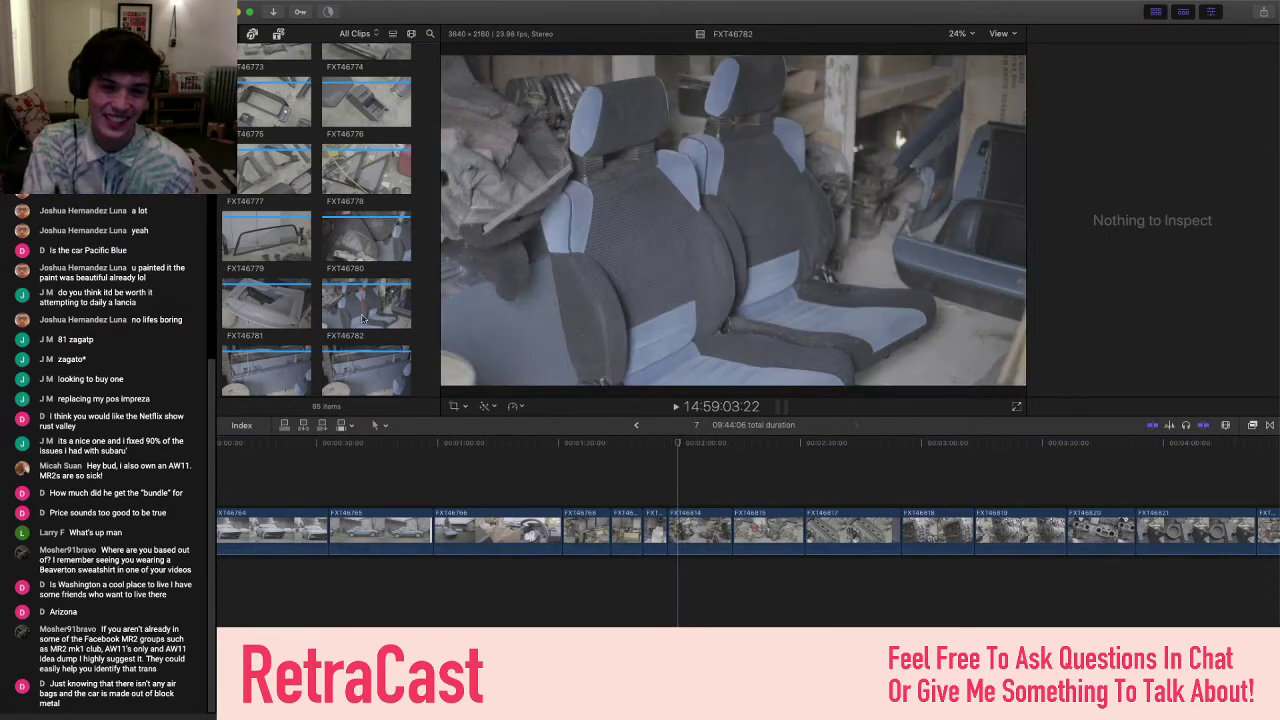
scroll(363, 318, up, 5)
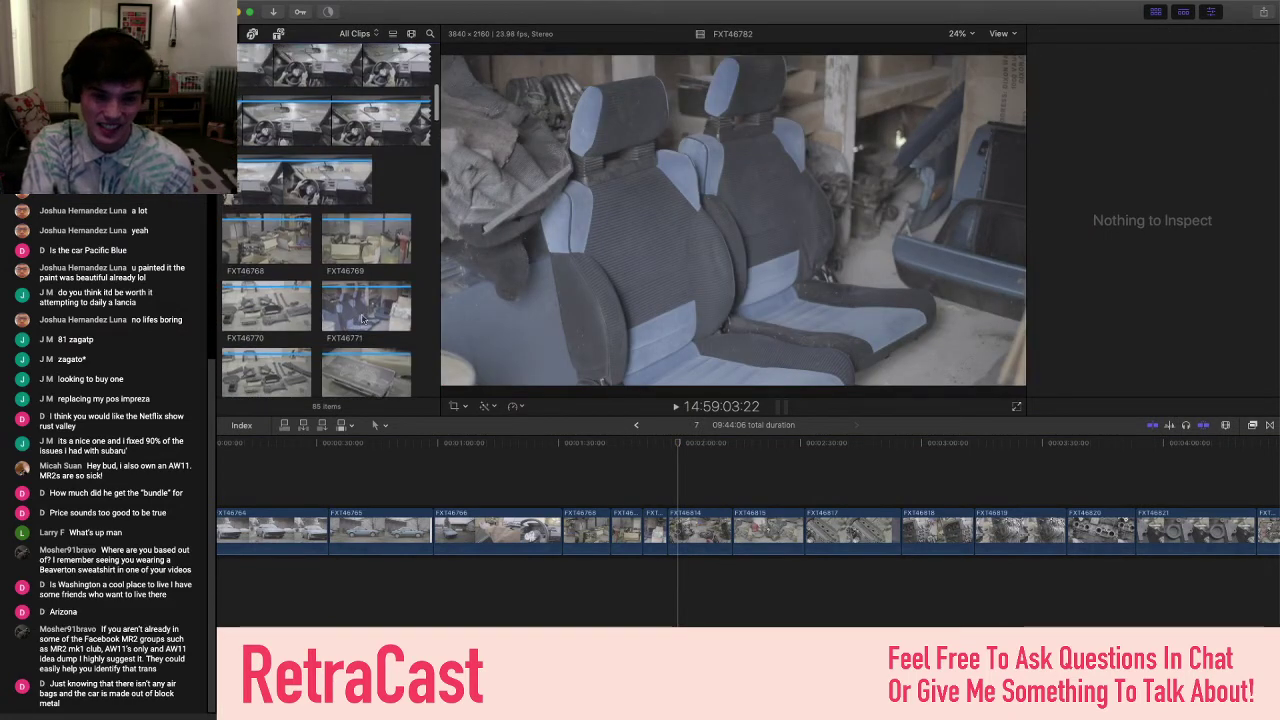
scroll(363, 318, up, 3)
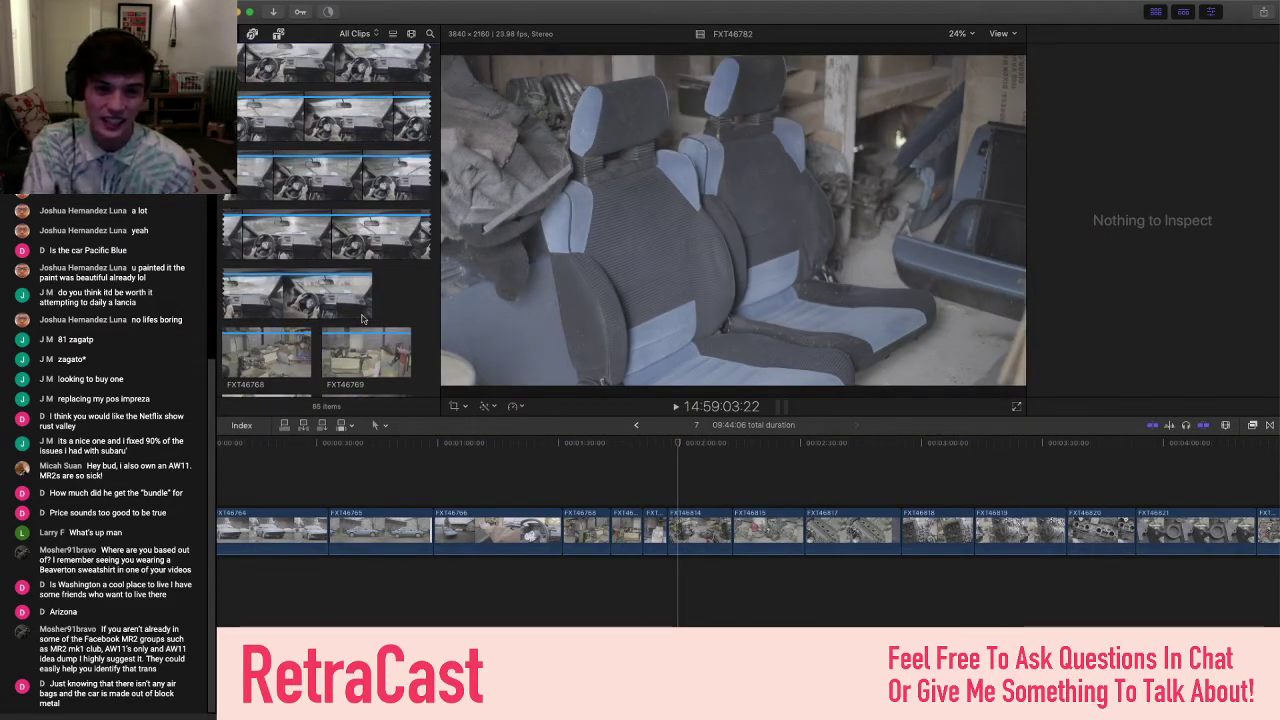
scroll(363, 318, up, 6)
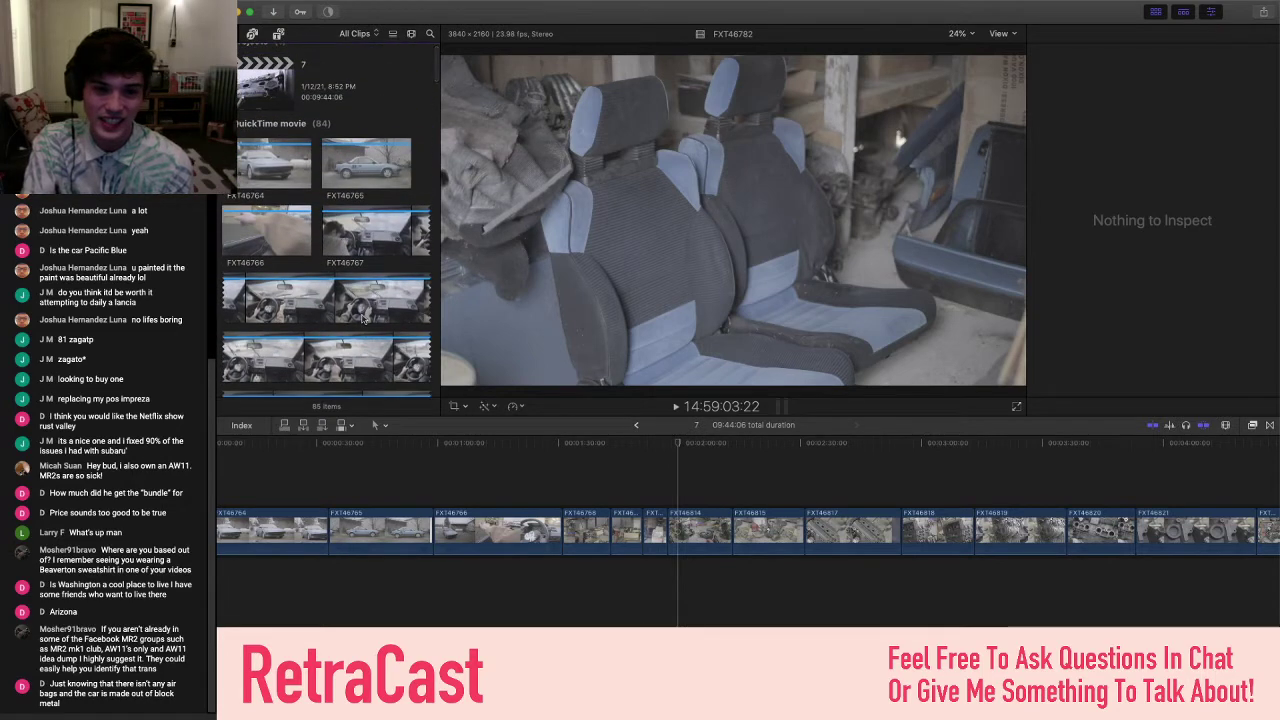
scroll(283, 330, down, 4)
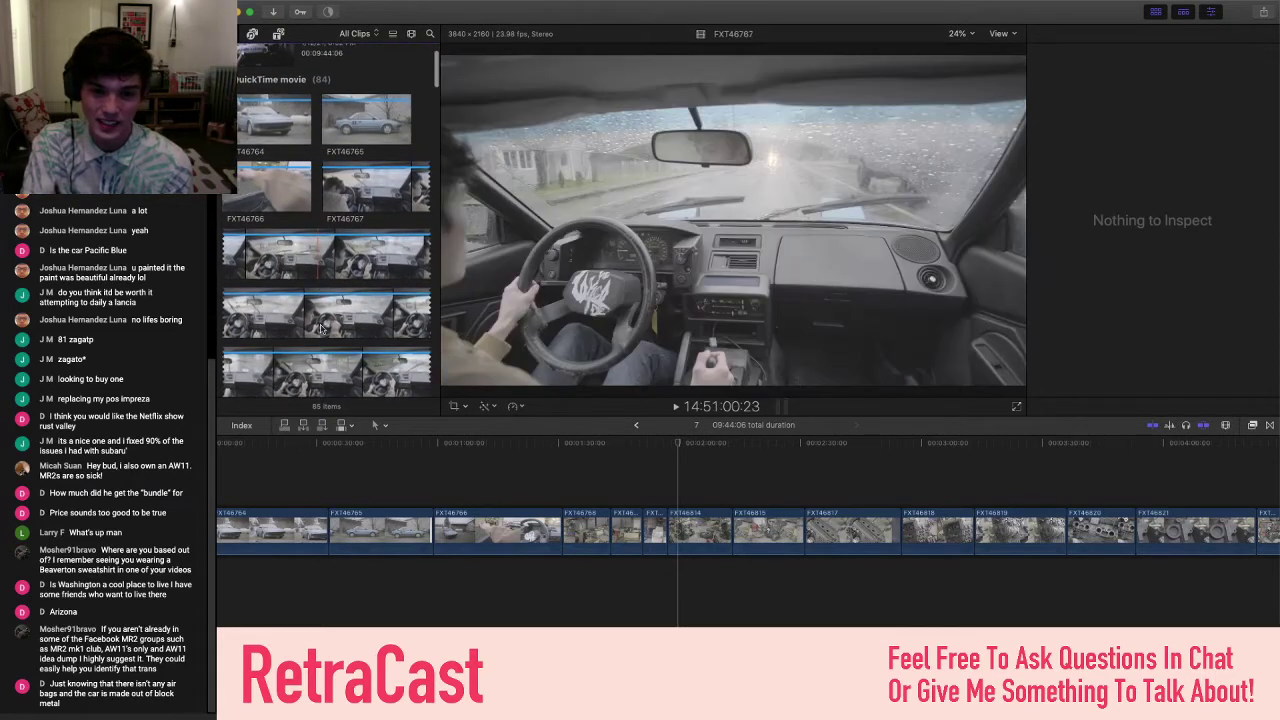
scroll(283, 365, down, 6)
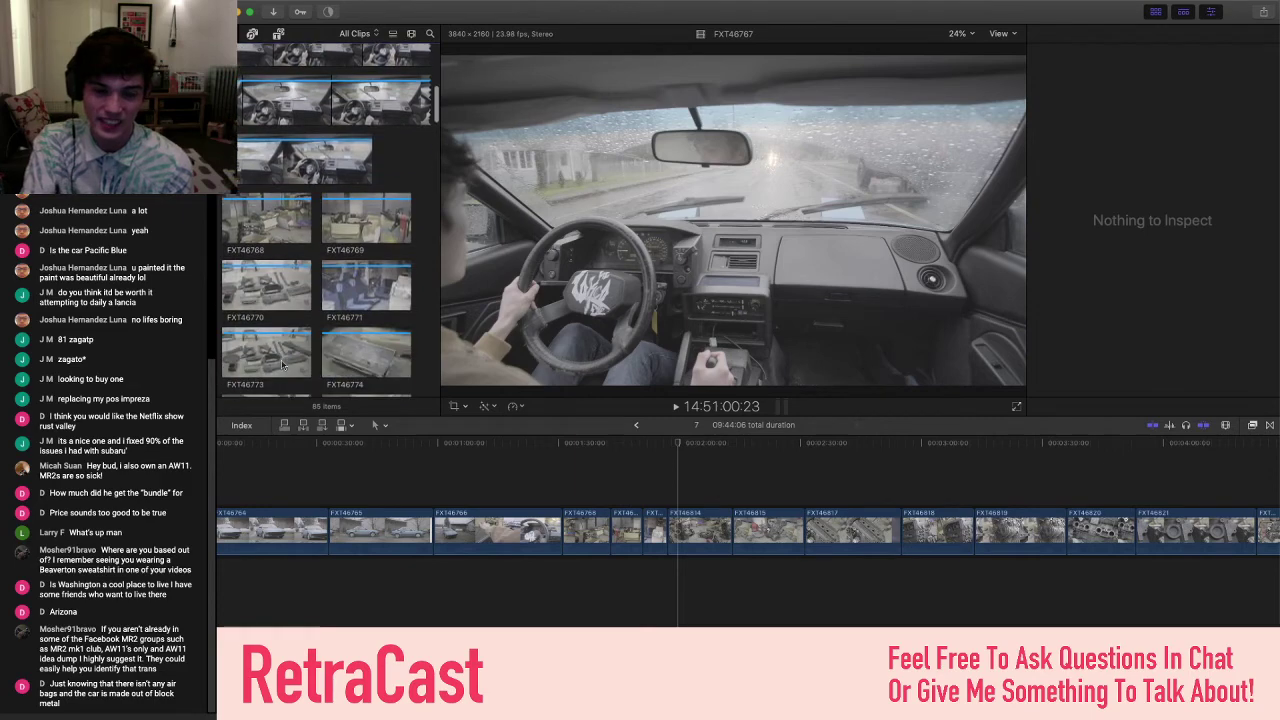
scroll(266, 282, down, 2)
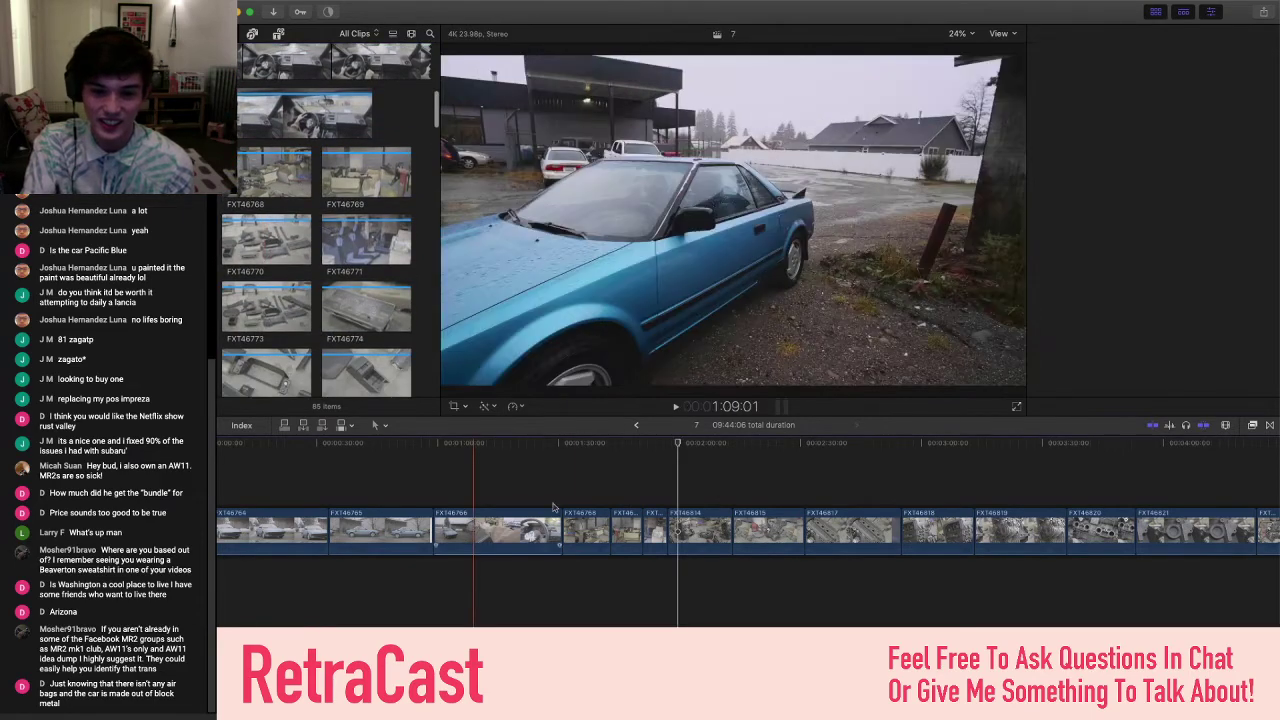
- Insert clip FXT46773 between FXT46771 and FXT46814 on the timeline and paste the color grade copied from FXT46768 onto it
click(604, 500)
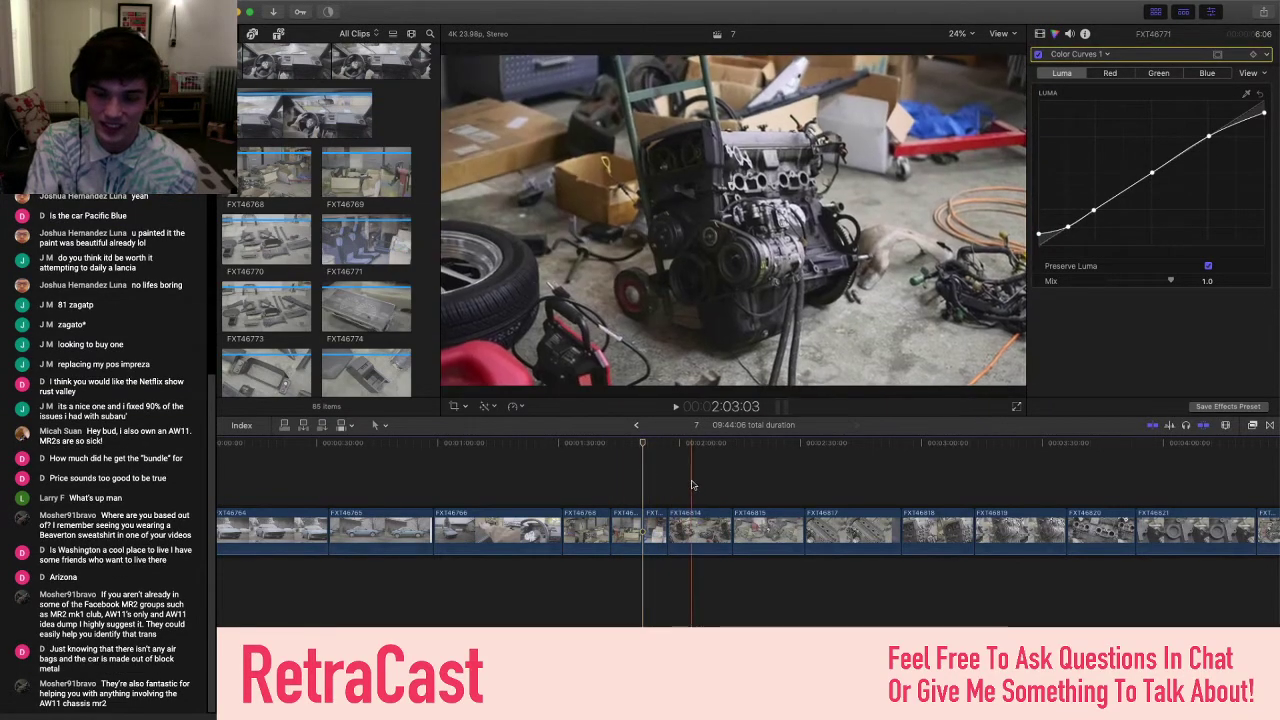
click(658, 483)
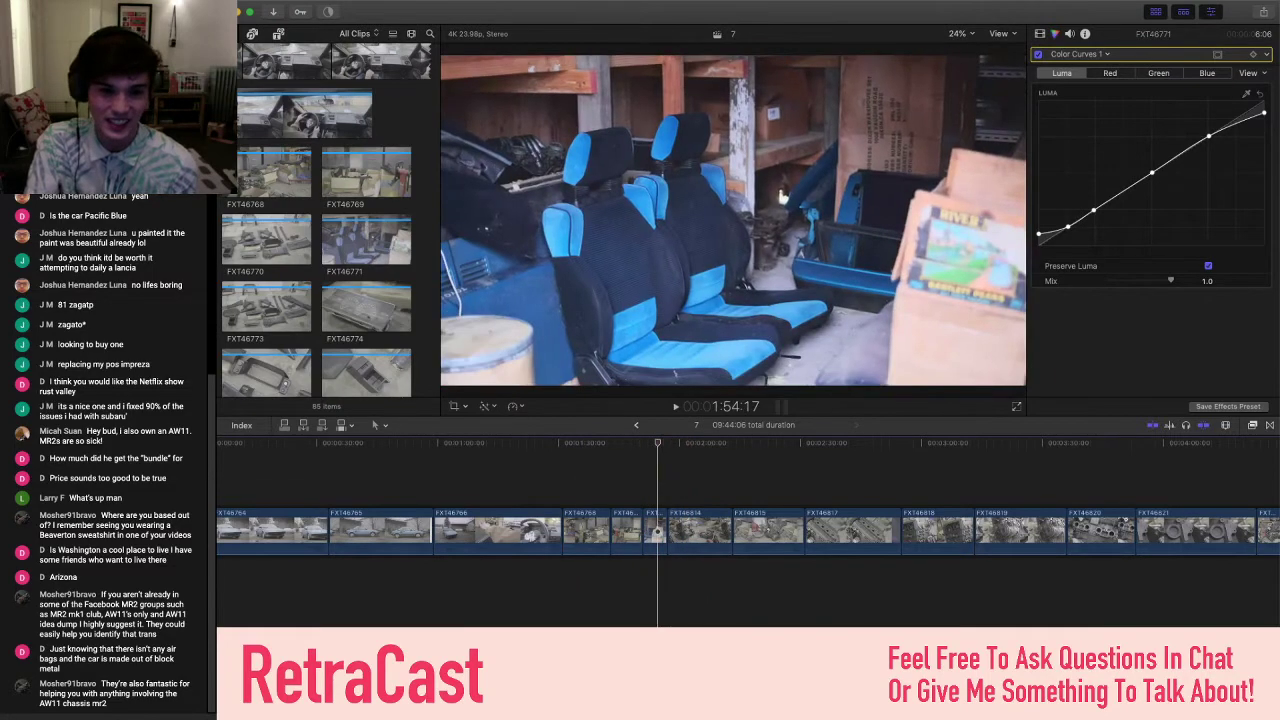
click(250, 294)
drag(250, 294, 688, 533)
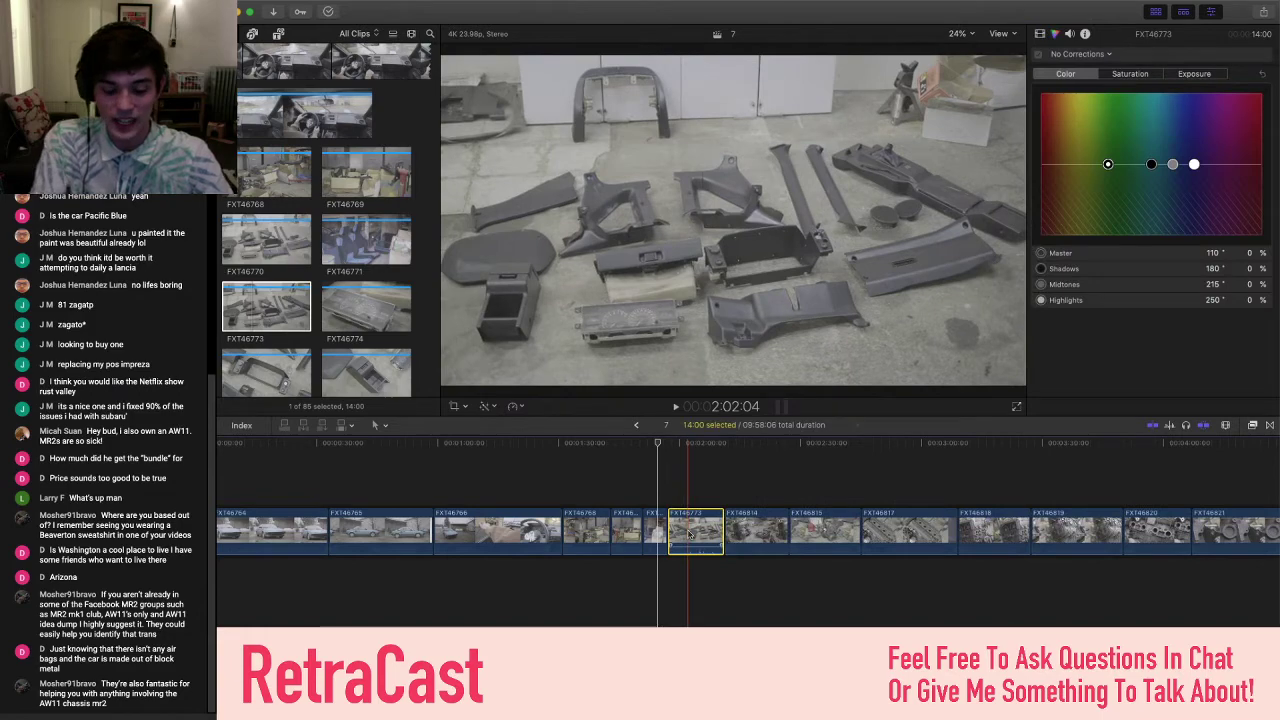
click(592, 532)
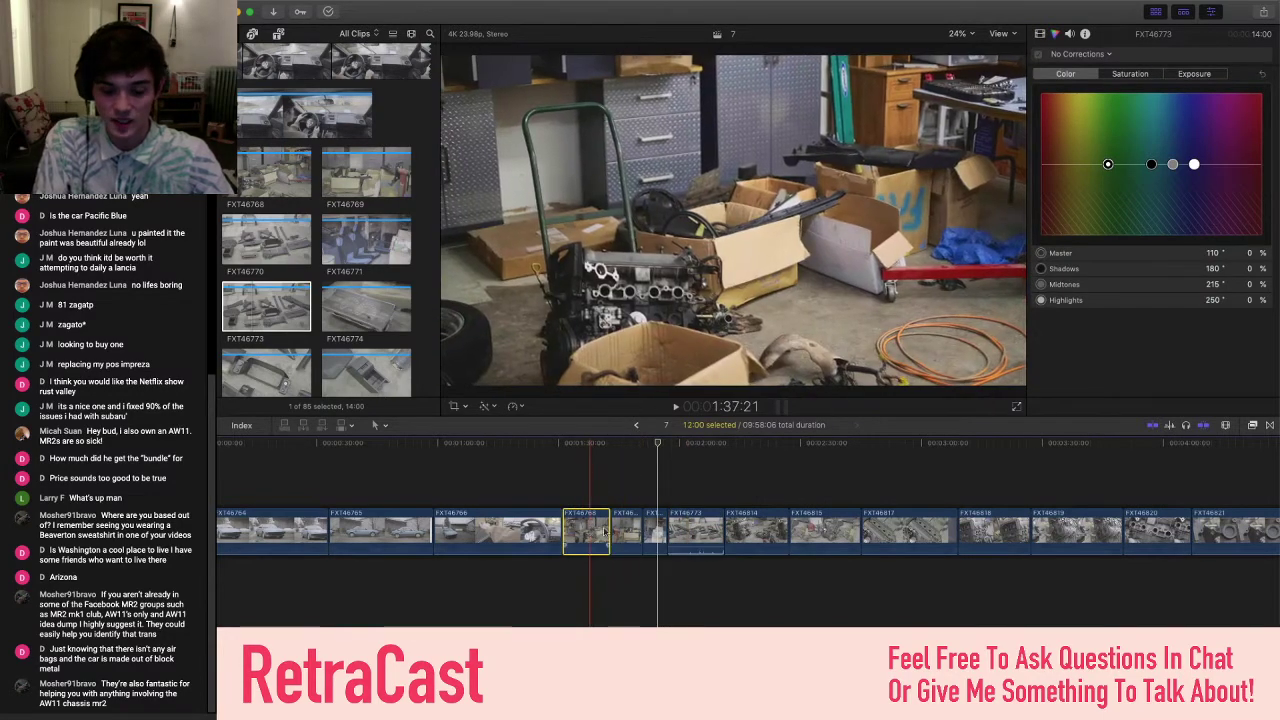
click(700, 515)
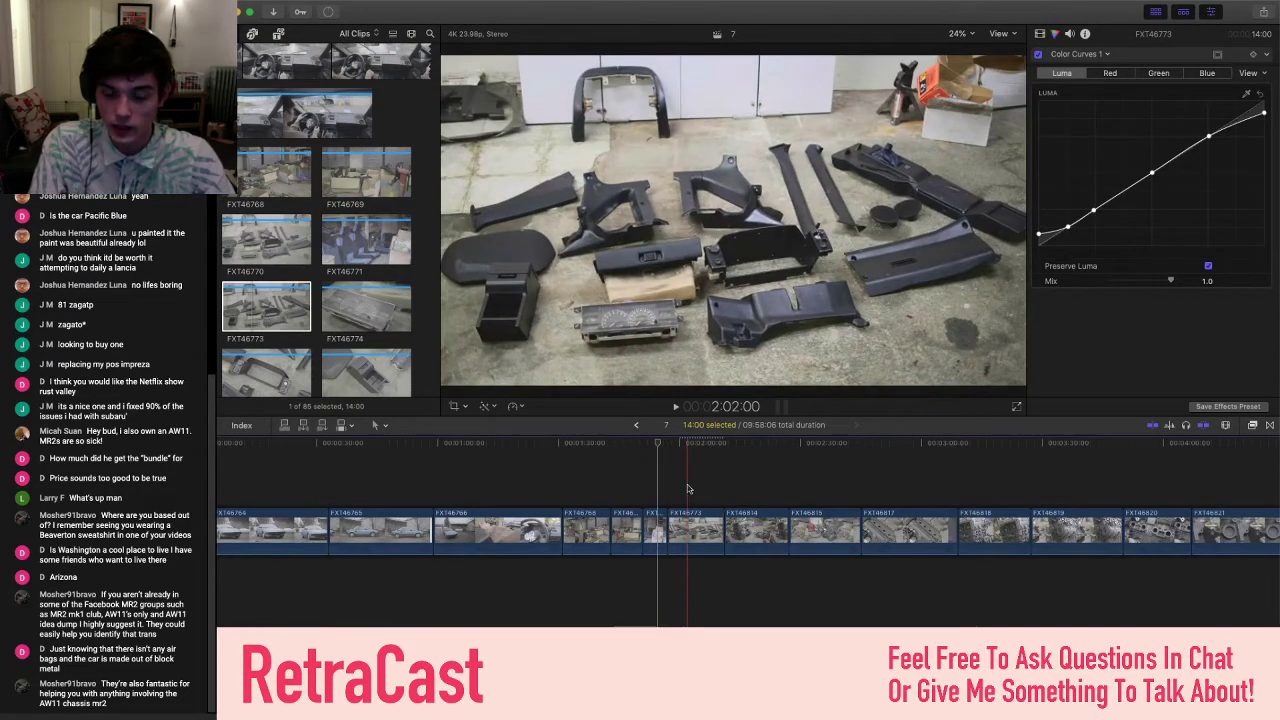
click(687, 488)
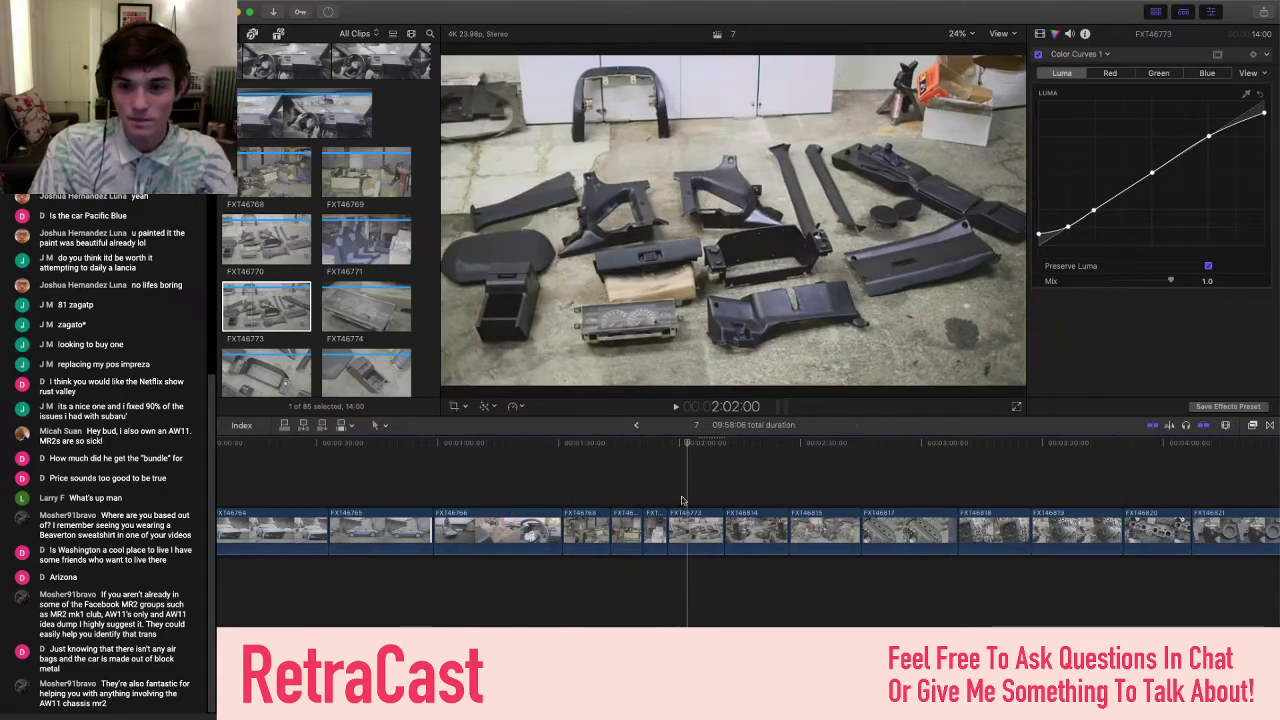
- Insert the gauge cluster clip FXT46774 after FXT46773 on the timeline and paste the copied color grade onto it
scroll(689, 501, right, 1)
scroll(689, 501, right, 1)
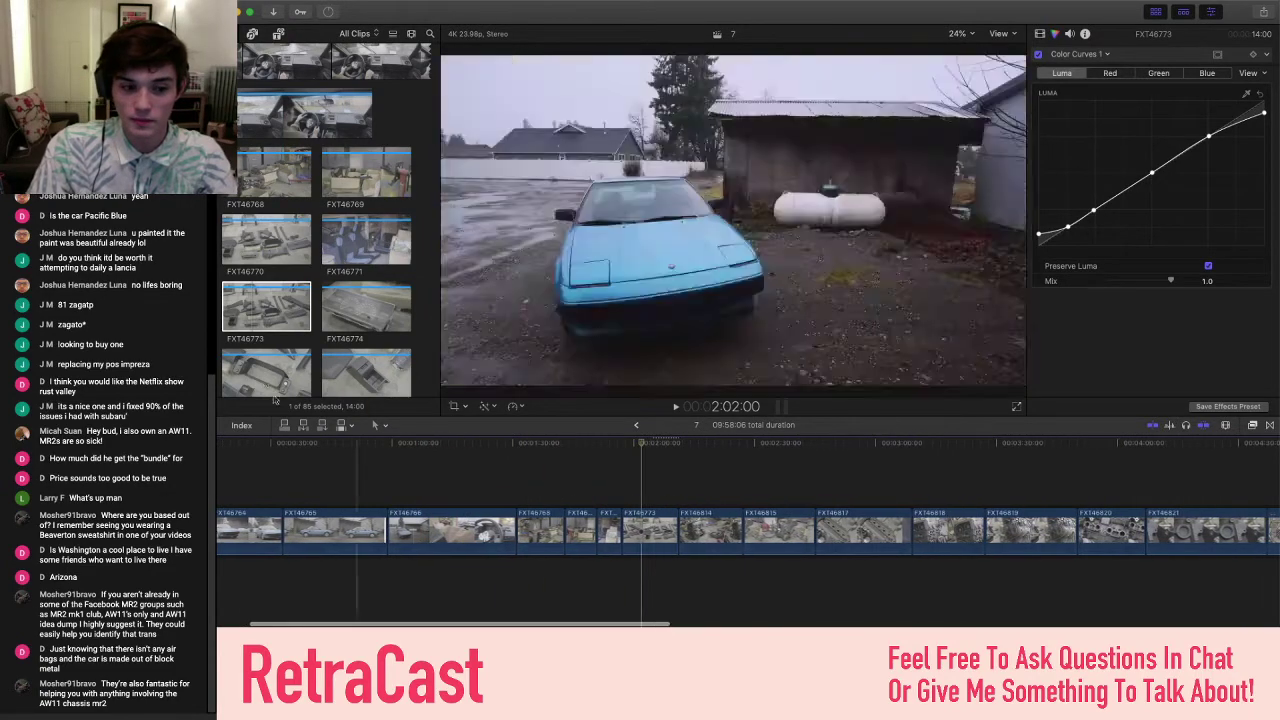
scroll(348, 258, down, 2)
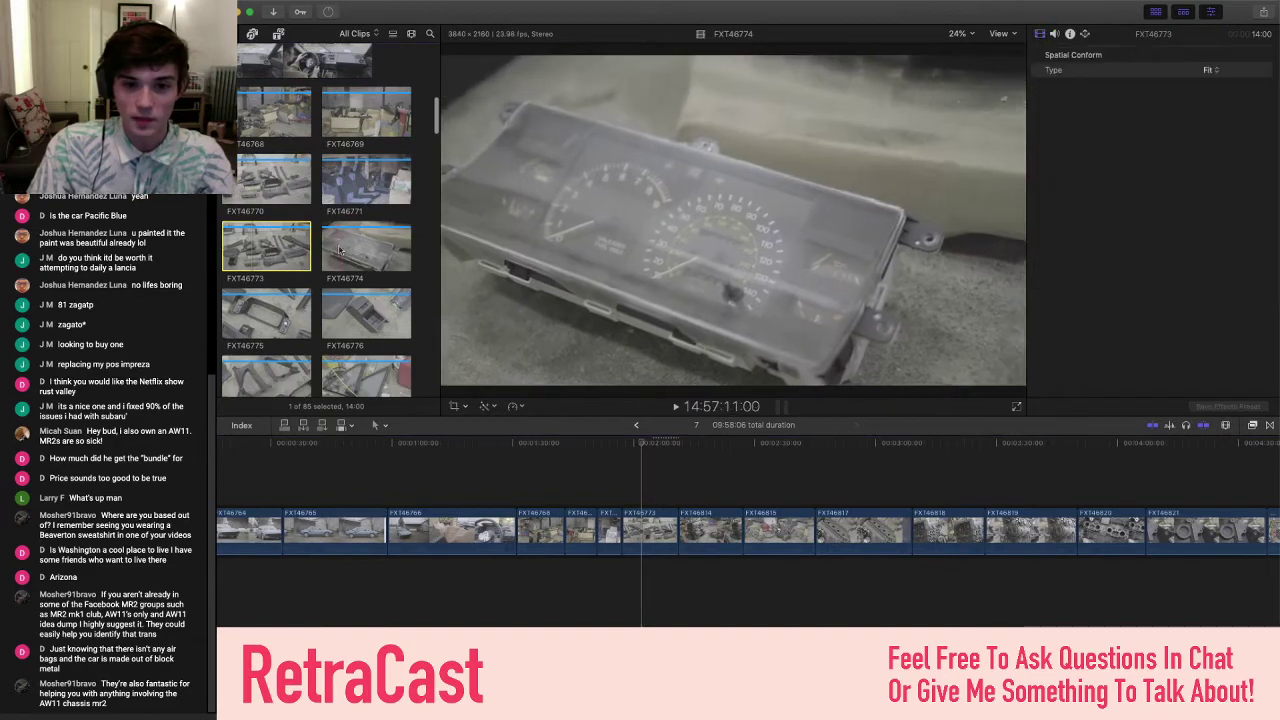
drag(355, 250, 682, 540)
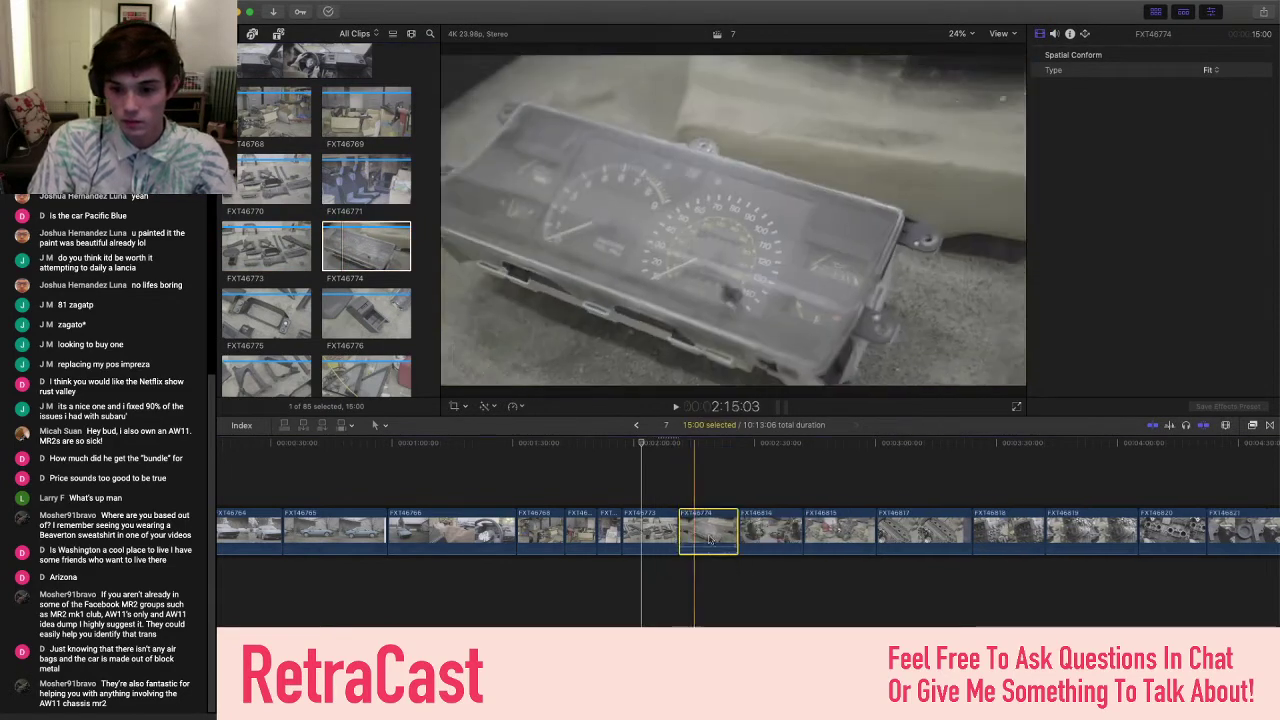
click(722, 522)
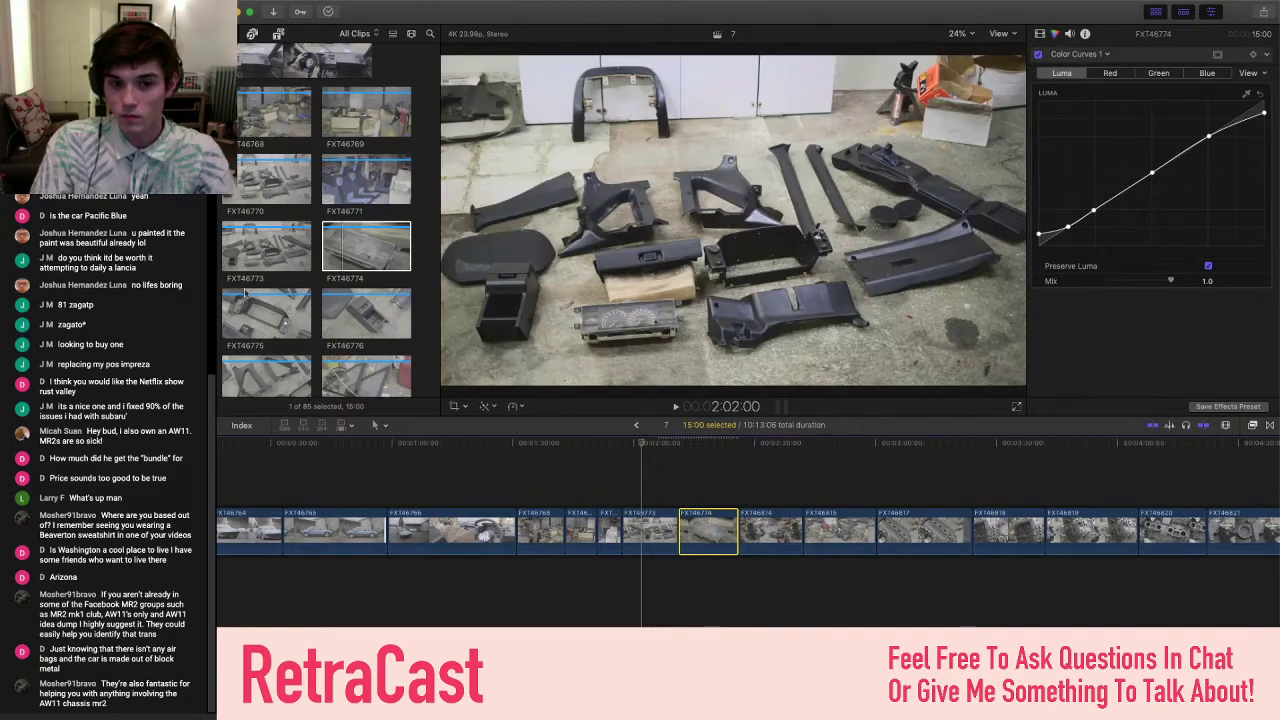
- Insert clip FXT46775 after FXT46774 on the timeline and paste the copied color grade onto it
drag(266, 313, 737, 540)
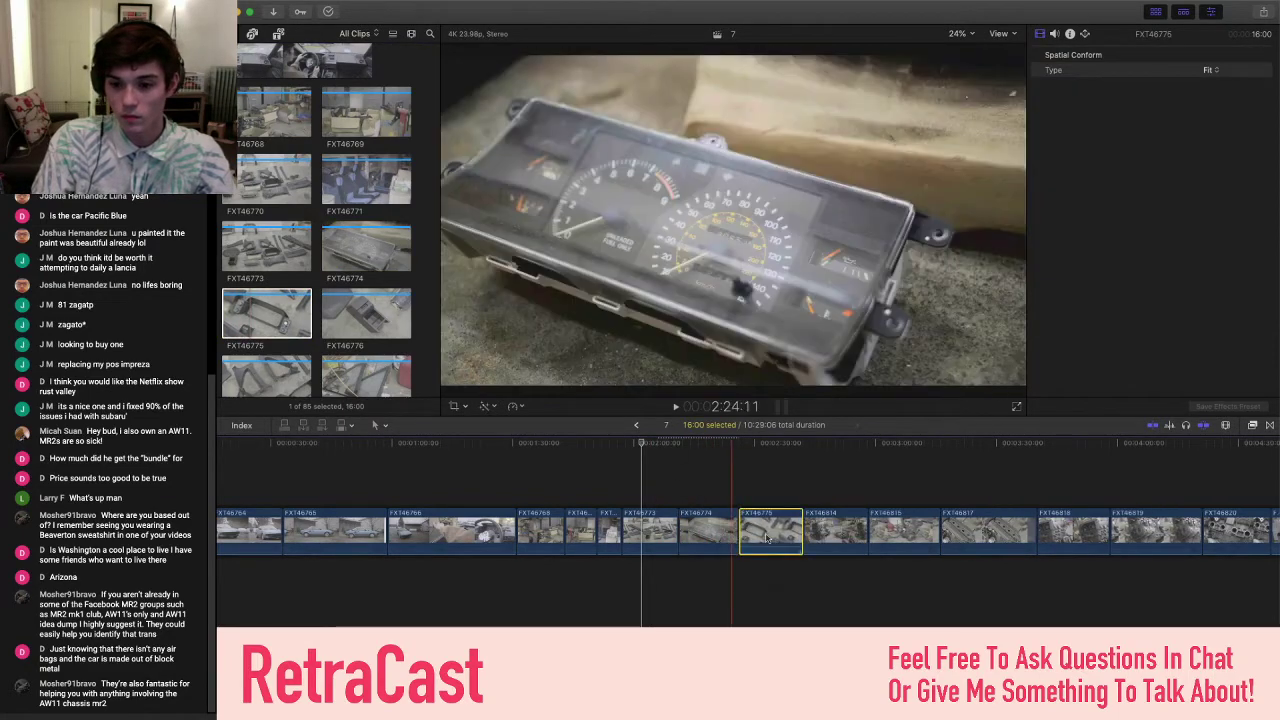
click(768, 532)
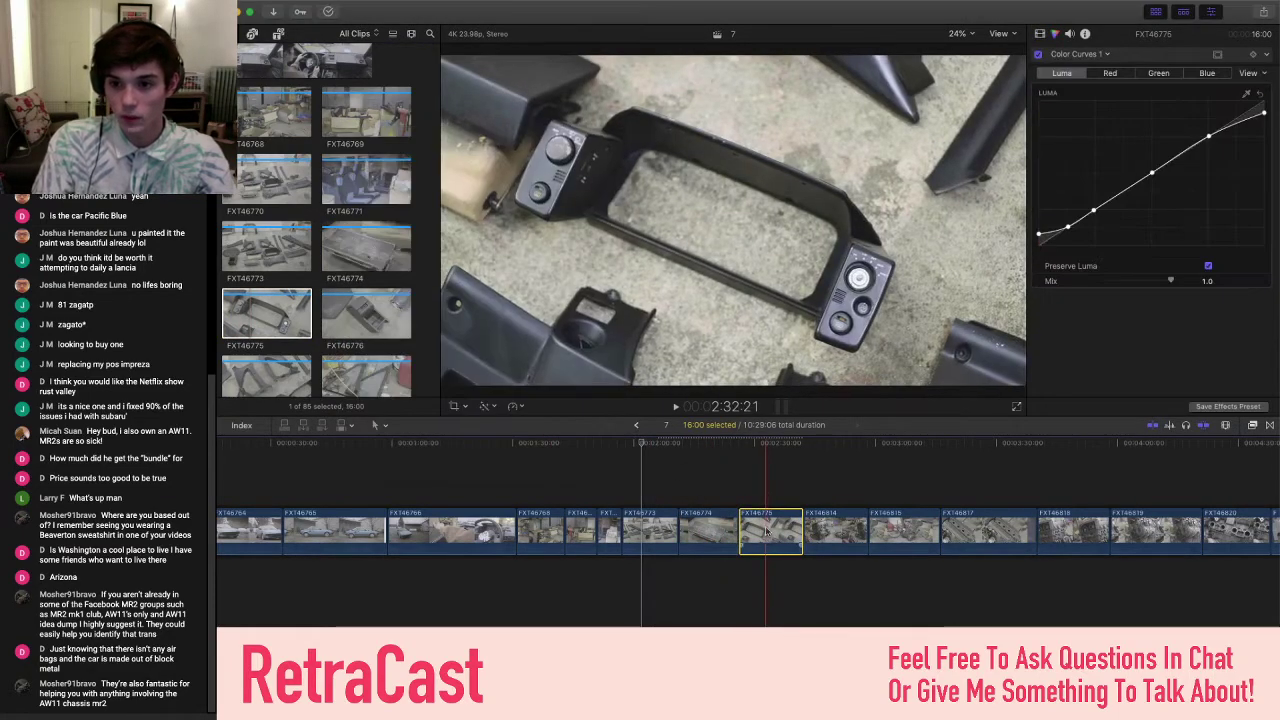
click(731, 461)
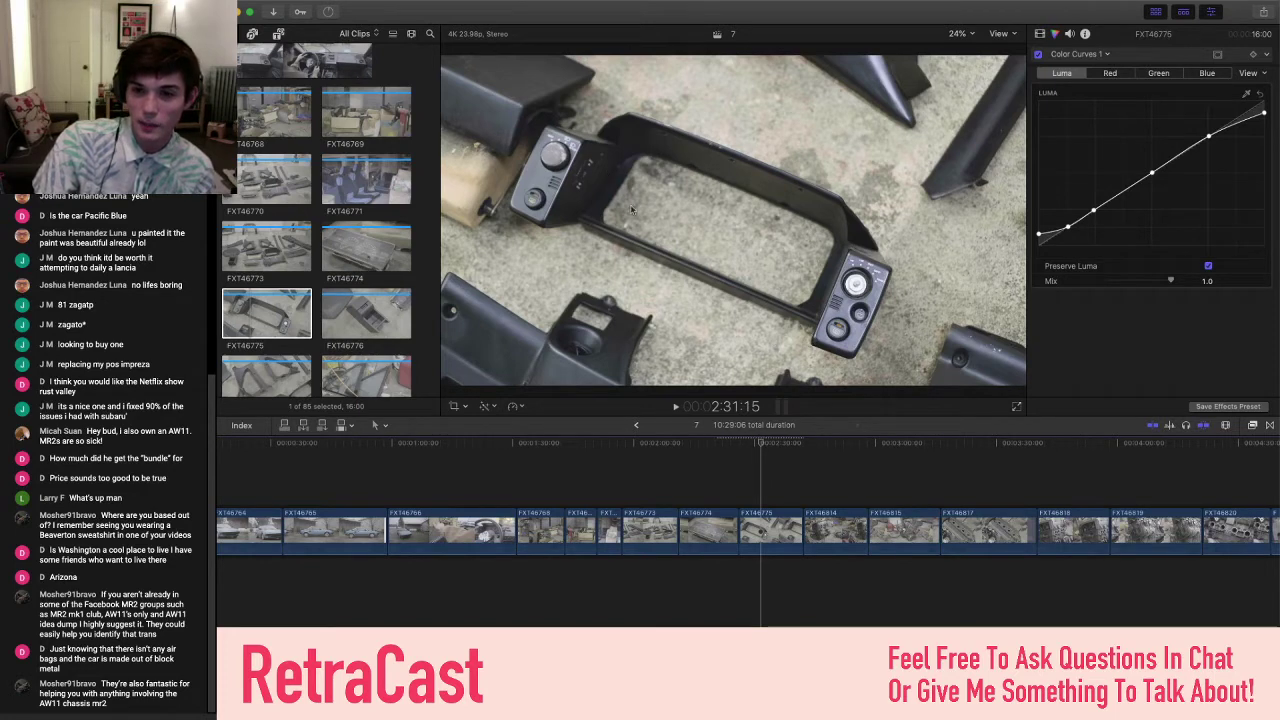
- Insert the center console clip FXT46776 after FXT46775 on the timeline and paste the copied color grade attributes onto it
scroll(318, 272, down, 2)
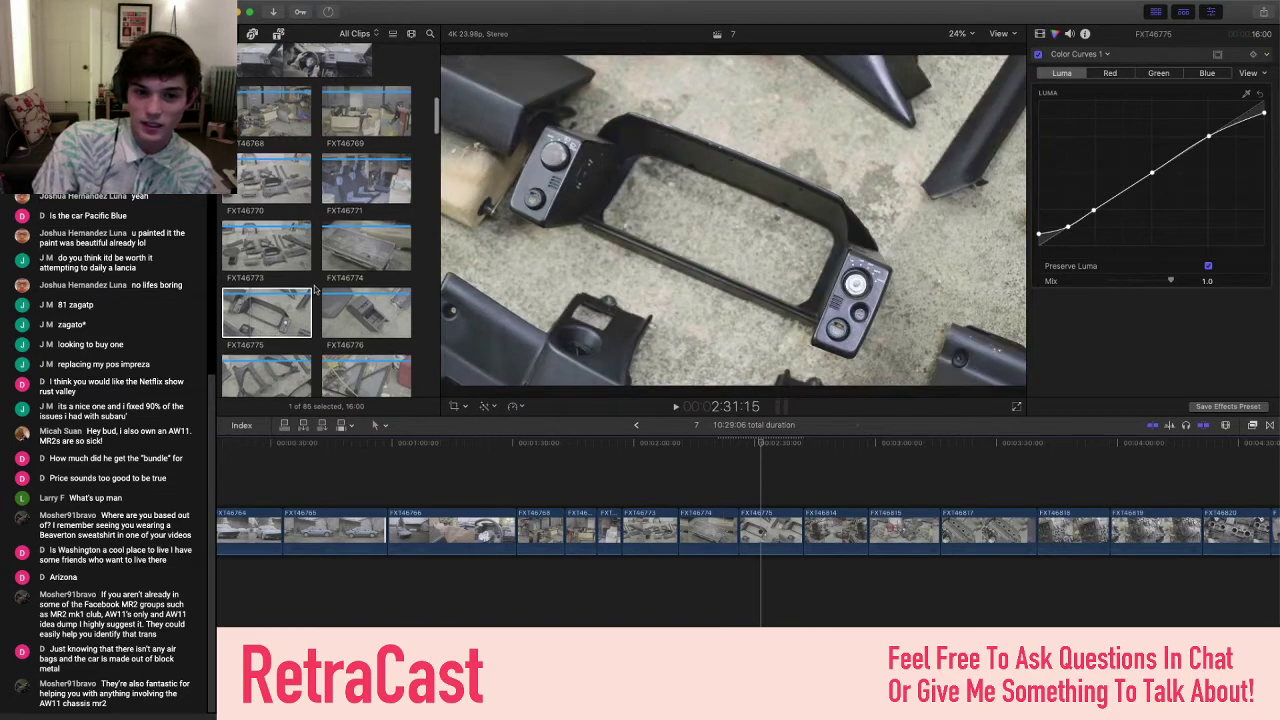
click(347, 224)
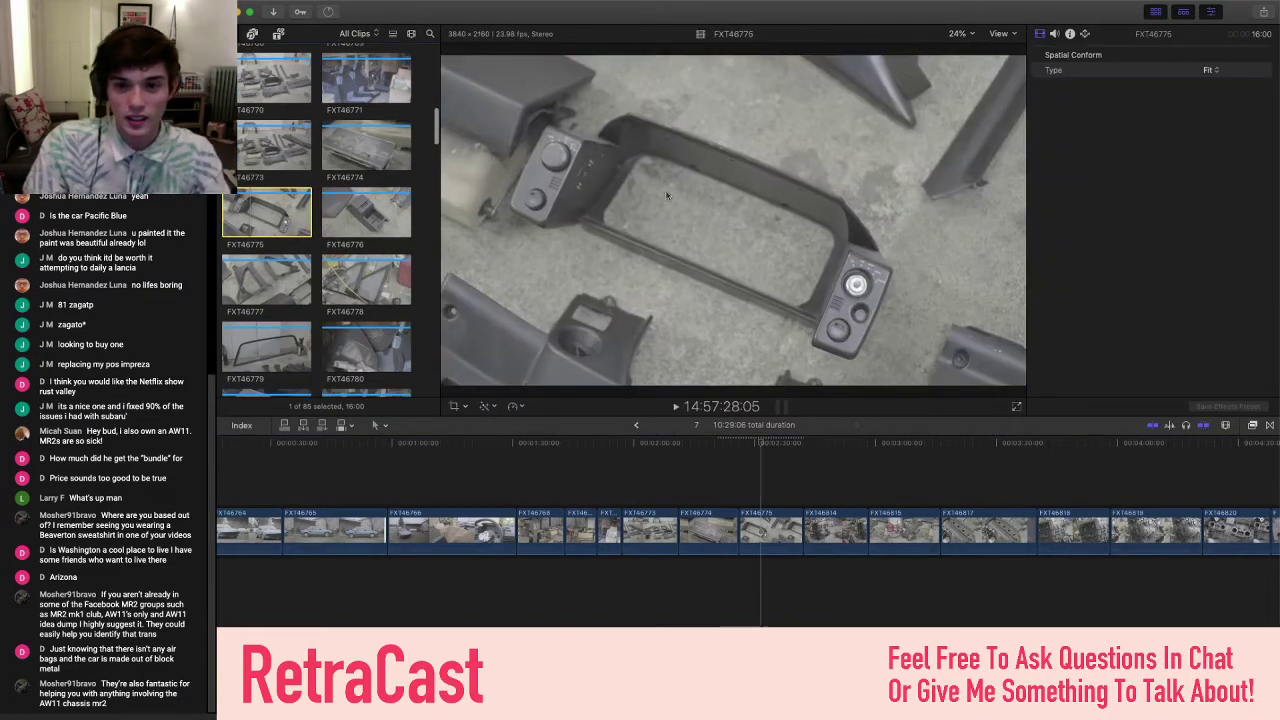
drag(363, 210, 832, 536)
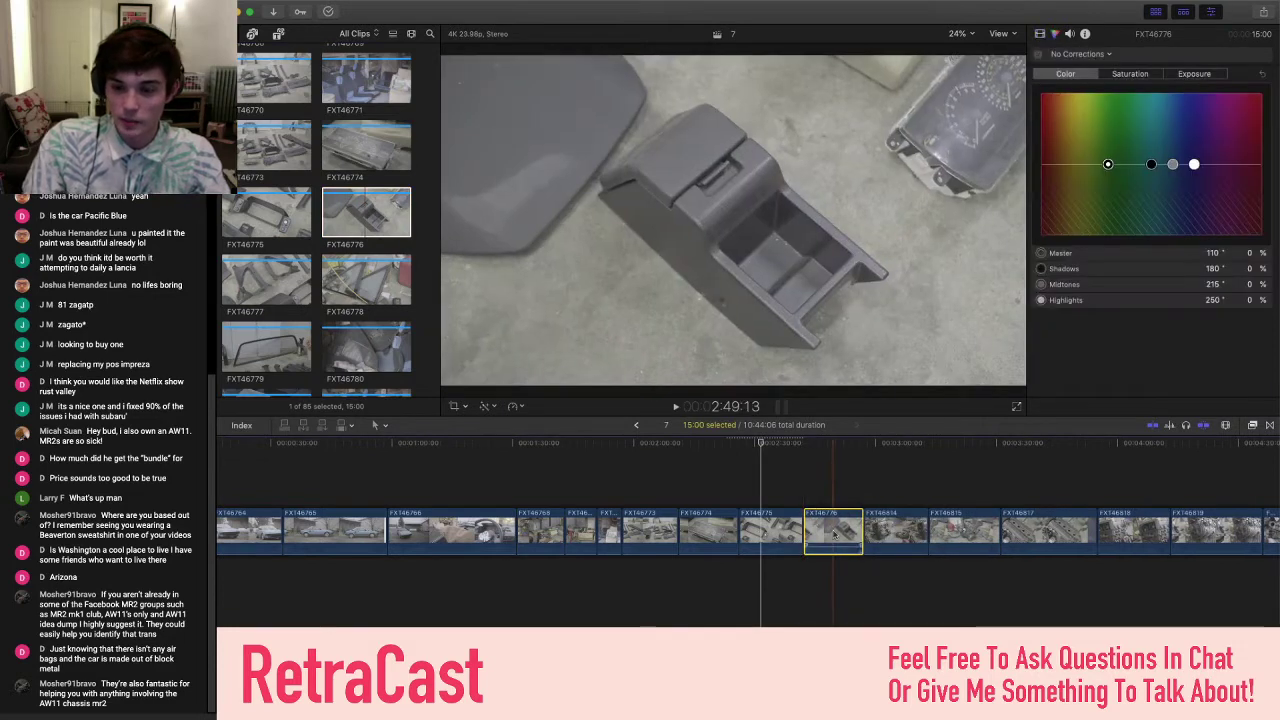
key(super+shift+v)
key(Return)
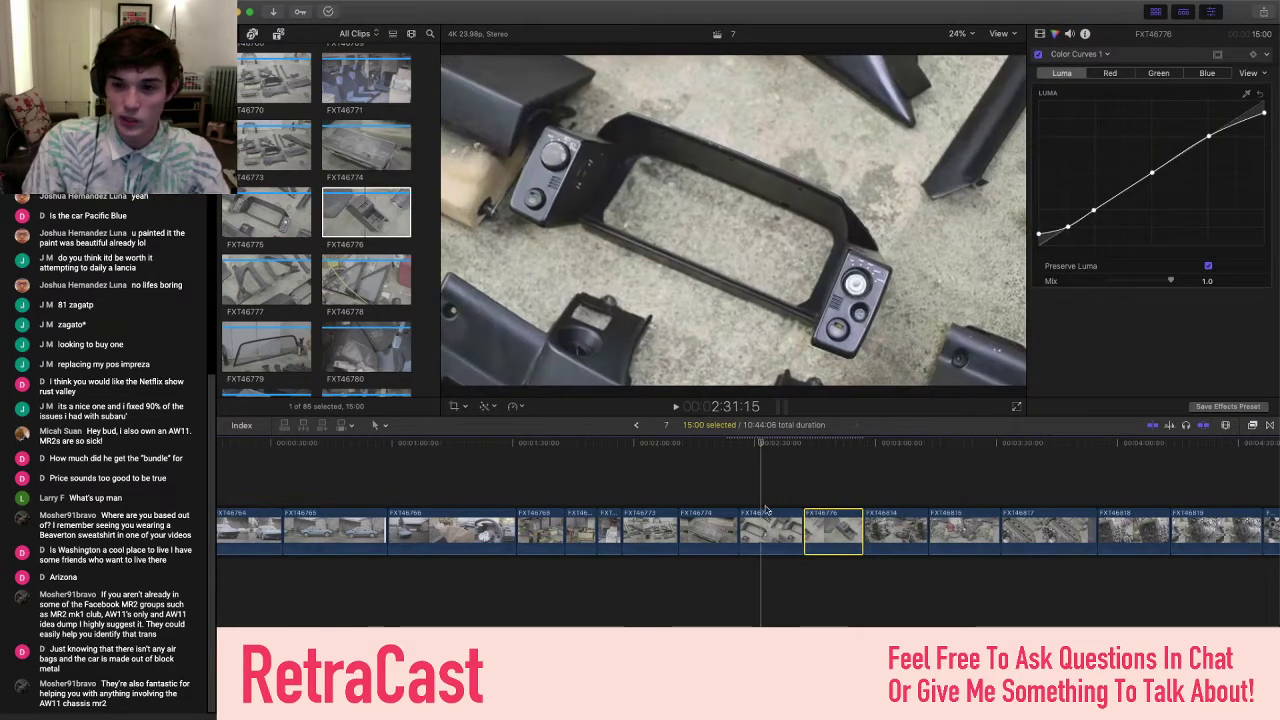
scroll(840, 507, right, 5)
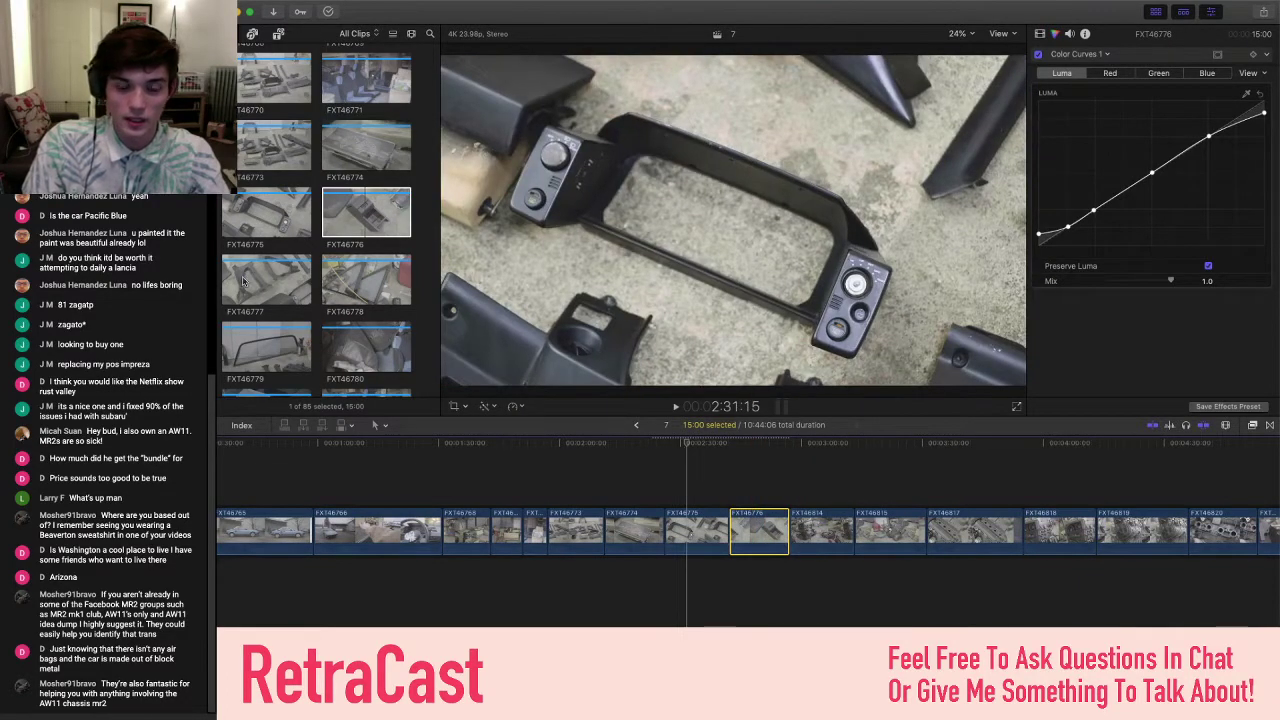
- Insert clips FXT46777 and FXT46778 after FXT46776 on the timeline and paste the color grade copied from FXT46768 onto each
drag(242, 281, 826, 540)
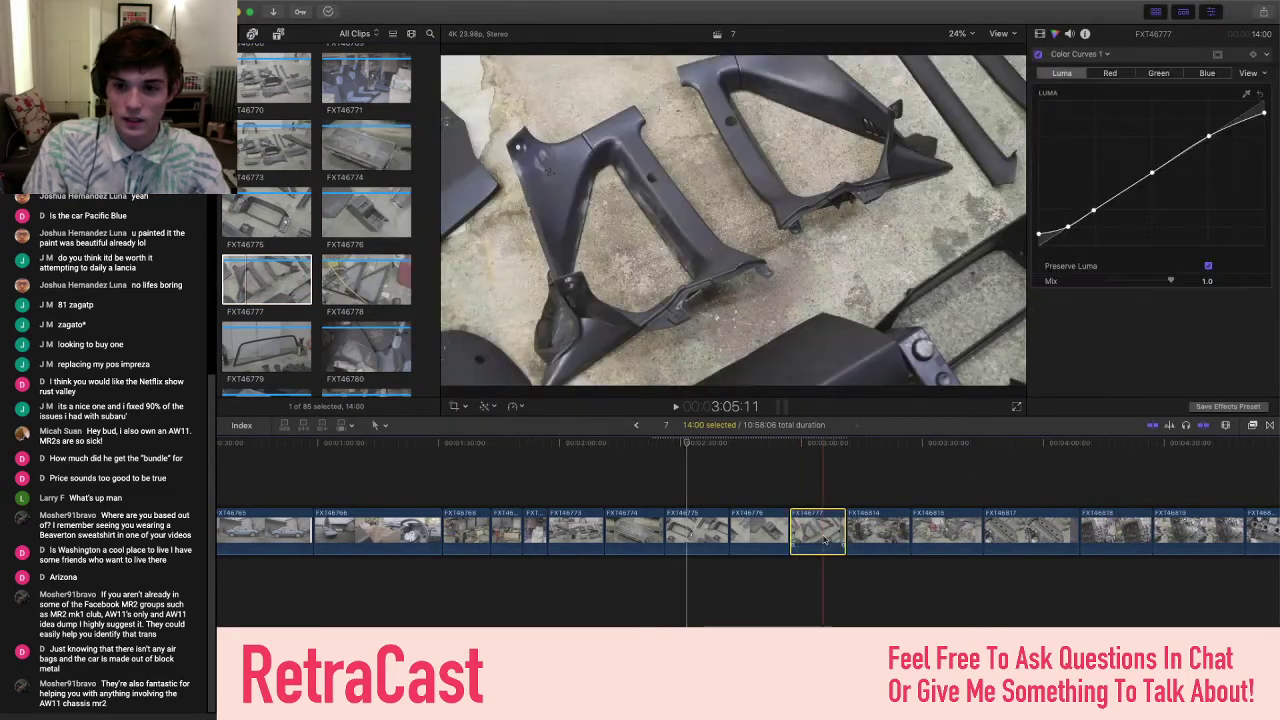
scroll(816, 508, right, 2)
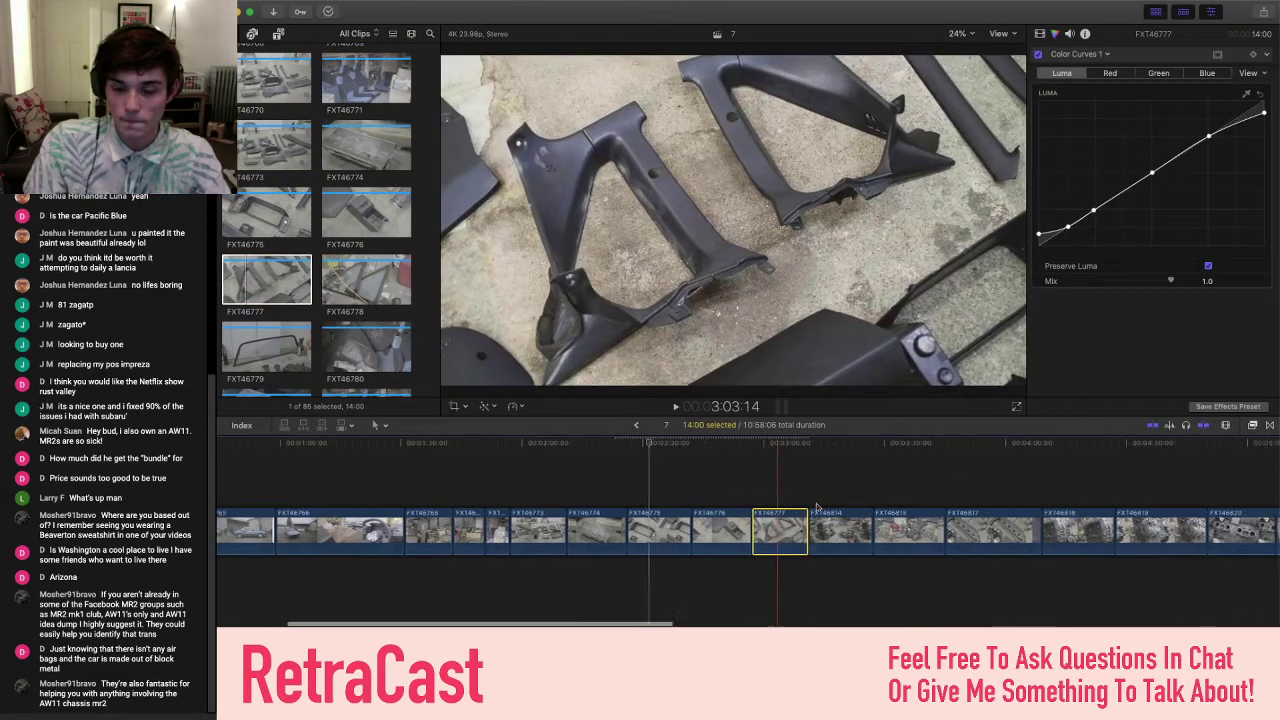
scroll(816, 508, right, 3)
drag(366, 280, 630, 537)
key(Return)
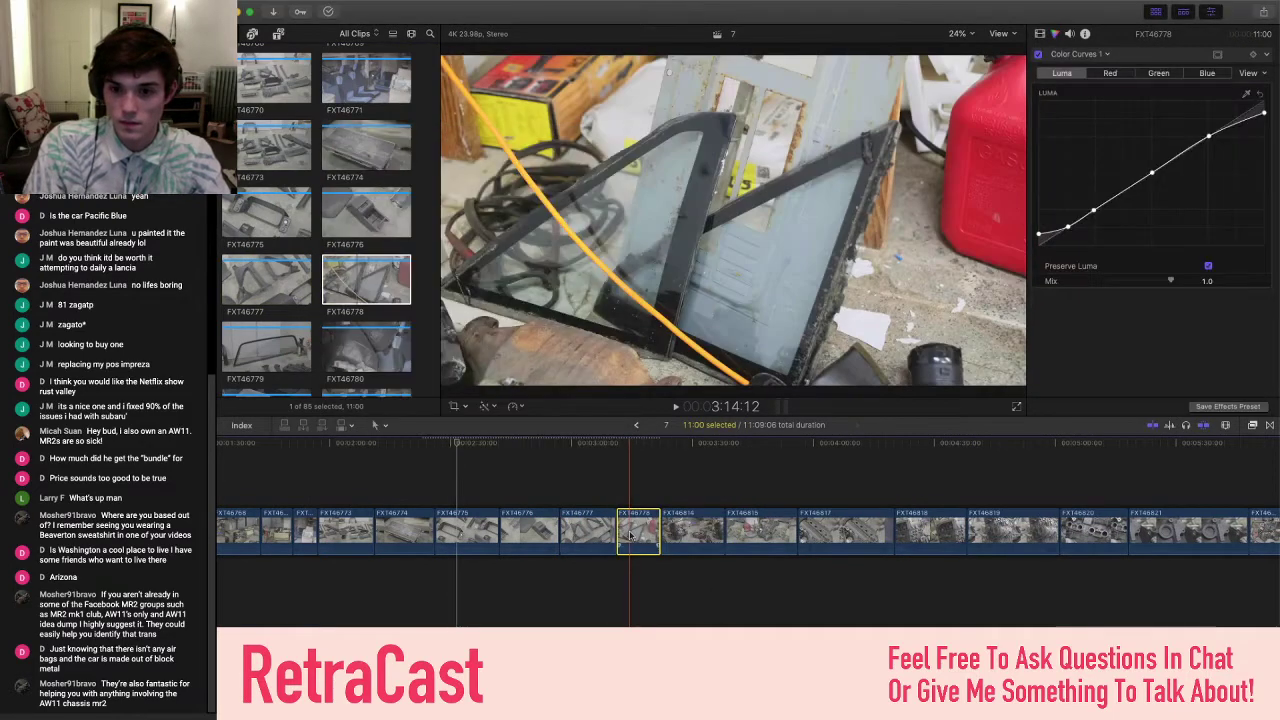
- Insert the rear window clip FXT46779 after FXT46778 on the timeline and paste the copied color grade attributes onto it
scroll(560, 530, right, 3)
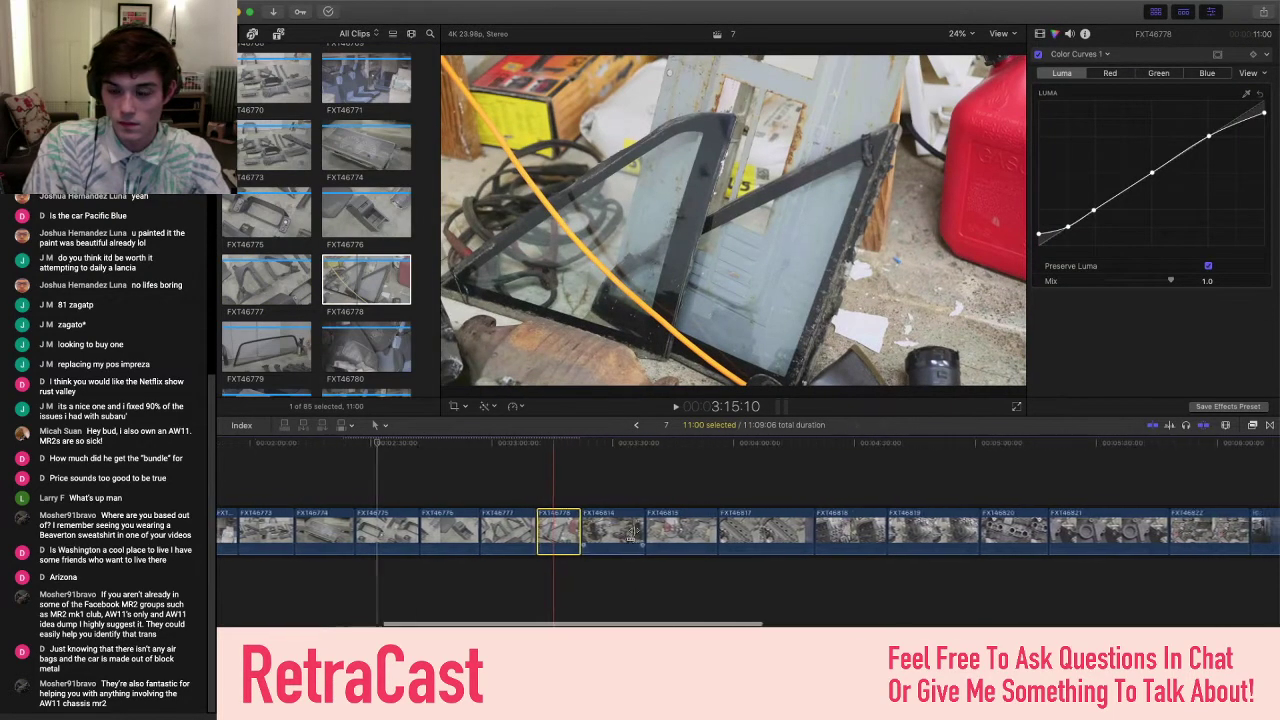
drag(266, 347, 558, 527)
key(super+shift+v)
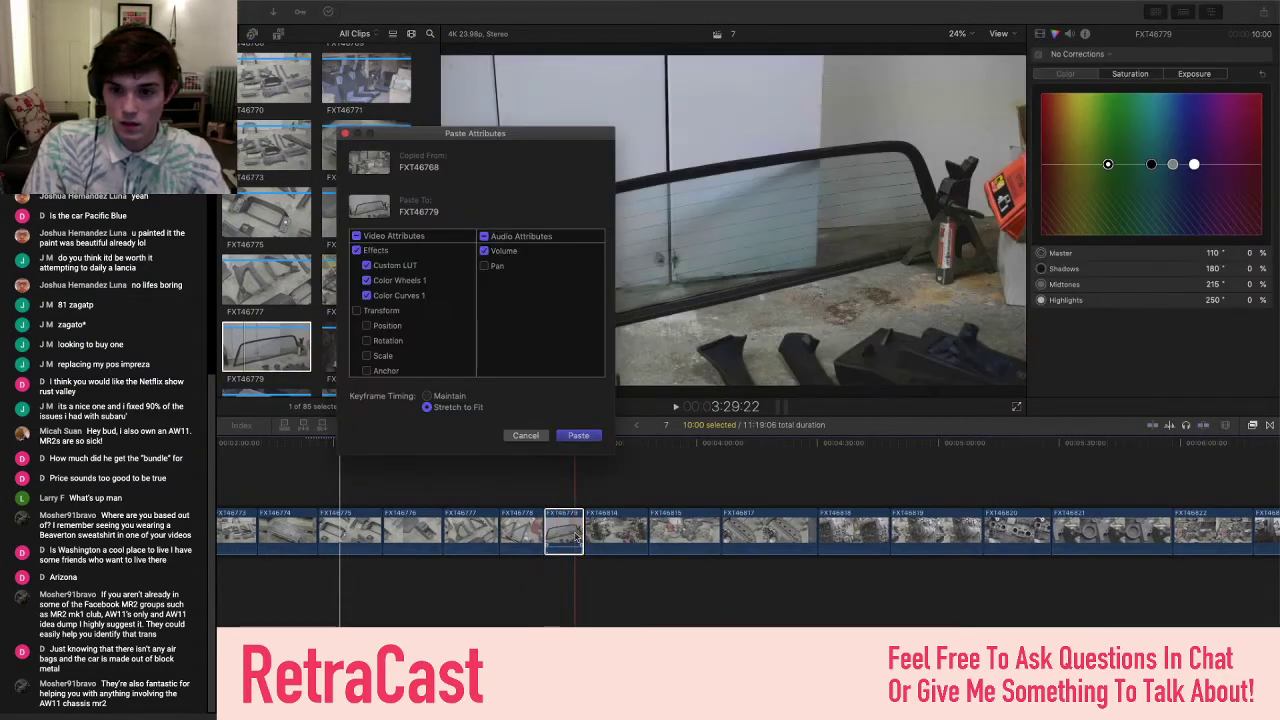
key(Return)
- Open the Color Wheels 1 correction of clip FXT46779 to check its grade
click(563, 518)
key(super+4)
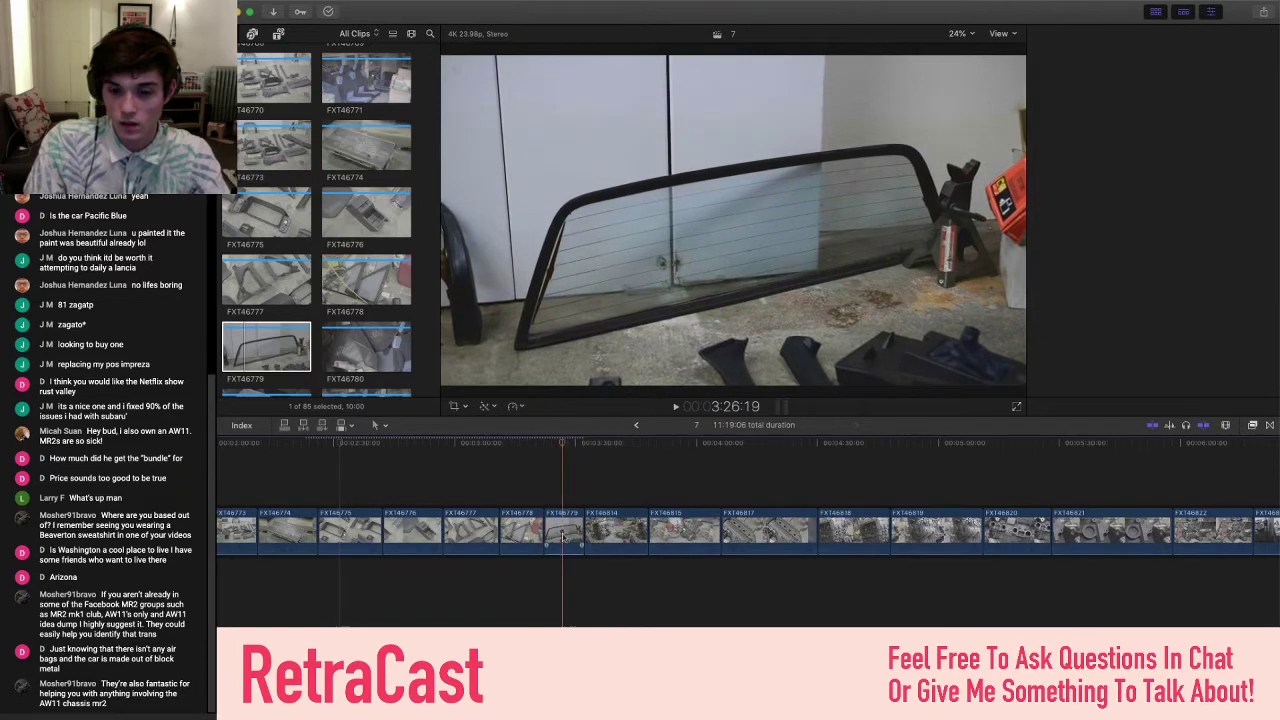
key(super+4)
click(1087, 55)
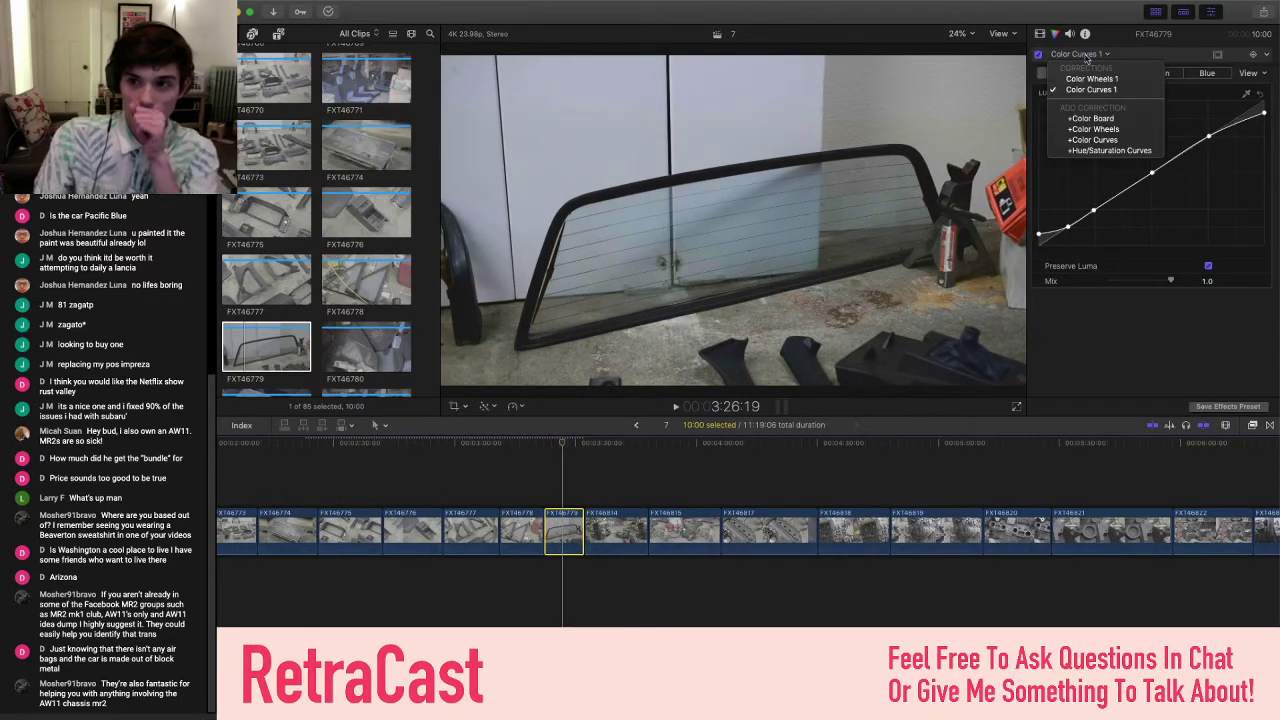
click(1092, 90)
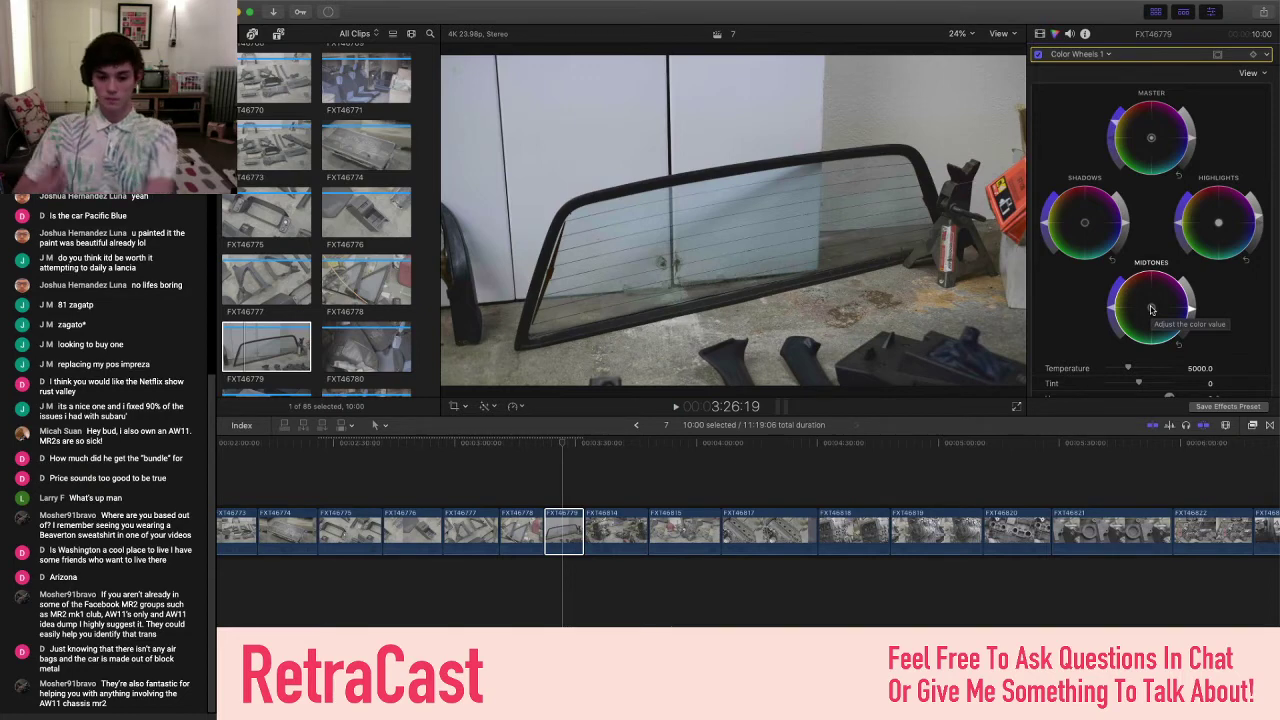
click(990, 335)
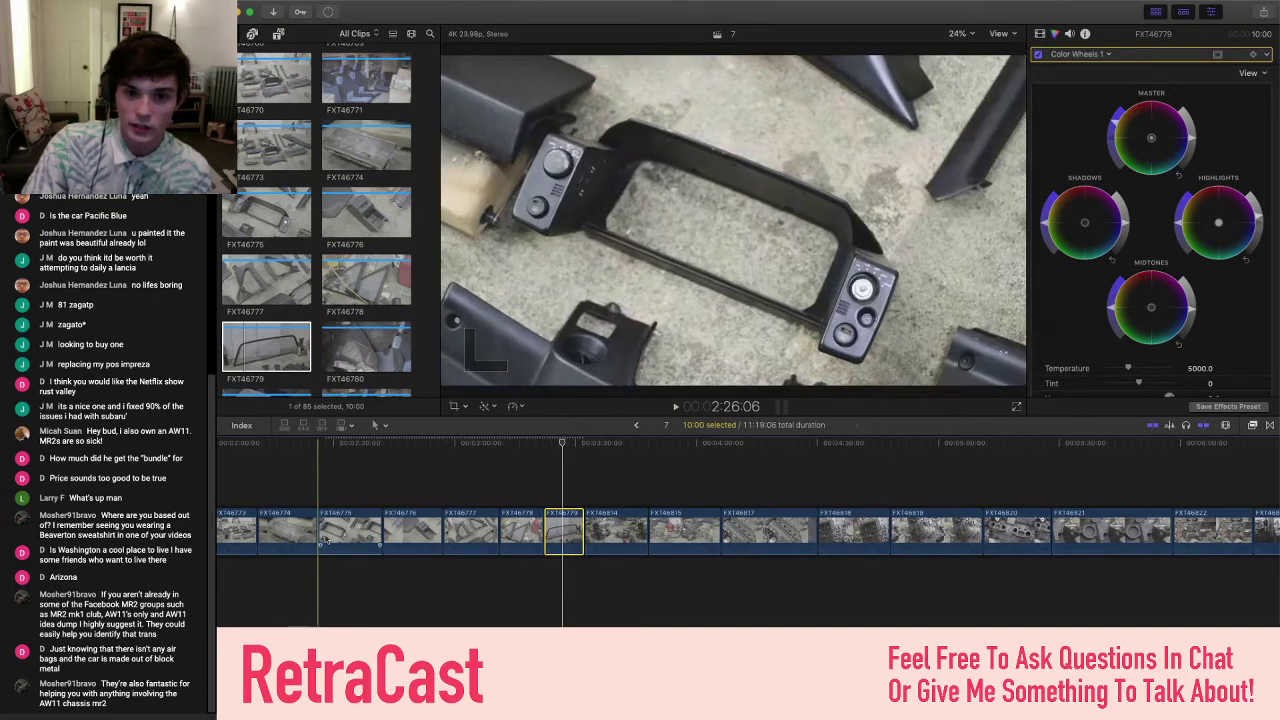
- Insert clip FXT46780 after FXT46779 on the timeline and paste the copied color grade attributes onto it
scroll(360, 330, down, 3)
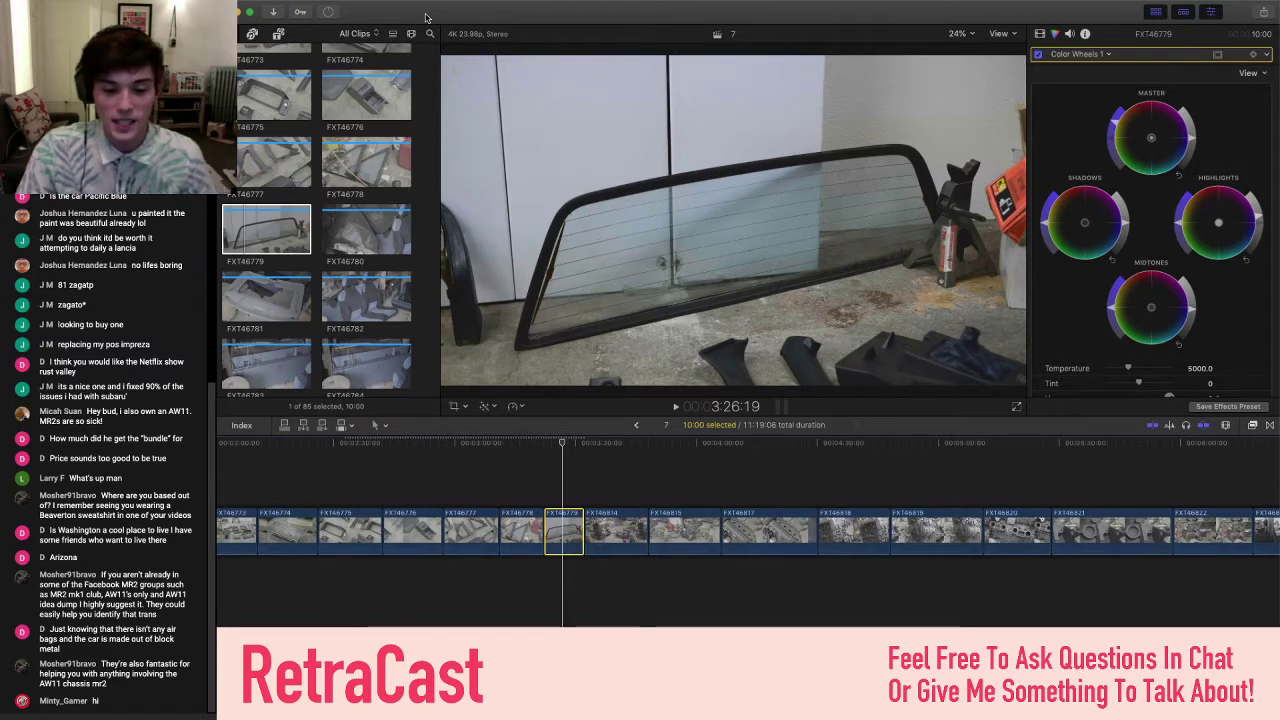
click(347, 229)
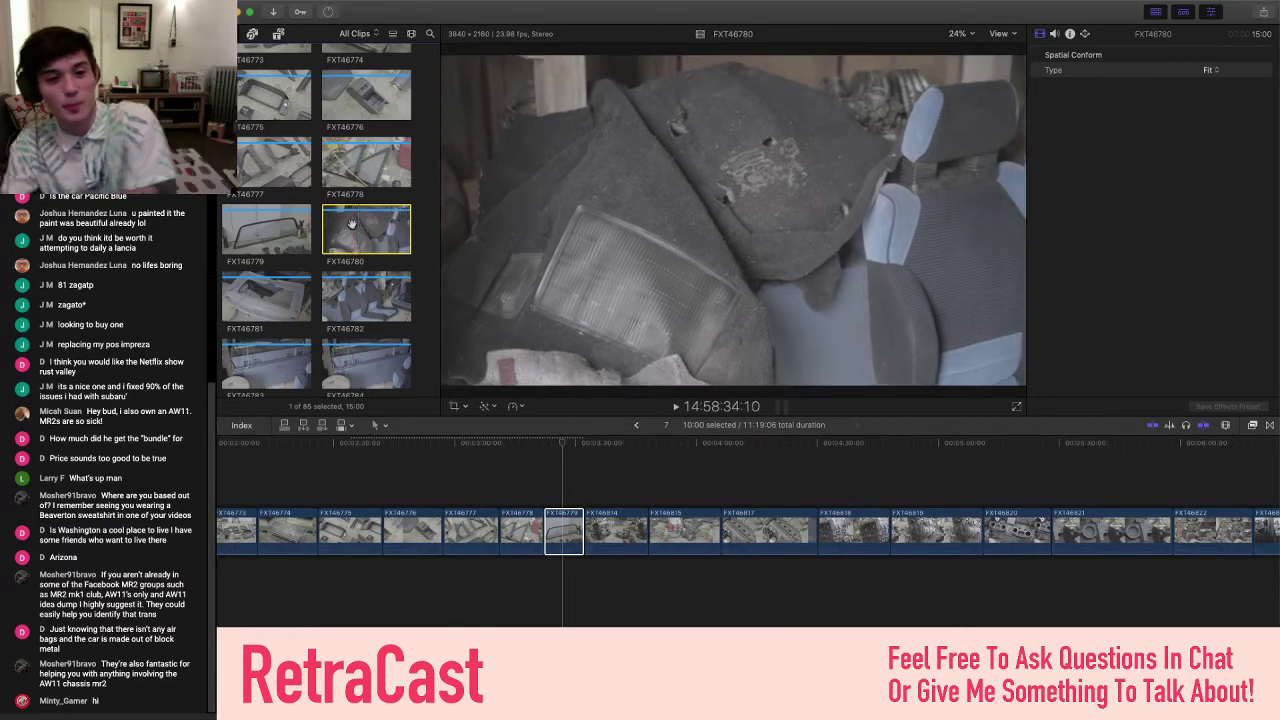
drag(354, 221, 586, 515)
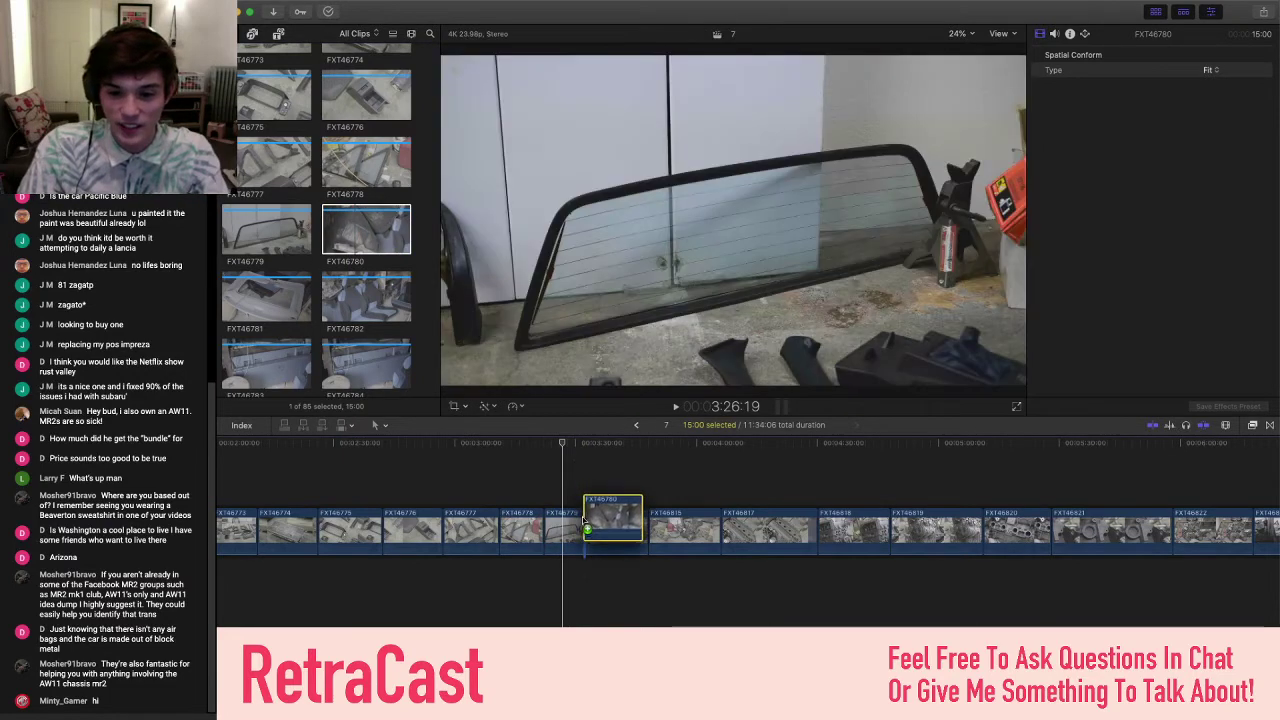
key(super+alt+v)
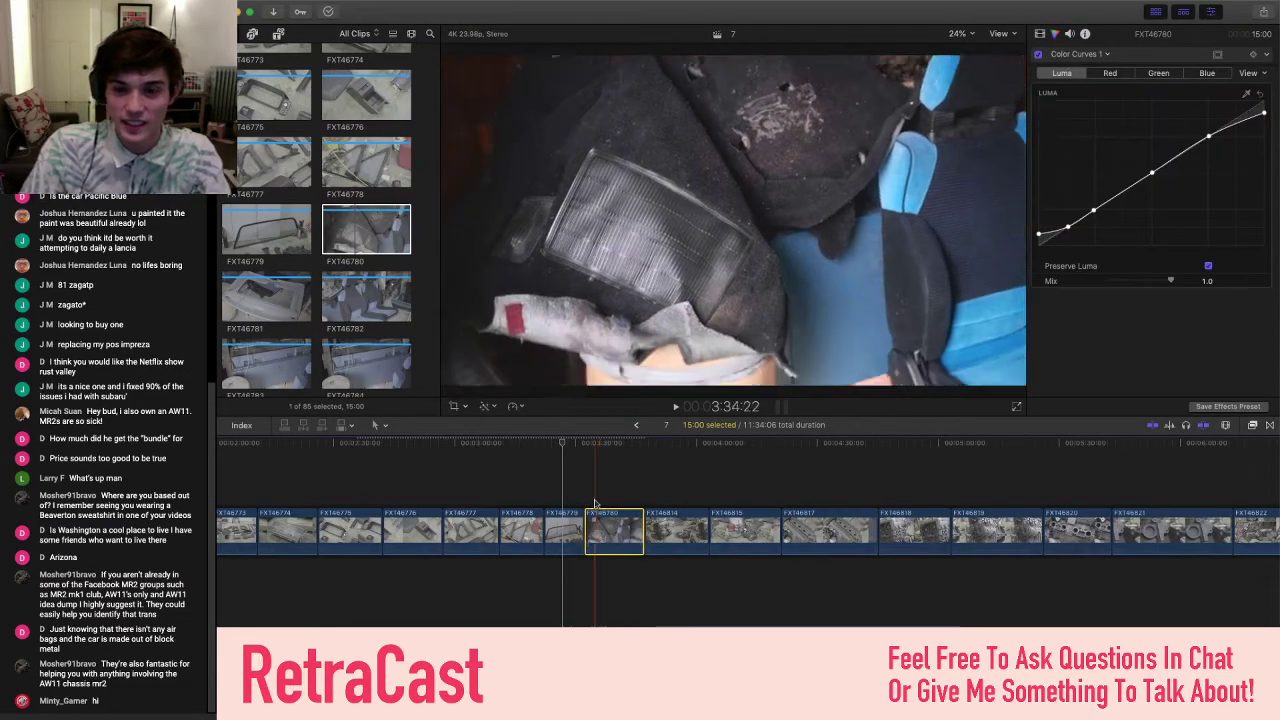
click(604, 580)
click(620, 522)
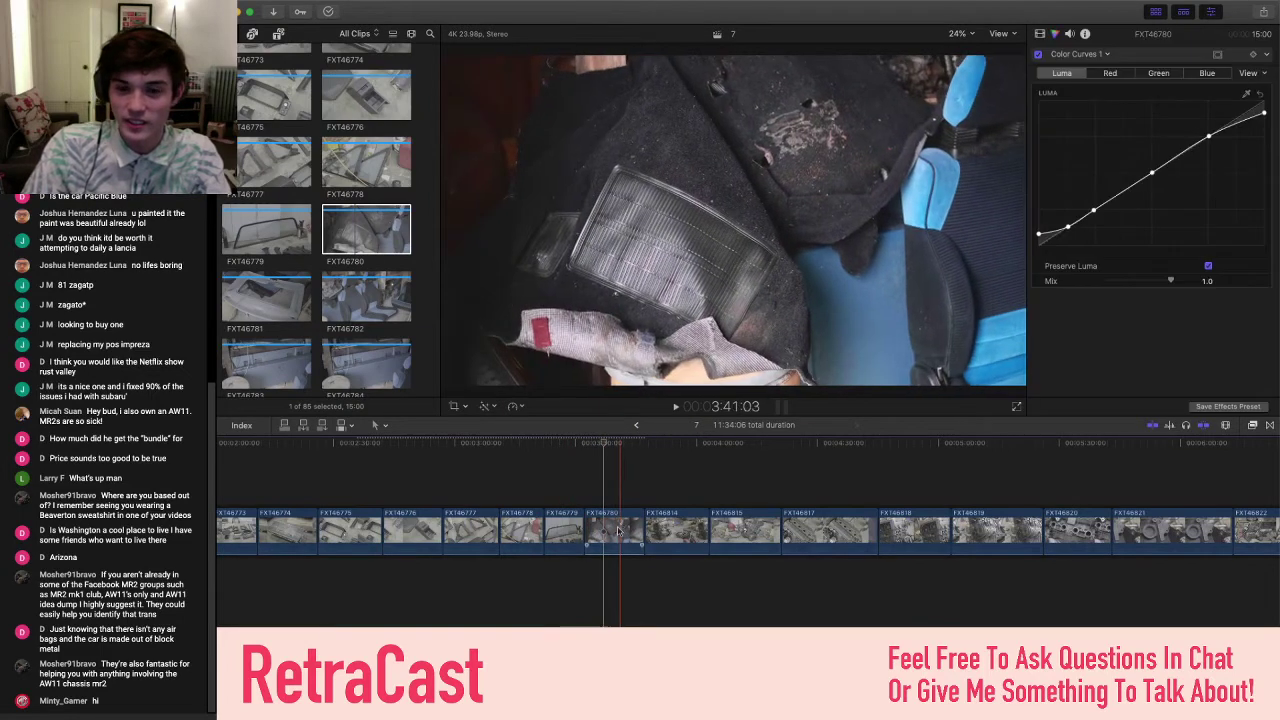
- Insert the headliner clip FXT46781 after FXT46780 on the timeline and paste the copied color grade onto it
click(253, 290)
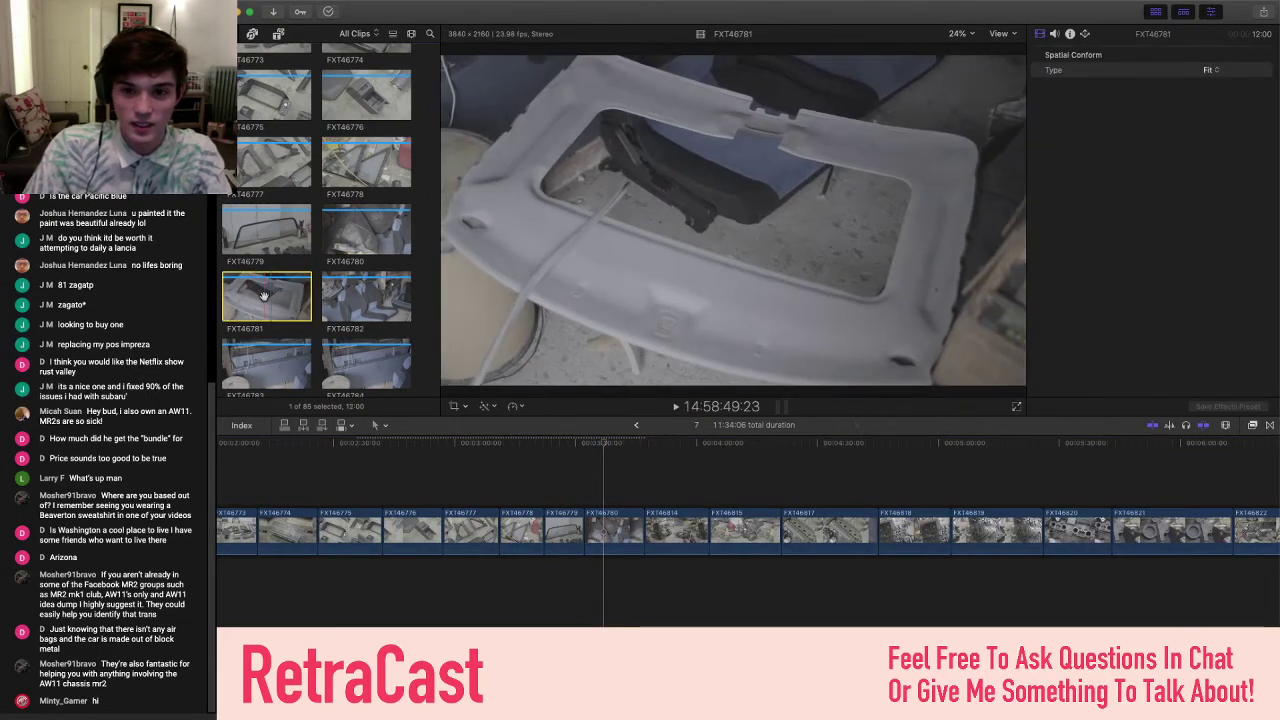
drag(270, 300, 648, 535)
key(super+shift+v)
key(Return)
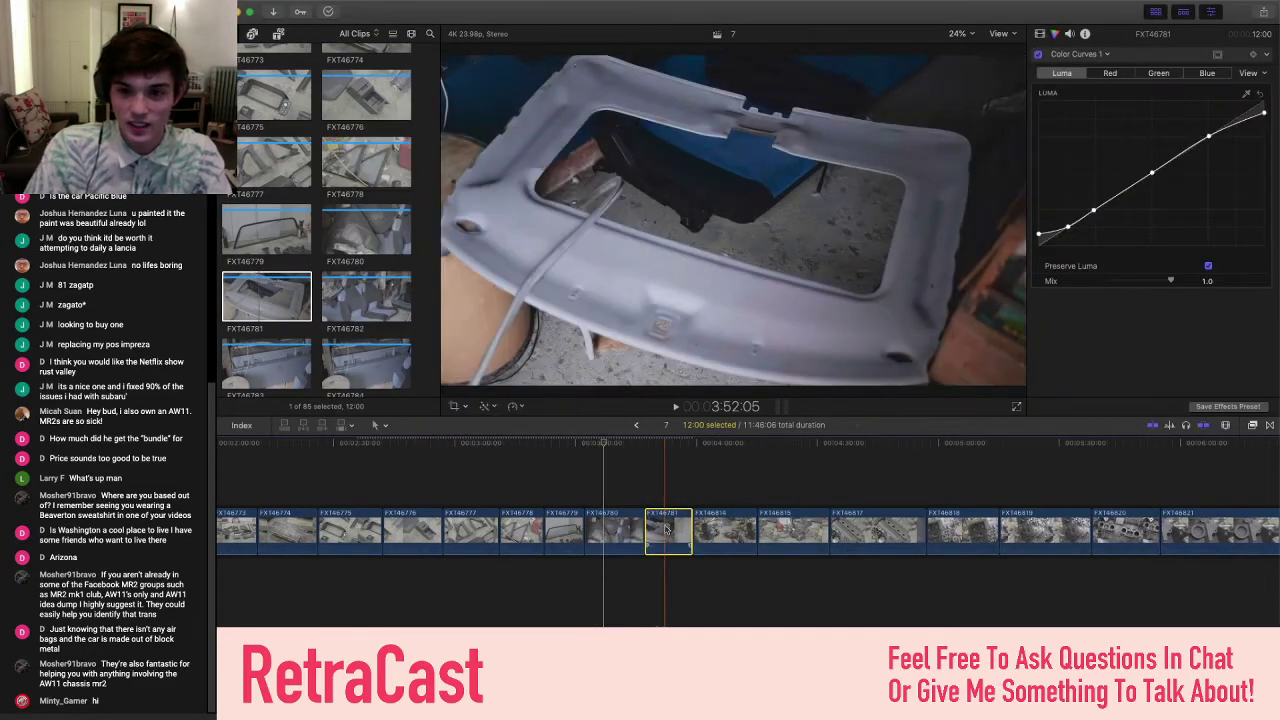
- Check the Color Wheels 1 corrections of clips FXT46780 and FXT46781
click(612, 525)
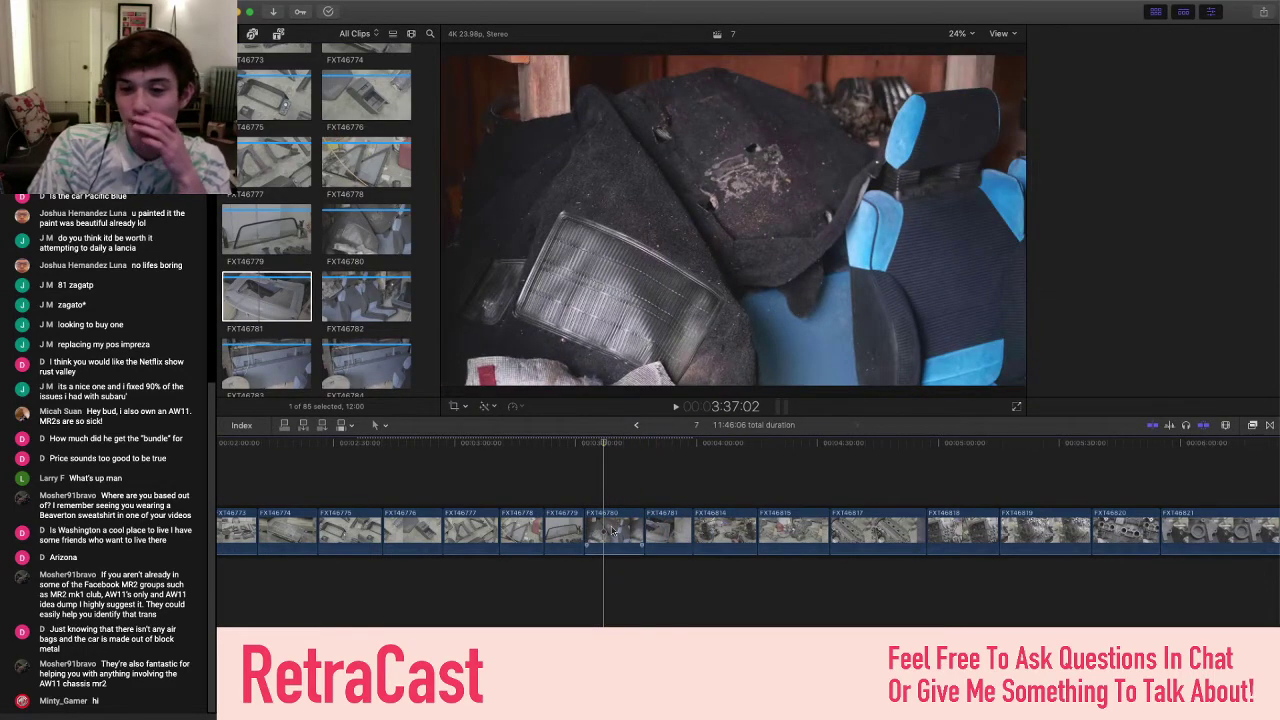
click(1090, 57)
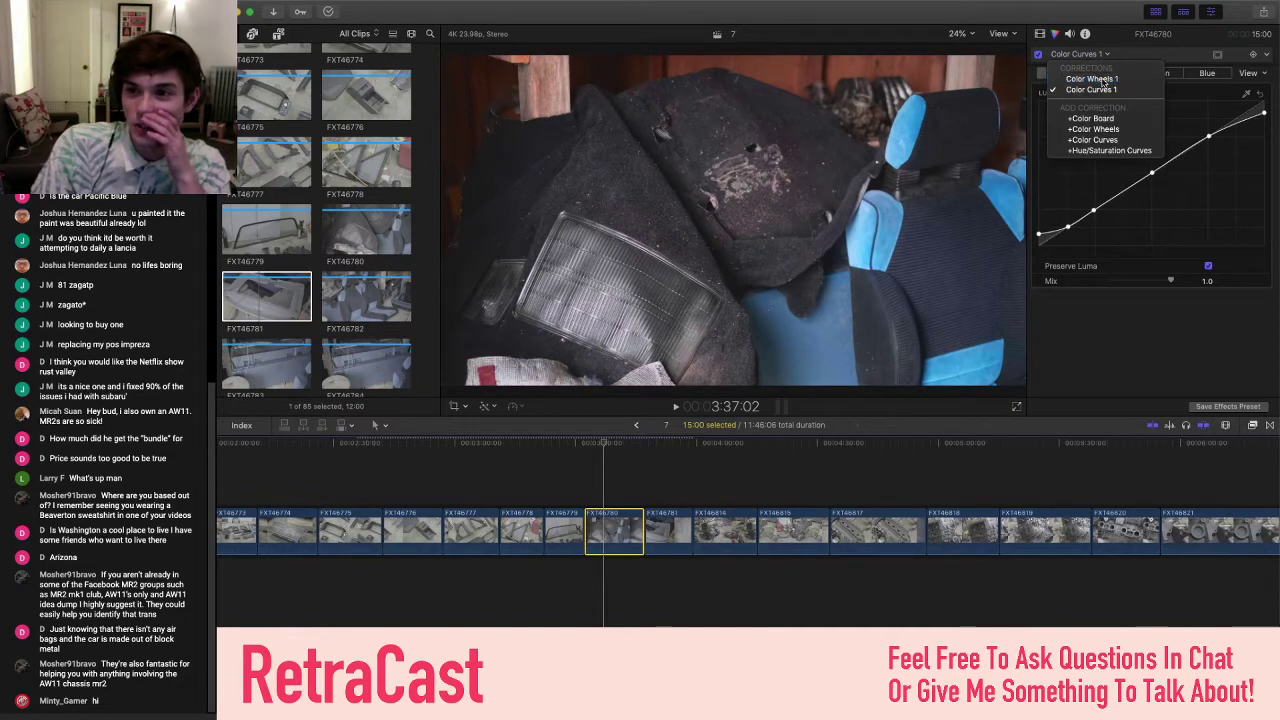
click(1080, 64)
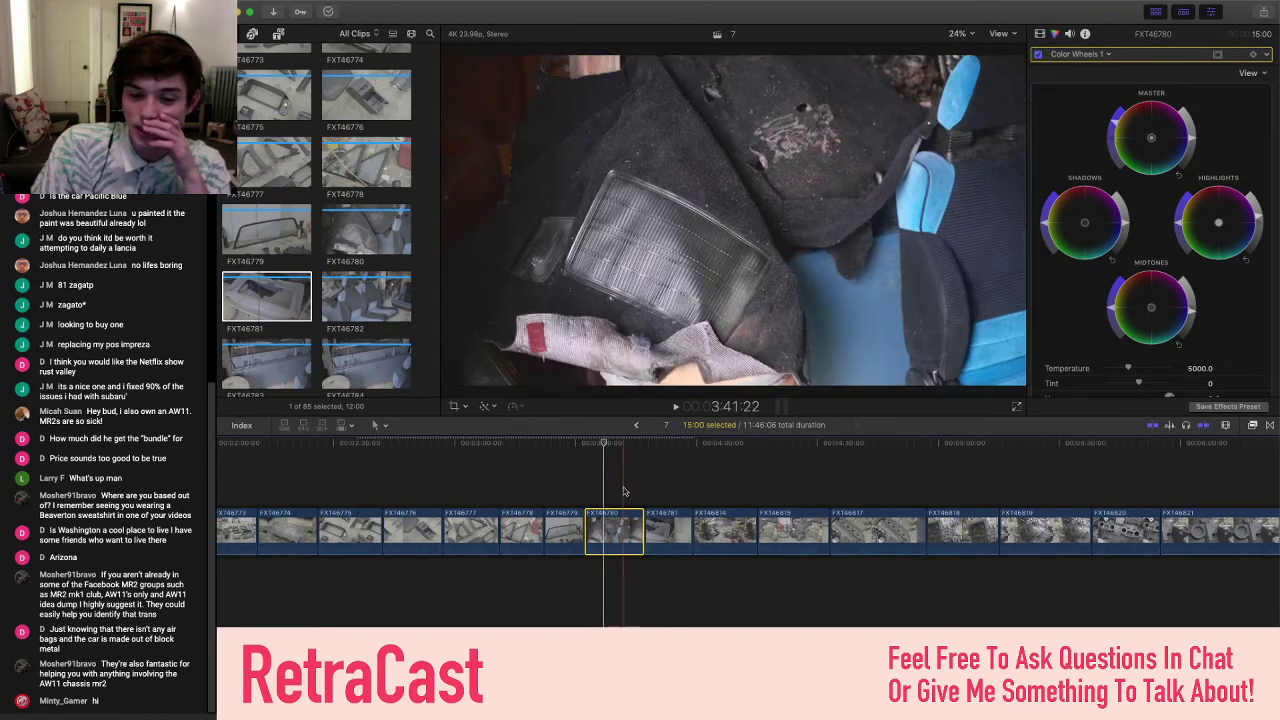
click(665, 533)
click(665, 533)
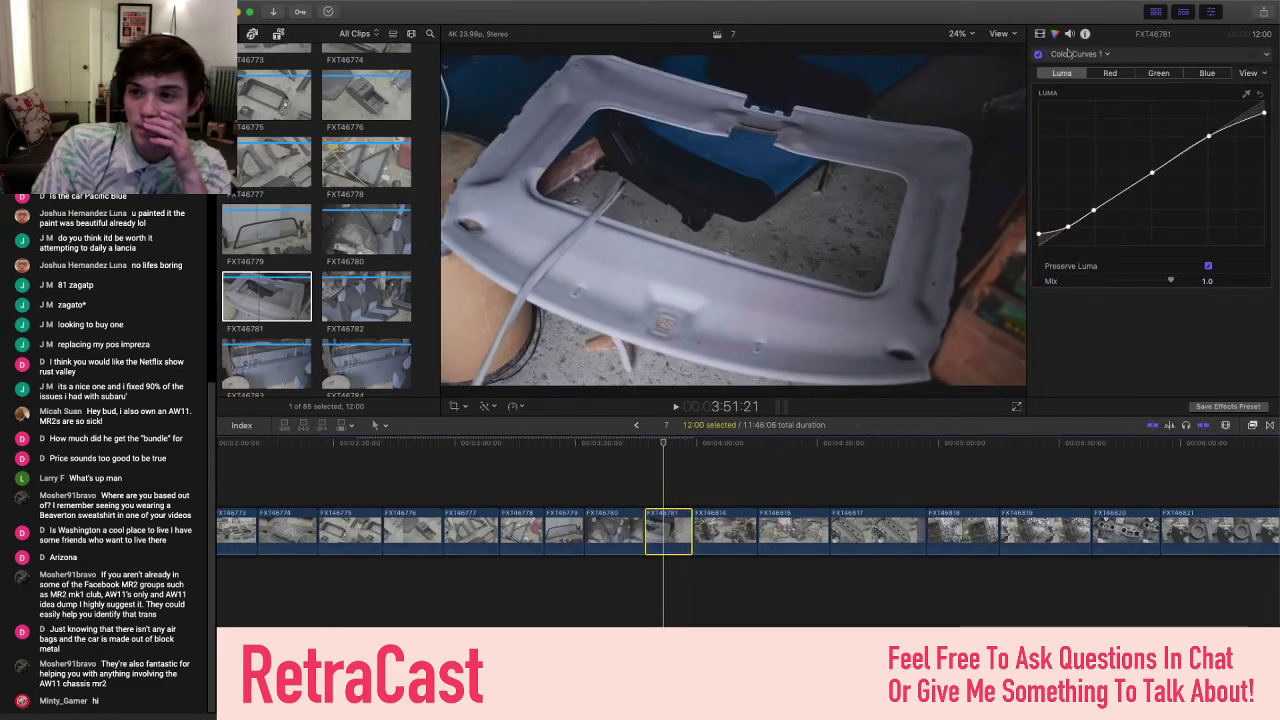
click(1080, 54)
click(1092, 79)
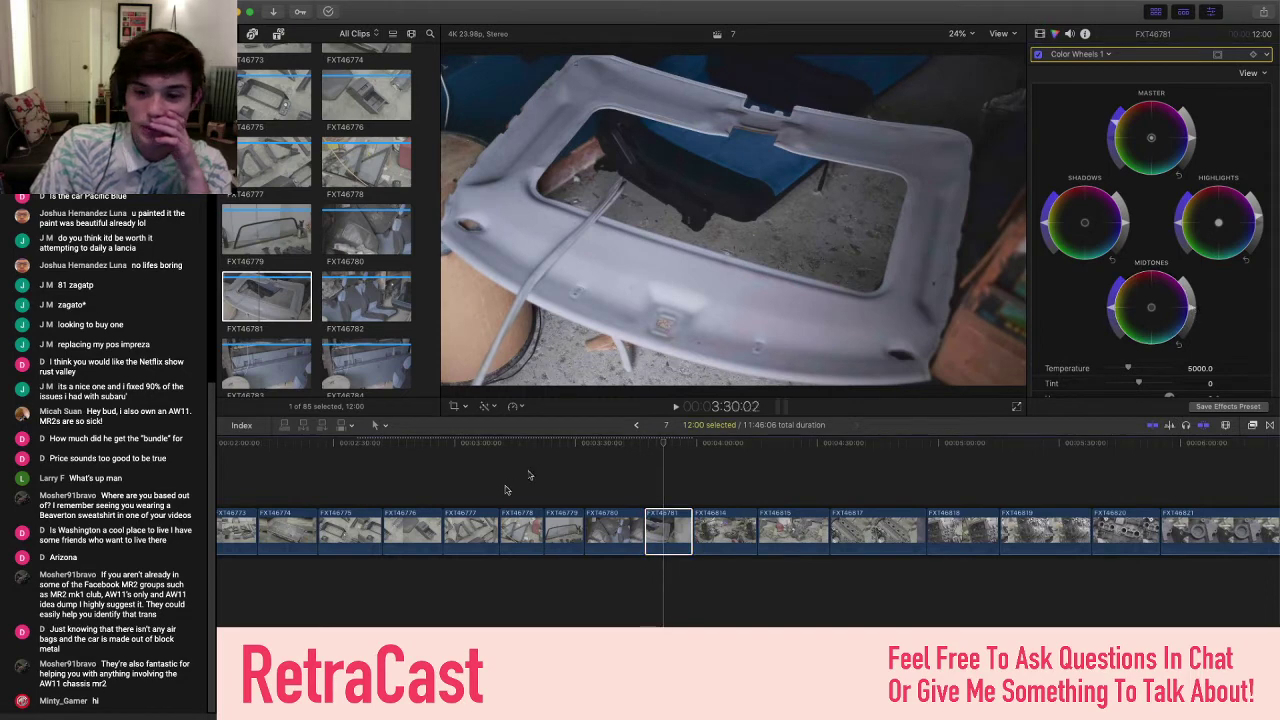
- Insert the seats clip FXT46782 between FXT46781 and FXT46814 and paste the copied effects and color corrections onto it
scroll(600, 530, right, 2)
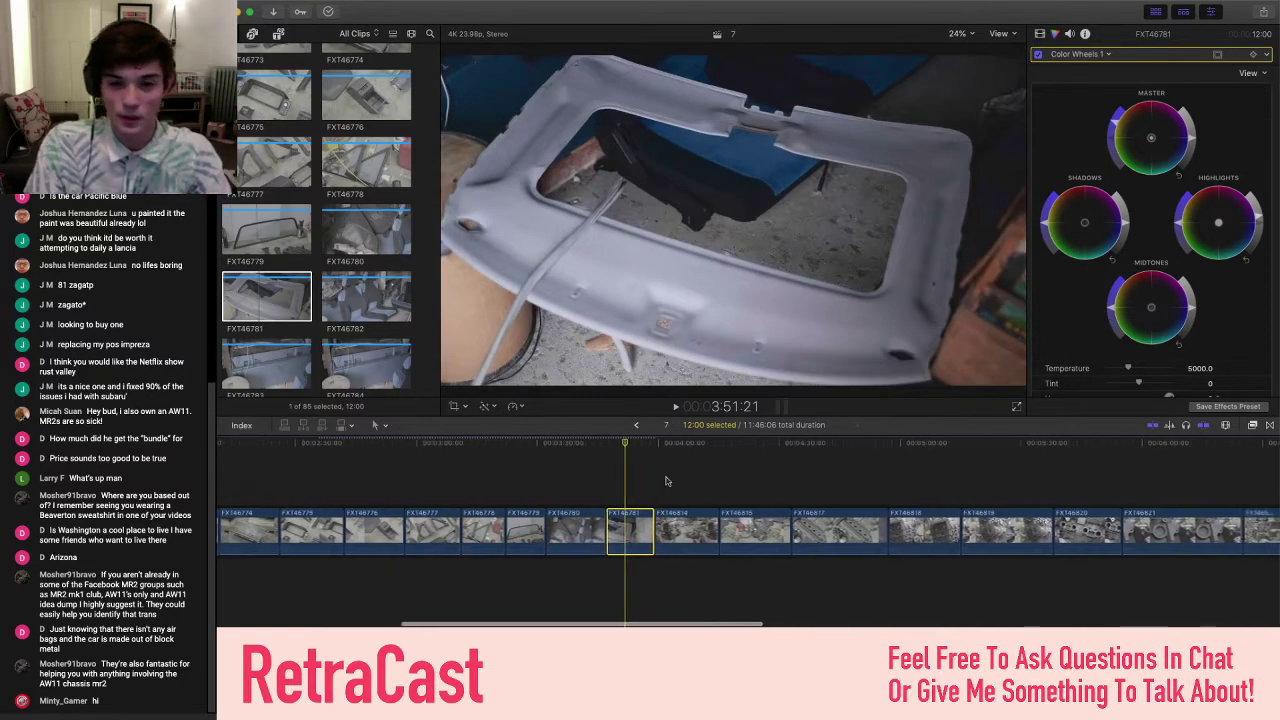
click(366, 306)
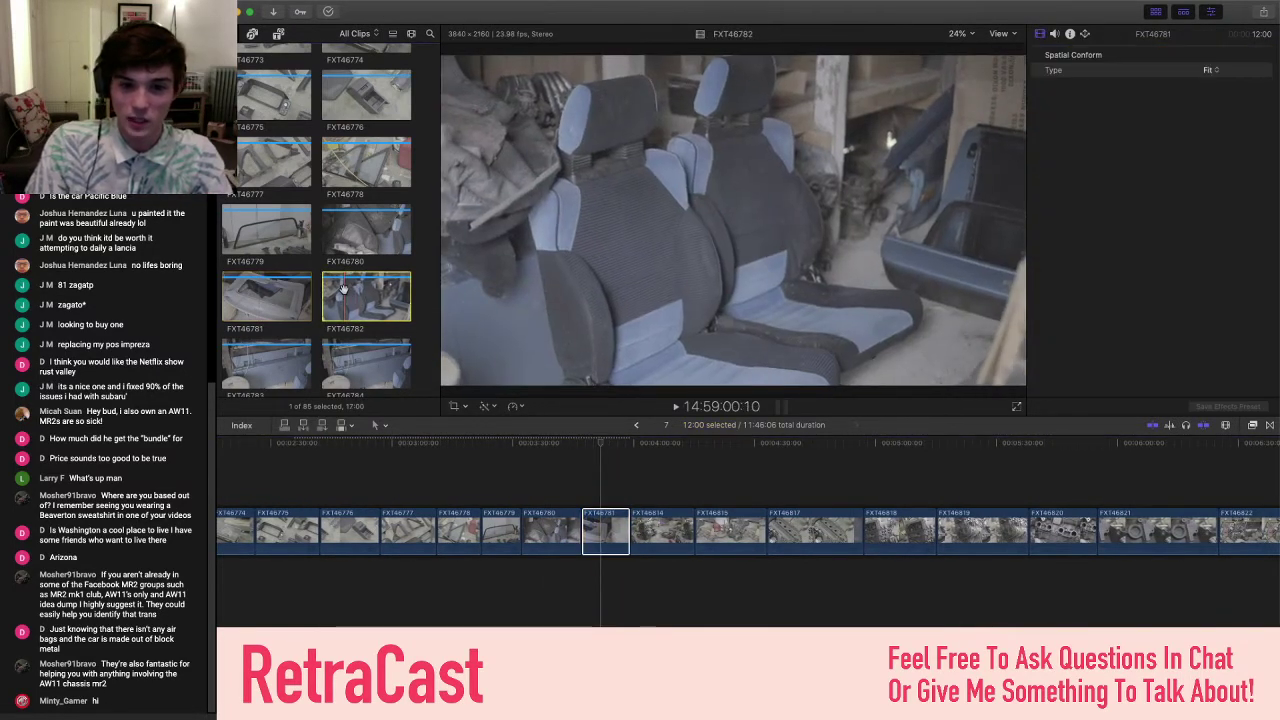
drag(446, 377, 660, 535)
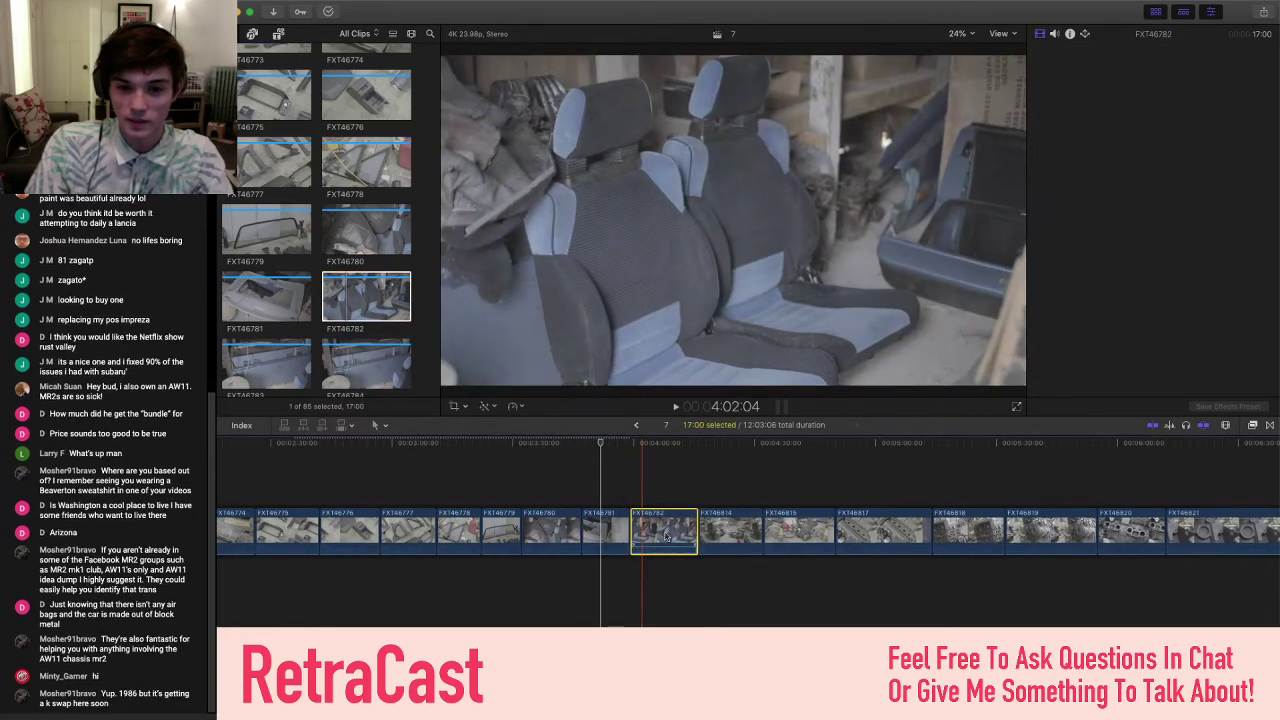
key(super+shift+v)
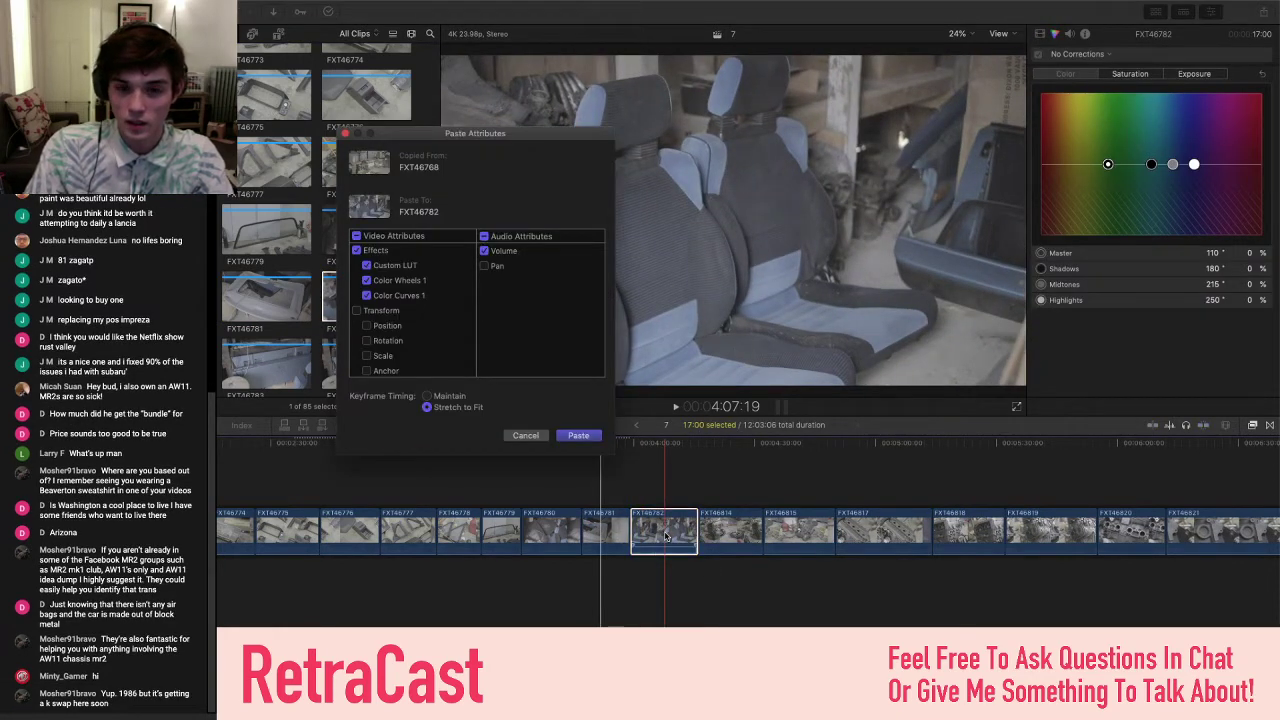
key(Return)
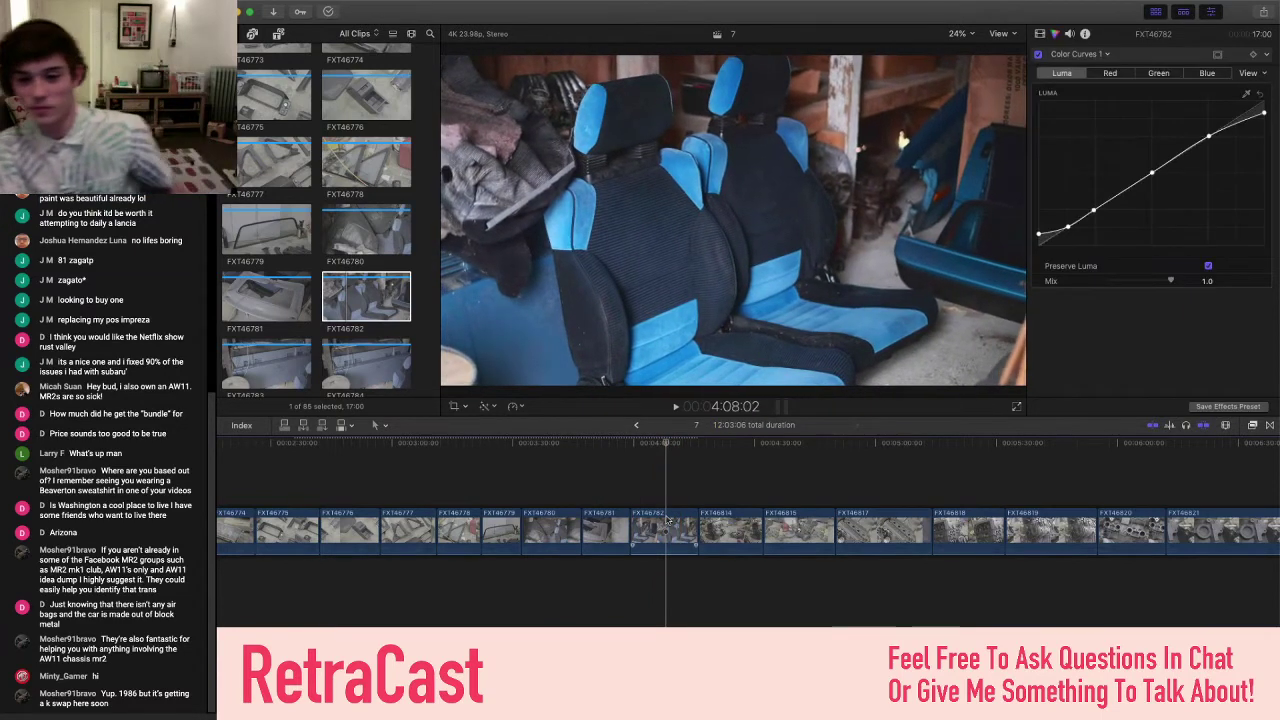
click(667, 517)
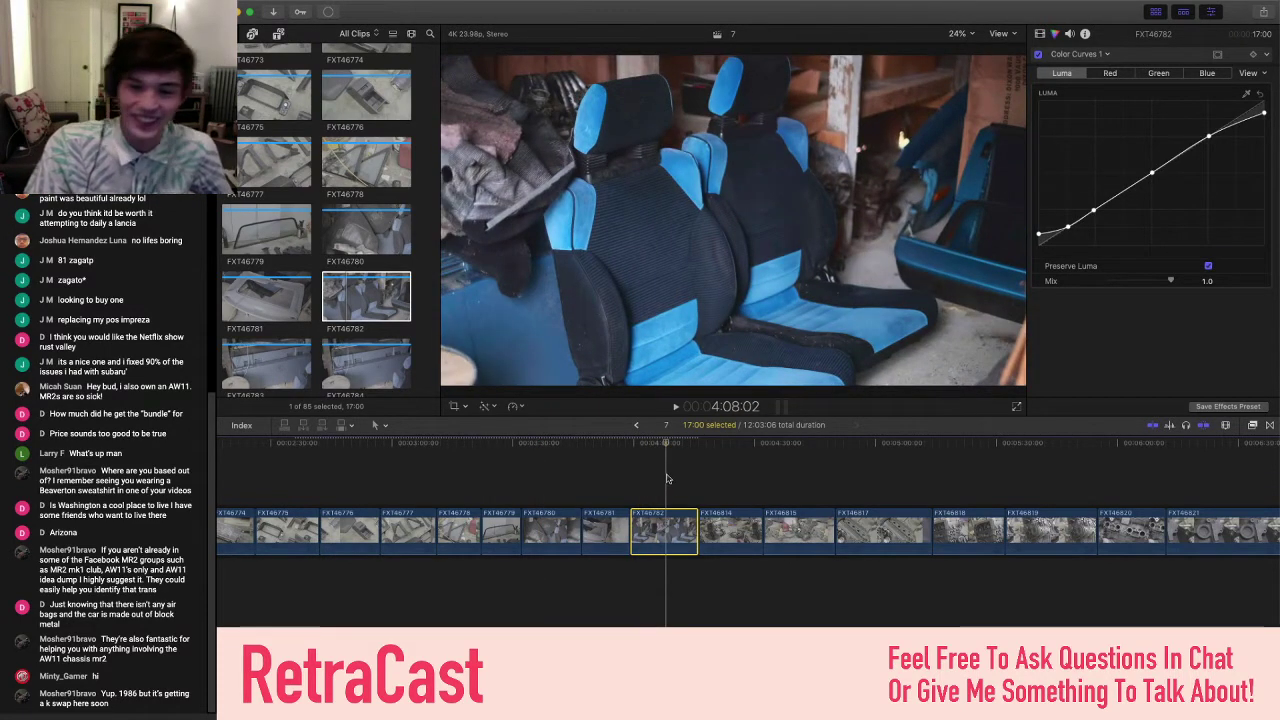
- Preview the Toyota MR2 body panel clip FXT46783 among the source clips
scroll(308, 310, down, 4)
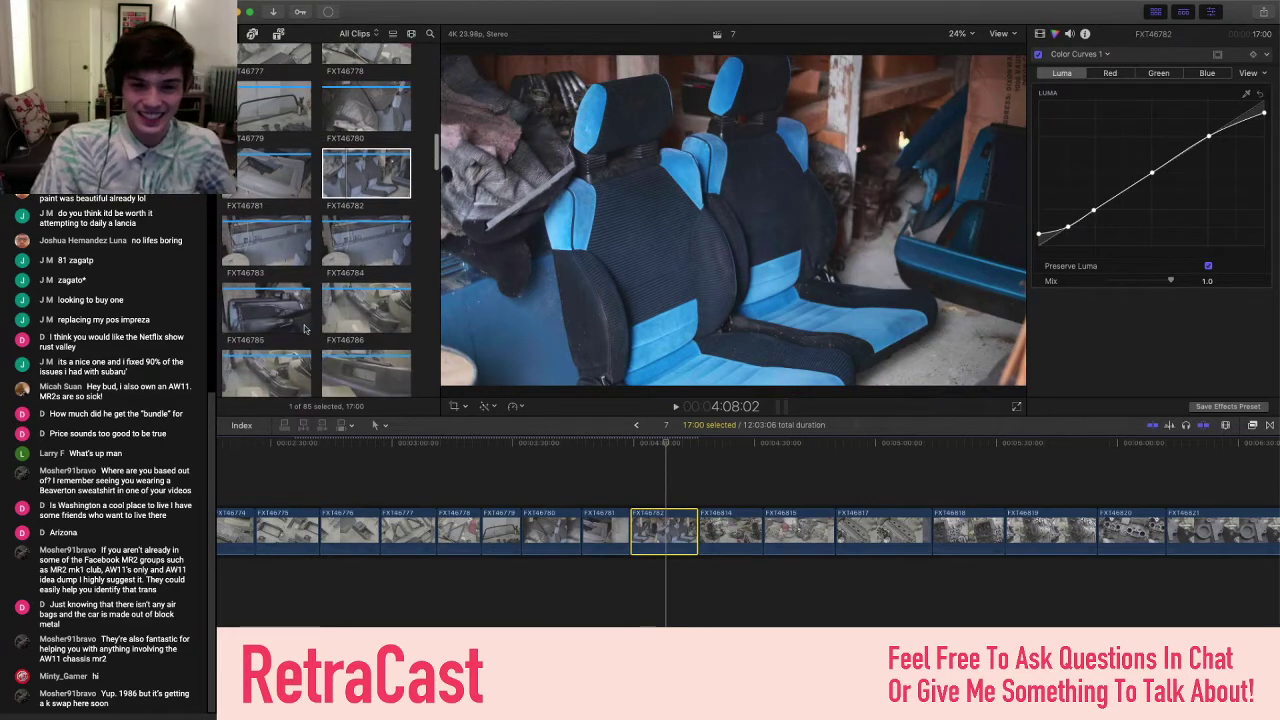
scroll(305, 328, down, 1)
click(335, 226)
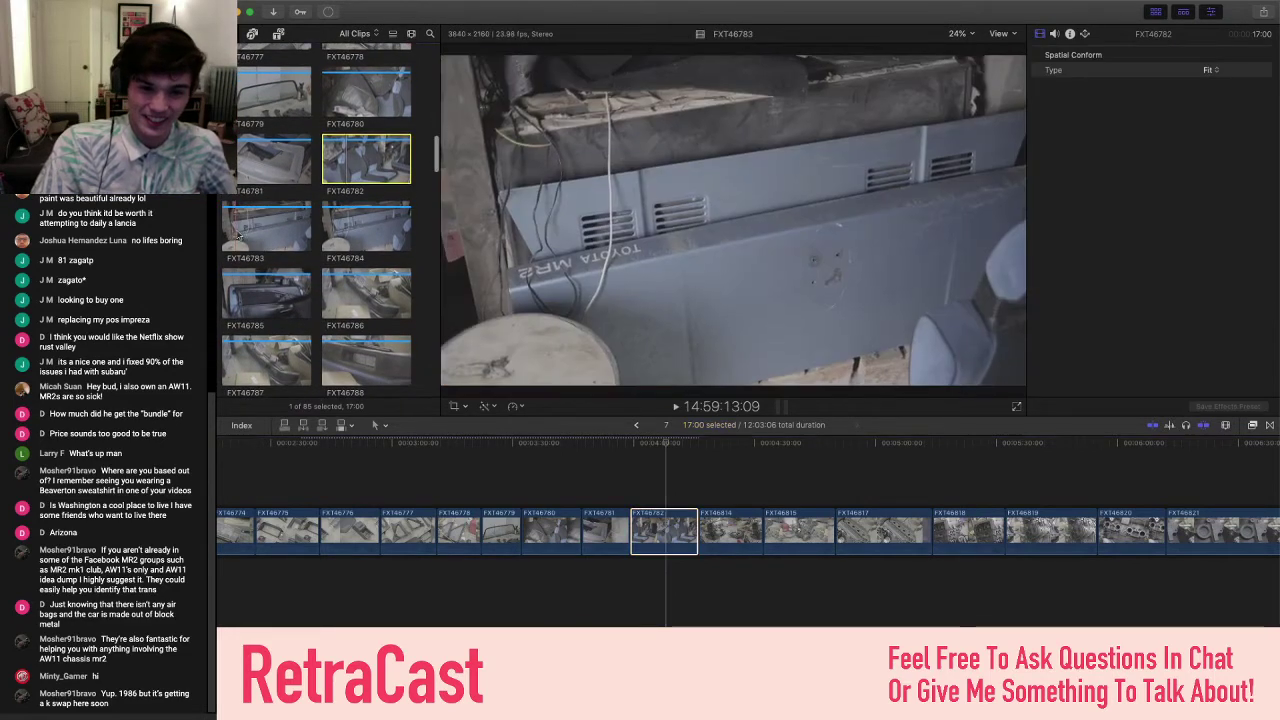
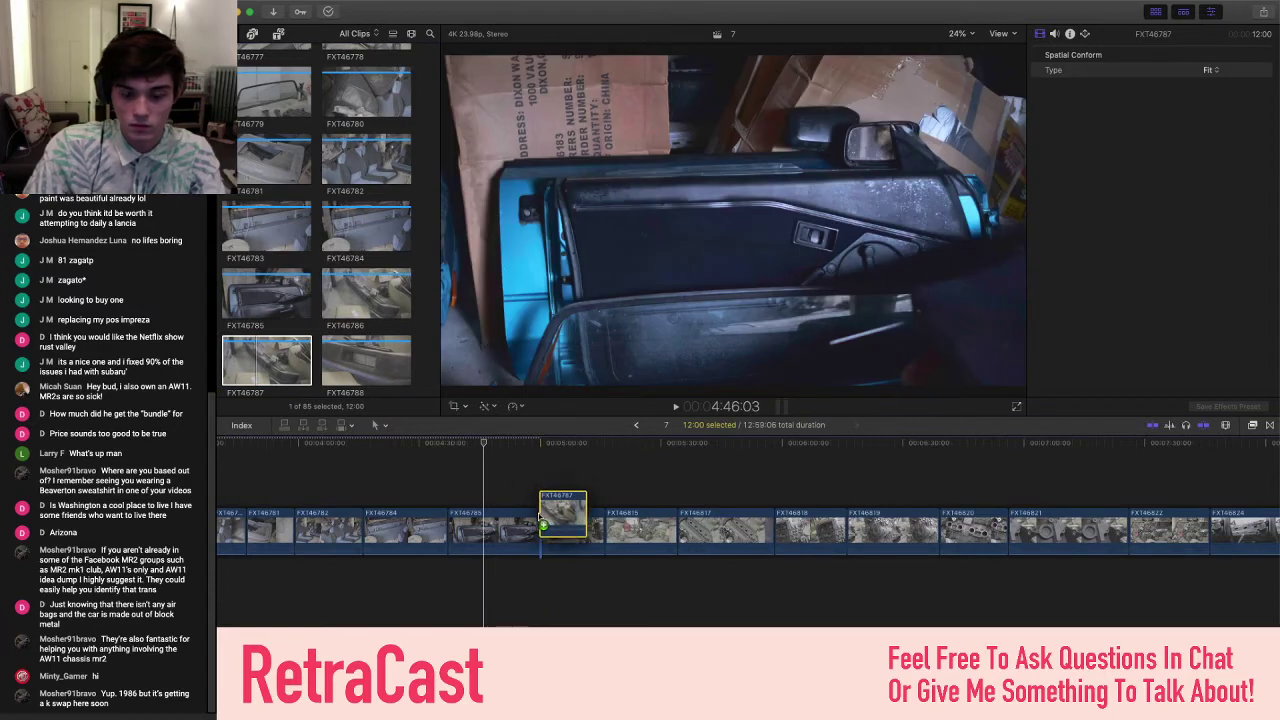
- Insert the bumper clip FXT46787 between FXT46785 and FXT46814 and paste the copied color grade onto it
click(565, 535)
key(shift+super+v)
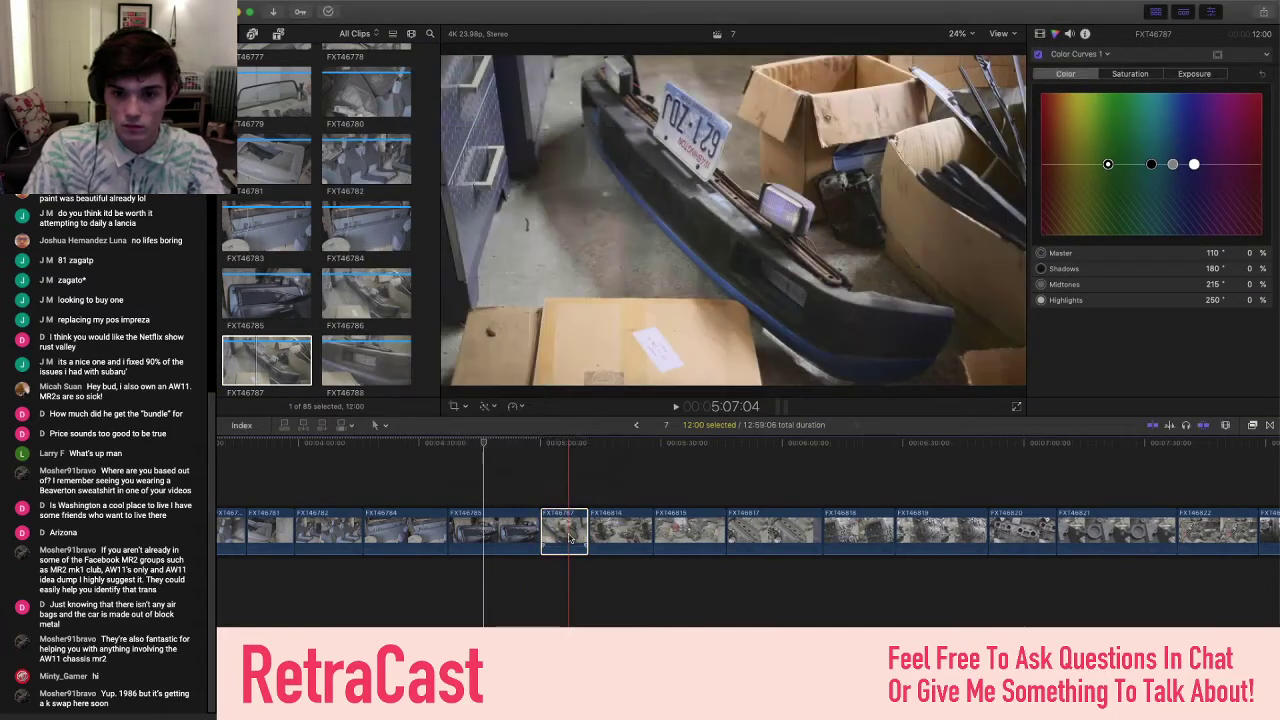
key(Return)
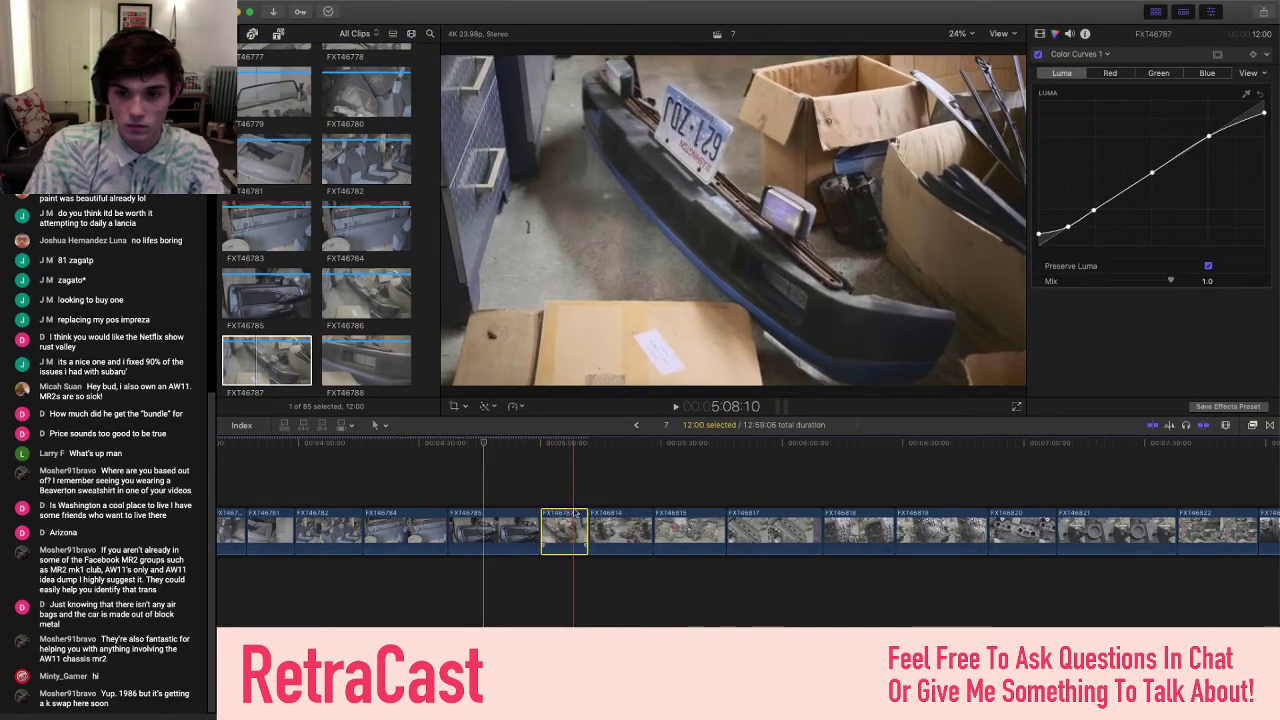
- Insert the bumper light clip FXT46788 after FXT46787 on the timeline and paste the copied color grade attributes onto it
click(350, 360)
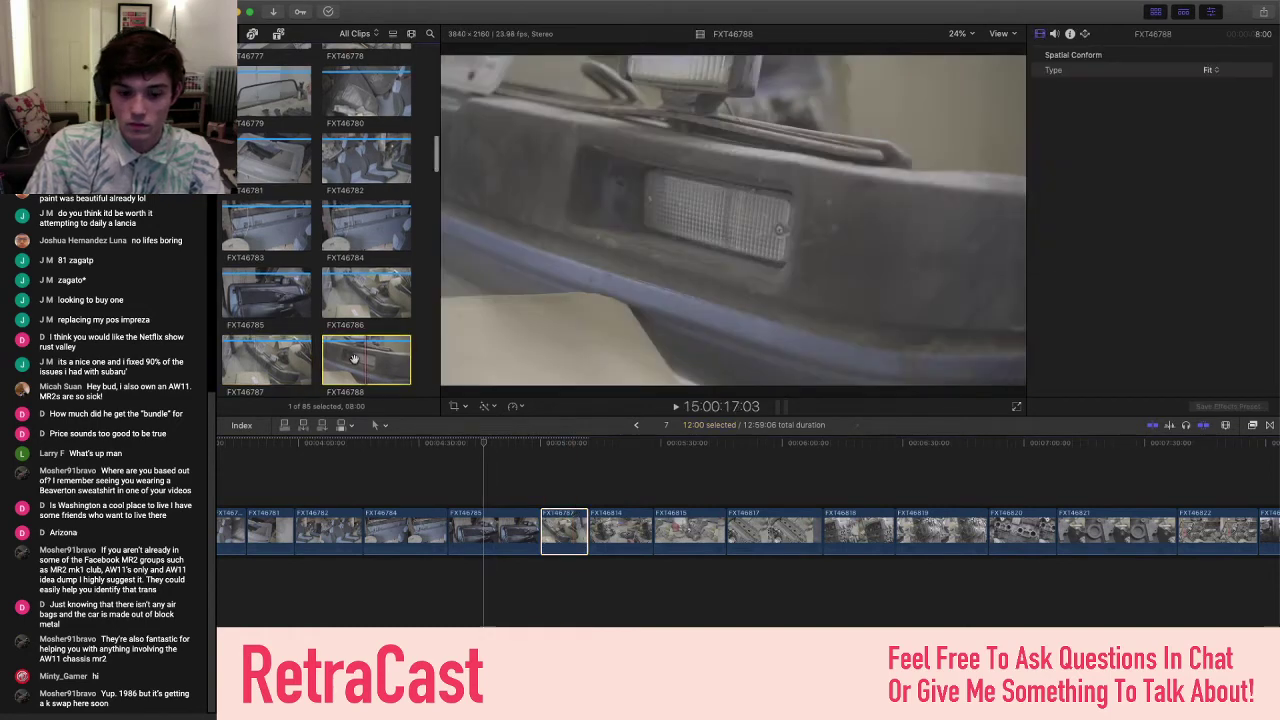
drag(347, 360, 596, 540)
key(super+6)
key(super+shift+v)
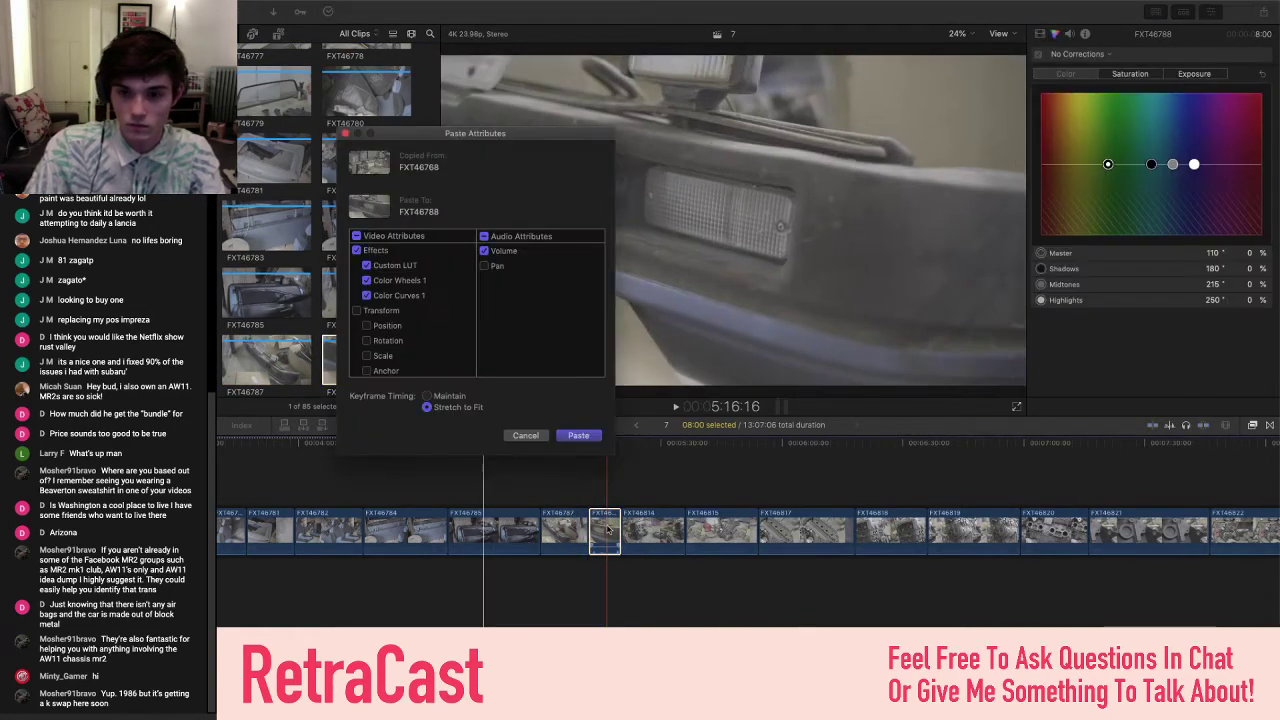
key(Return)
- Check the Color Wheels 1 and Color Curves 1 corrections of clip FXT46788
click(596, 505)
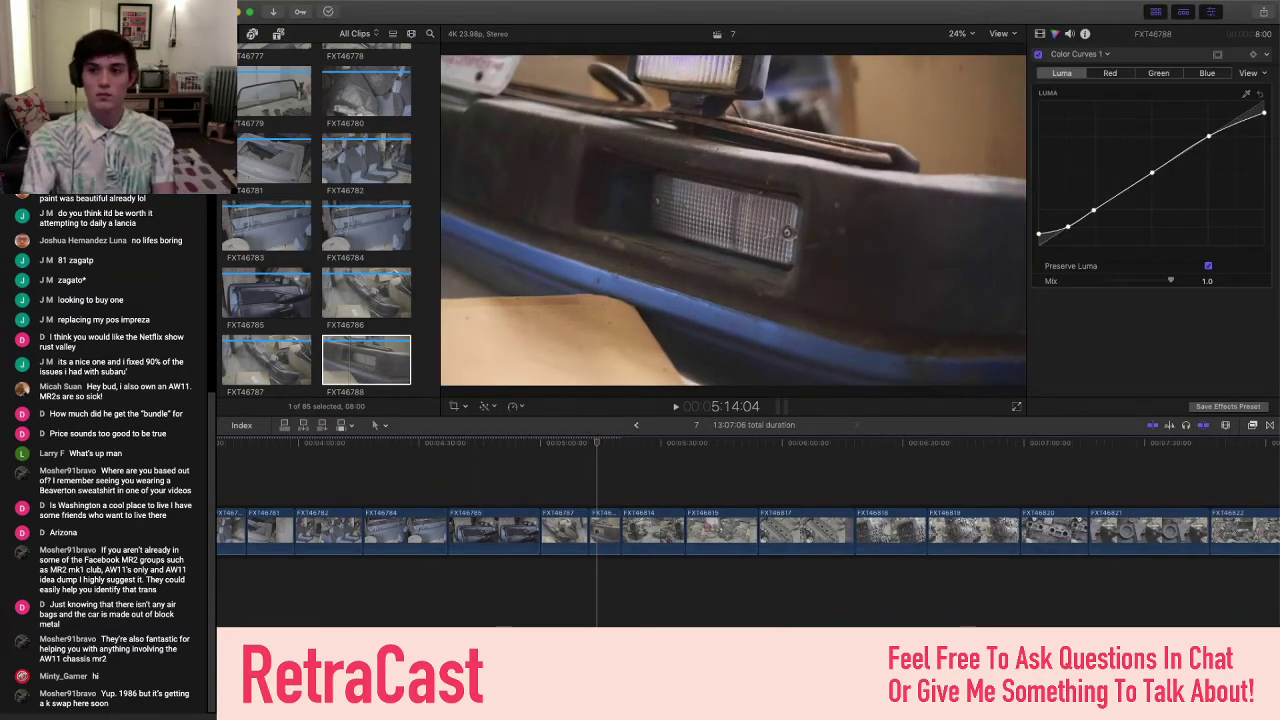
click(1100, 55)
click(1092, 78)
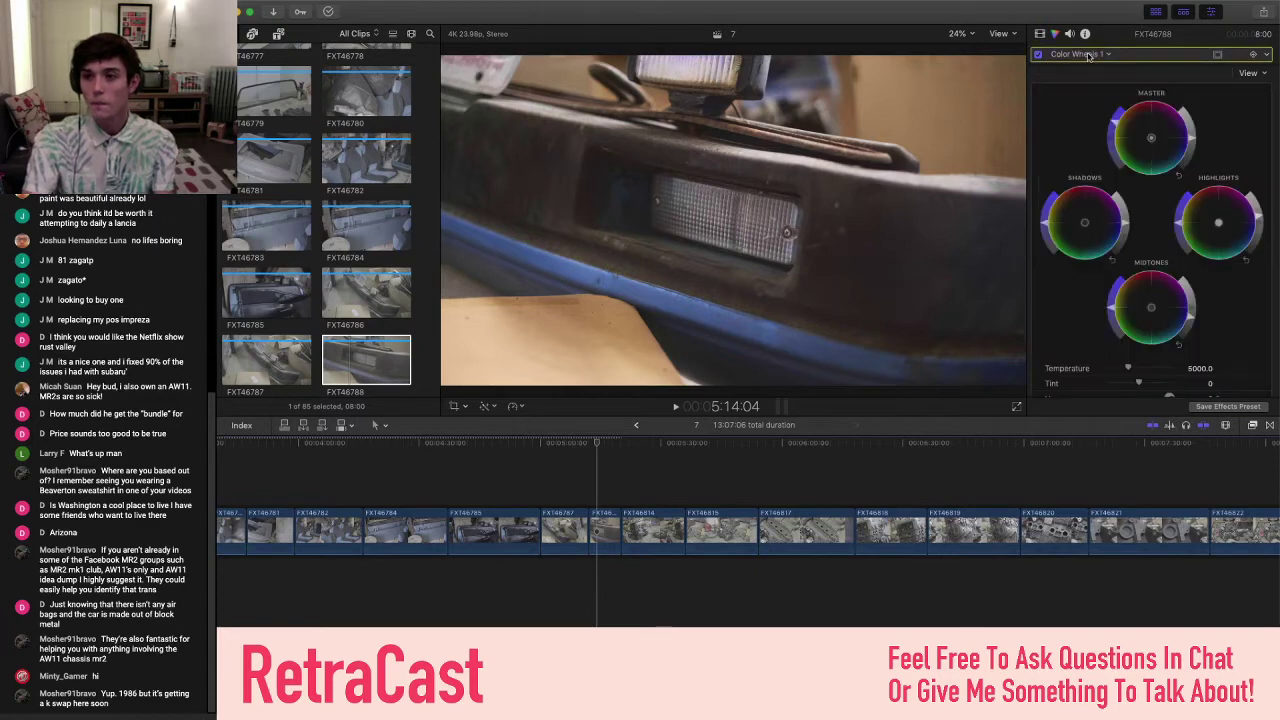
click(1091, 56)
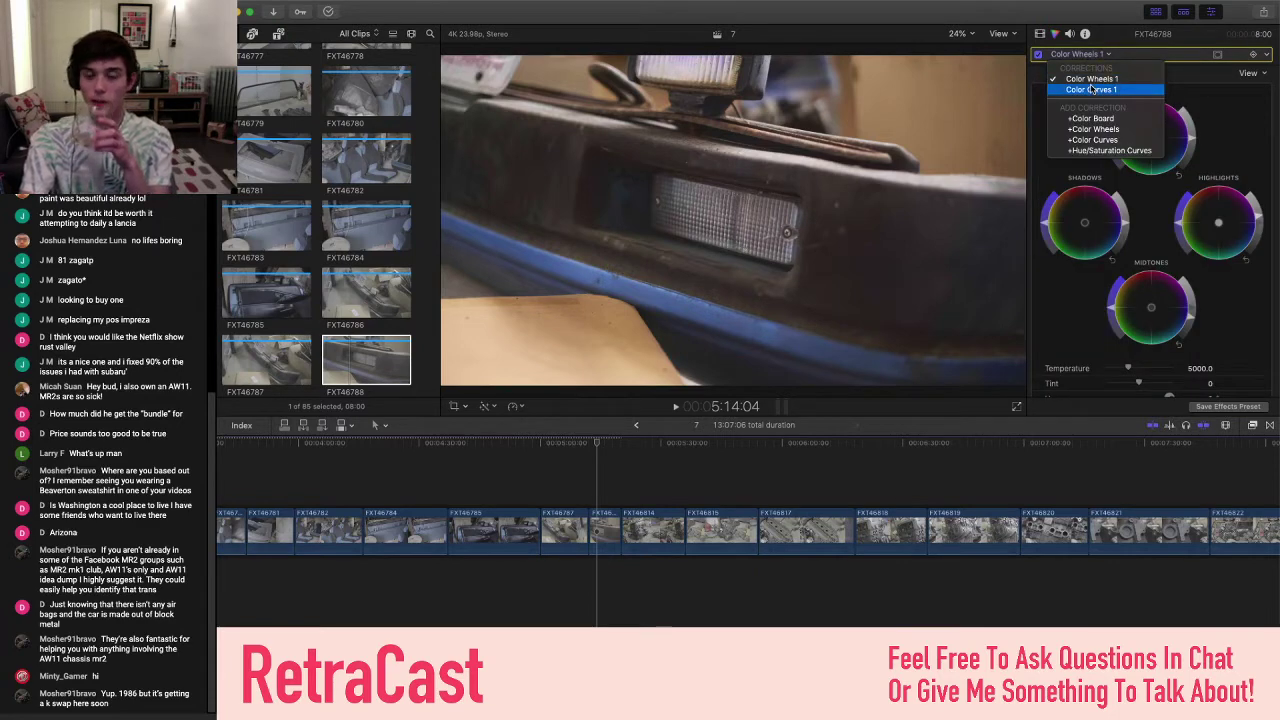
click(1091, 89)
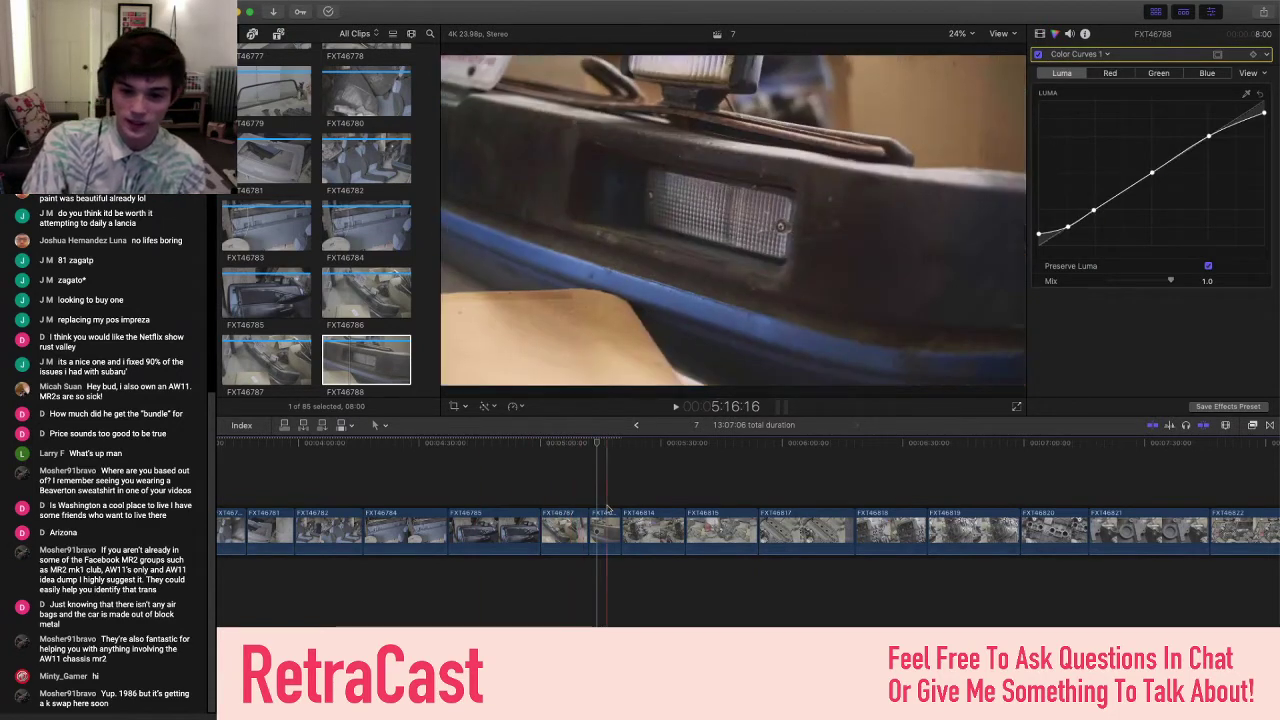
scroll(570, 530, right, 1)
scroll(370, 326, down, 3)
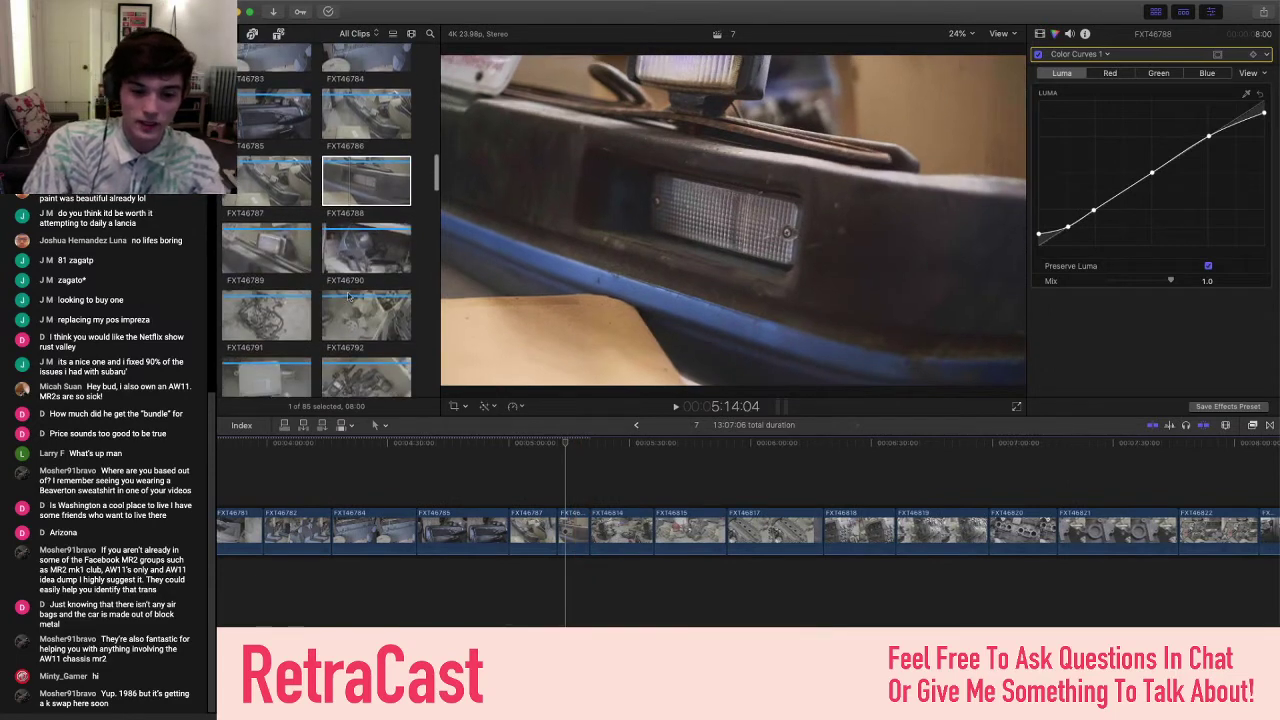
- Insert clip FXT46789 after FXT46788 in the timeline and paste the copied Custom LUT, Color Wheels, Color Curves and volume attributes onto it
click(278, 246)
key(super+2)
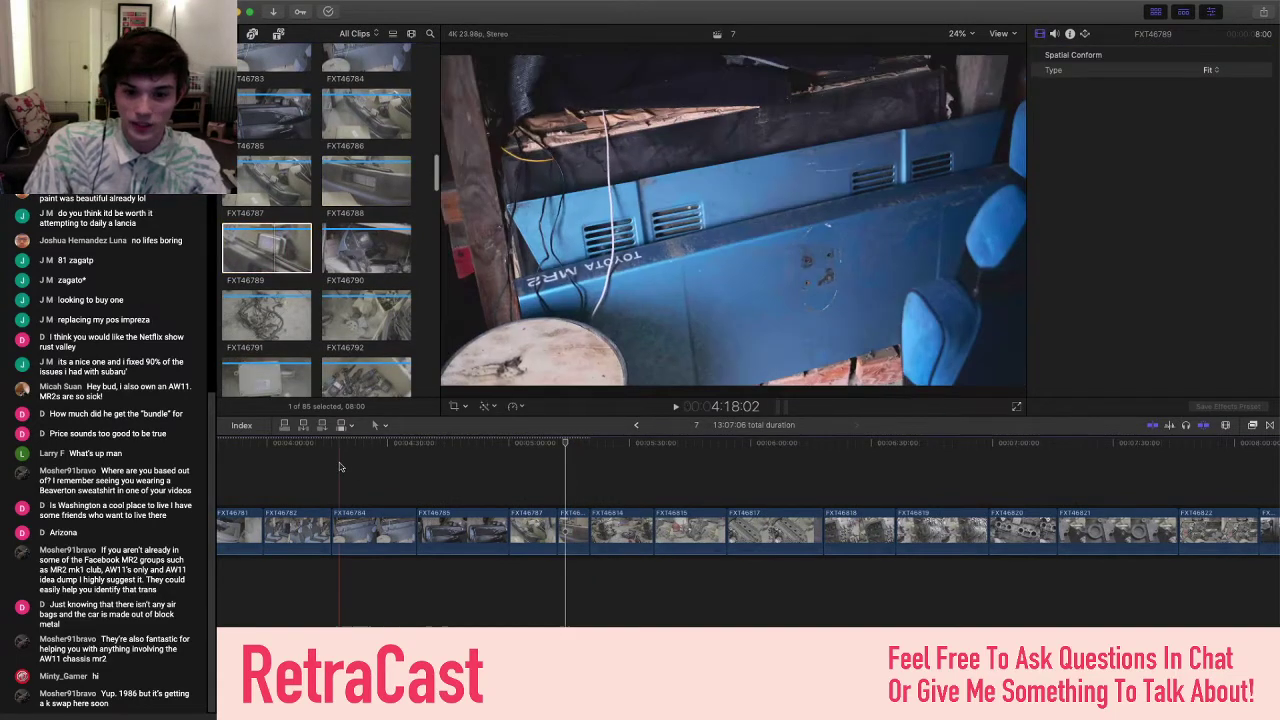
drag(262, 246, 604, 520)
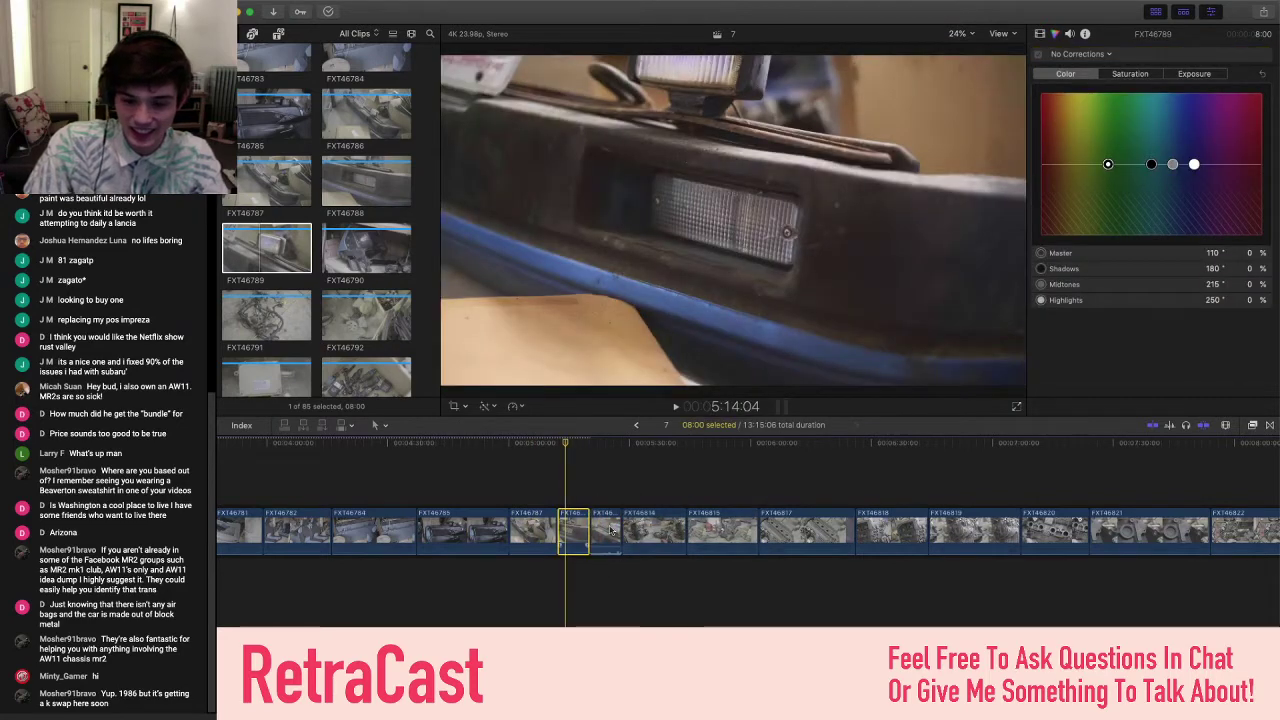
key(super+shift+v)
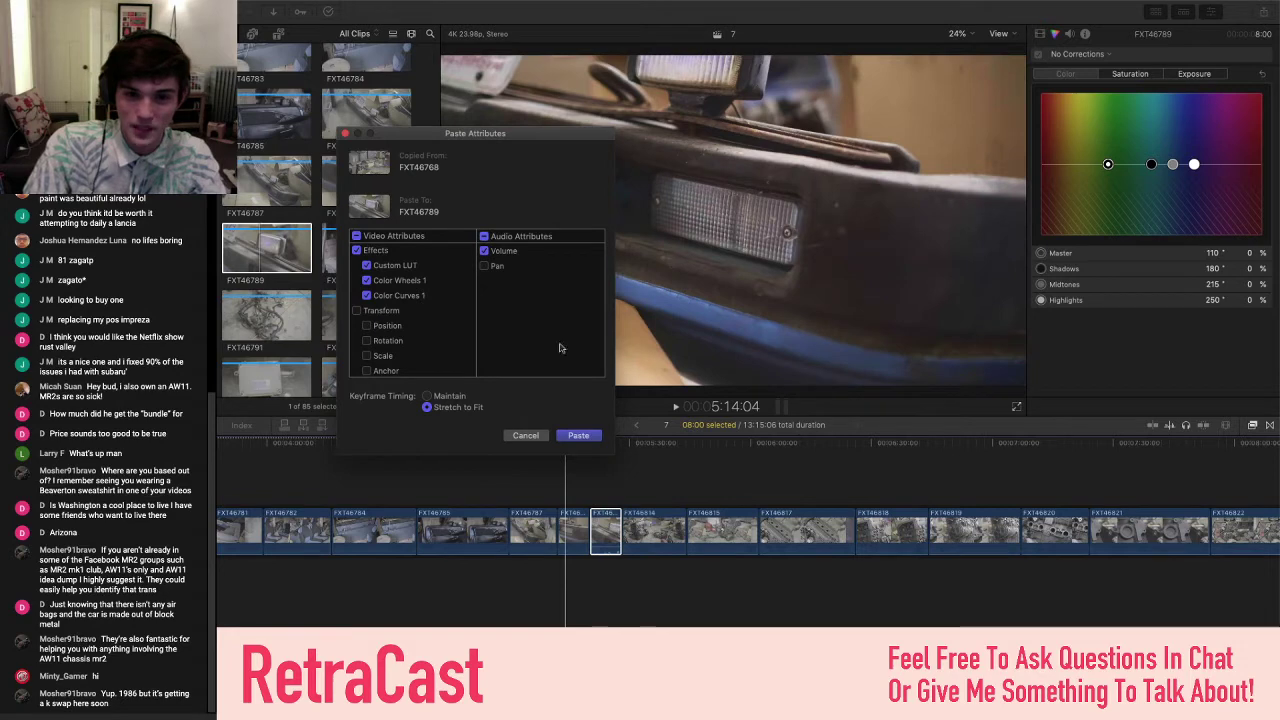
click(567, 435)
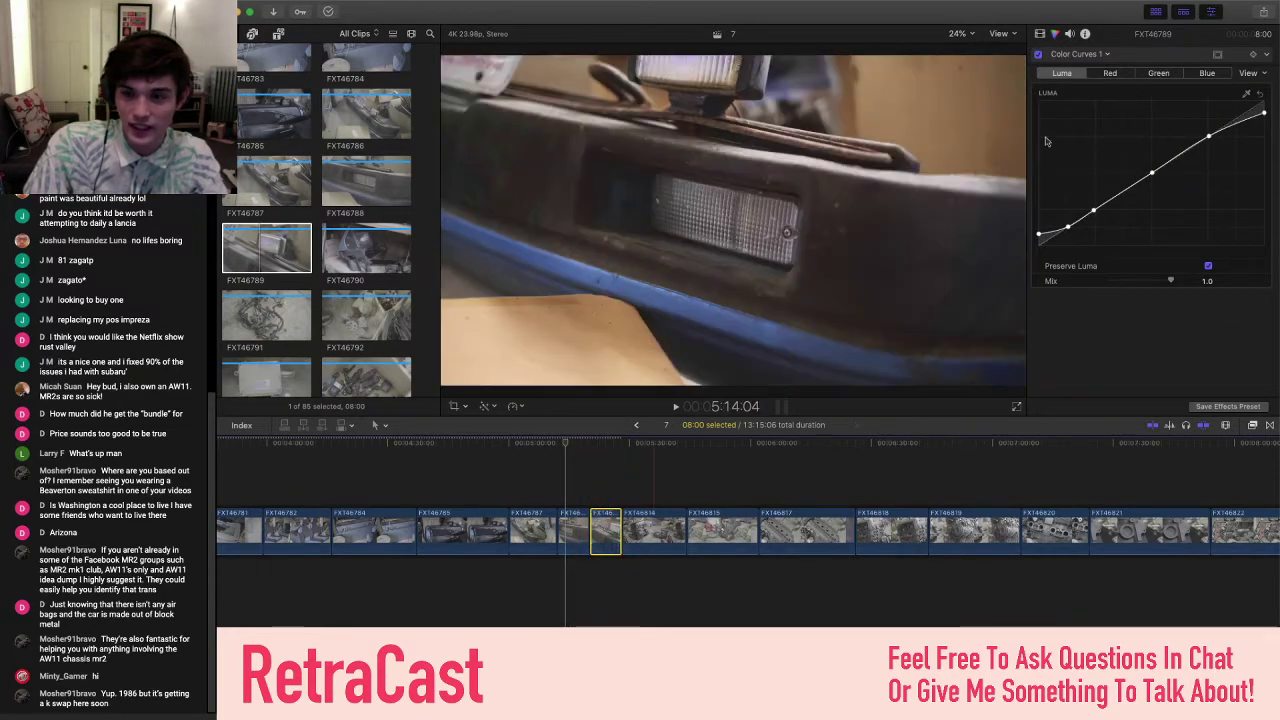
- Lower the midtones brightness of clip FXT46789 slightly in its Color Wheels 1 correction
key(Down)
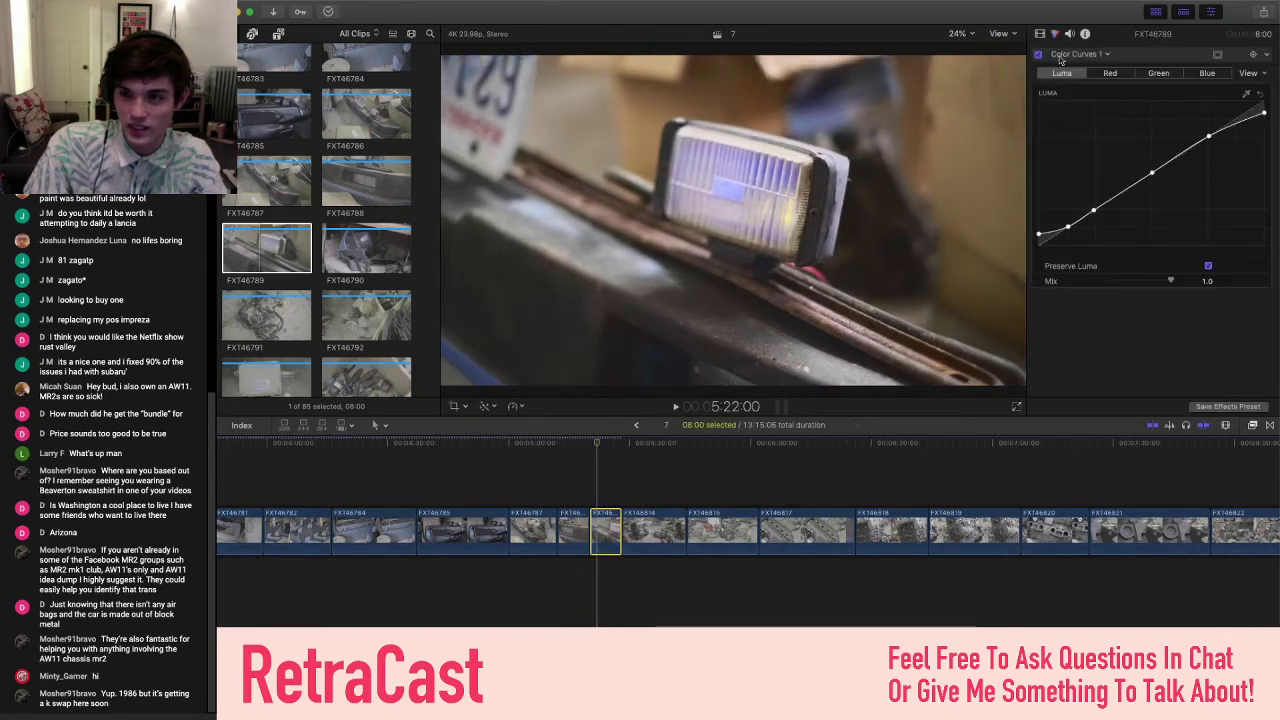
click(1075, 54)
click(1147, 131)
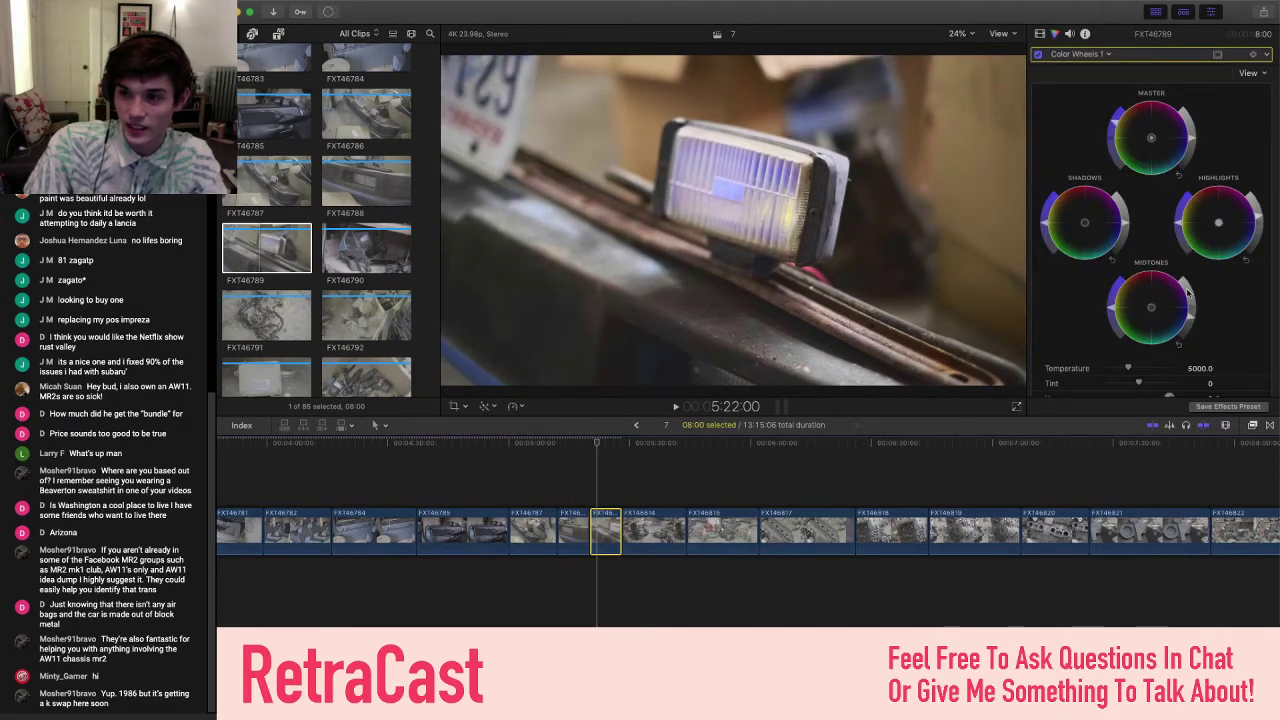
mouse_move(1186, 283)
mouse_down()
mouse_move(1190, 270)
mouse_move(1190, 312)
mouse_move(1188, 290)
mouse_move(1198, 304)
mouse_up()
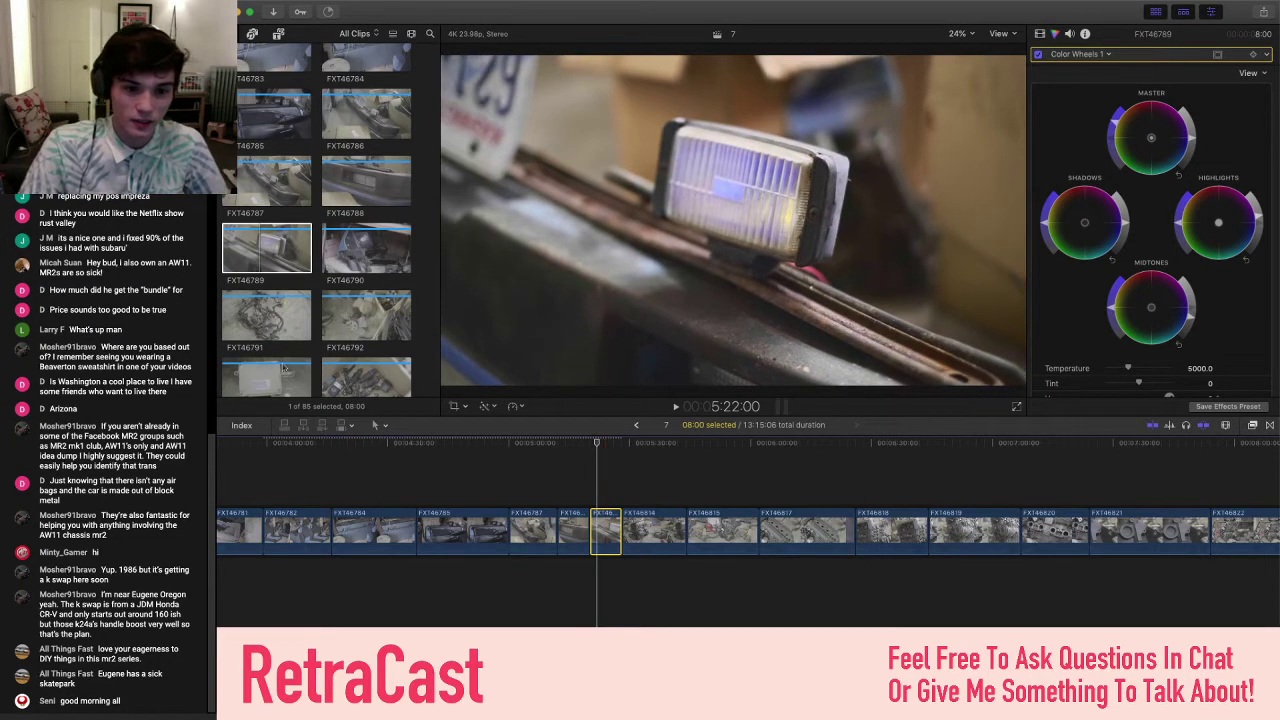
key(super+1)
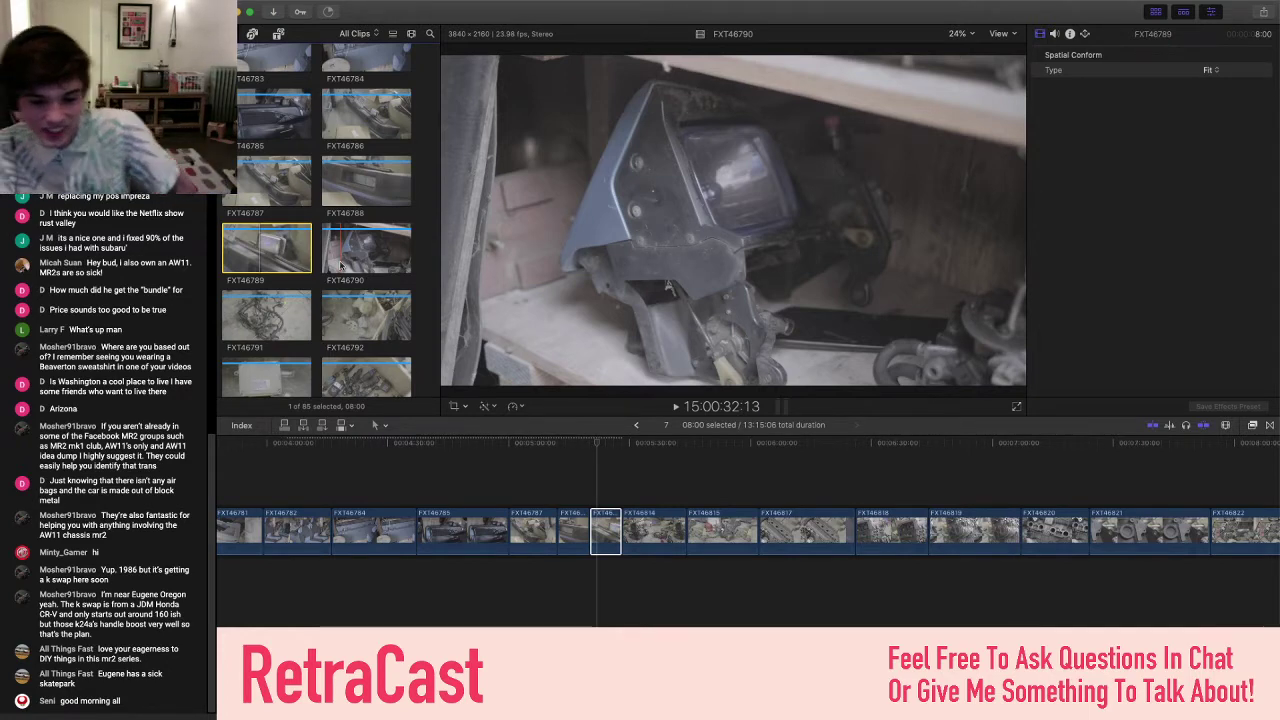
click(606, 483)
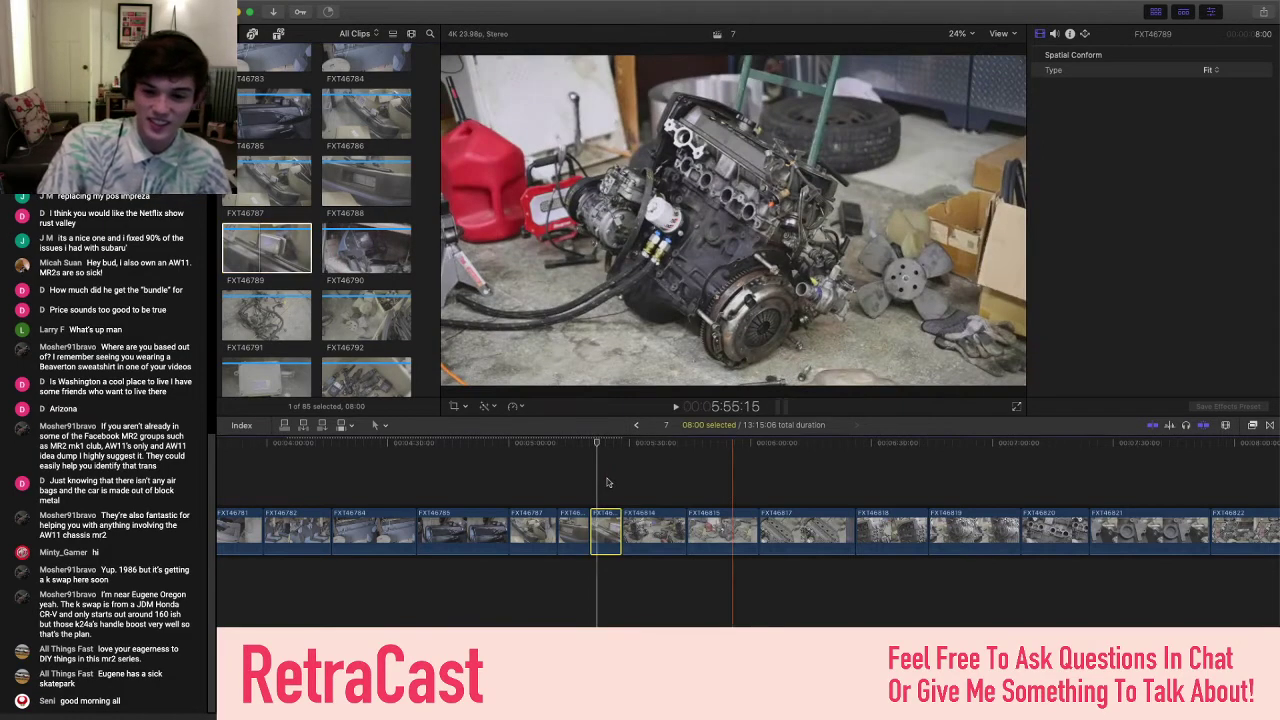
click(657, 485)
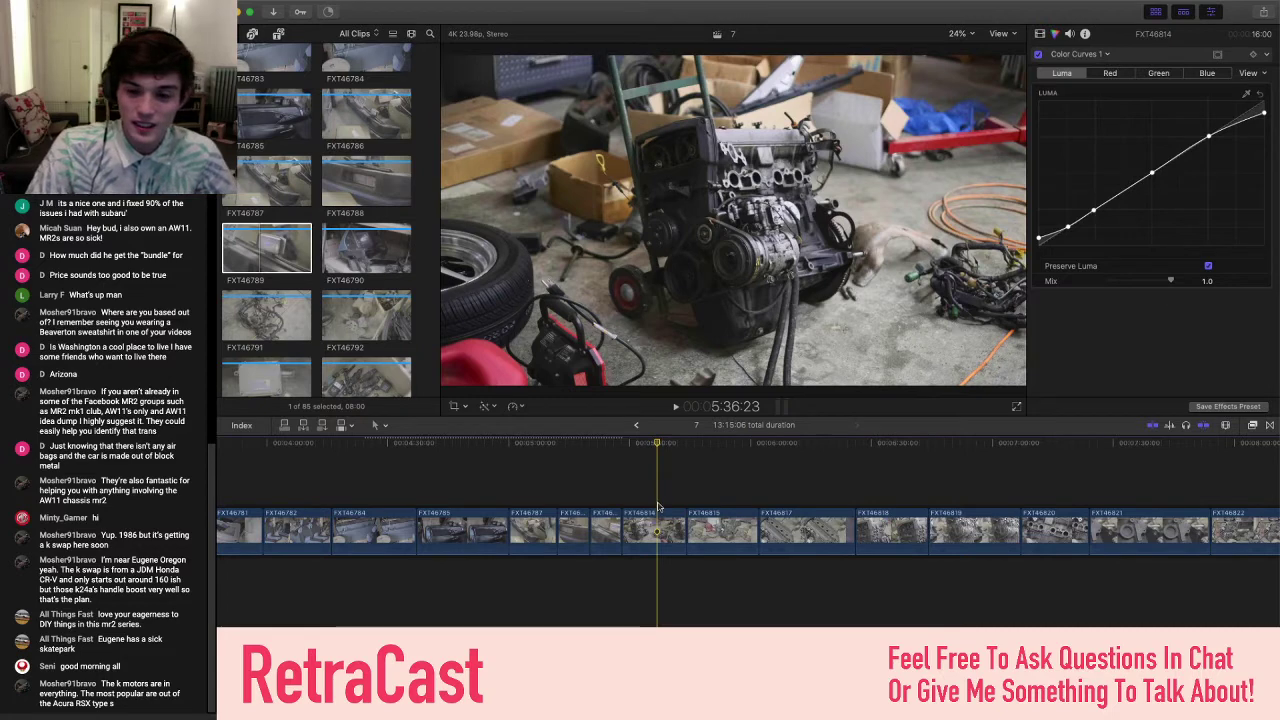
click(609, 470)
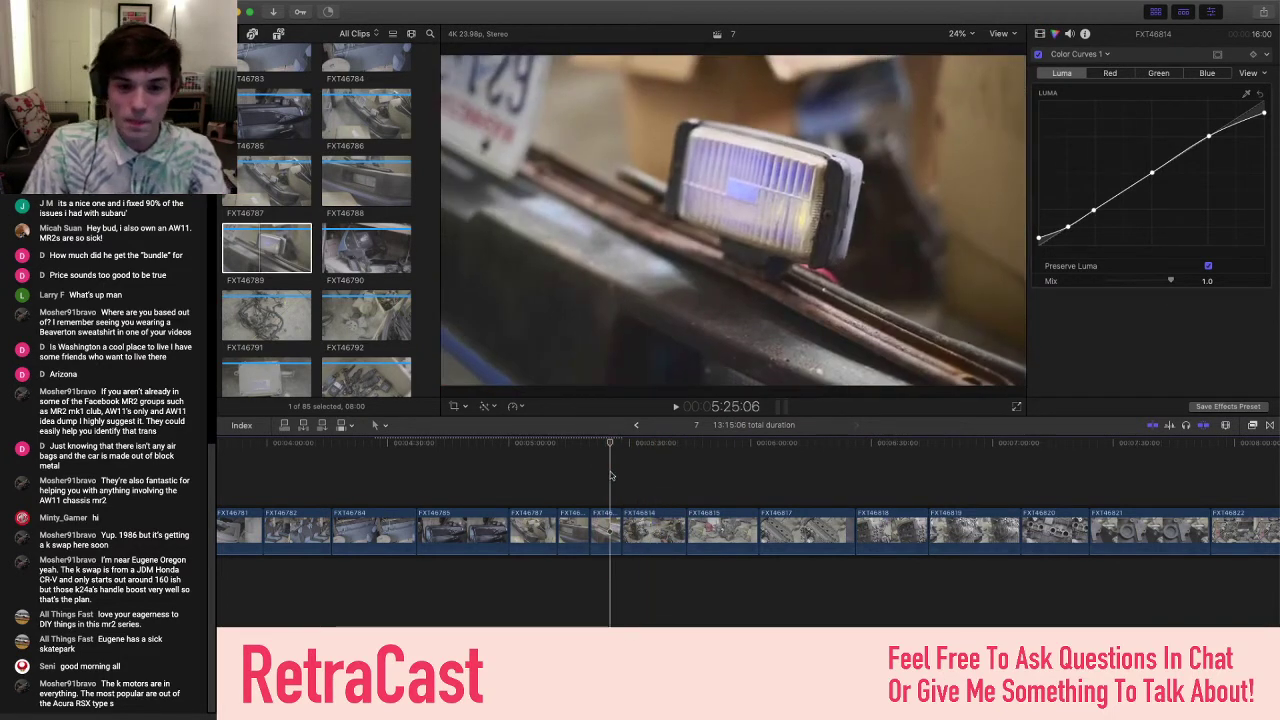
- Insert clip FXT46790 after FXT46789 in the timeline and paste the copied color effects and volume attributes onto it
scroll(364, 259, down, 1)
click(360, 215)
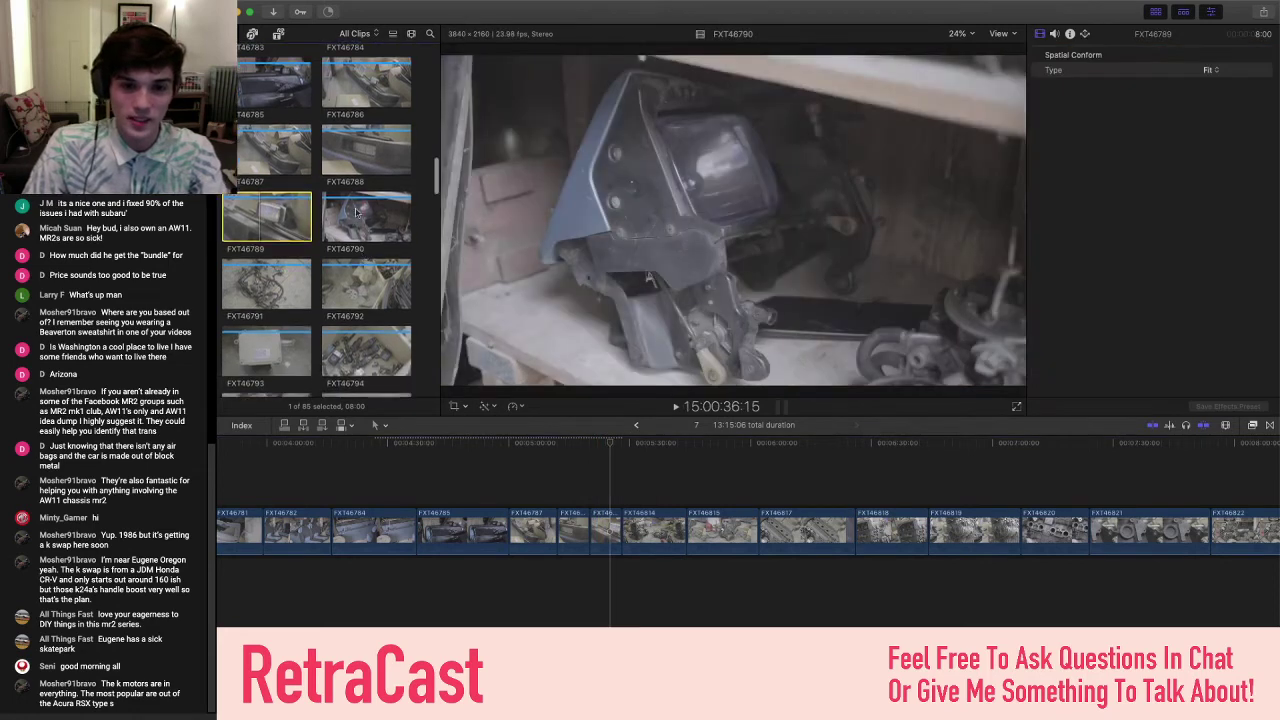
drag(360, 215, 647, 546)
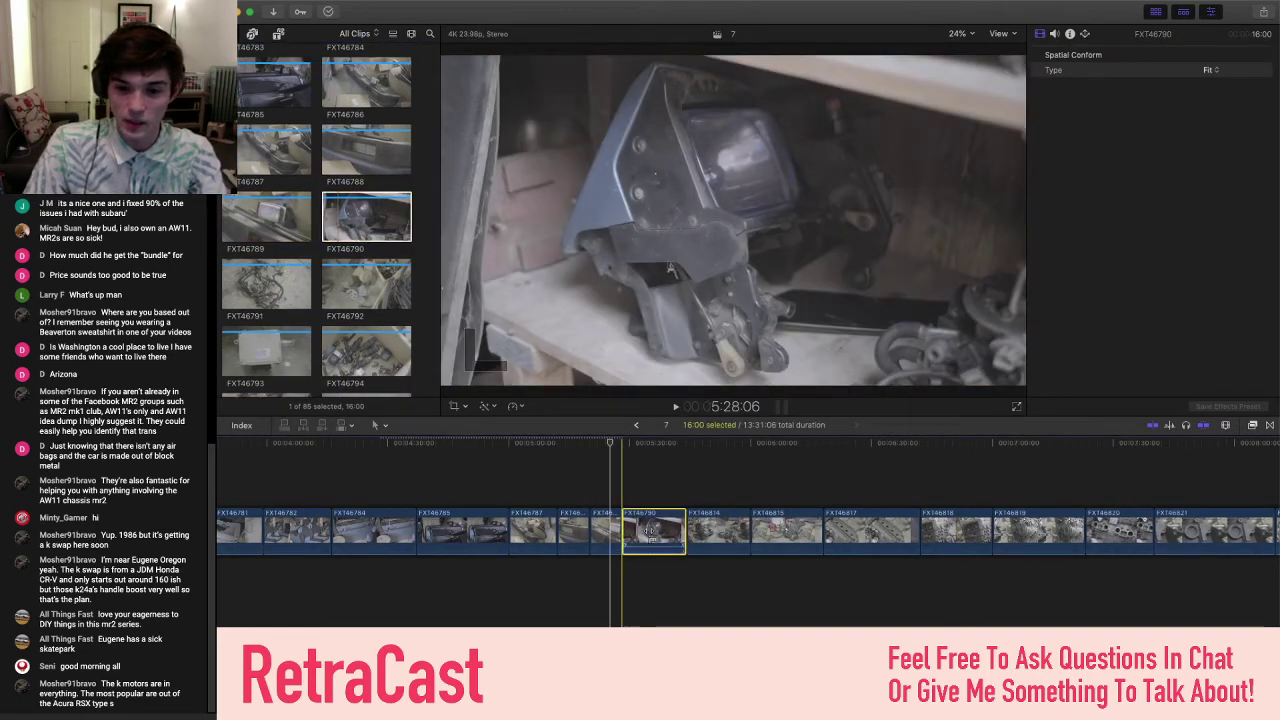
key(super+shift+v)
key(Return)
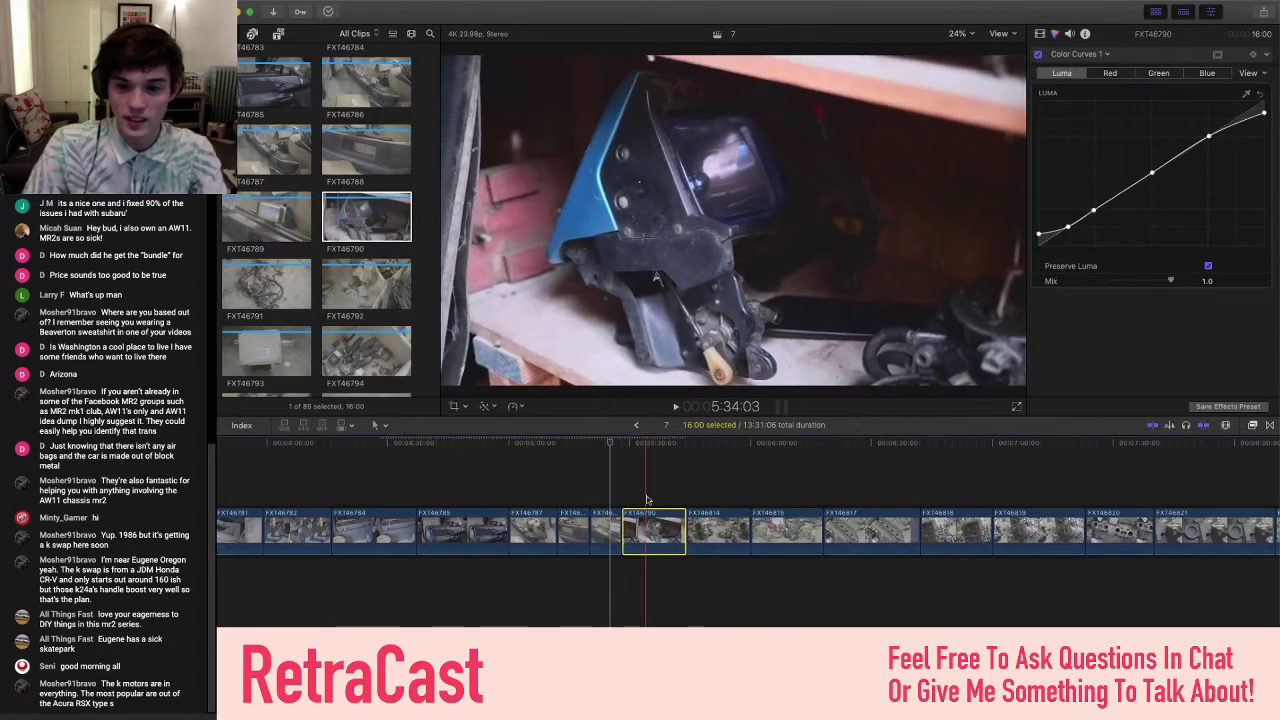
- Open the Color Wheels 1 correction of clip FXT46790
key(super+4)
click(1080, 55)
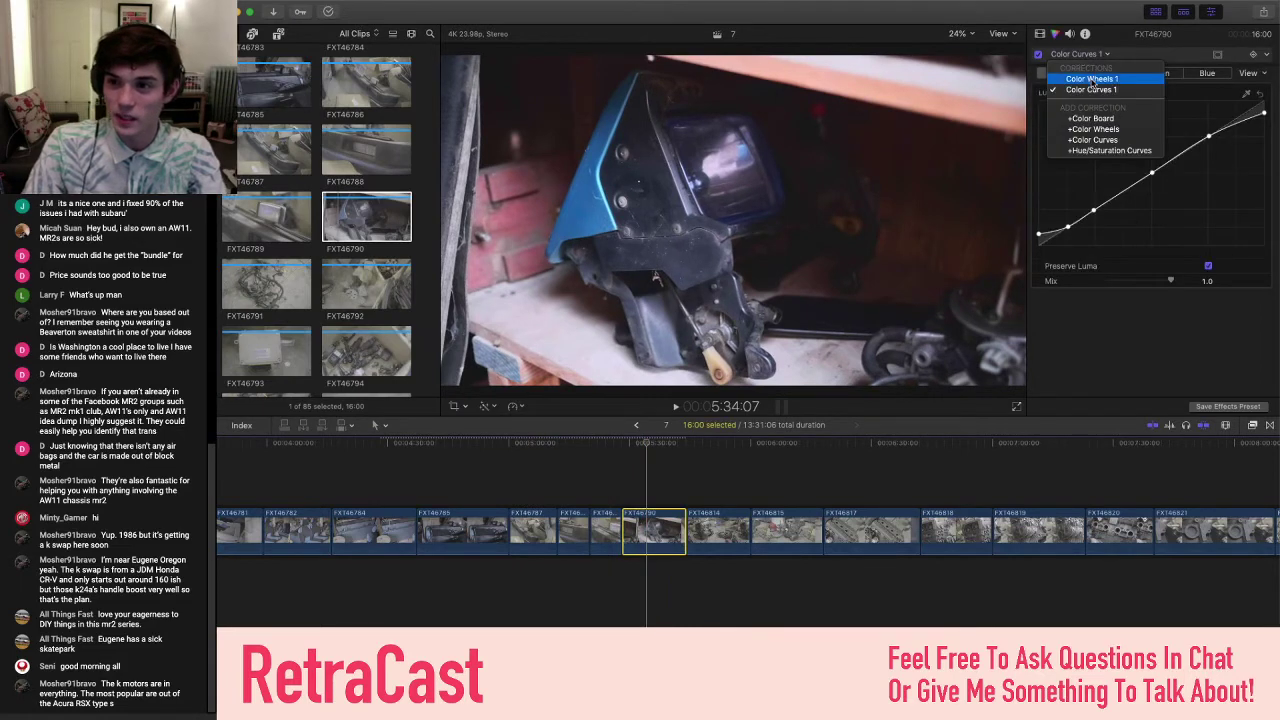
click(1090, 81)
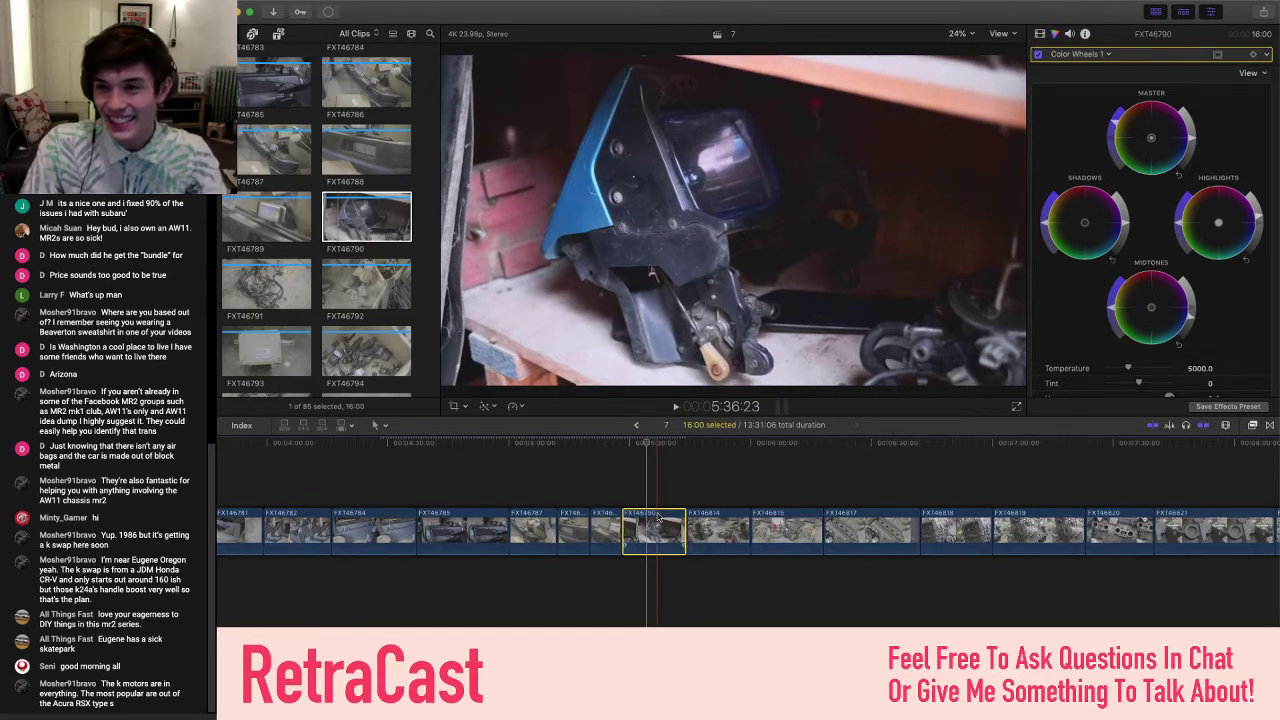
- Insert clip FXT46791 after FXT46790 in the timeline and paste the copied color effects and volume attributes onto it
scroll(600, 530, right, 2)
click(266, 285)
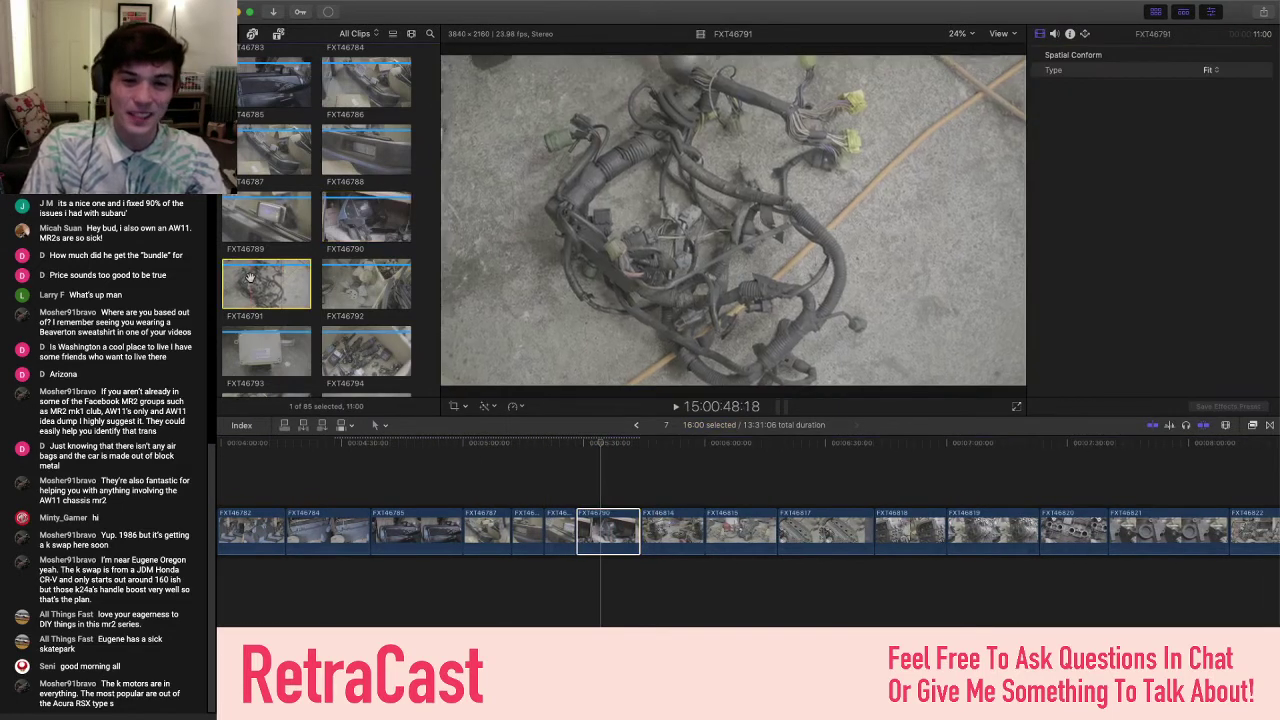
drag(266, 285, 658, 505)
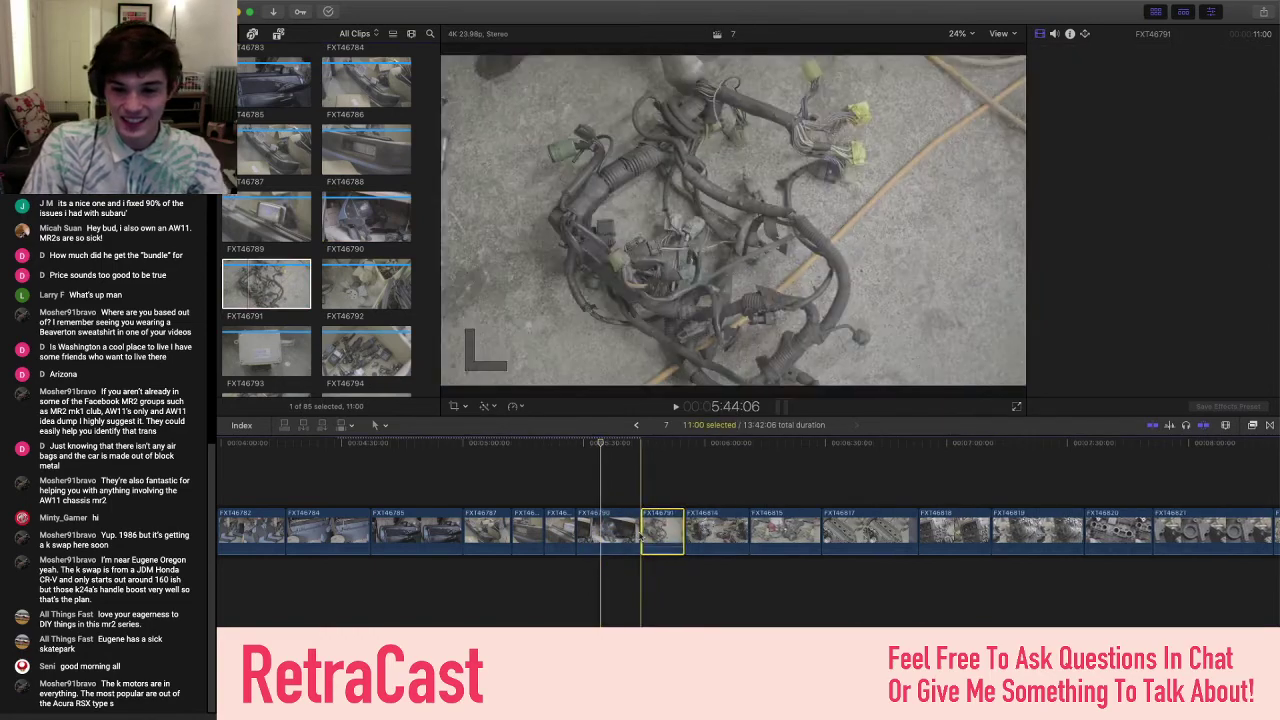
click(660, 530)
key(super+6)
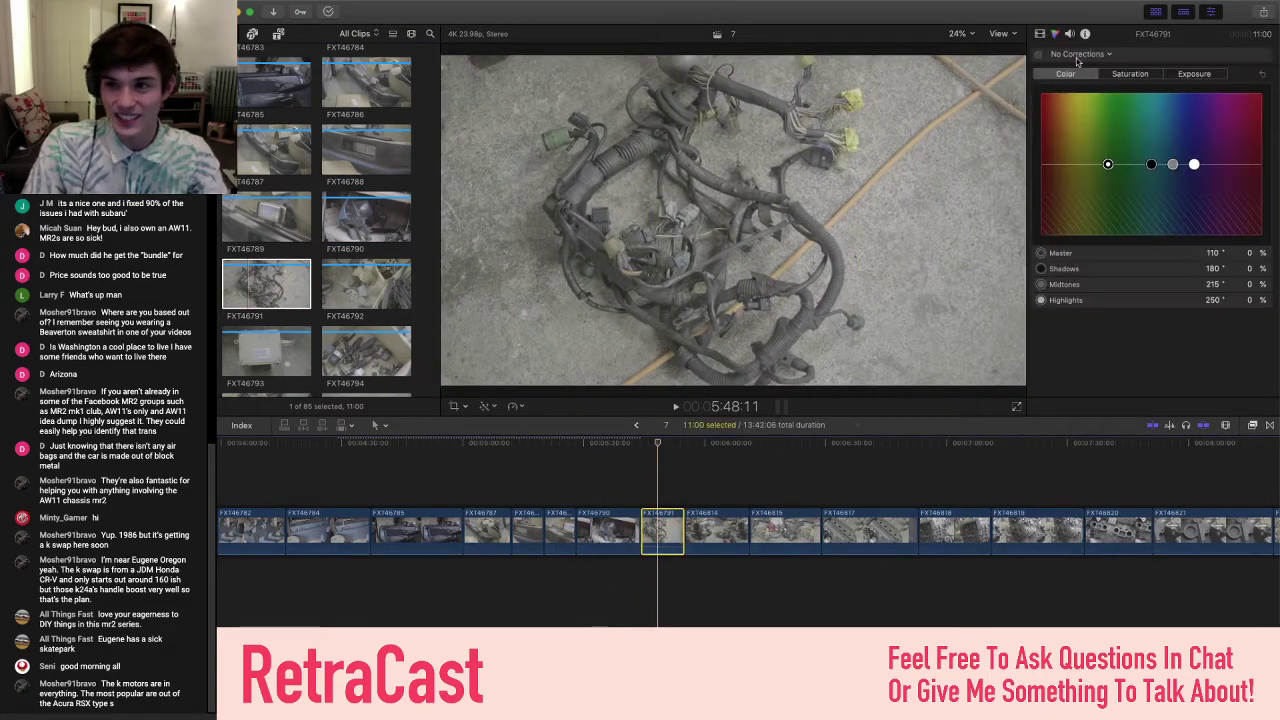
key(Escape)
key(super+shift+v)
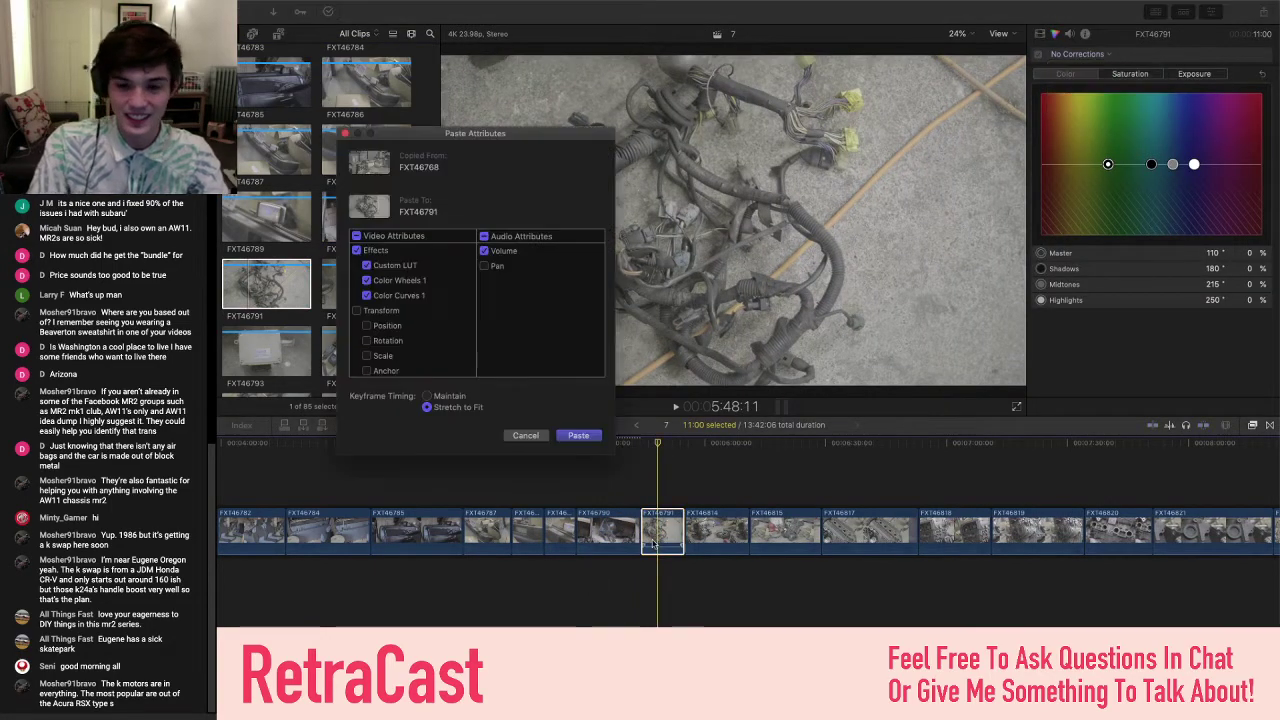
key(Return)
- Insert clip FXT46792 after FXT46791 in the timeline and apply the copied color grade to it
scroll(450, 495, right, 5)
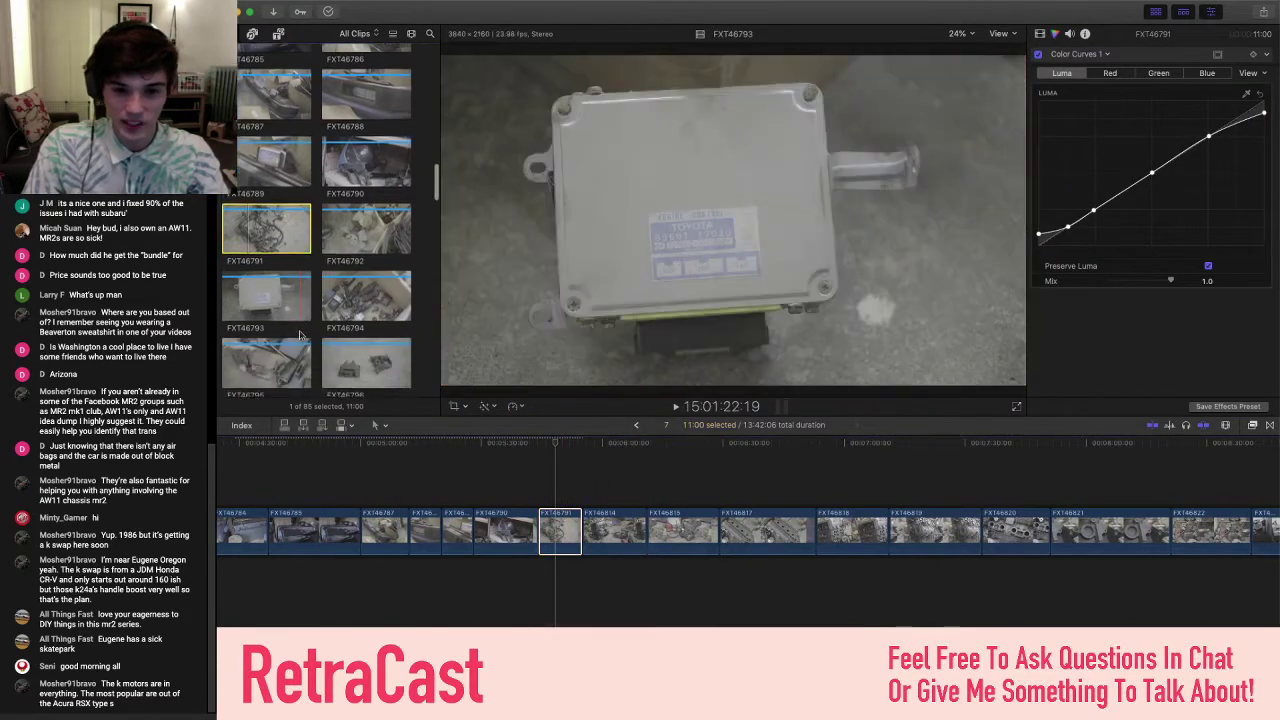
key(super+1)
scroll(355, 180, down, 2)
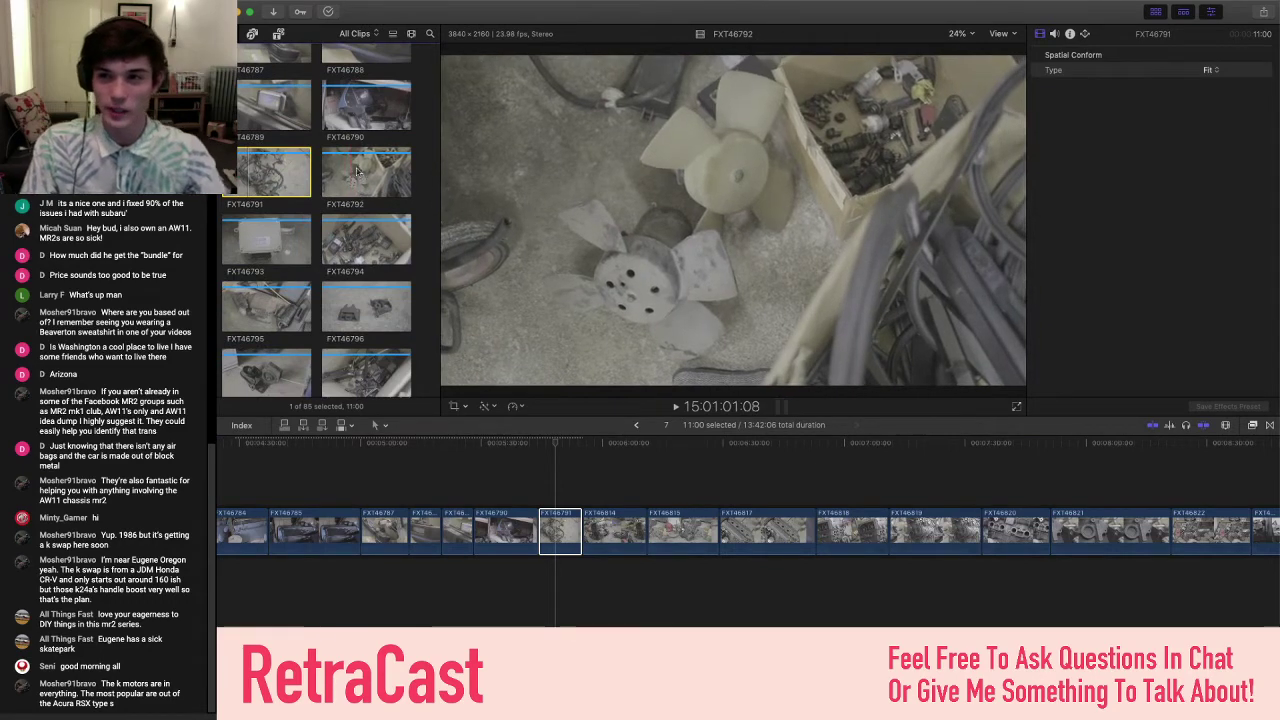
scroll(340, 180, down, 1)
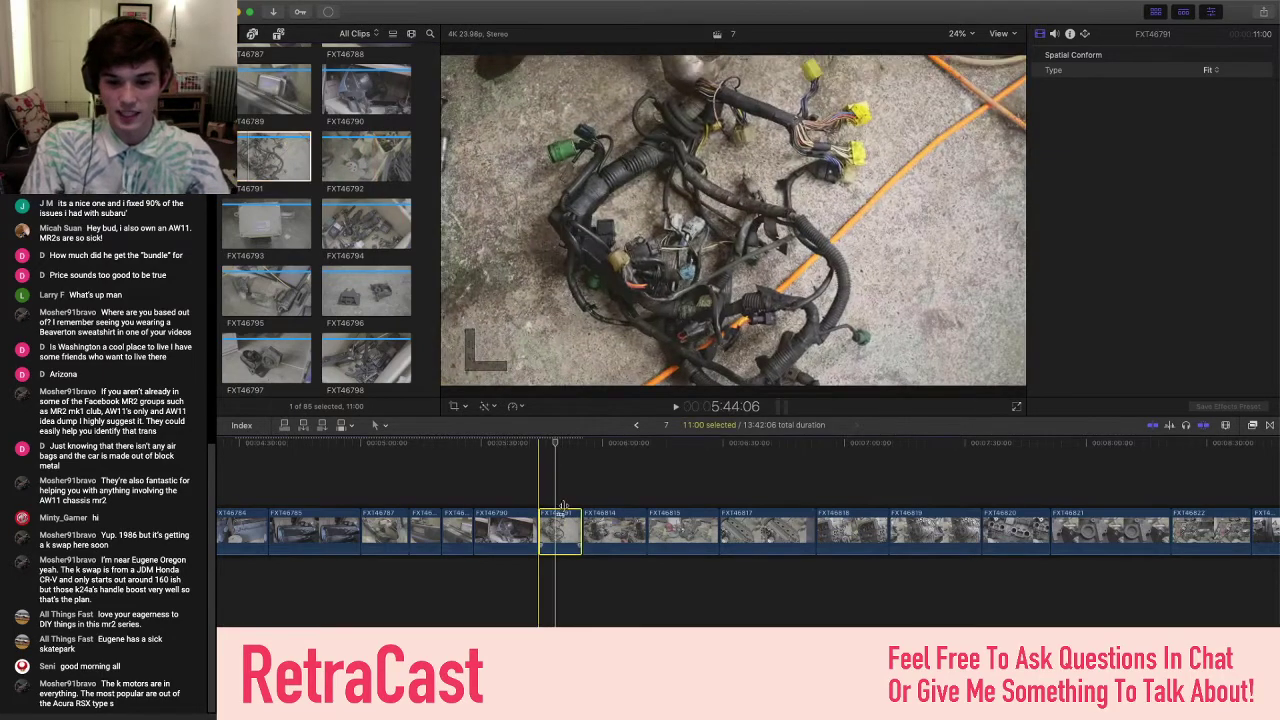
key(super+6)
drag(370, 163, 620, 530)
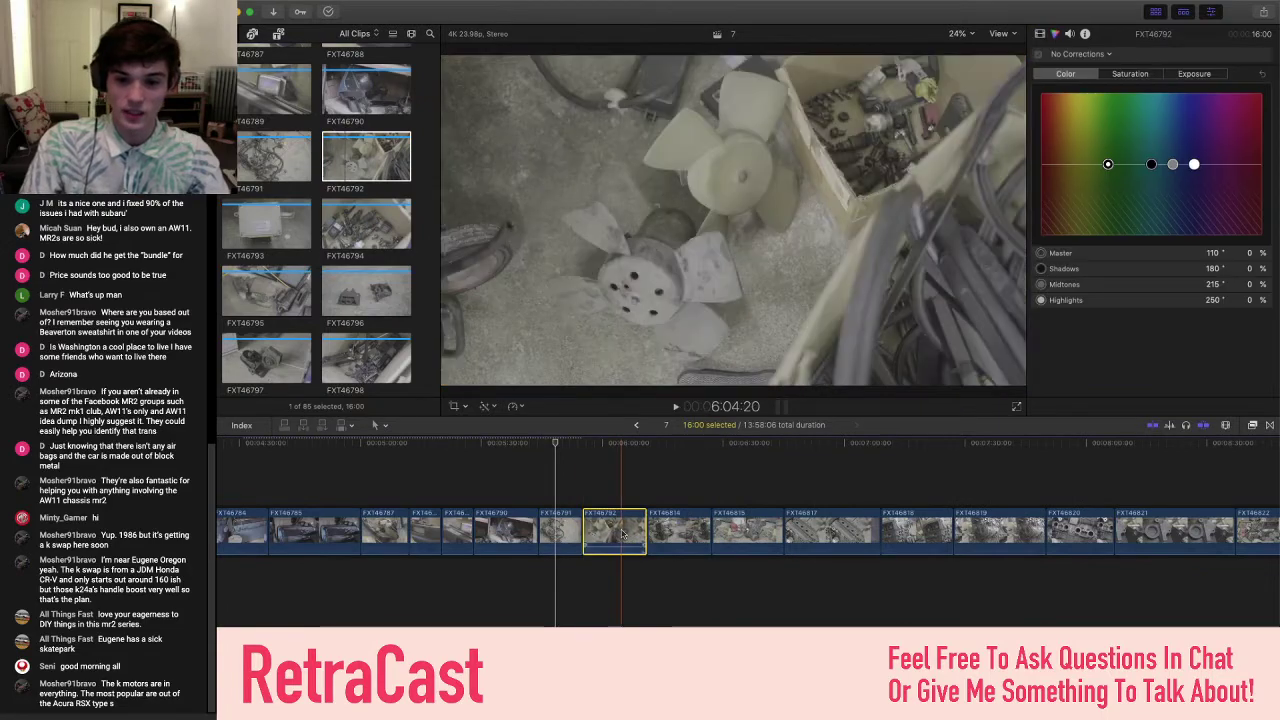
click(613, 511)
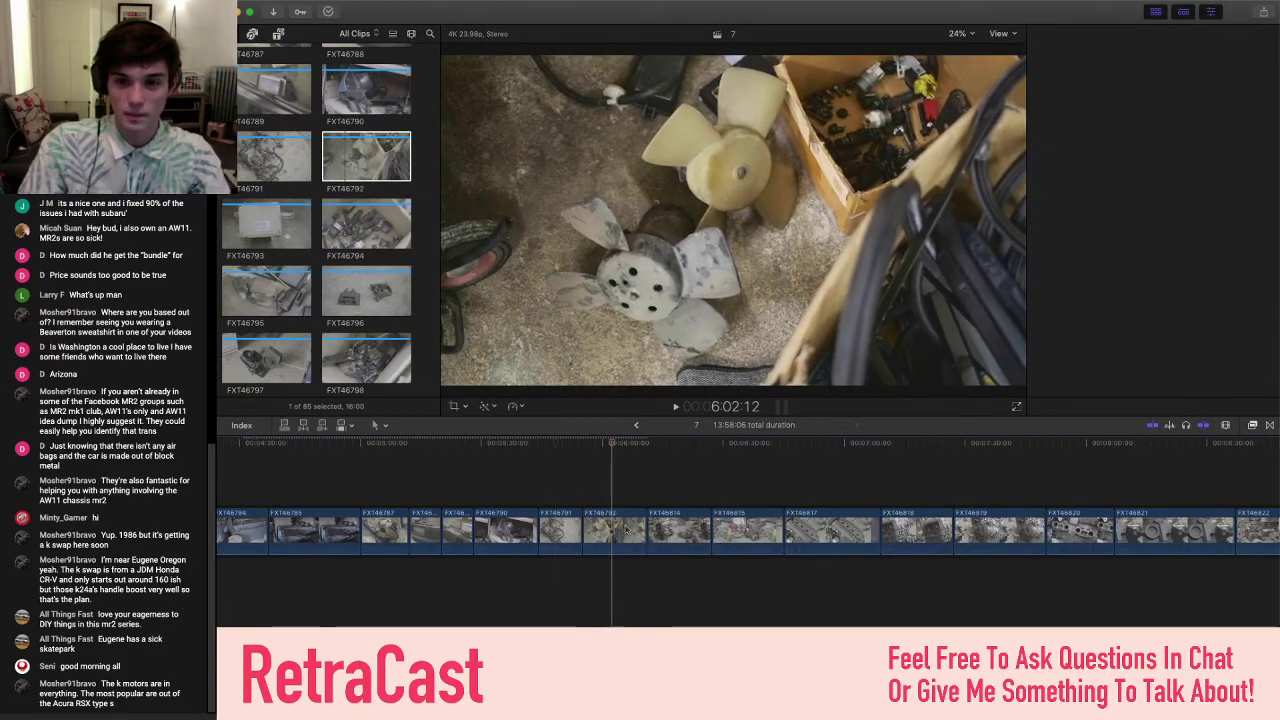
- Insert clip FXT46793 after FXT46792 in the timeline and paste the copied color effects and volume attributes onto it
scroll(600, 505, right, 3)
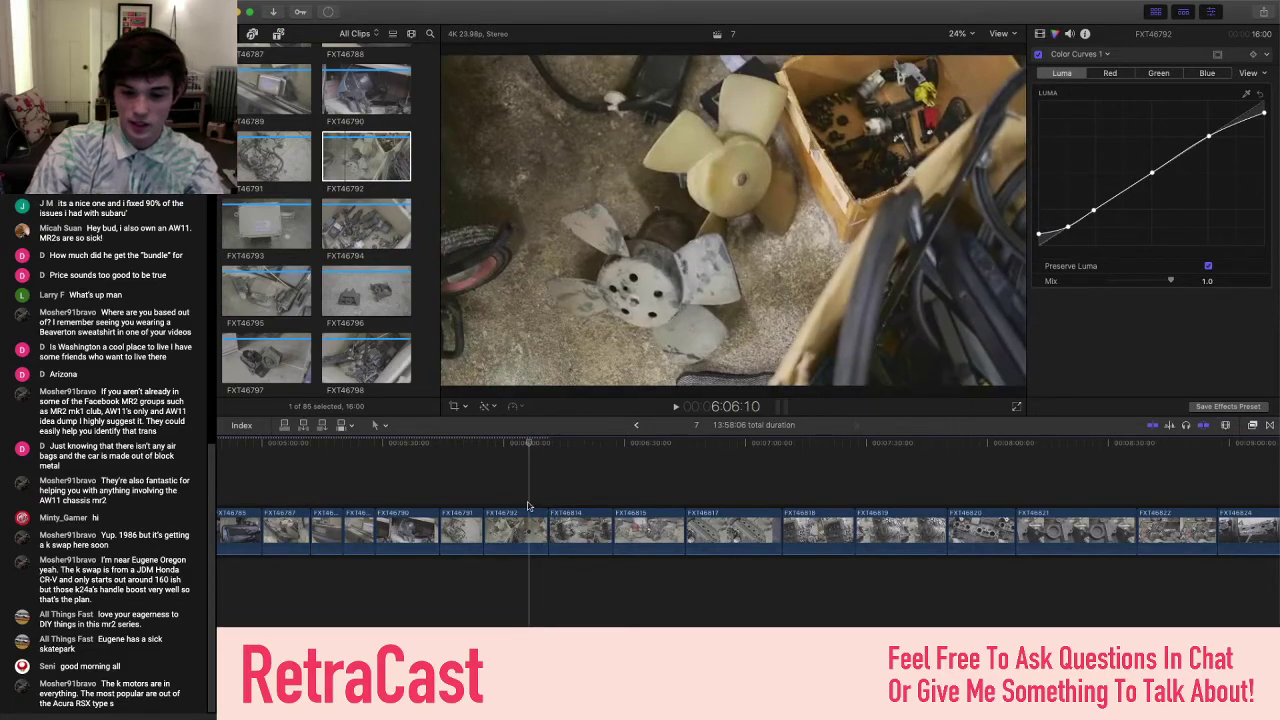
scroll(516, 500, right, 3)
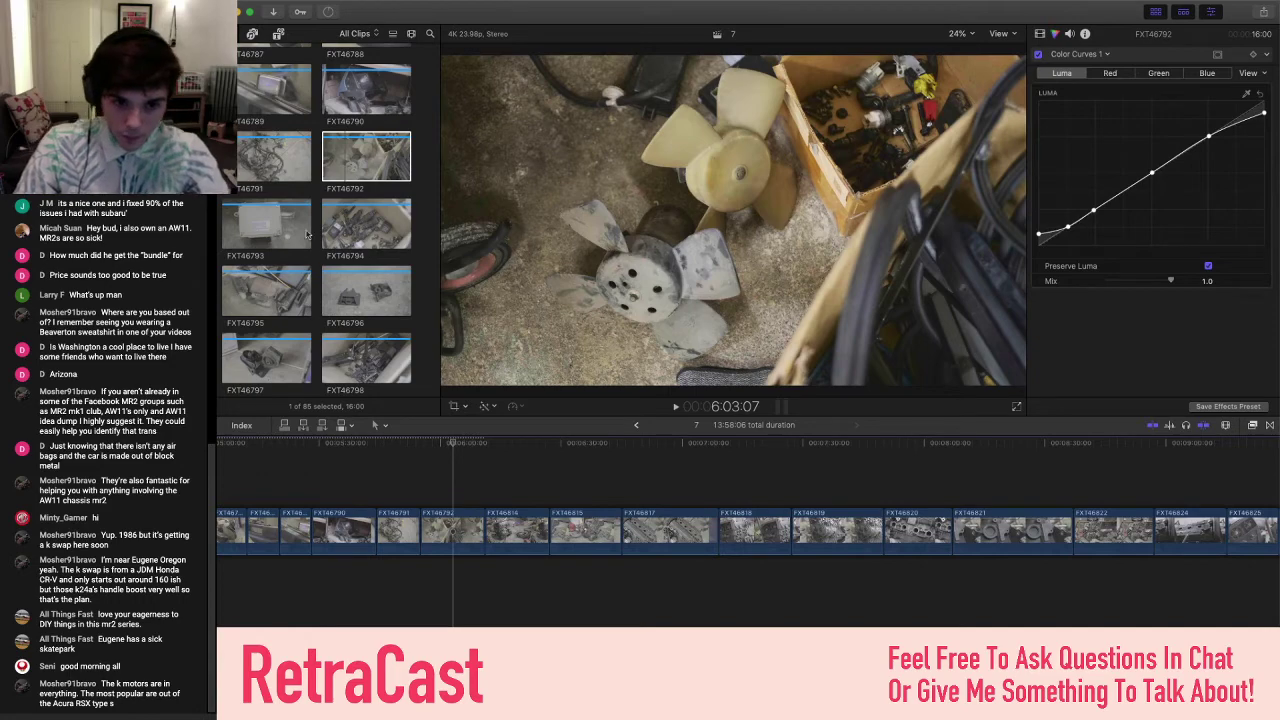
drag(305, 234, 485, 505)
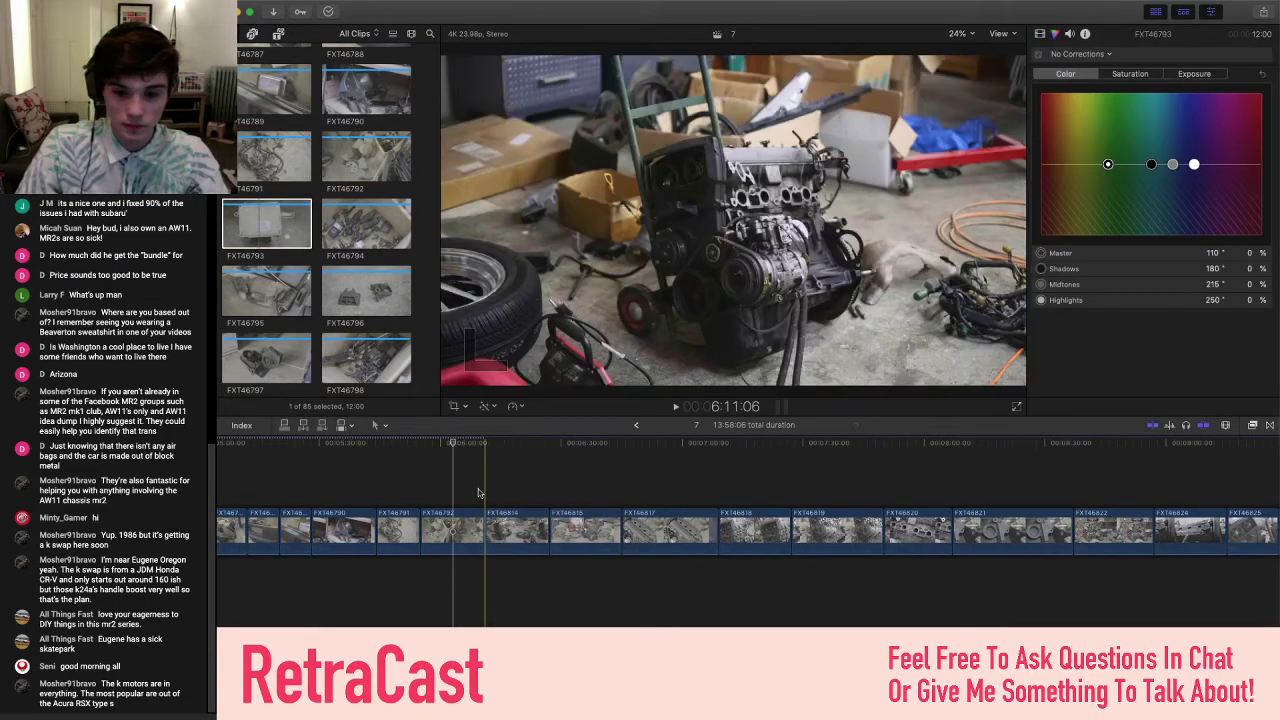
scroll(478, 492, right, 2)
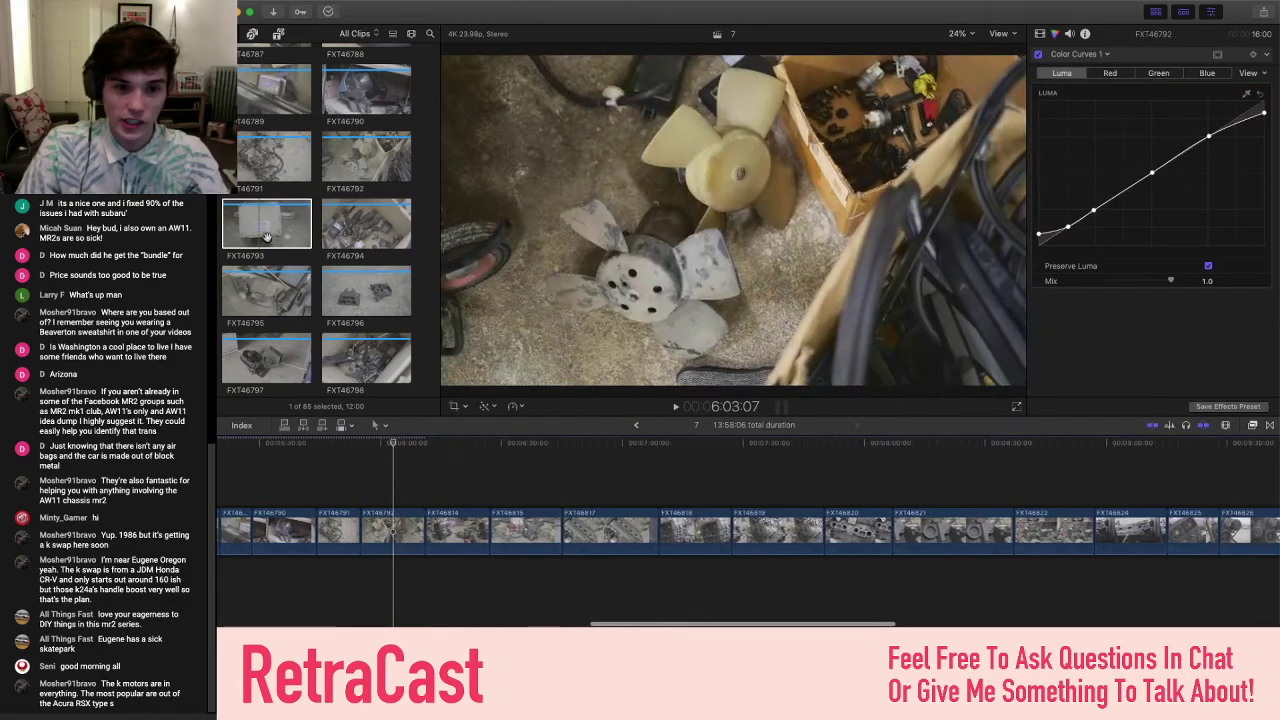
drag(266, 236, 432, 537)
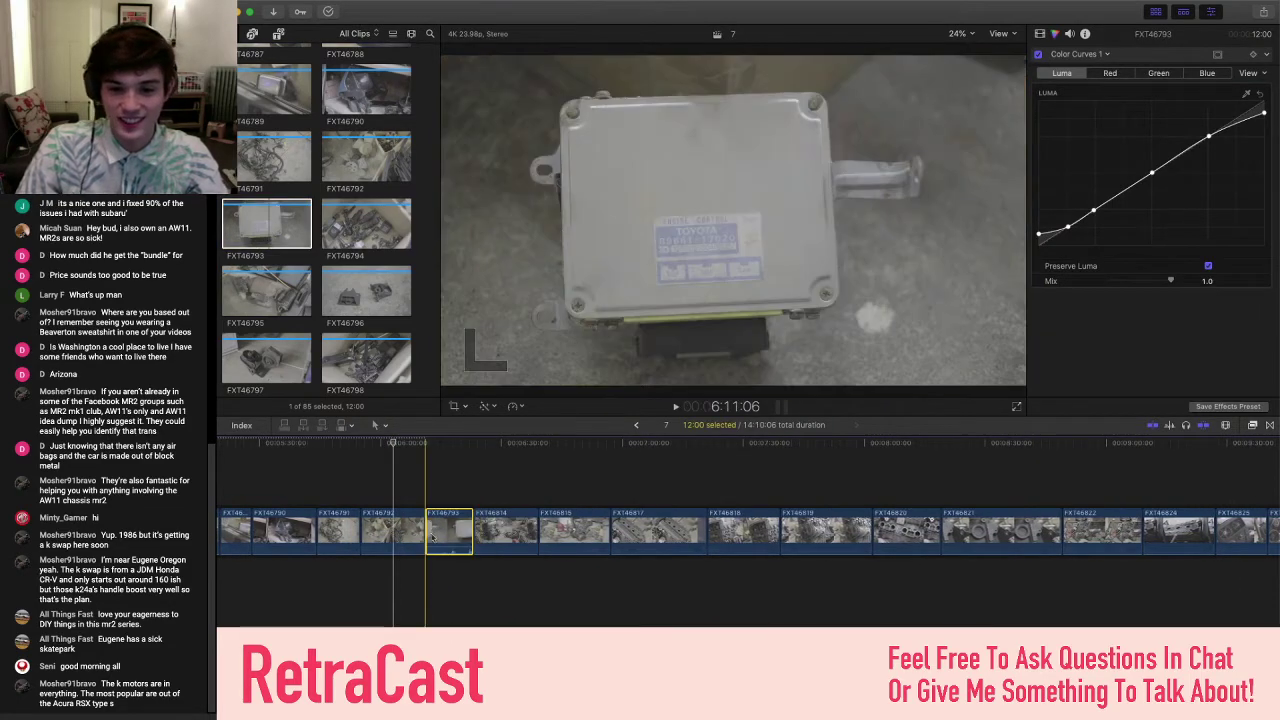
key(super+shift+v)
key(Return)
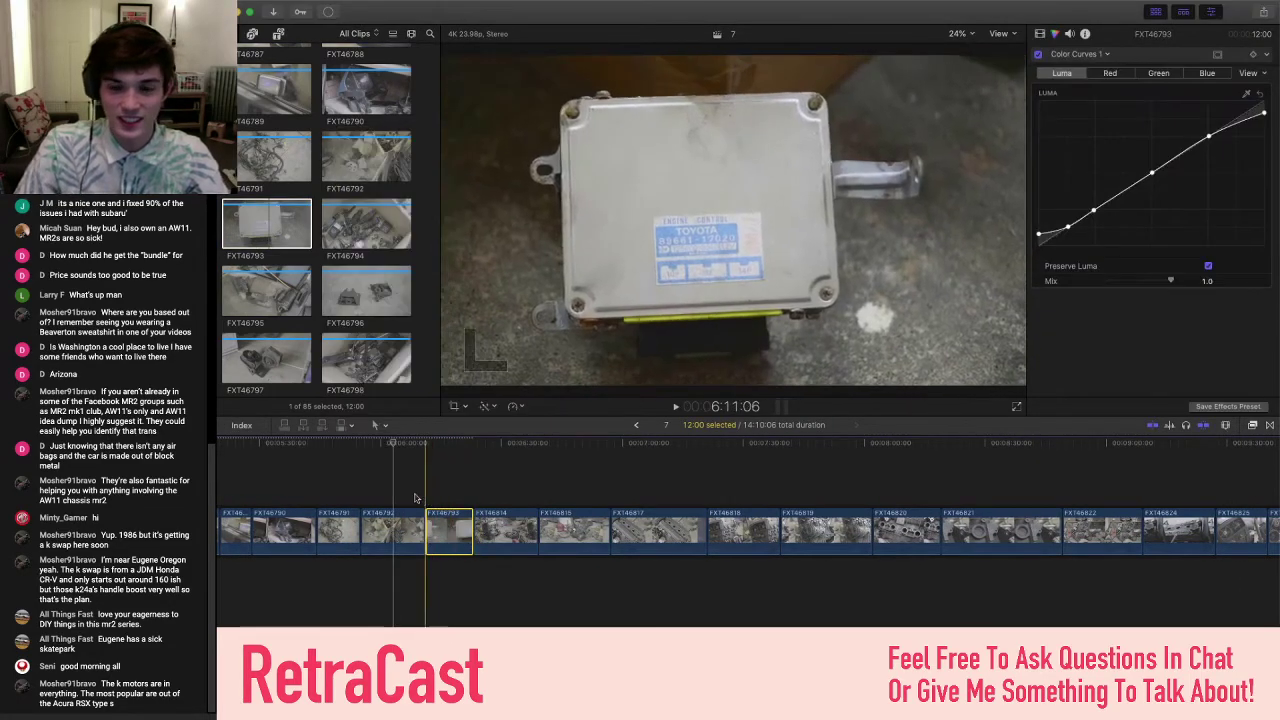
click(455, 530)
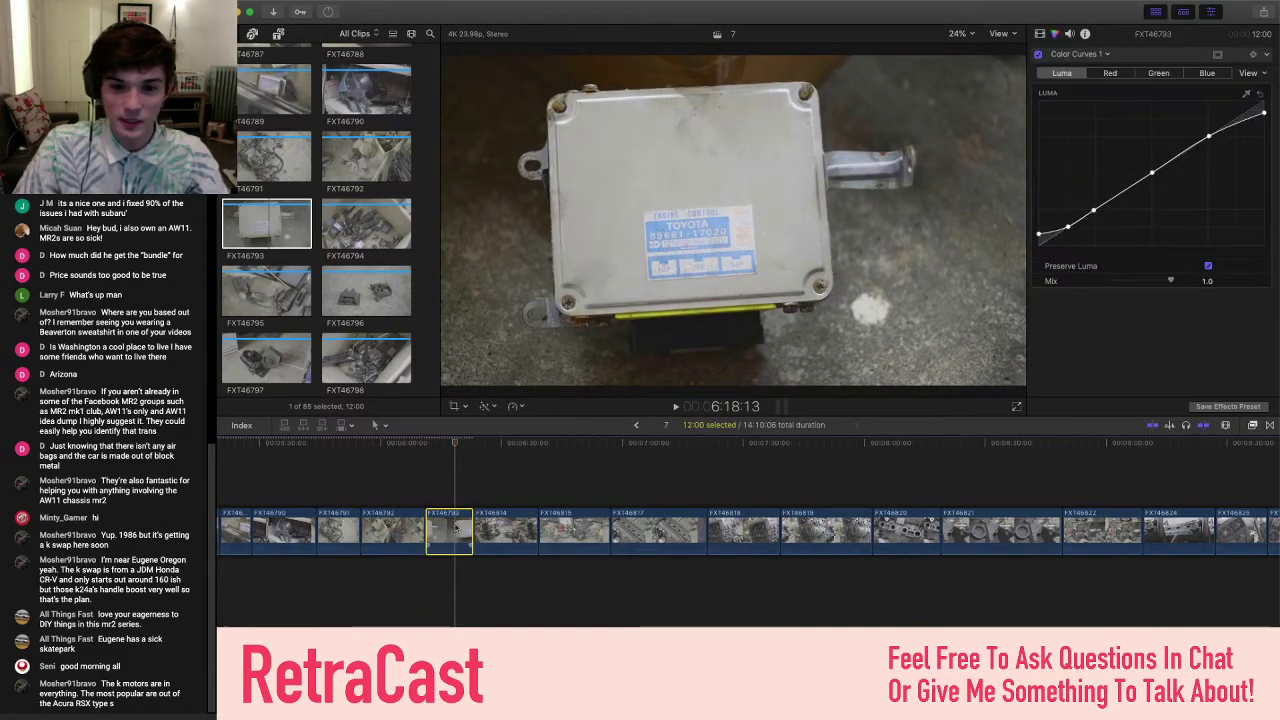
- Insert clip FXT46794 after FXT46793 in the timeline and paste the copied color effects and volume attributes onto it
scroll(455, 530, right, 2)
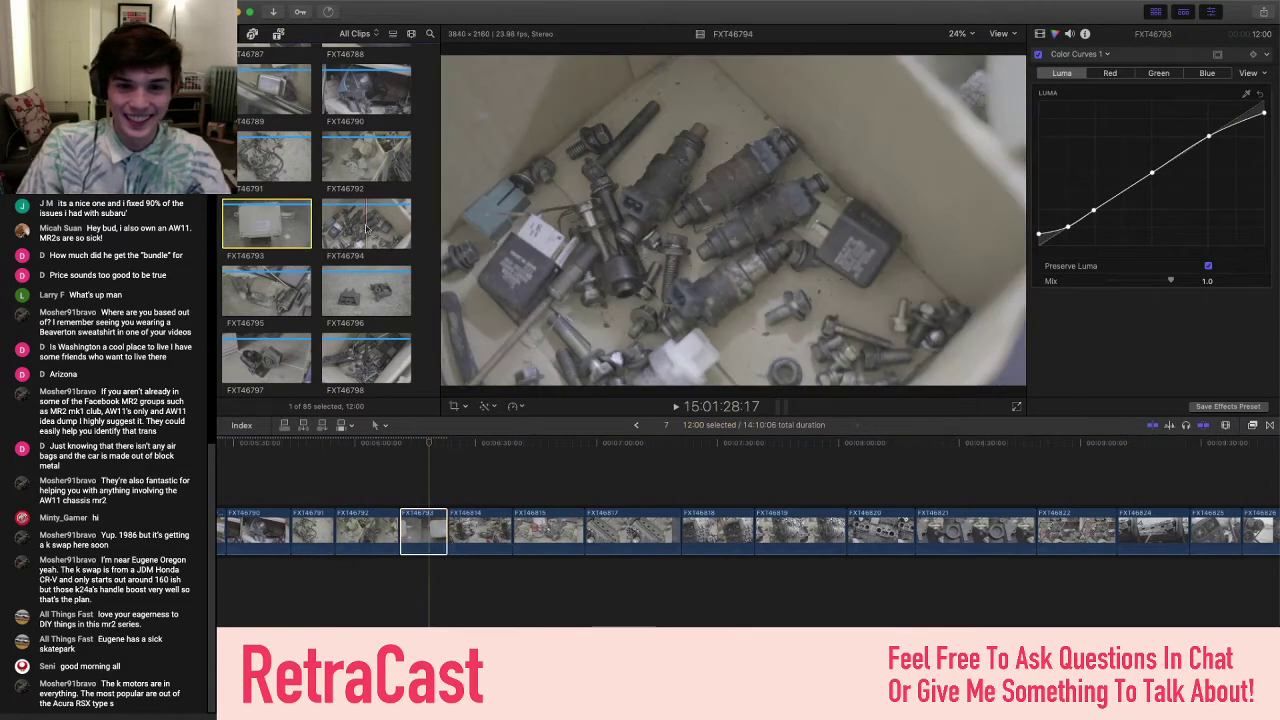
drag(366, 230, 457, 530)
key(super+shift+v)
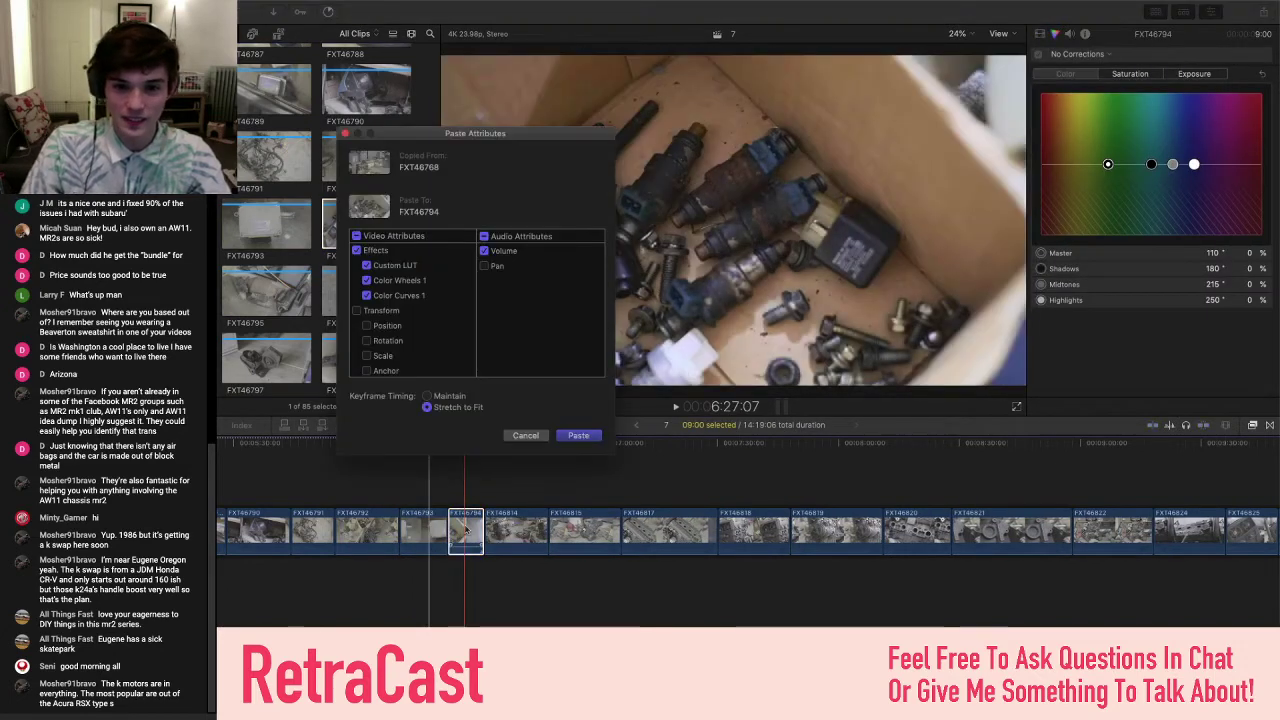
key(Return)
key(super+4)
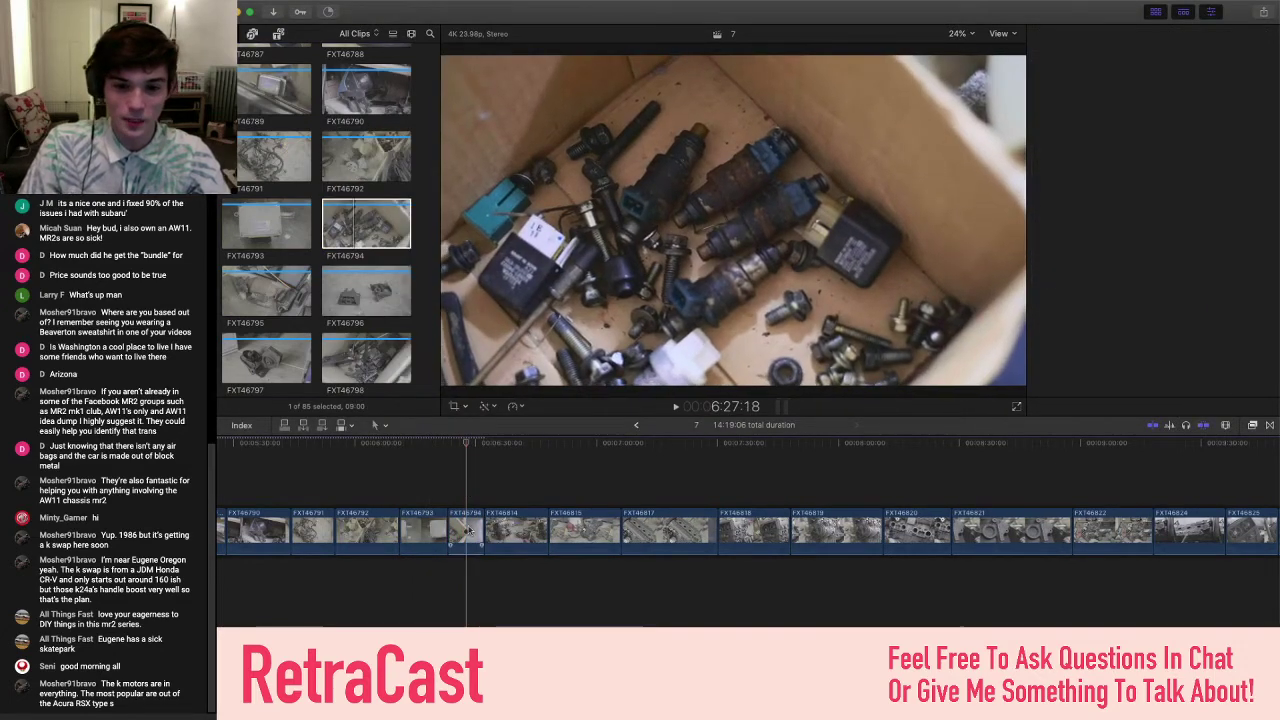
key(super+4)
scroll(466, 530, right, 5)
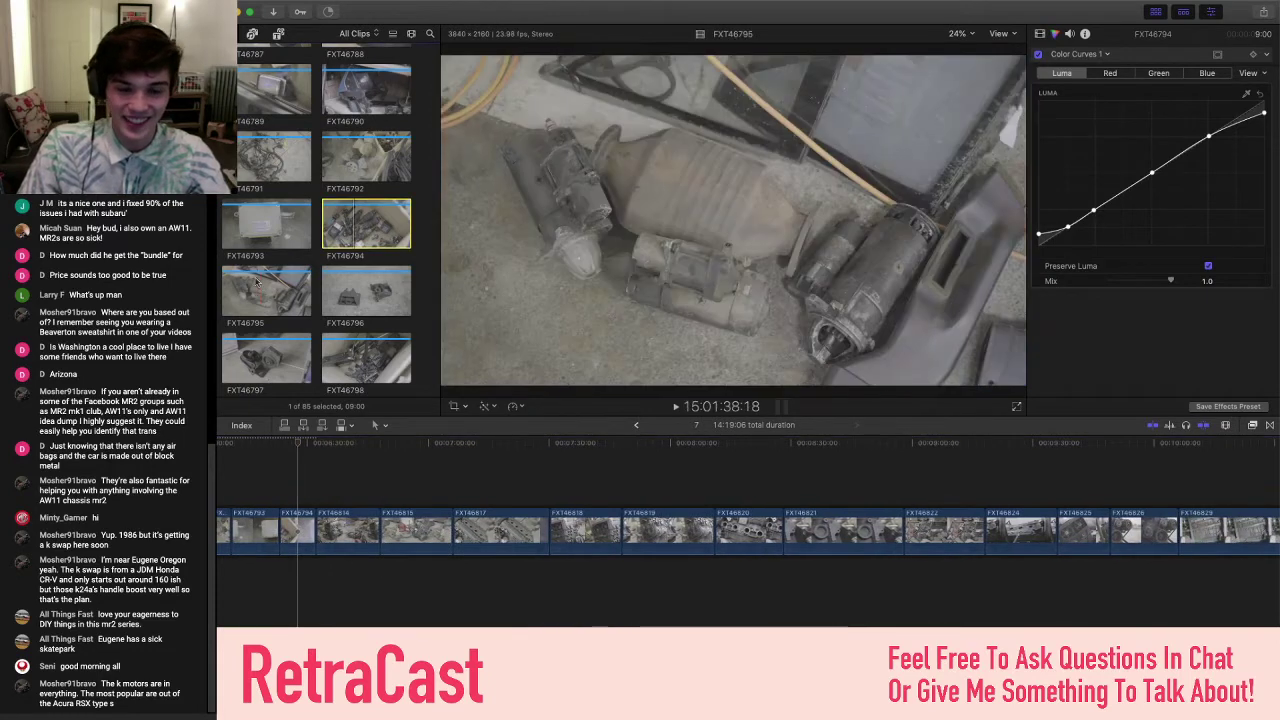
click(259, 285)
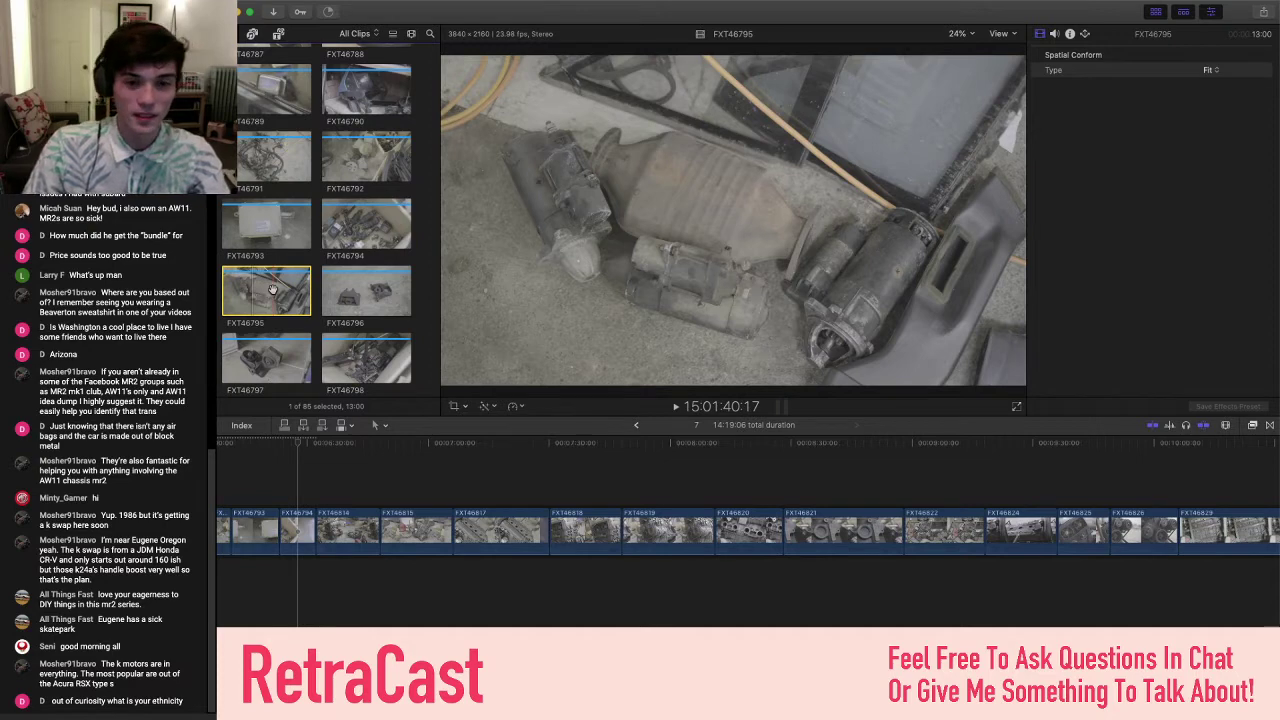
click(297, 490)
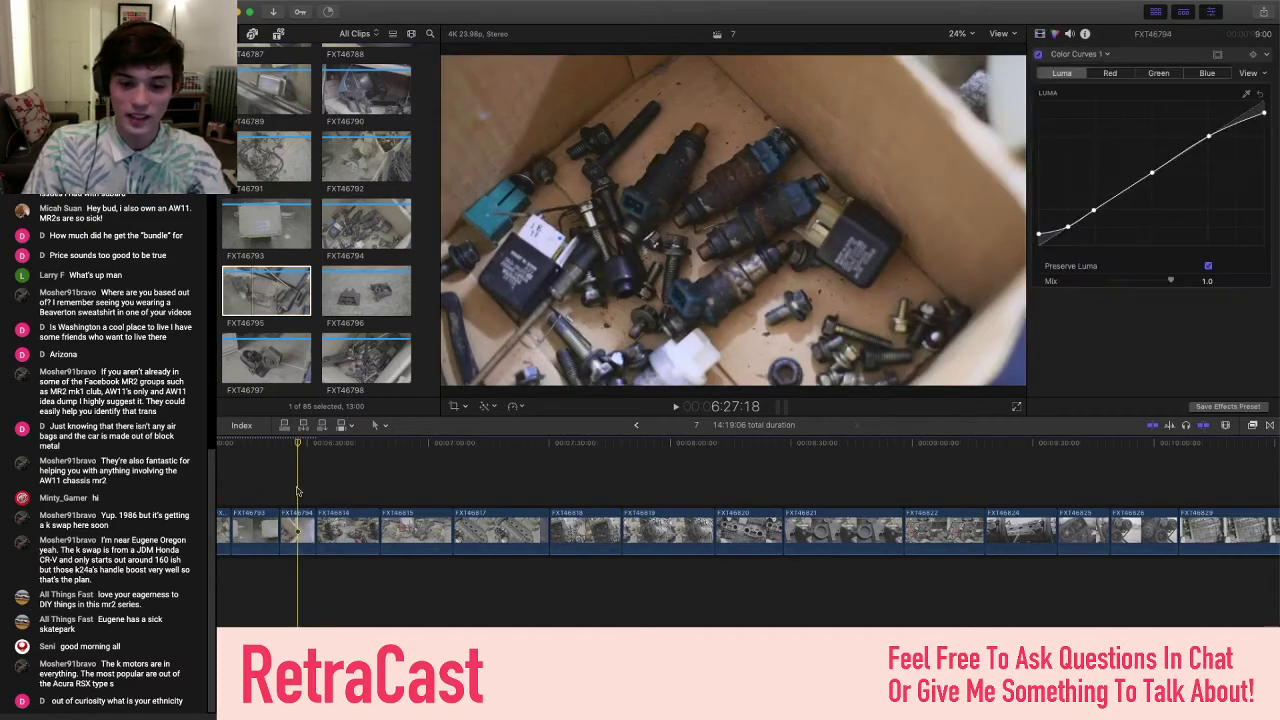
key(j)
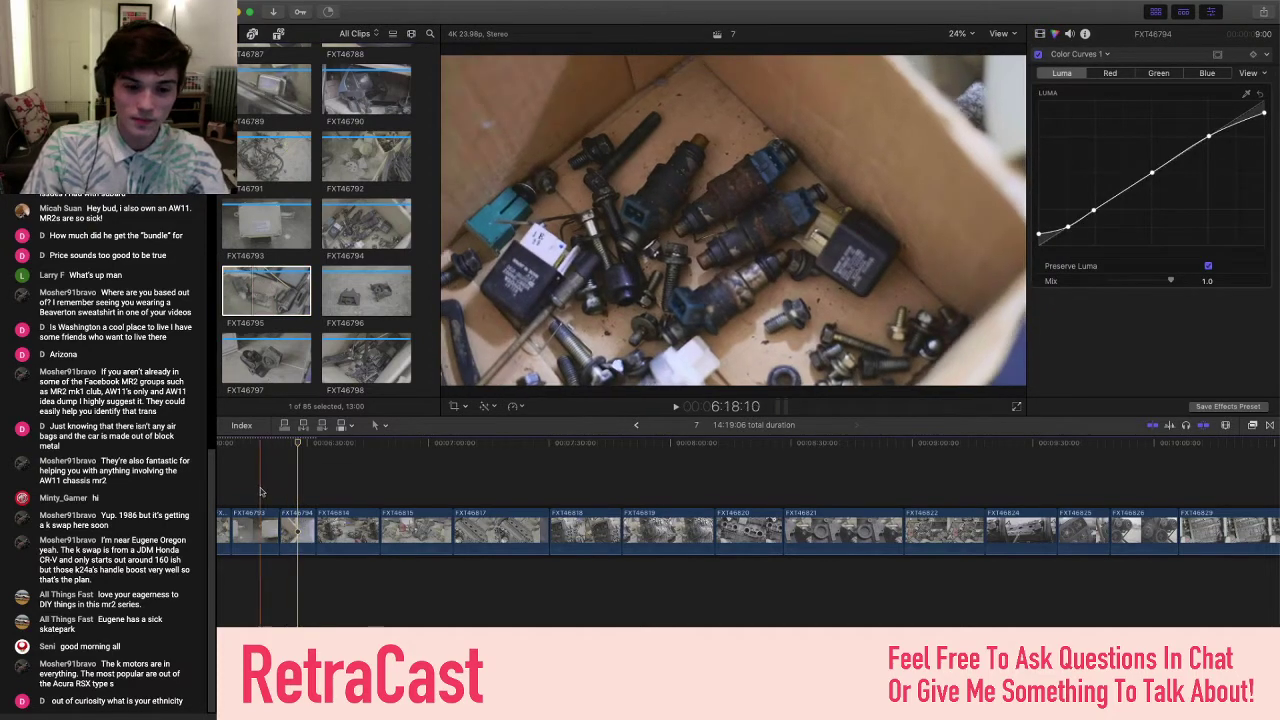
click(305, 492)
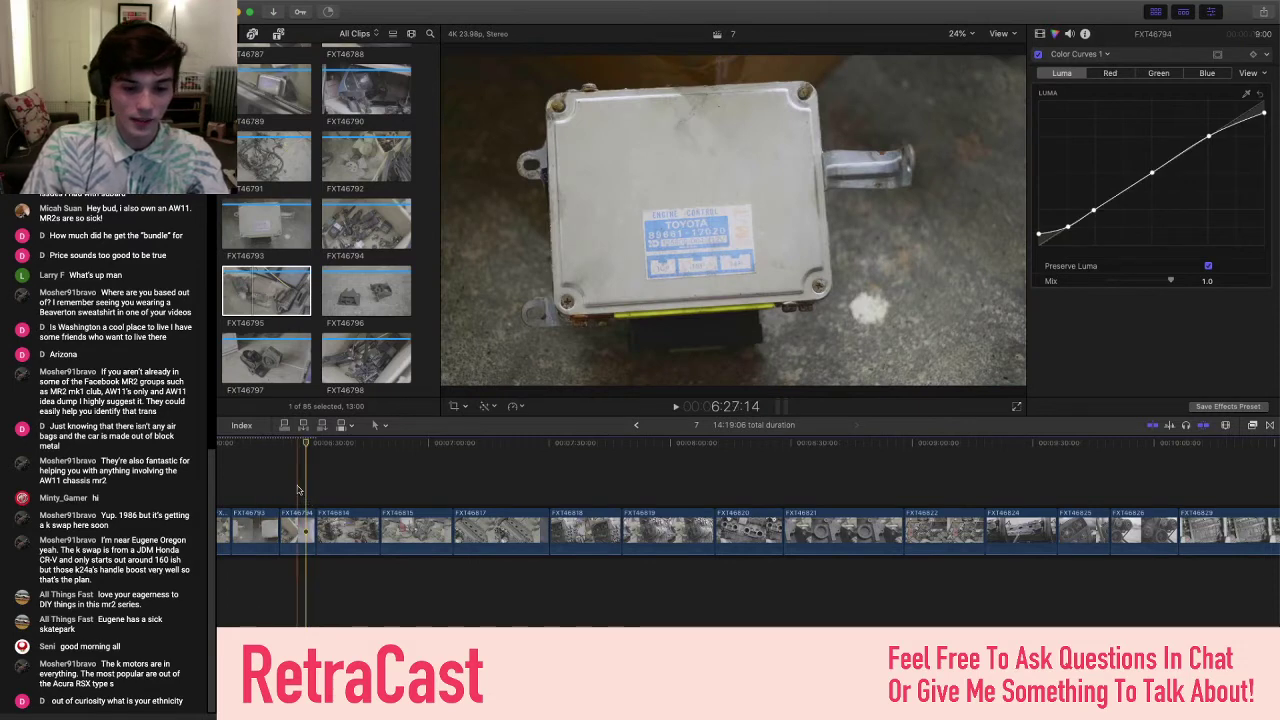
click(297, 490)
click(297, 528)
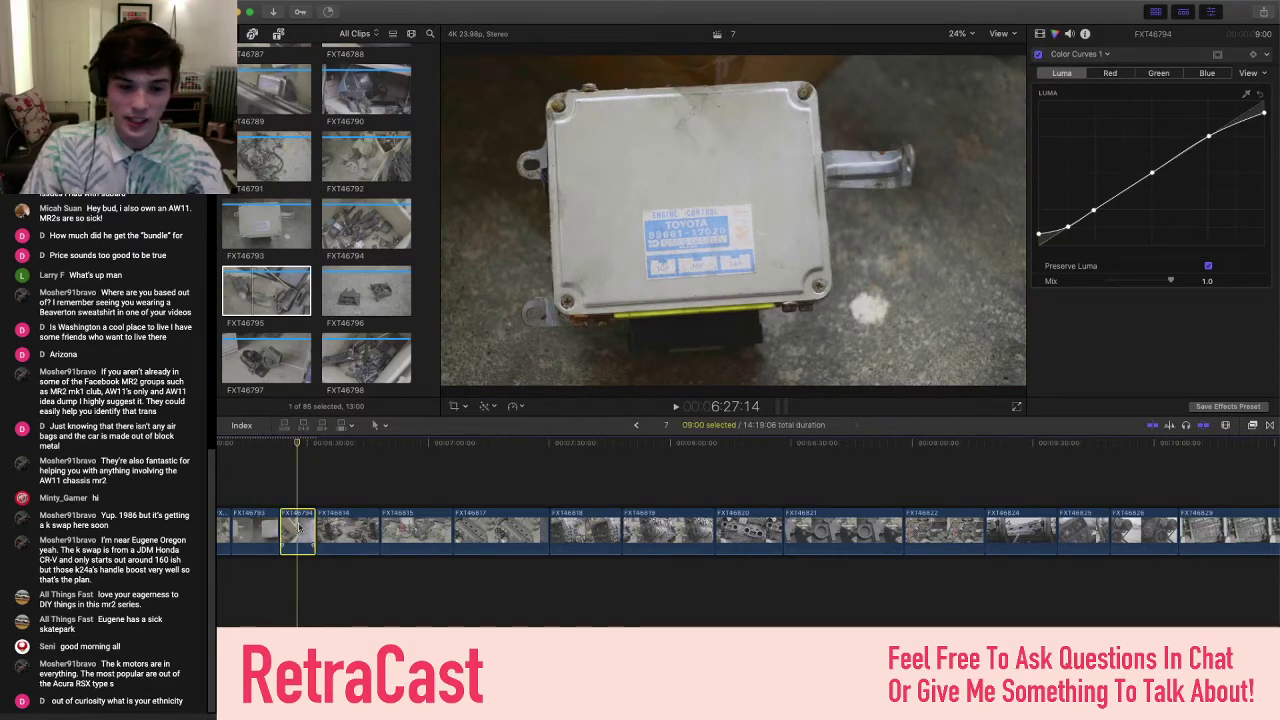
click(282, 284)
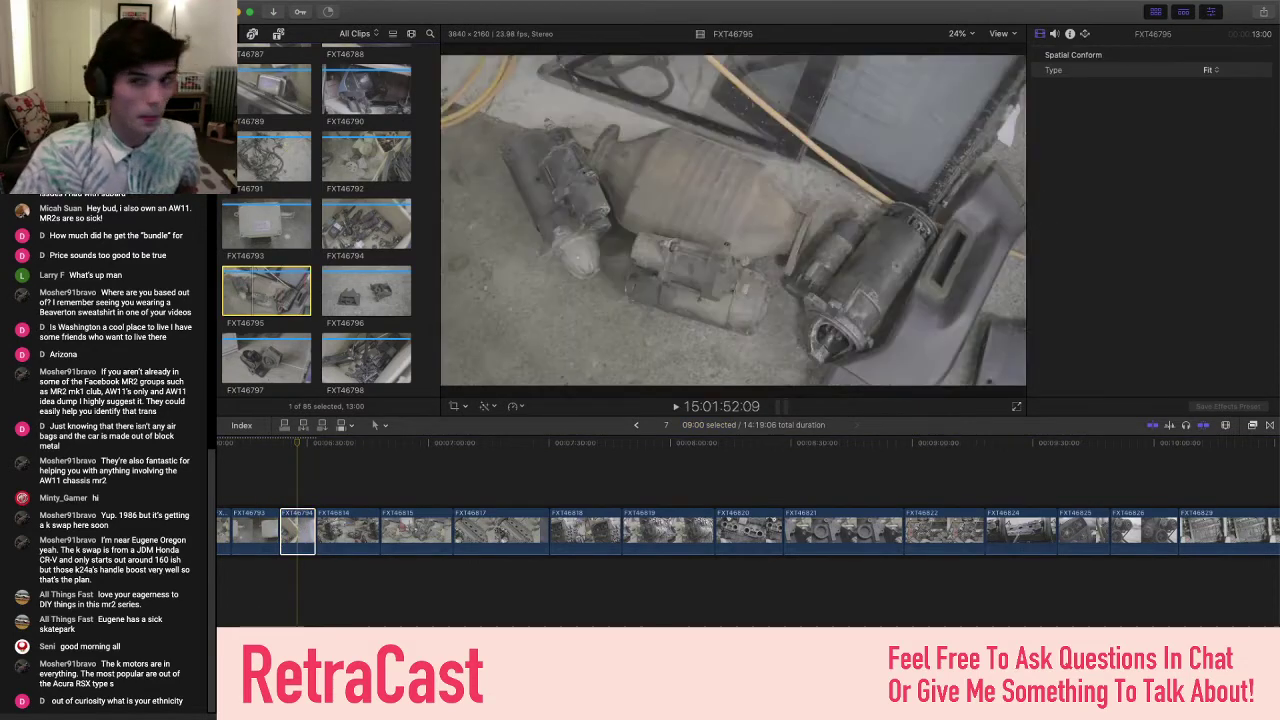
click(304, 532)
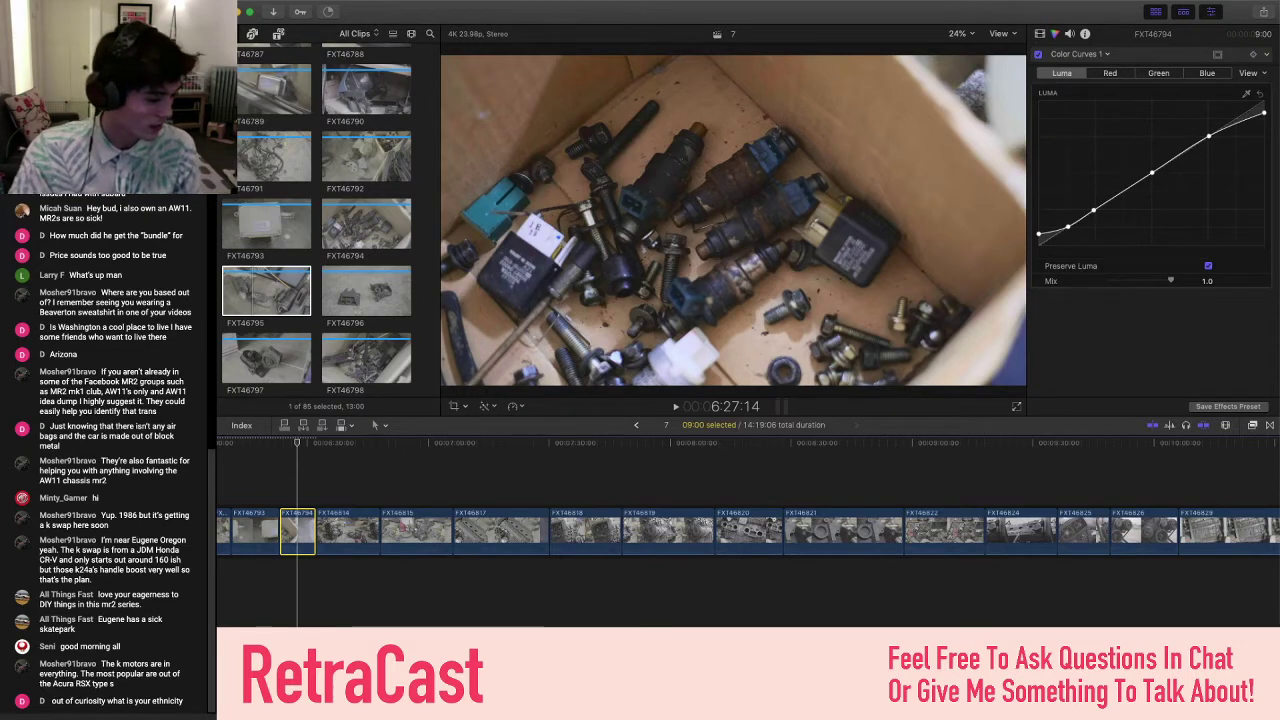
click(268, 293)
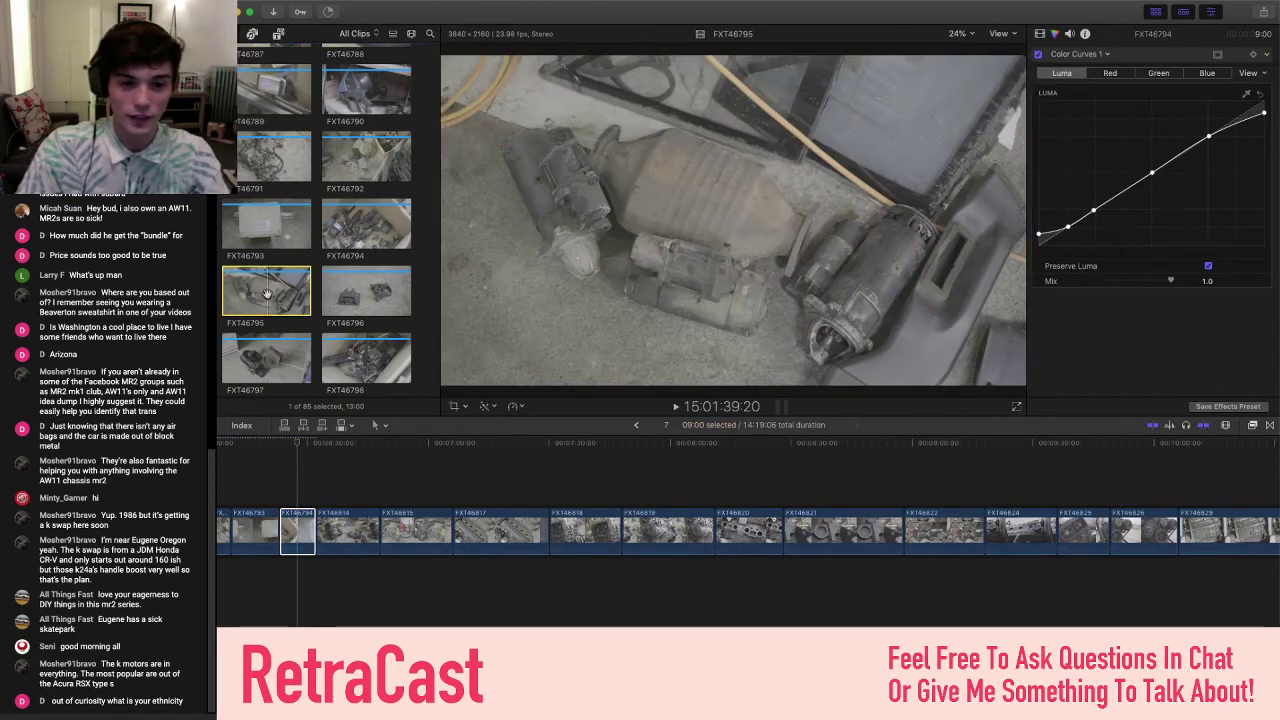
click(298, 525)
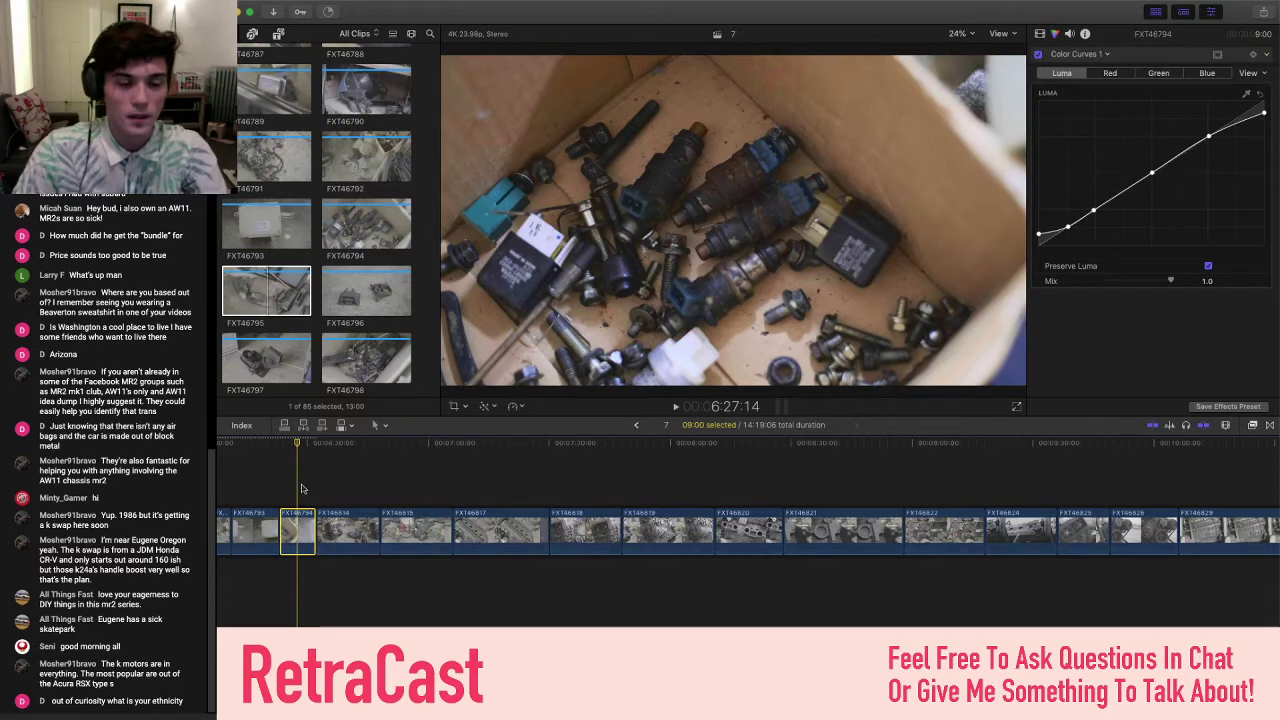
click(268, 290)
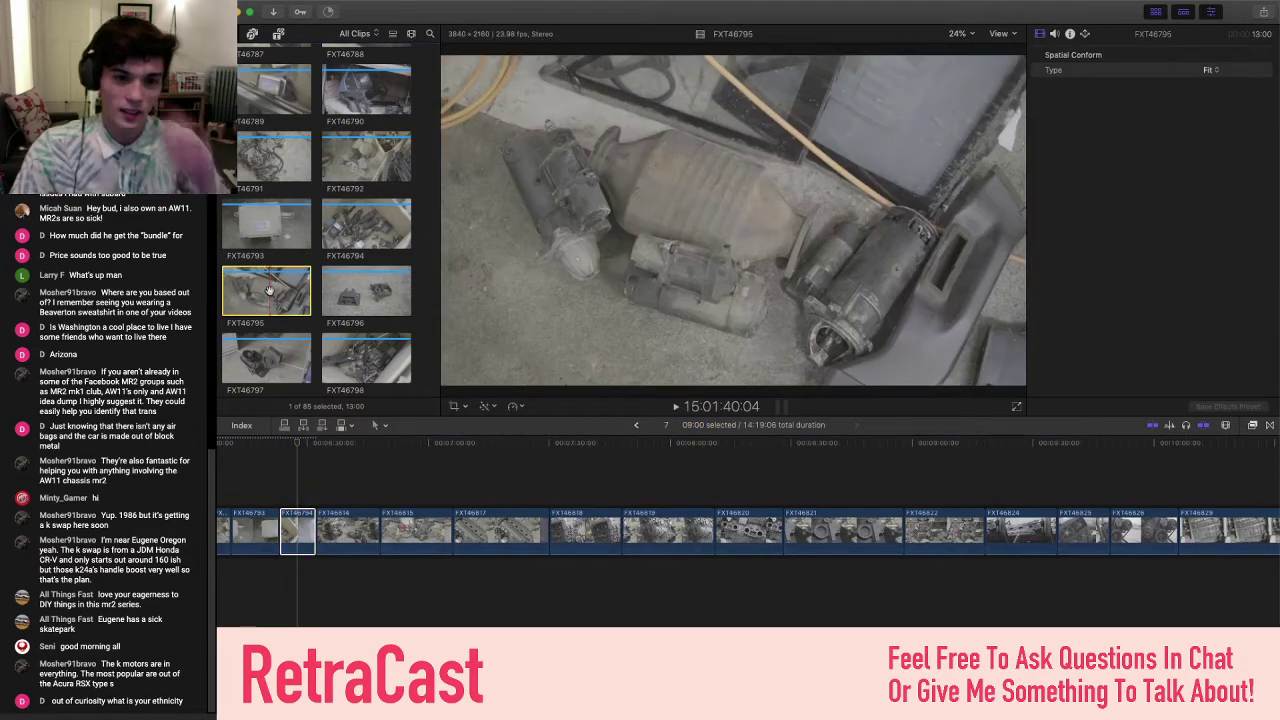
click(302, 528)
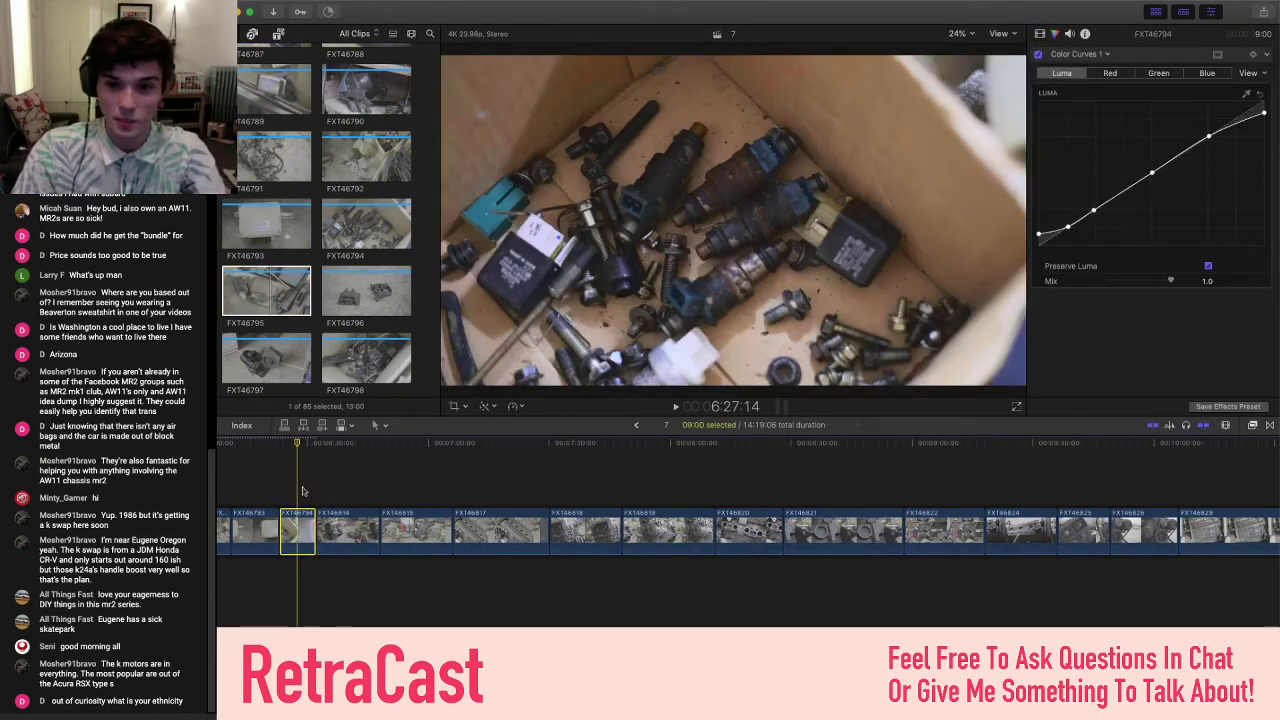
scroll(322, 489, right, 2)
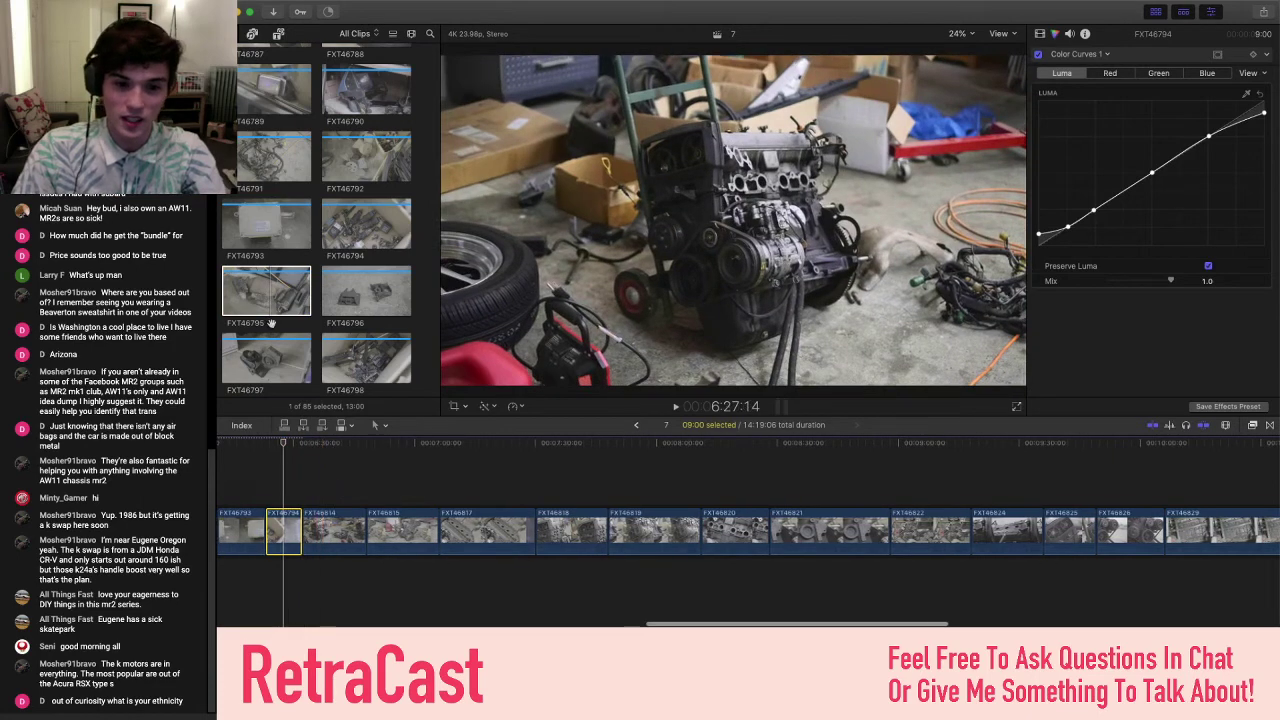
- Insert clip FXT46795 after FXT46794 in the timeline and paste the copied color effects and volume attributes onto it
click(268, 280)
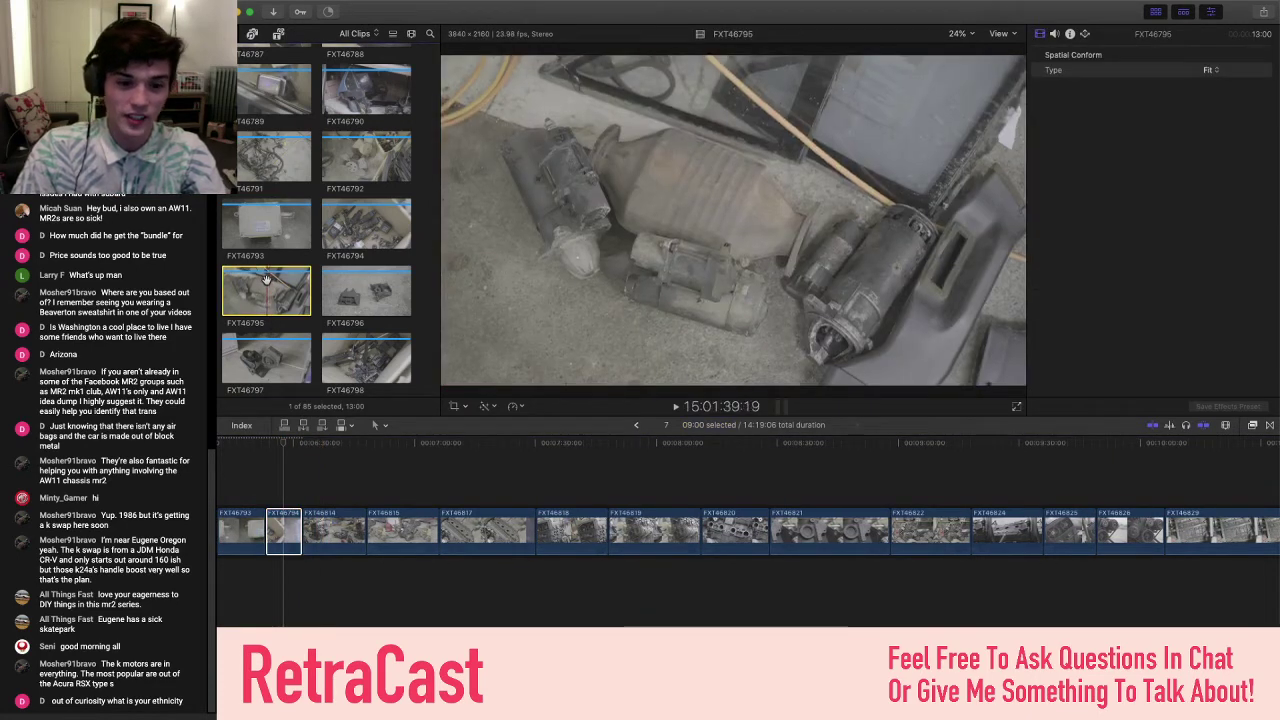
click(276, 545)
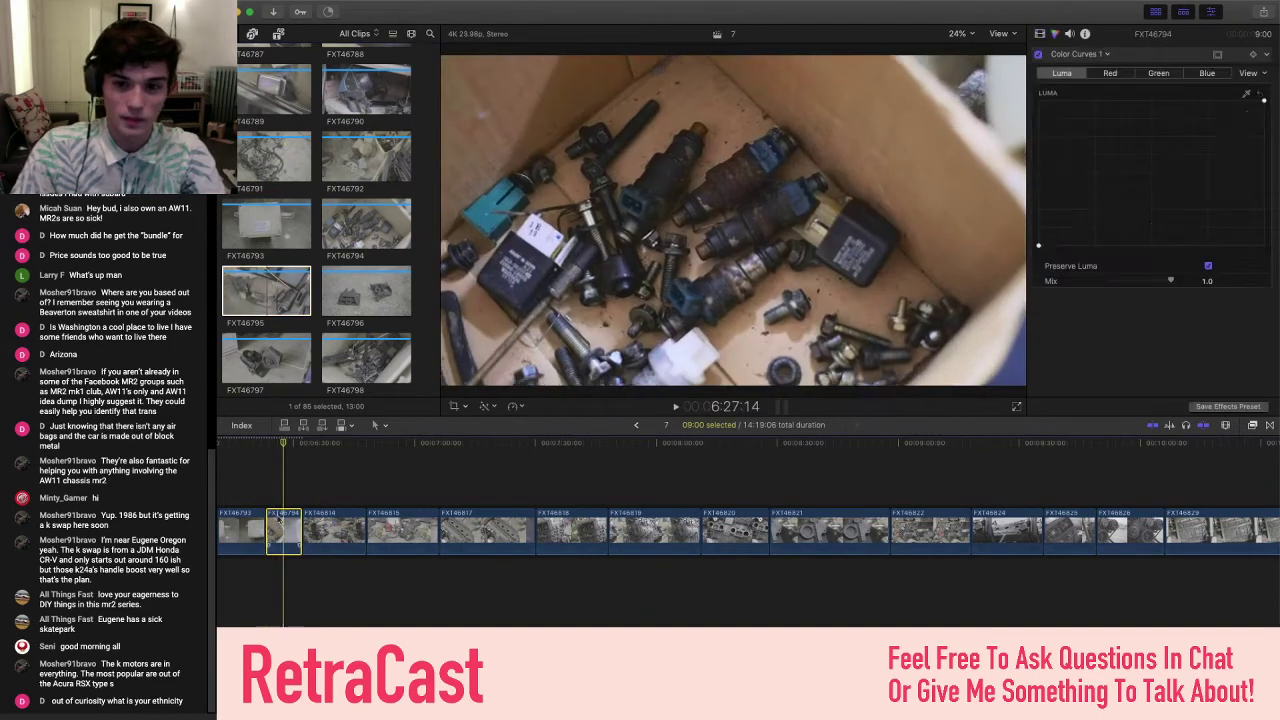
drag(281, 291, 322, 531)
key(shift+super+v)
key(Return)
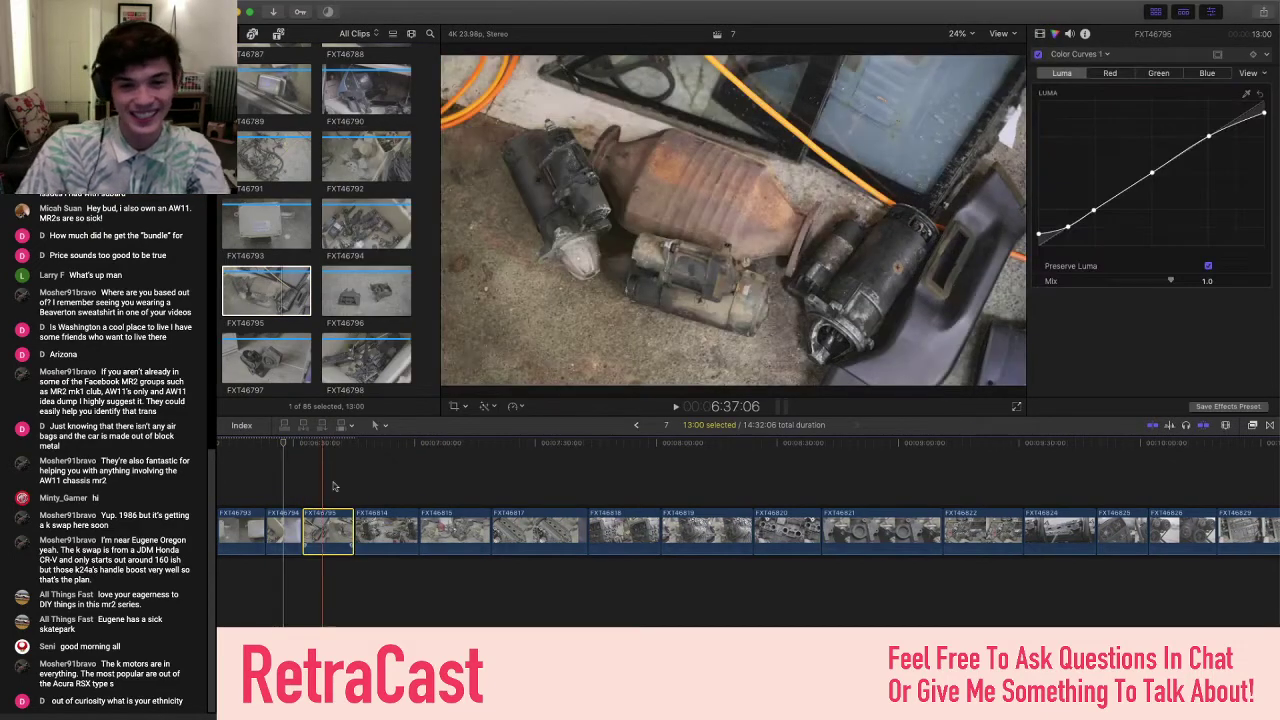
- Insert clip FXT46796 after FXT46795 in the timeline and paste the copied color grade attributes onto it
scroll(315, 481, right, 3)
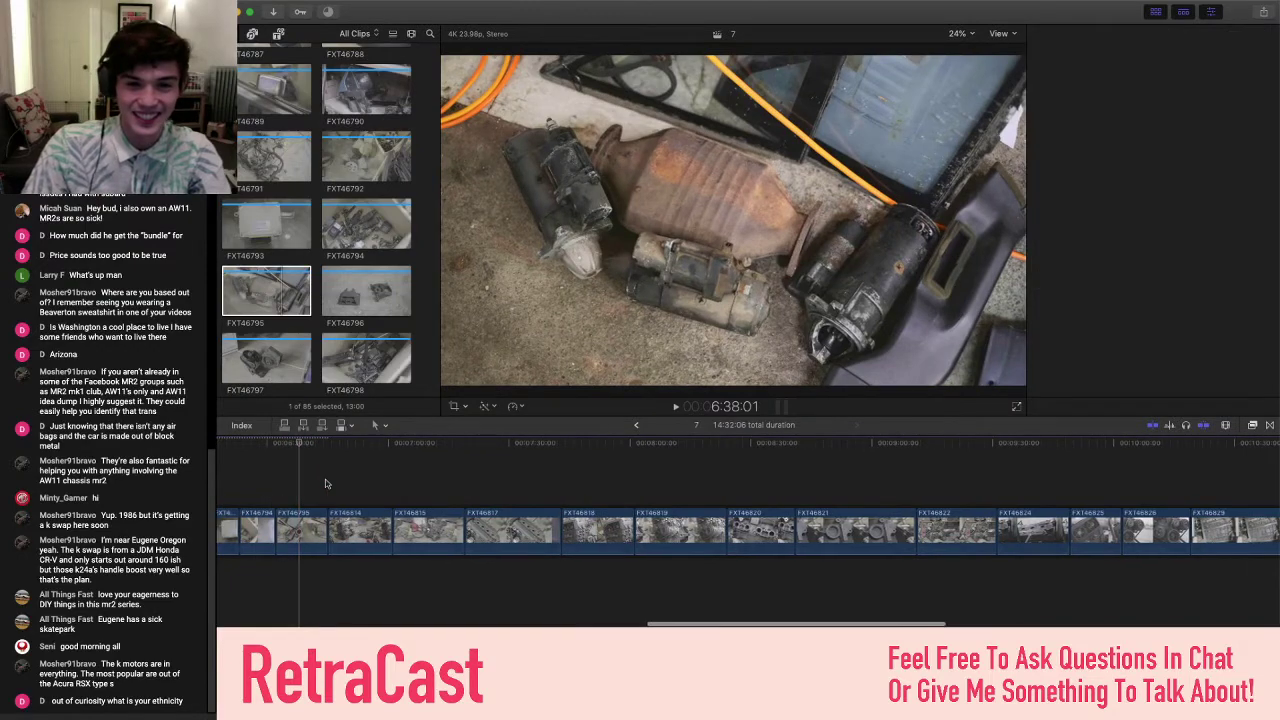
drag(360, 292, 296, 535)
key(shift+super+v)
key(Return)
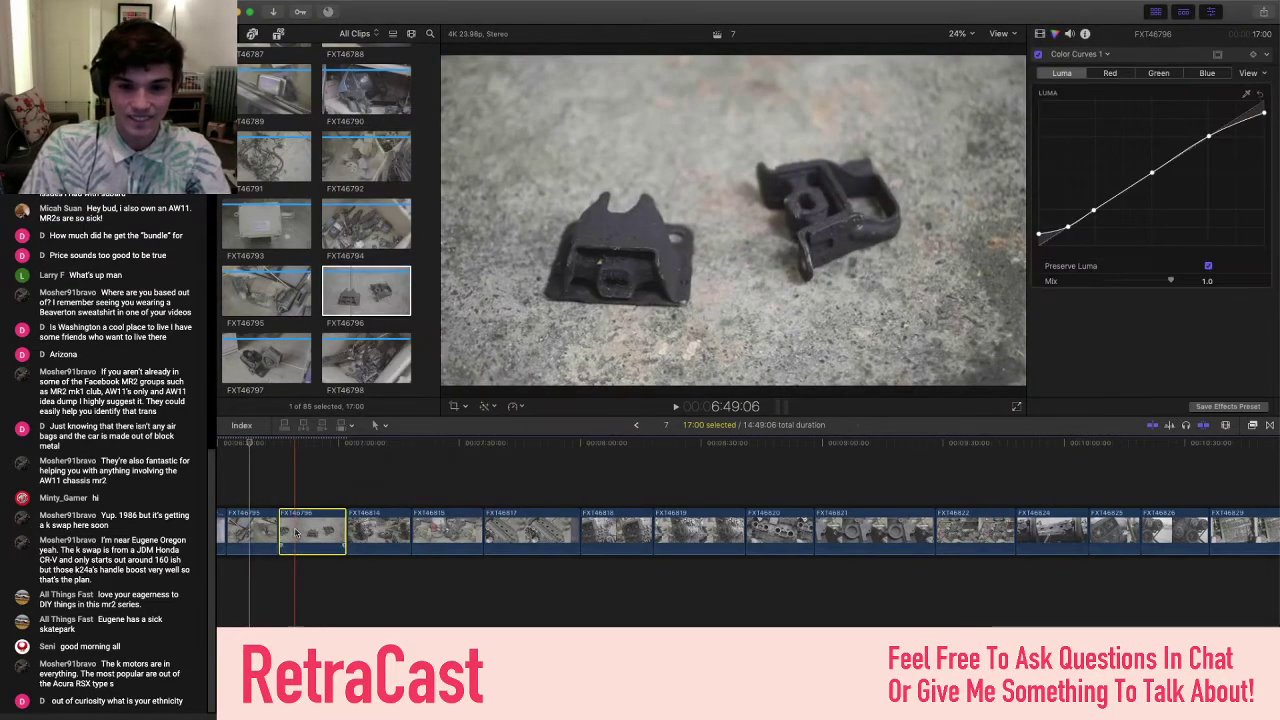
- Insert clip FXT46797 after FXT46796 in the timeline and apply the copied color grade to it
scroll(313, 503, right, 1)
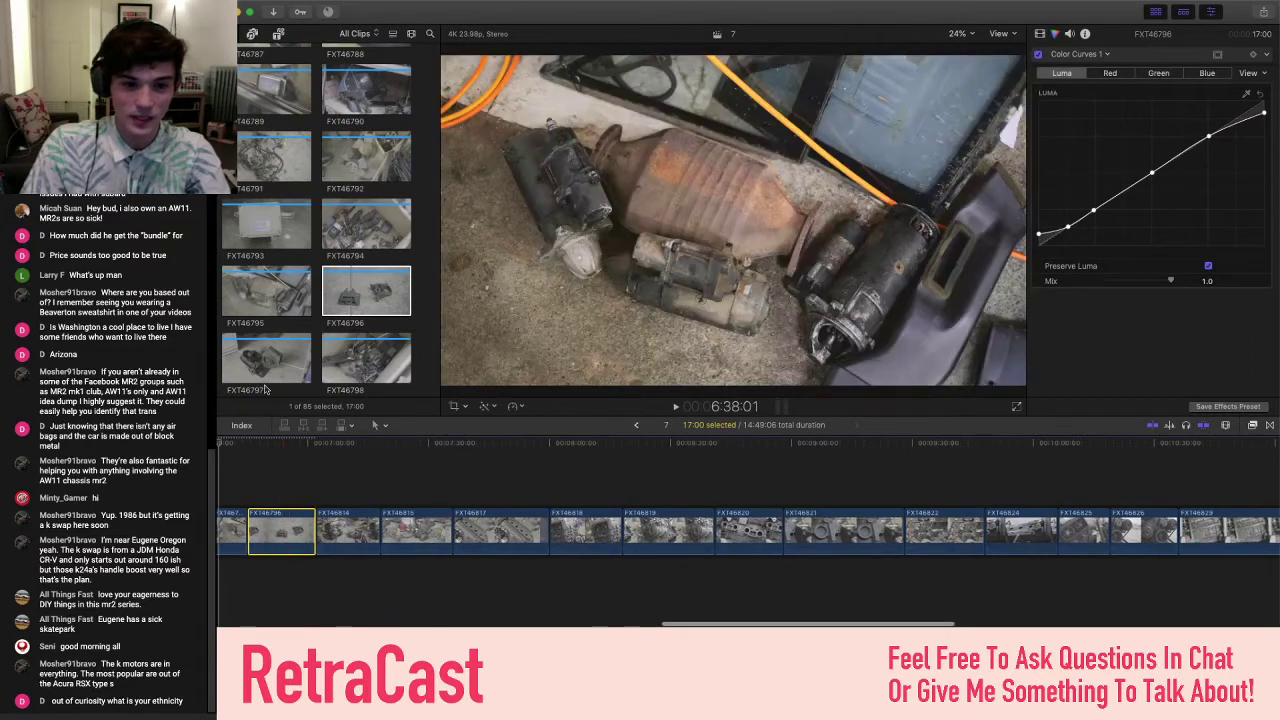
scroll(267, 165, down, 4)
drag(267, 165, 333, 543)
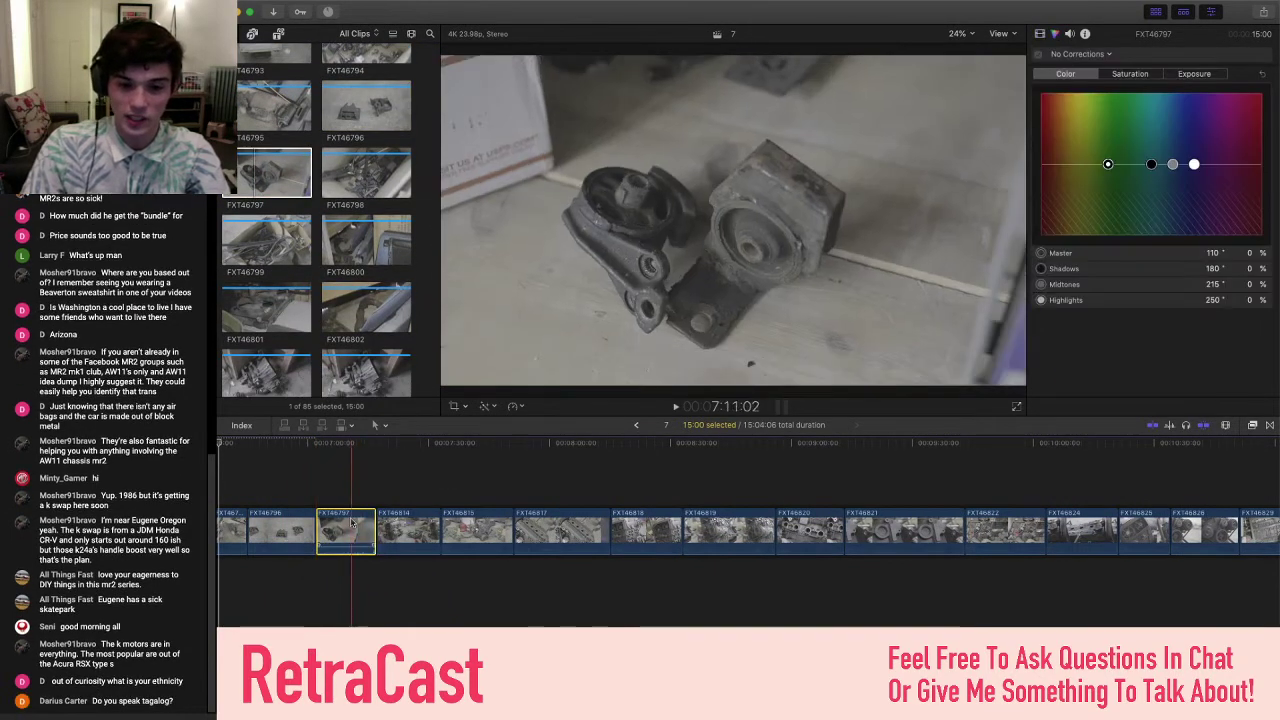
key(shift+super+v)
key(Return)
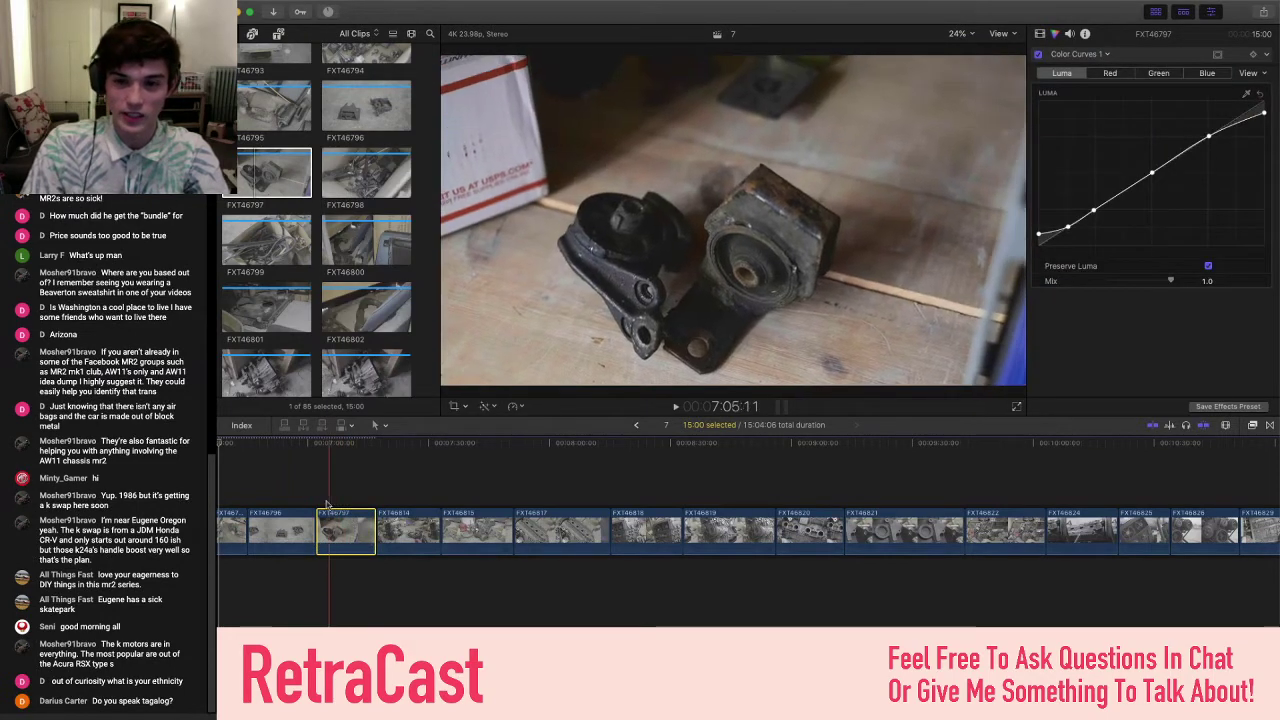
click(338, 522)
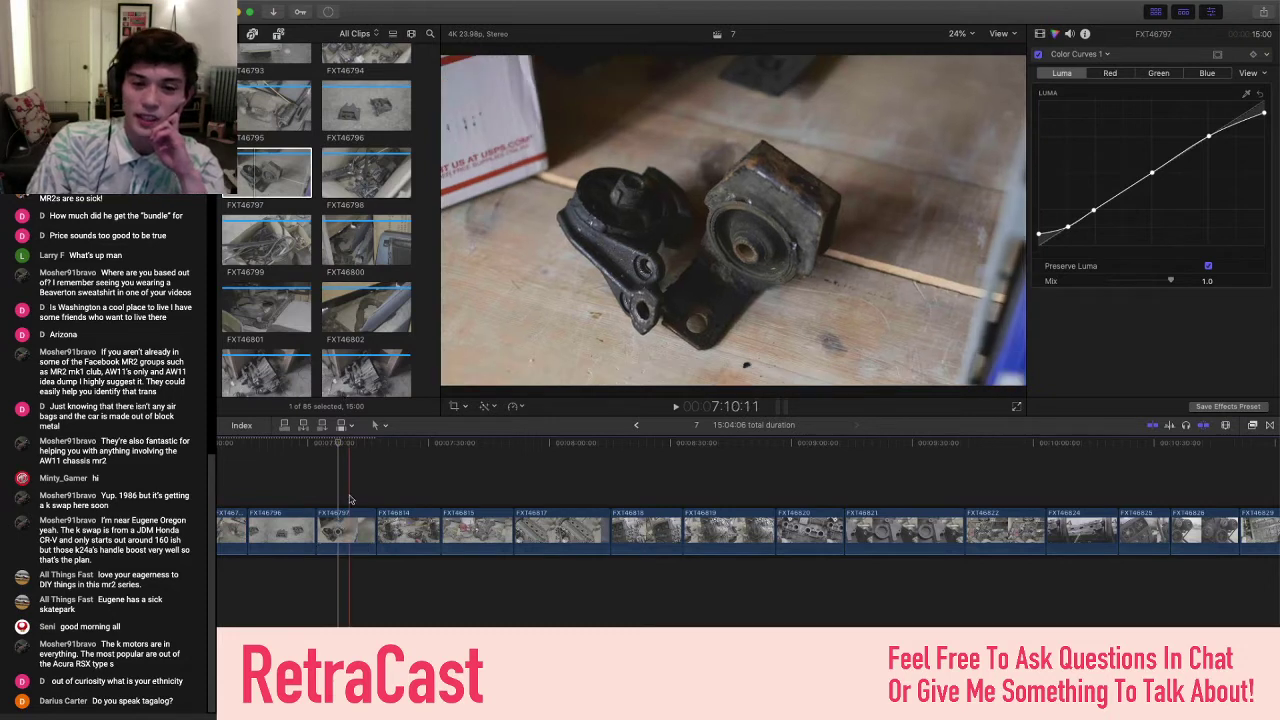
click(350, 535)
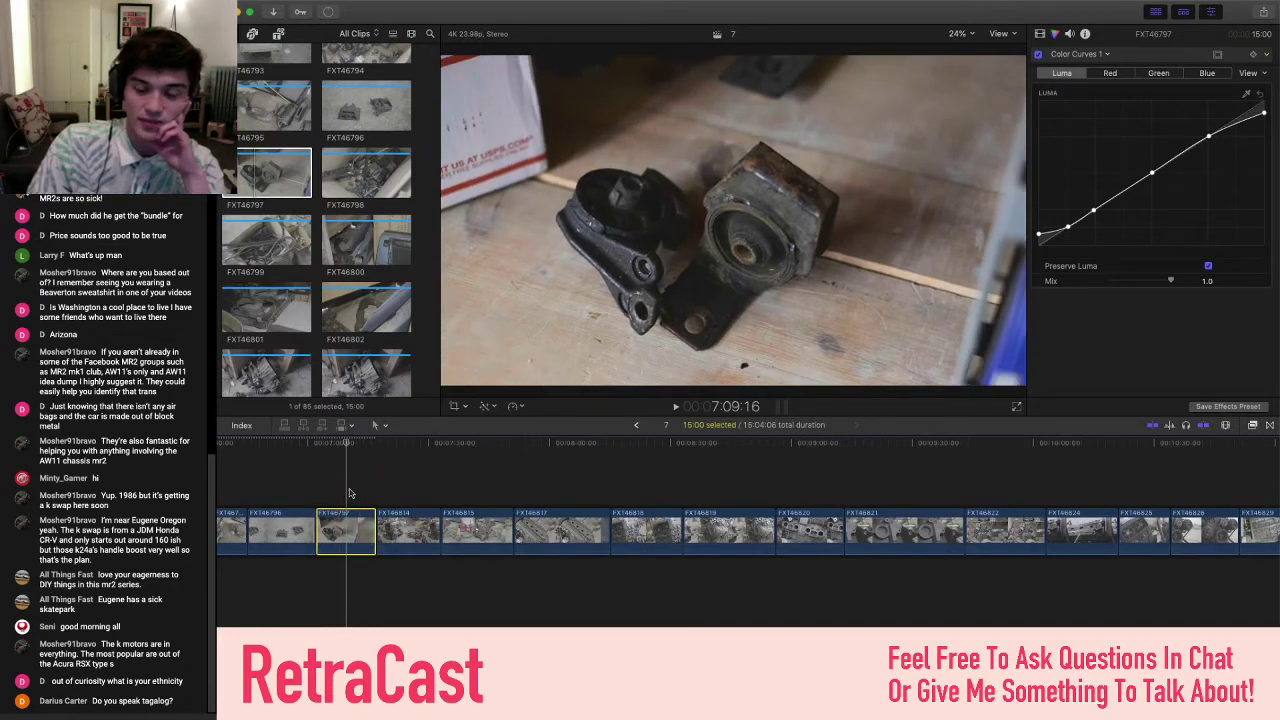
- Insert clip FXT46798 after FXT46797 and paste the copied Custom LUT, Color Wheels, Color Curves and Volume attributes onto it
scroll(350, 492, right, 1)
scroll(350, 492, right, 1)
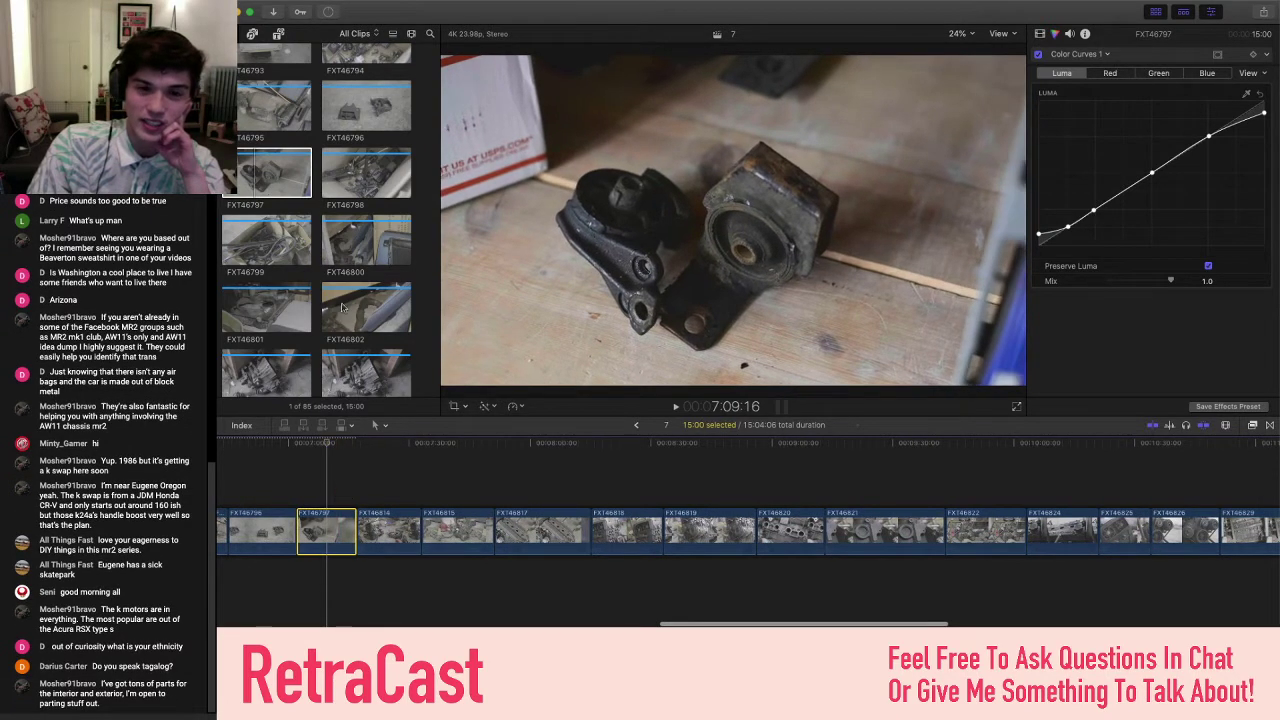
click(327, 445)
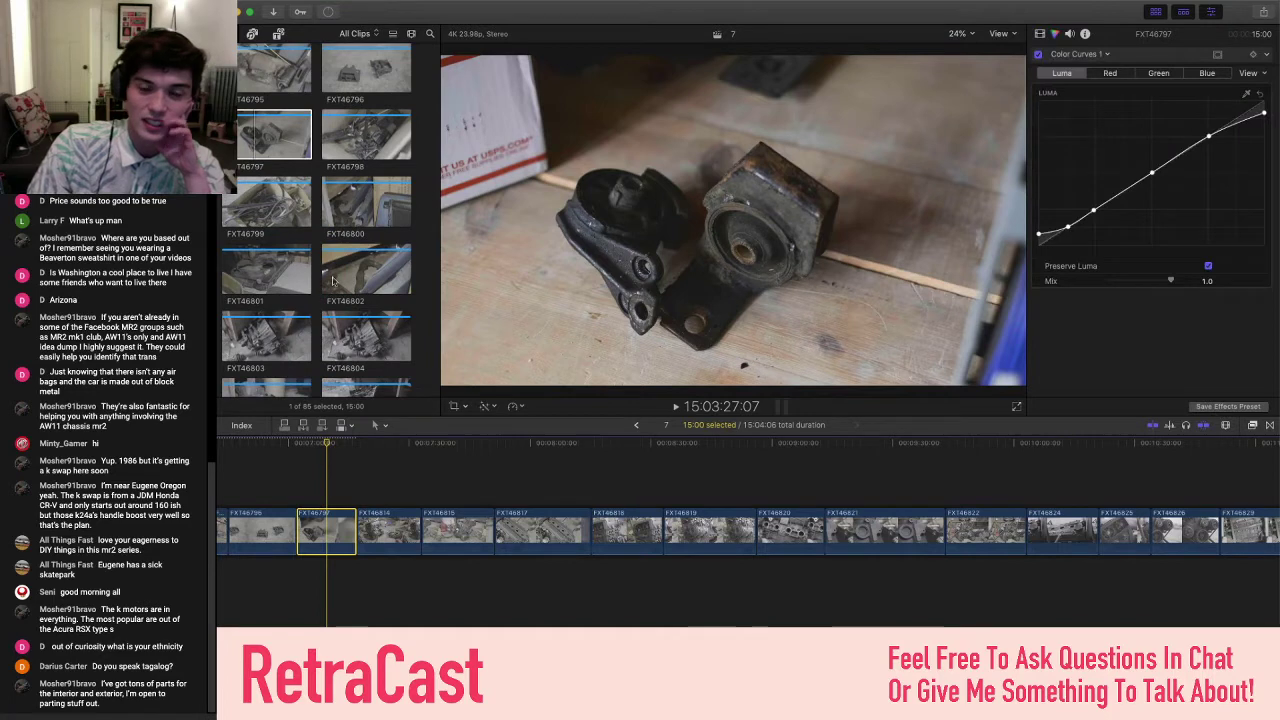
click(343, 158)
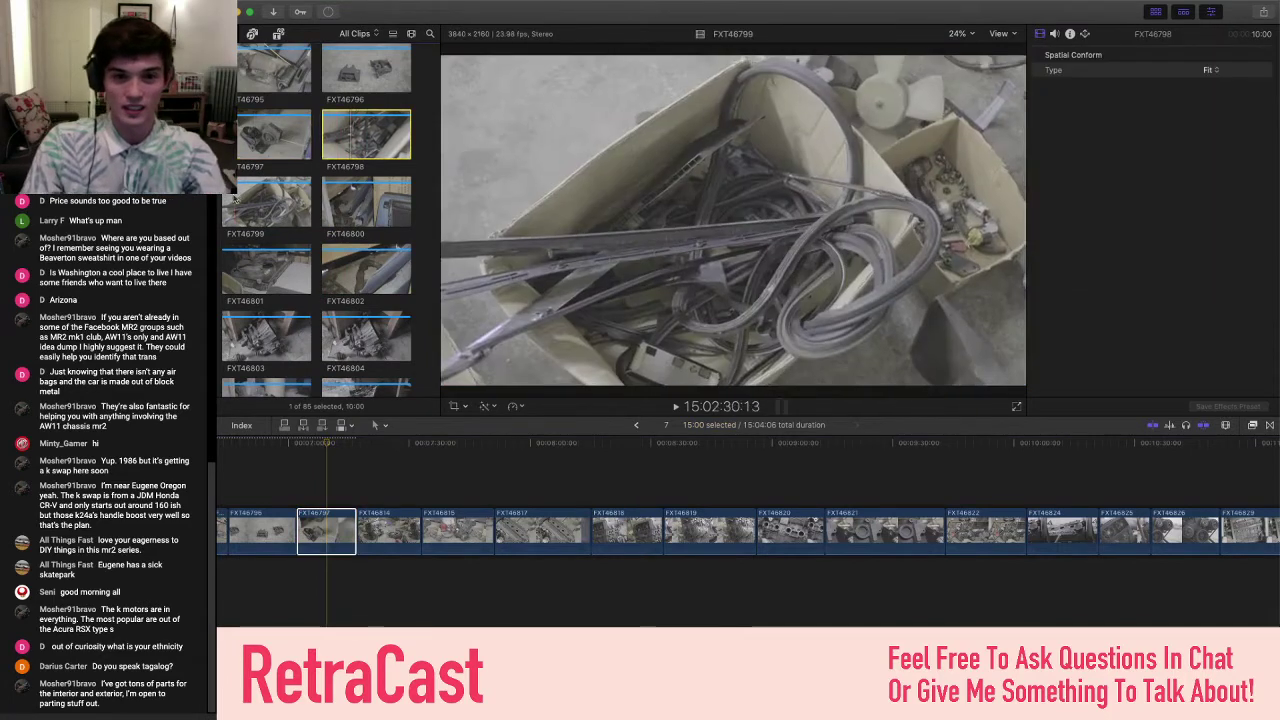
drag(366, 135, 356, 536)
key(super+shift+v)
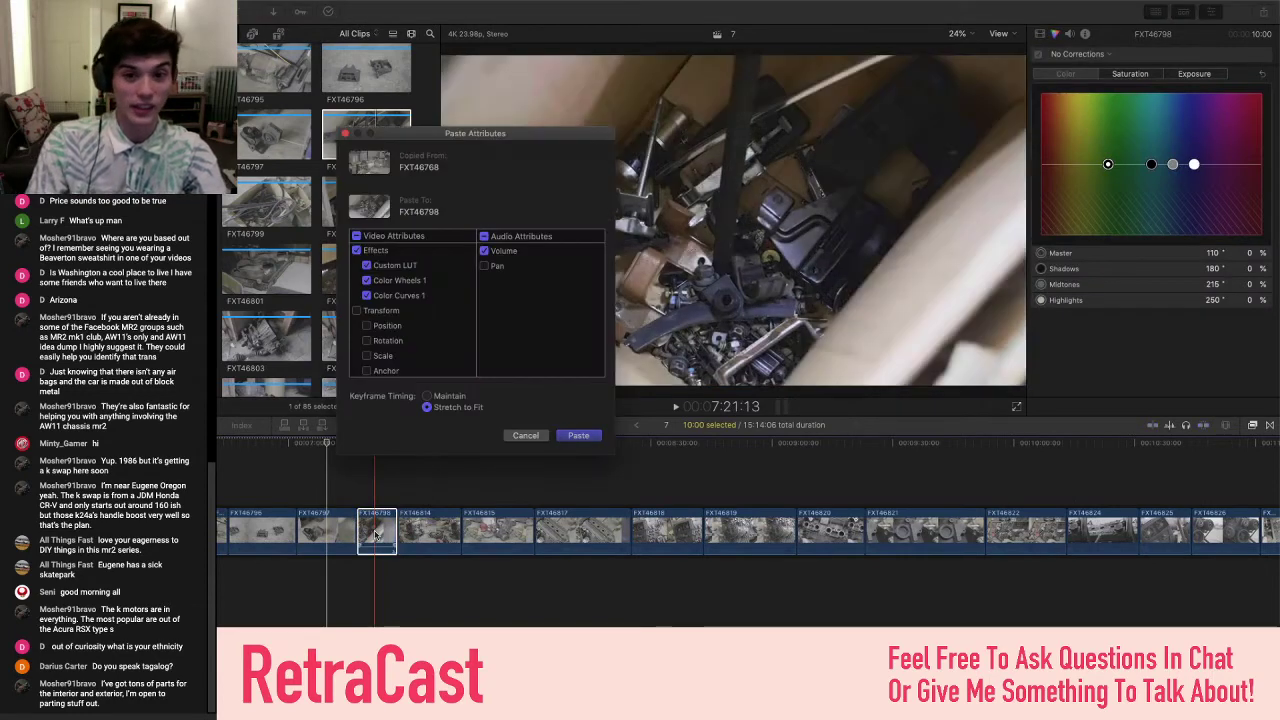
key(Return)
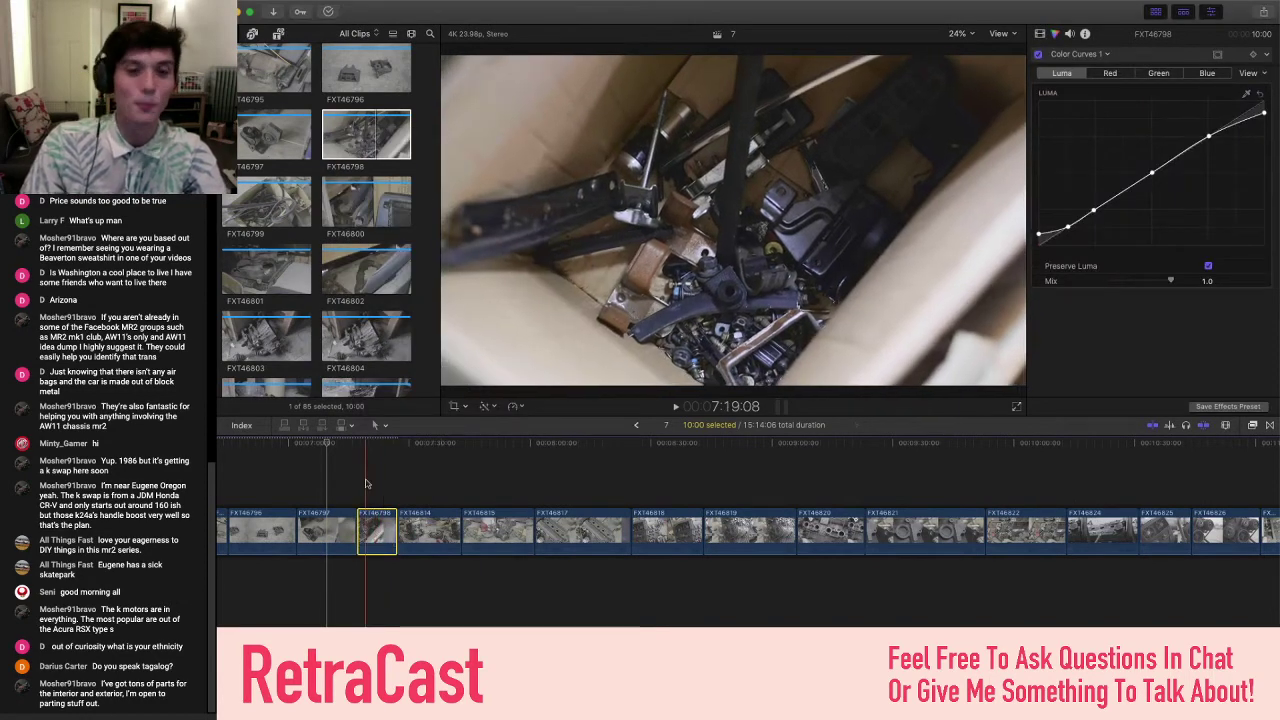
- Insert clip FXT46799 after FXT46798 in the timeline and paste the copied color effects and volume attributes onto it
drag(260, 213, 417, 544)
click(417, 544)
key(super+shift+v)
key(Return)
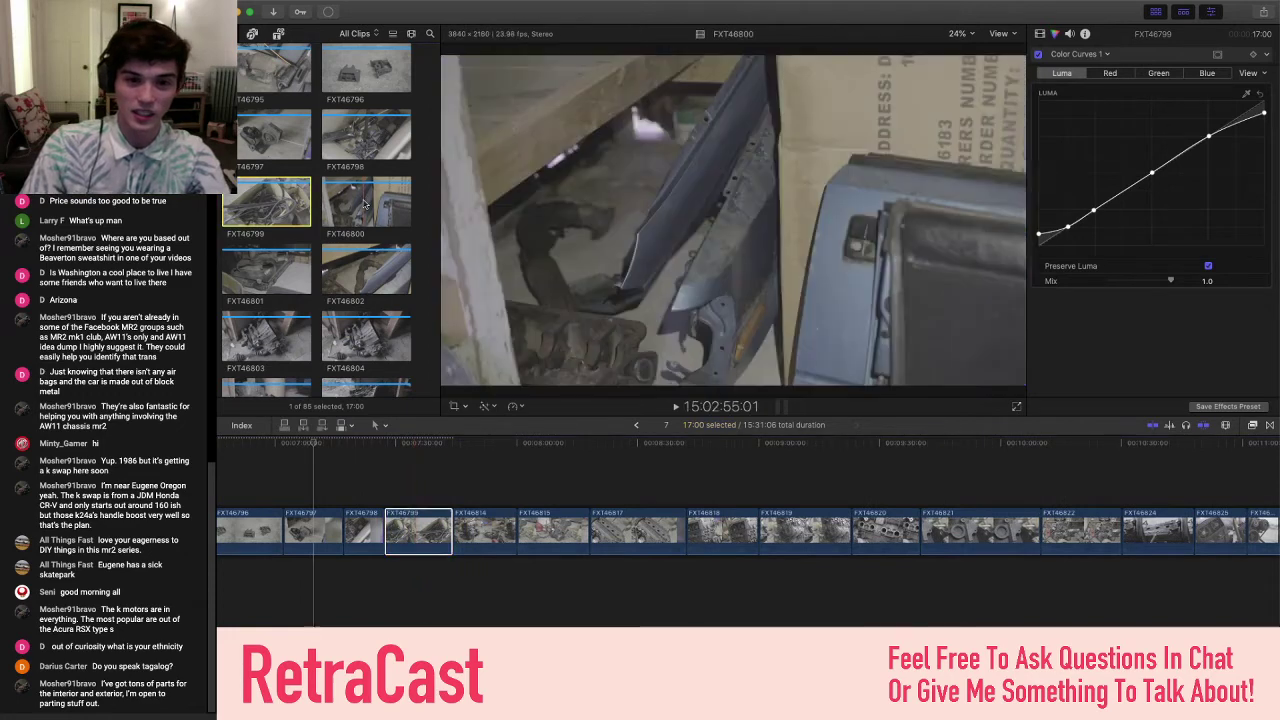
- Insert clip FXT46800 after FXT46799 in the timeline and paste the copied color effects and volume attributes onto it
key(super+1)
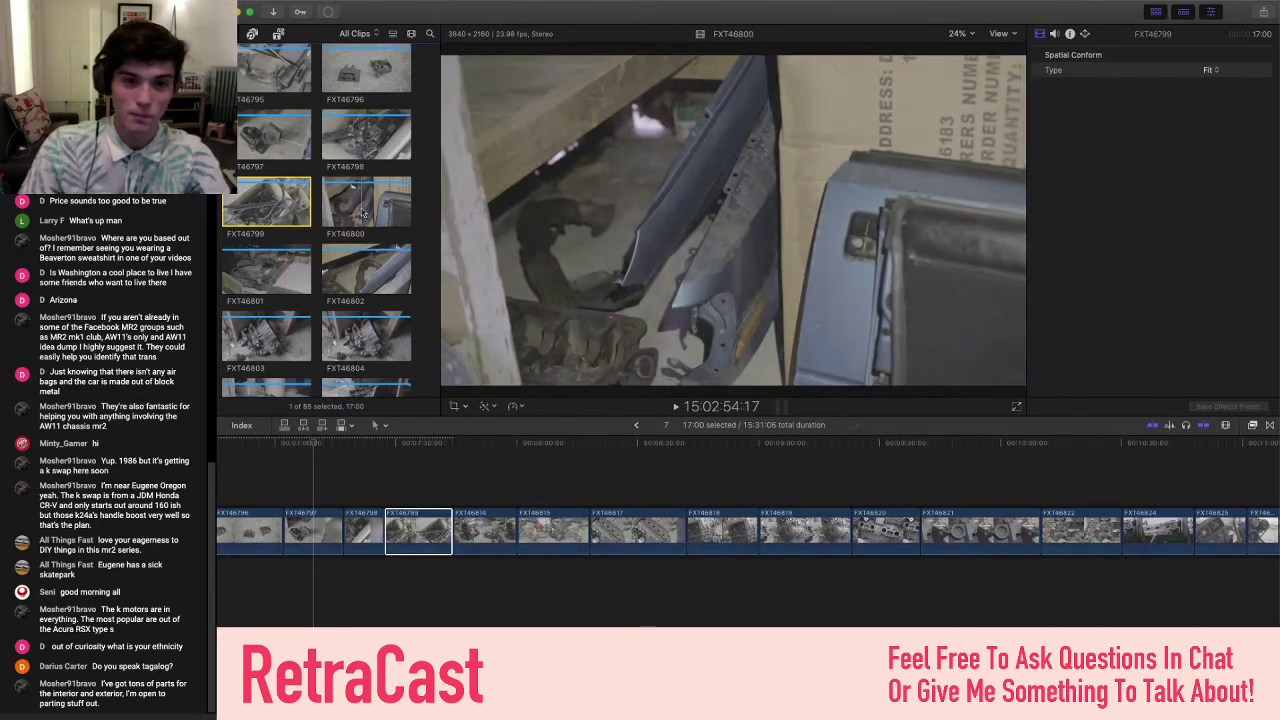
click(350, 197)
drag(350, 197, 487, 533)
key(super+shift+v)
key(Return)
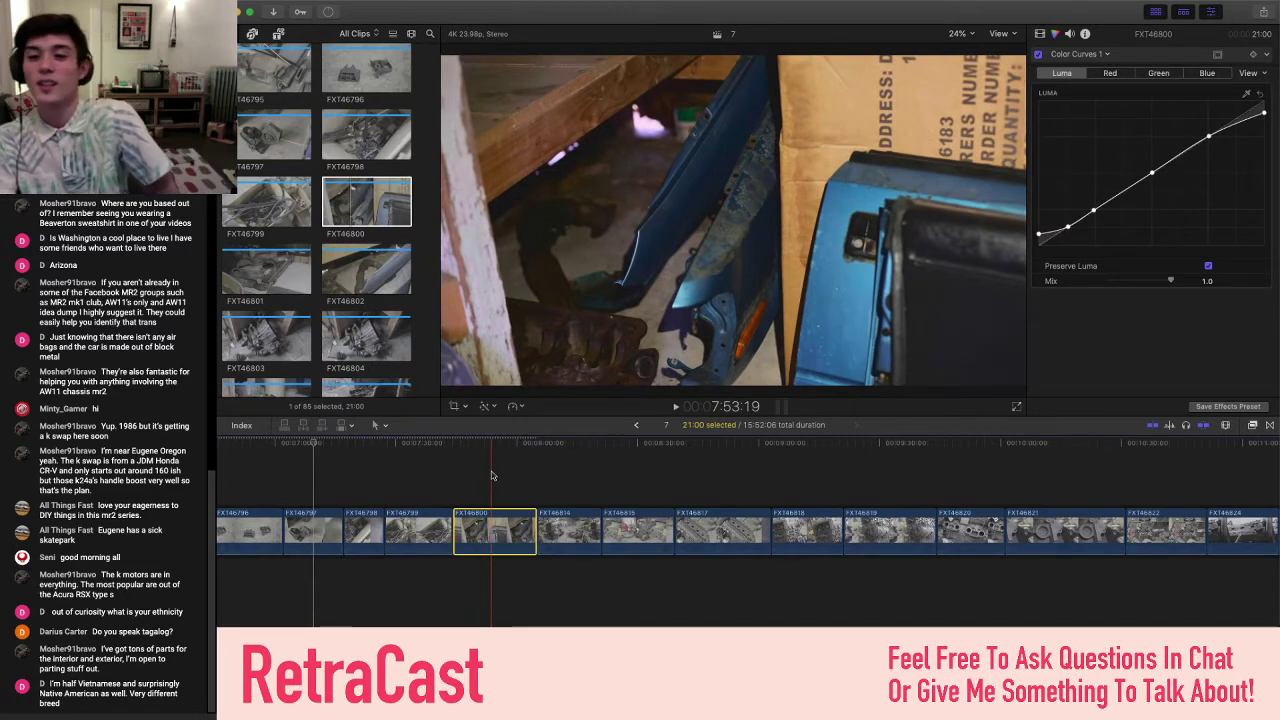
- Brighten the midtones of clip FXT46800 in its Color Wheels 1 correction
click(491, 476)
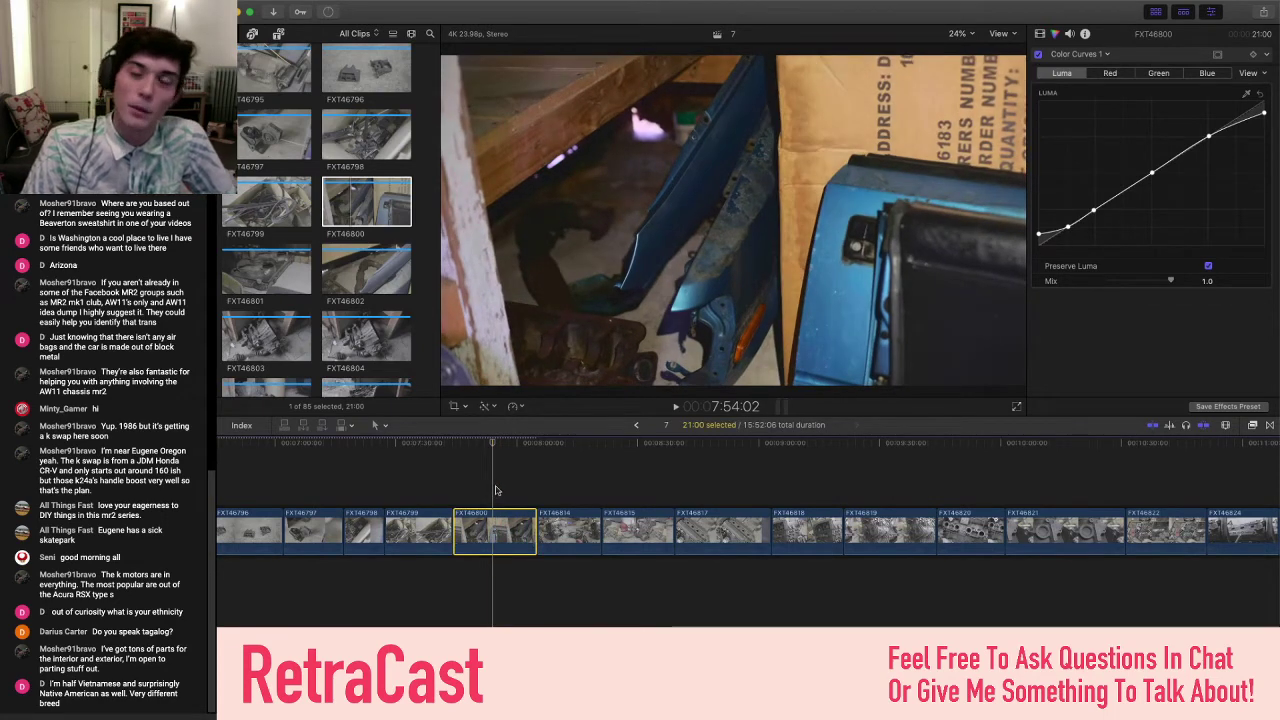
scroll(494, 528, right, 2)
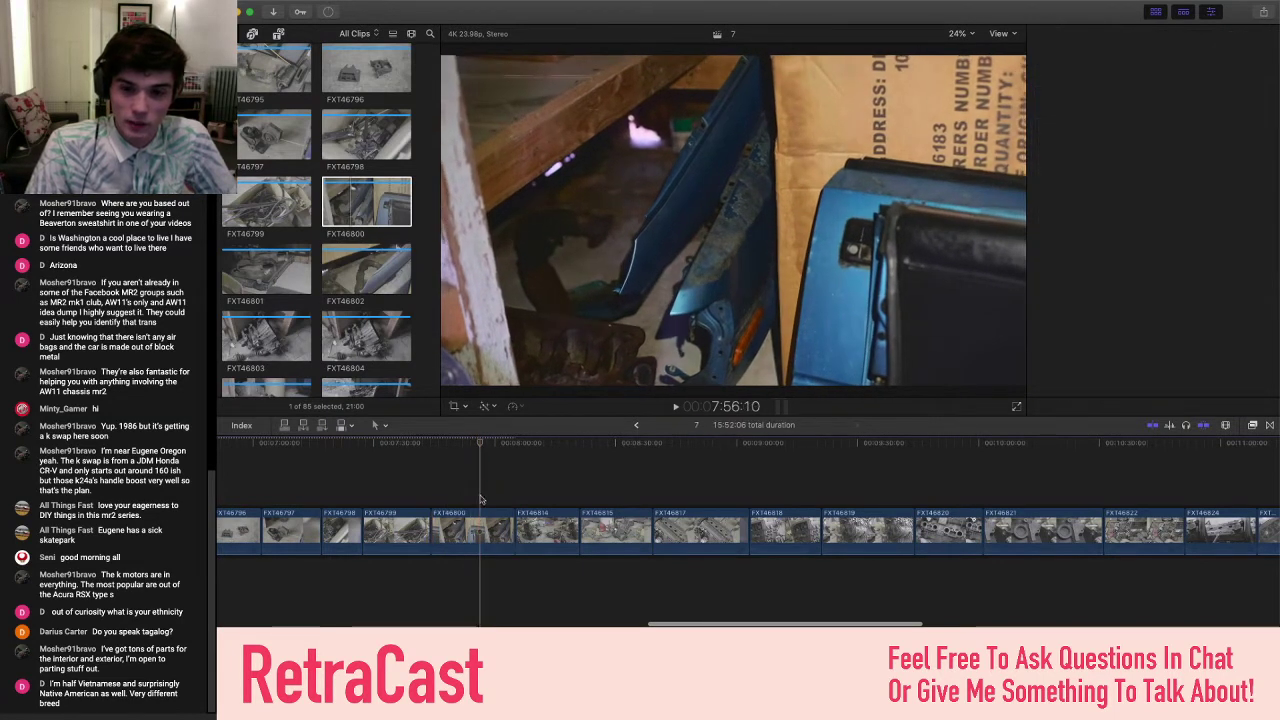
click(481, 575)
click(483, 531)
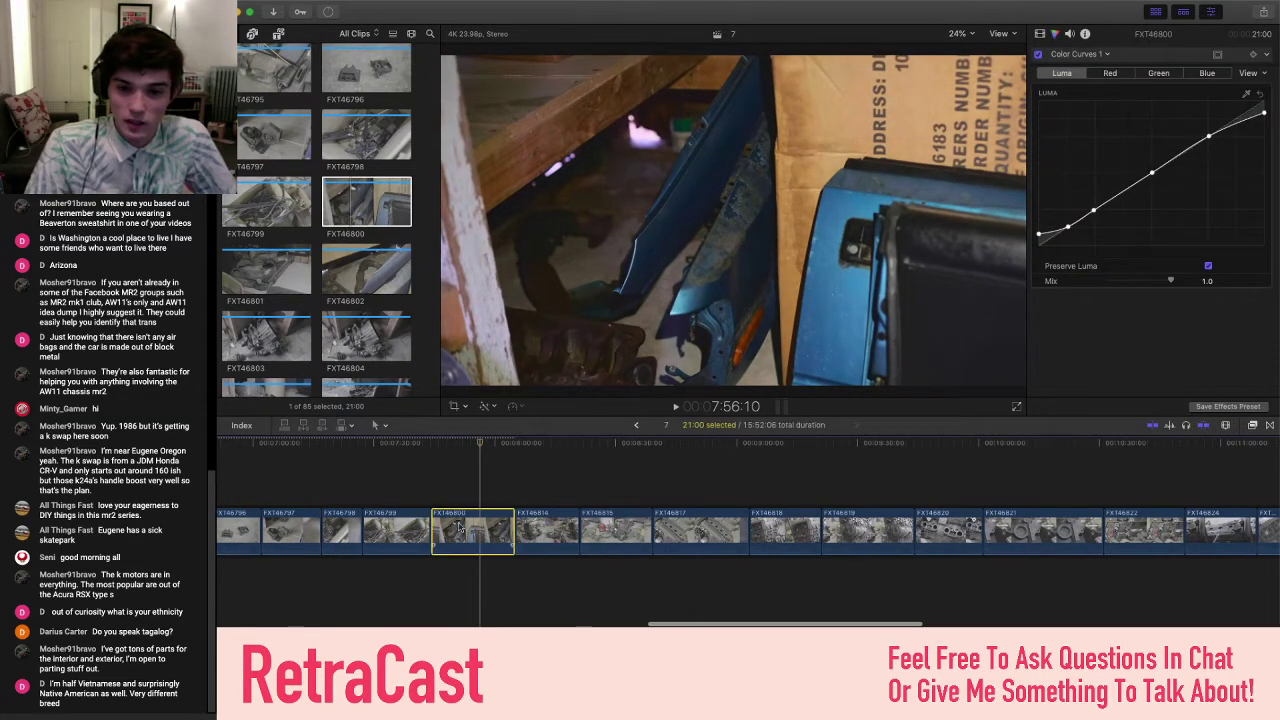
click(1080, 54)
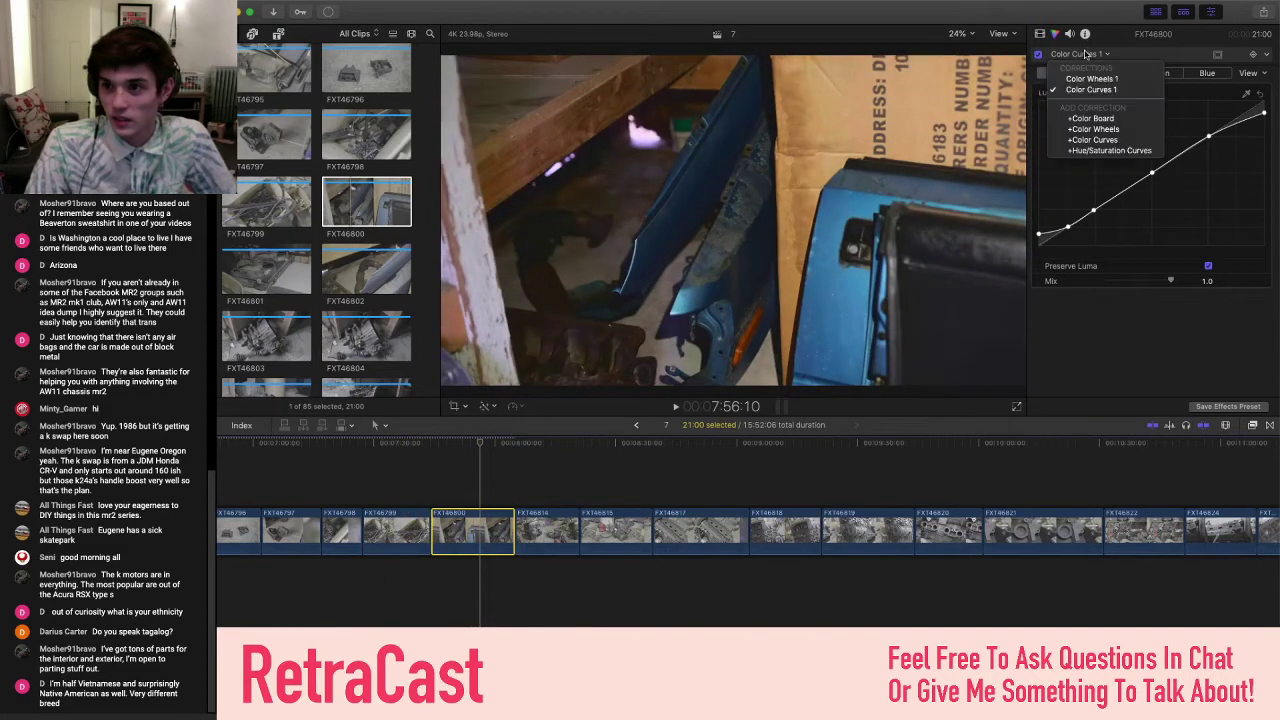
click(1092, 78)
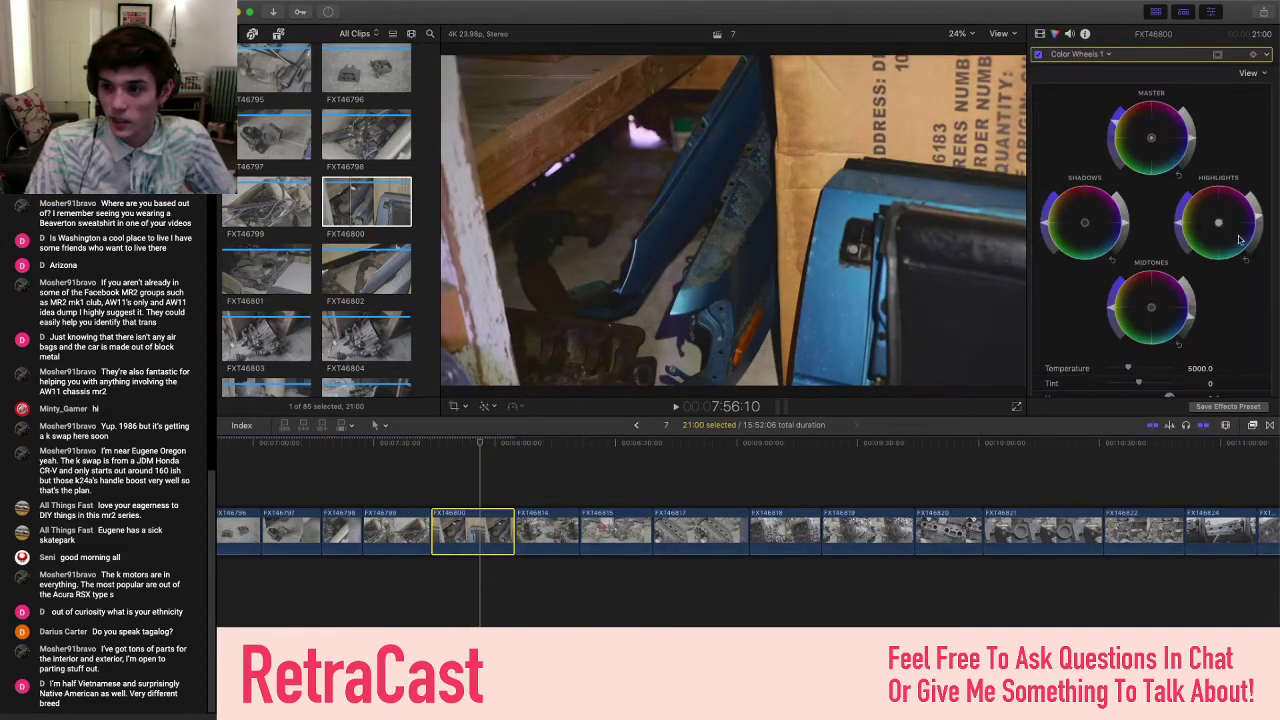
click(1192, 306)
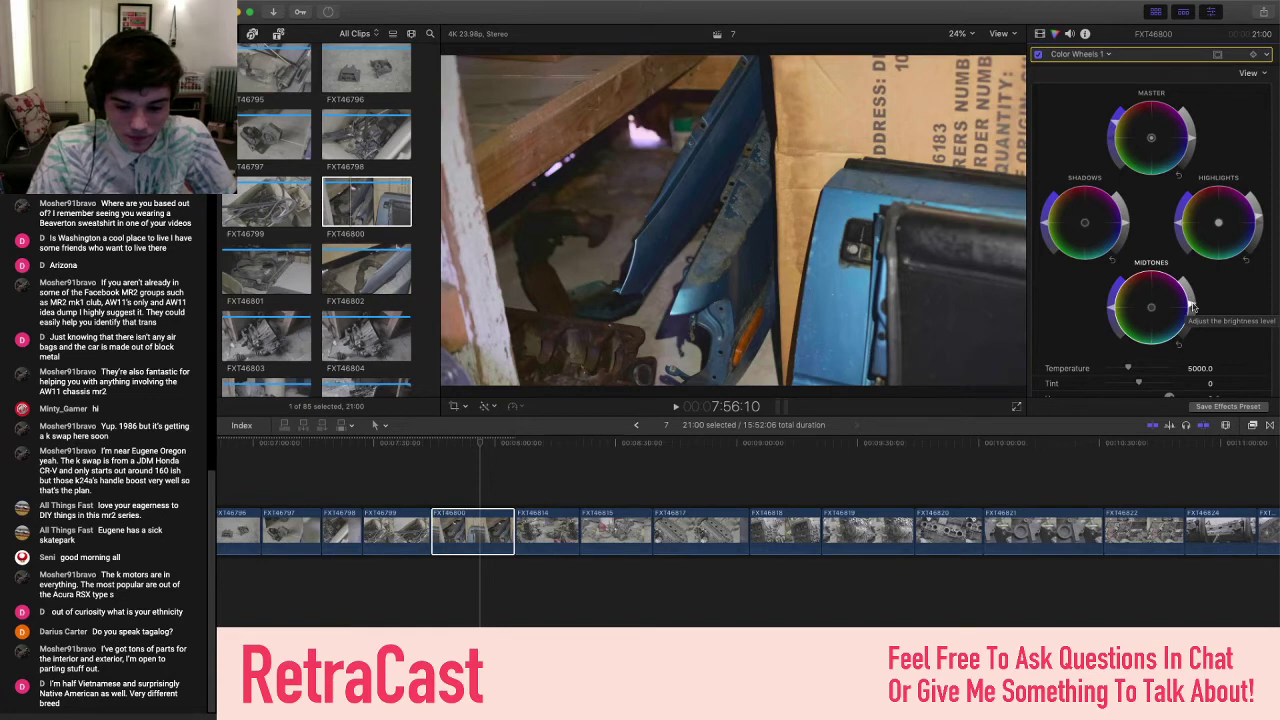
click(468, 530)
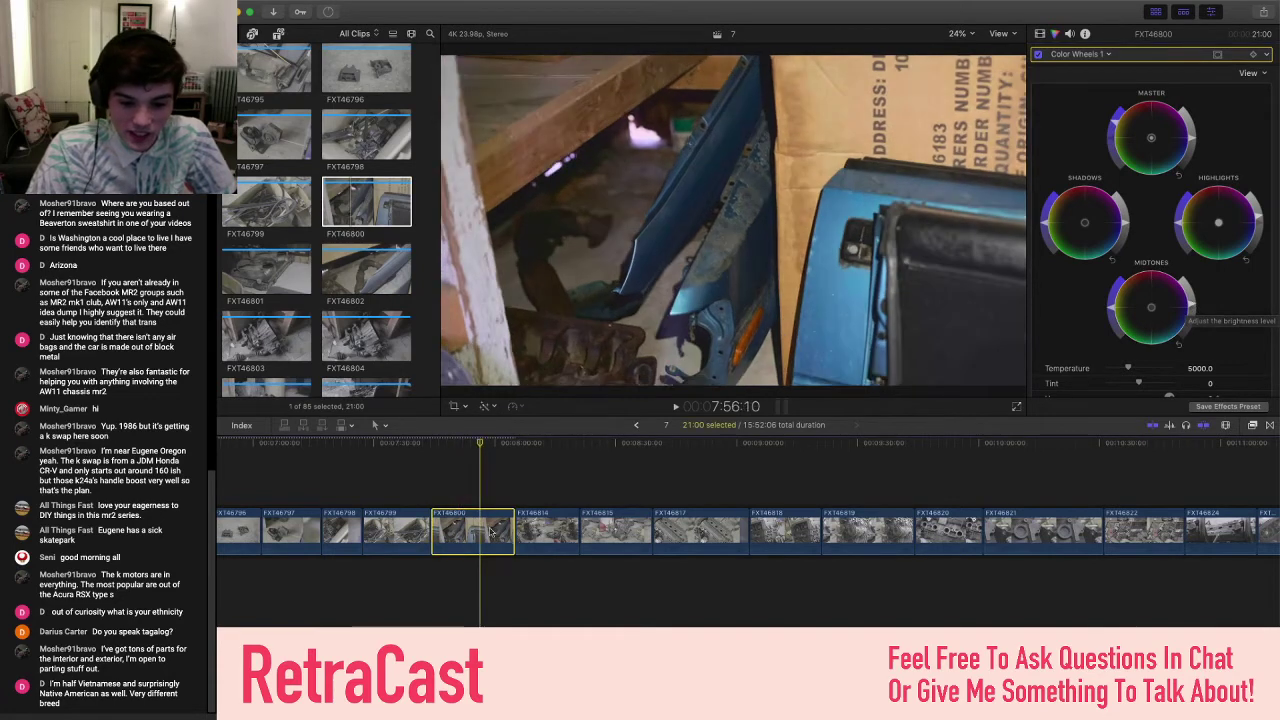
click(461, 484)
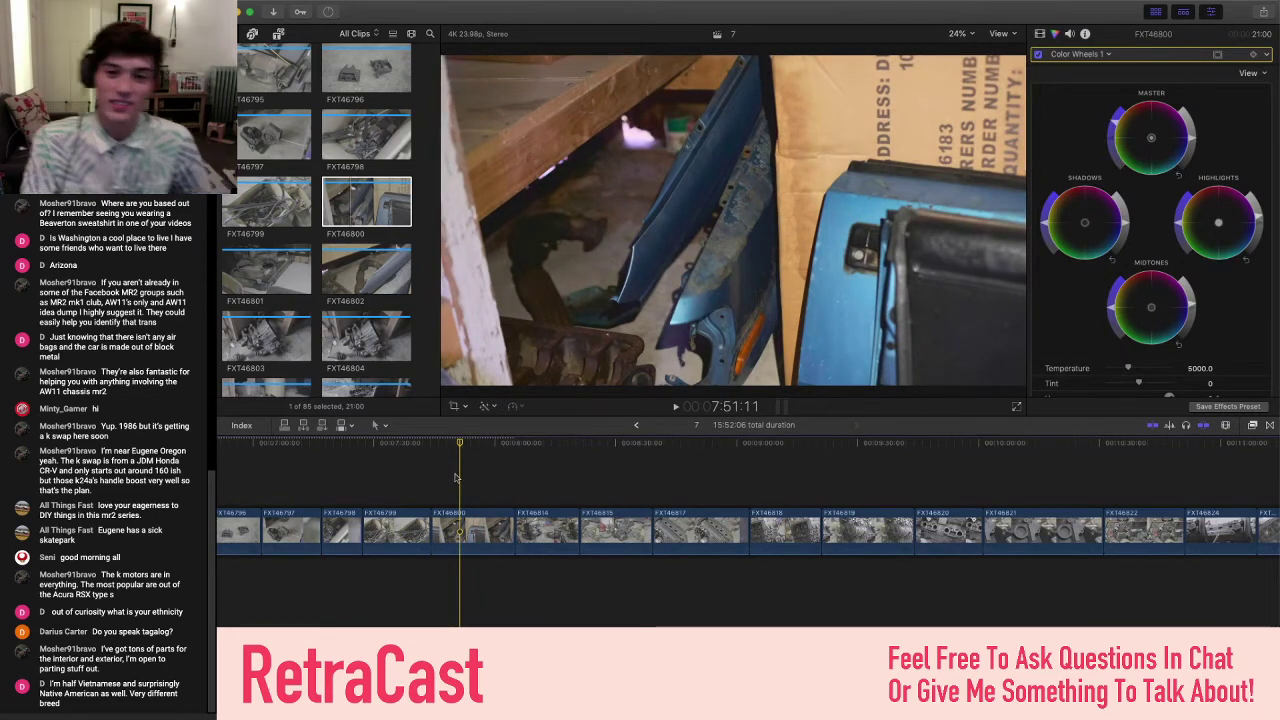
- Review the graded clips in the timeline from the opening car shot through the engine shot in FXT46814
scroll(454, 478, left, 15)
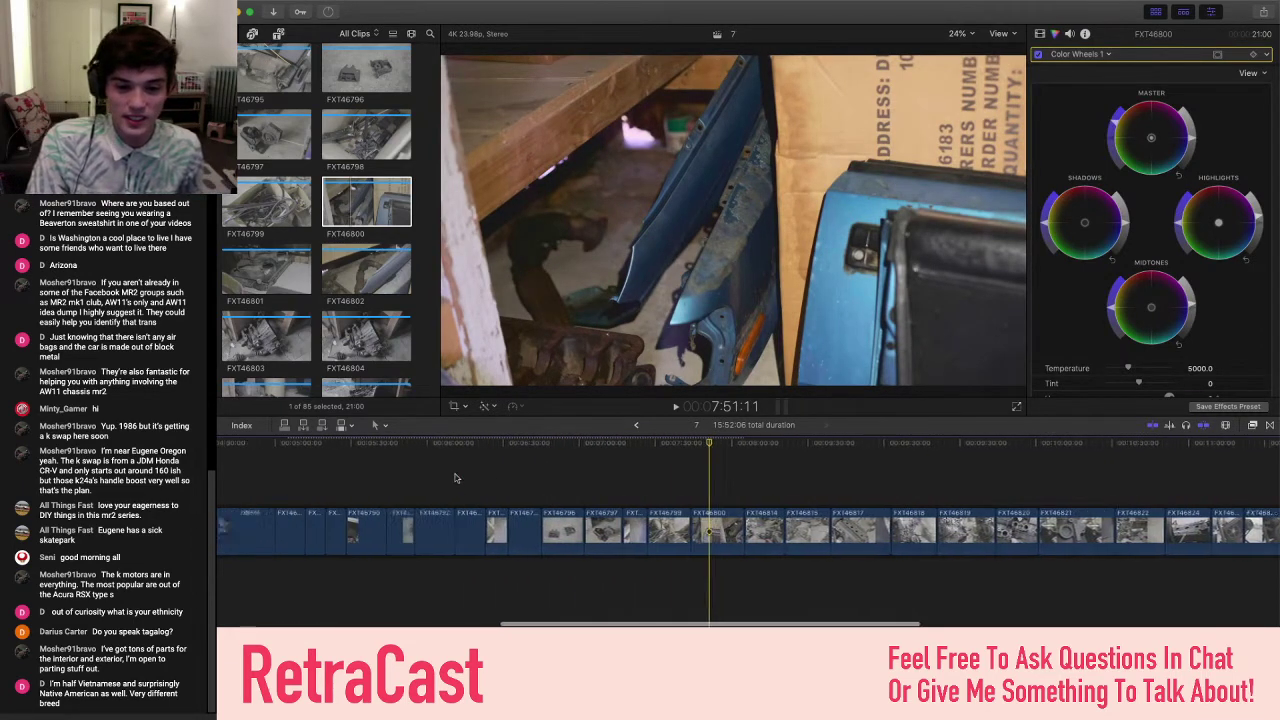
click(278, 490)
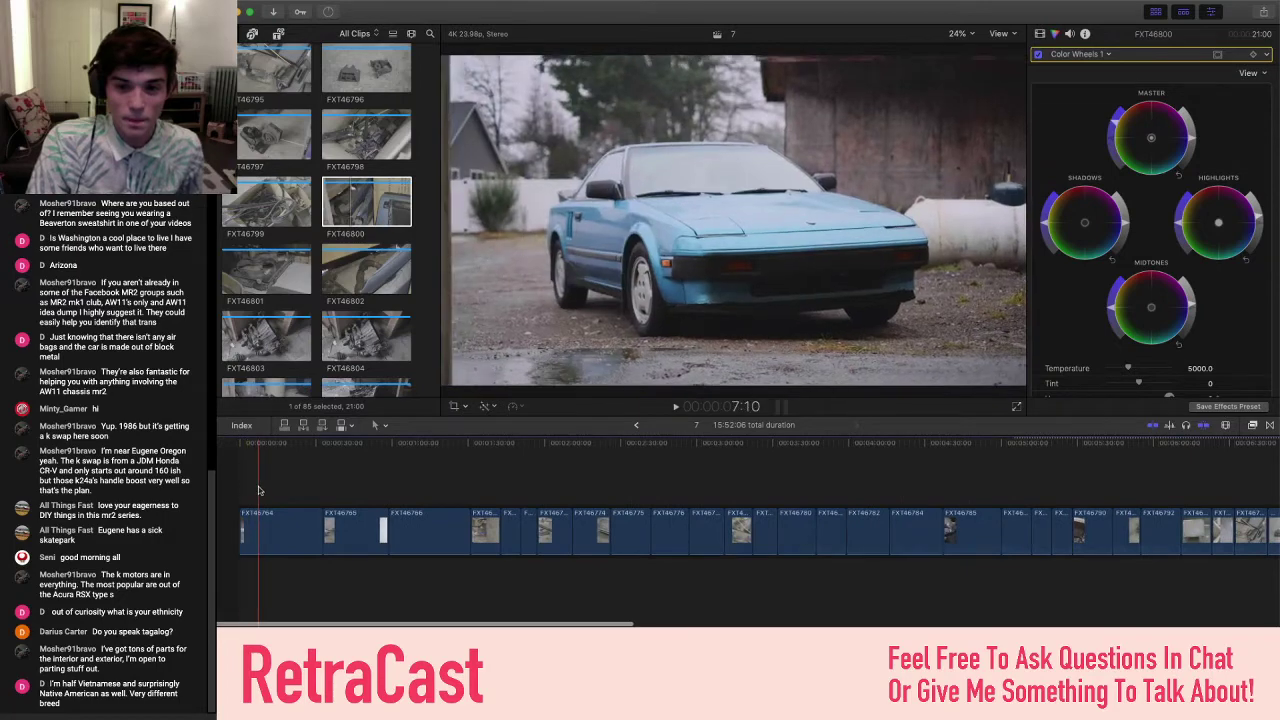
scroll(700, 480, right, 5)
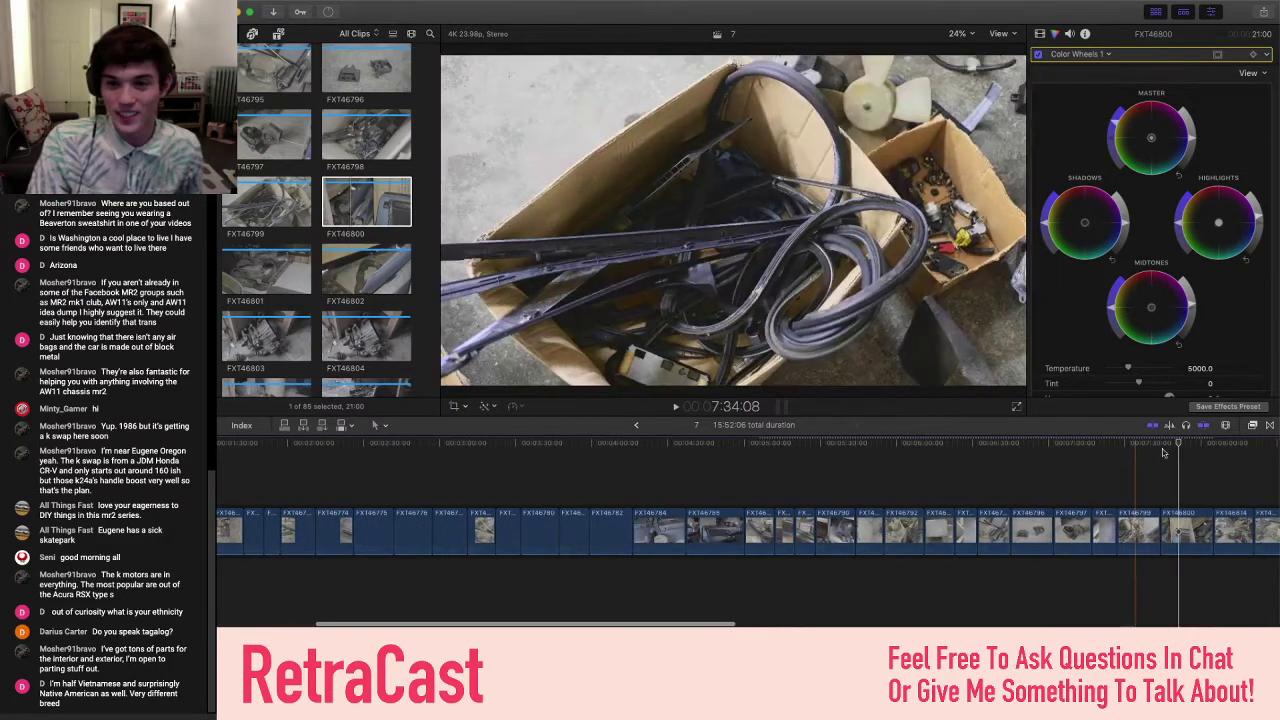
click(1143, 460)
scroll(1203, 450, right, 5)
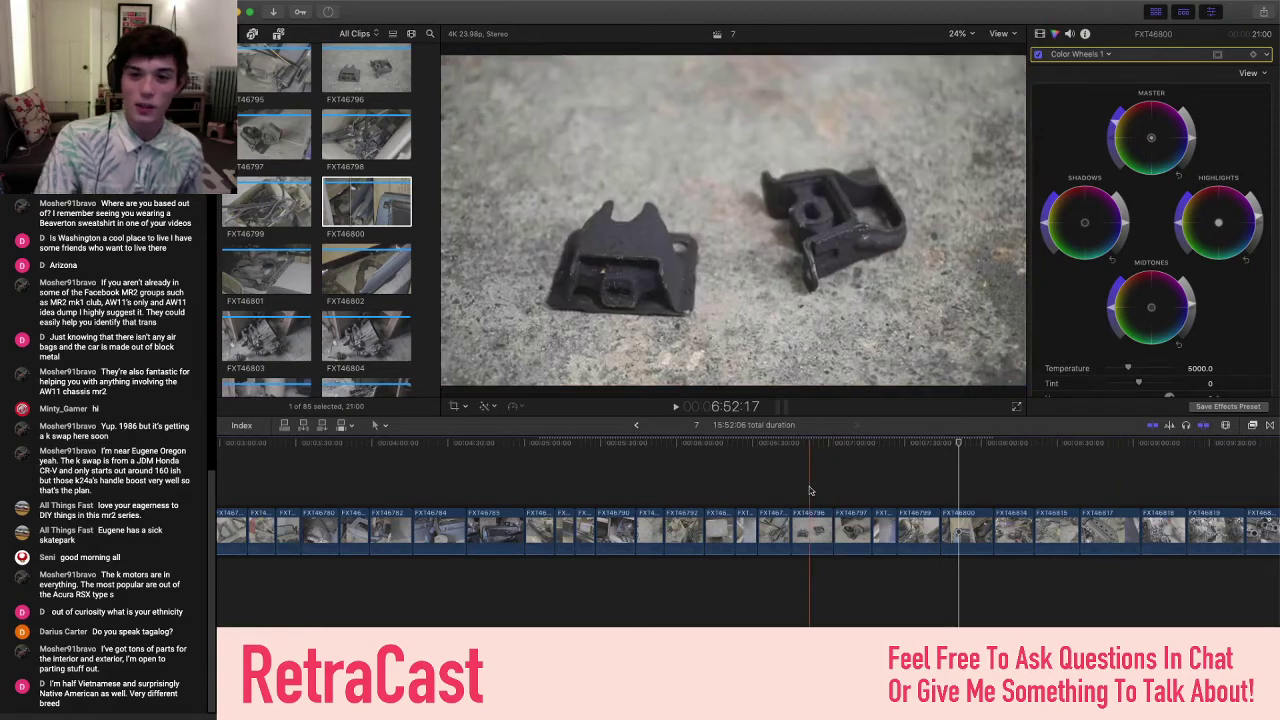
scroll(748, 487, right, 3)
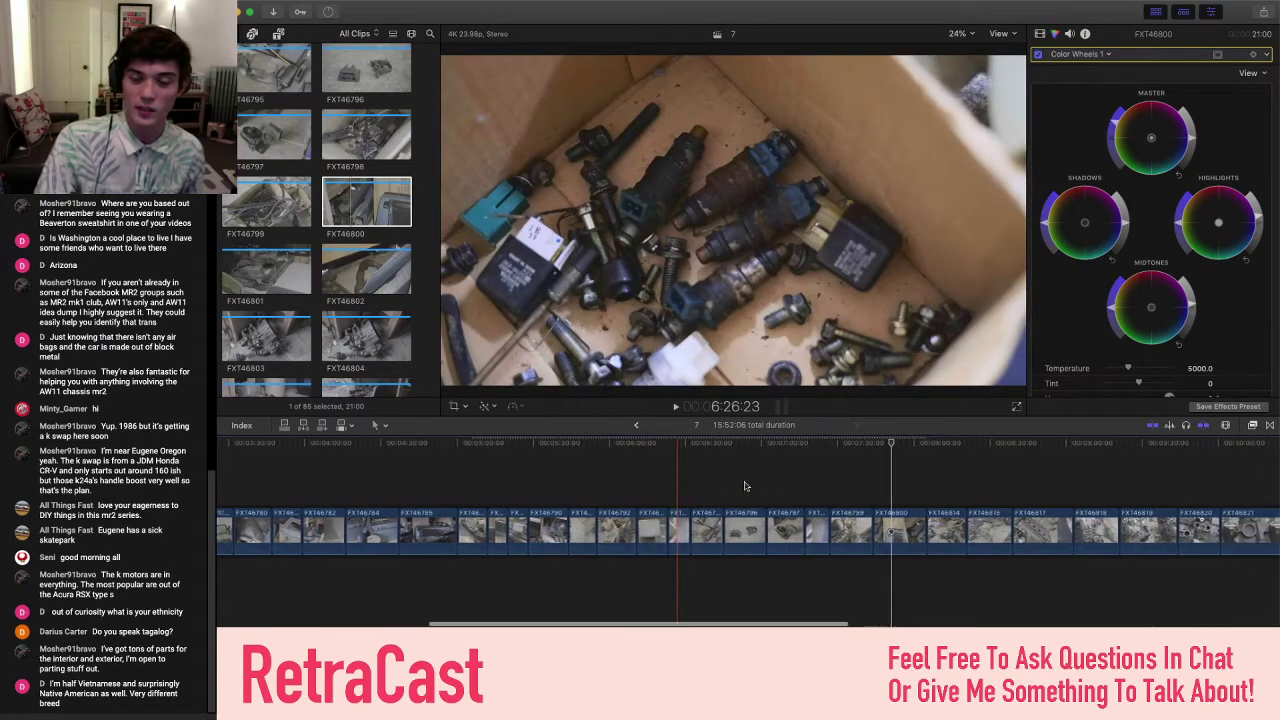
scroll(744, 487, left, 3)
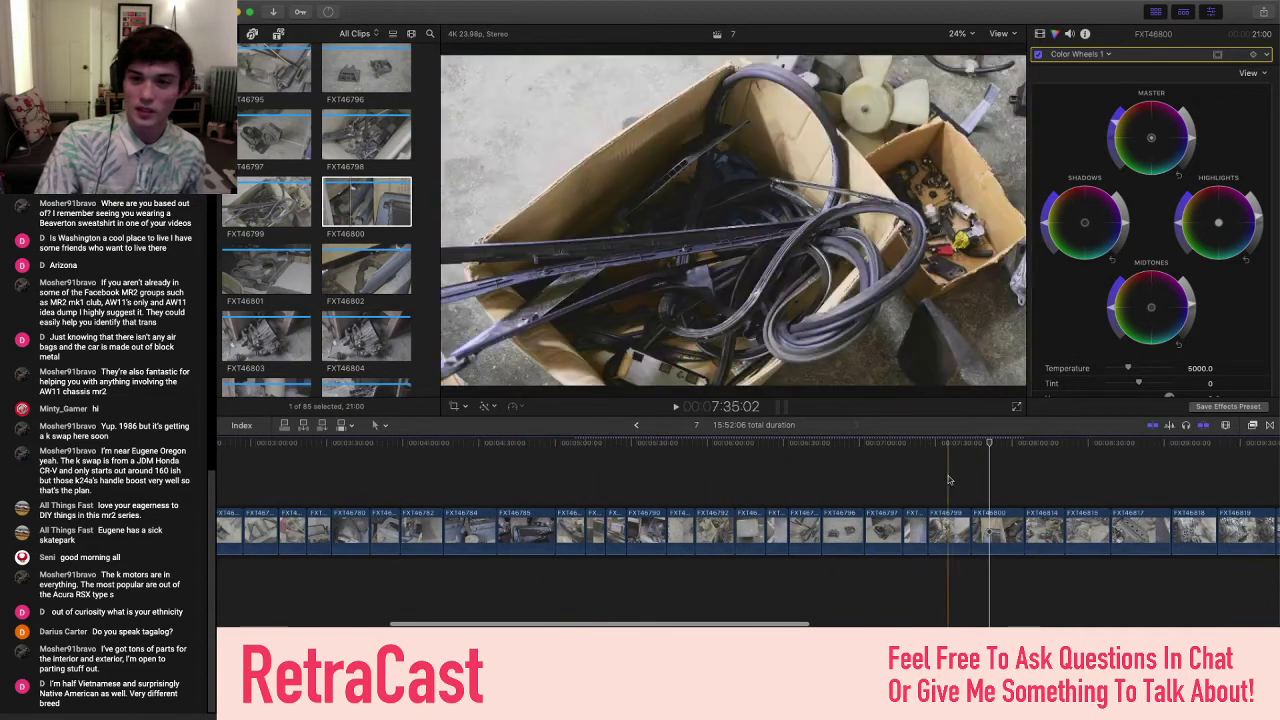
scroll(1007, 480, right, 1)
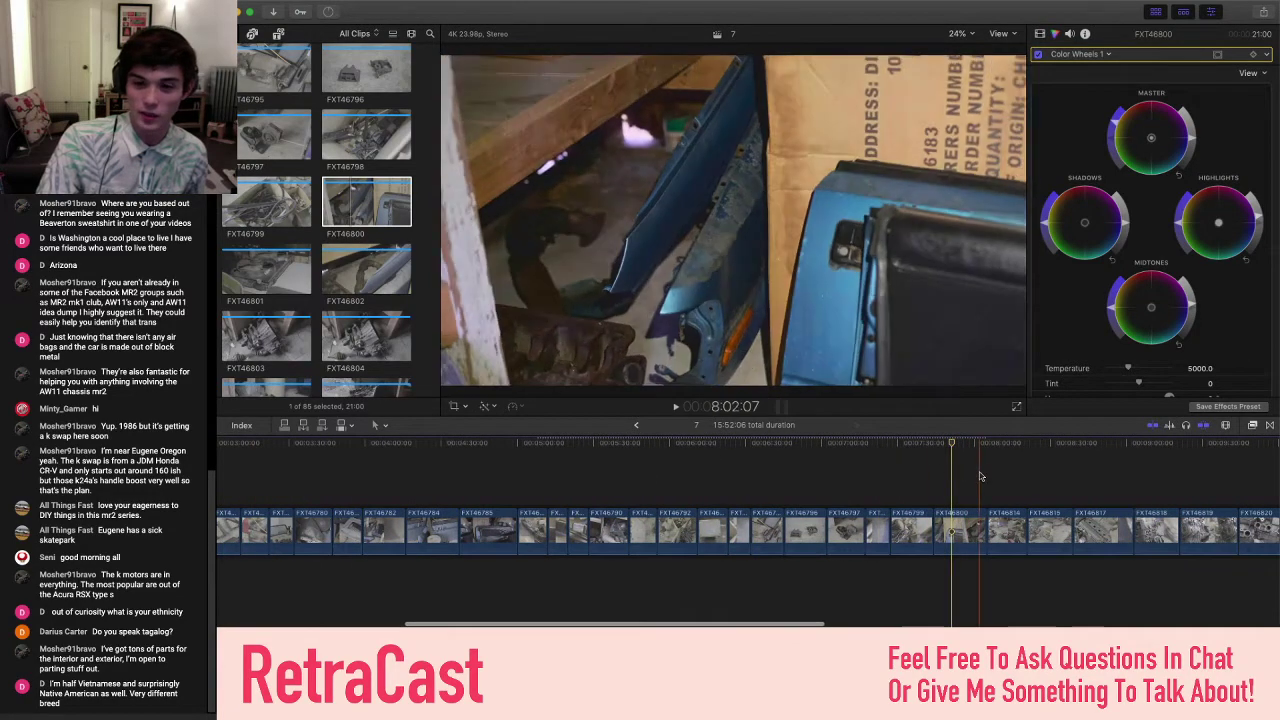
scroll(953, 470, right, 7)
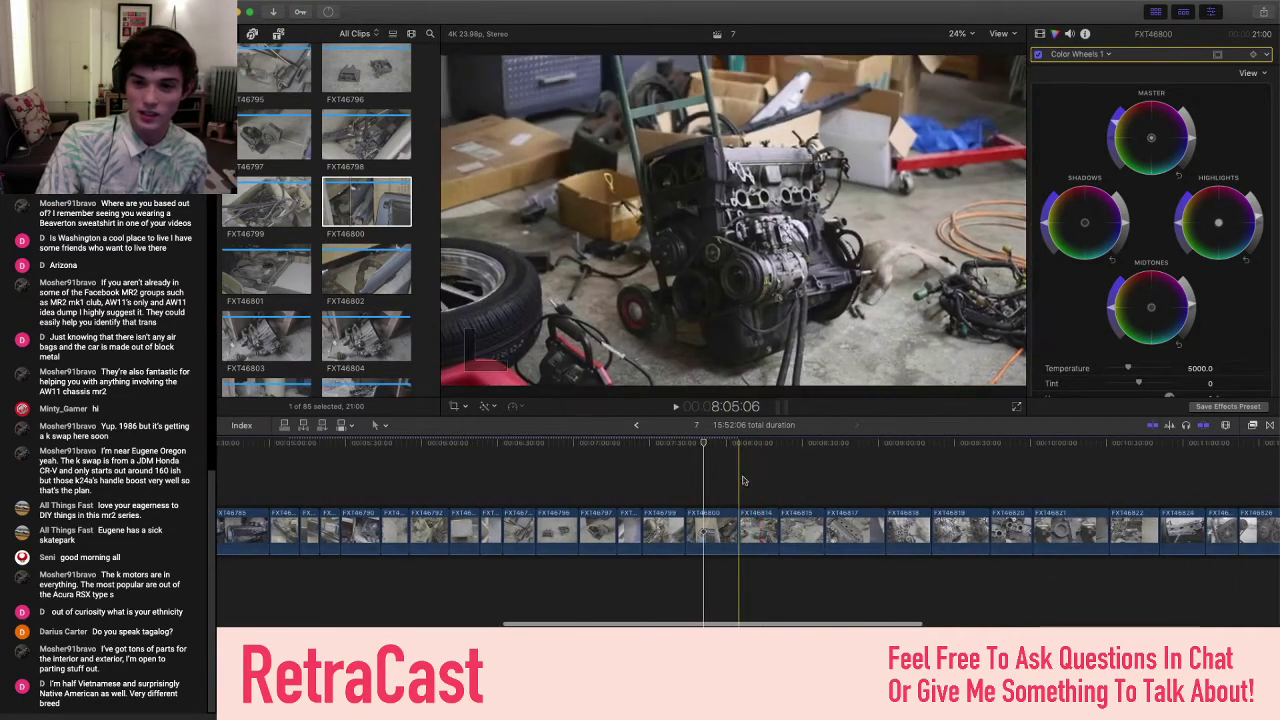
click(722, 473)
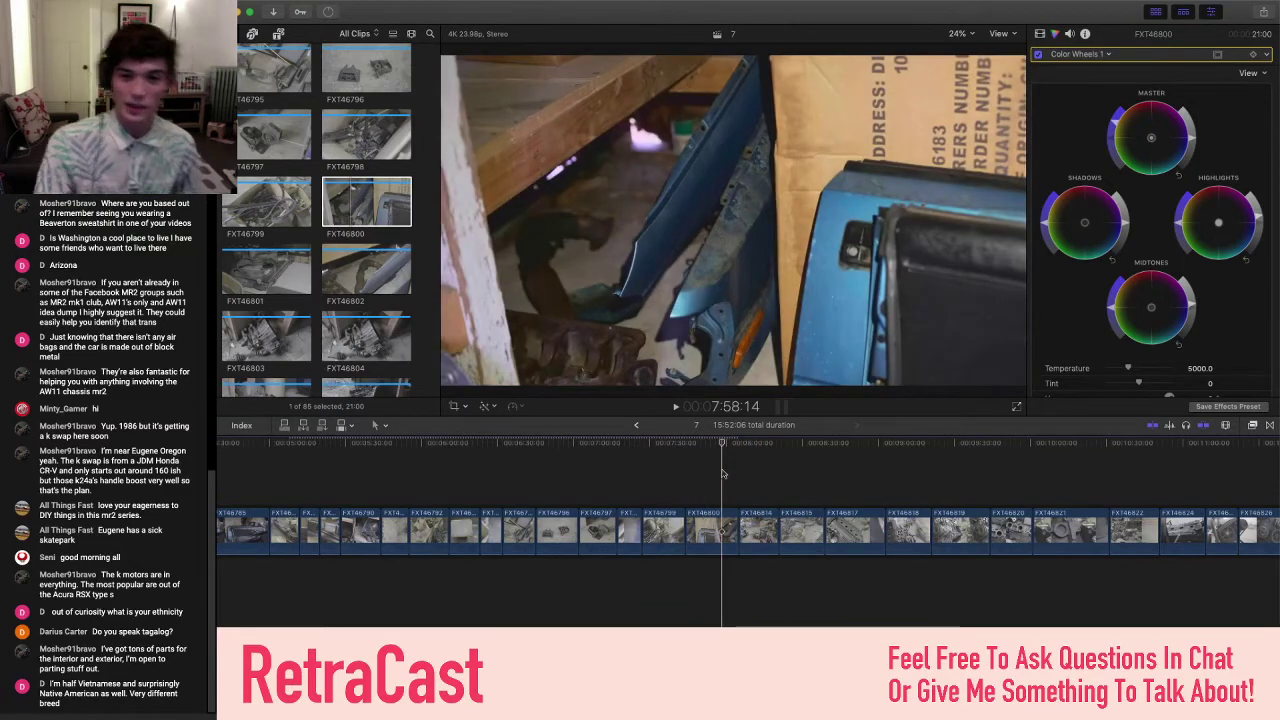
- Insert clip FXT46801 after FXT46800 in the timeline and paste the copied Custom LUT, Color Wheels, Color Curves and Volume attributes onto it
click(366, 205)
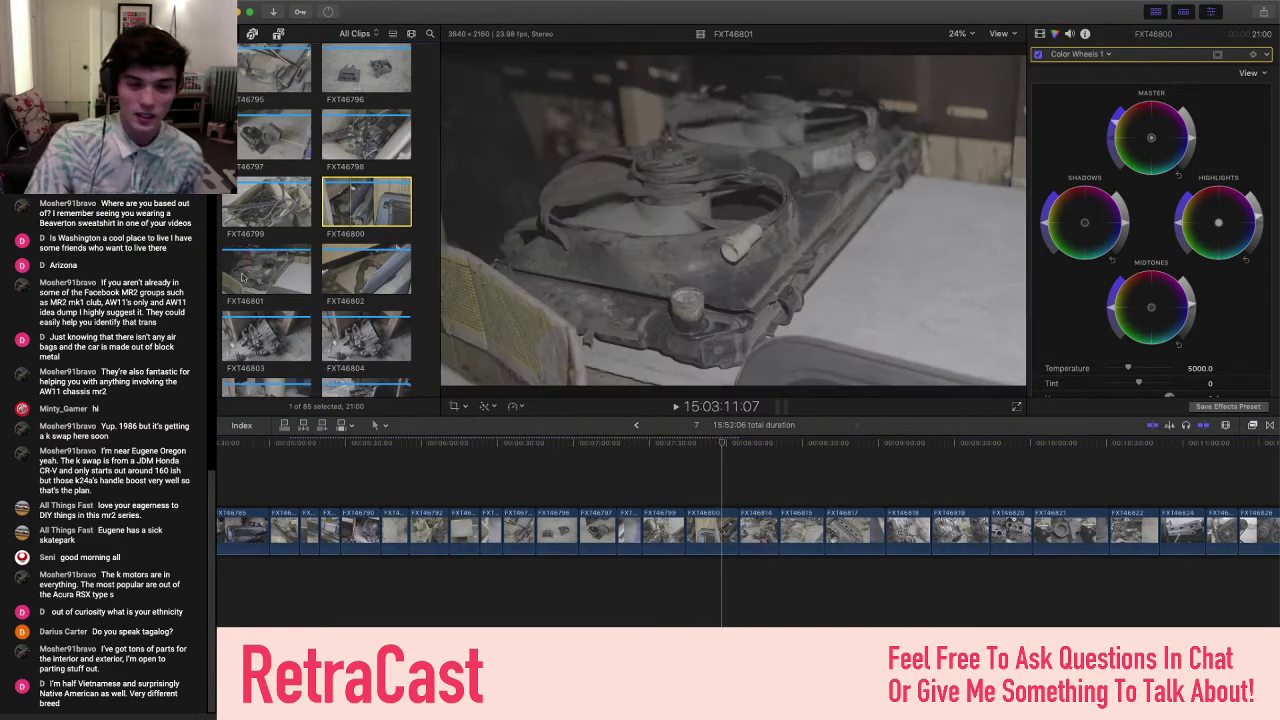
drag(280, 268, 745, 528)
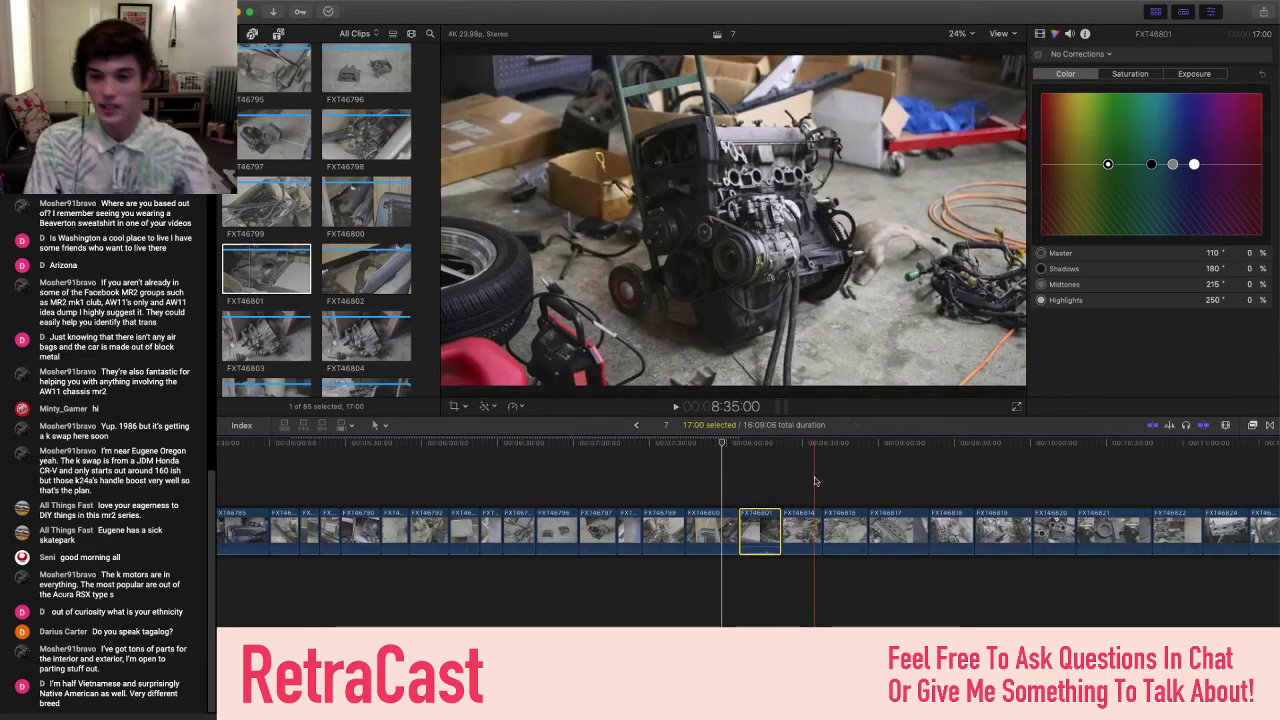
click(815, 482)
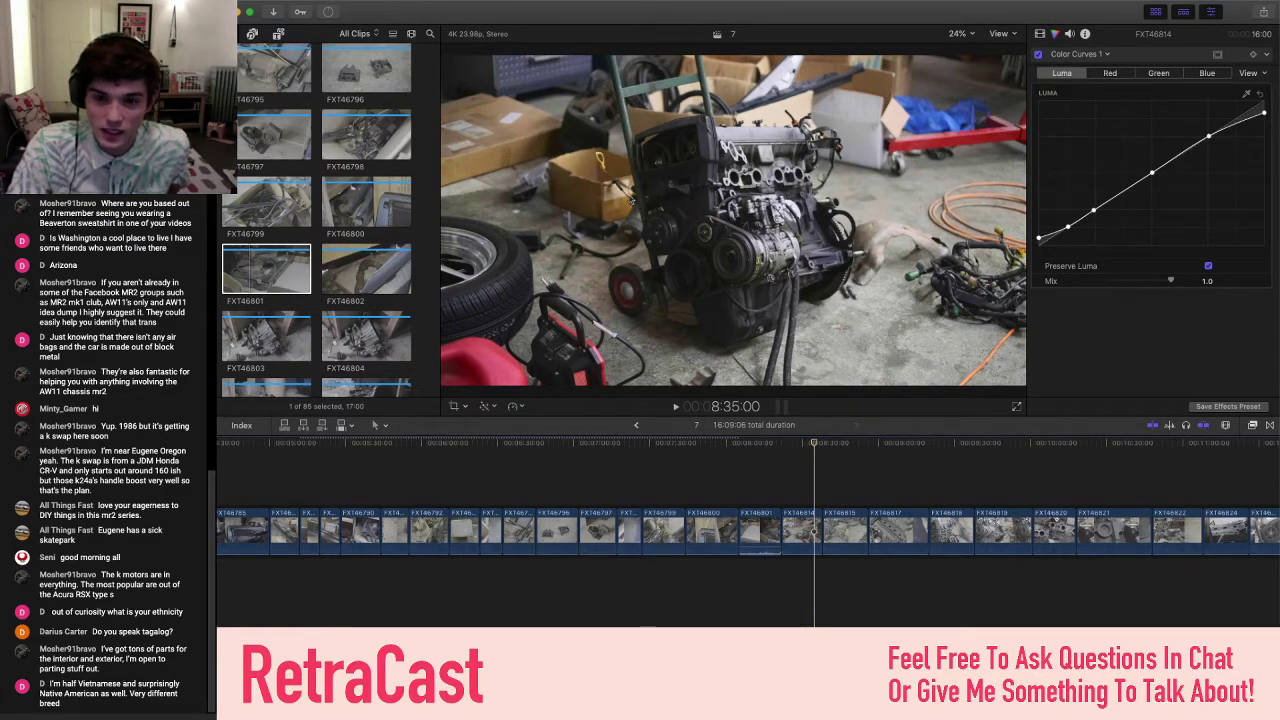
click(800, 497)
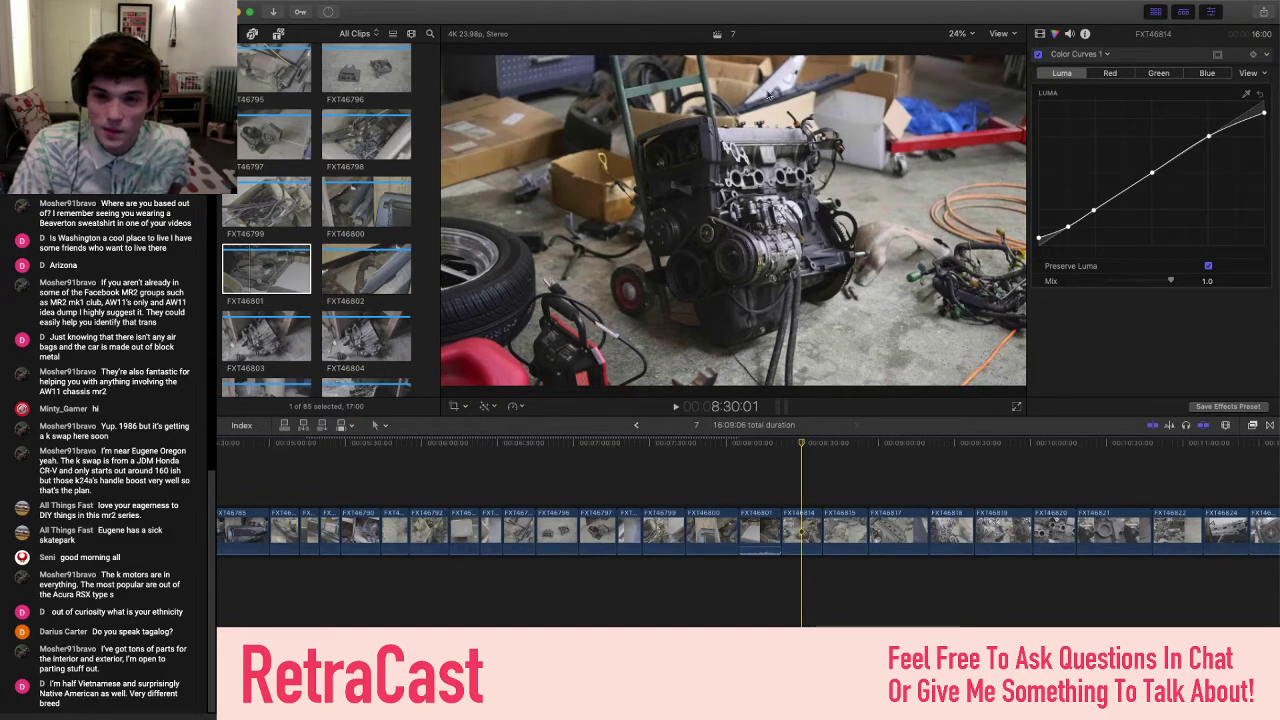
click(757, 530)
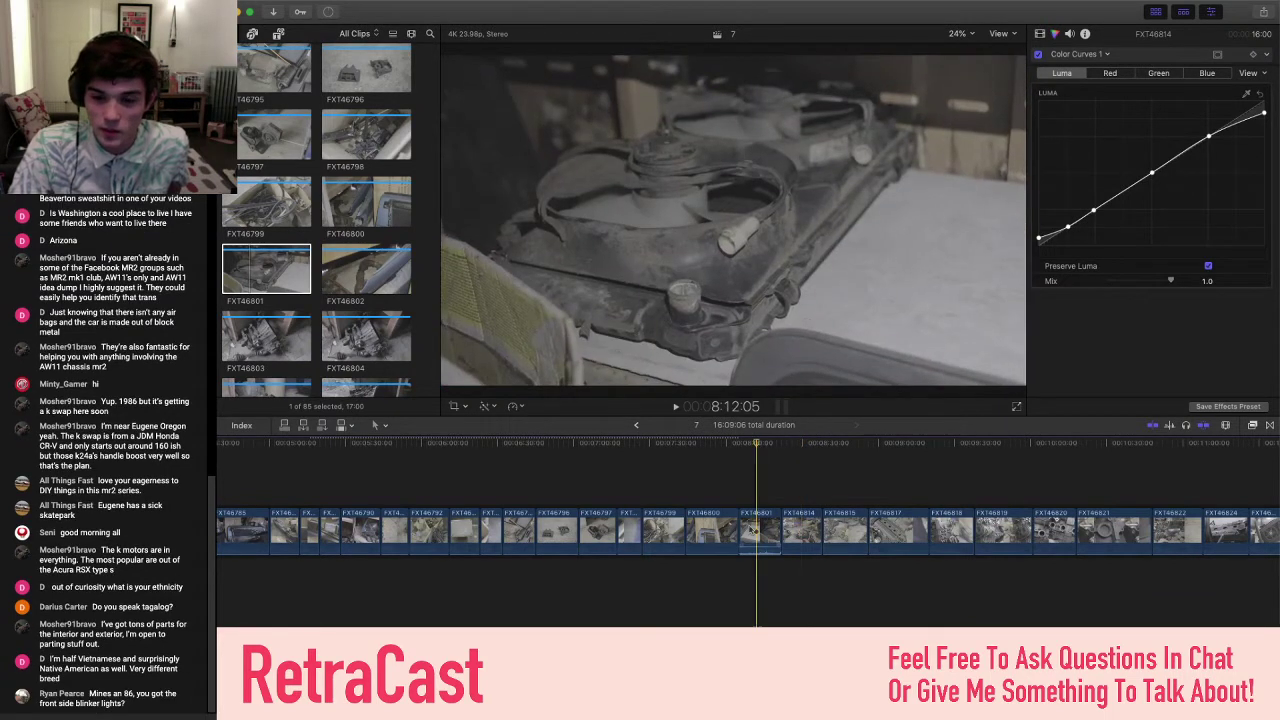
click(762, 533)
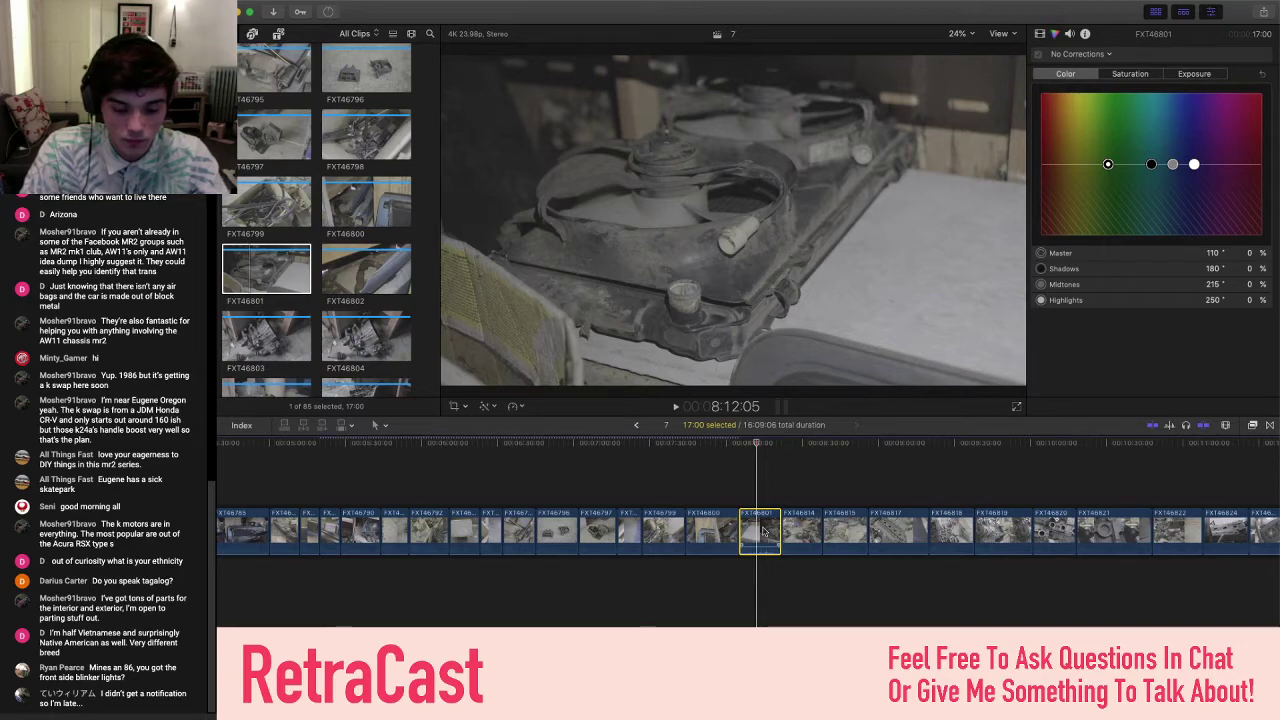
key(super+shift+v)
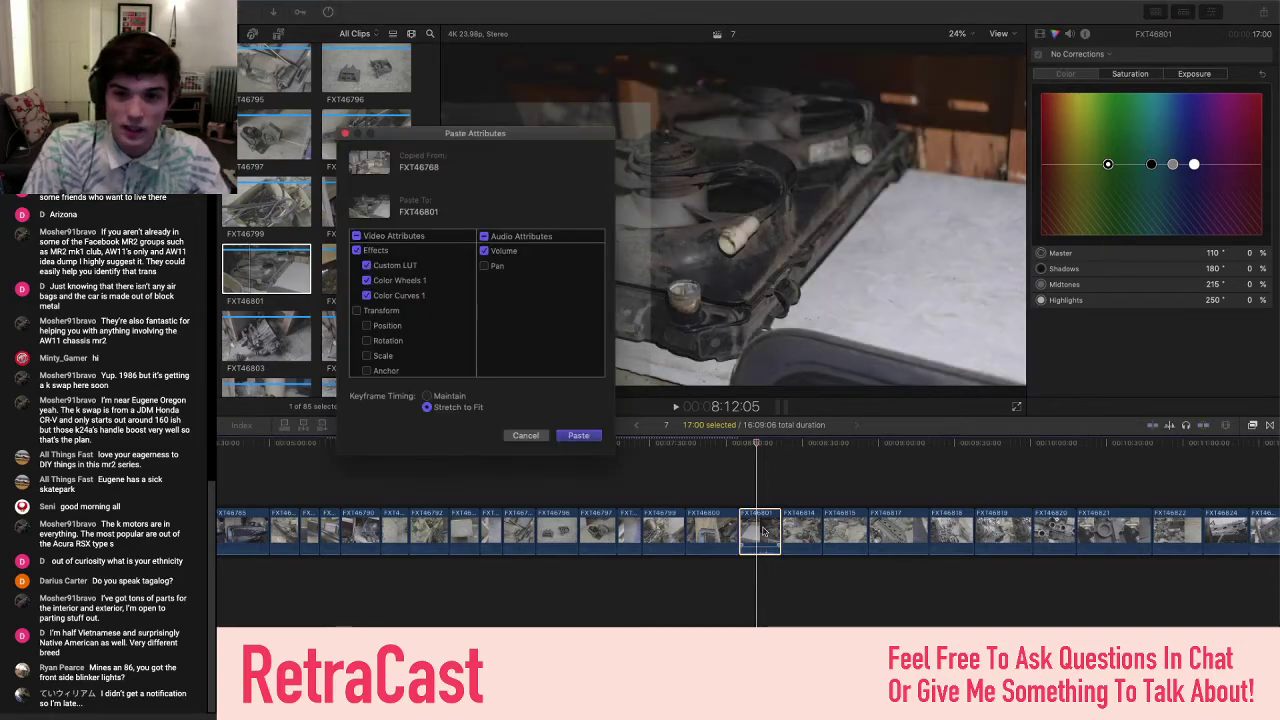
click(580, 435)
- Look over the assembled timeline as a whole and the clips around FXT46801
key(super+minus)
key(super+minus)
key(super+minus)
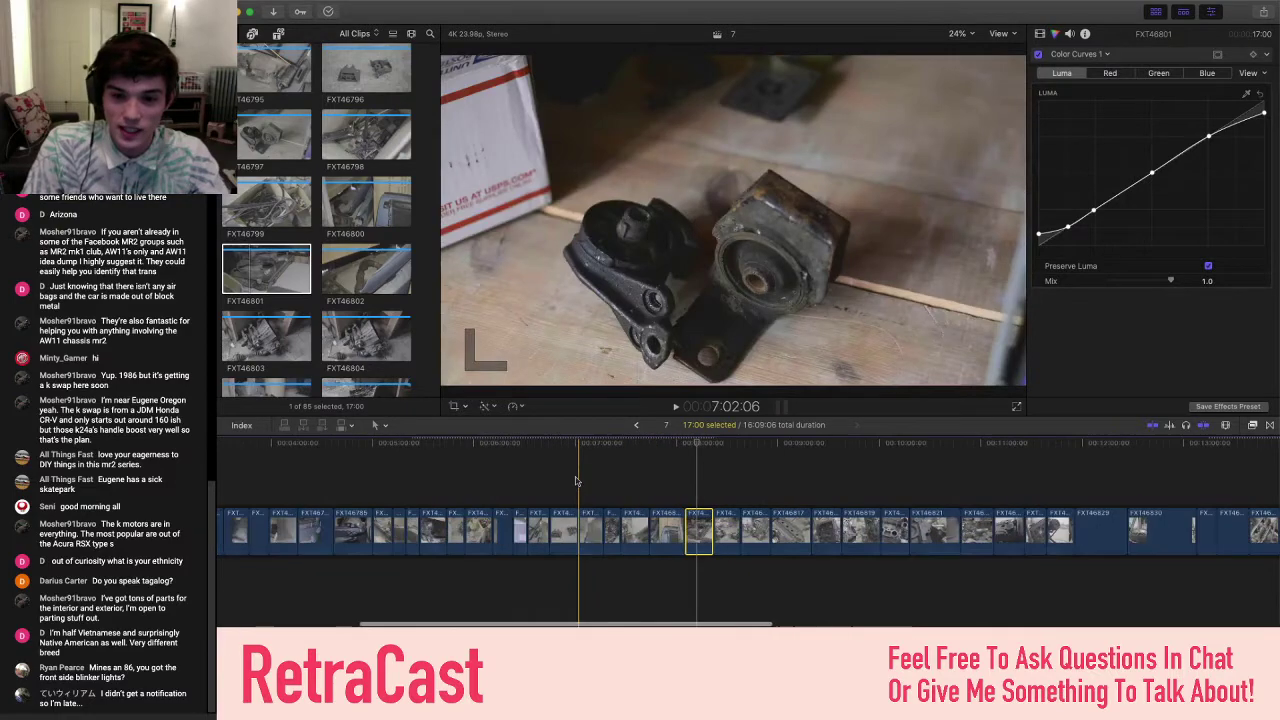
scroll(430, 480, left, 3)
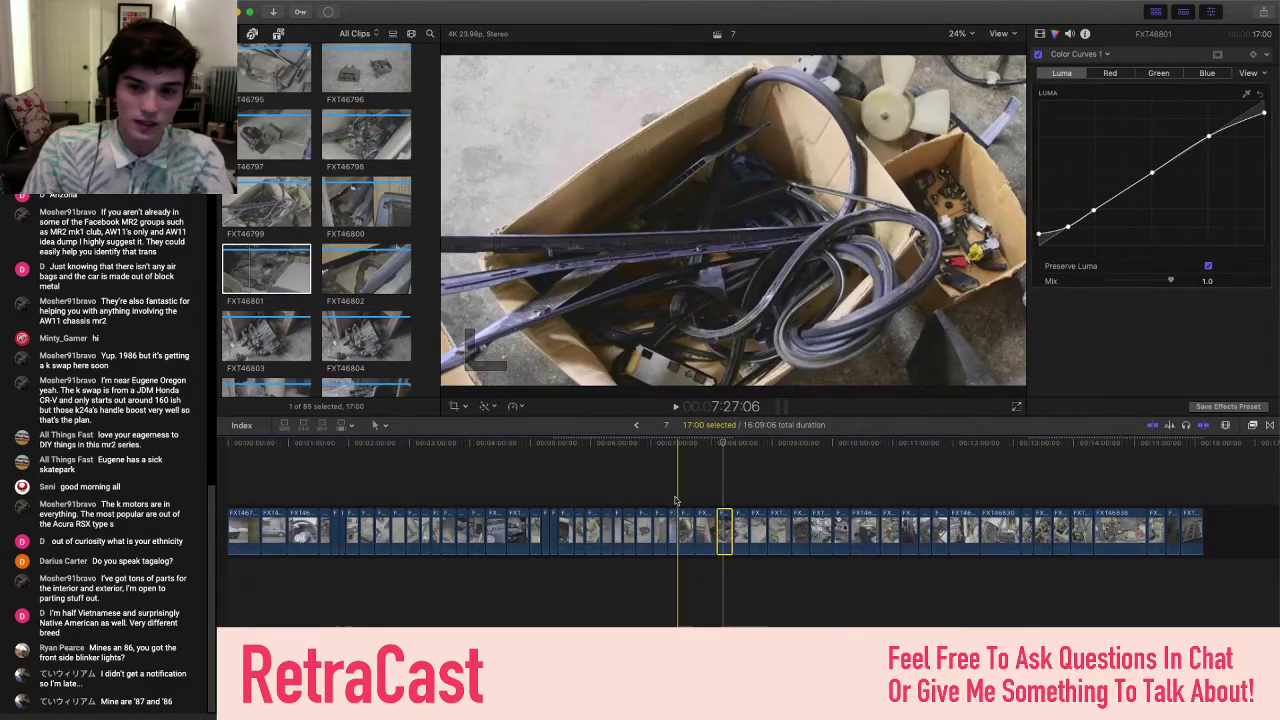
scroll(714, 497, up, 5)
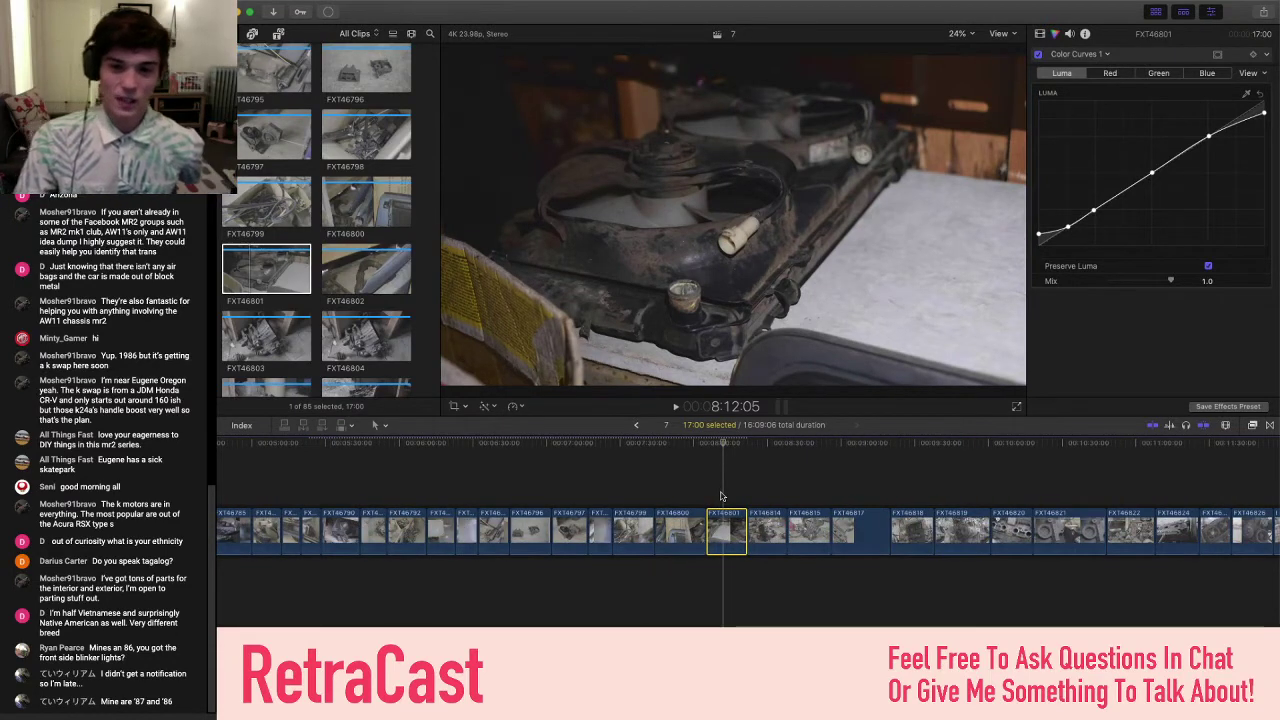
scroll(720, 496, right, 2)
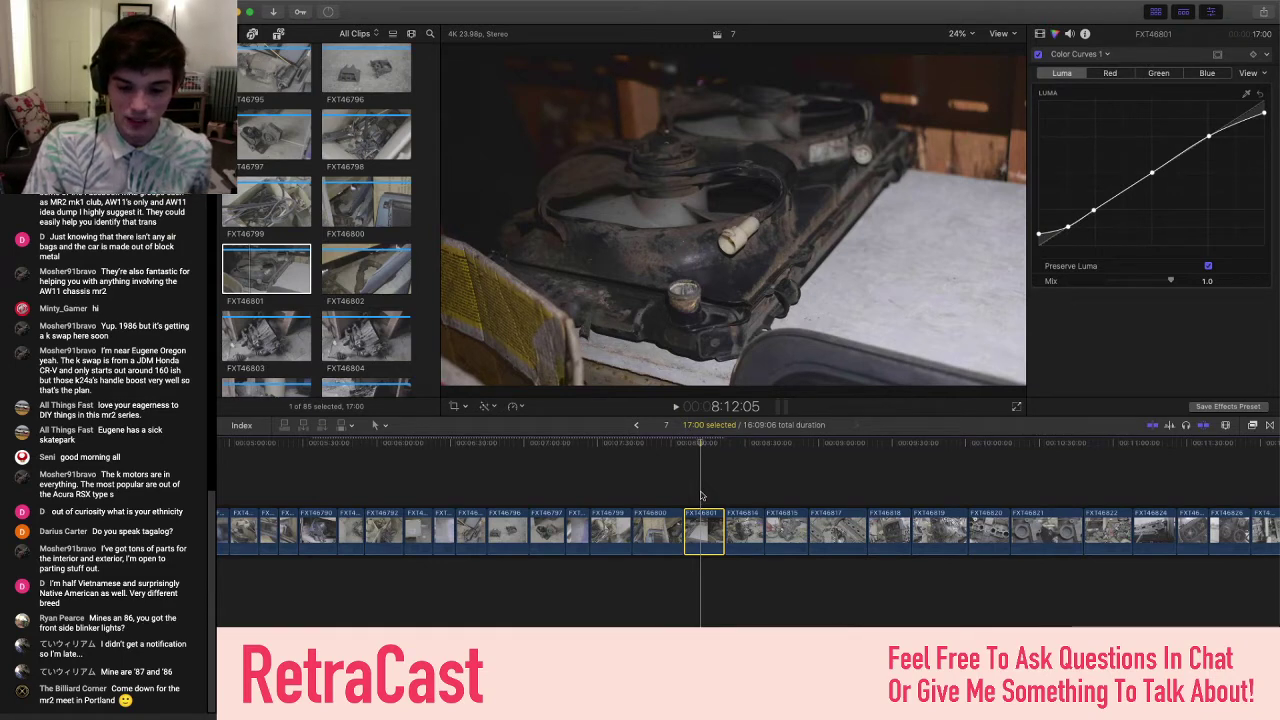
- Look through the source clips for shots of the car's lights, previewing FXT46802, FXT46788 and FXT46765
click(368, 262)
scroll(365, 256, up, 10)
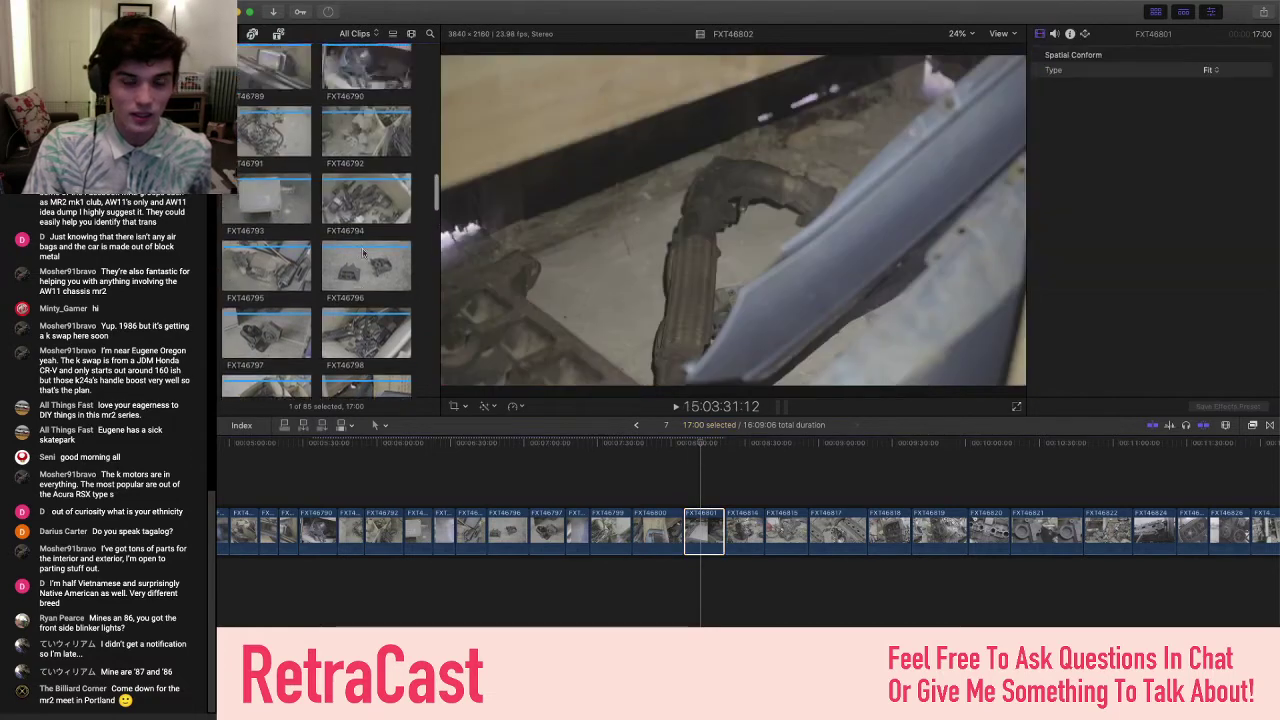
scroll(363, 253, up, 10)
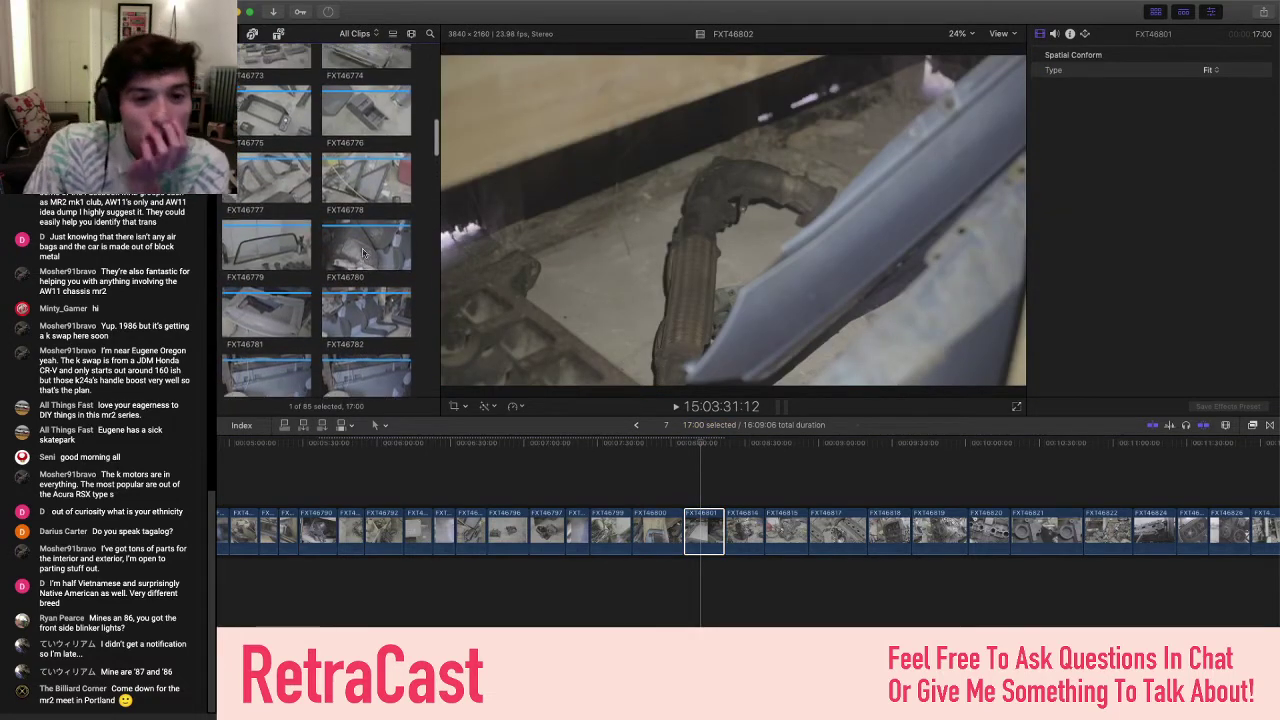
scroll(363, 253, up, 10)
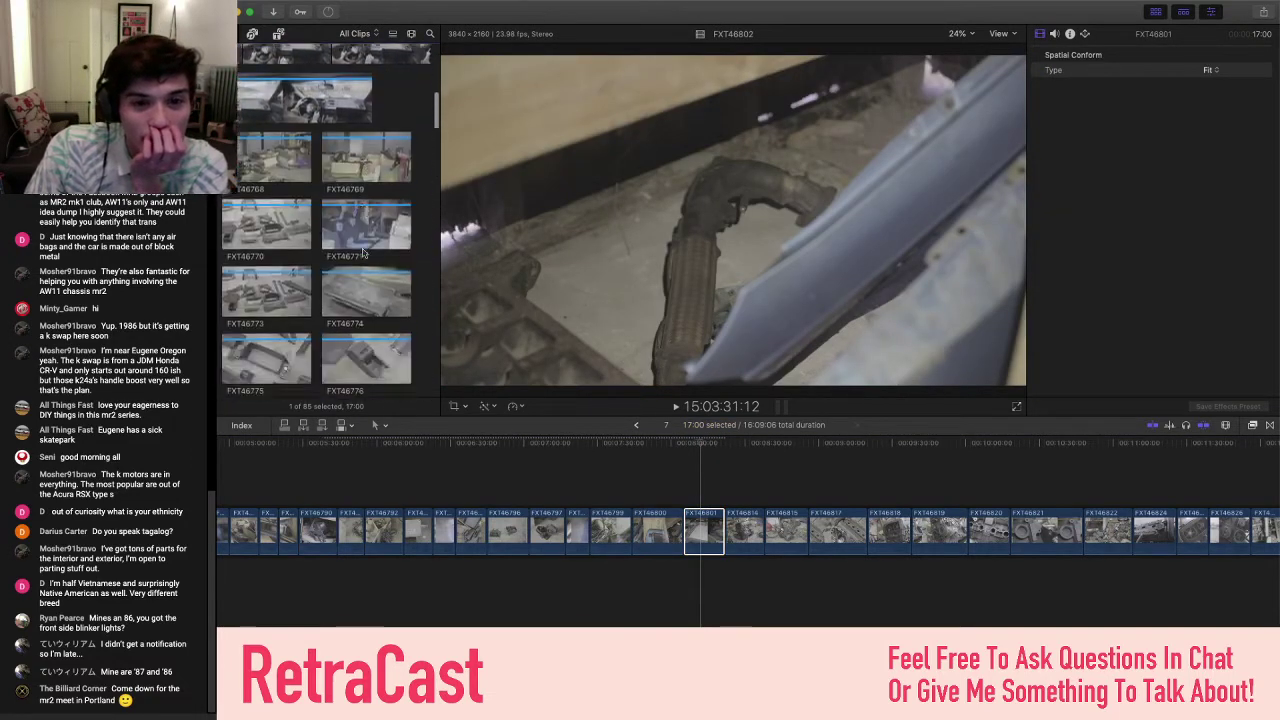
scroll(363, 253, up, 5)
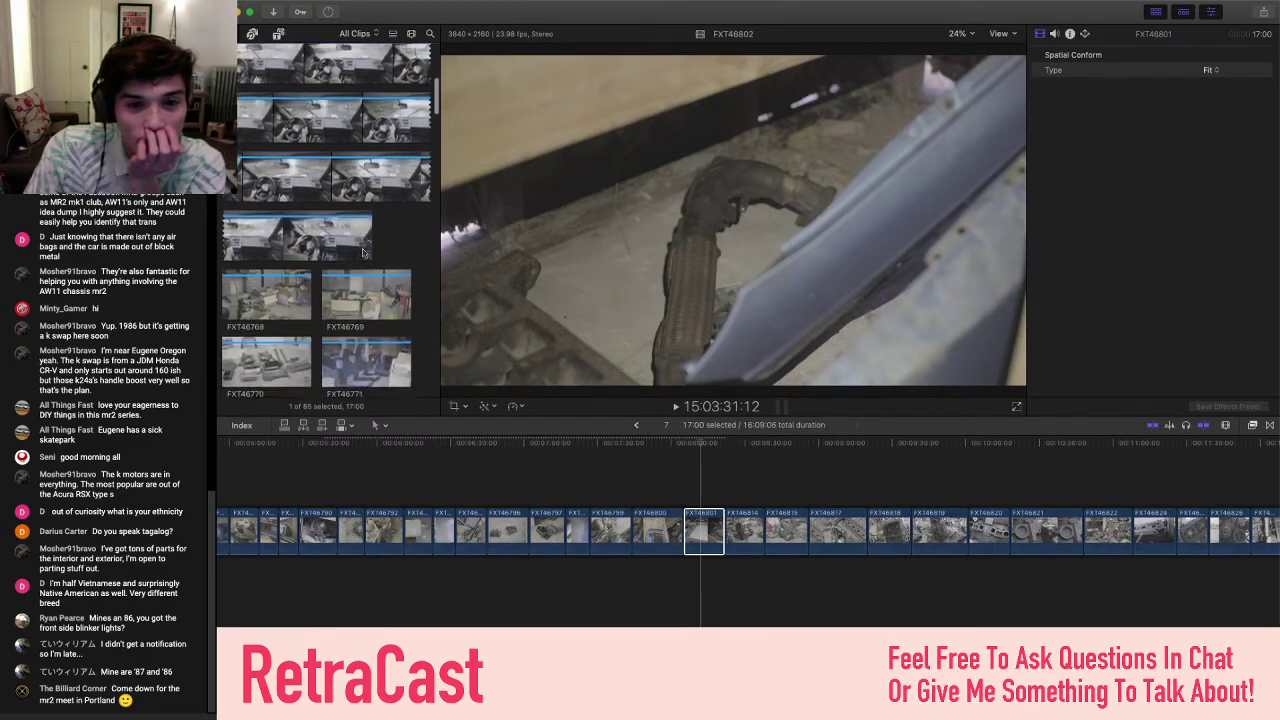
scroll(363, 253, down, 5)
scroll(363, 253, down, 8)
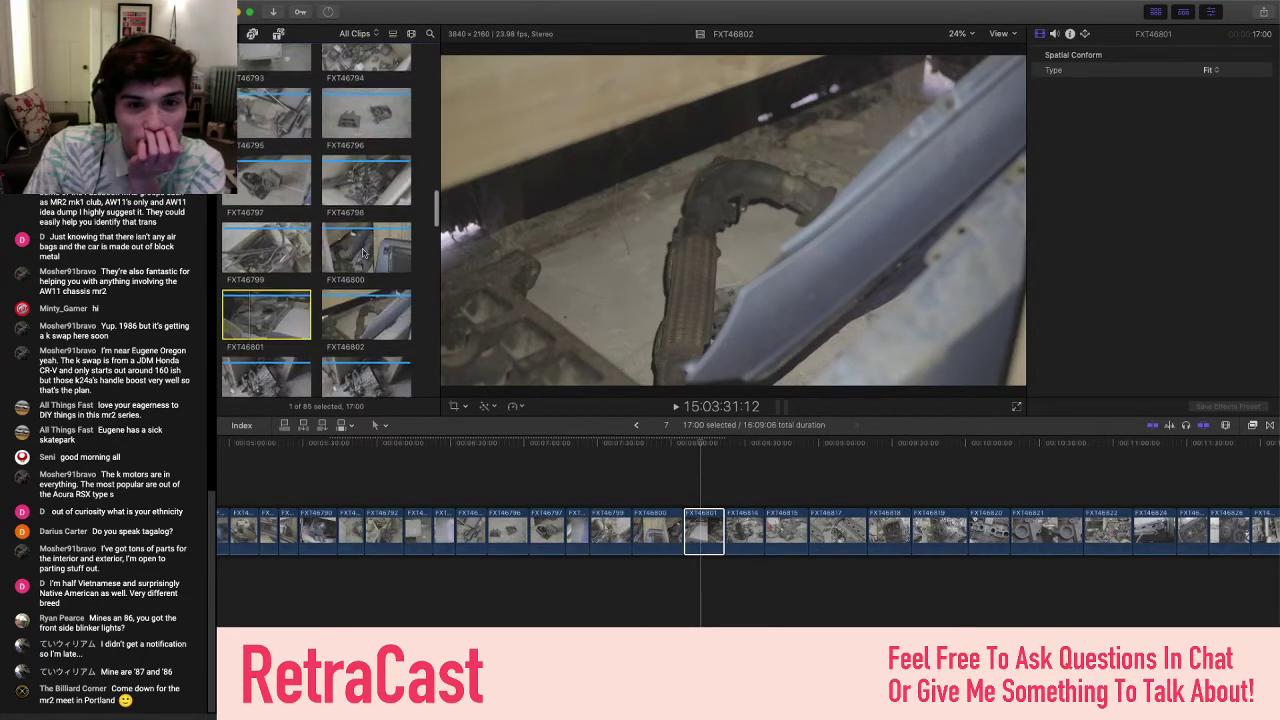
click(360, 148)
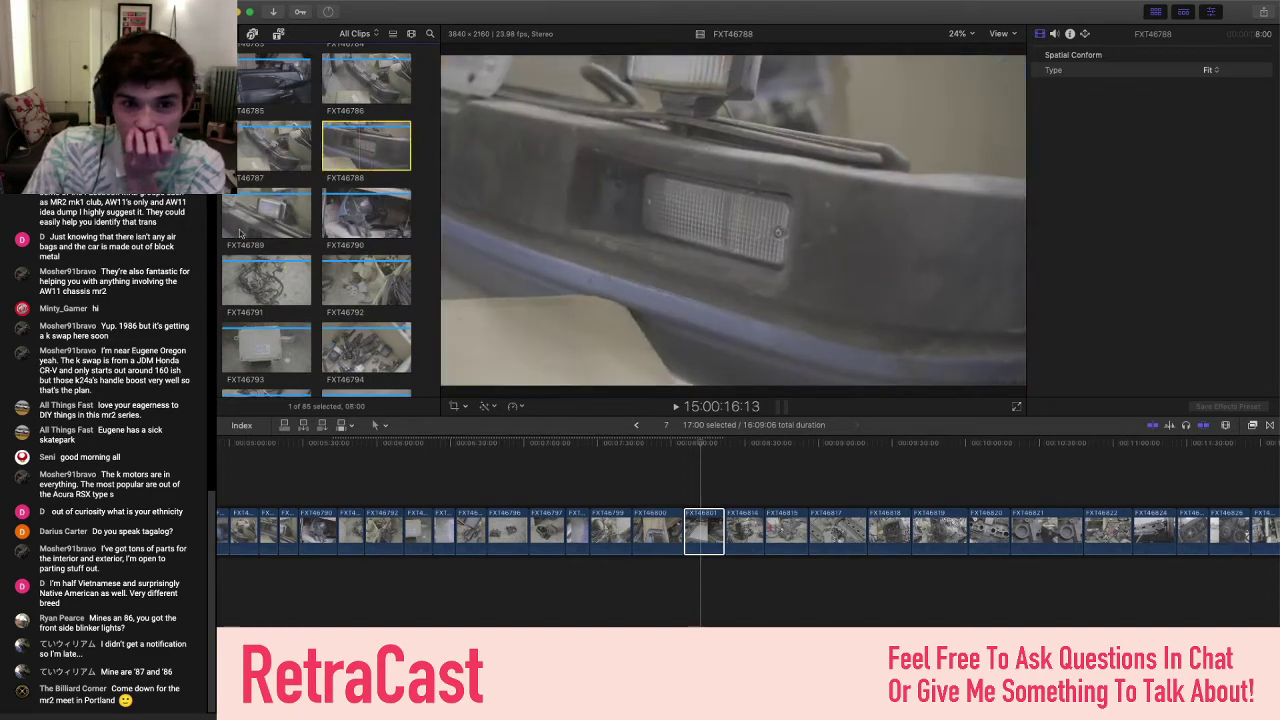
scroll(250, 220, up, 10)
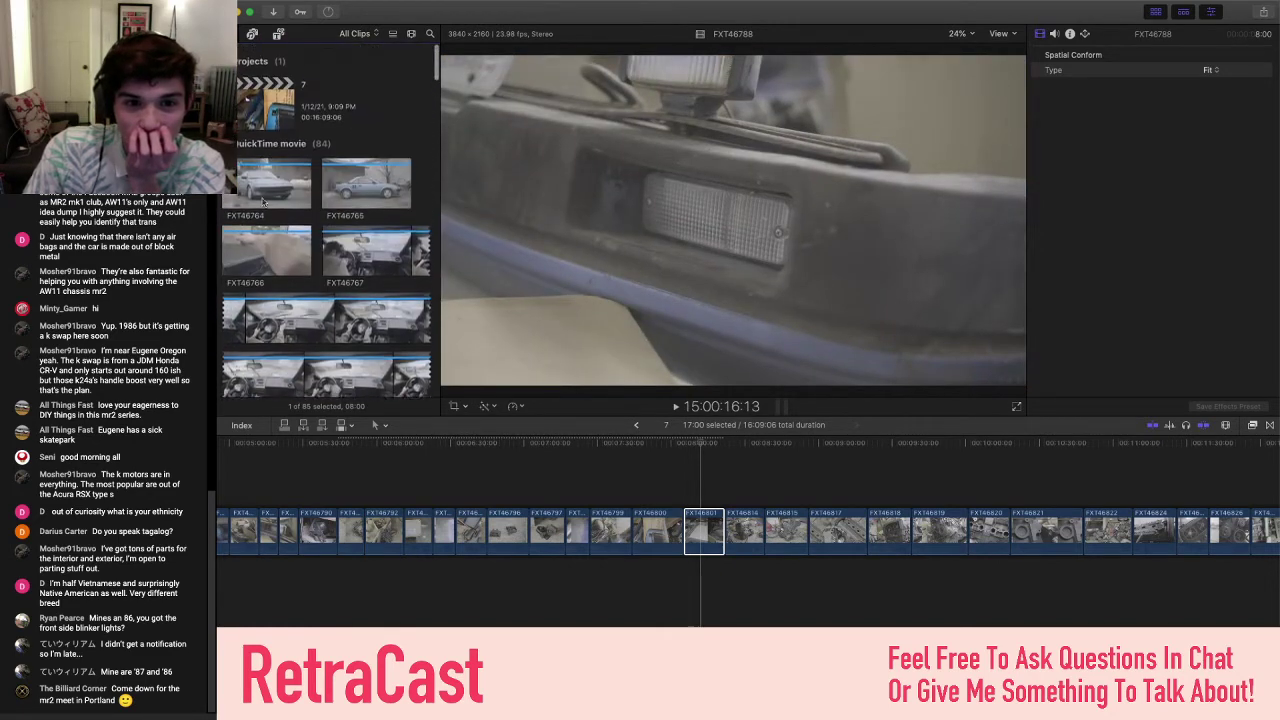
click(366, 180)
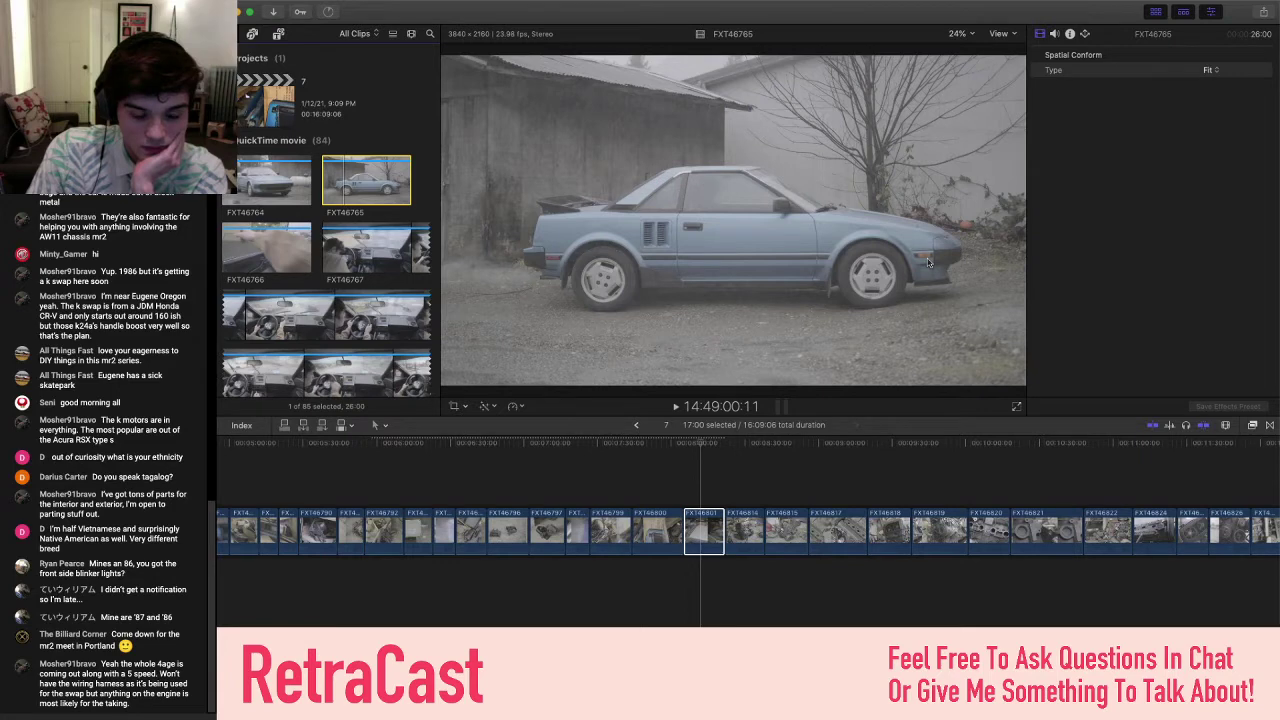
- Check the graded timeline clips FXT46801, FXT46815 and FXT46838, and return to the engine shots around FXT46814
click(704, 530)
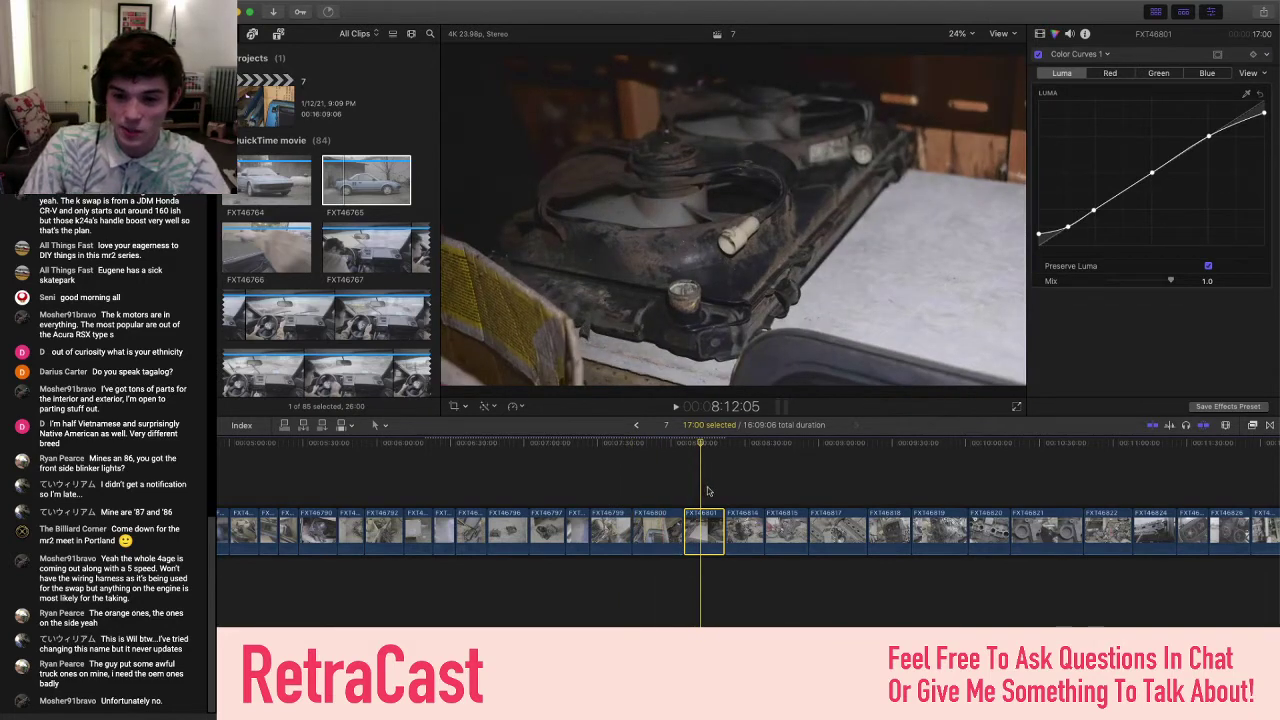
click(784, 490)
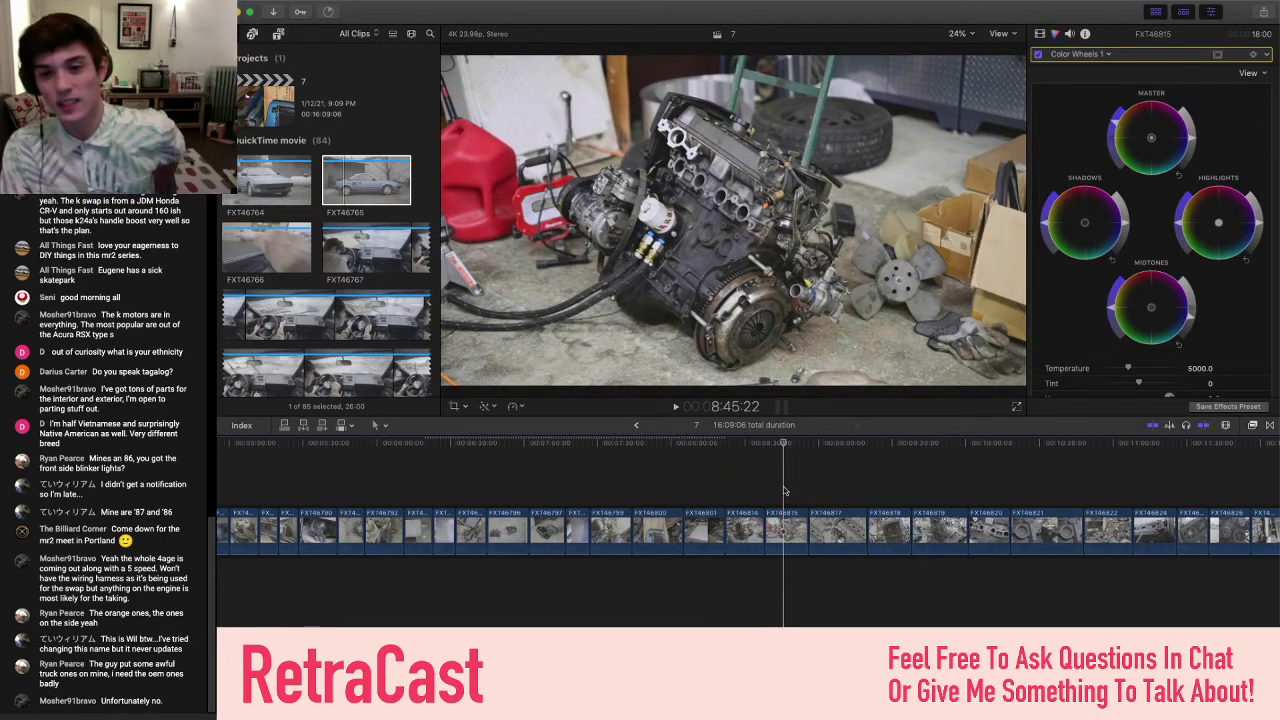
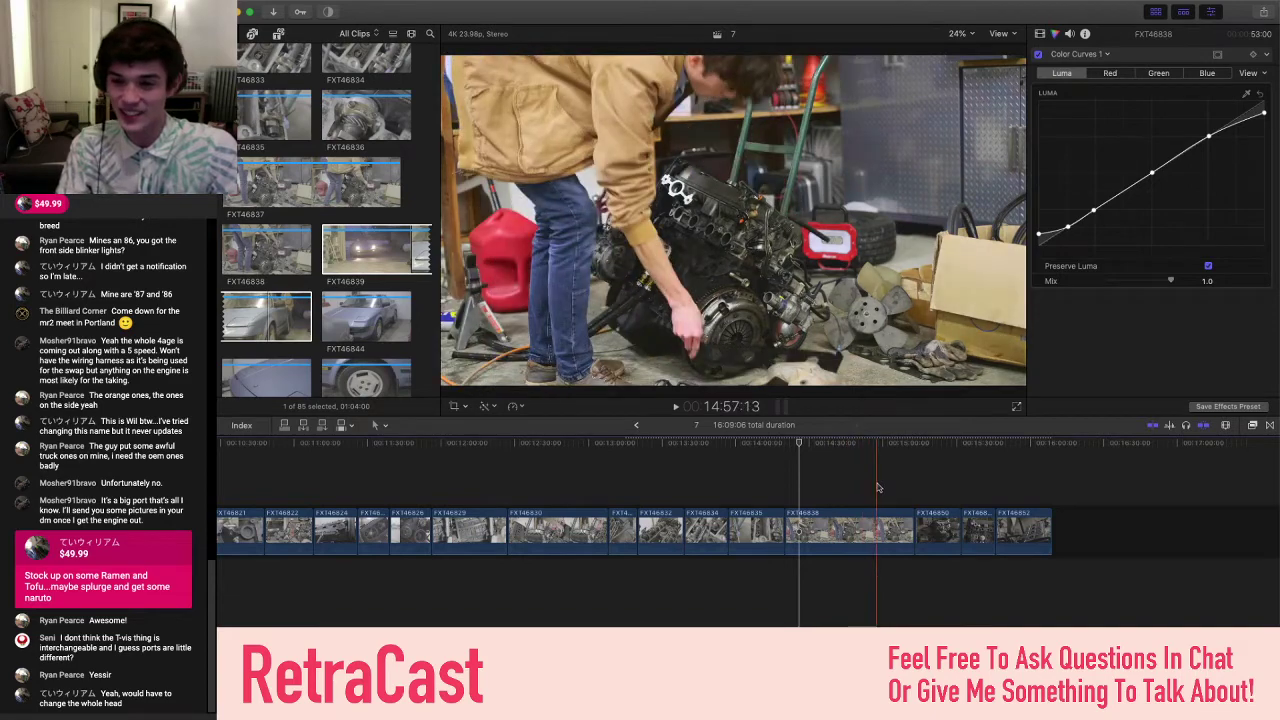
click(877, 488)
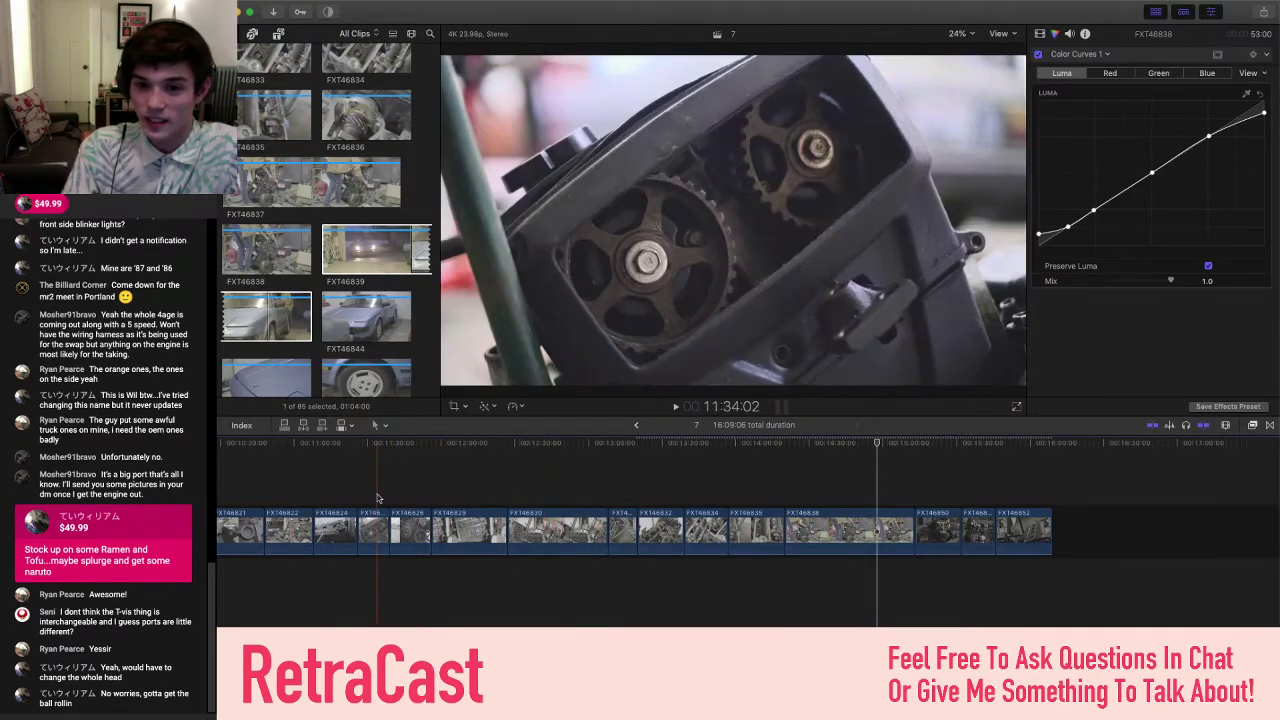
scroll(378, 498, left, 3)
scroll(378, 498, left, 5)
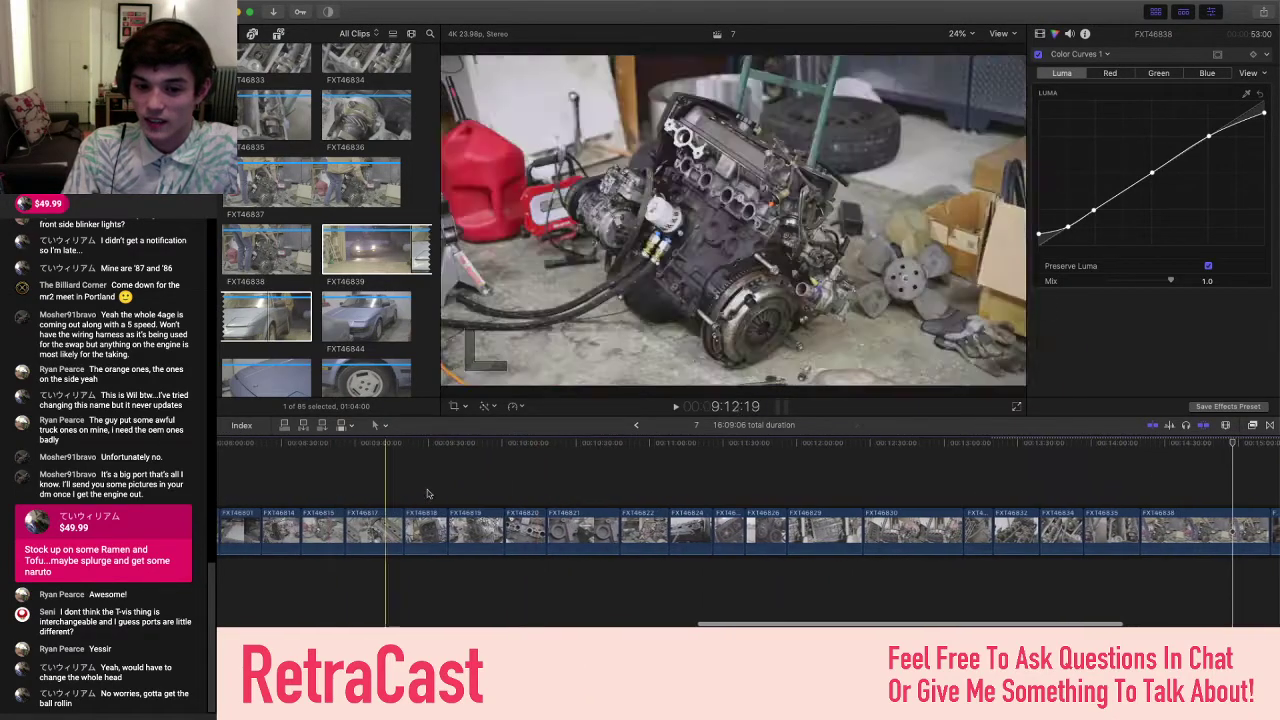
scroll(438, 492, left, 3)
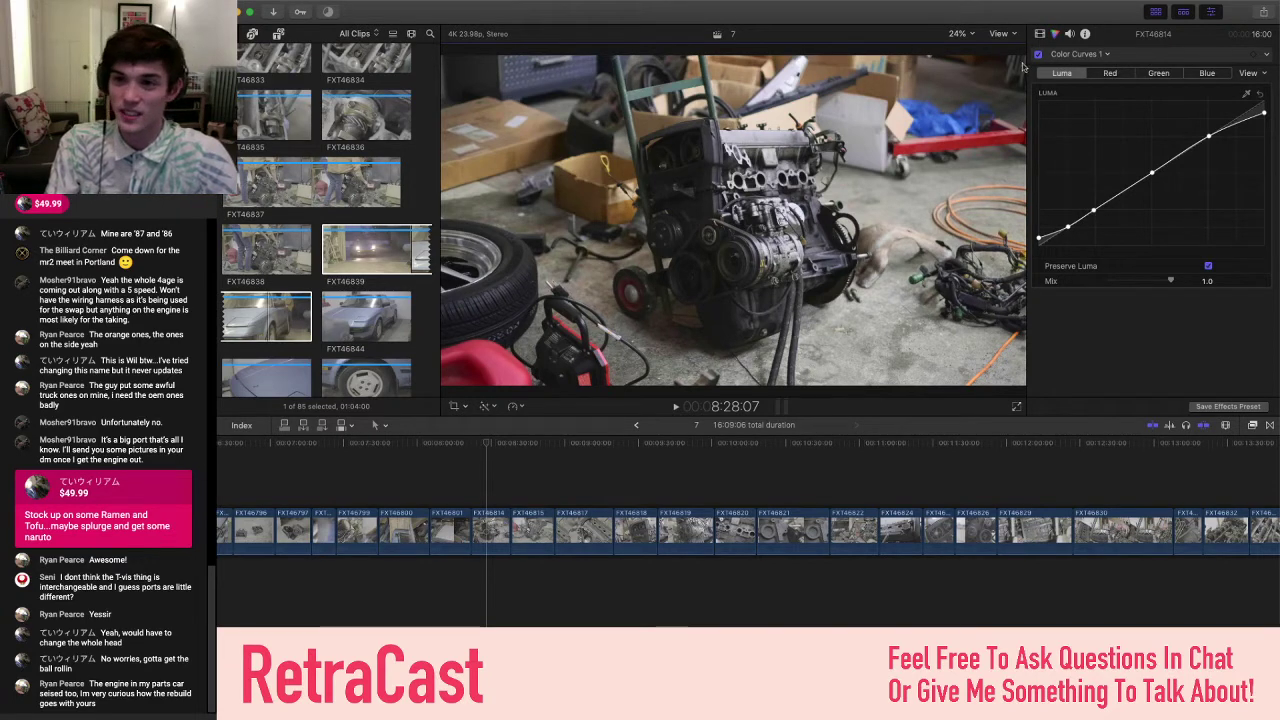
- Resize the inspector and viewer so that the viewer gets more room beside a narrower clip browser
drag(1025, 64, 828, 64)
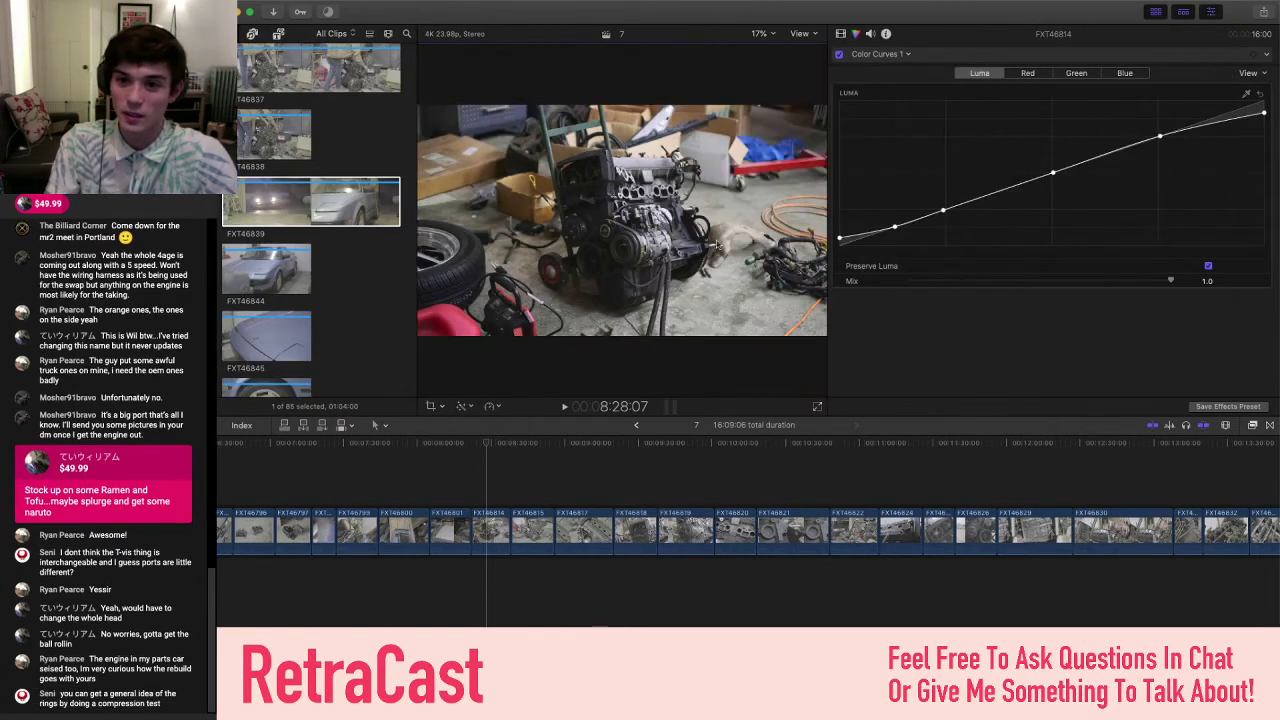
drag(829, 210, 1040, 218)
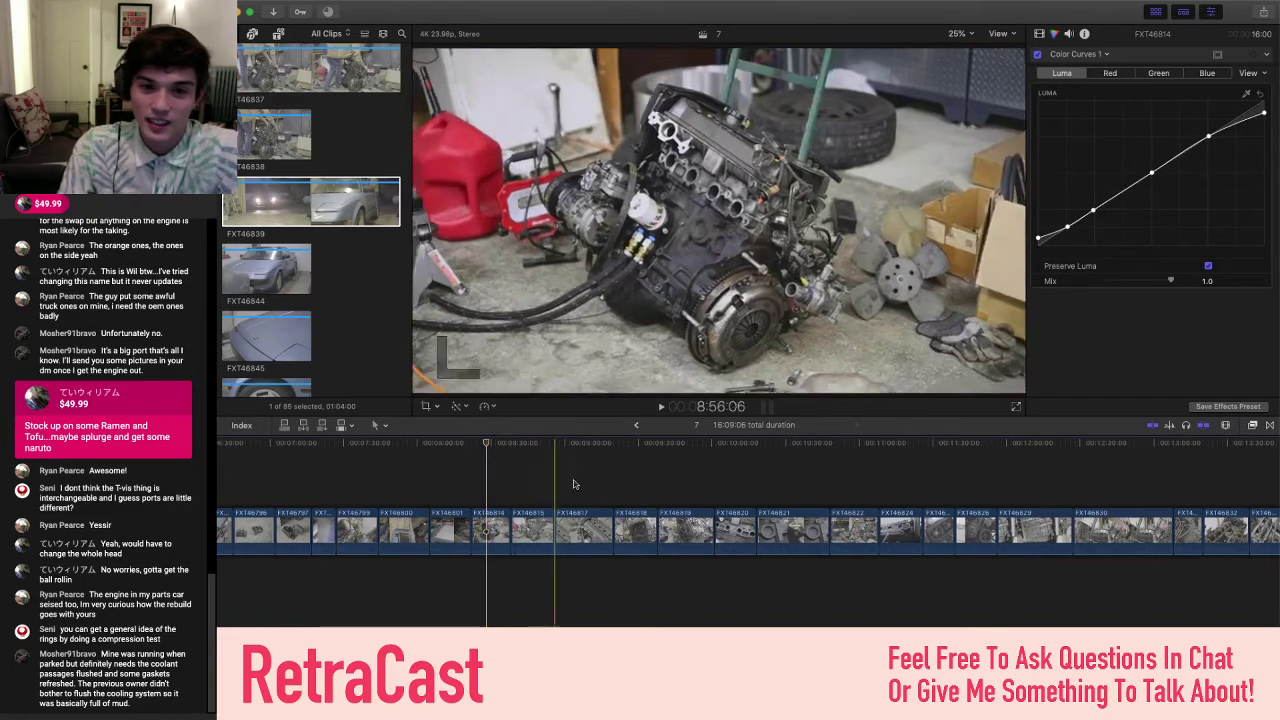
- Review the assembled timeline from the closing engine shots in FXT46852 back to the body-panel shots around FXT46784
scroll(605, 486, right, 10)
scroll(605, 486, right, 2)
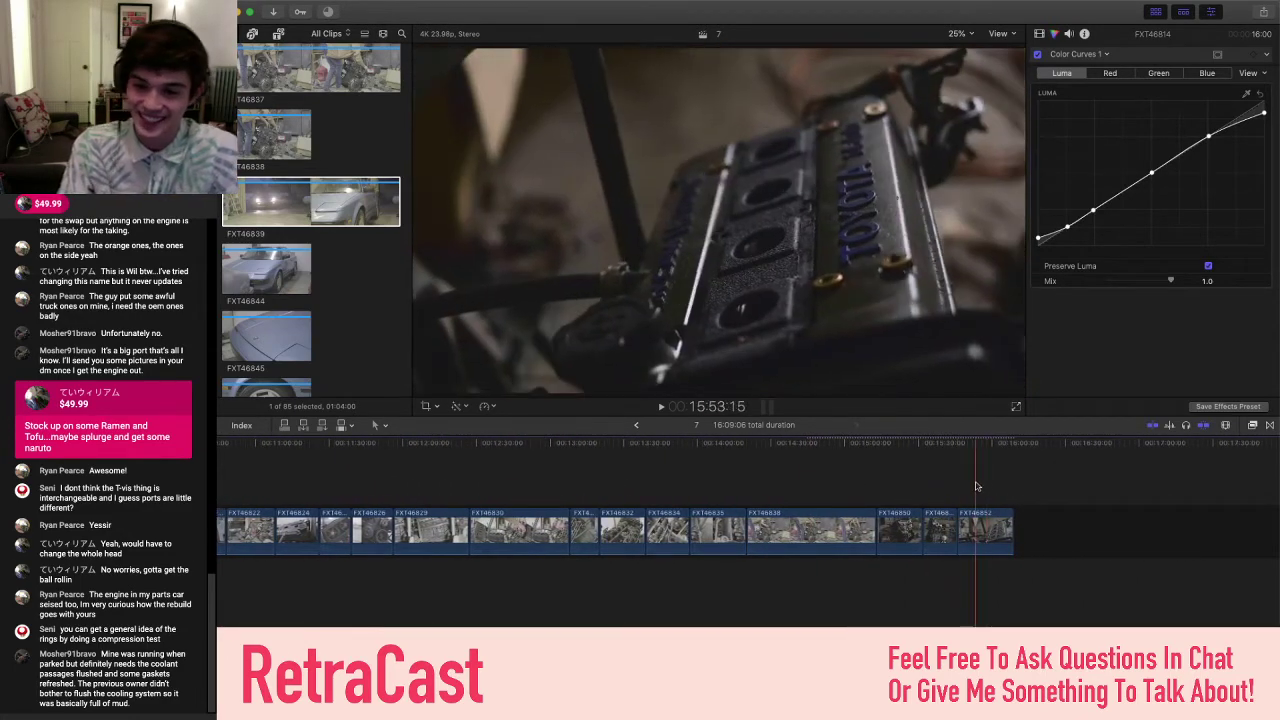
scroll(339, 302, down, 3)
scroll(339, 302, up, 6)
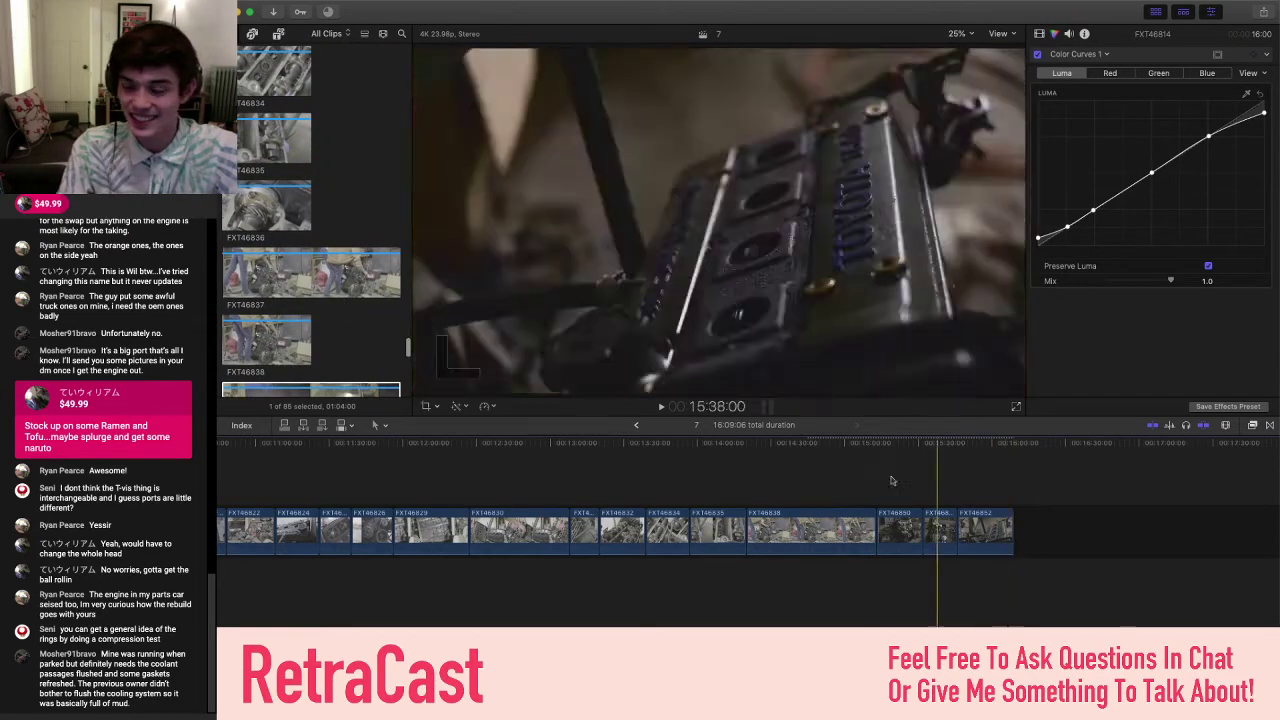
scroll(780, 496, left, 5)
scroll(771, 497, left, 10)
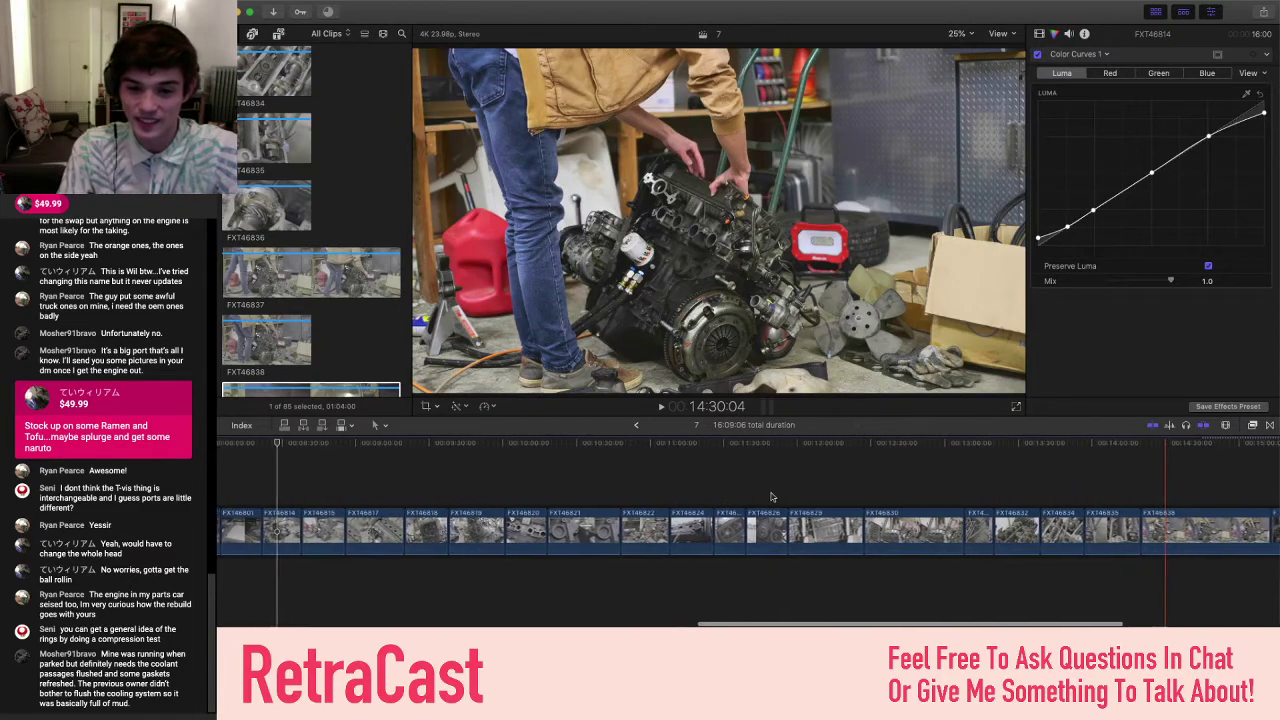
scroll(433, 492, left, 8)
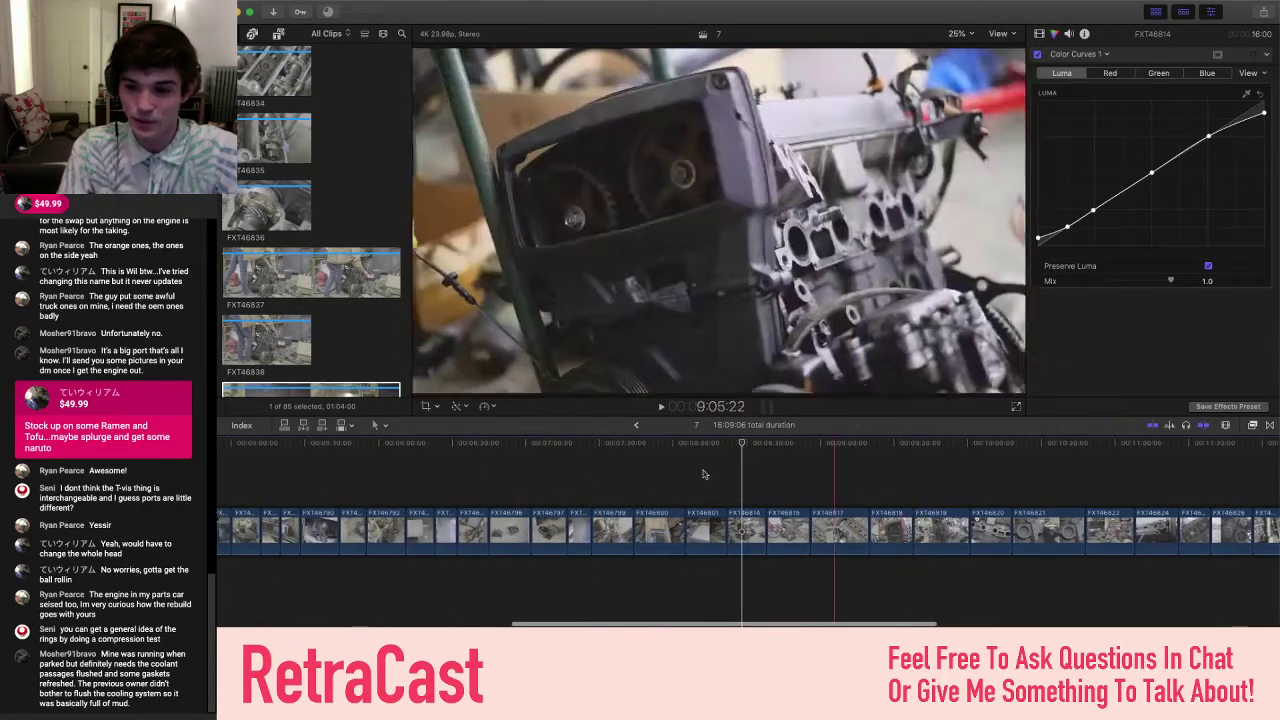
scroll(421, 480, left, 4)
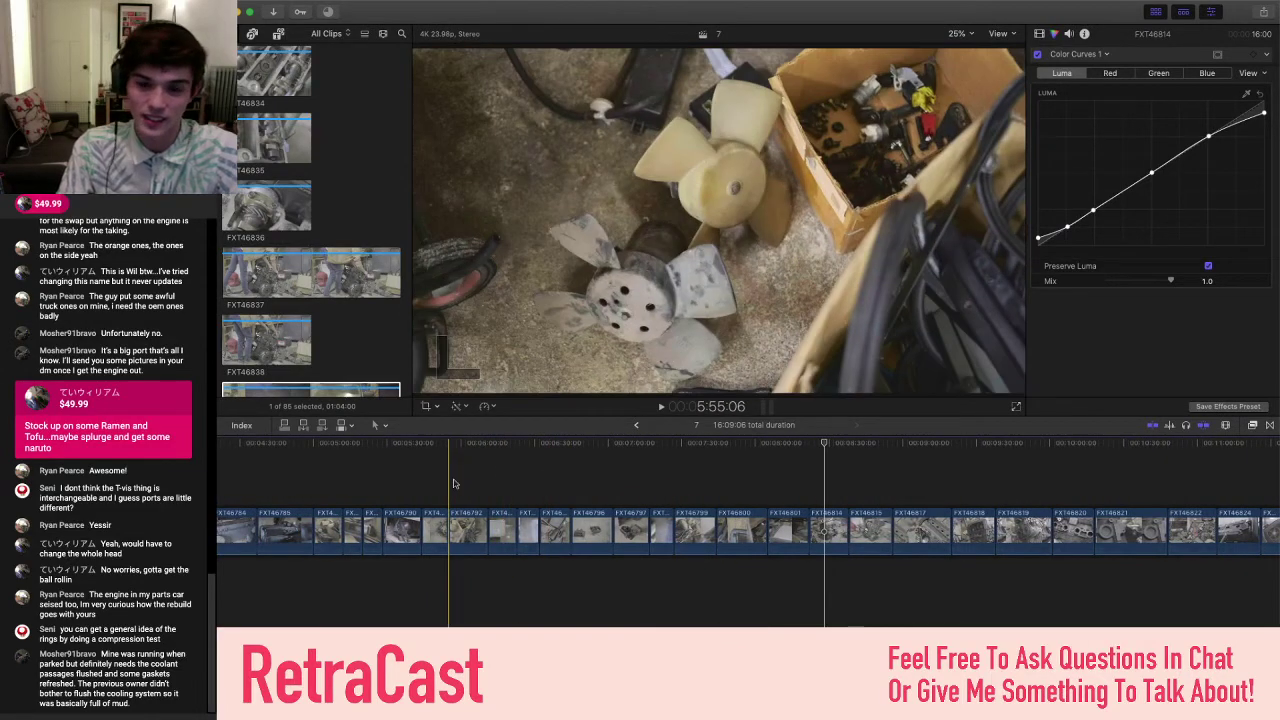
scroll(500, 478, left, 6)
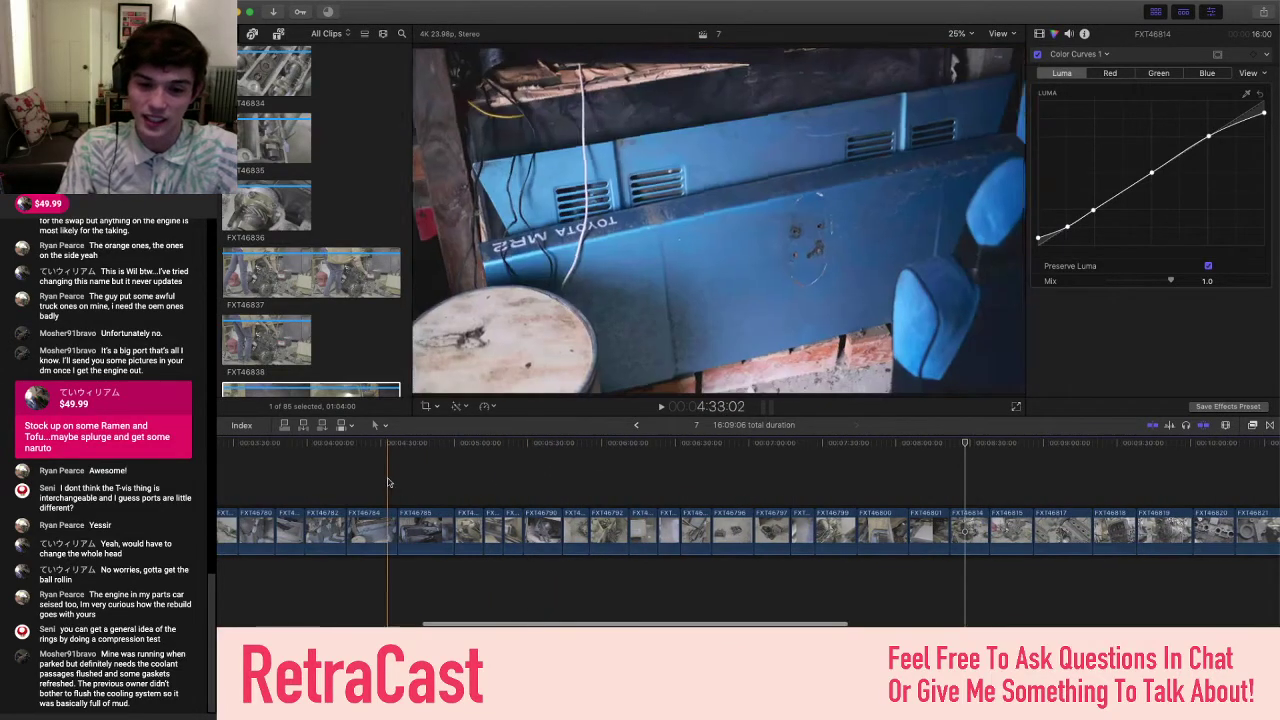
scroll(340, 482, left, 4)
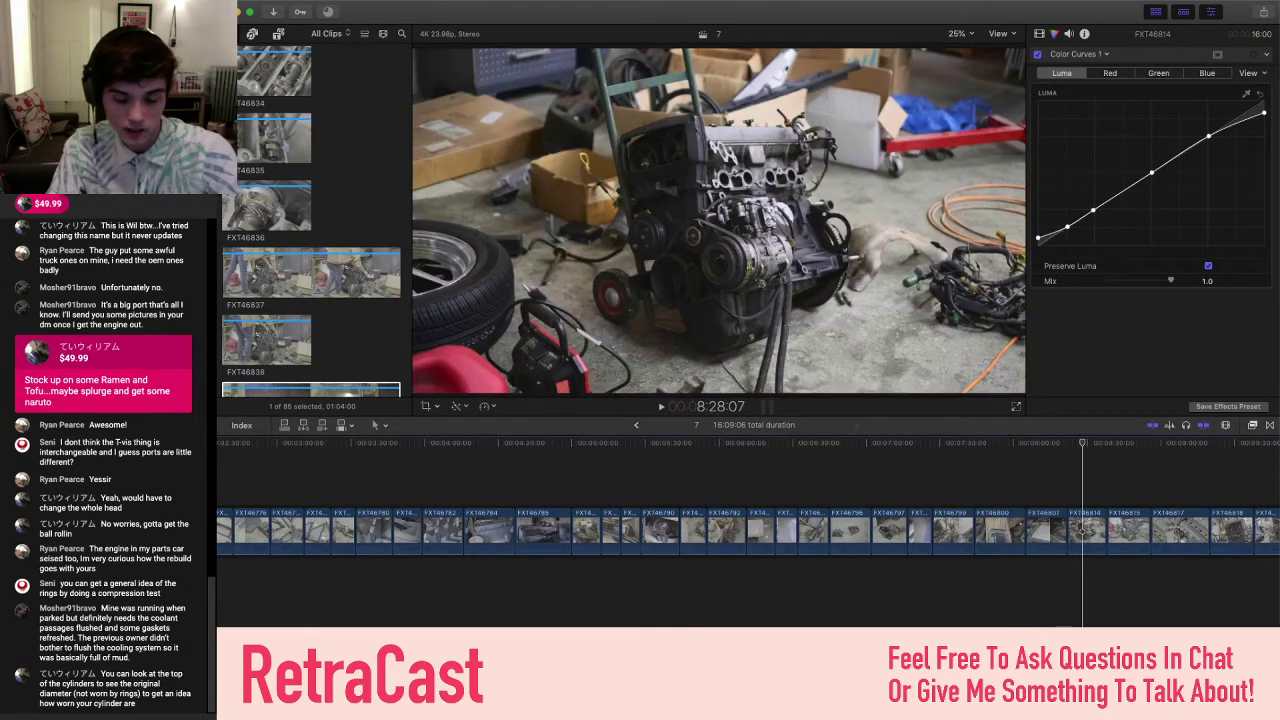
- Look over the middle of the timeline around FXT46814 at a wider scale and compare it with the source clips
scroll(911, 498, right, 10)
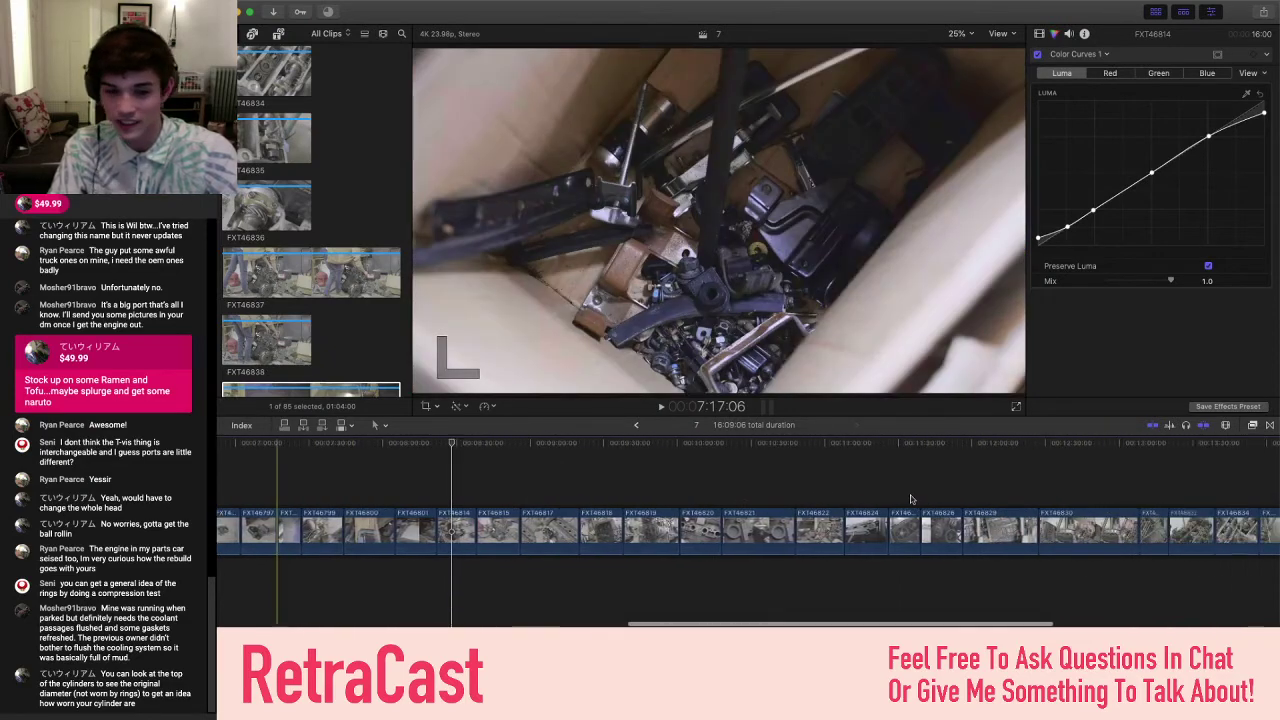
scroll(911, 498, left, 3)
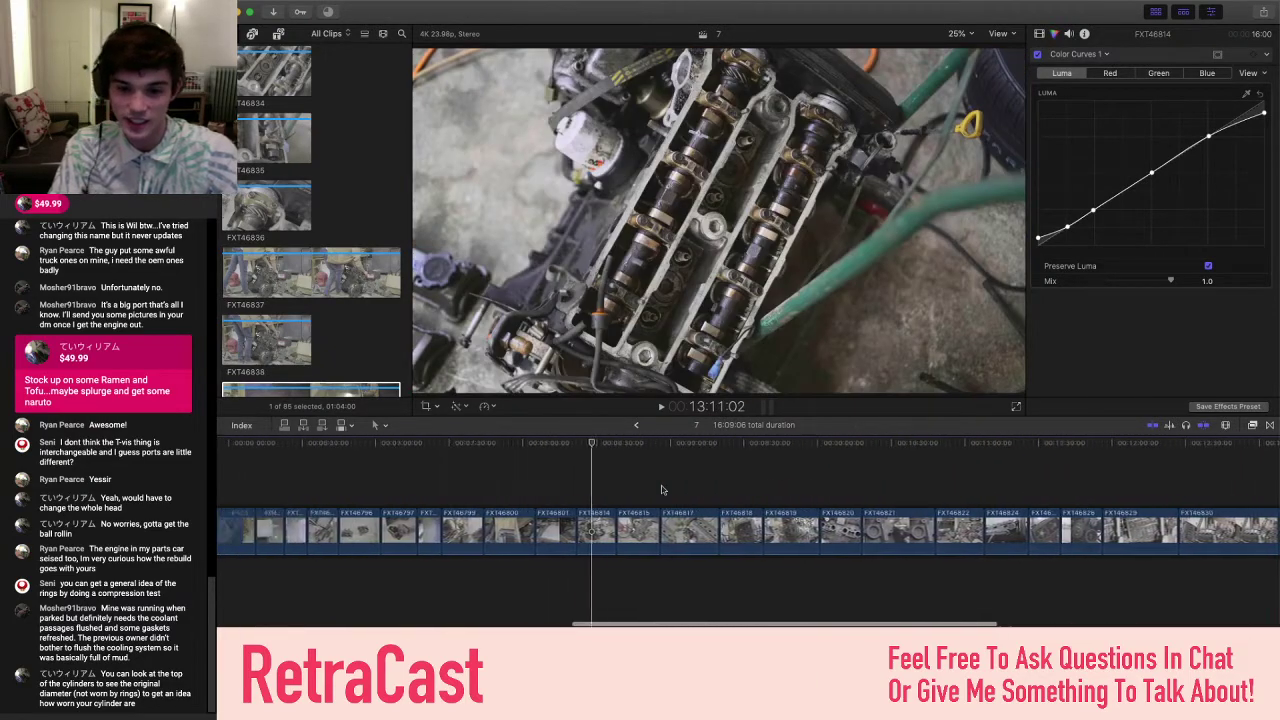
scroll(661, 490, left, 6)
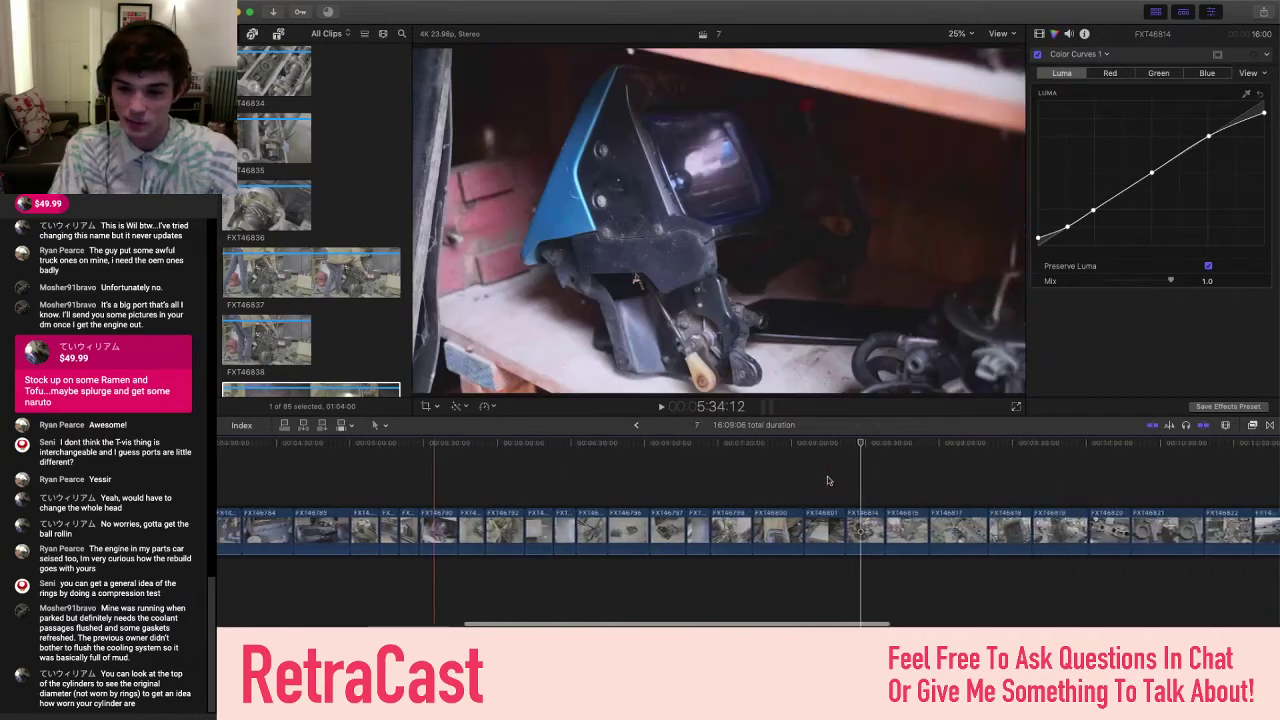
scroll(827, 481, right, 3)
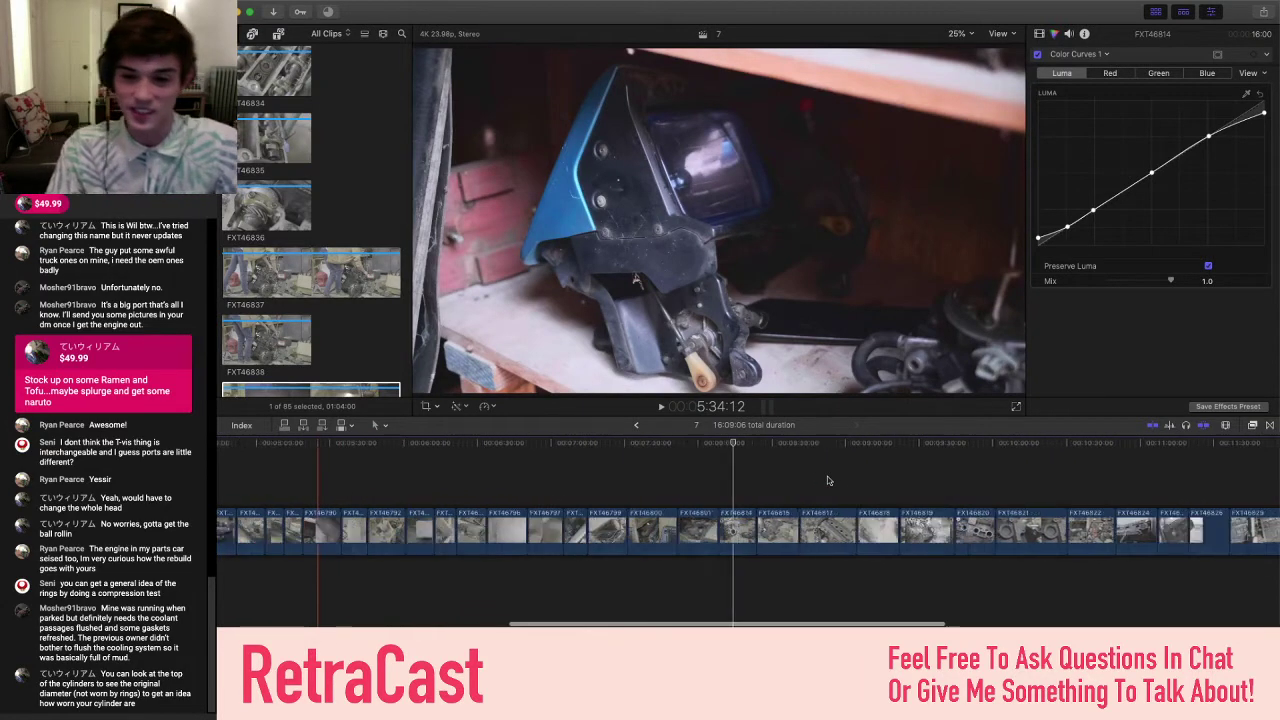
scroll(827, 481, down, 5)
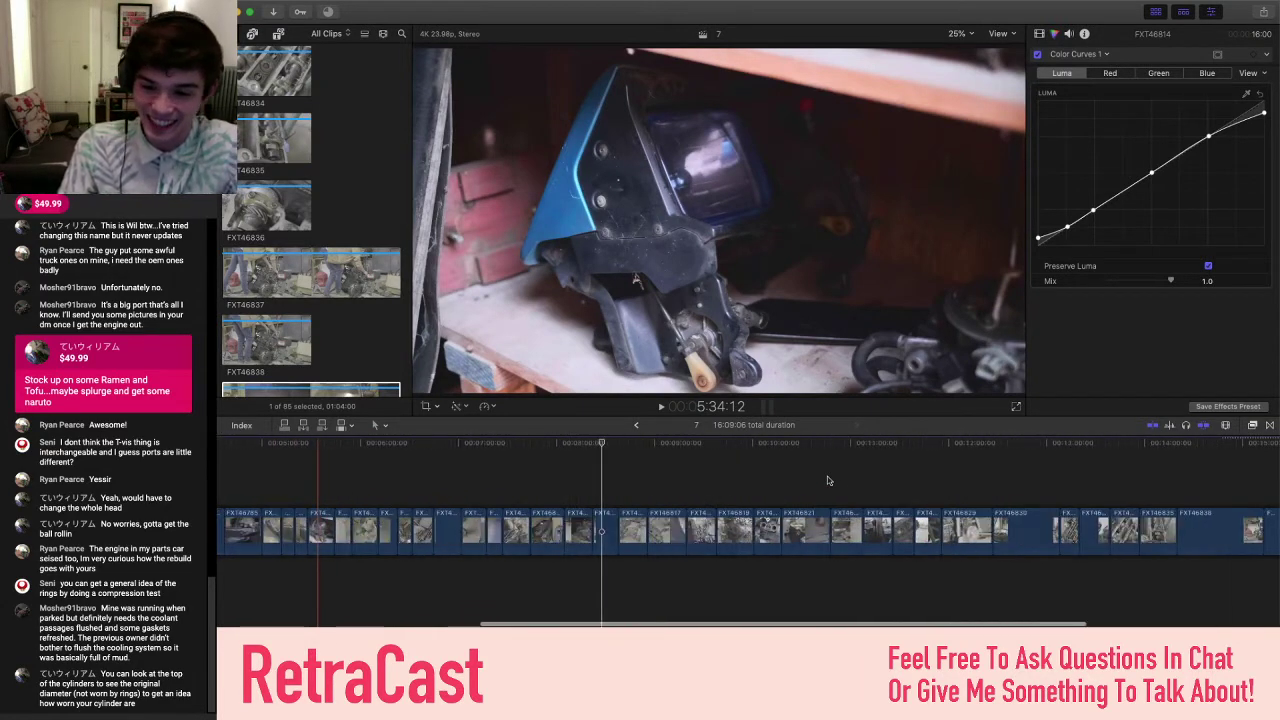
scroll(827, 481, right, 2)
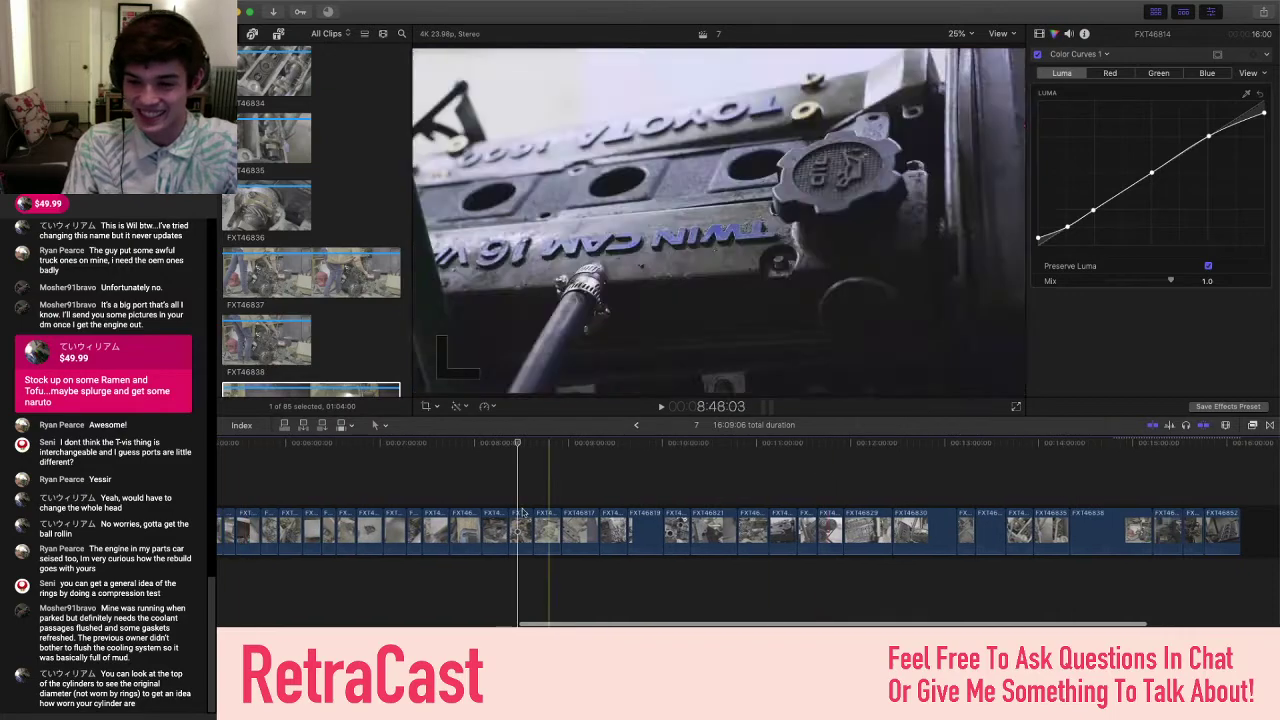
scroll(340, 270, down, 3)
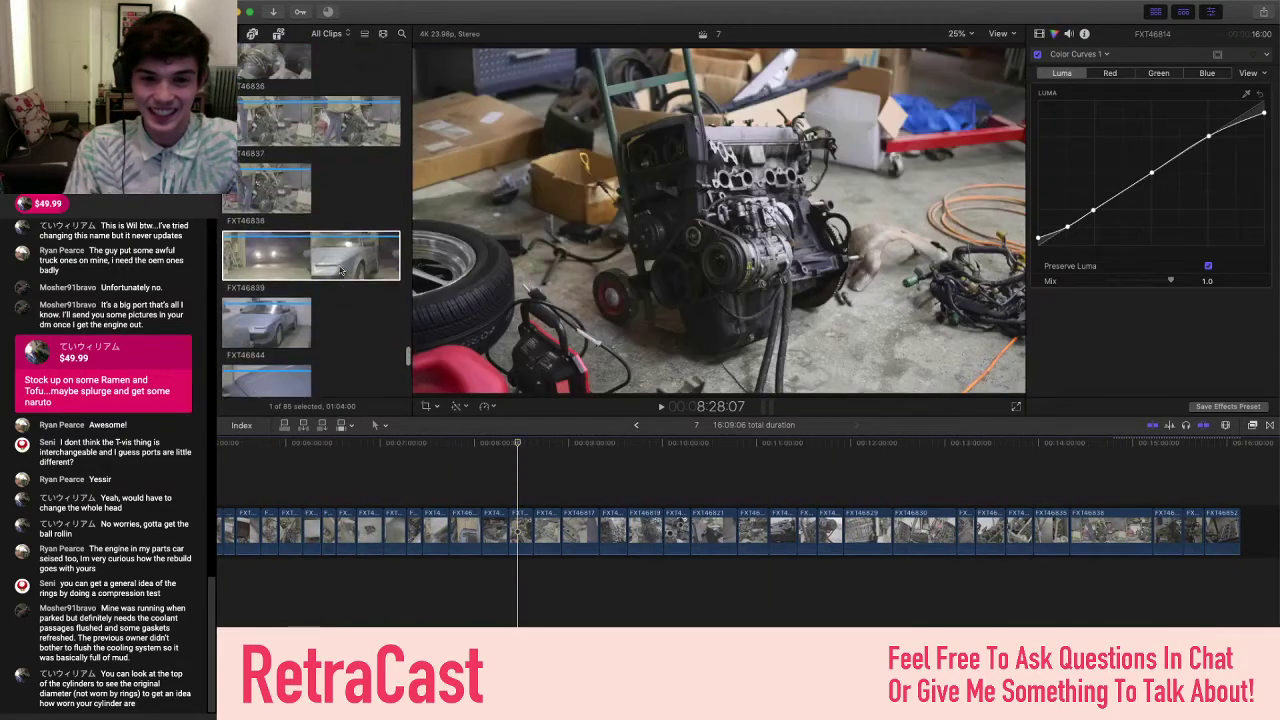
scroll(340, 270, up, 10)
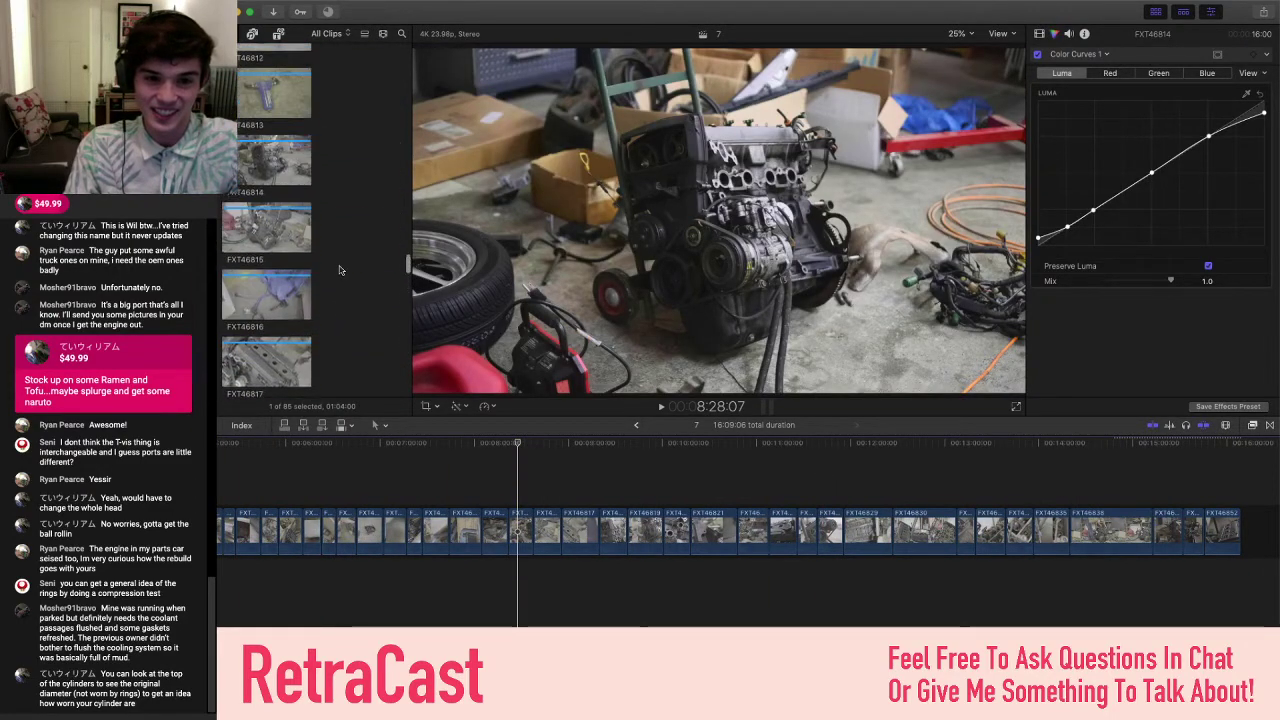
scroll(340, 270, up, 5)
scroll(376, 527, left, 3)
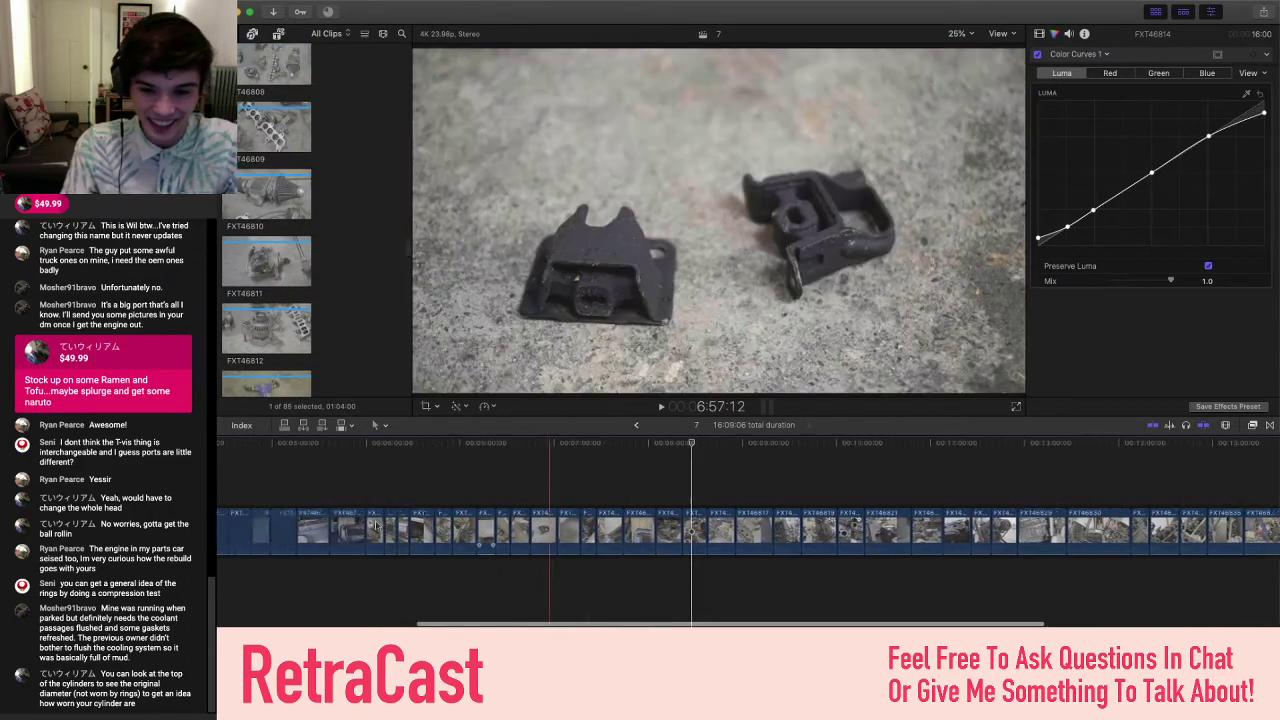
scroll(376, 527, left, 3)
scroll(437, 500, up, 1)
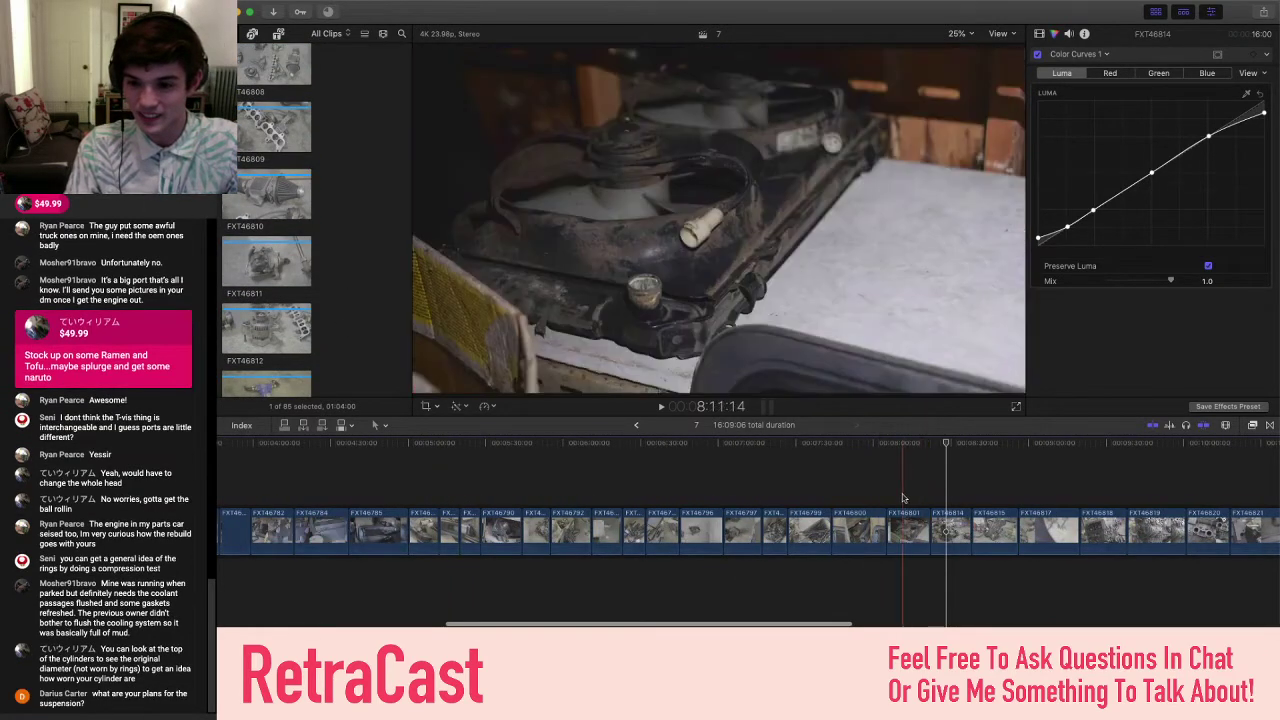
scroll(880, 497, right, 3)
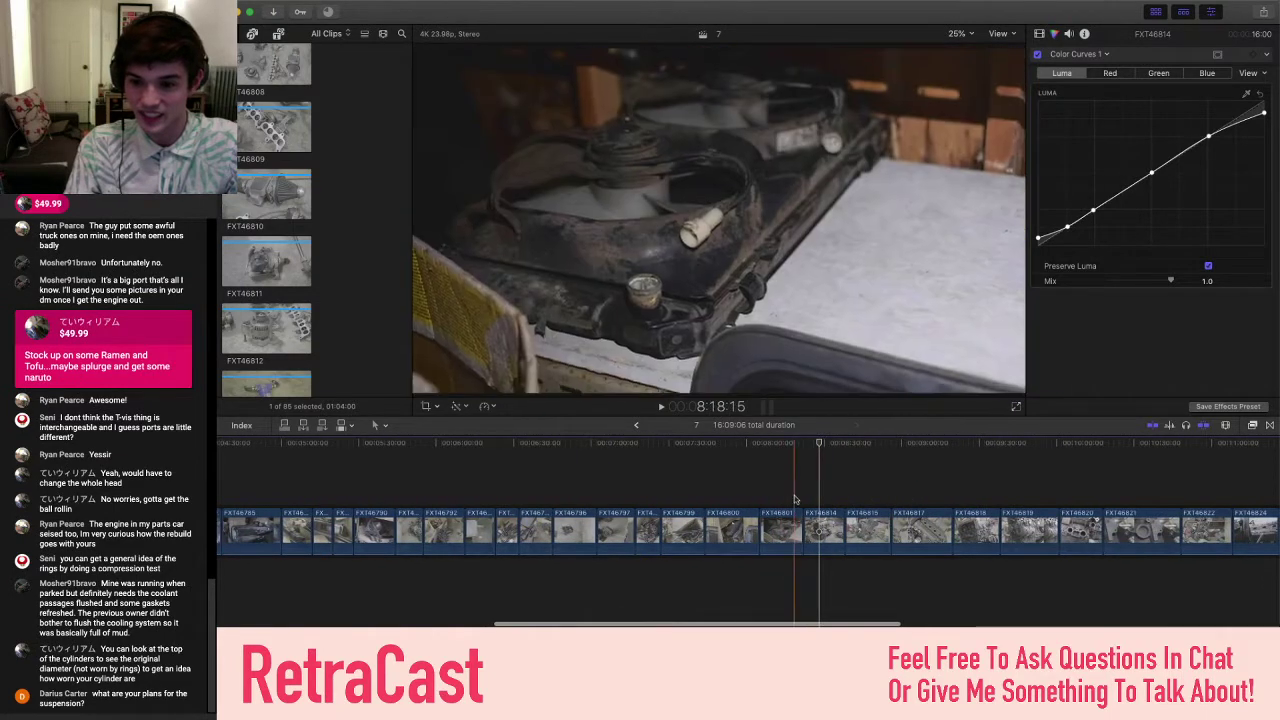
- Park the playhead in timeline clip FXT46801 and preview the transmission source clips FXT46803 to FXT46807
click(794, 470)
scroll(320, 268, up, 5)
scroll(320, 268, up, 5)
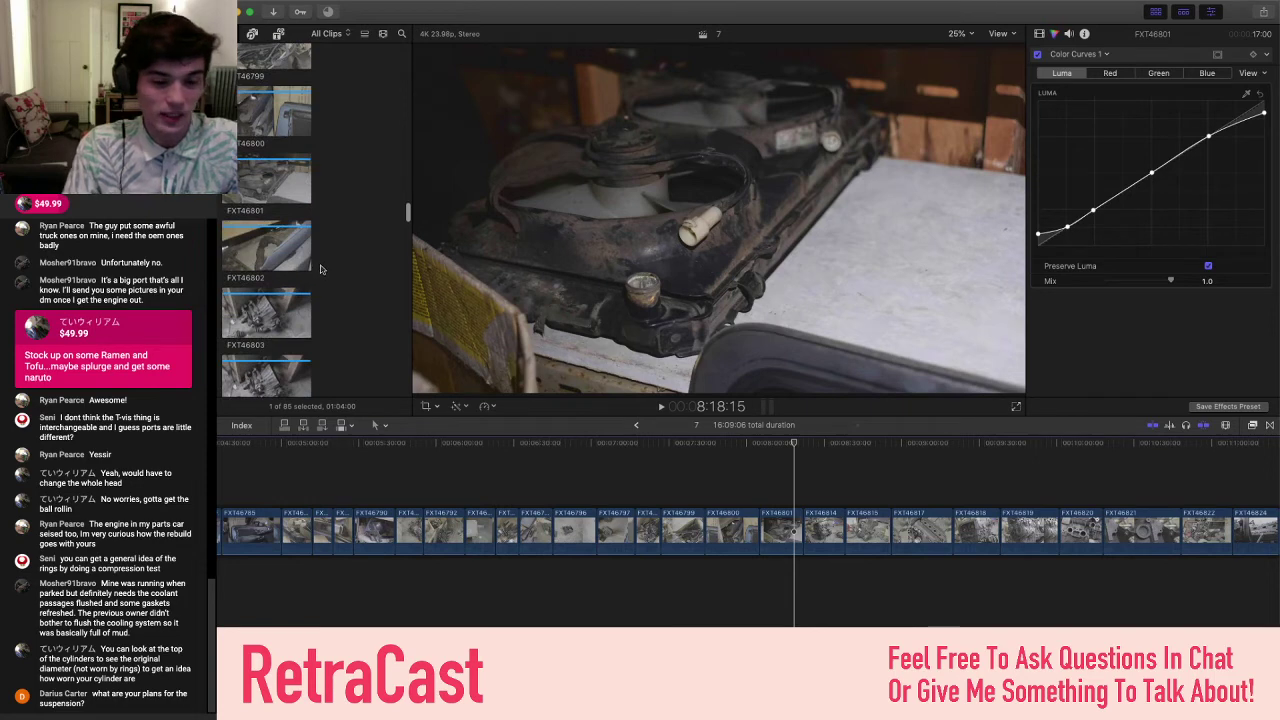
scroll(320, 268, down, 3)
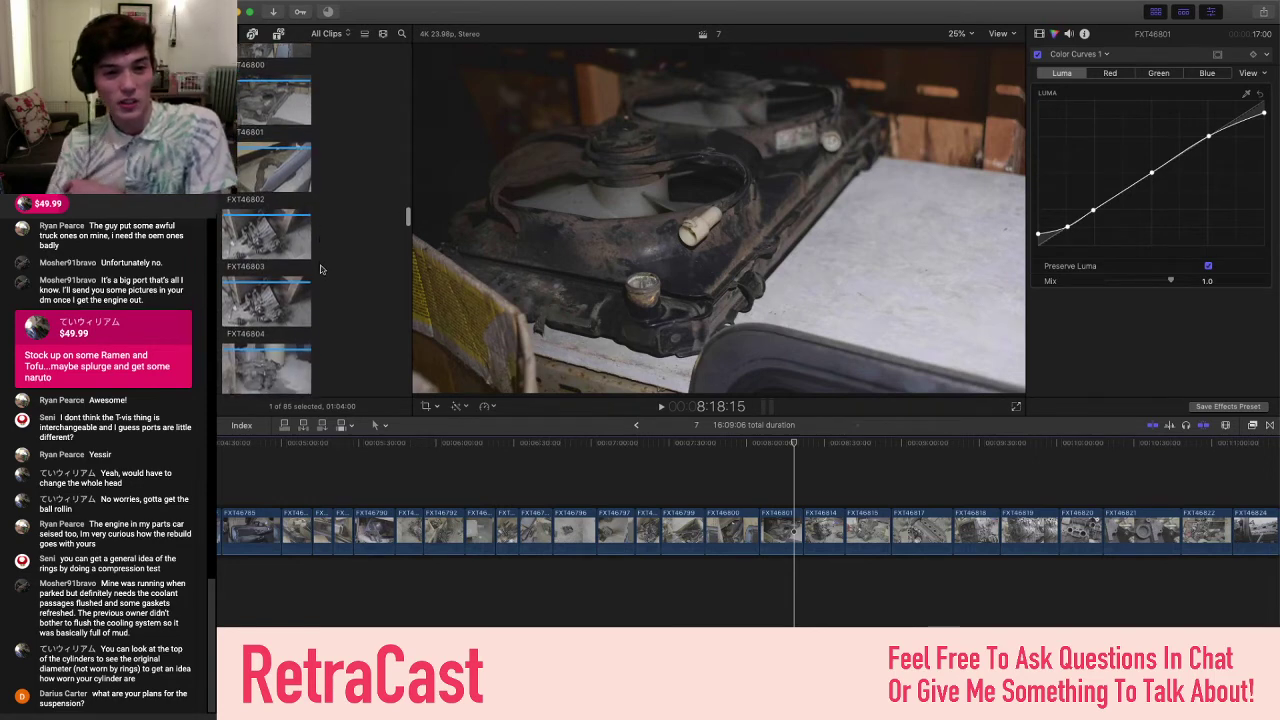
scroll(320, 268, down, 1)
click(267, 227)
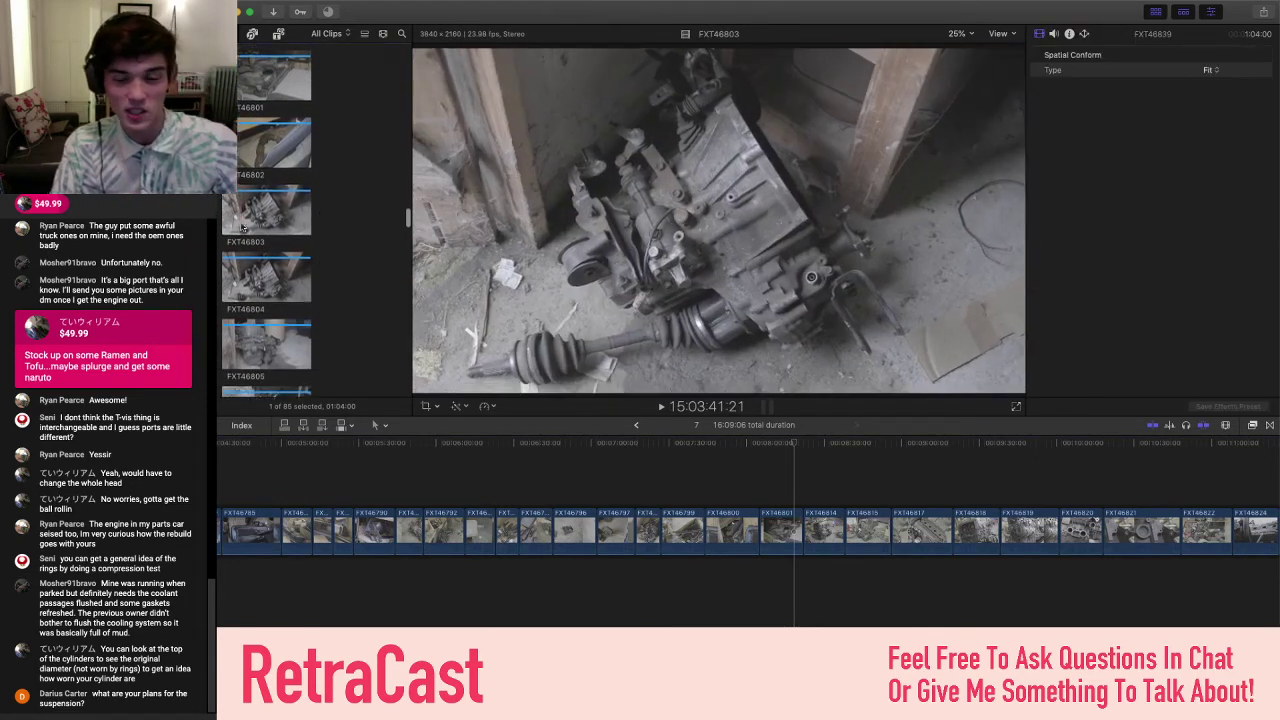
scroll(262, 222, down, 3)
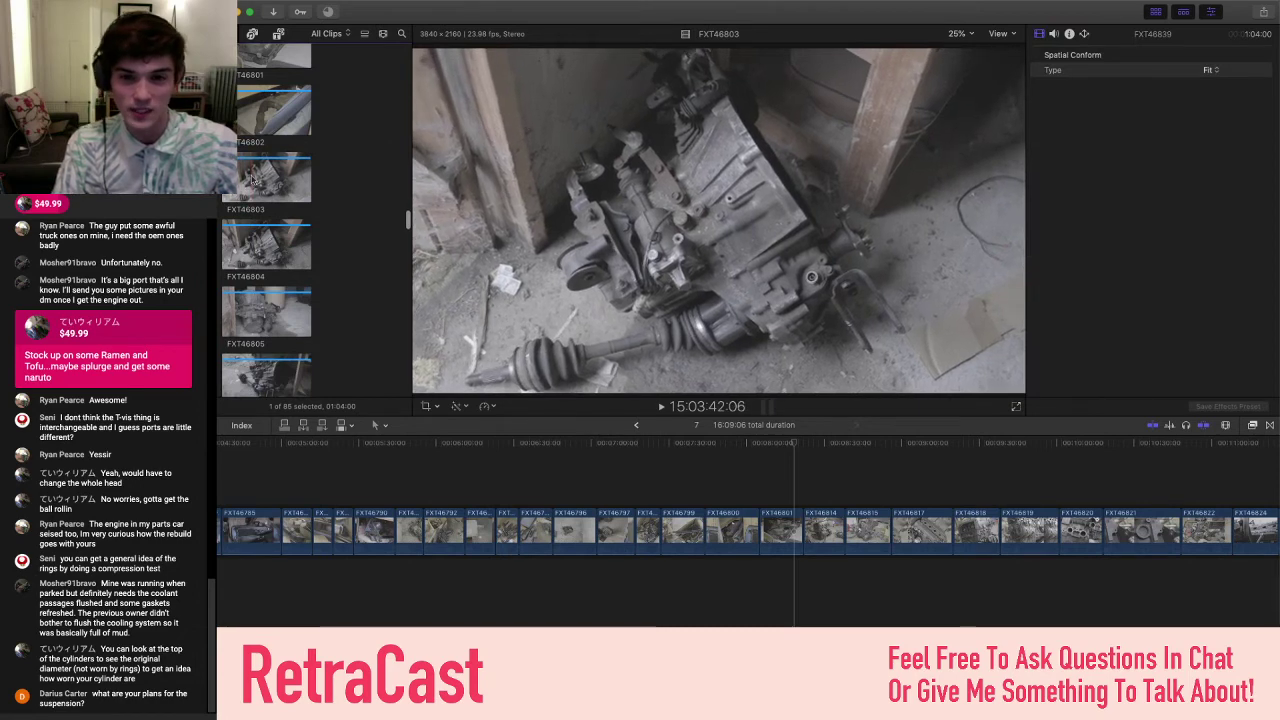
scroll(257, 245, down, 1)
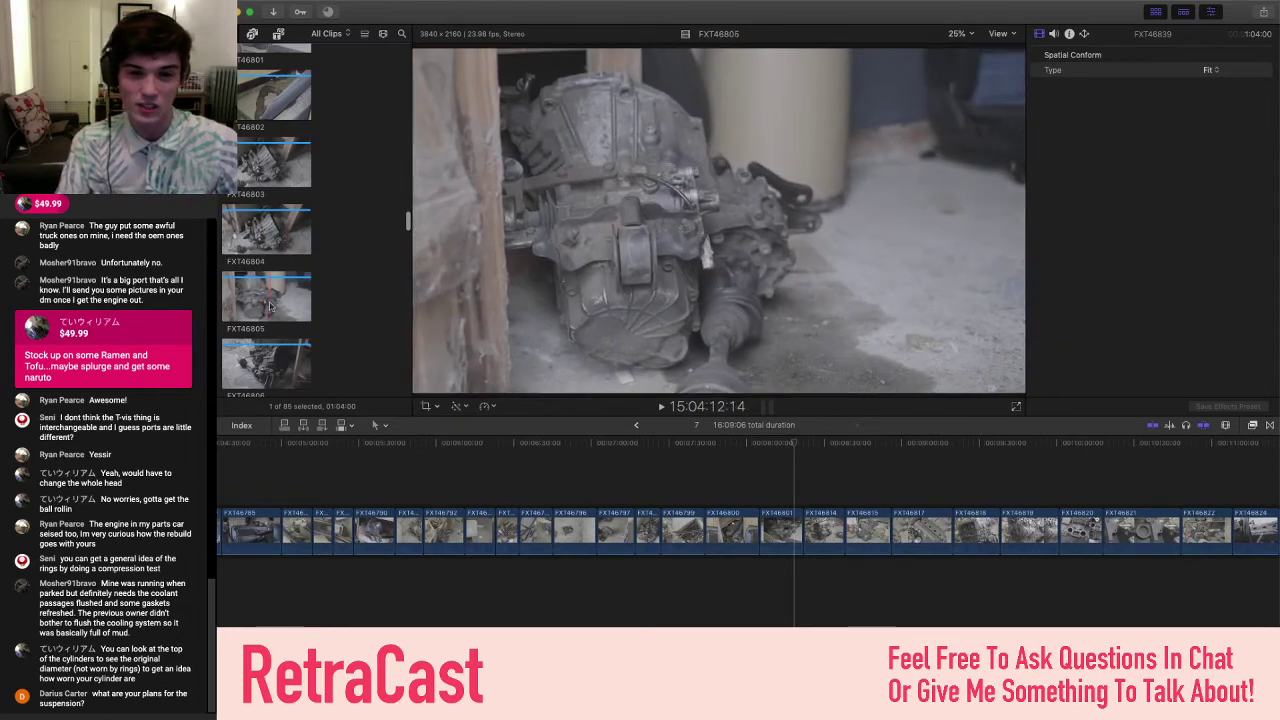
scroll(256, 370, down, 2)
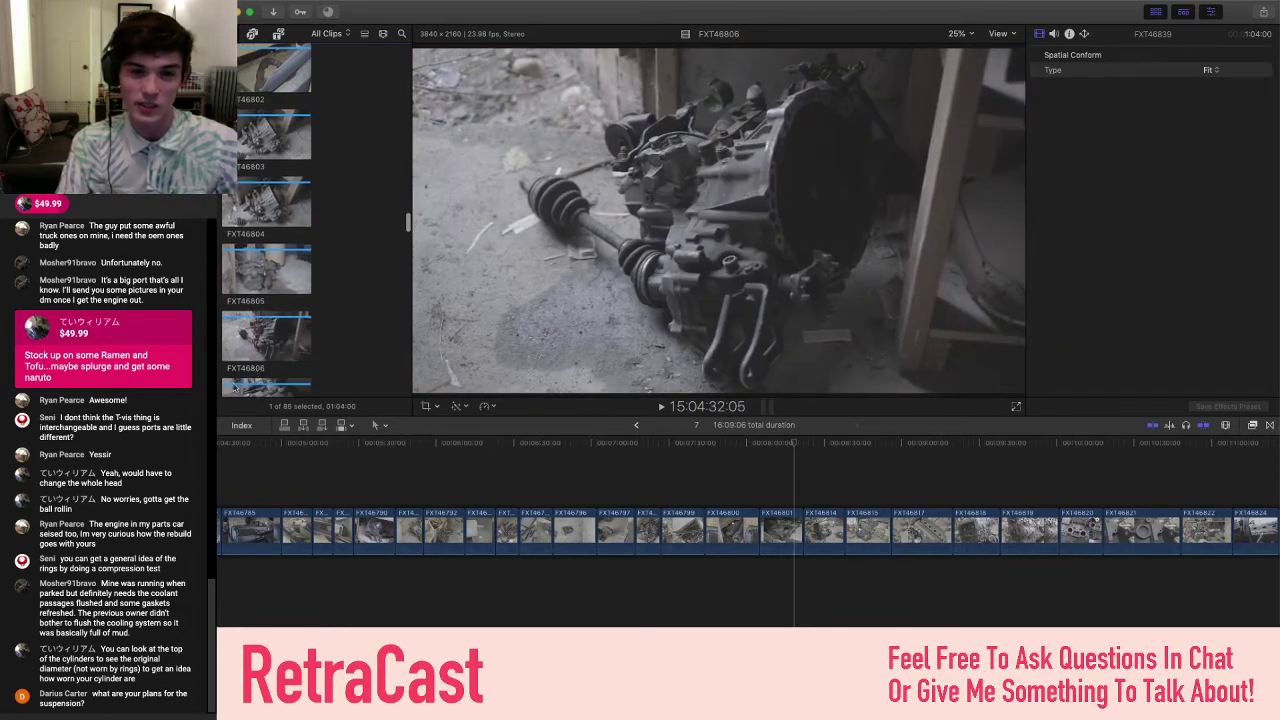
scroll(240, 380, down, 4)
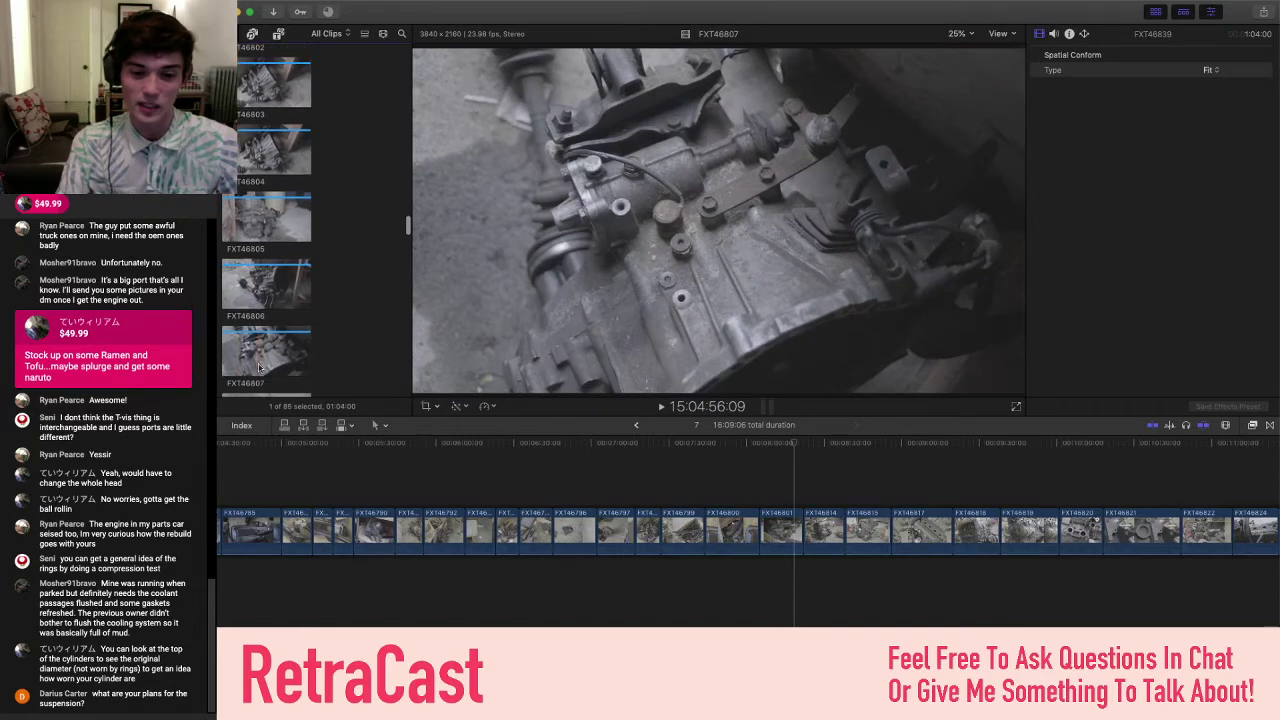
scroll(260, 360, down, 5)
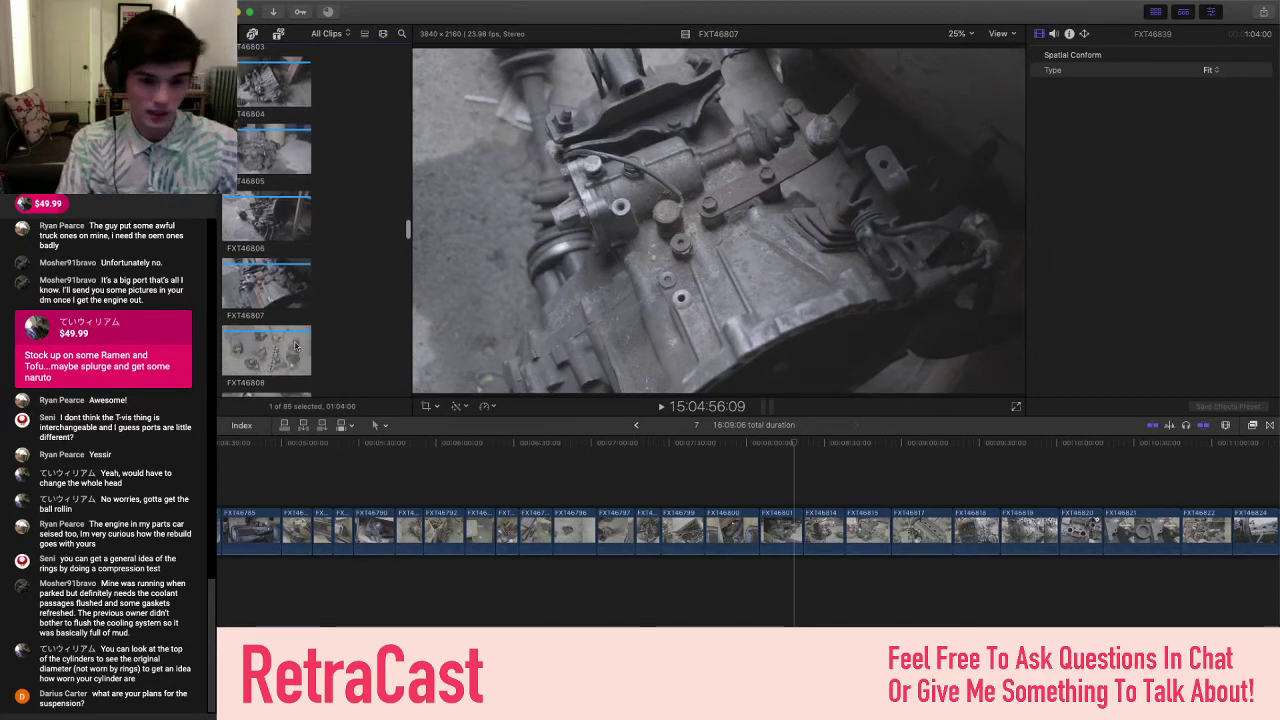
scroll(290, 340, down, 1)
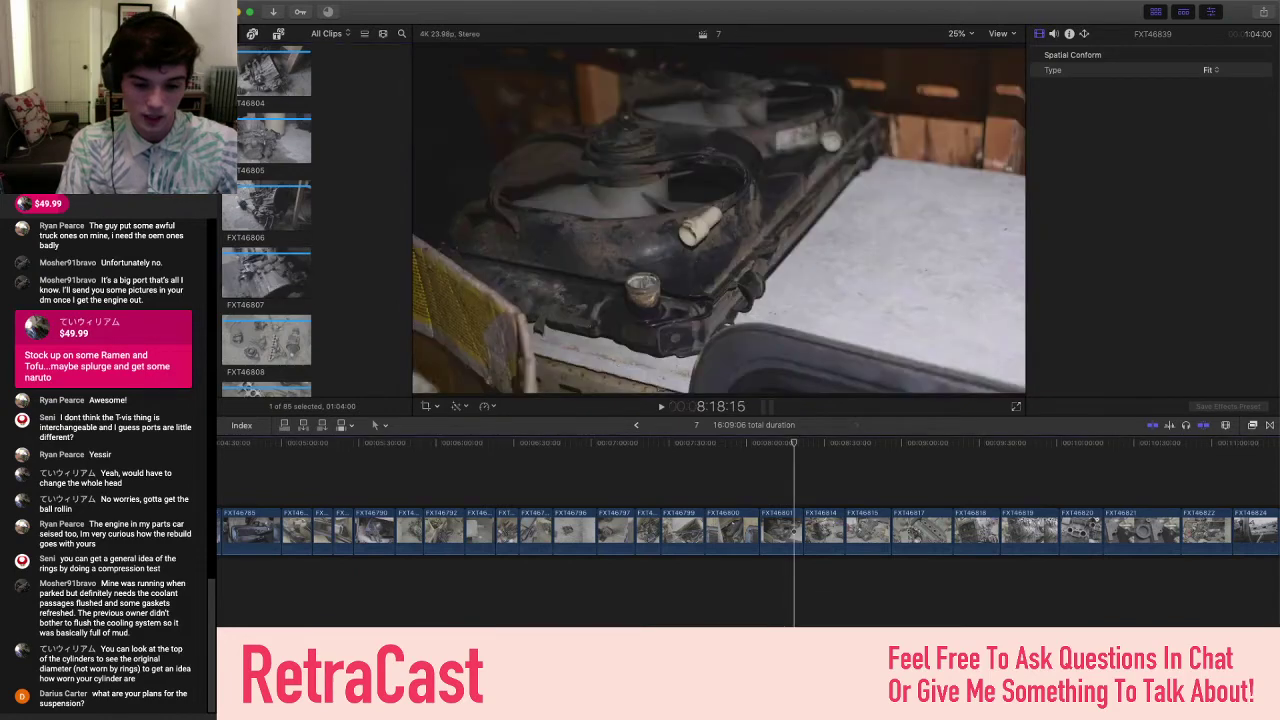
- Select timeline clip FXT46801, return to its neighbouring source clips, and look over the timeline shots that follow it
click(787, 530)
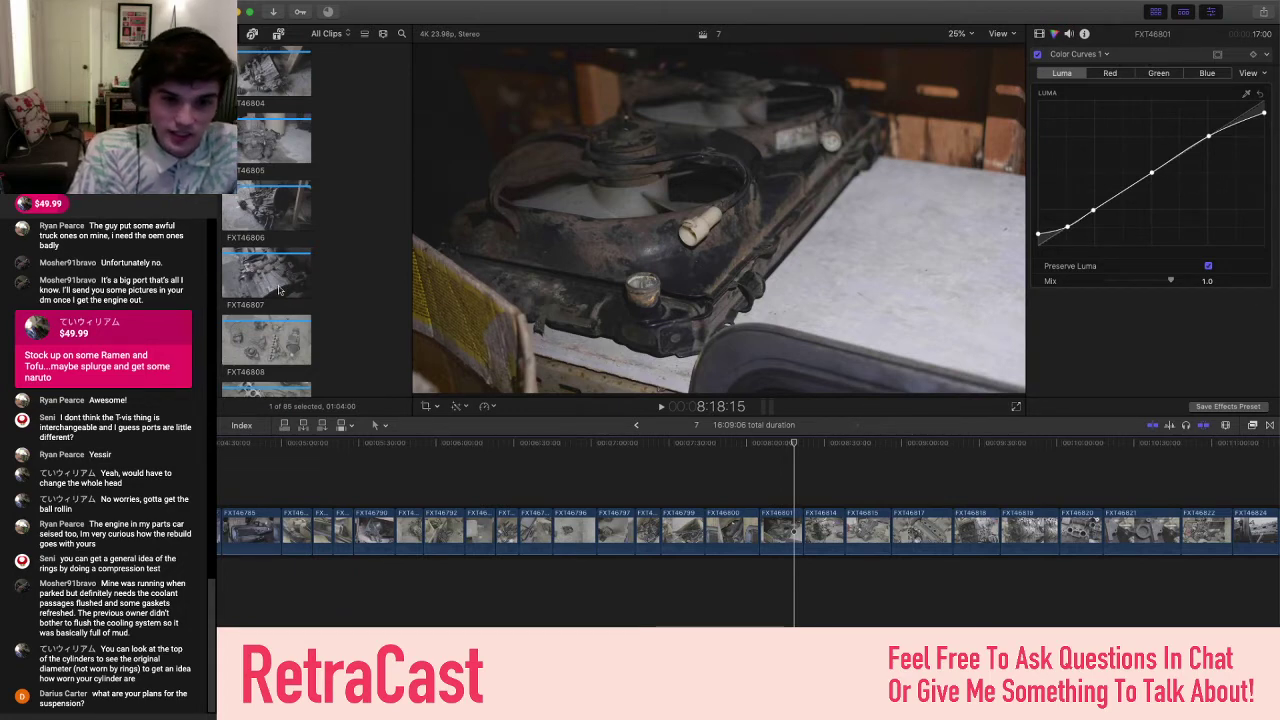
scroll(327, 312, up, 2)
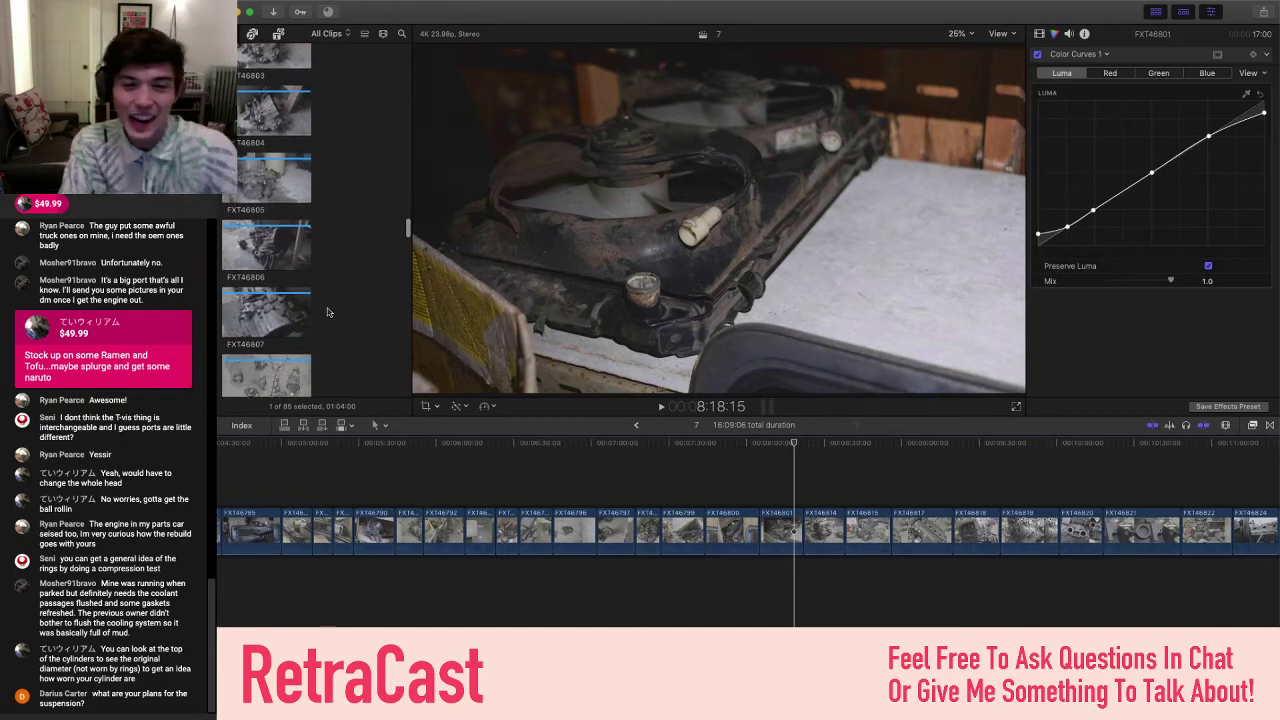
scroll(327, 312, up, 5)
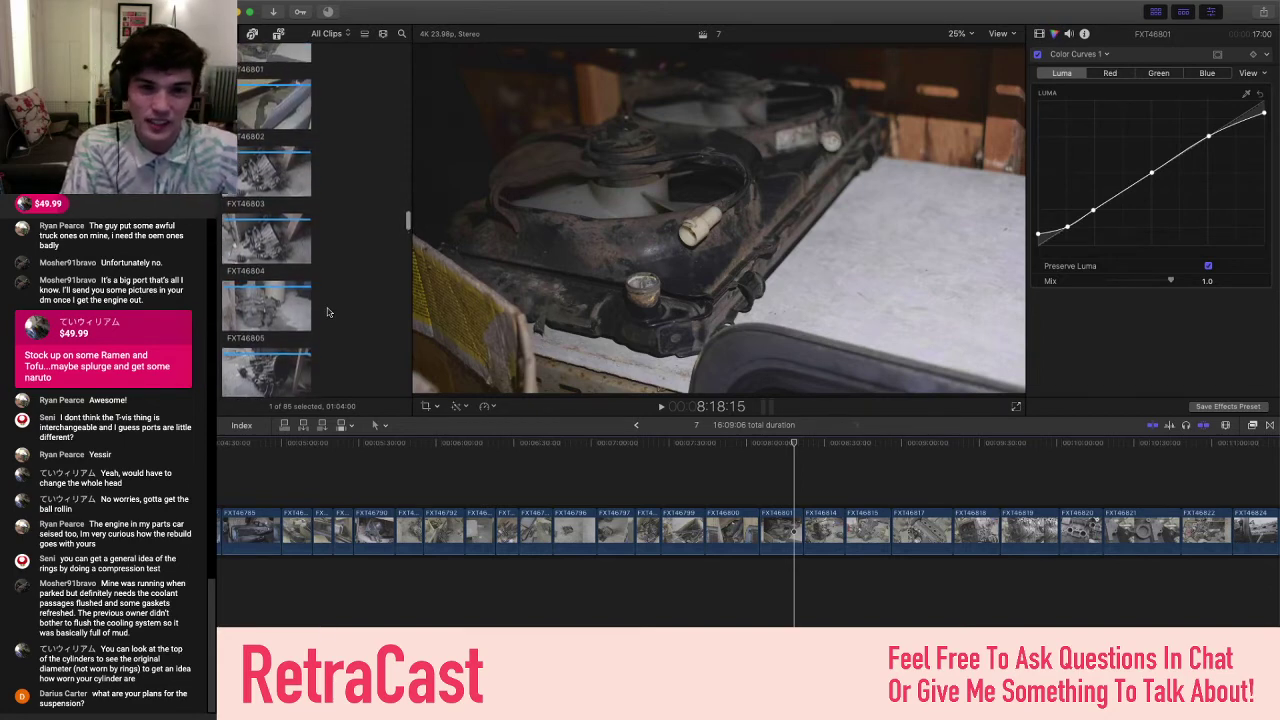
scroll(327, 312, up, 4)
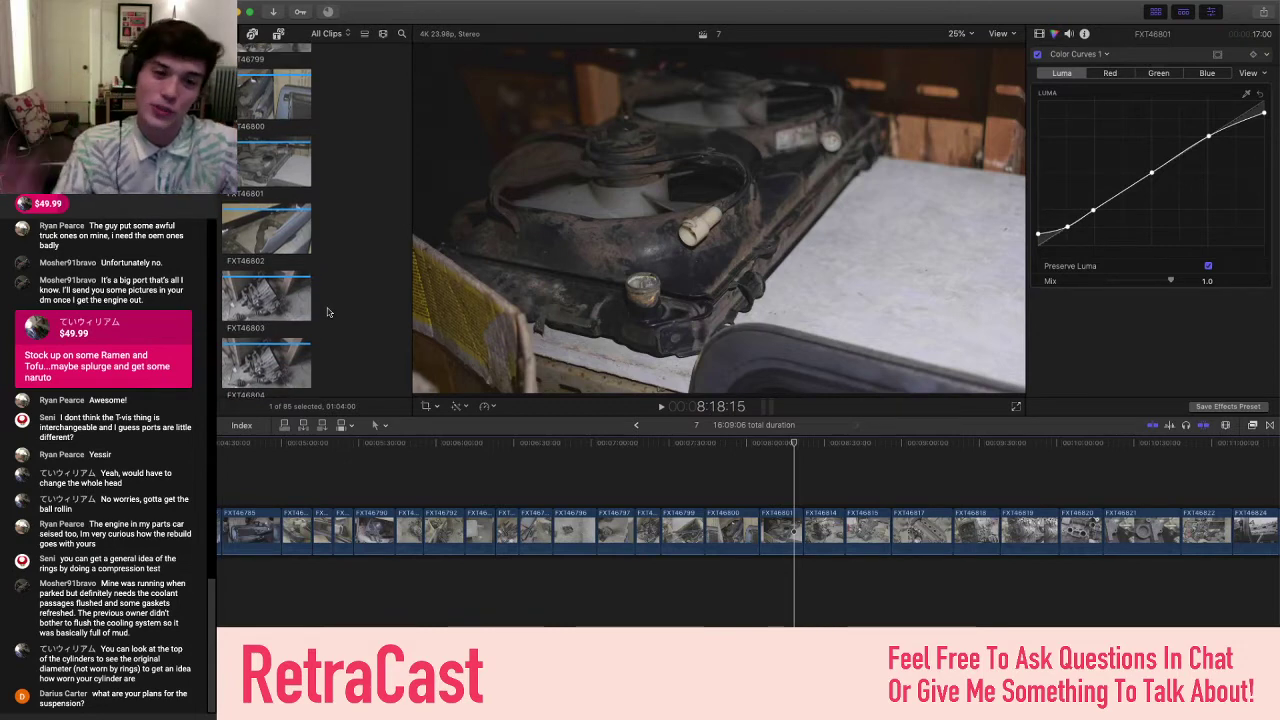
click(781, 497)
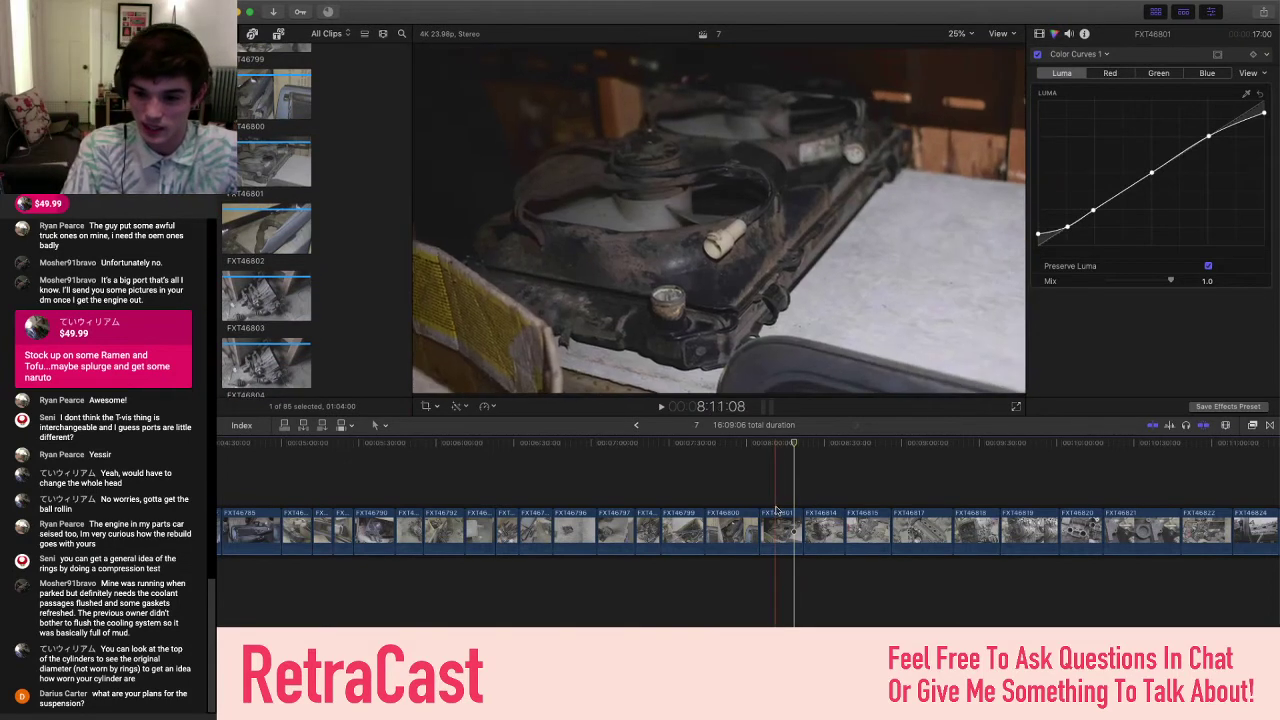
scroll(781, 505, right, 3)
scroll(781, 505, right, 3)
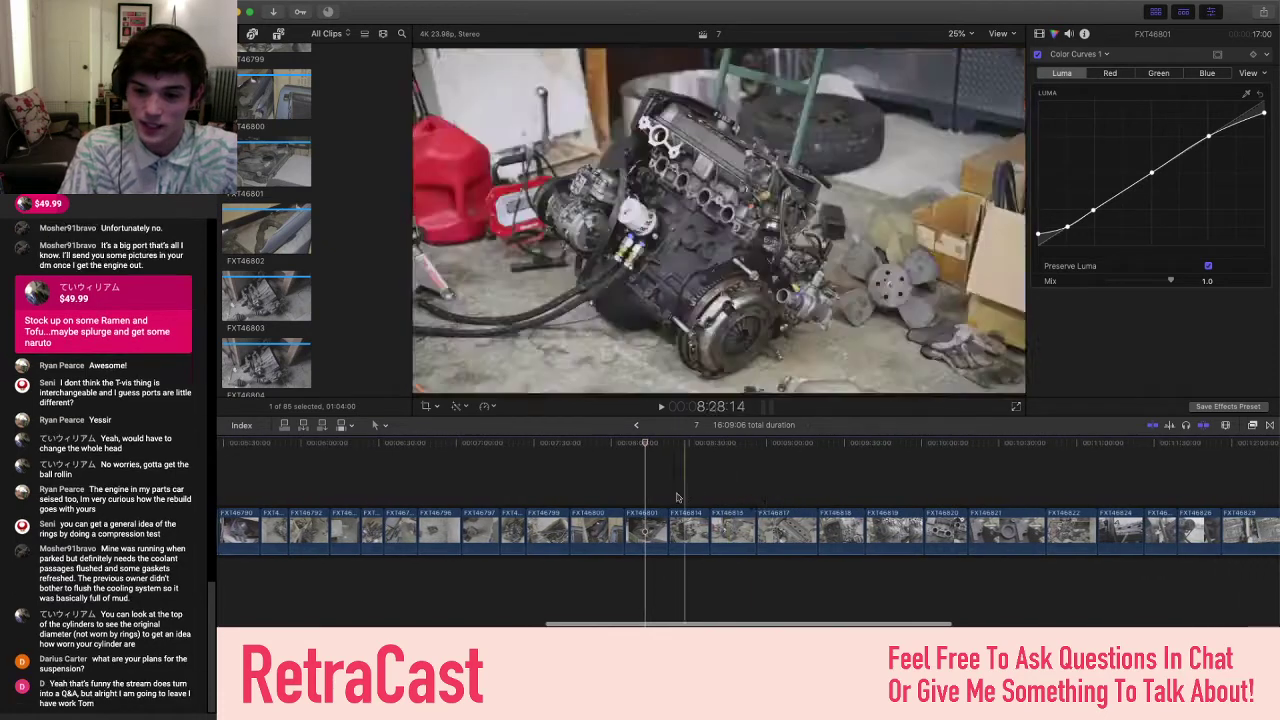
scroll(646, 489, right, 2)
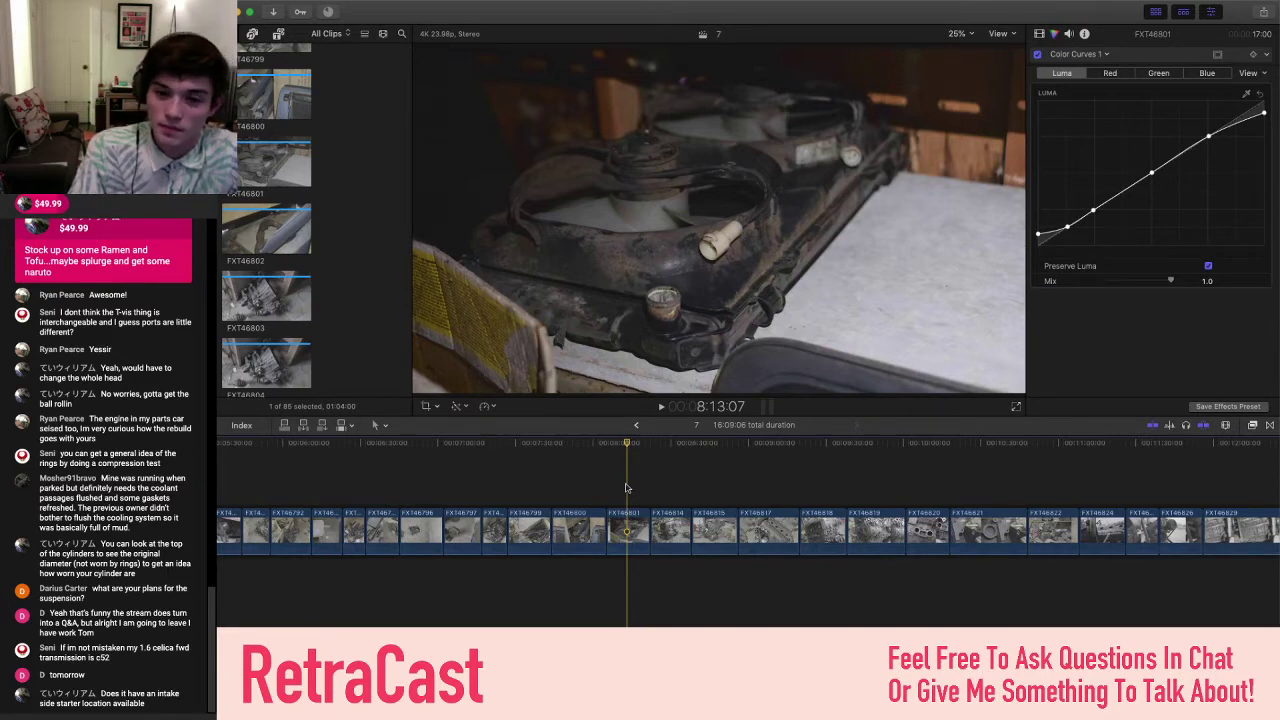
scroll(626, 488, right, 3)
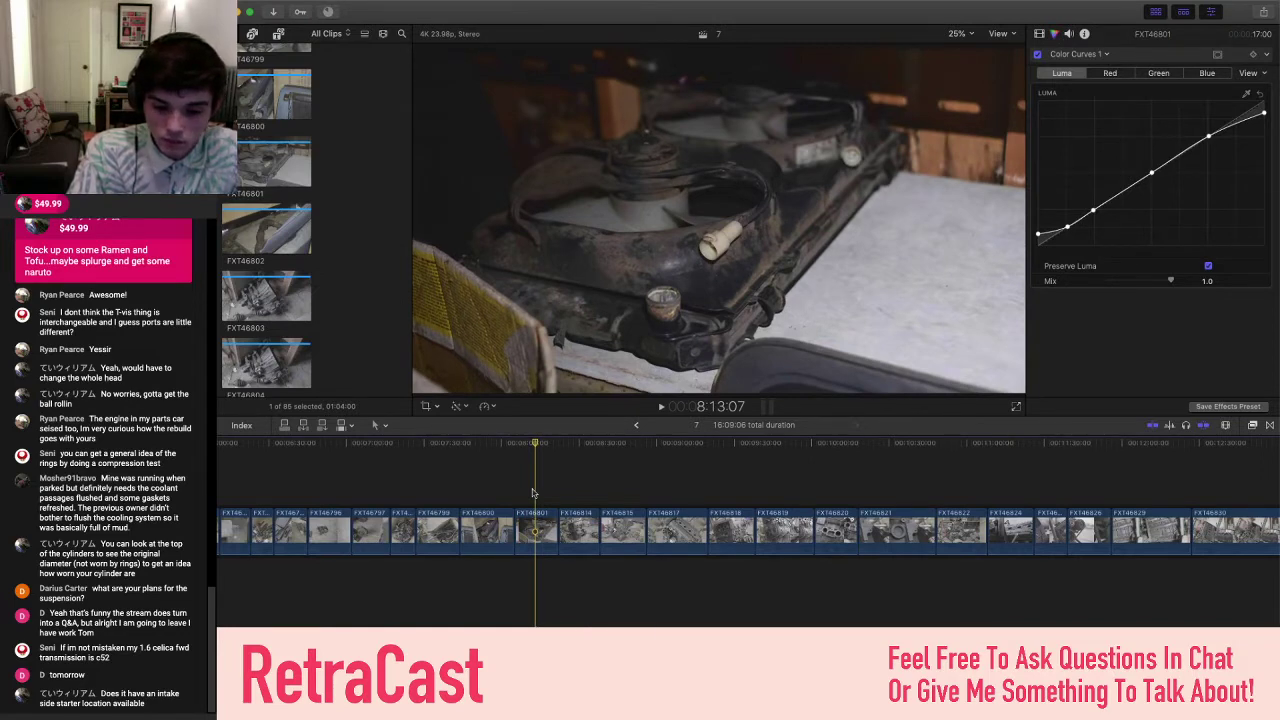
scroll(533, 492, right, 3)
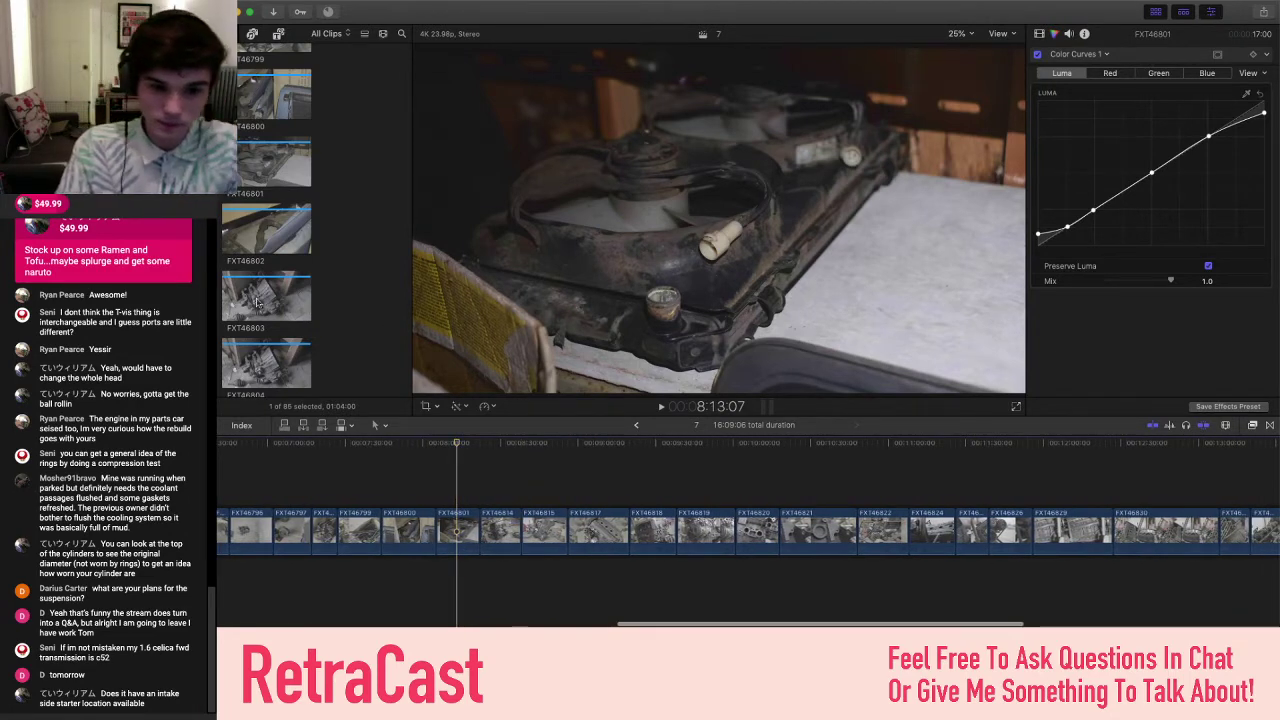
- Select source clip FXT46803 and preview the transmission footage from it through FXT46807
click(257, 302)
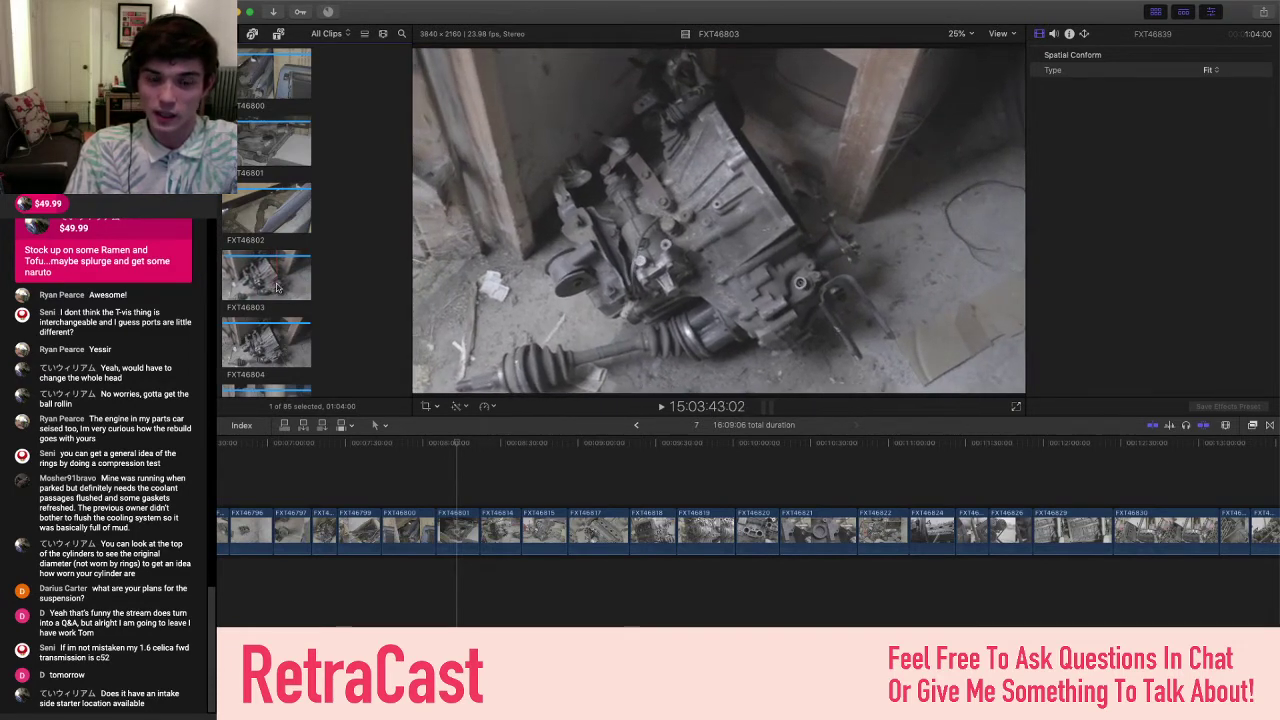
click(279, 288)
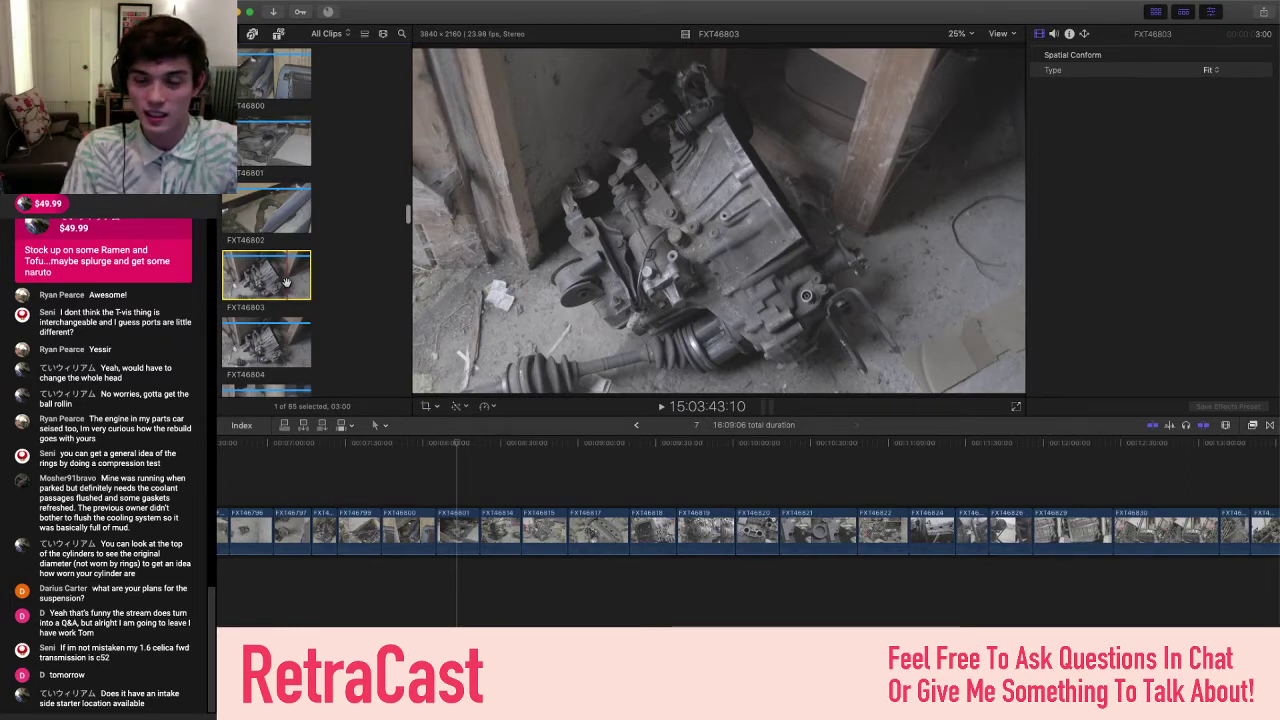
scroll(286, 282, down, 2)
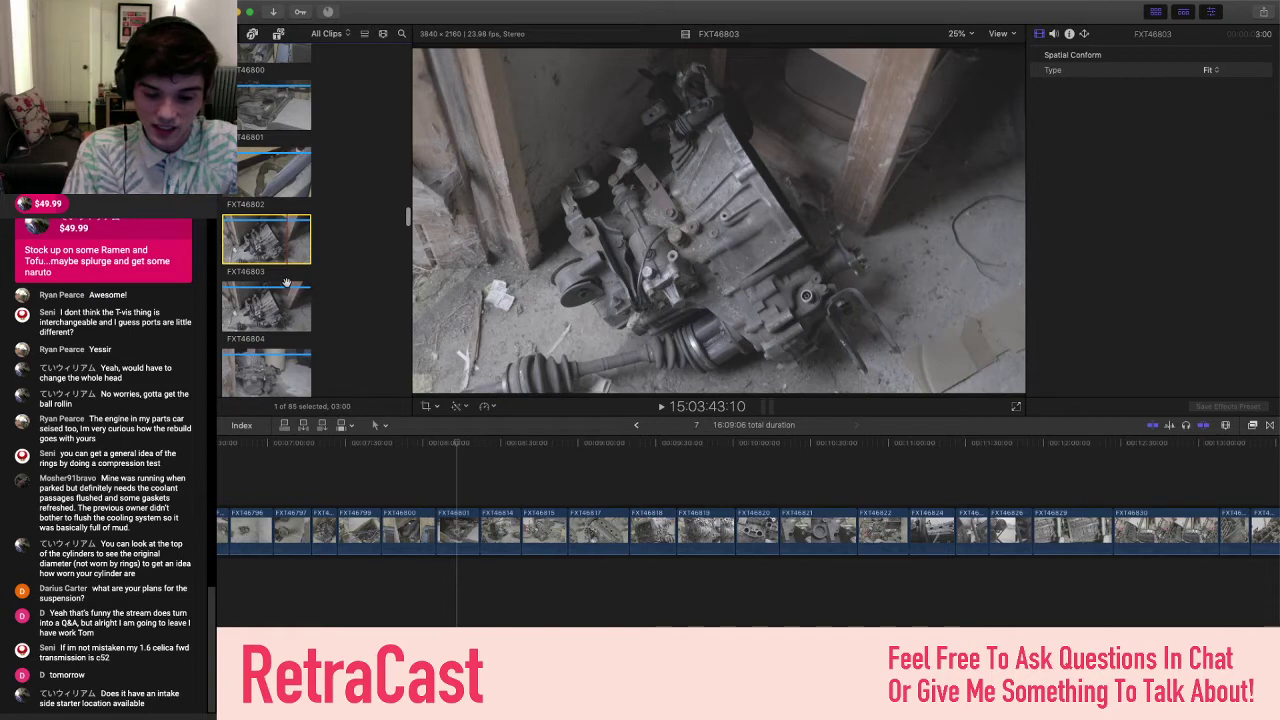
scroll(286, 283, down, 1)
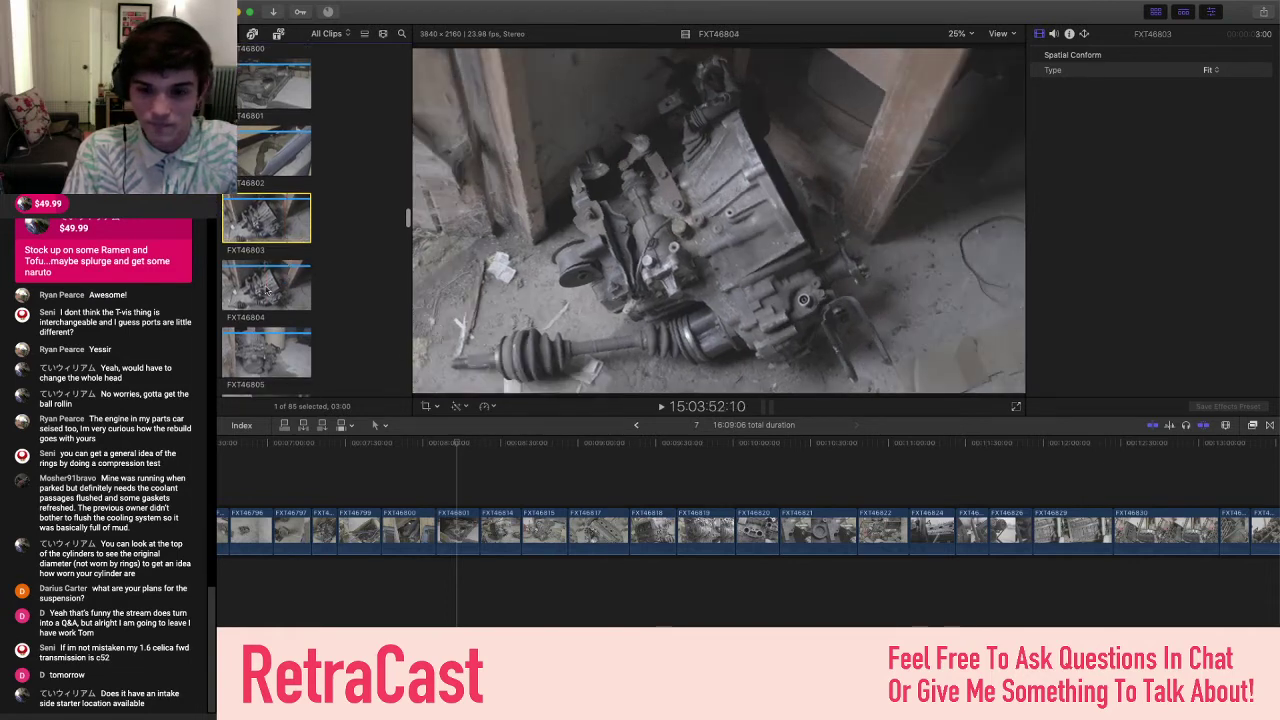
scroll(264, 294, down, 3)
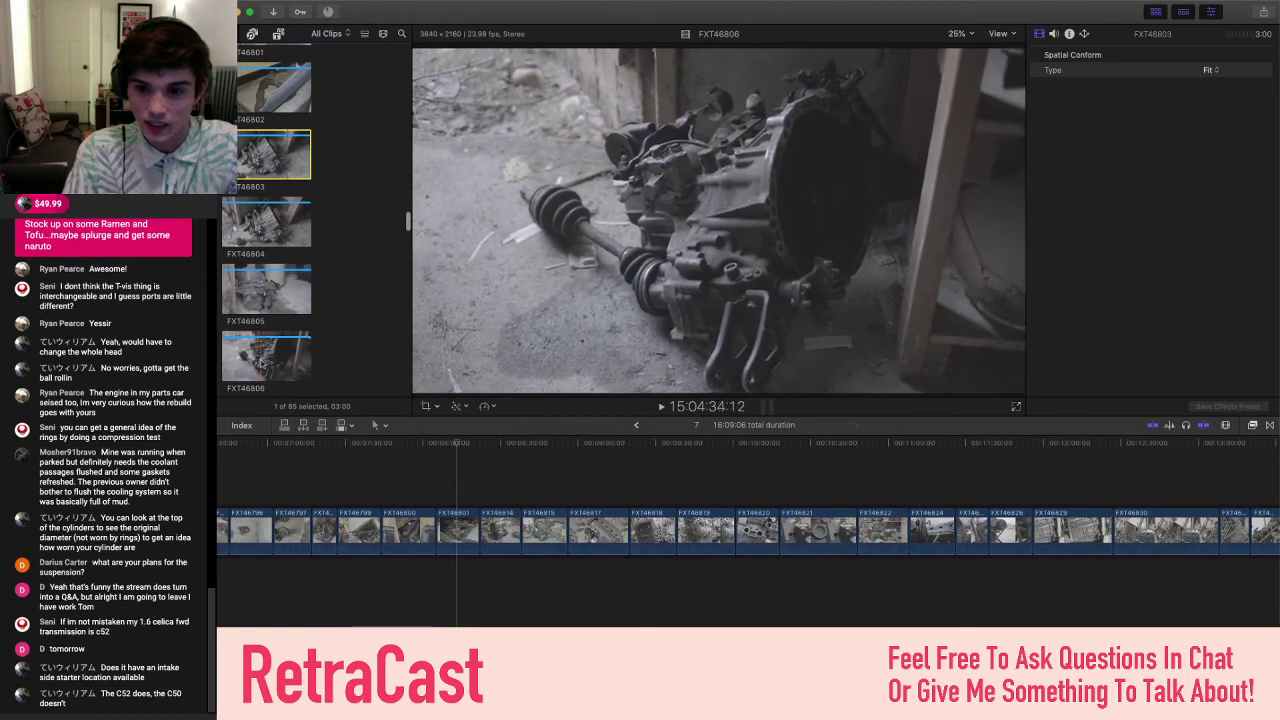
scroll(262, 364, down, 2)
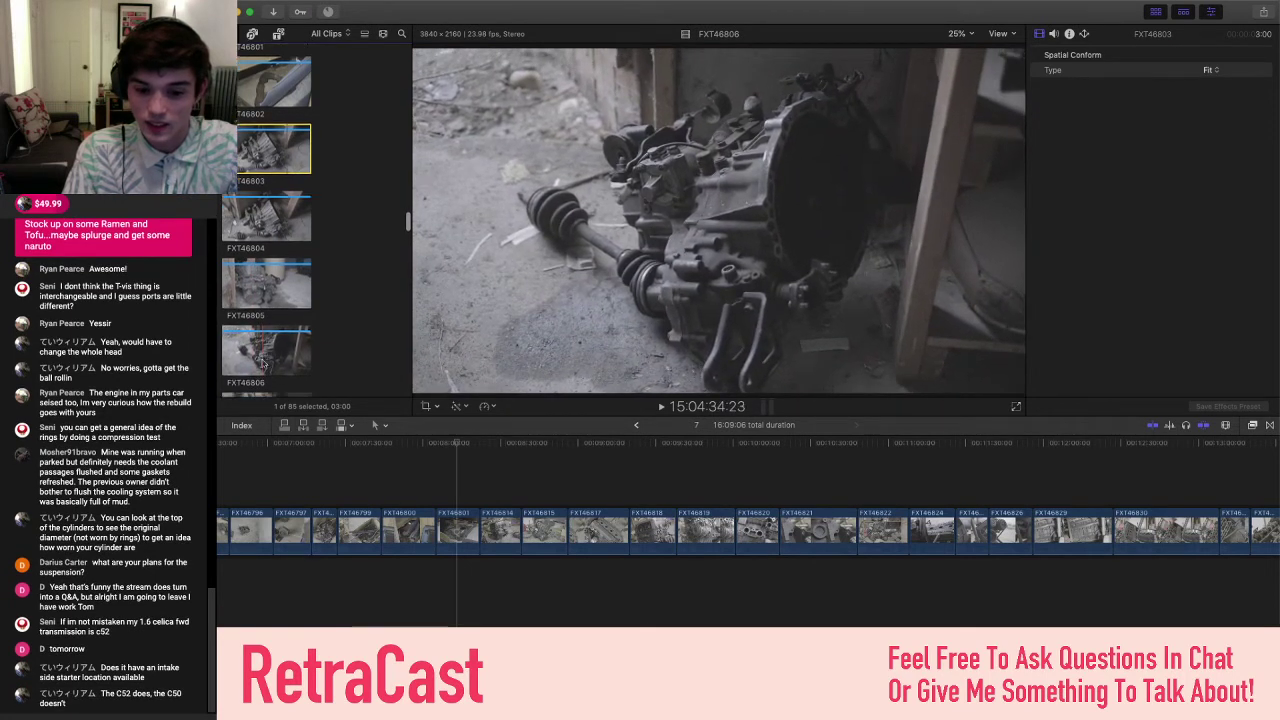
scroll(262, 364, down, 3)
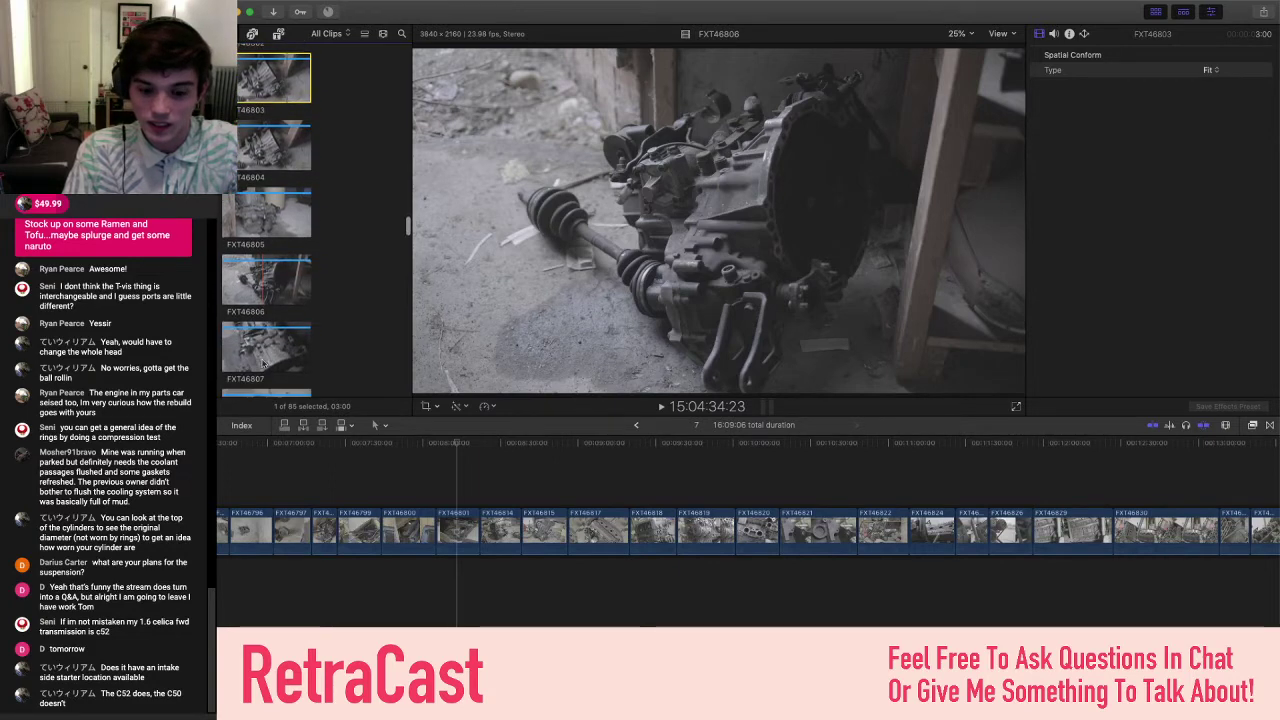
scroll(262, 364, down, 1)
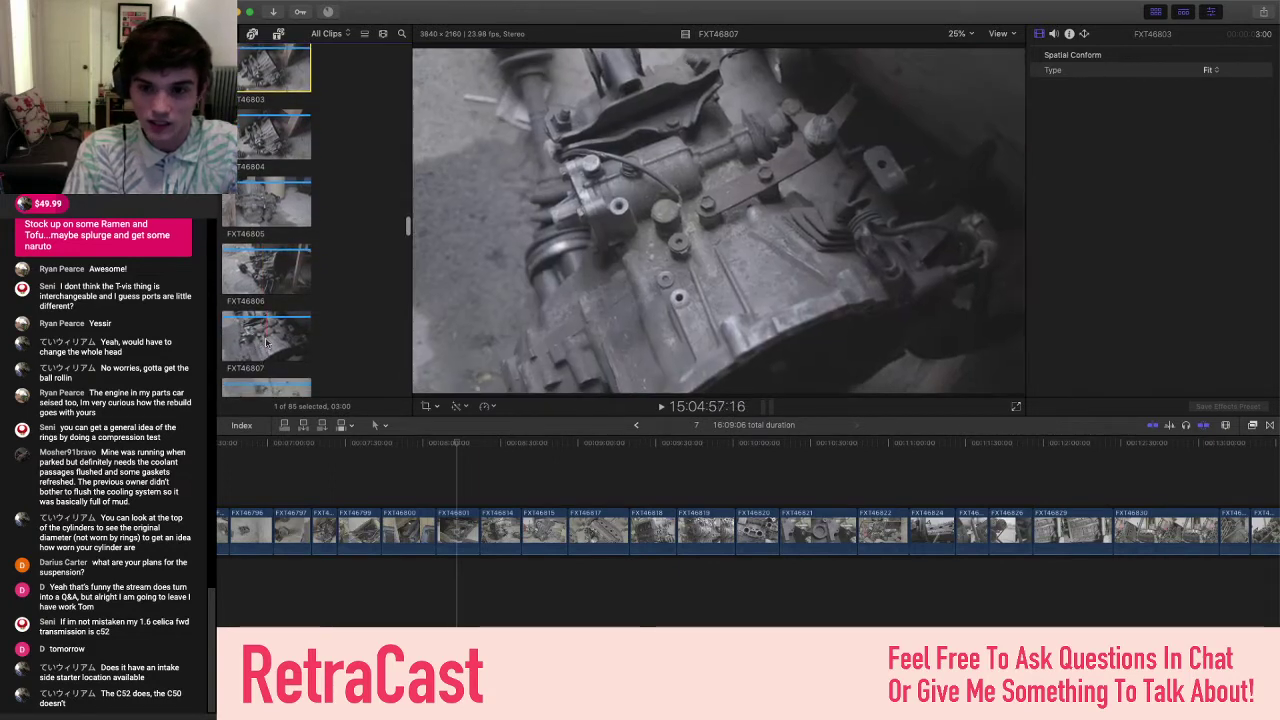
scroll(268, 342, down, 5)
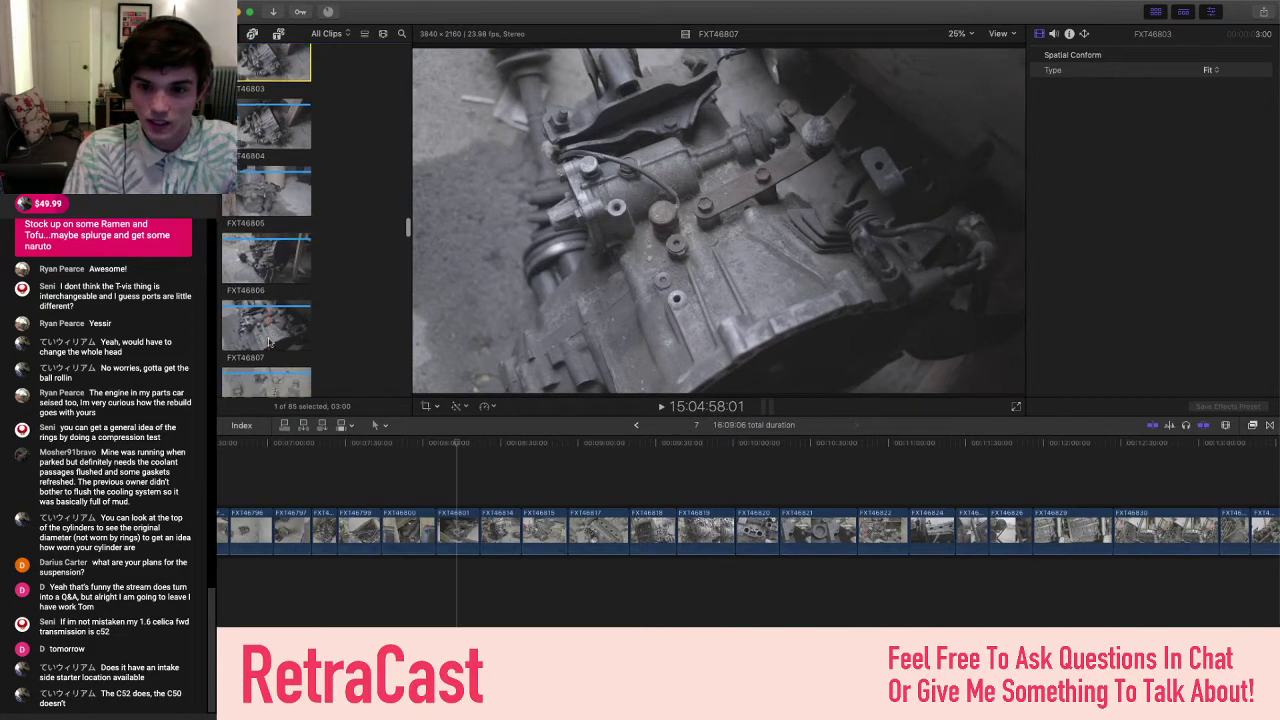
- Review the transmission source clips back to FXT46803, check timeline clip FXT46801, and preview FXT46804 through FXT46807 again
scroll(268, 322, up, 4)
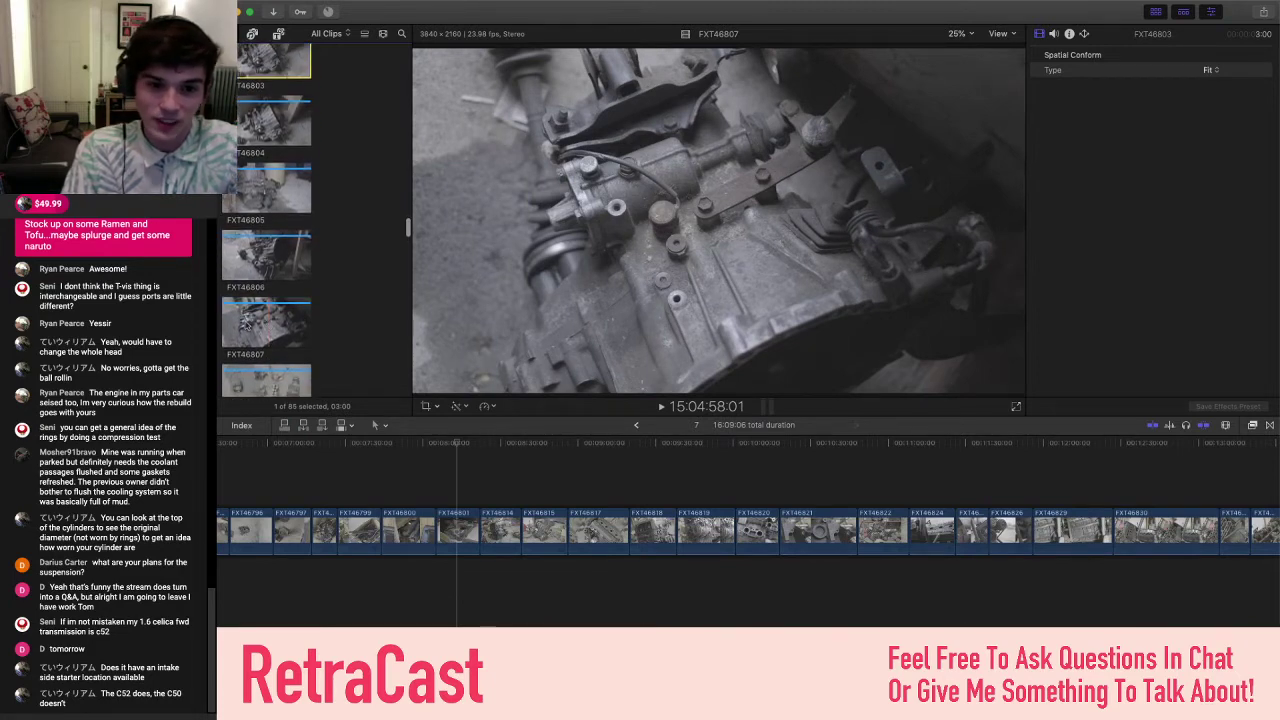
scroll(258, 320, up, 3)
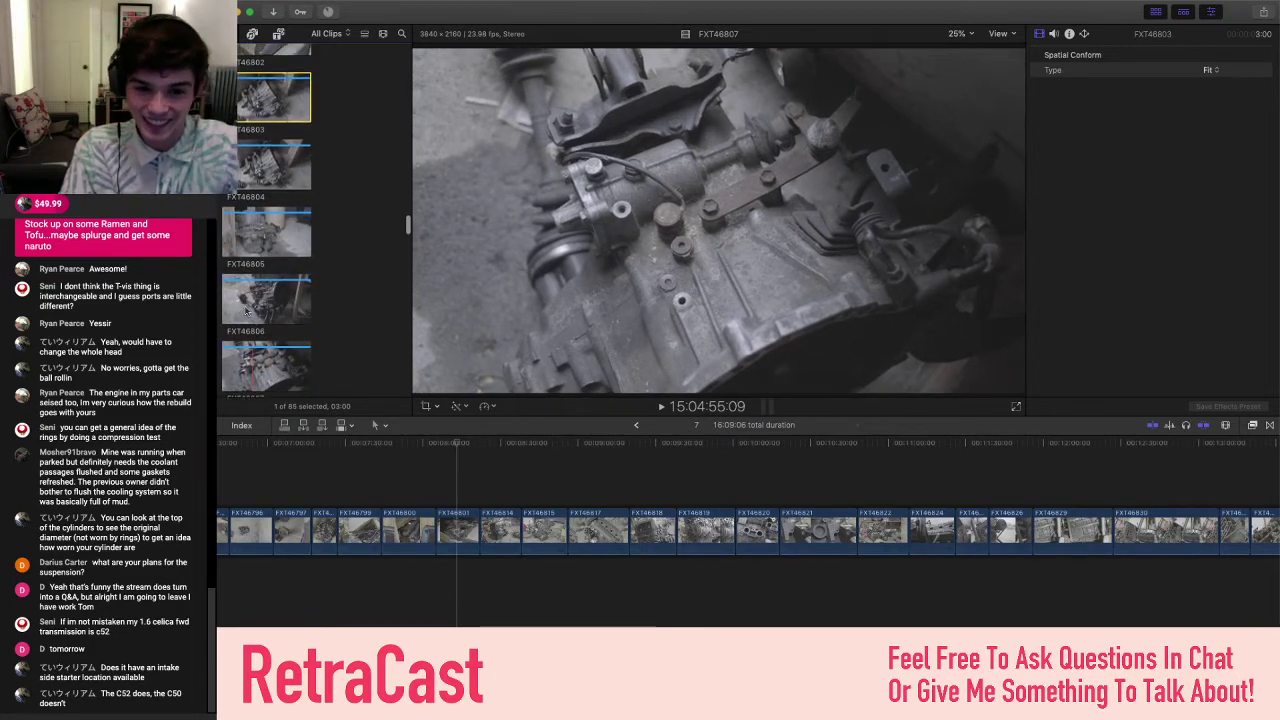
scroll(260, 310, up, 1)
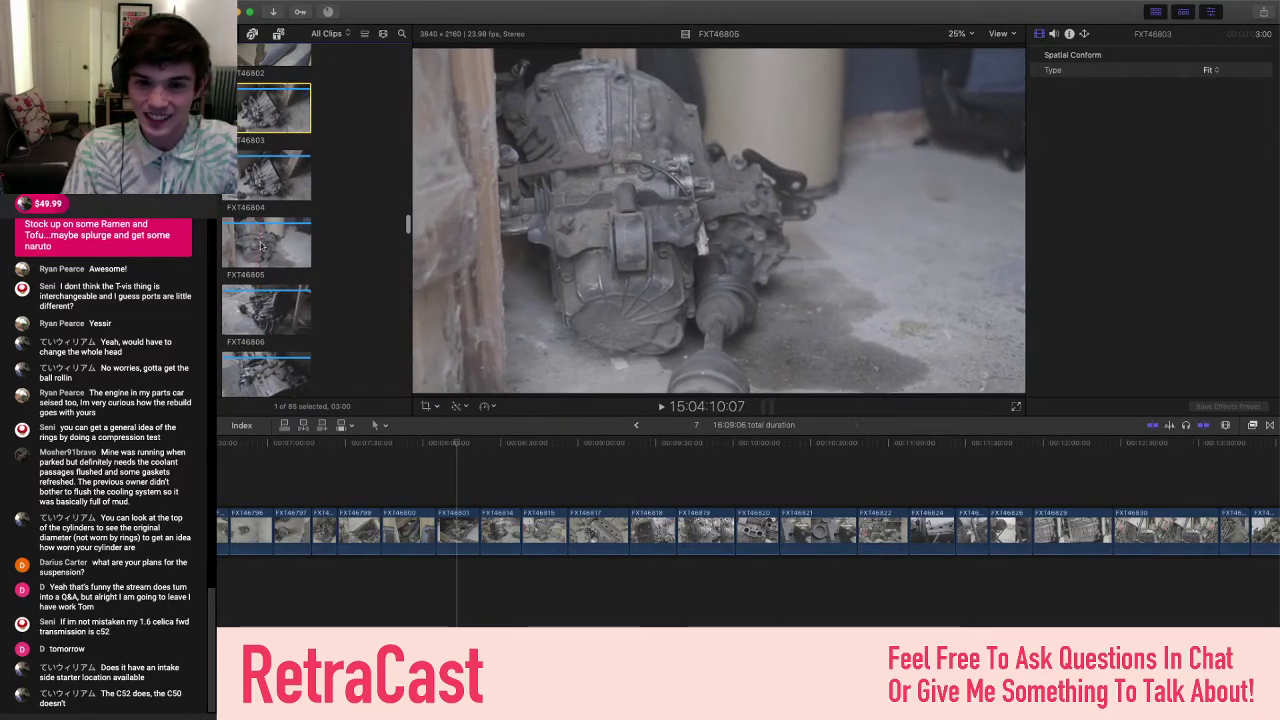
scroll(258, 245, up, 2)
scroll(262, 244, up, 3)
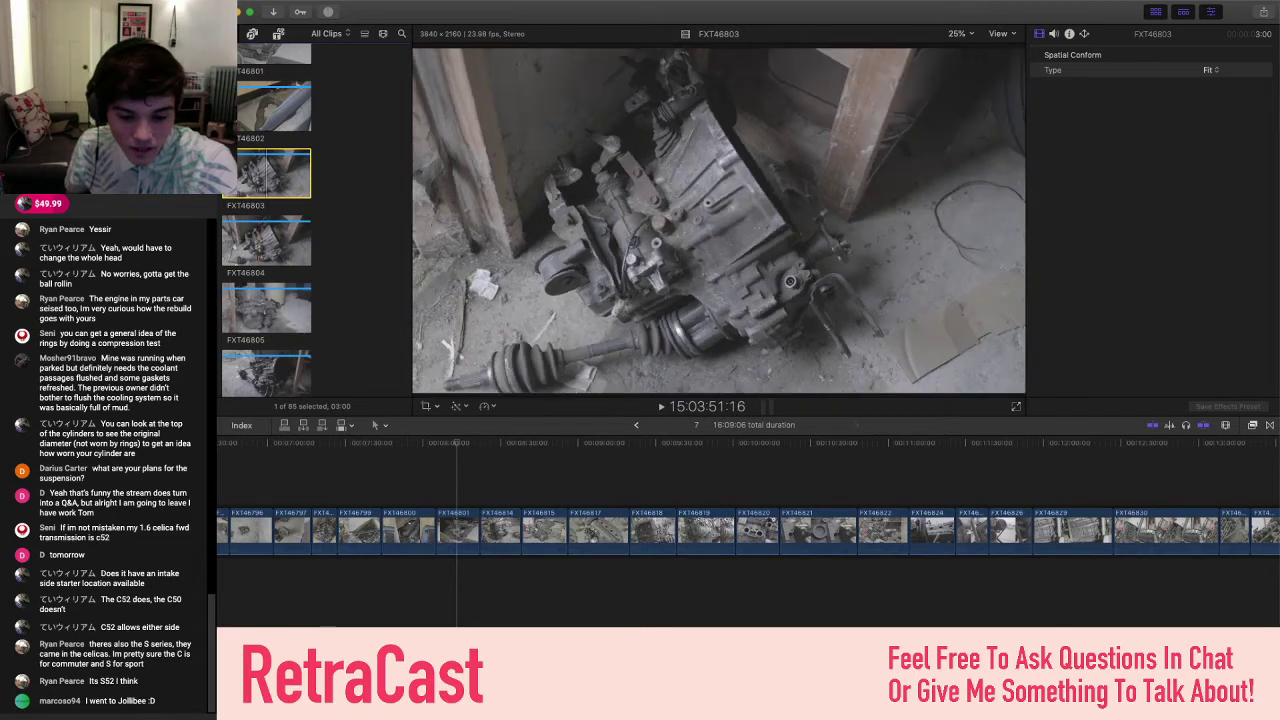
click(462, 587)
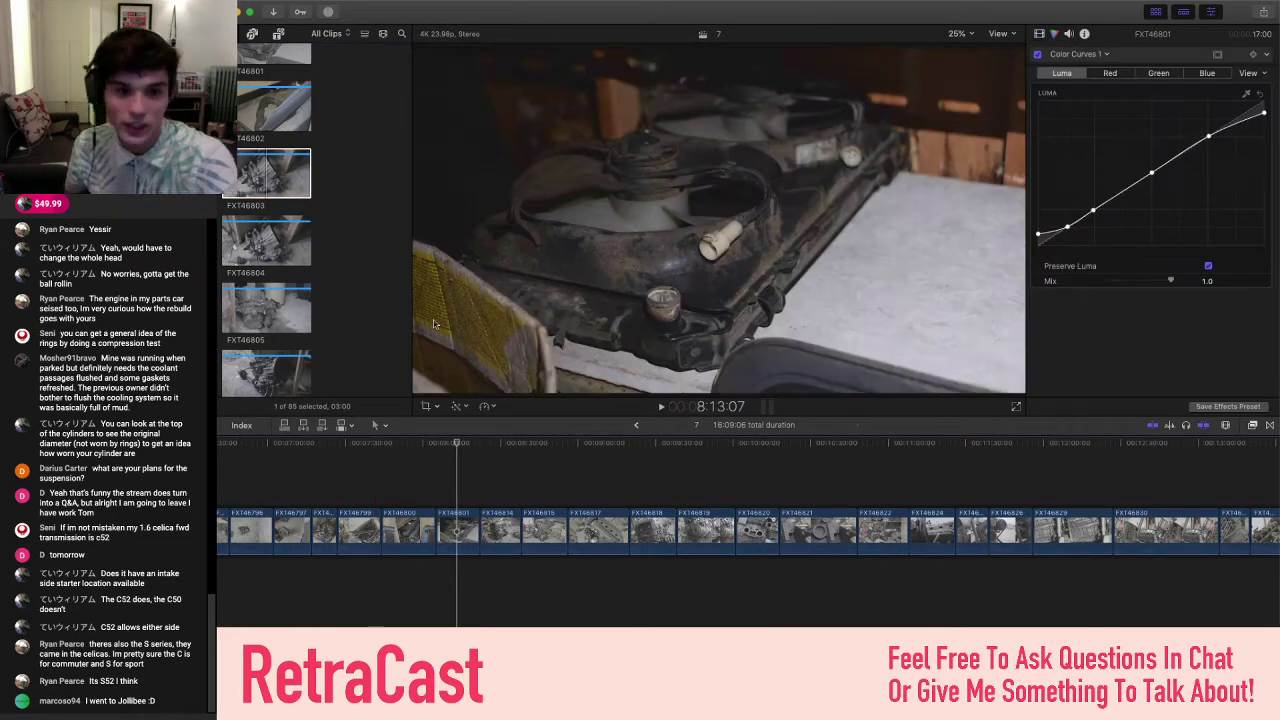
click(235, 254)
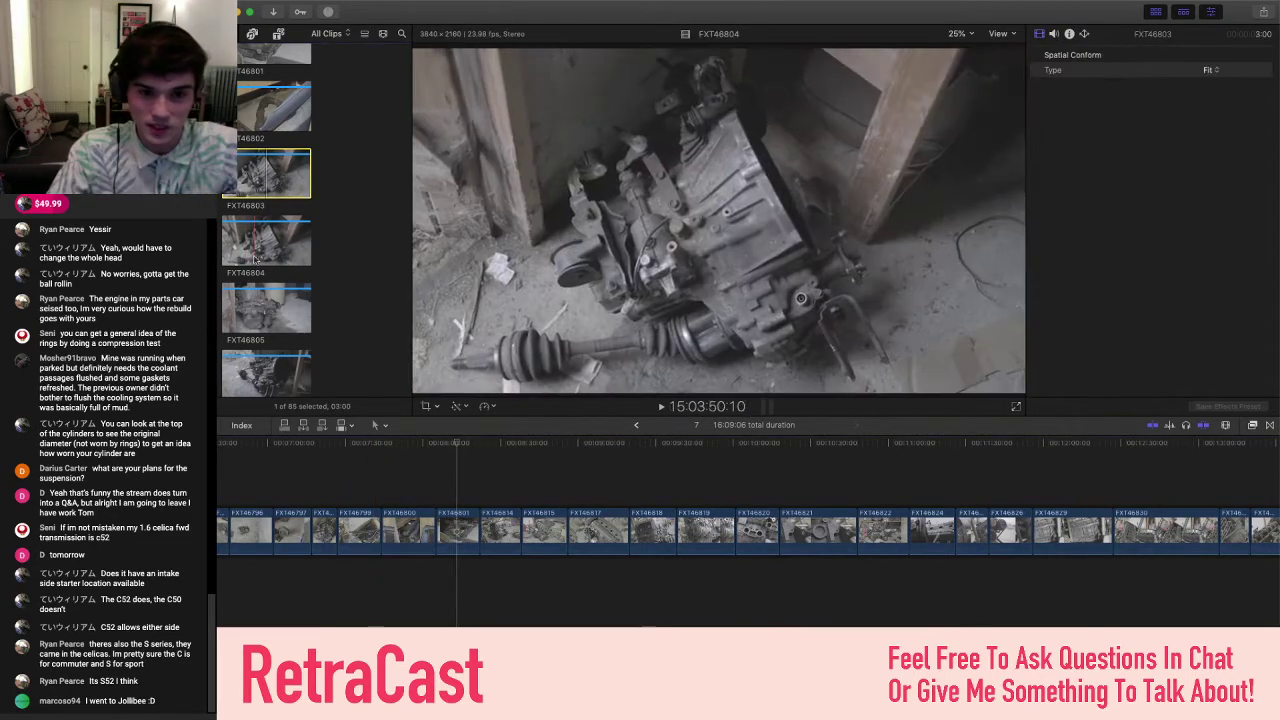
scroll(250, 258, down, 3)
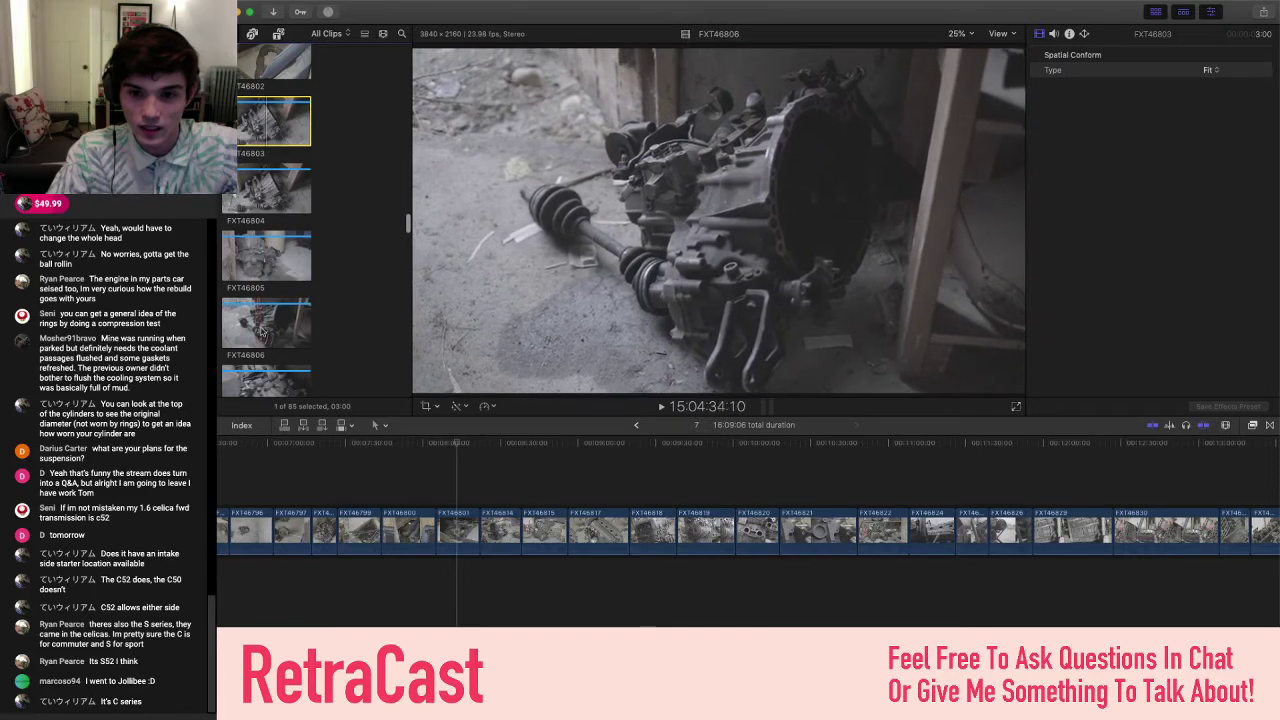
scroll(262, 332, down, 2)
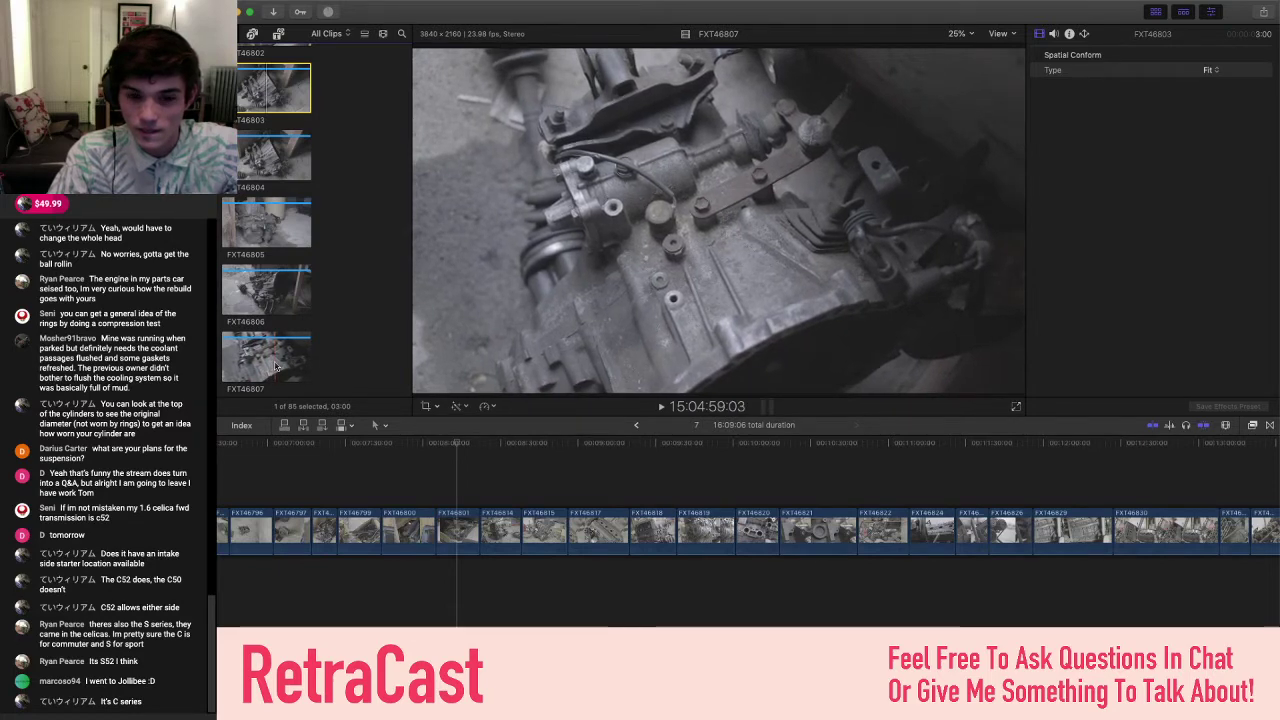
- Widen the clip browser to two columns of thumbnails and look through the whole list of source clips
scroll(276, 367, down, 4)
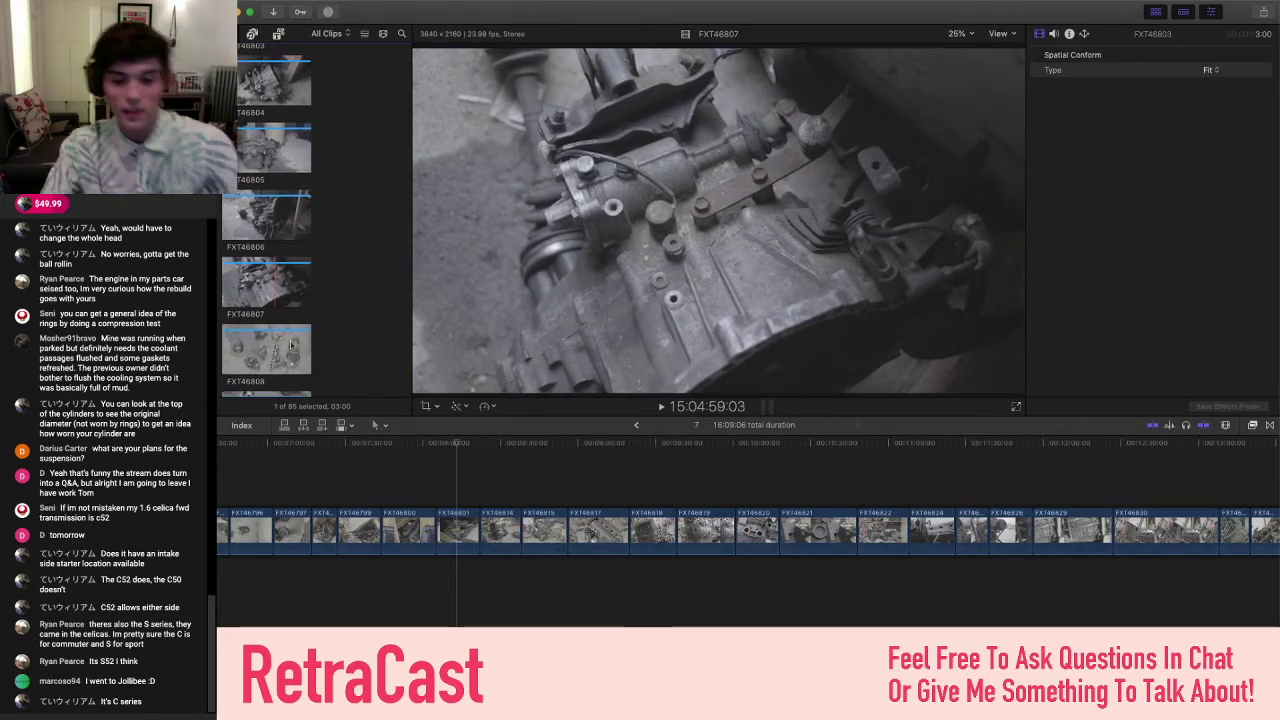
scroll(290, 345, up, 4)
scroll(290, 345, up, 10)
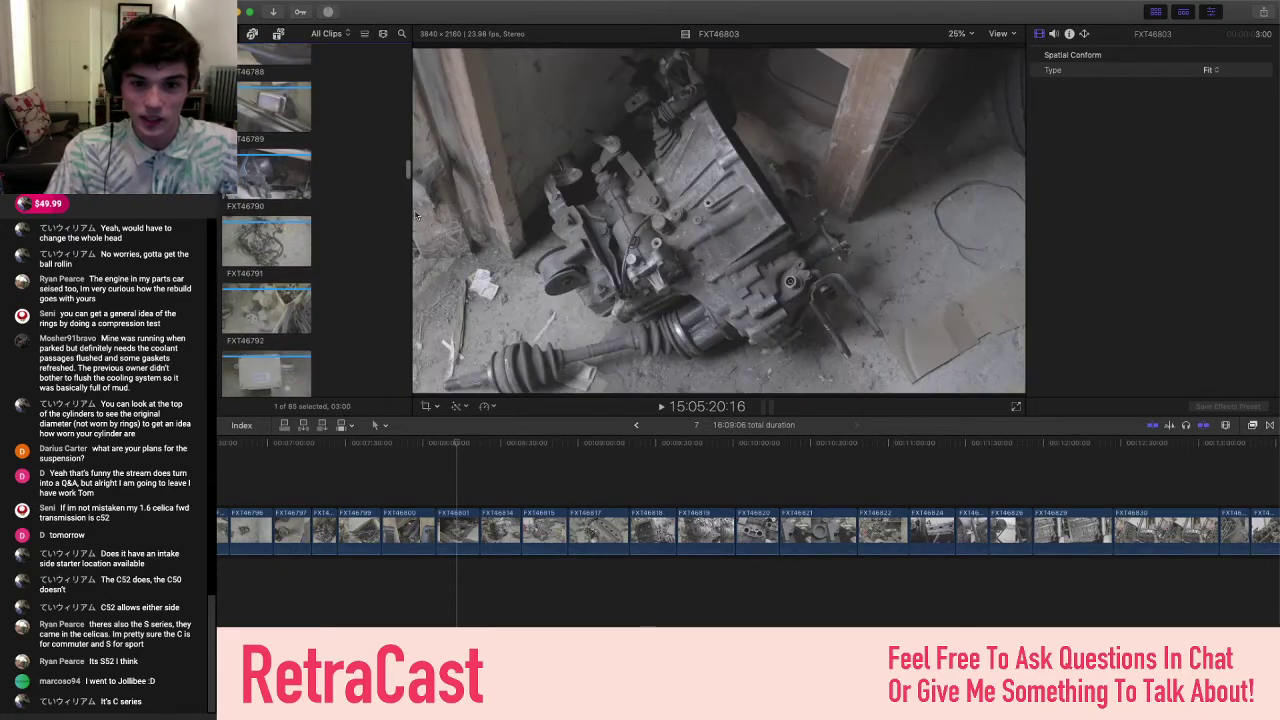
drag(413, 214, 452, 212)
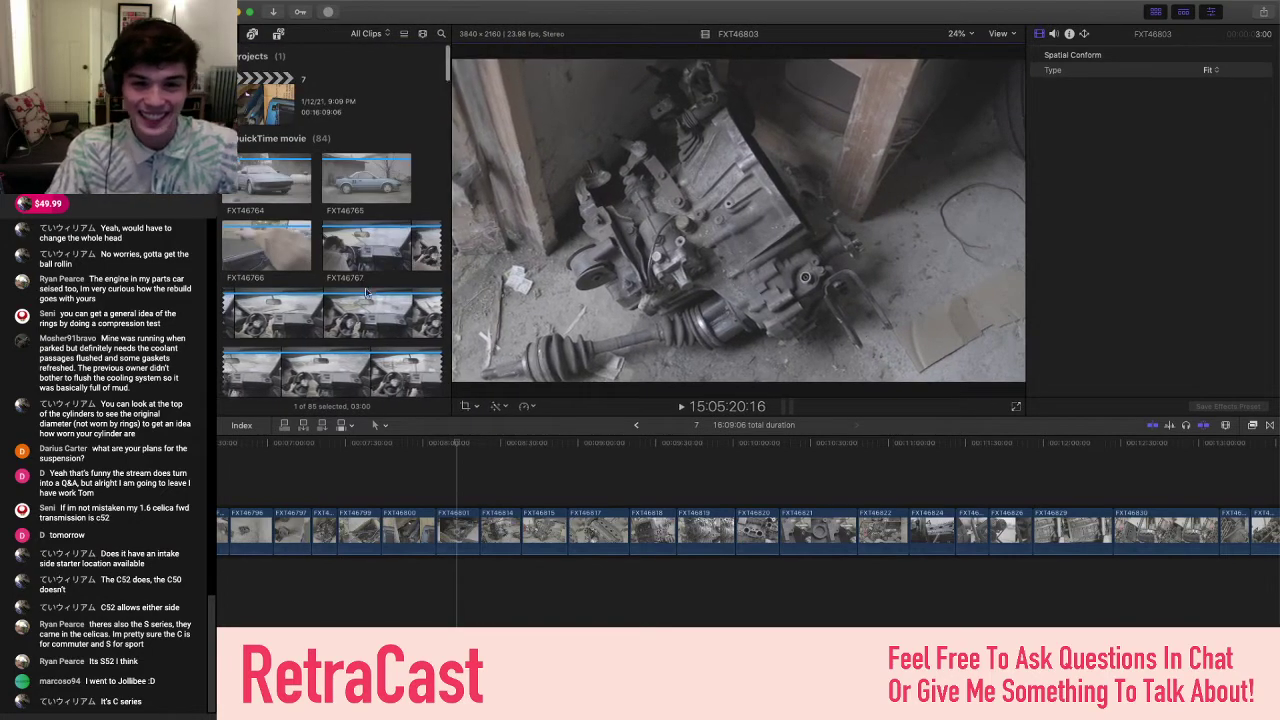
scroll(366, 292, down, 20)
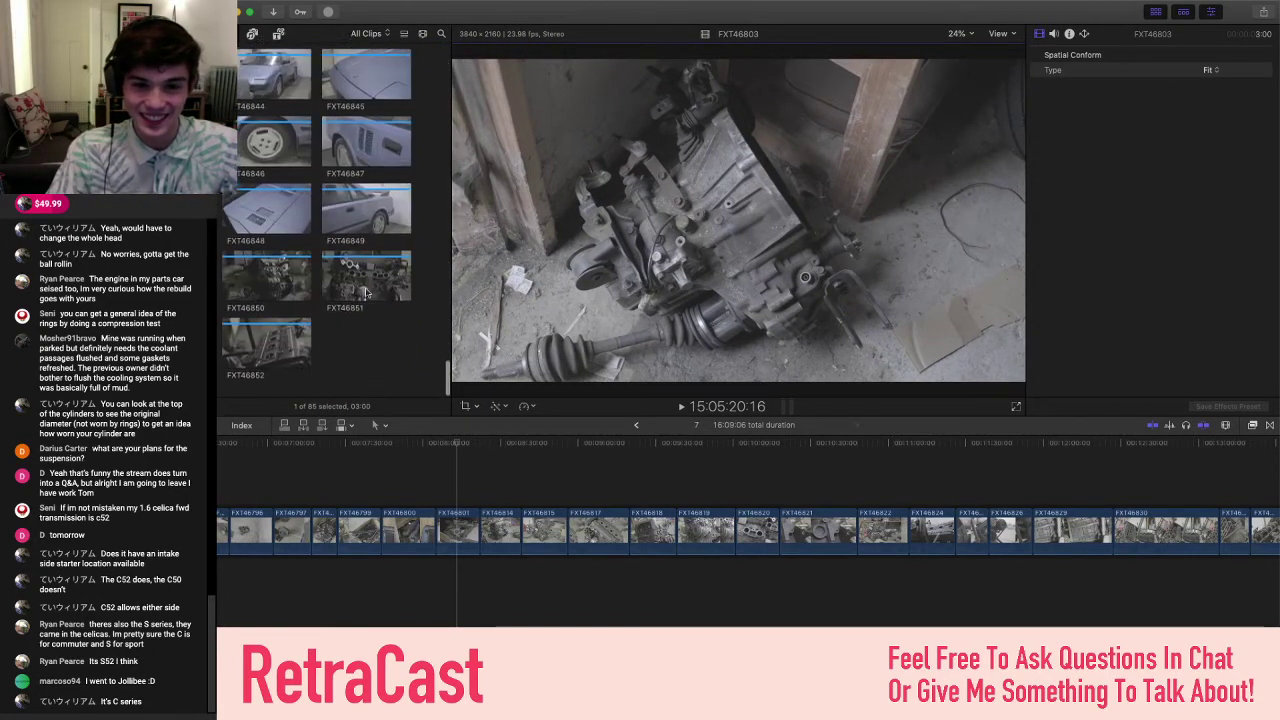
scroll(366, 292, up, 20)
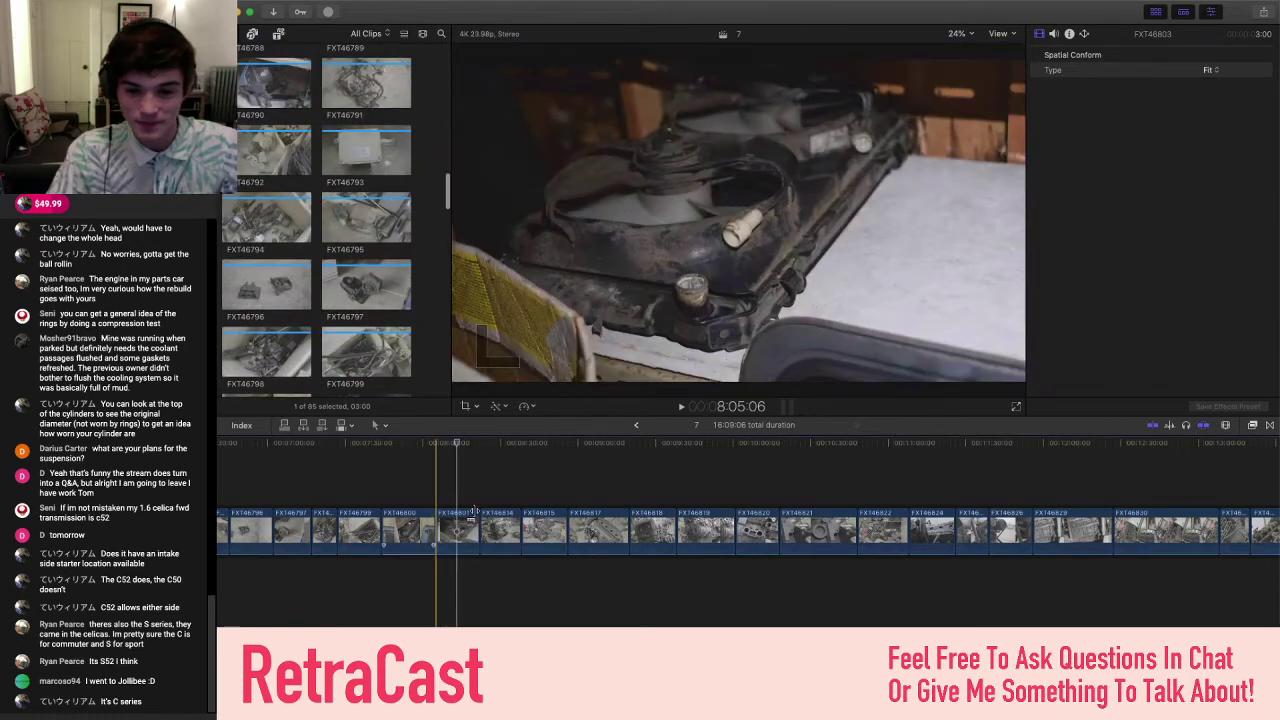
- Select timeline clip FXT46801 and review the source clips around it, from FXT46768 through FXT46809, to find the one that follows
click(460, 515)
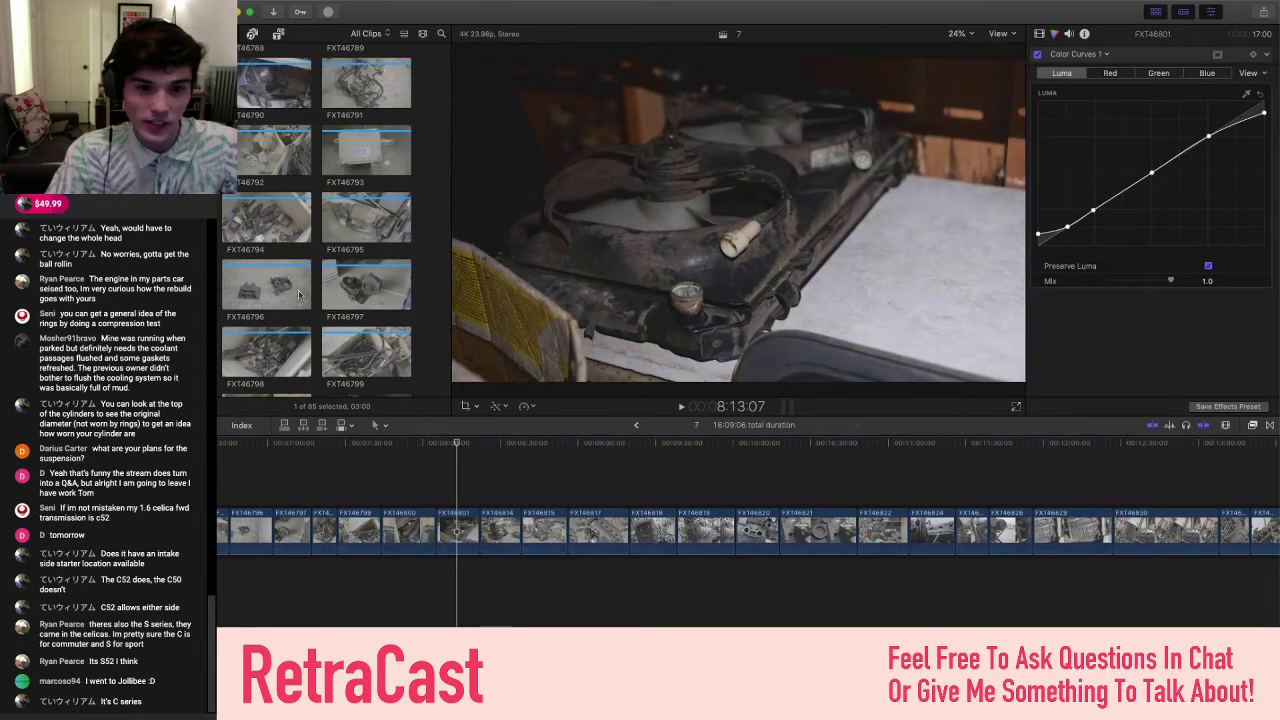
scroll(298, 294, up, 5)
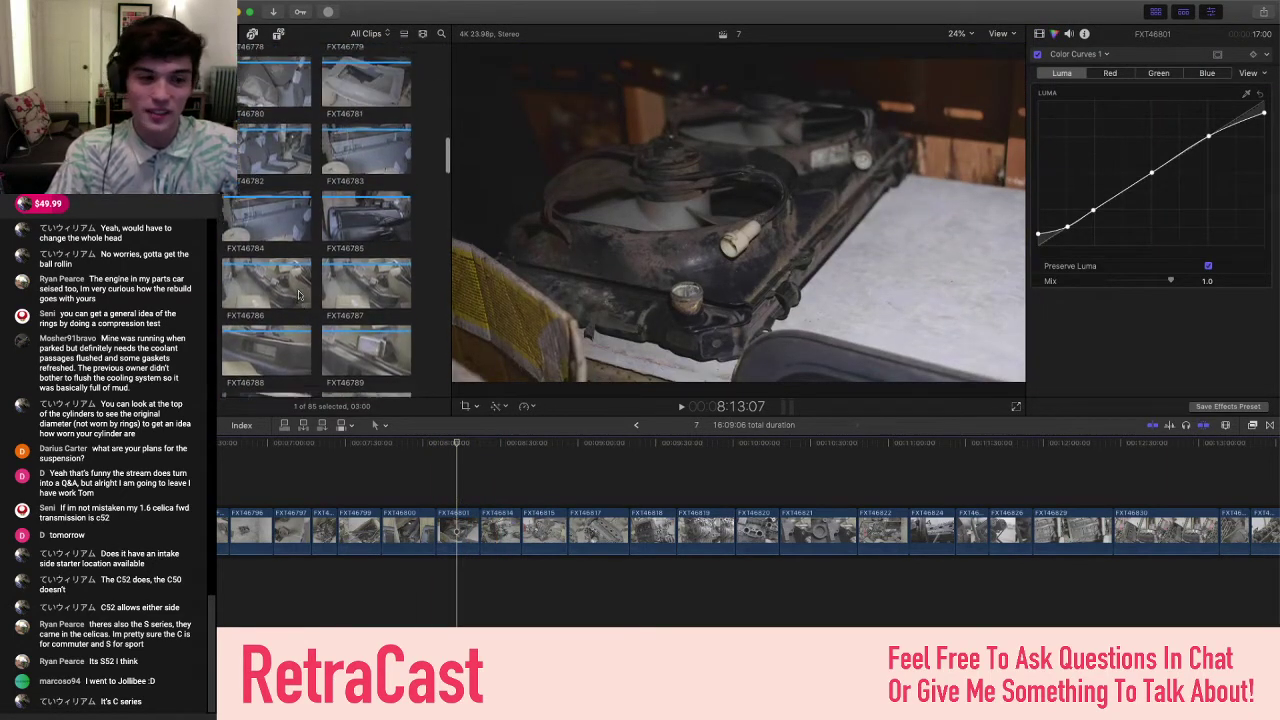
scroll(298, 294, up, 5)
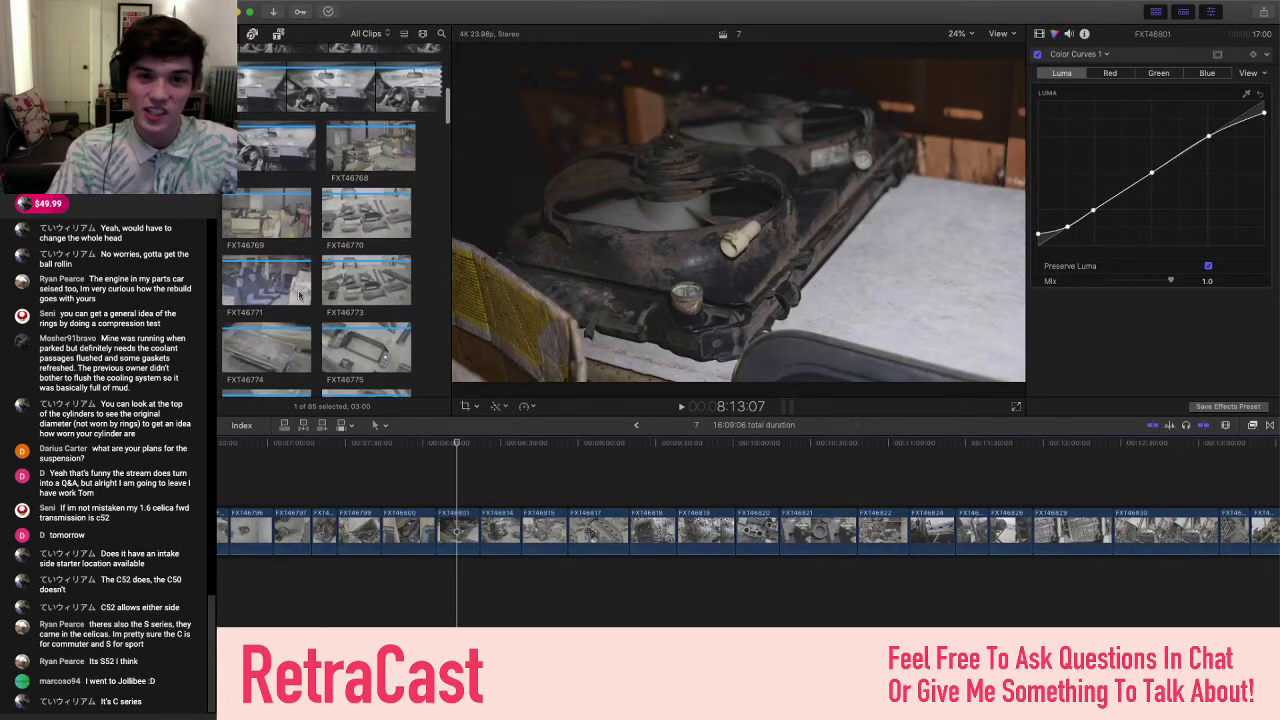
scroll(298, 294, down, 10)
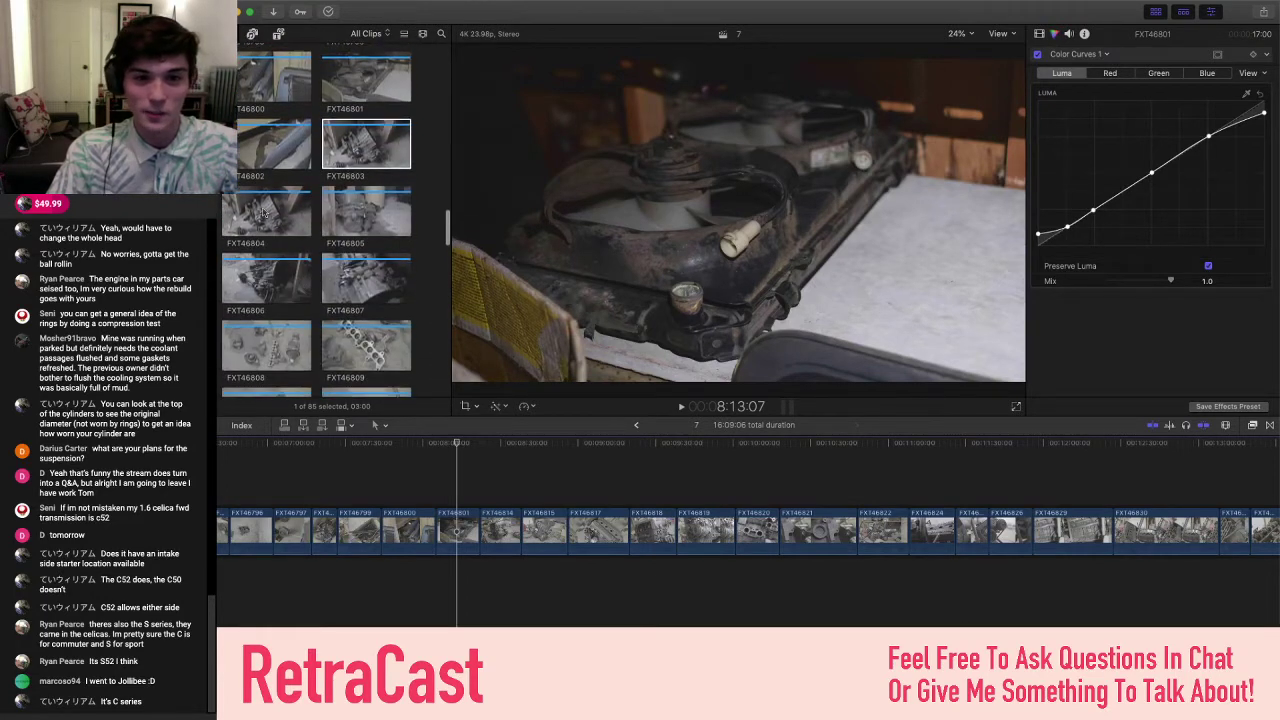
key(super+1)
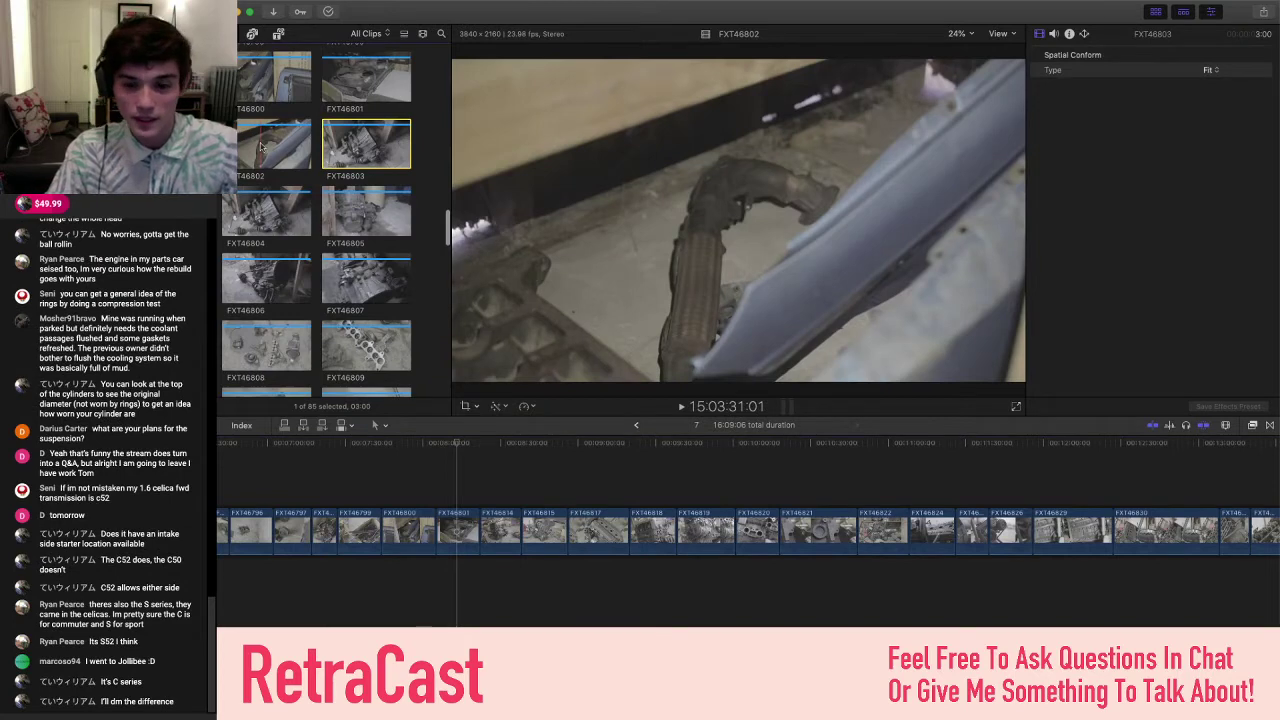
key(super+2)
scroll(257, 215, up, 2)
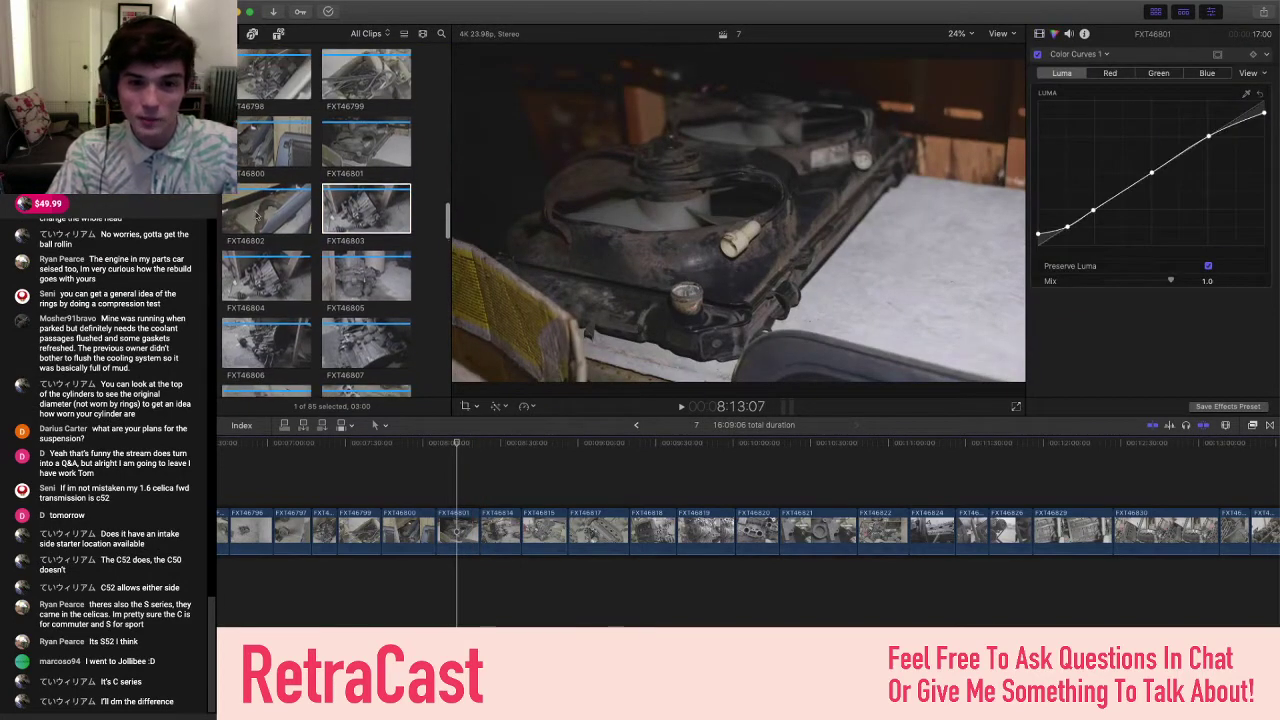
- Insert source clip FXT46802 after FXT46801 in the timeline and paste the copied Custom LUT, Color Wheels, Color Curves and volume attributes onto it
key(super+1)
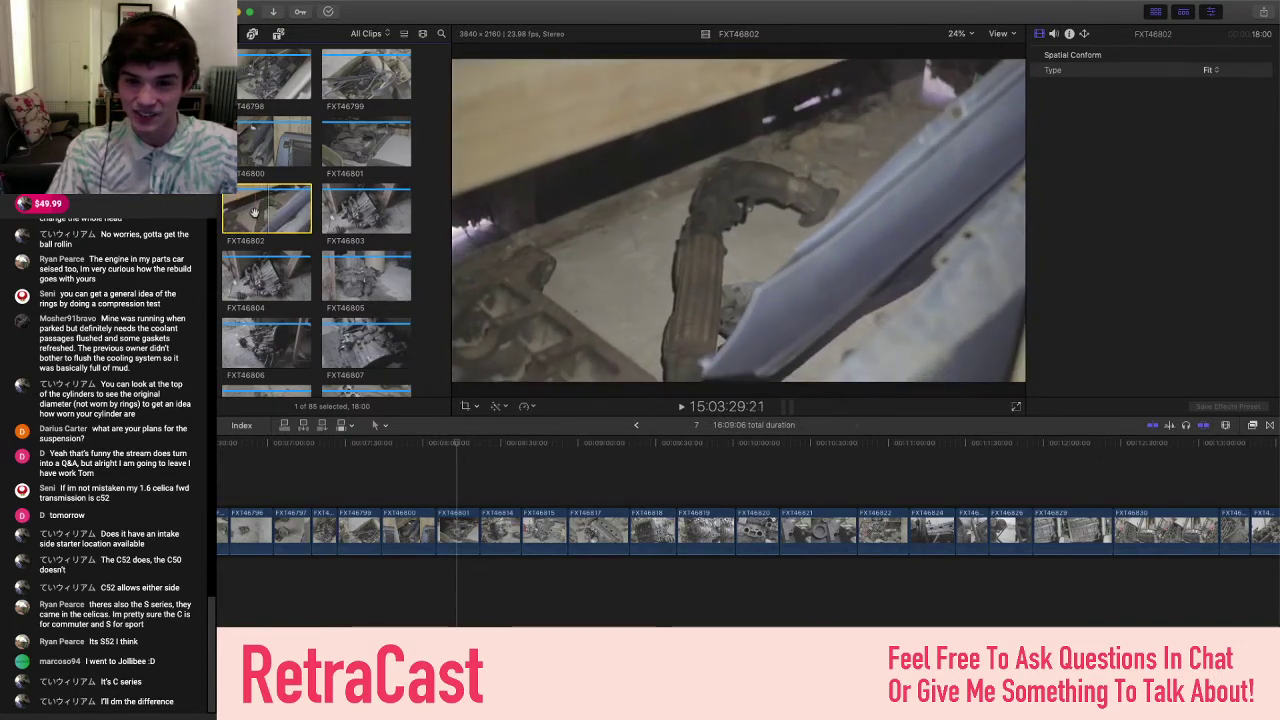
drag(266, 210, 474, 526)
key(super+6)
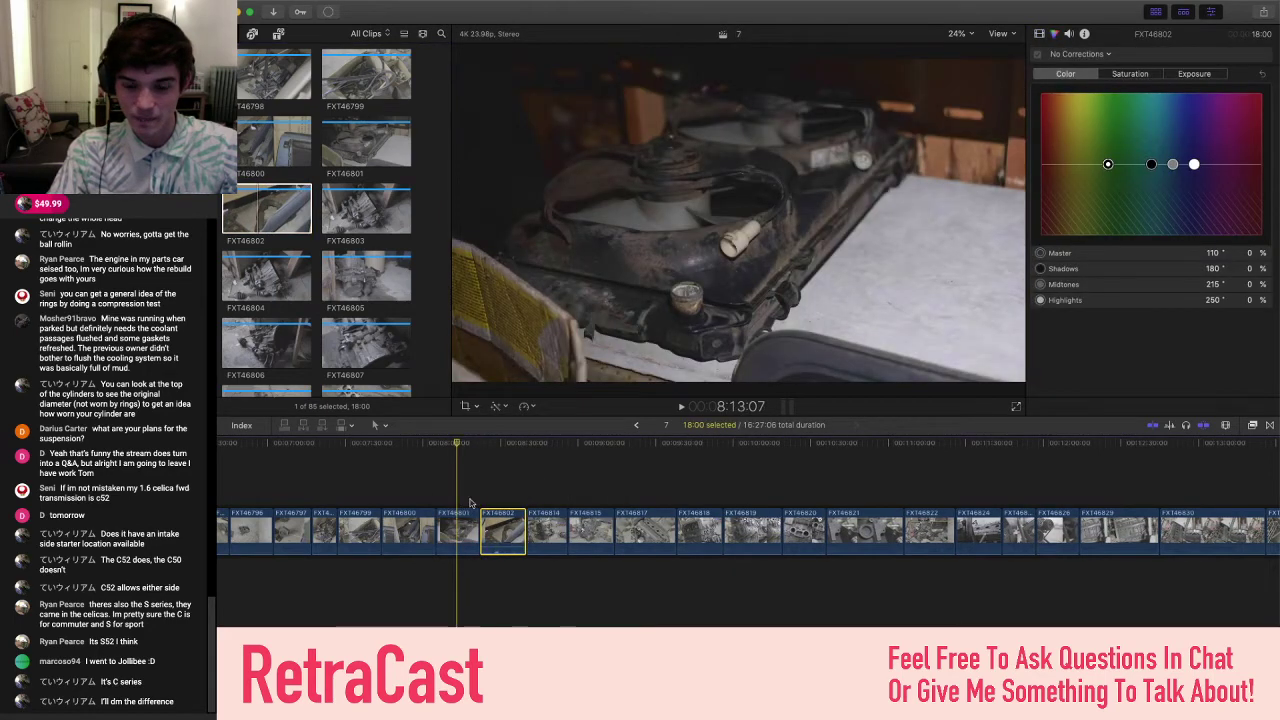
key(super+shift+v)
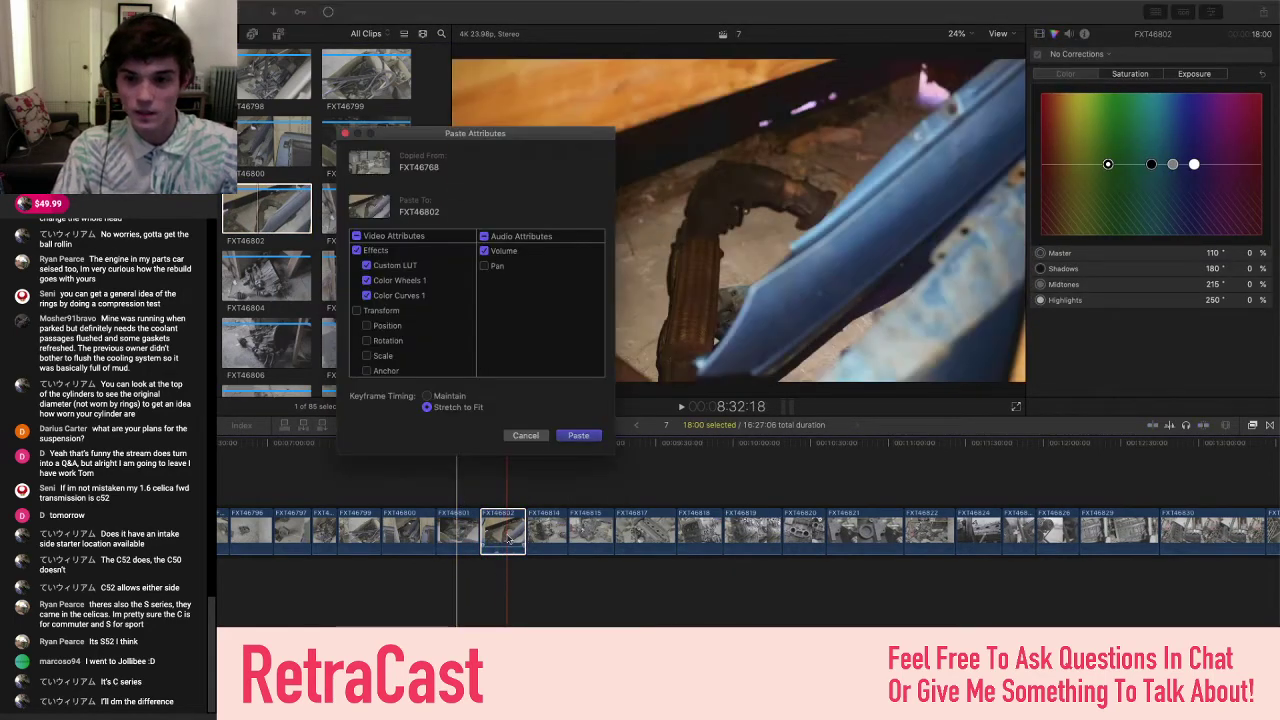
key(Return)
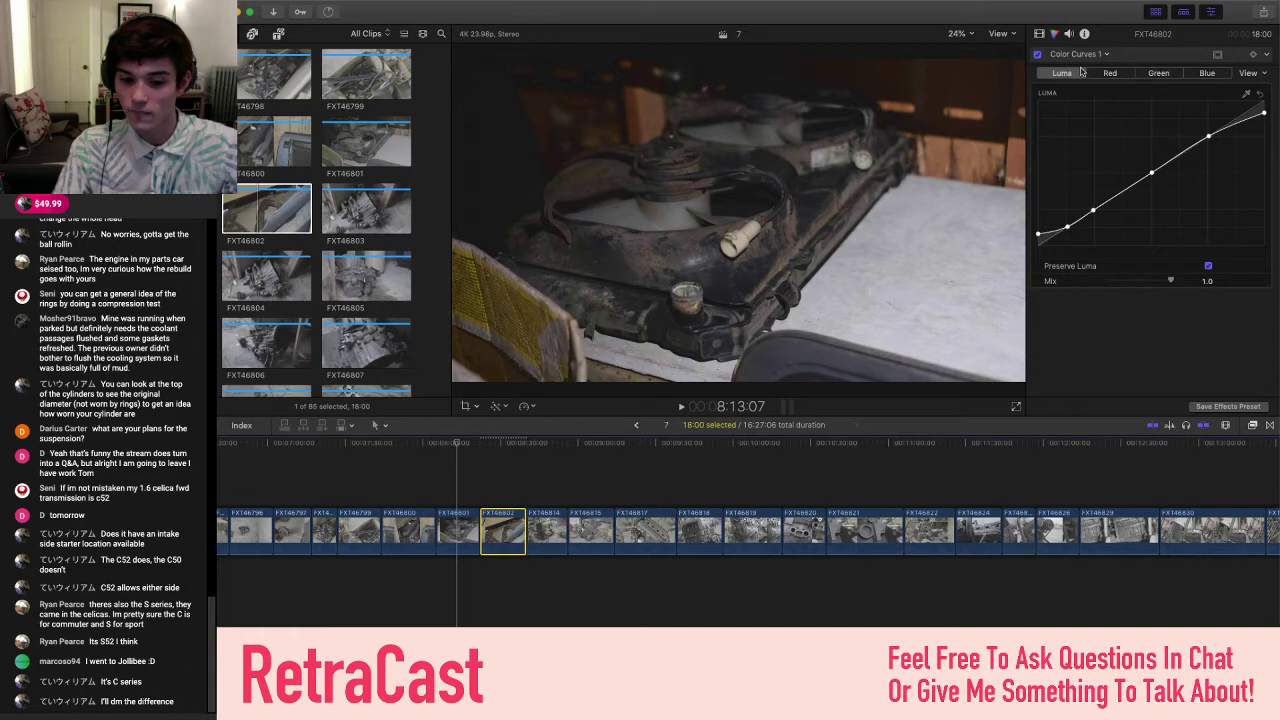
- In the Color Wheels of timeline clip FXT46802, adjust the master saturation and set the temperature to 3687 and the tint to 4.0
click(1078, 54)
click(1088, 77)
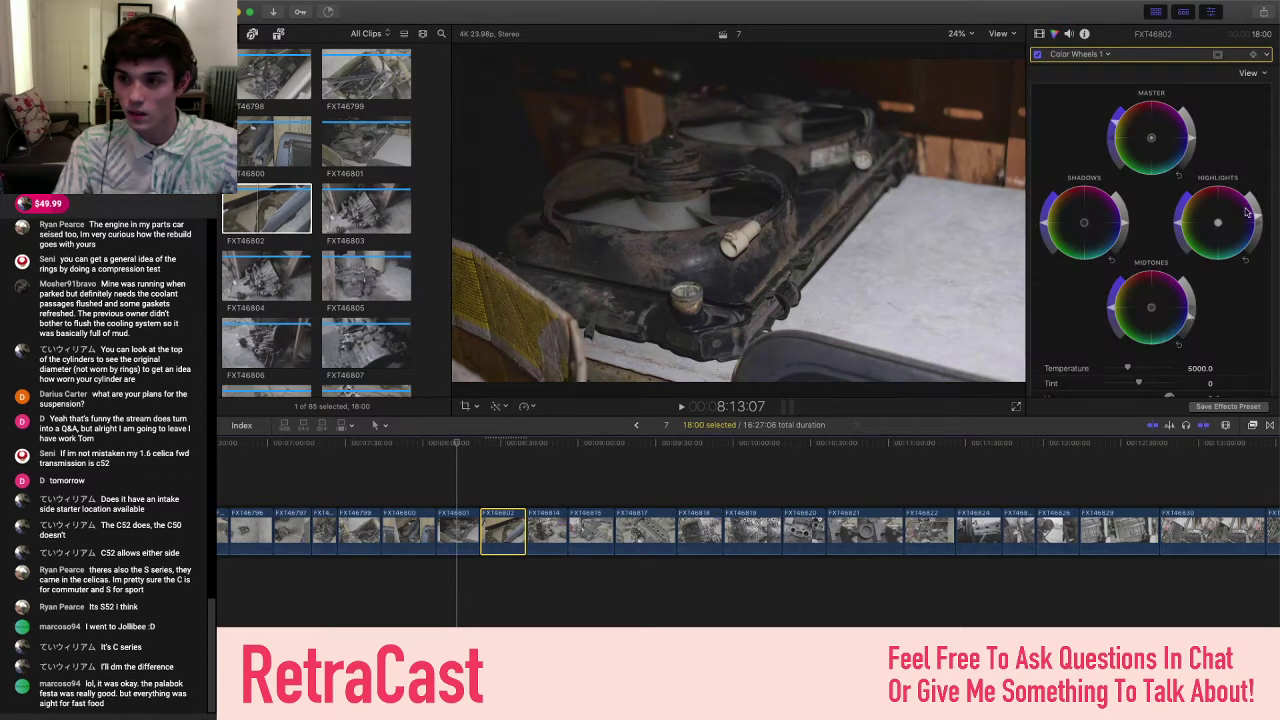
click(519, 549)
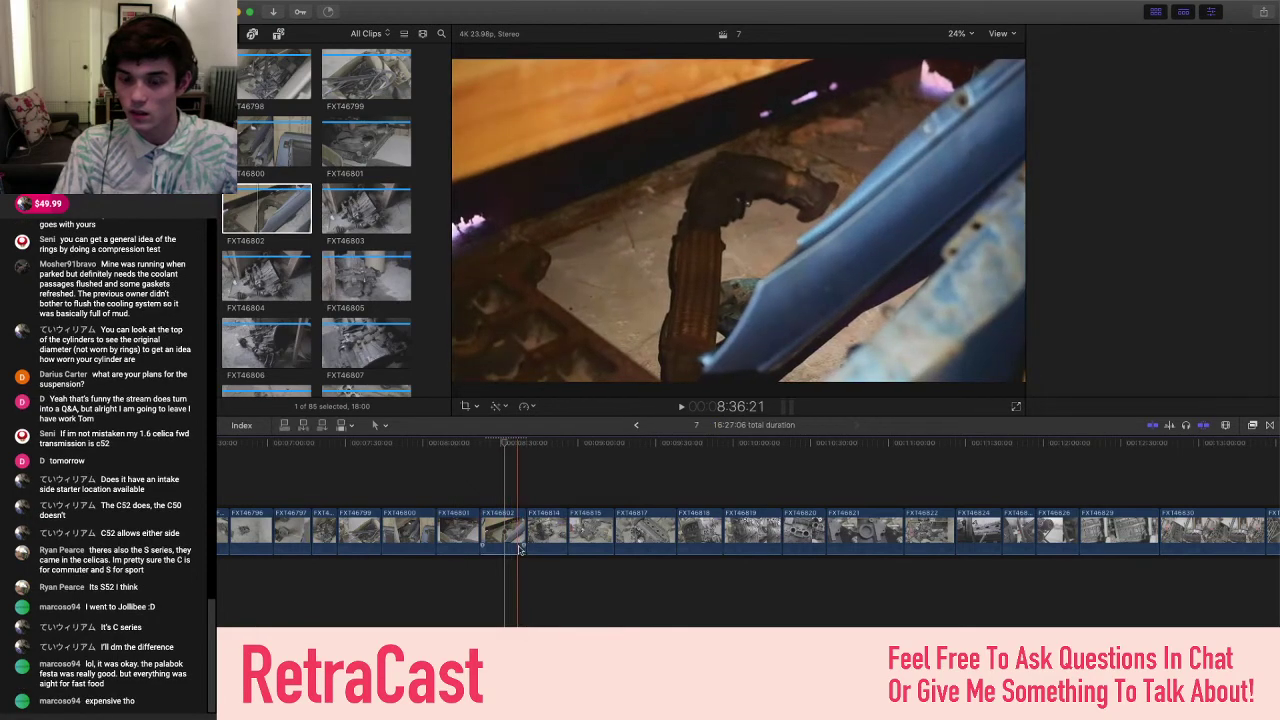
click(519, 549)
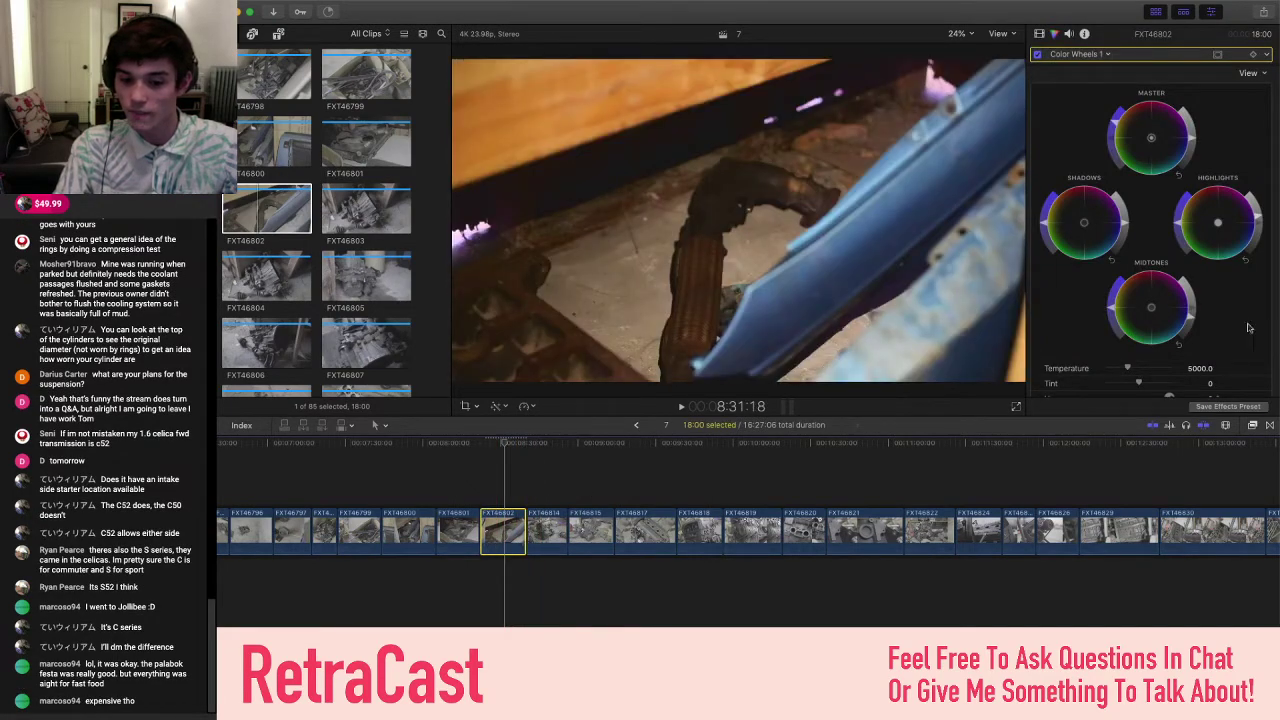
click(1113, 137)
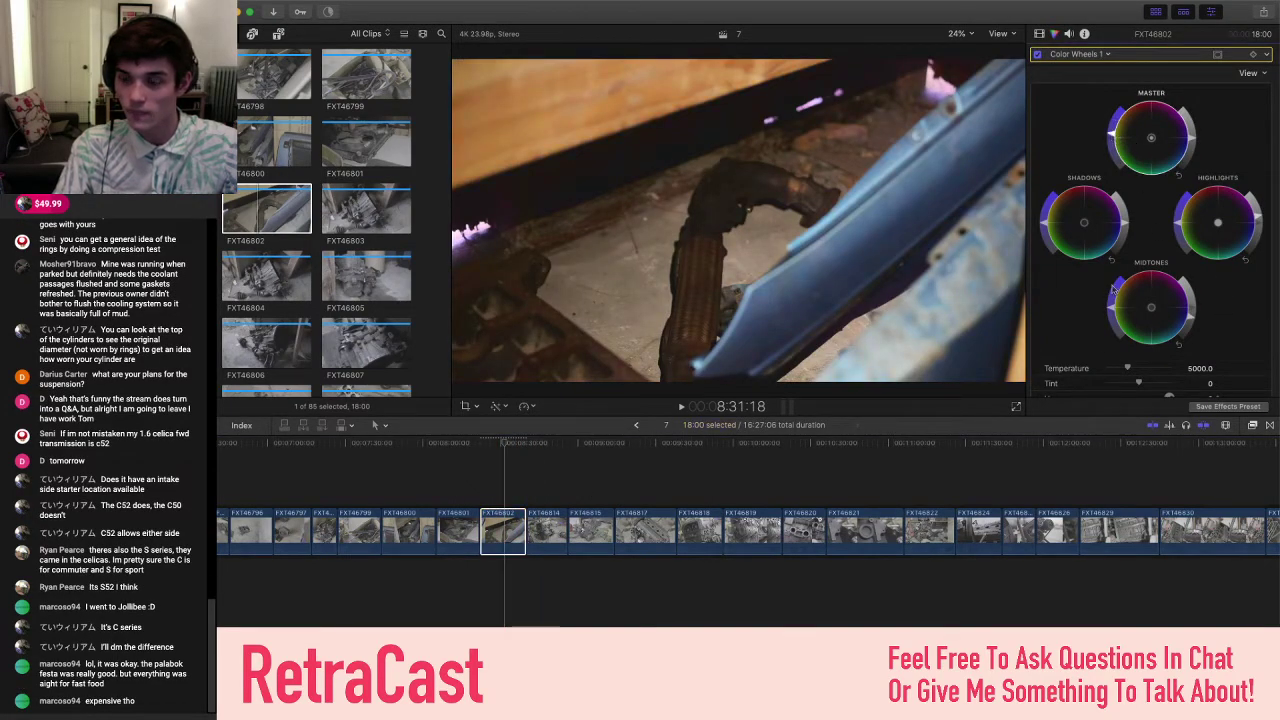
drag(1117, 369, 1121, 369)
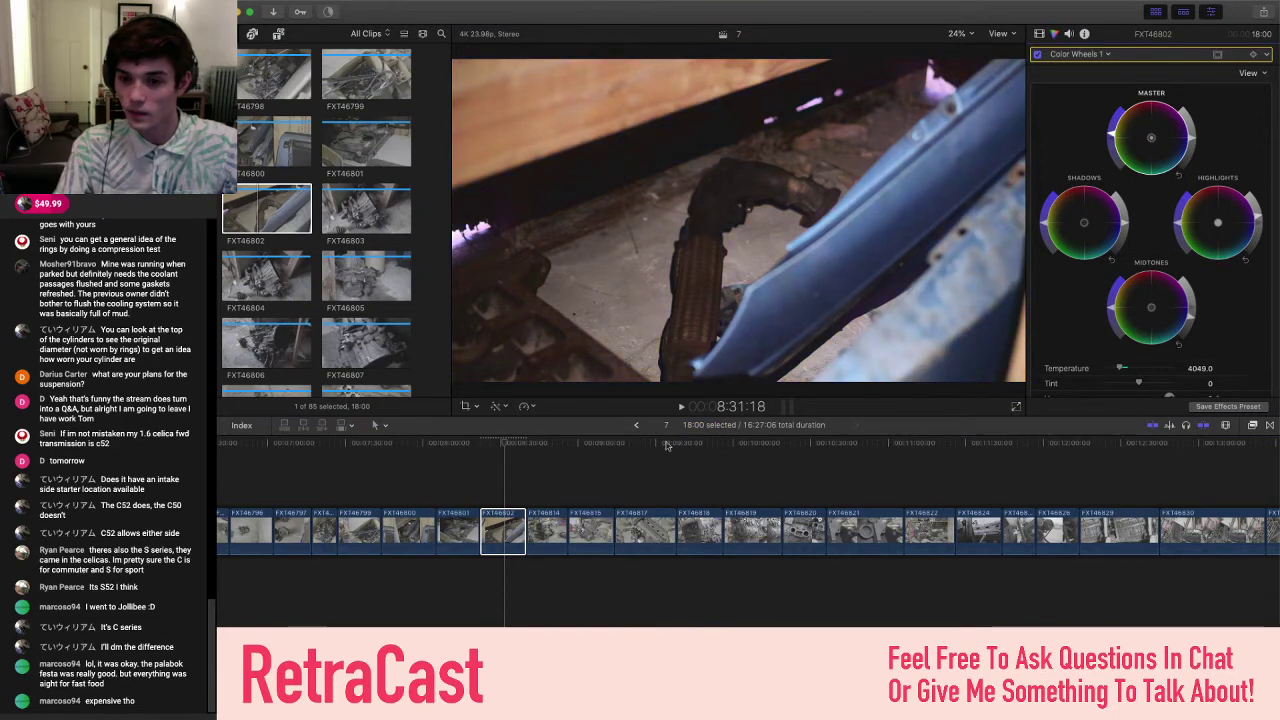
click(503, 530)
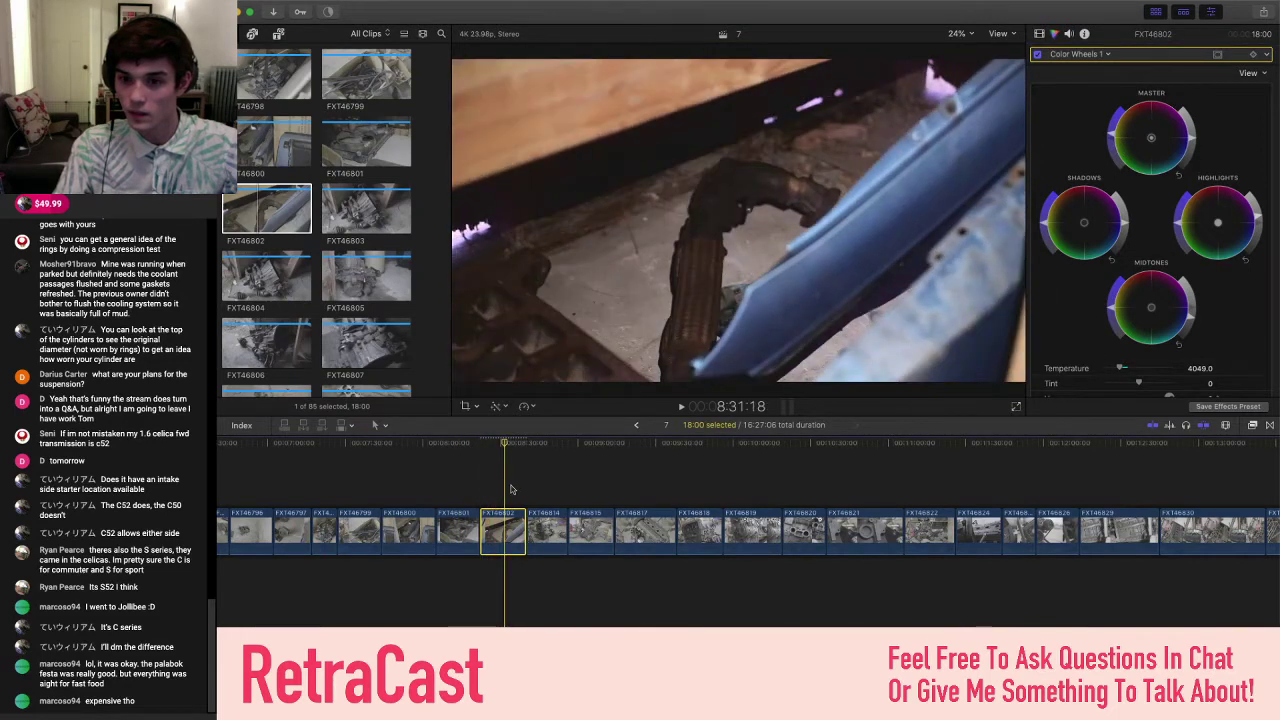
click(519, 485)
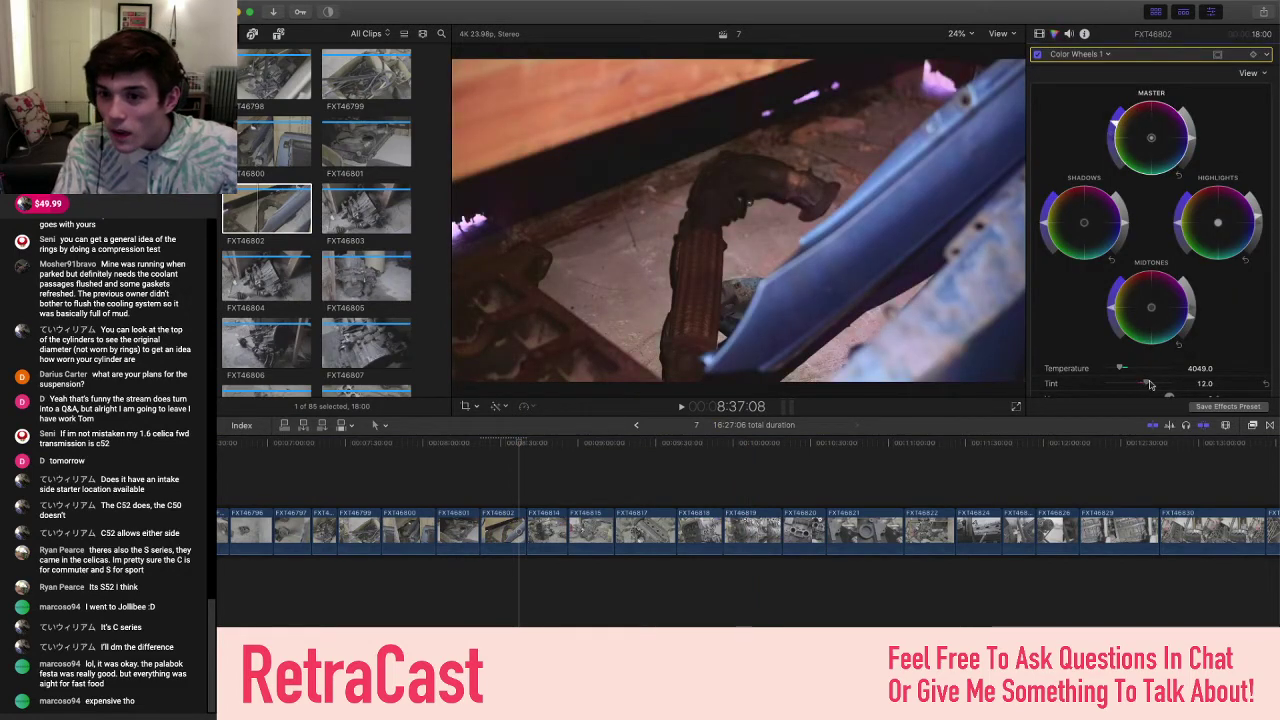
drag(1145, 385, 1131, 385)
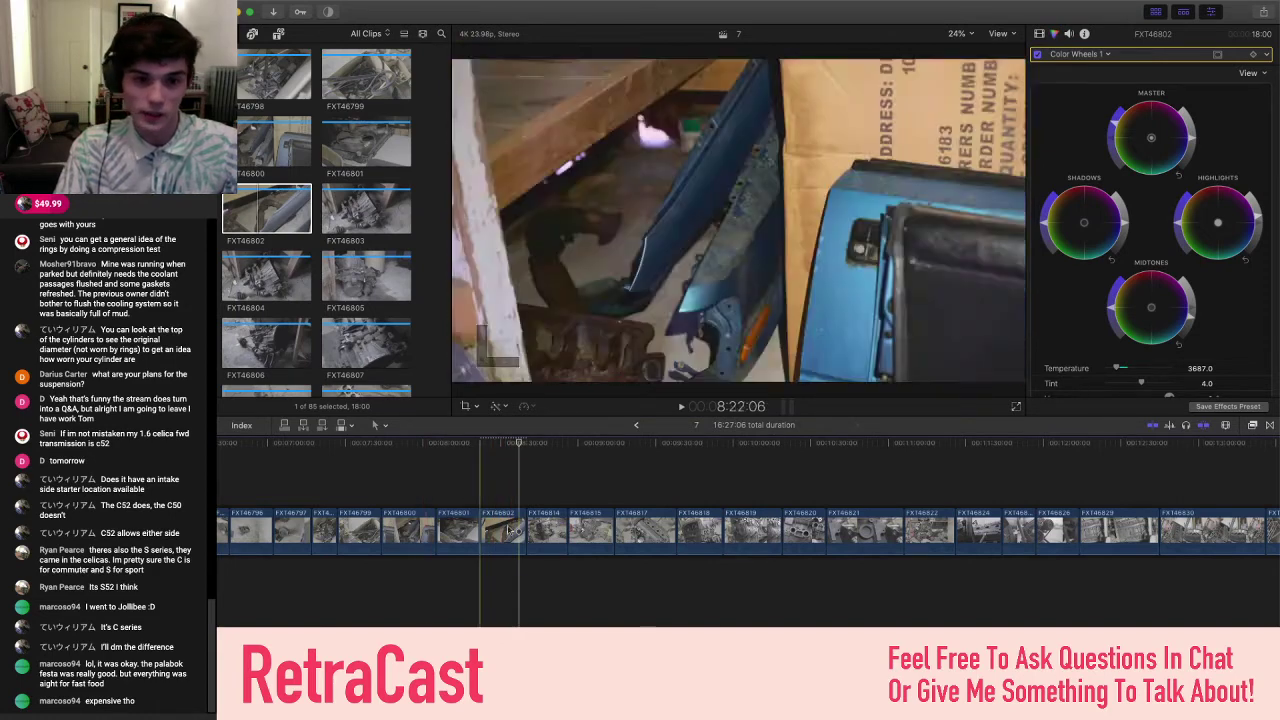
- Preview the source clips following FXT46802 and select the short transmission clip FXT46803
scroll(430, 470, right, 2)
click(267, 208)
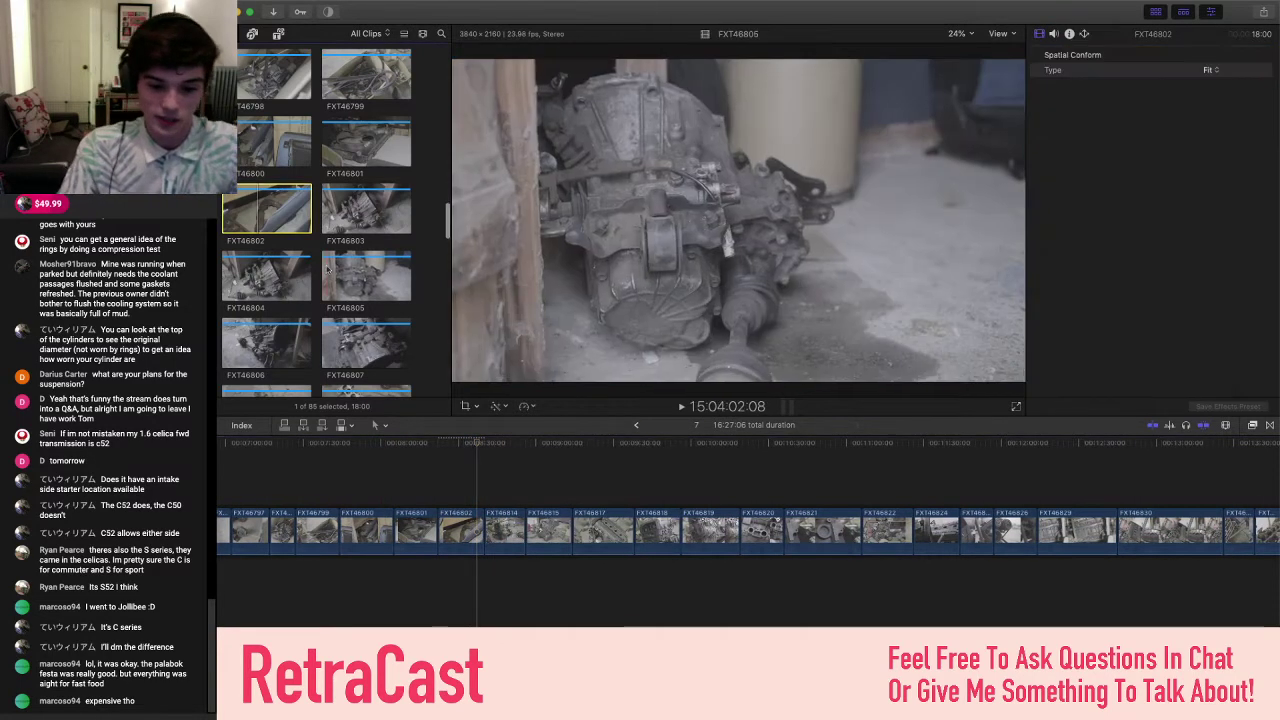
scroll(300, 250, down, 2)
click(427, 461)
scroll(430, 470, right, 2)
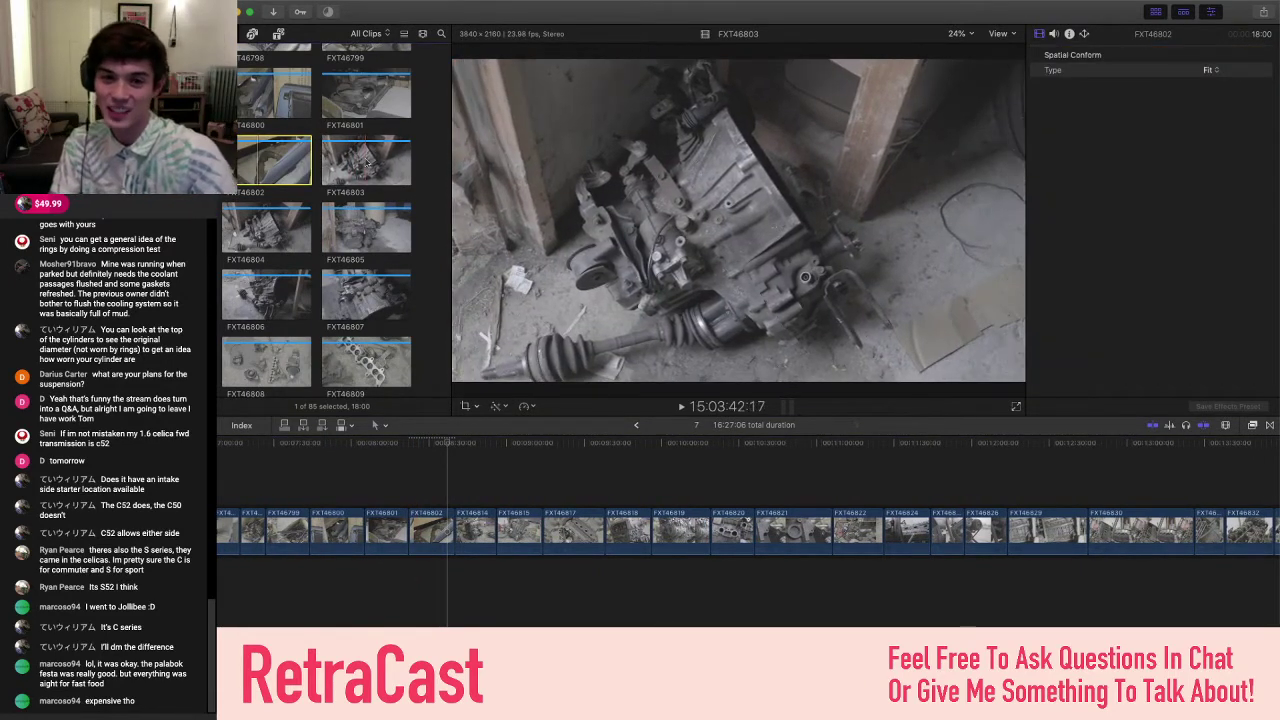
click(360, 165)
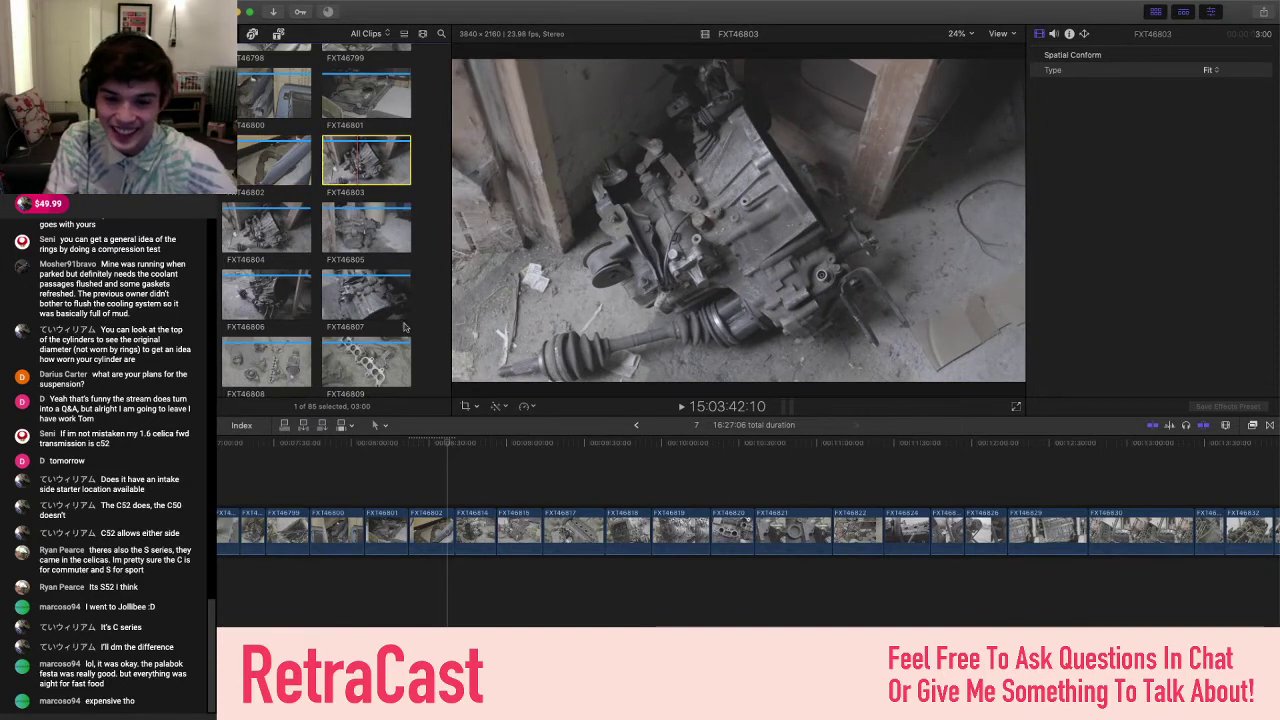
mouse_move(366, 162)
mouse_down()
mouse_move(511, 457)
mouse_move(465, 530)
mouse_move(345, 160)
mouse_up()
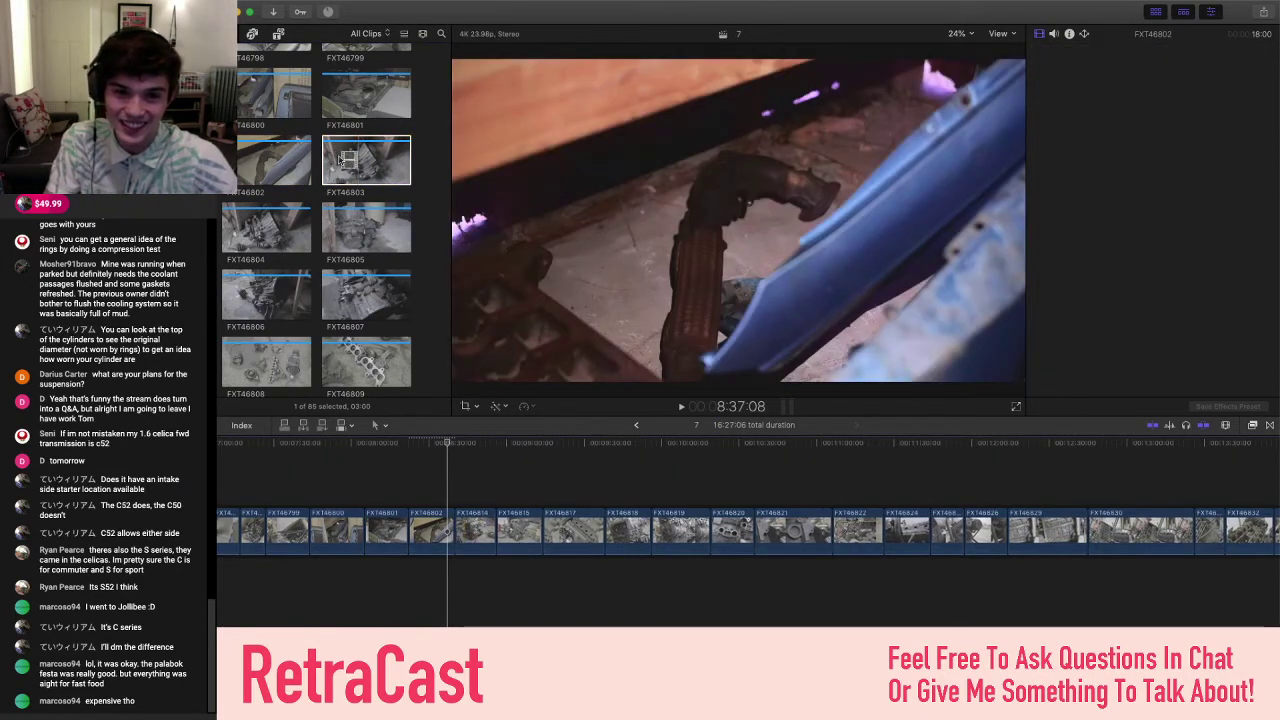
- Insert source clip FXT46804 after FXT46802 in the timeline and apply the copied color effects to it
drag(266, 227, 466, 532)
click(473, 535)
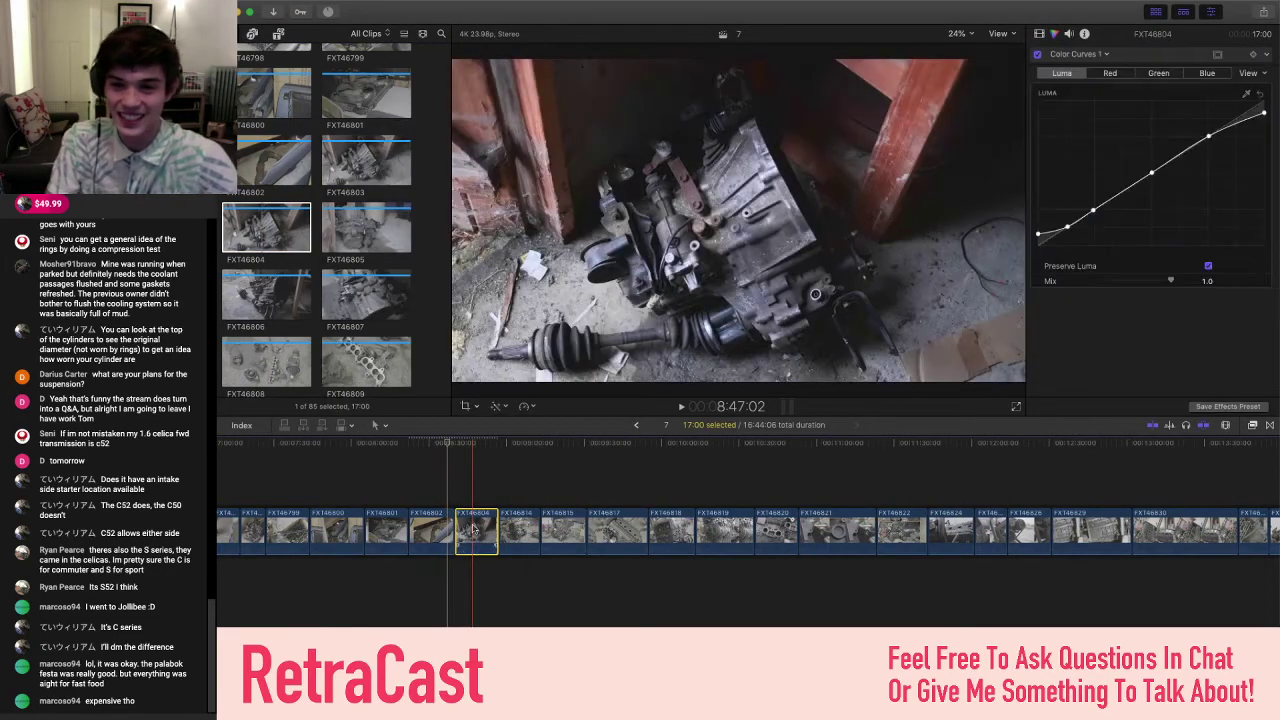
click(477, 528)
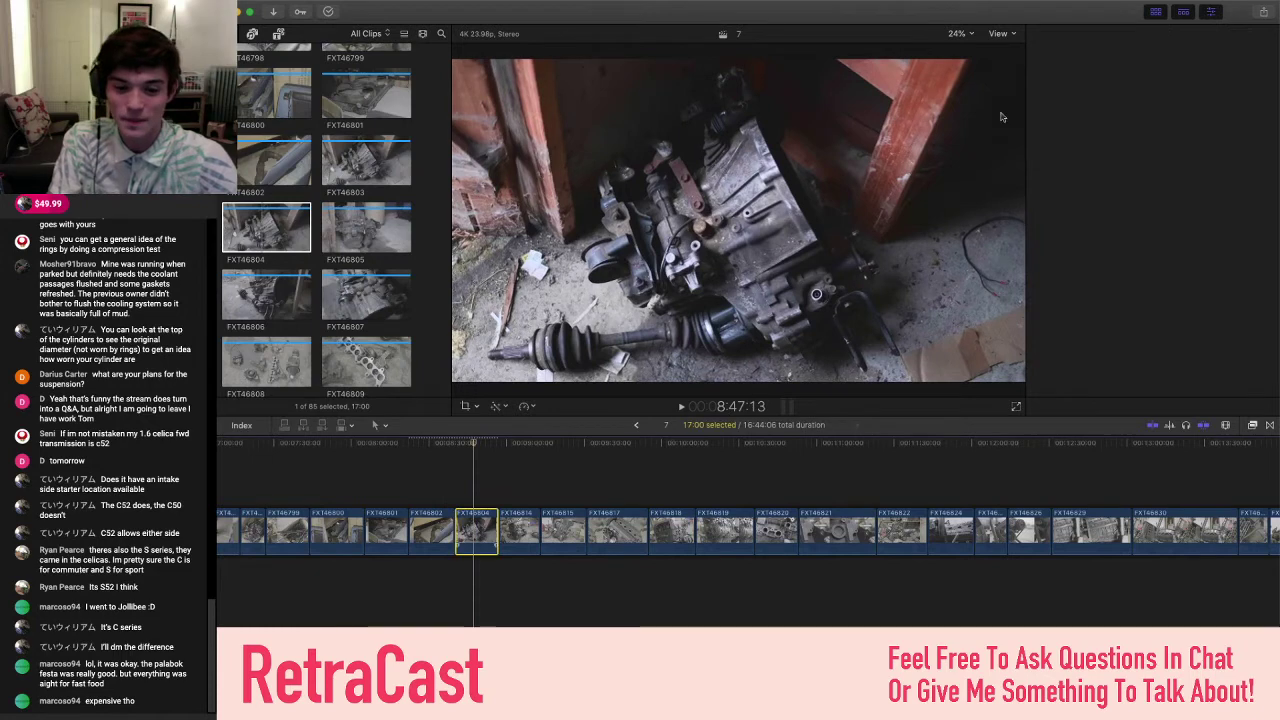
- Raise the highlights and midtones brightness in the Color Wheels of timeline clip FXT46804
click(1078, 54)
click(1092, 79)
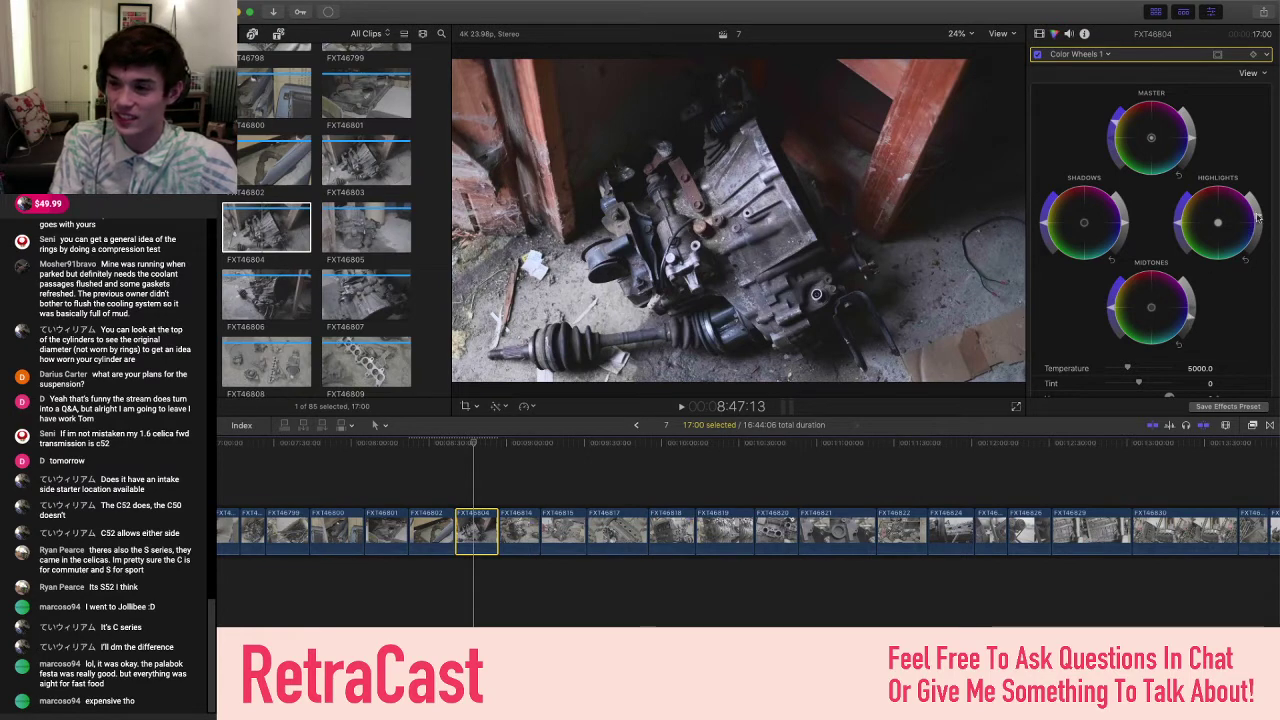
drag(1262, 214, 1258, 200)
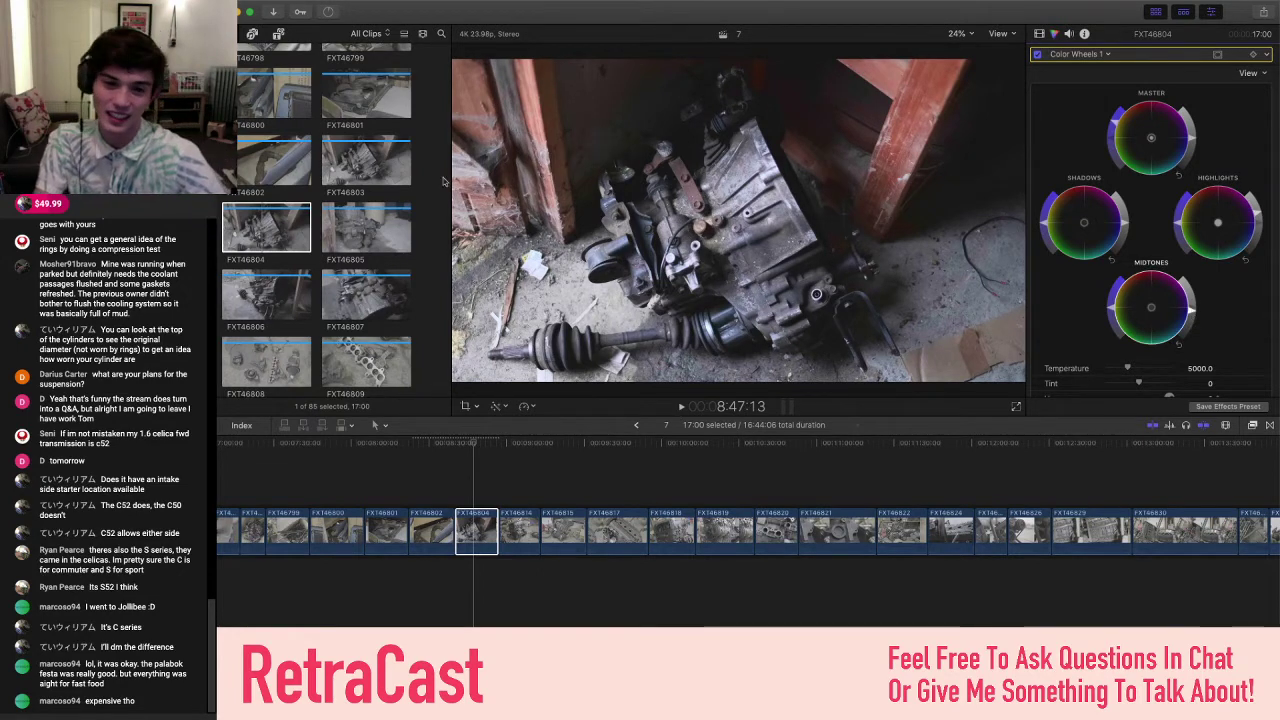
- Insert source clip FXT46805 after FXT46804 in the timeline and park the playhead at its end
scroll(497, 500, right, 3)
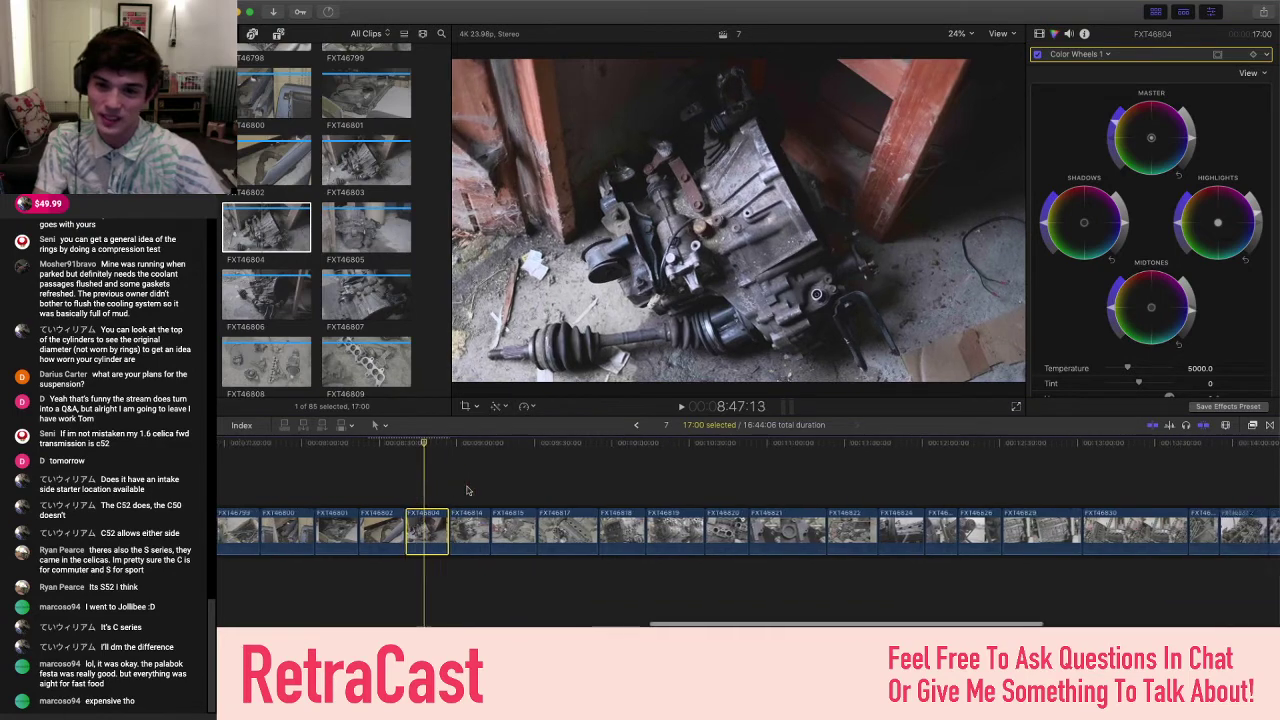
click(356, 222)
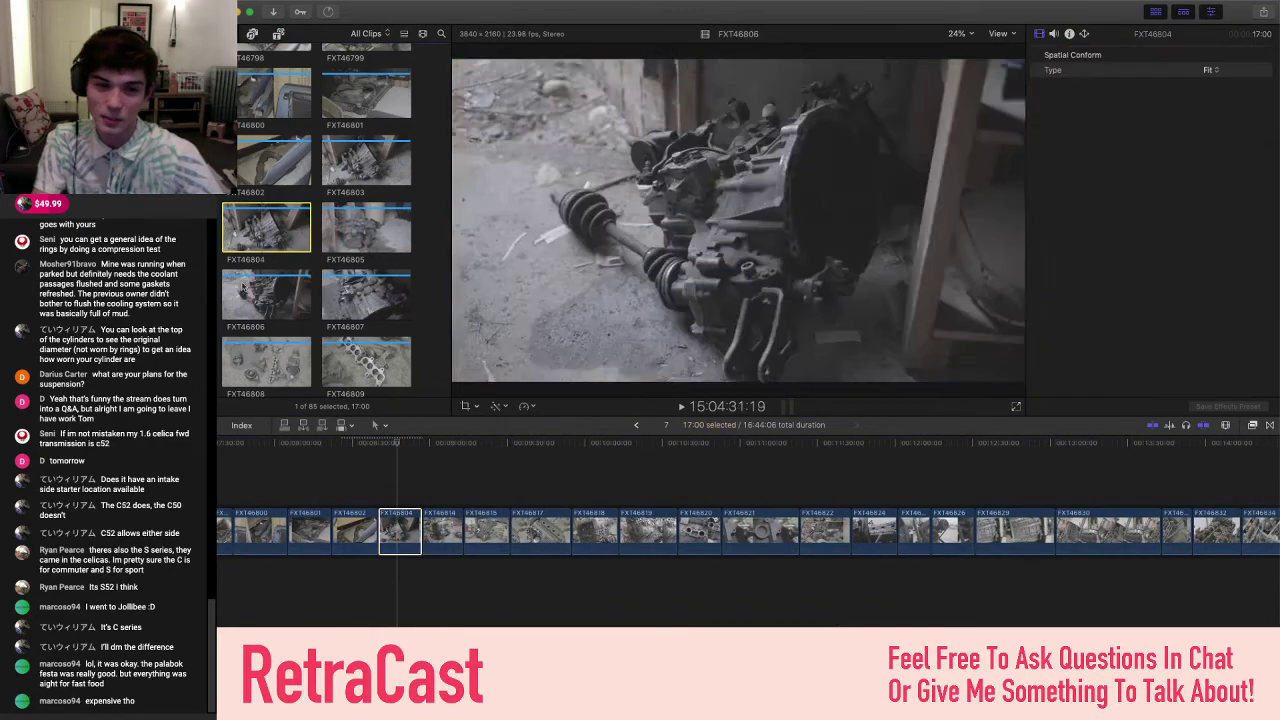
drag(356, 218, 484, 533)
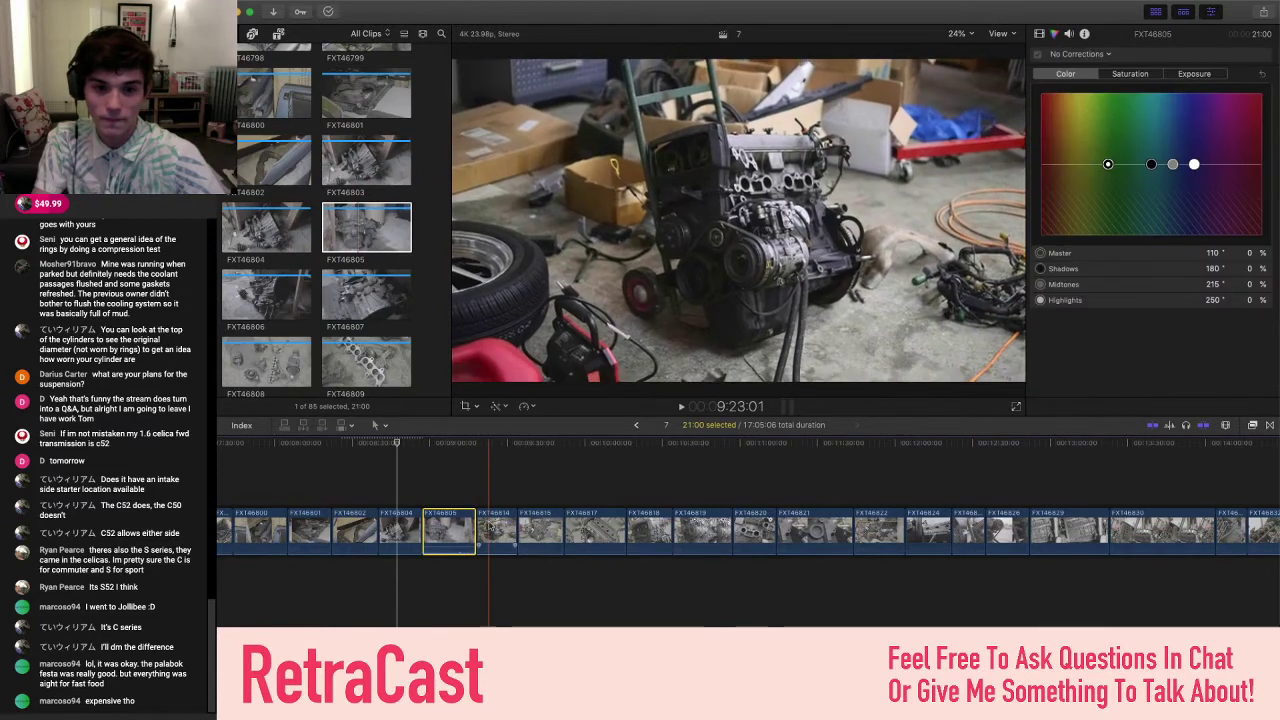
click(477, 495)
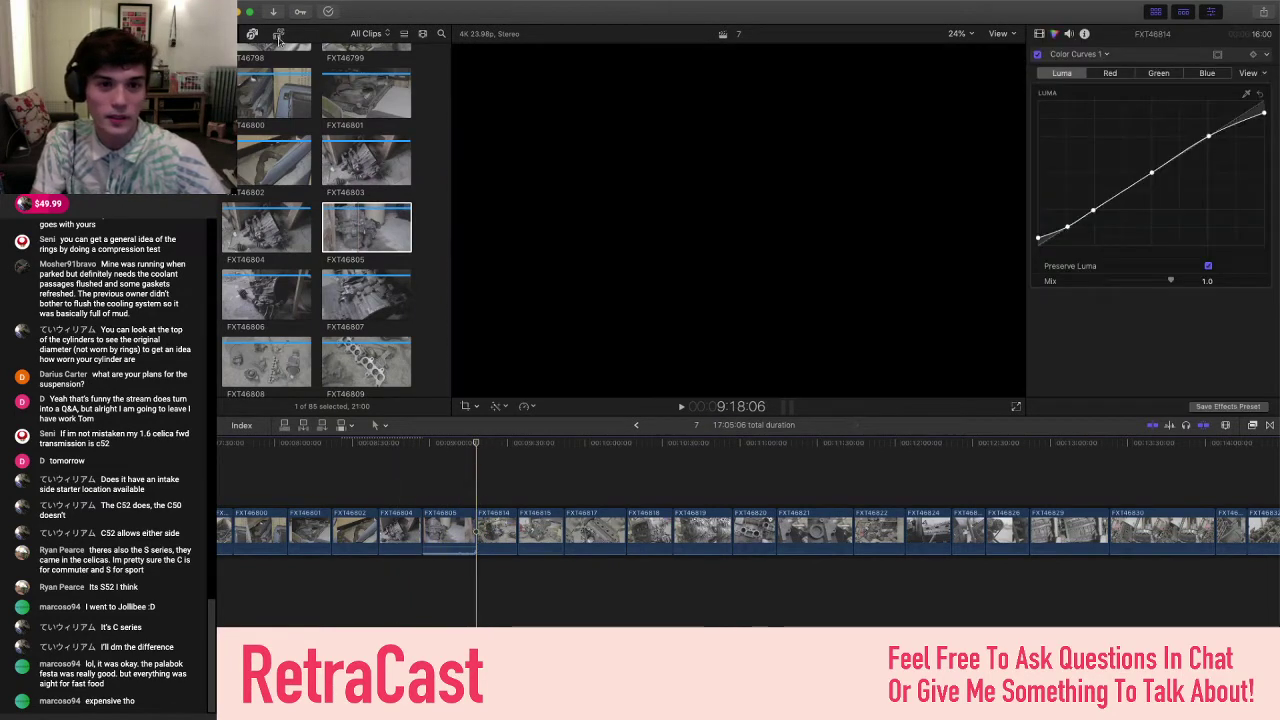
- Insert the Grey Scale solid generator into the timeline directly after clip FXT46805
key(super+alt+1)
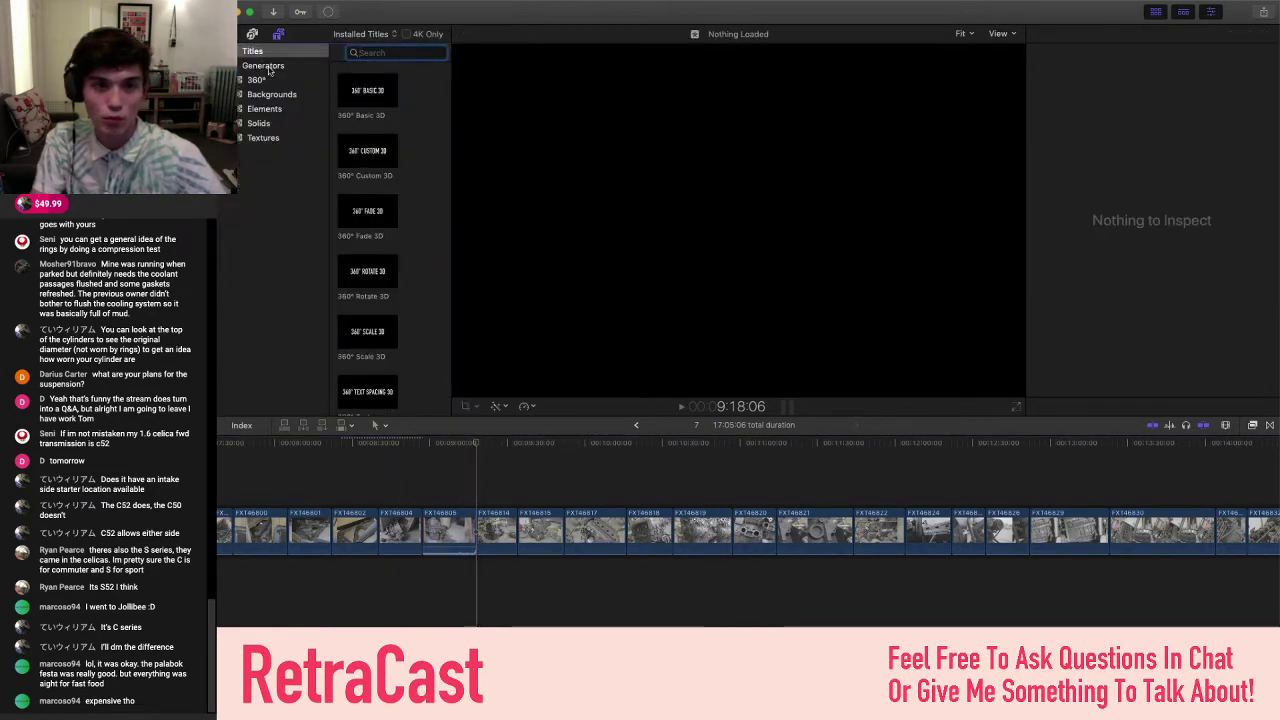
click(262, 65)
click(257, 52)
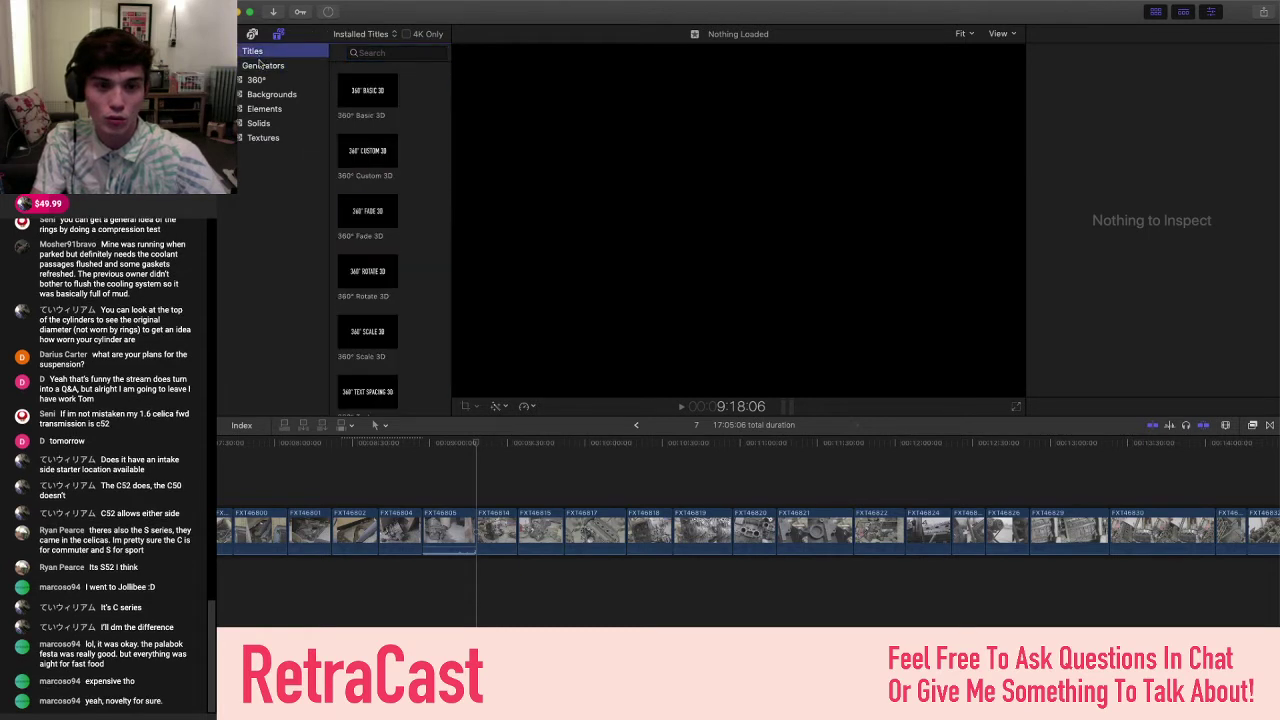
click(262, 65)
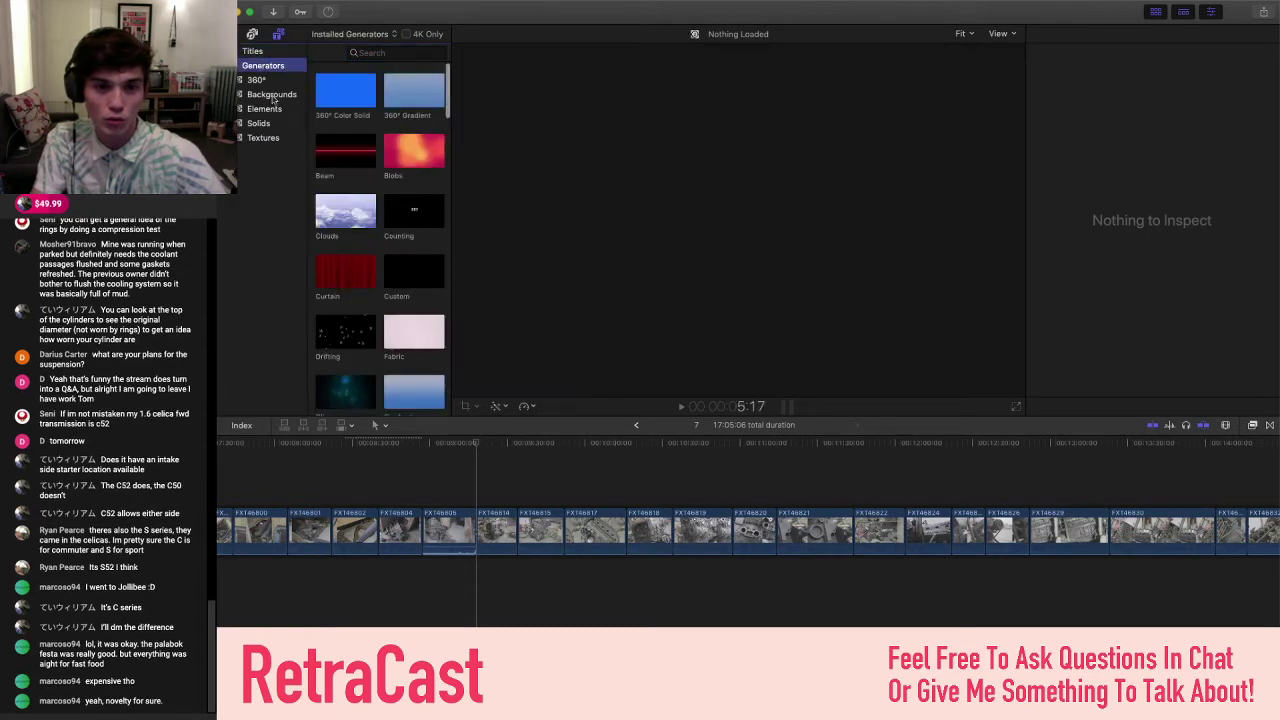
click(270, 123)
drag(387, 120, 474, 550)
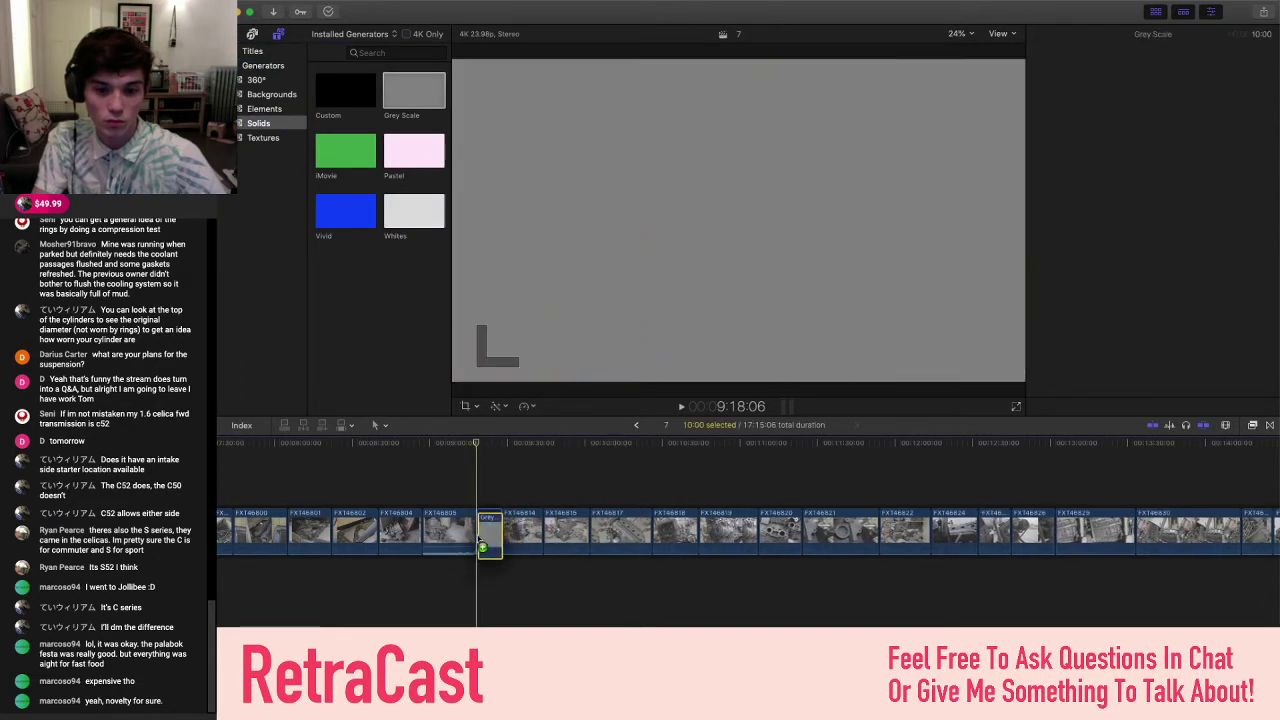
- Set the Grey Scale generator's level to 10% and bring the source clips back into the browser
key(super+6)
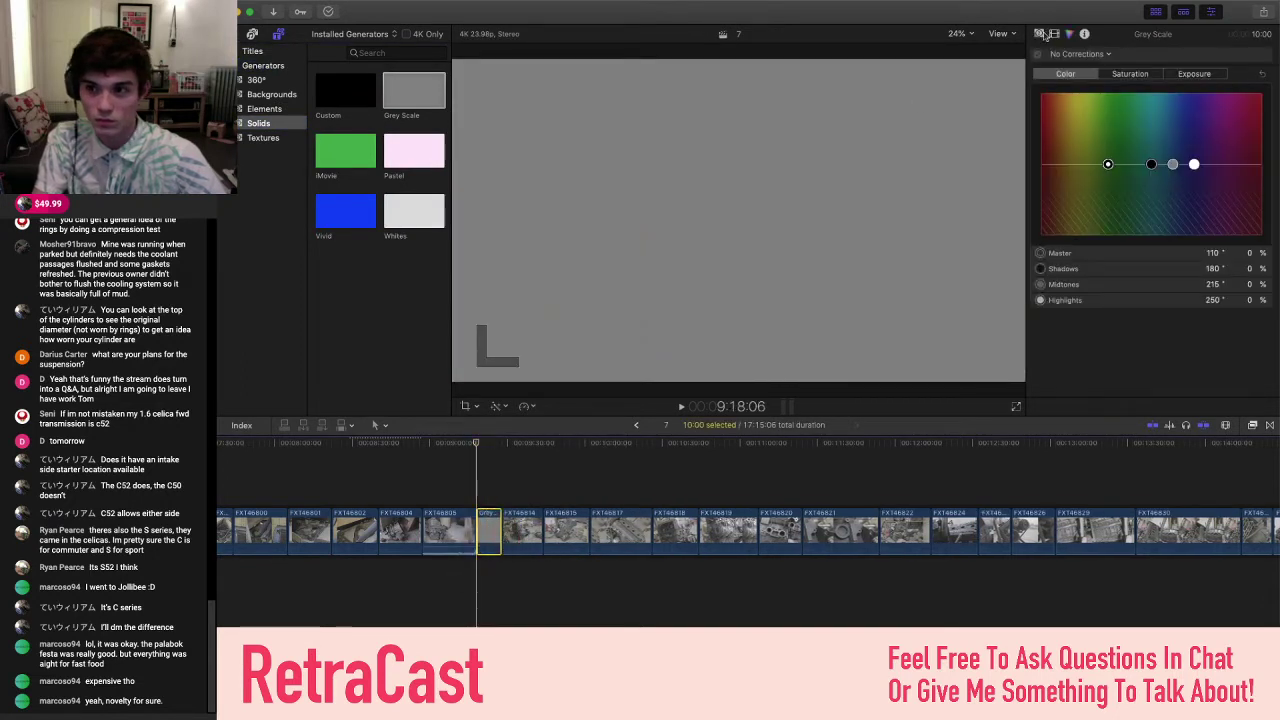
click(1040, 34)
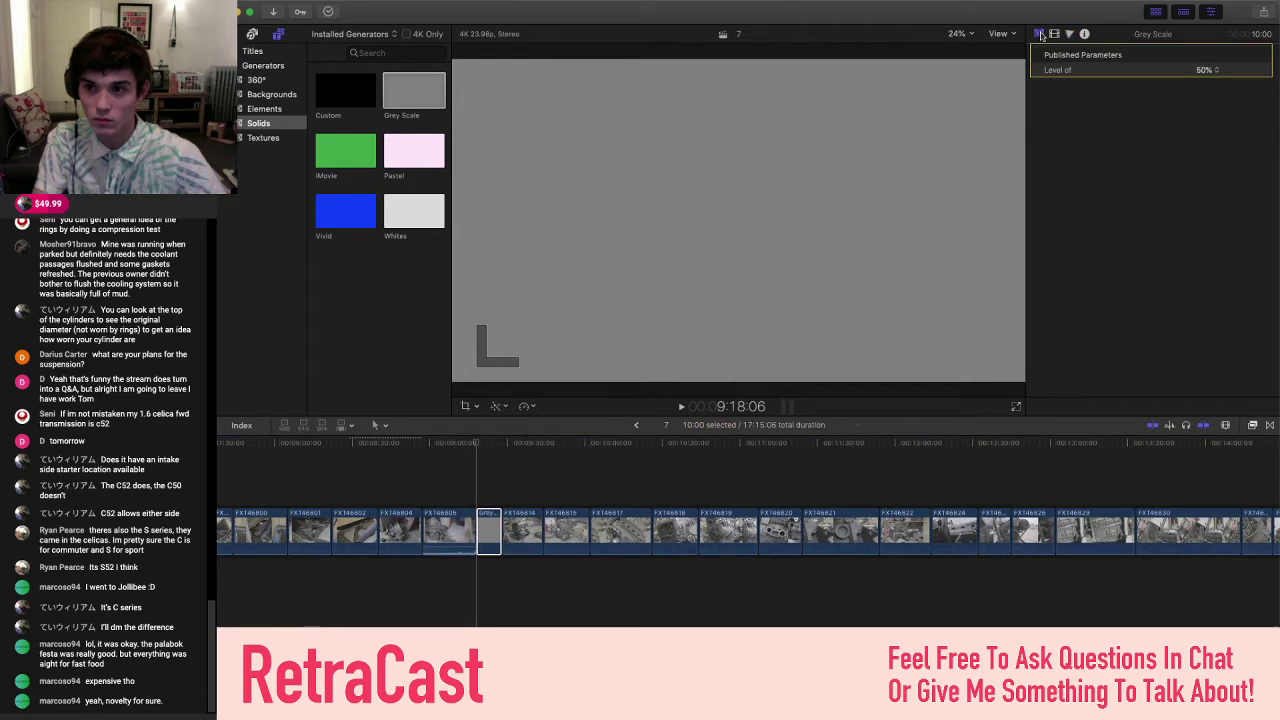
click(1220, 71)
click(1206, 22)
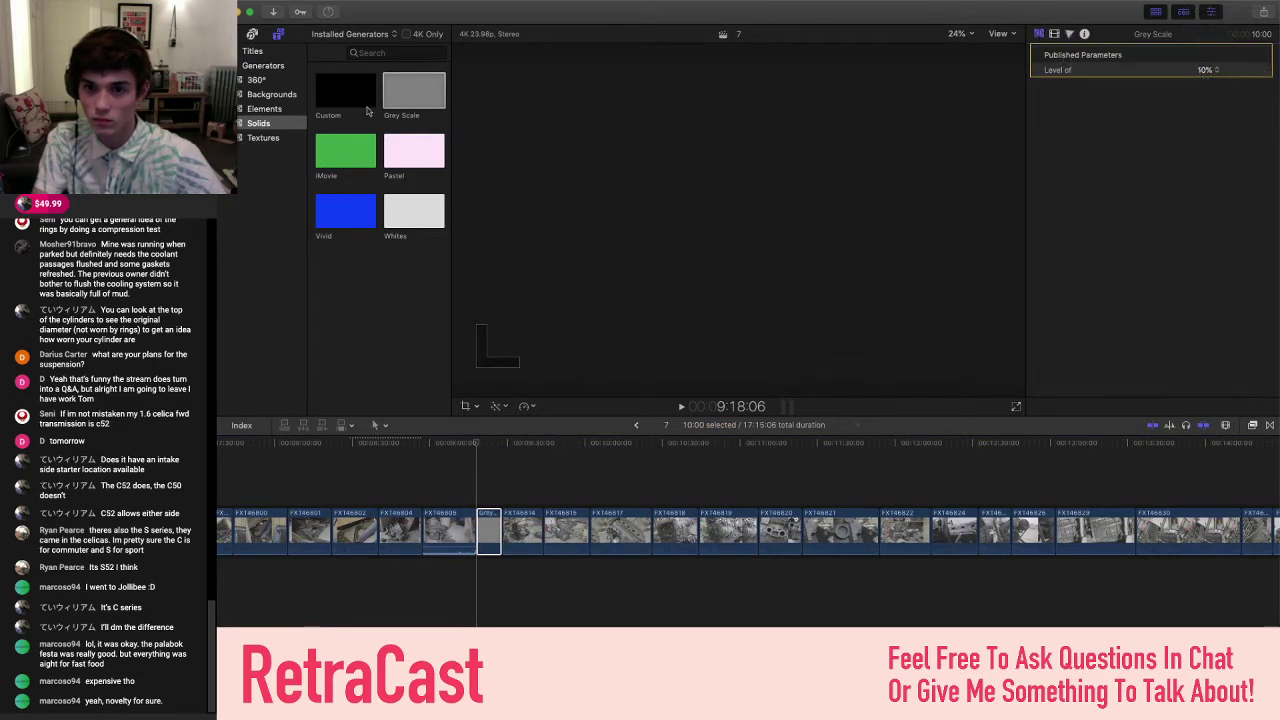
click(252, 34)
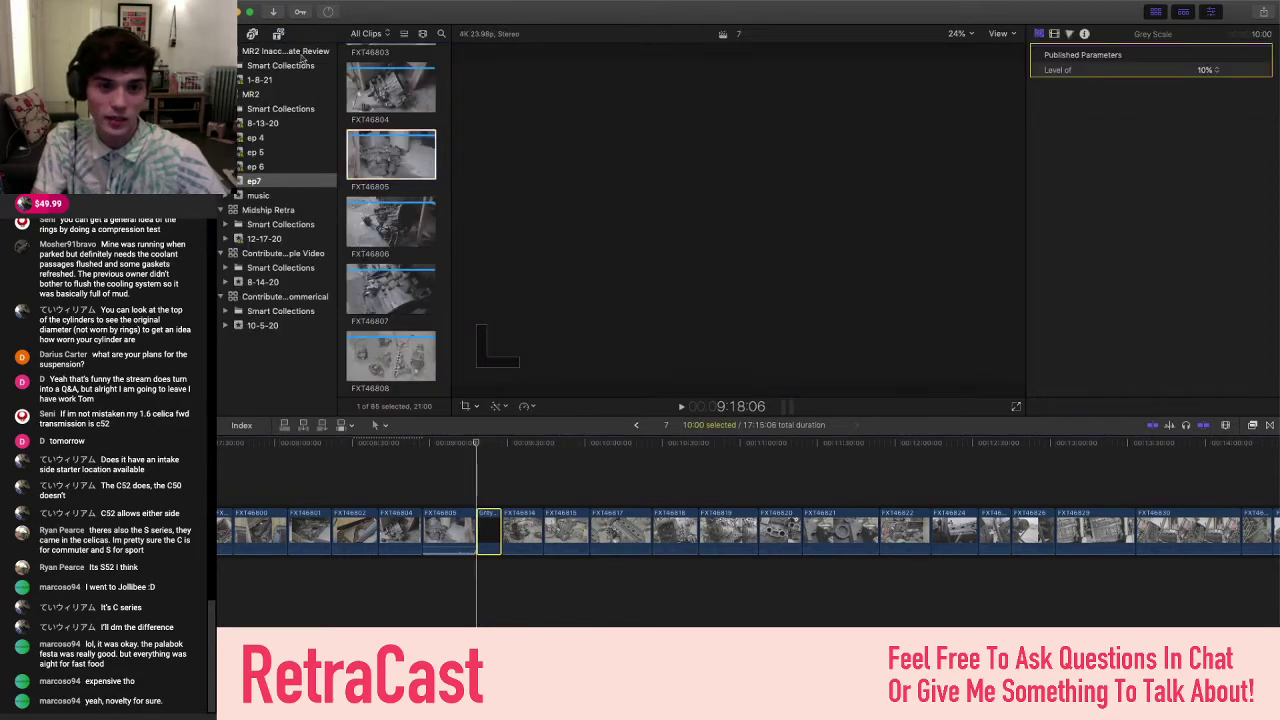
click(252, 34)
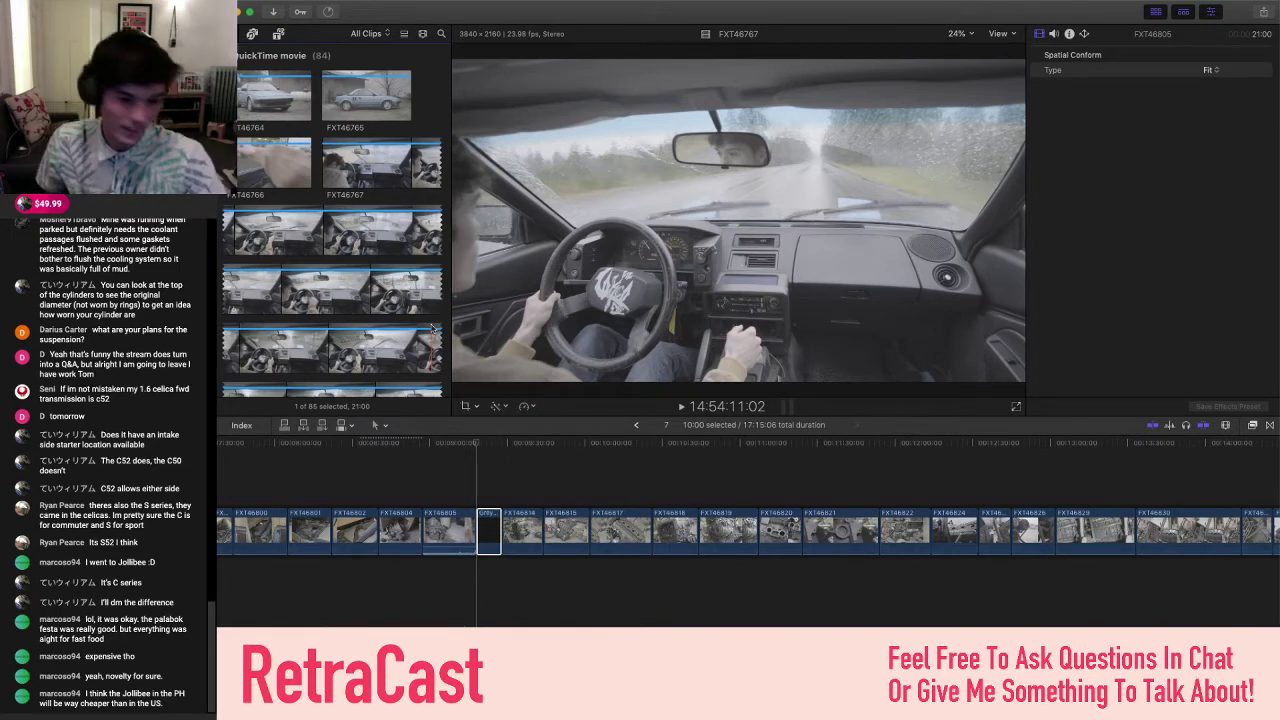
- Apply the copied Custom LUT, Color Wheels and Color Curves effects to timeline clip FXT46805
click(488, 530)
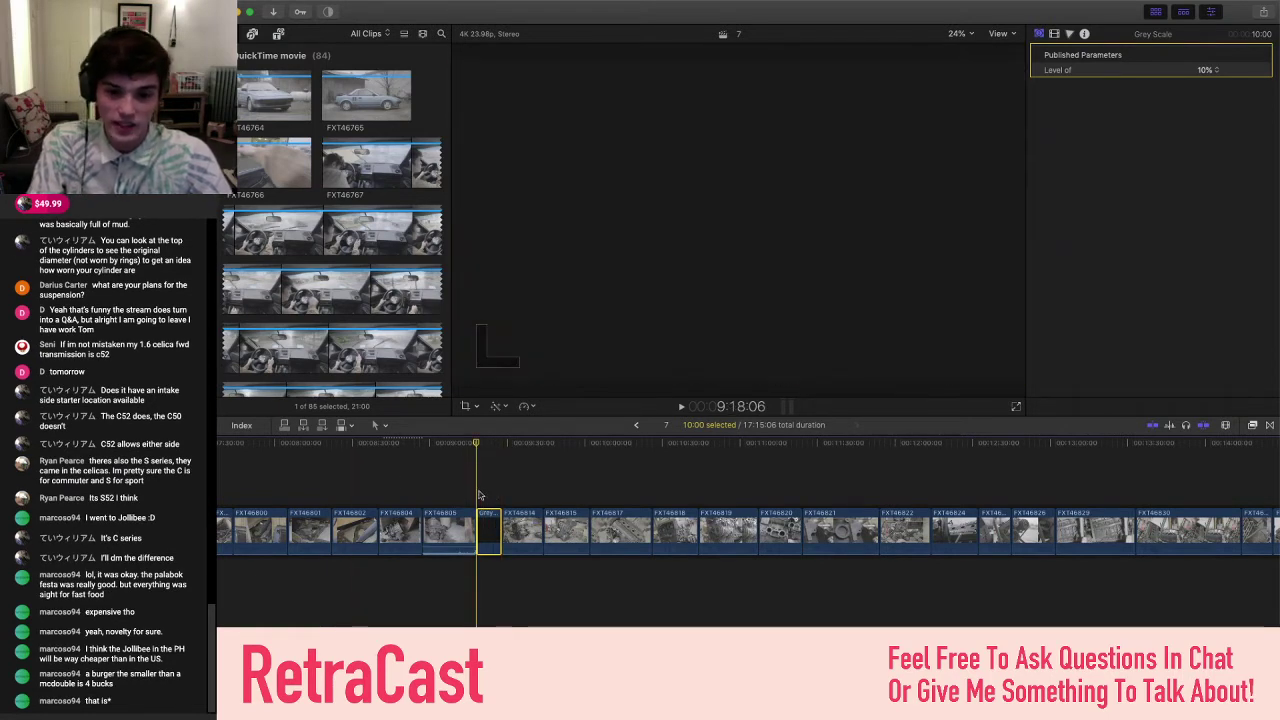
click(447, 530)
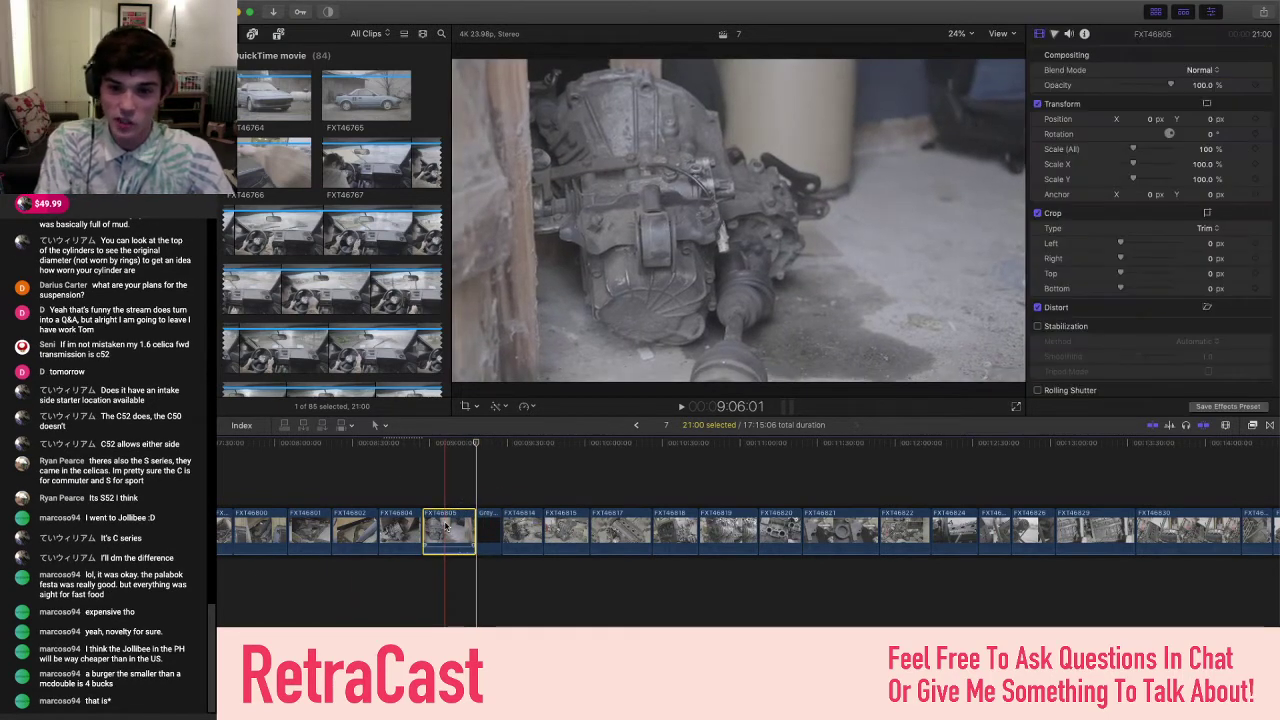
key(alt+super+v)
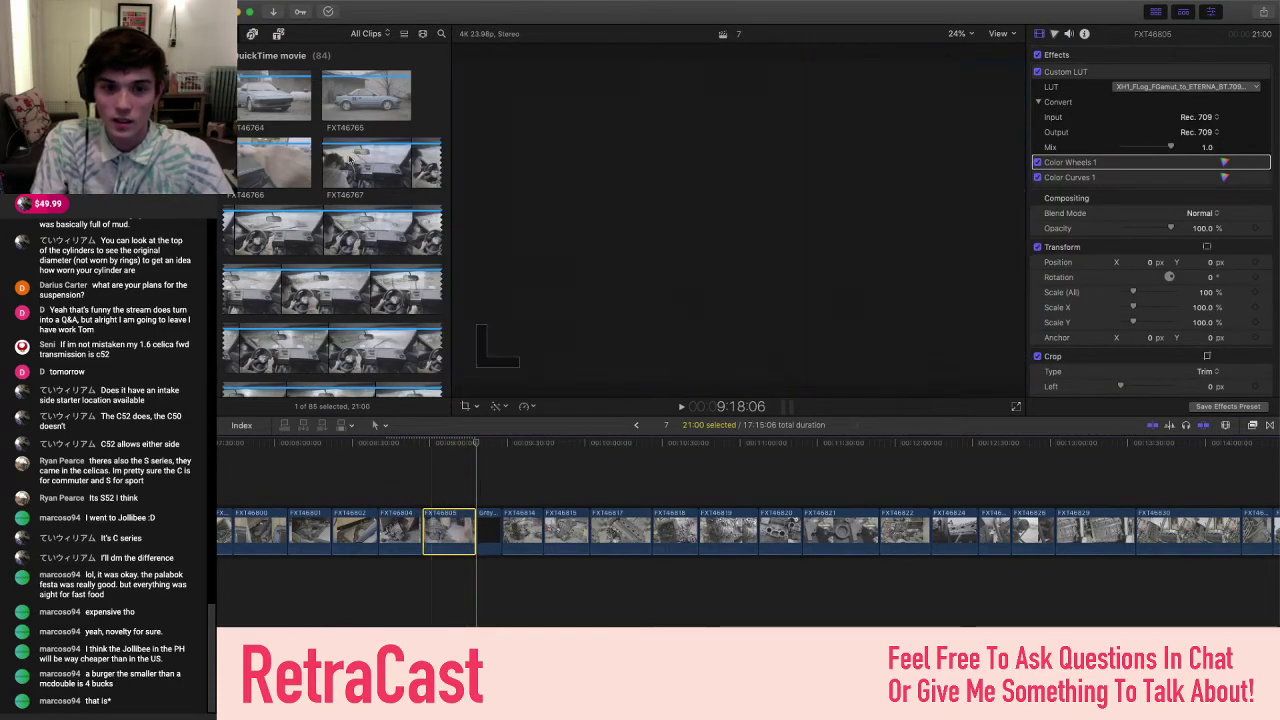
- Look through the source clips around FXT46828 to FXT46839, preview FXT46832, and reselect timeline clip FXT46805
scroll(350, 160, down, 15)
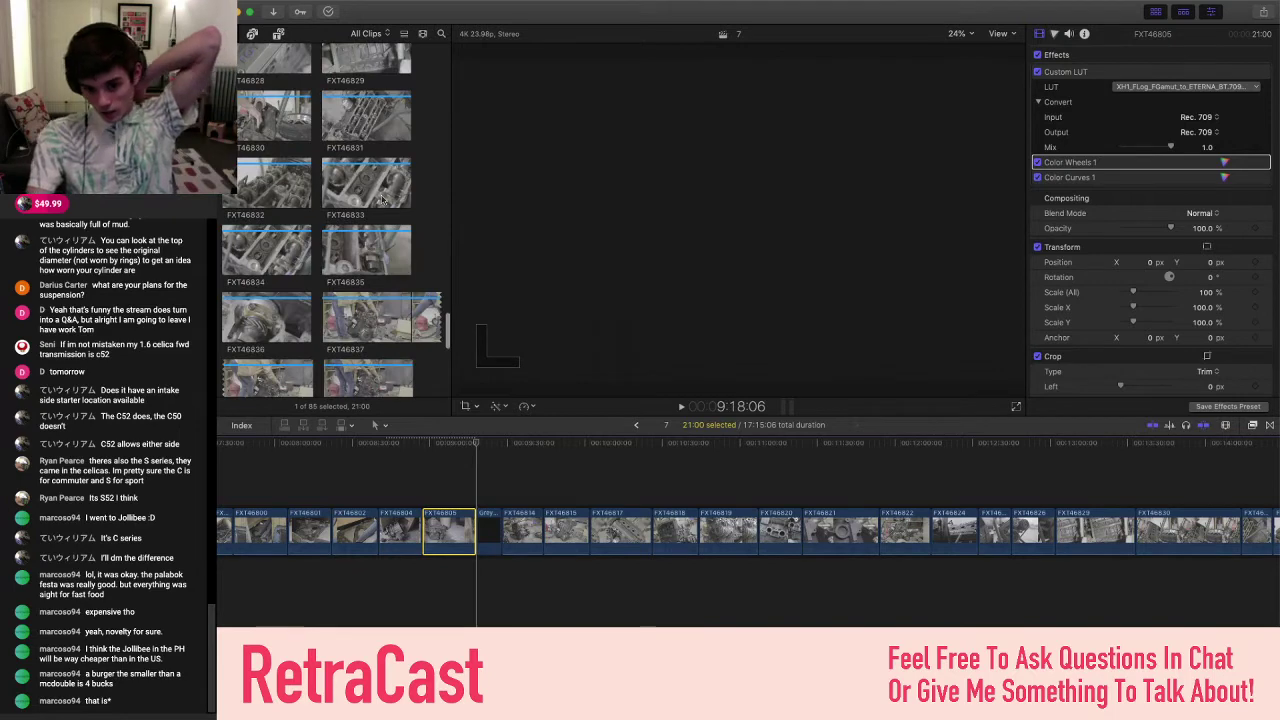
scroll(381, 200, down, 1)
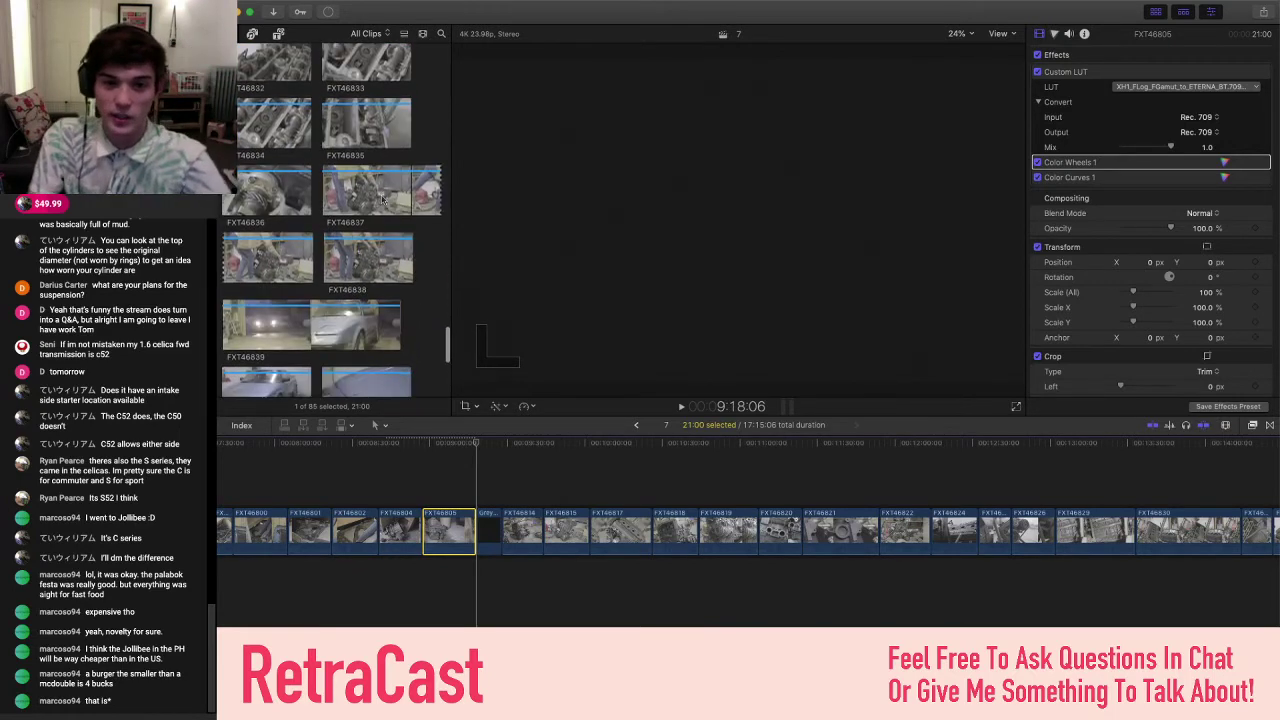
scroll(294, 195, up, 1)
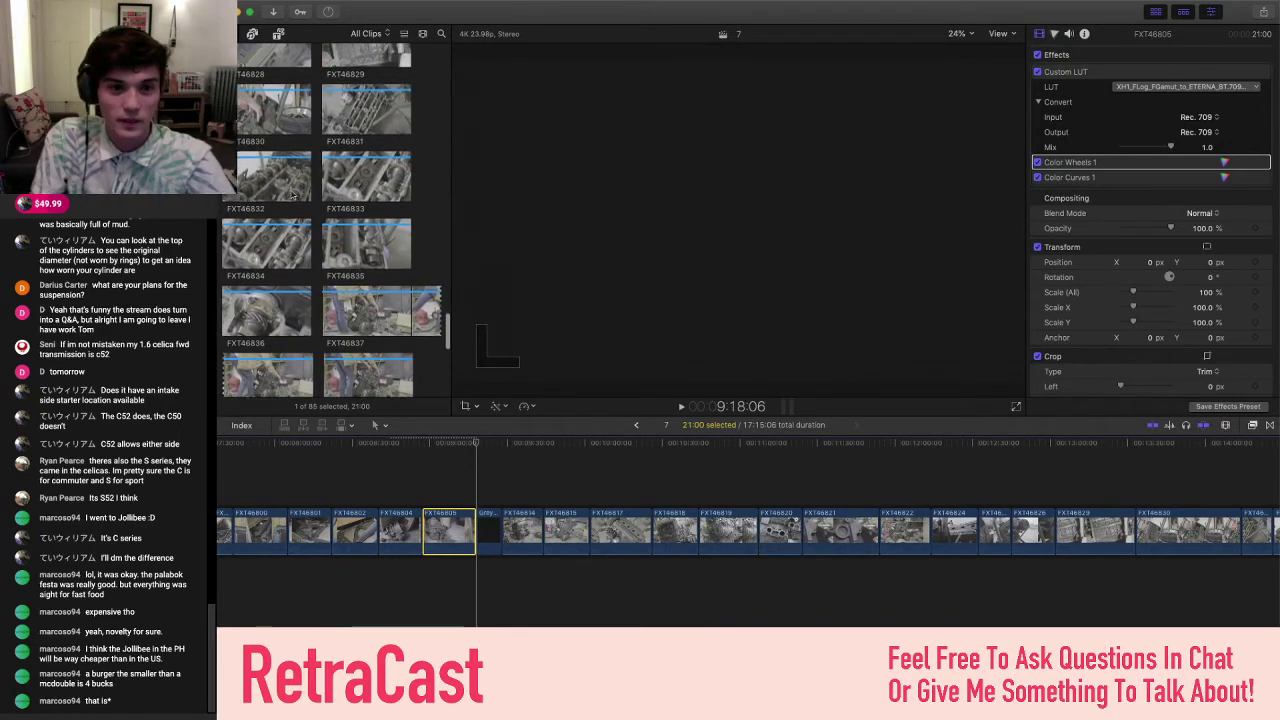
click(250, 183)
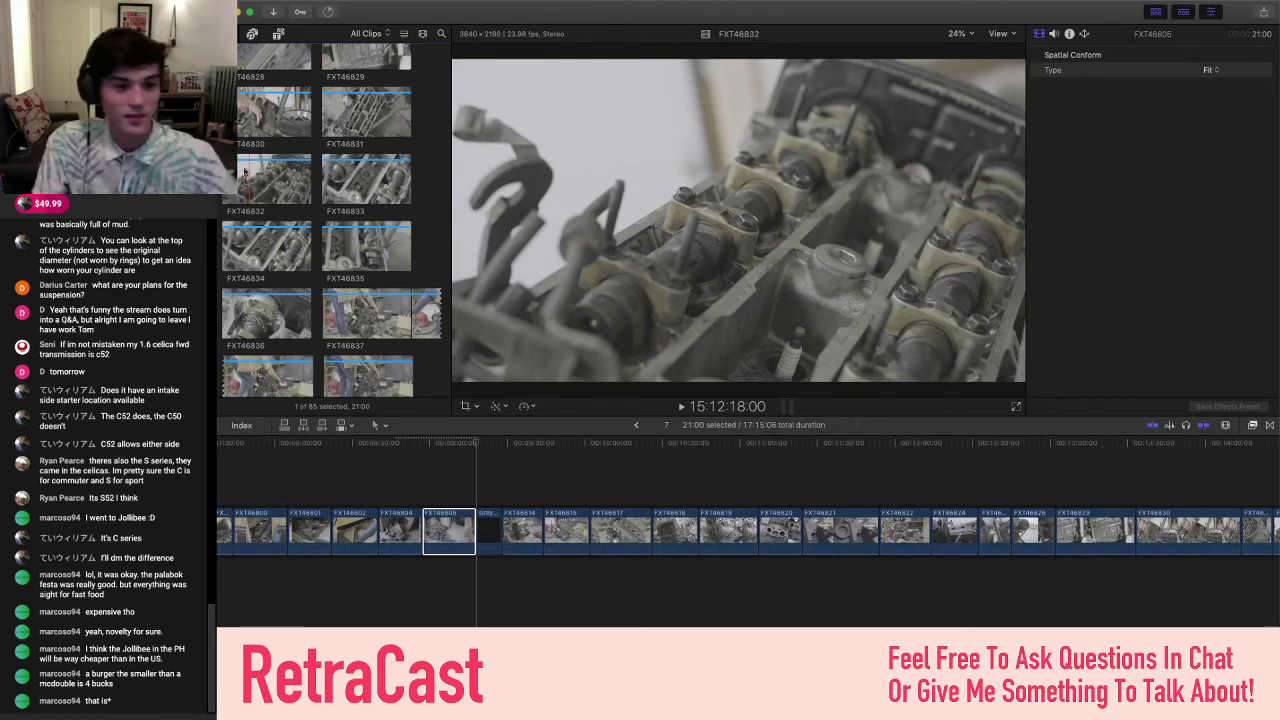
click(449, 530)
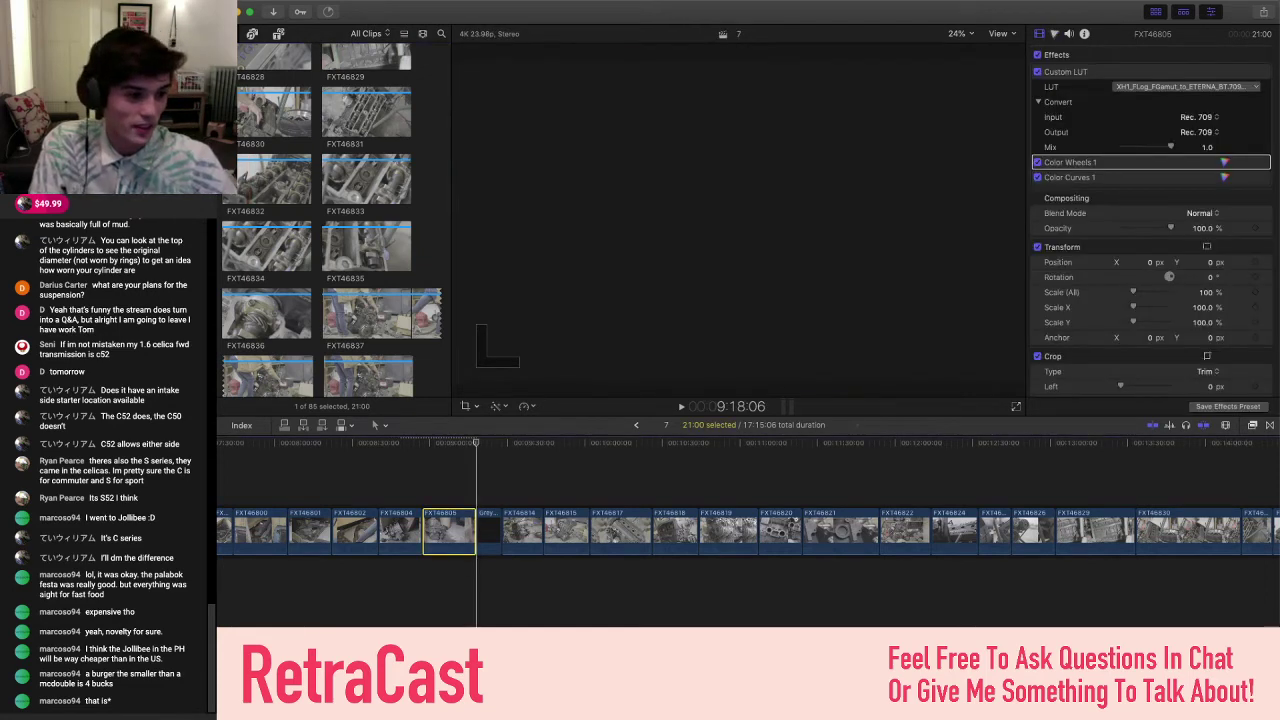
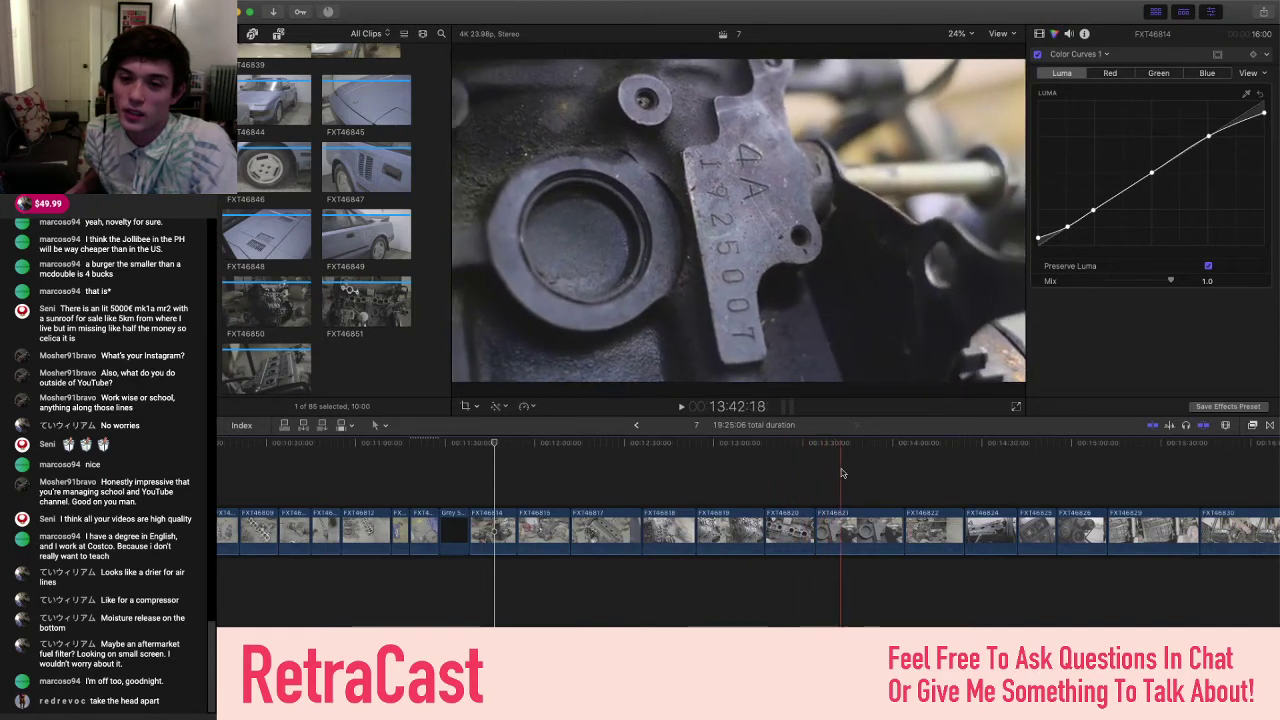
- Review the graded timeline clips from FXT46822 through to the last clip, FXT46852
click(932, 471)
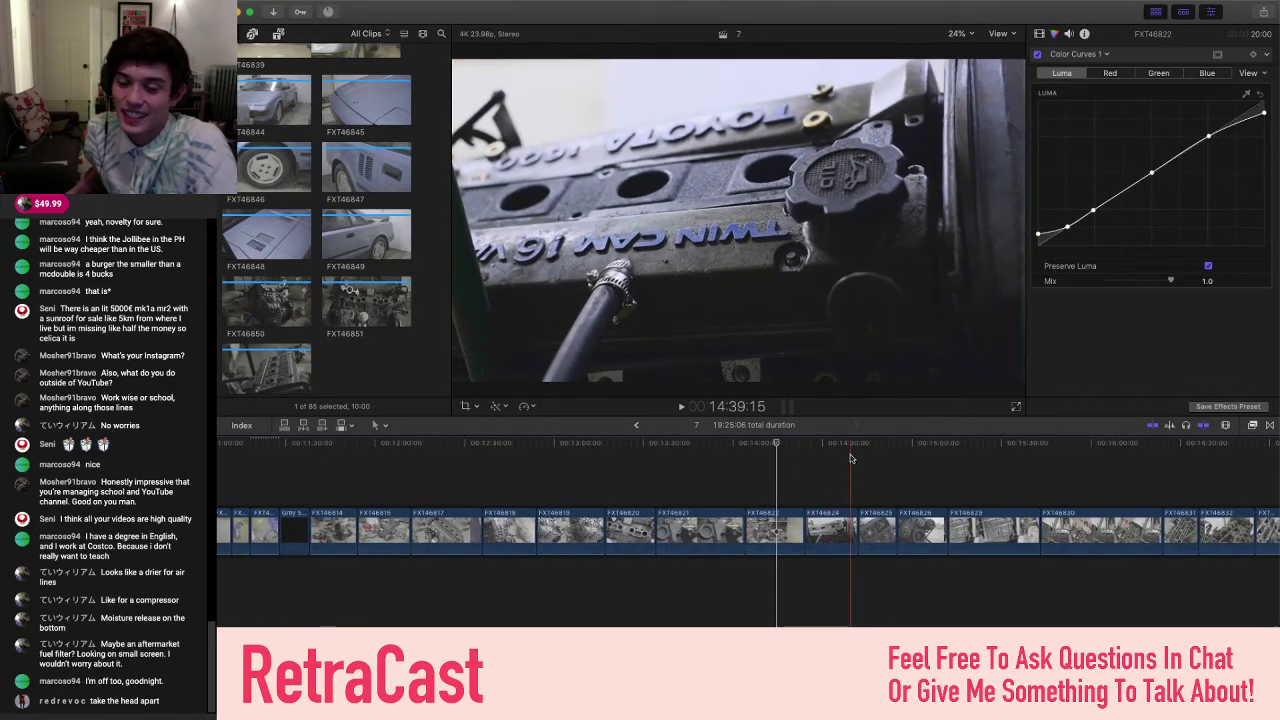
click(850, 458)
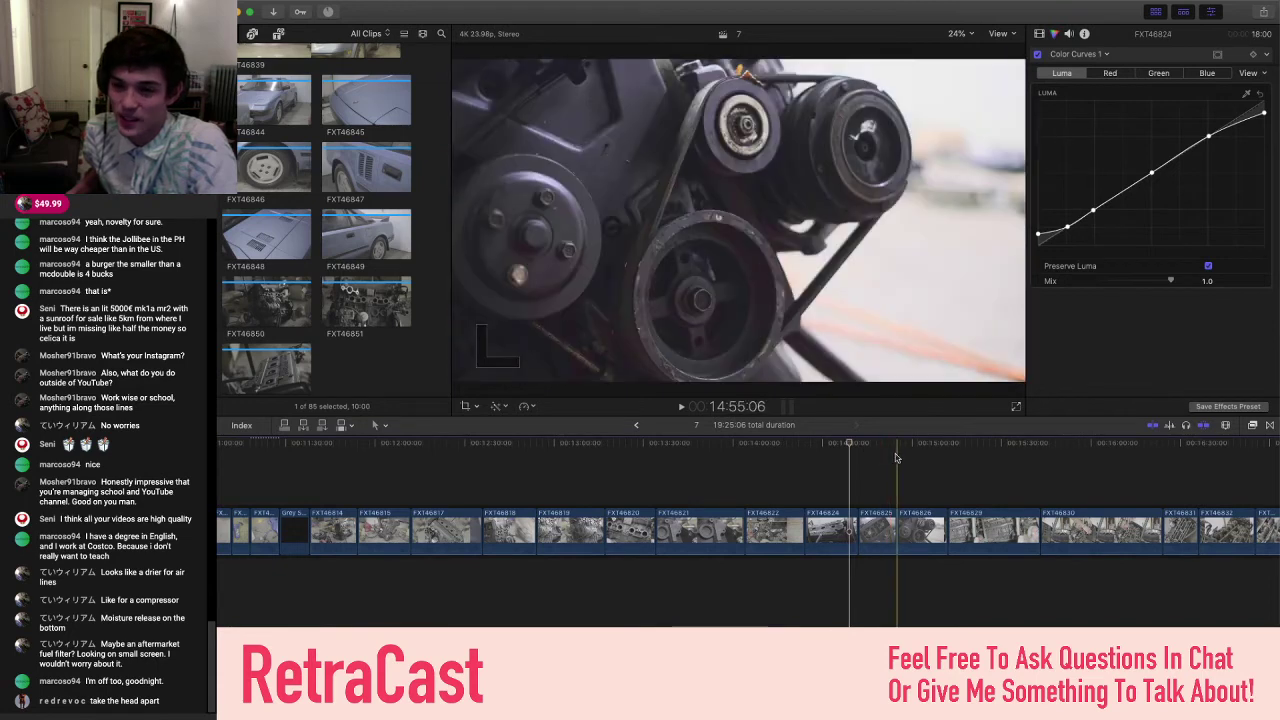
click(928, 455)
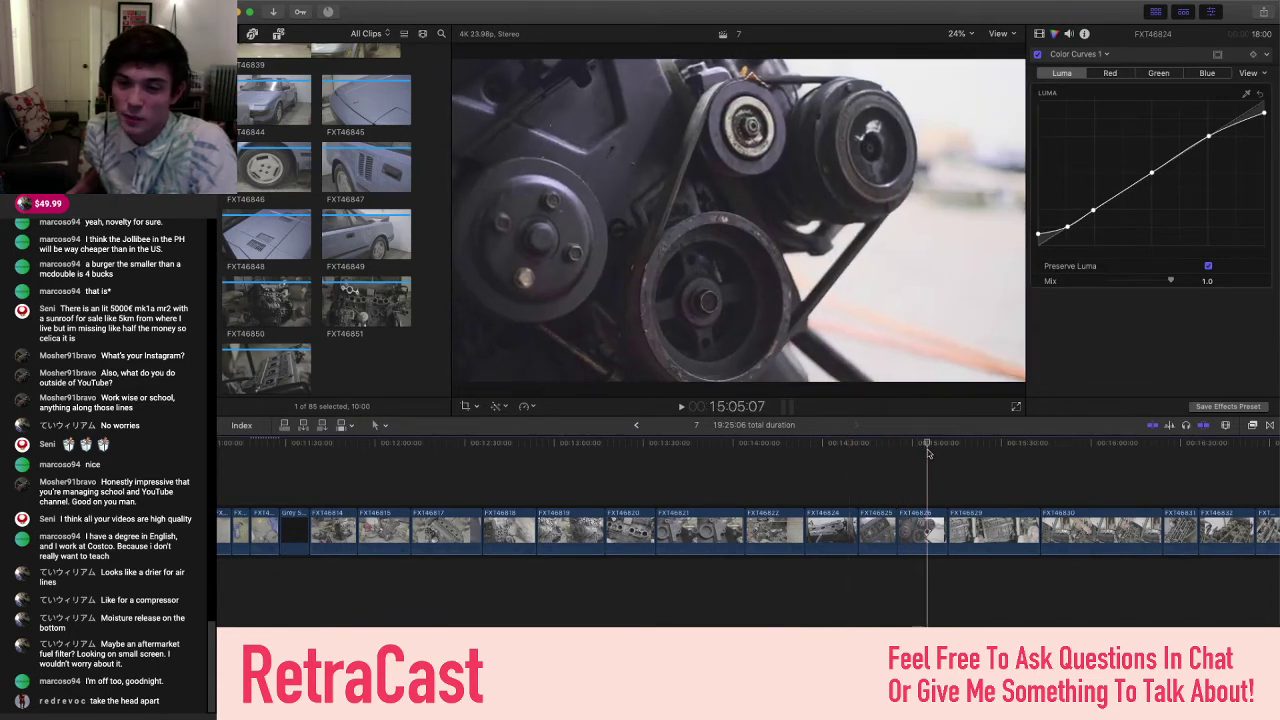
scroll(928, 455, right, 3)
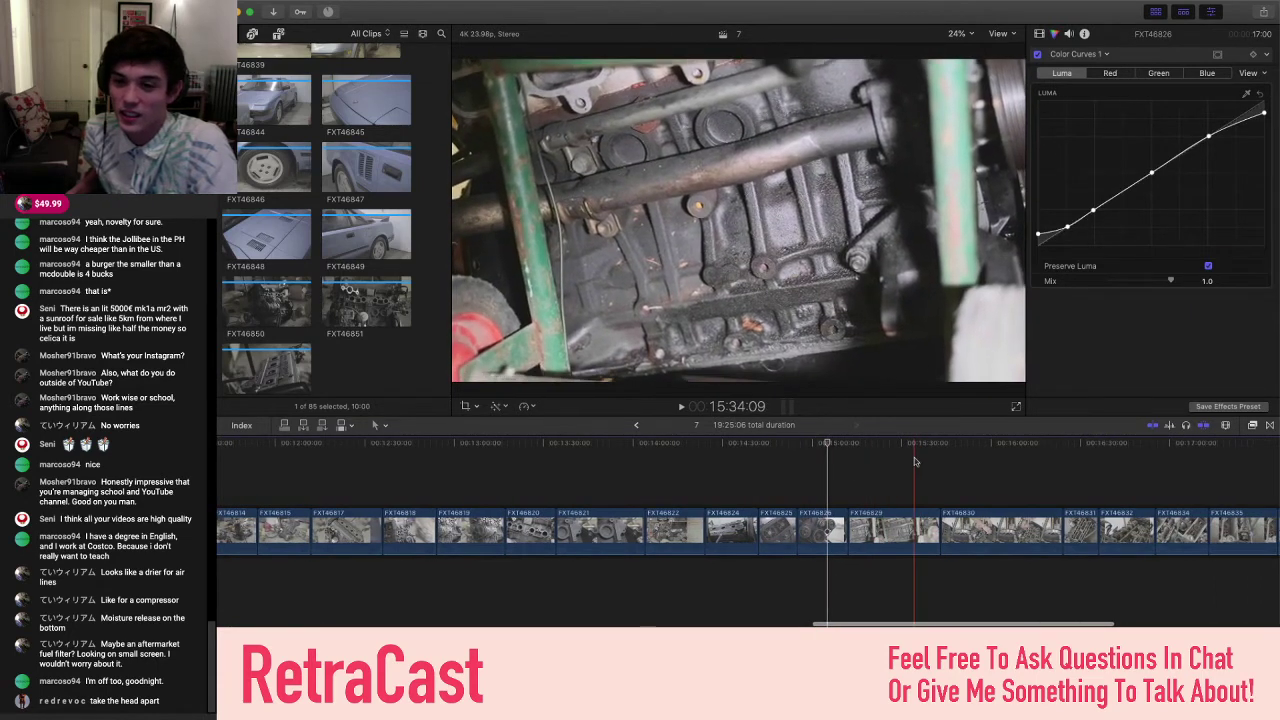
scroll(1005, 462, right, 1)
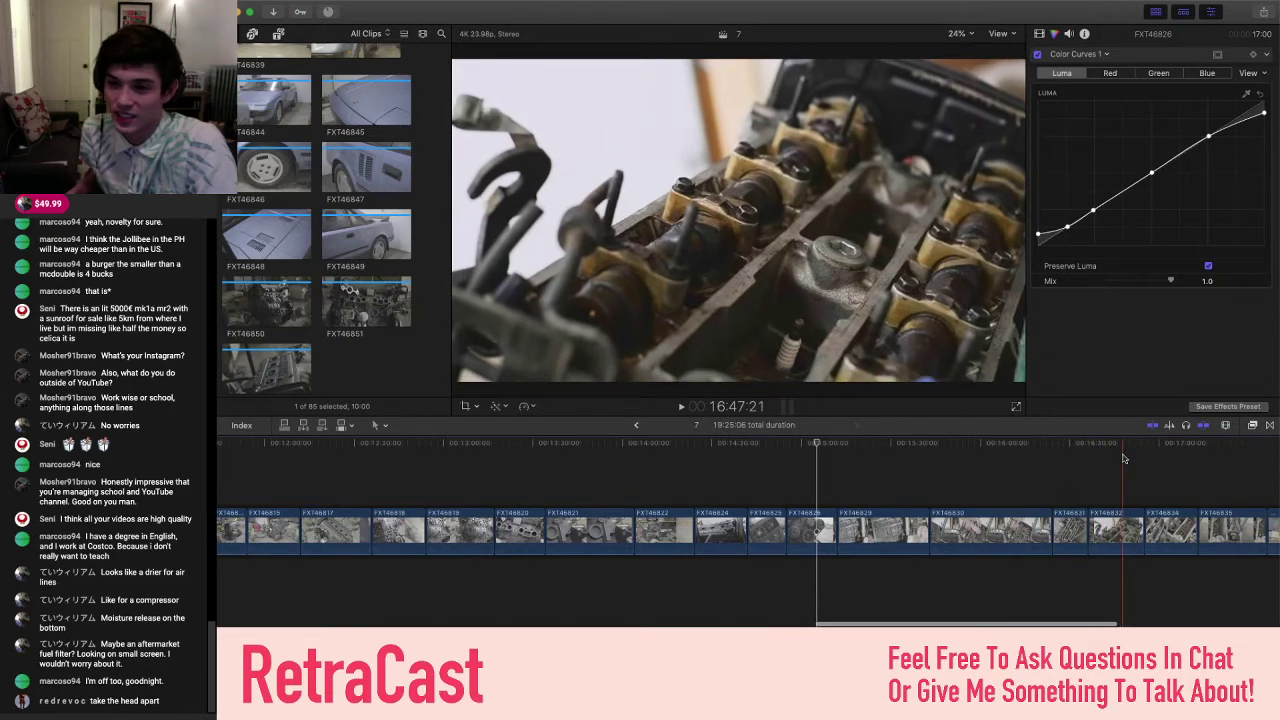
scroll(1125, 460, right, 8)
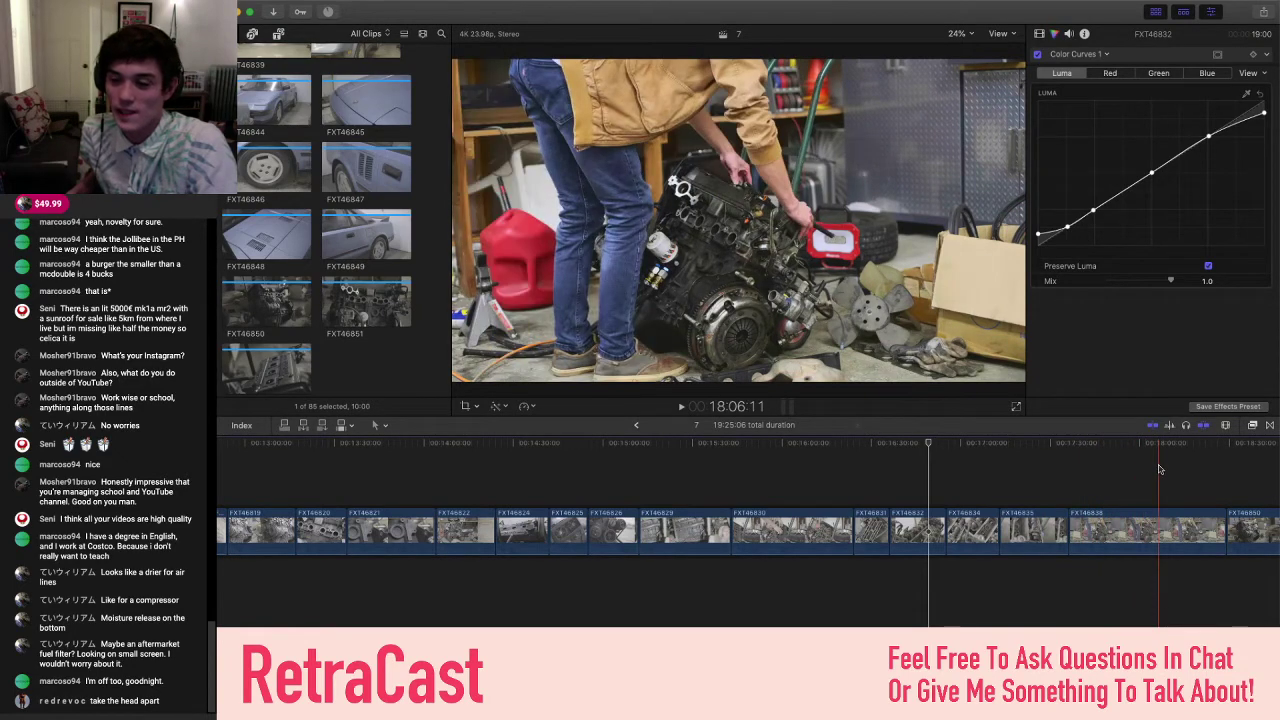
scroll(1159, 469, right, 3)
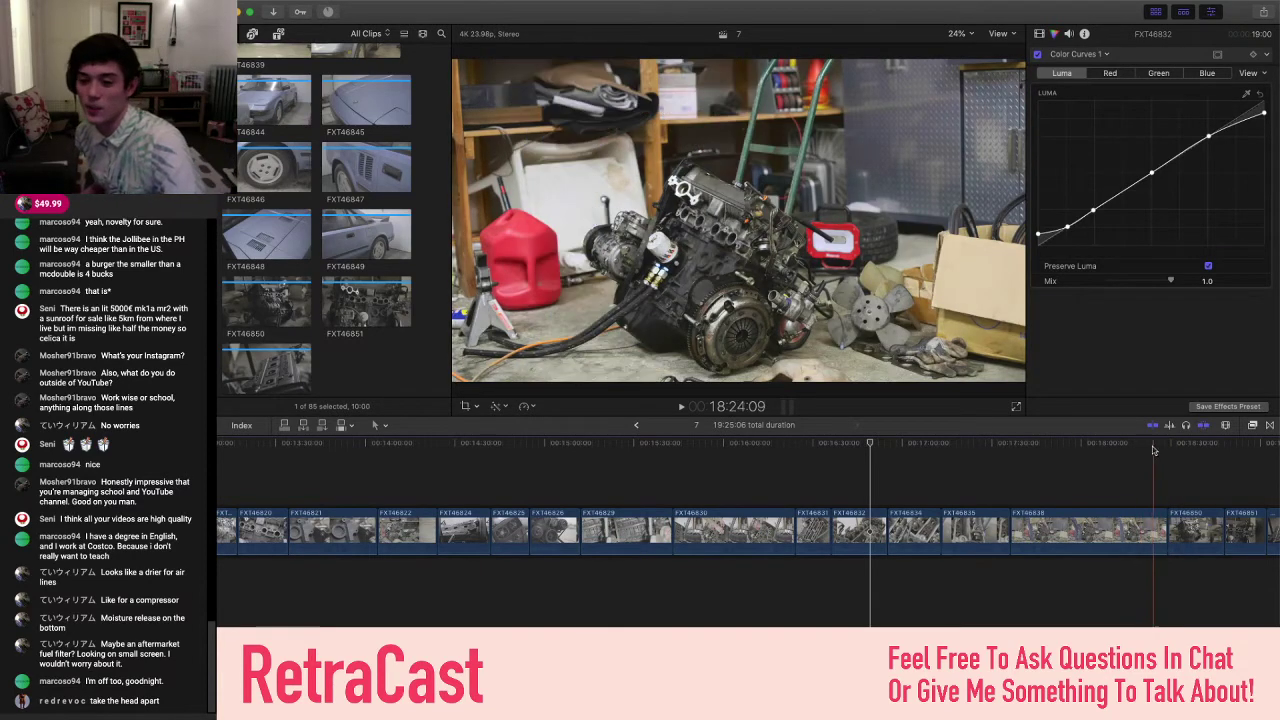
scroll(1188, 452, right, 2)
scroll(1188, 452, right, 5)
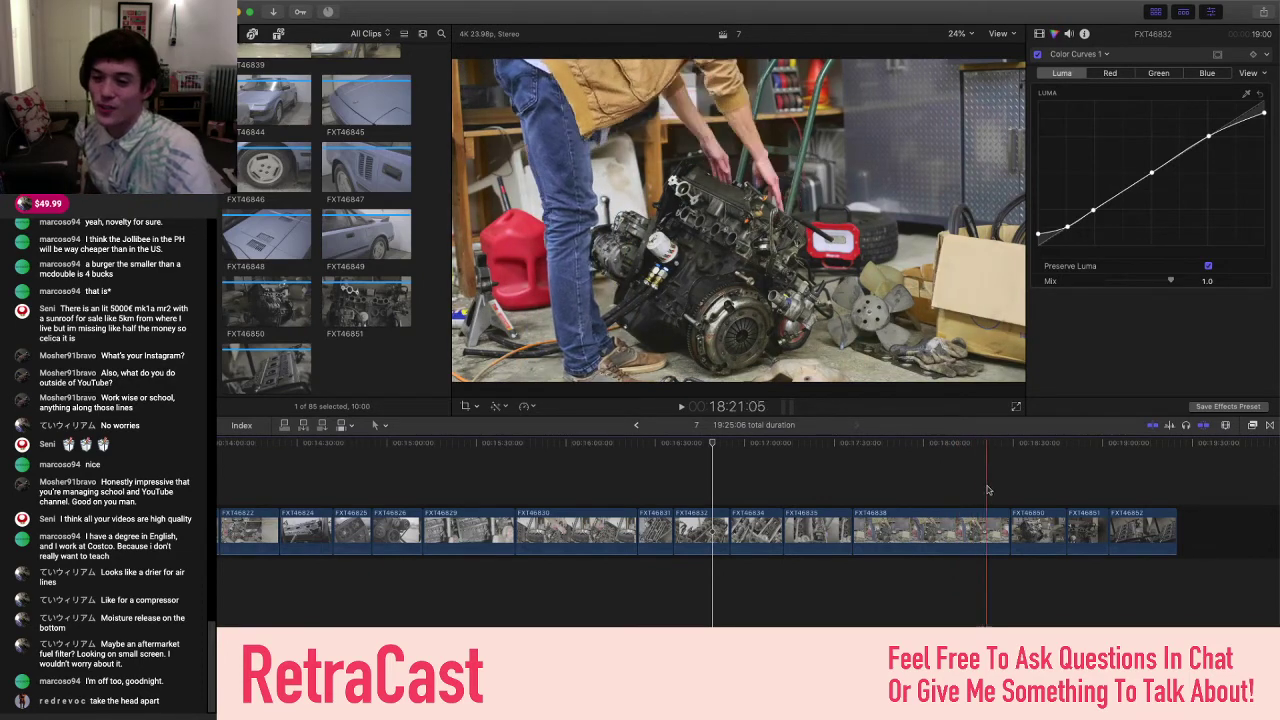
- Examine the engine footage in timeline clip FXT46838 at several points, comparing it with the neighbouring clip FXT46835
click(893, 482)
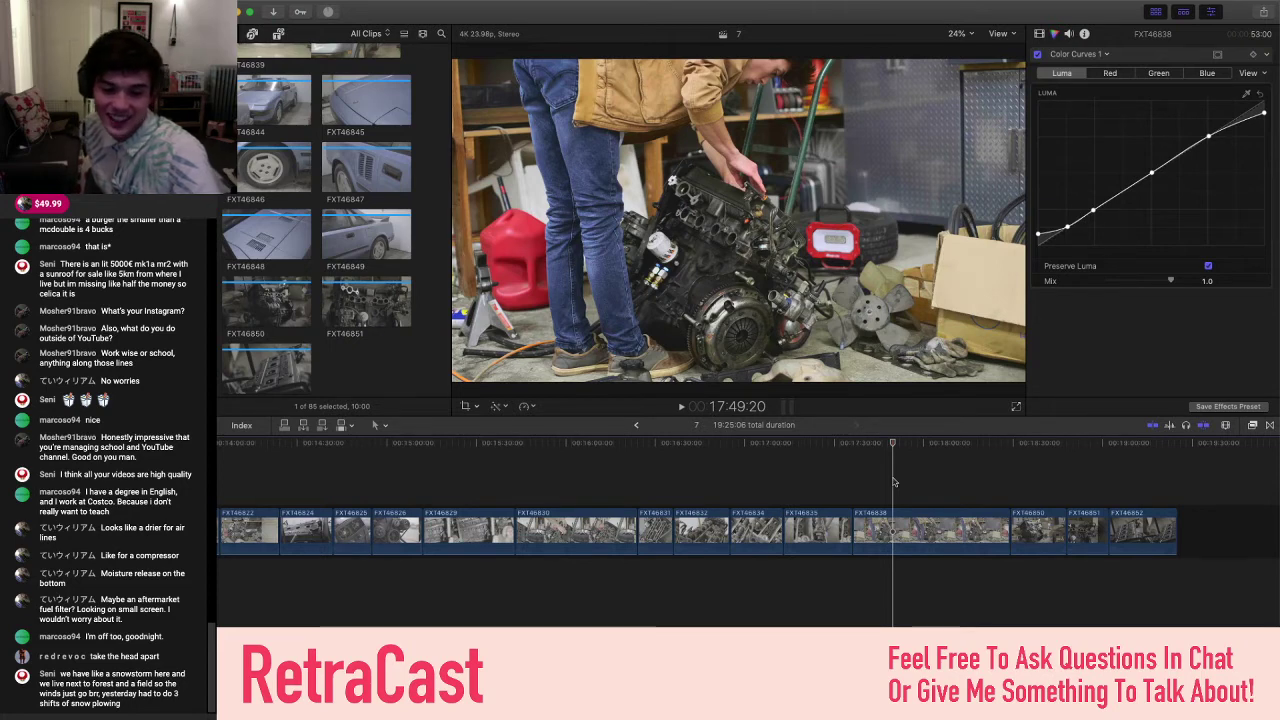
drag(892, 477, 684, 585)
click(803, 585)
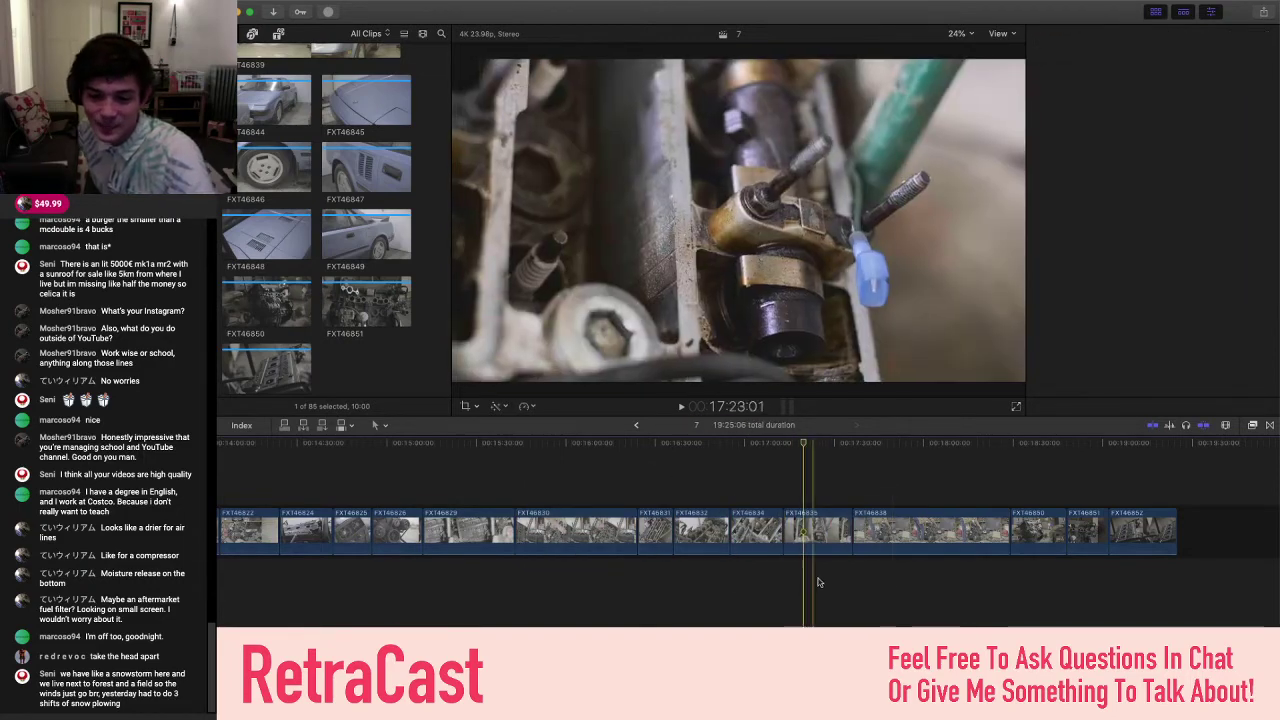
click(883, 548)
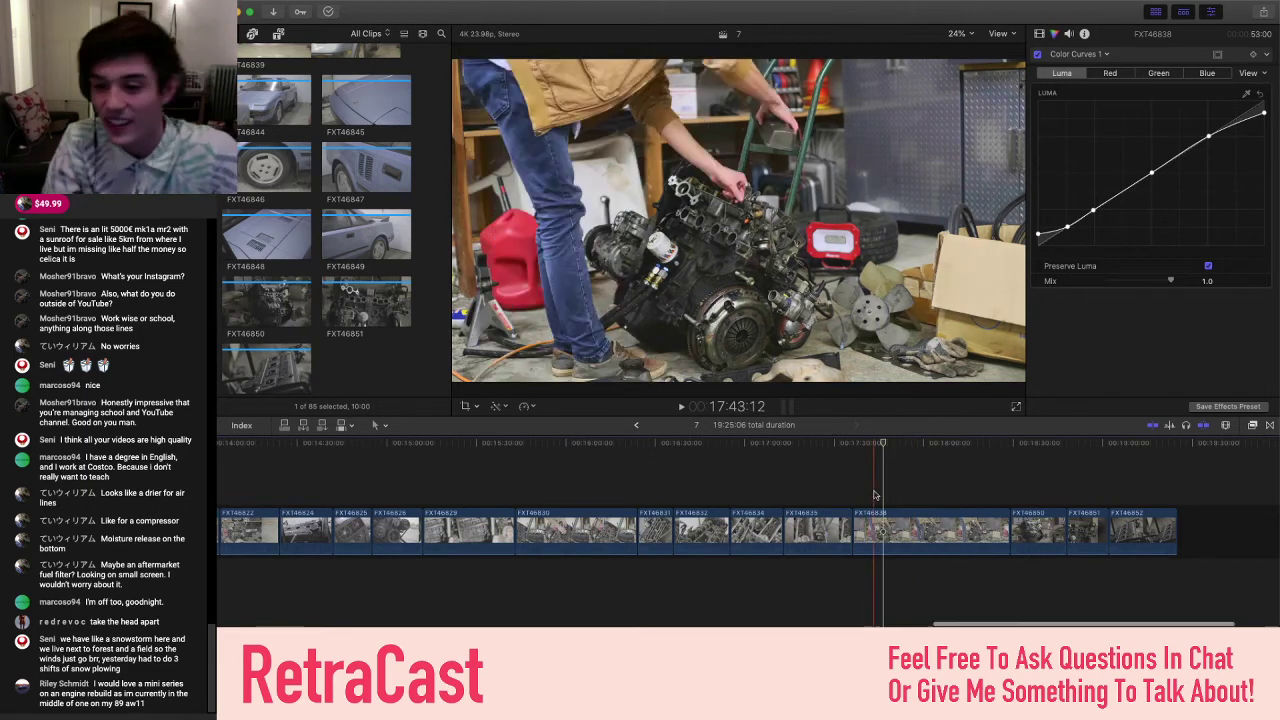
click(966, 490)
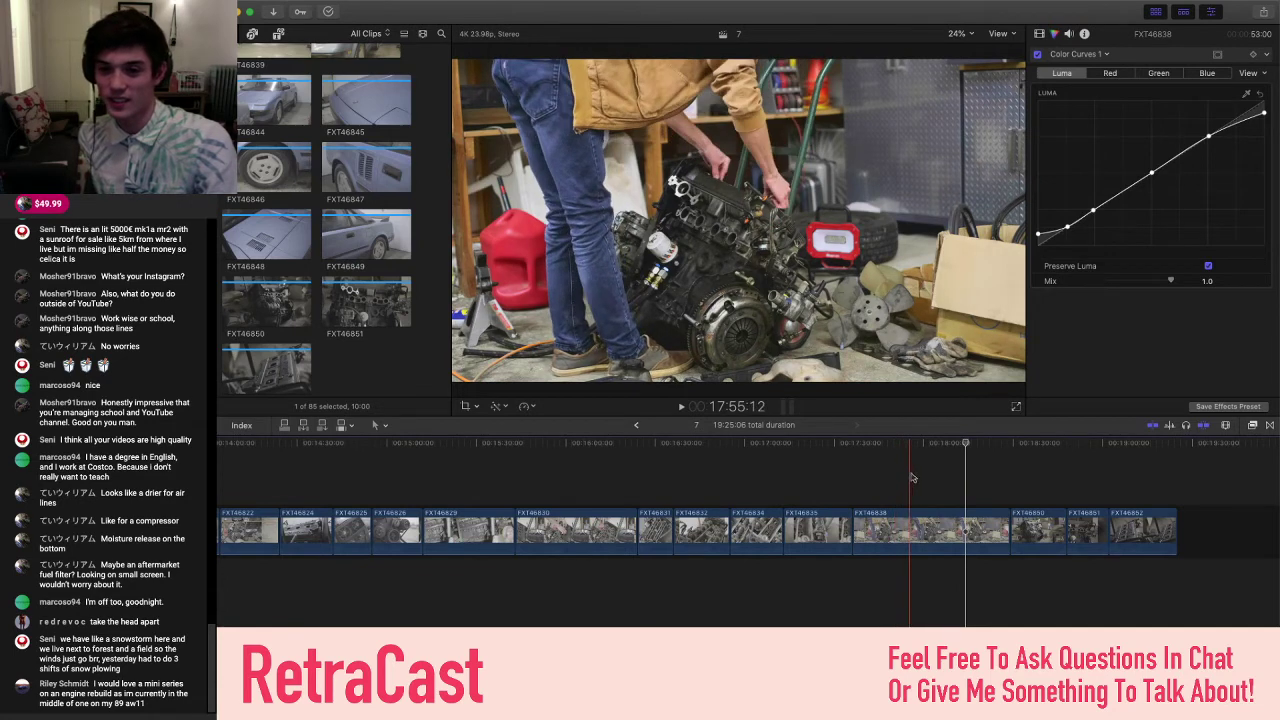
click(873, 480)
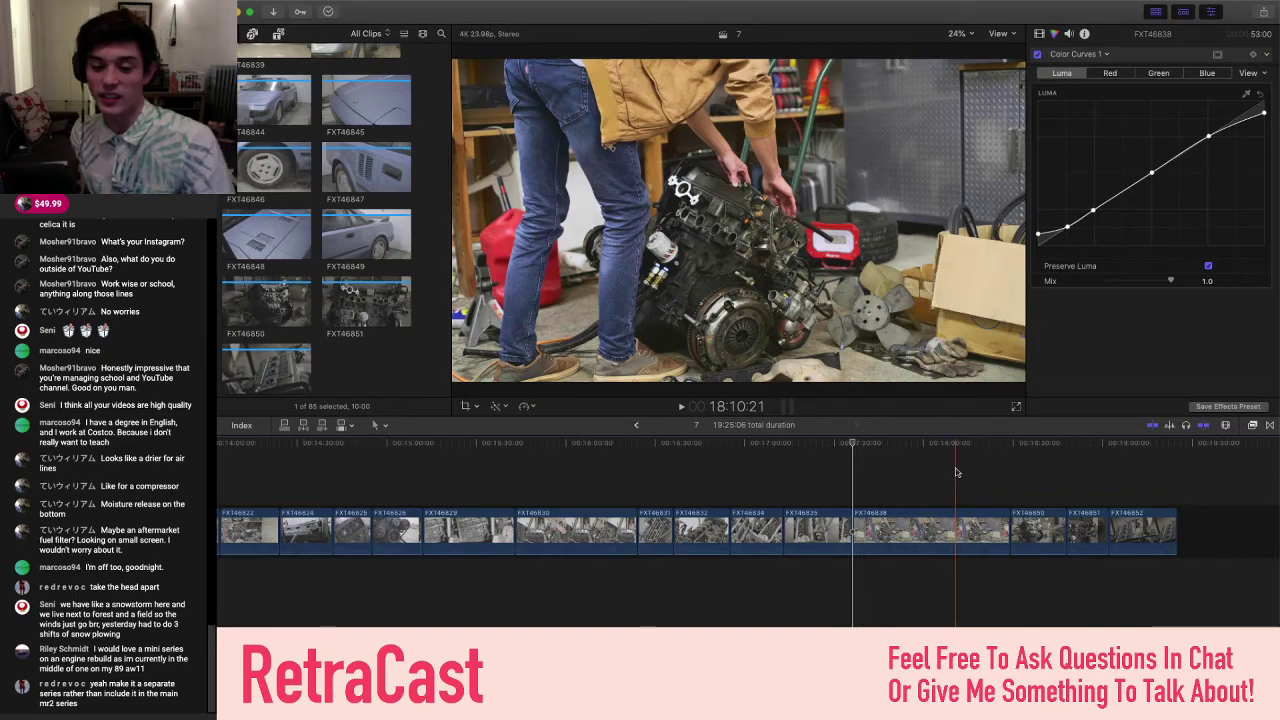
scroll(955, 472, right, 3)
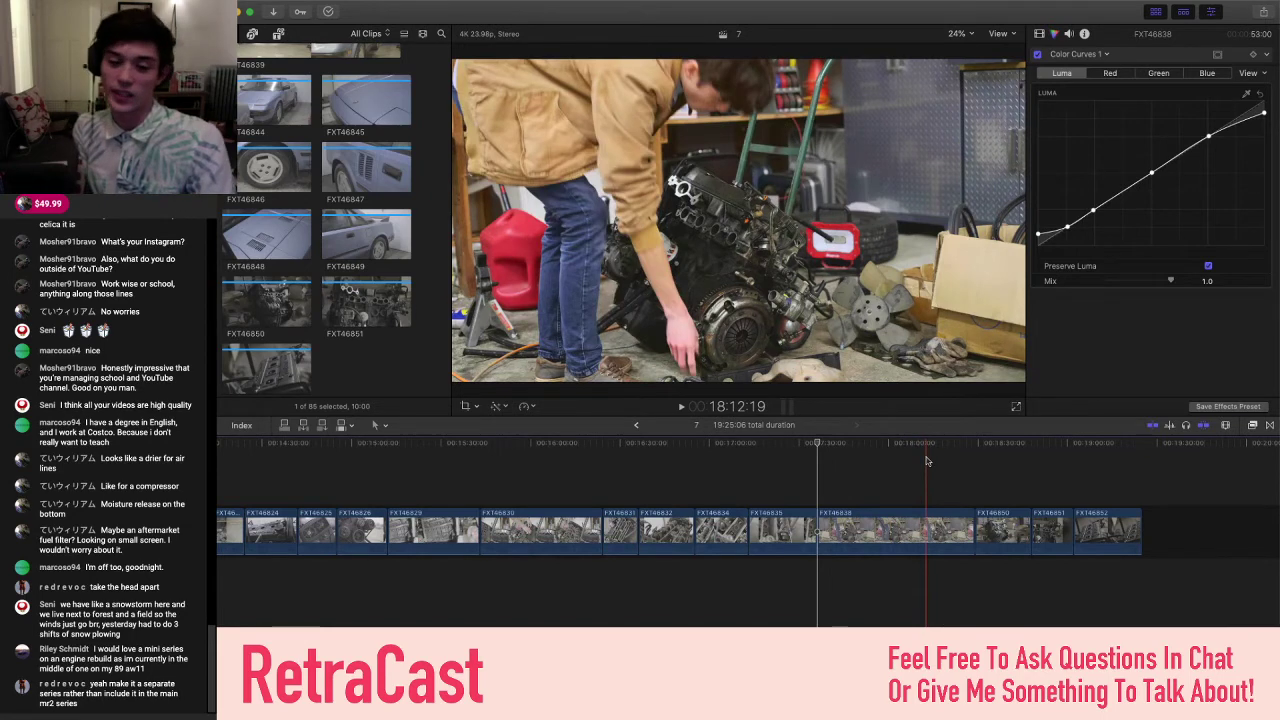
scroll(927, 461, right, 1)
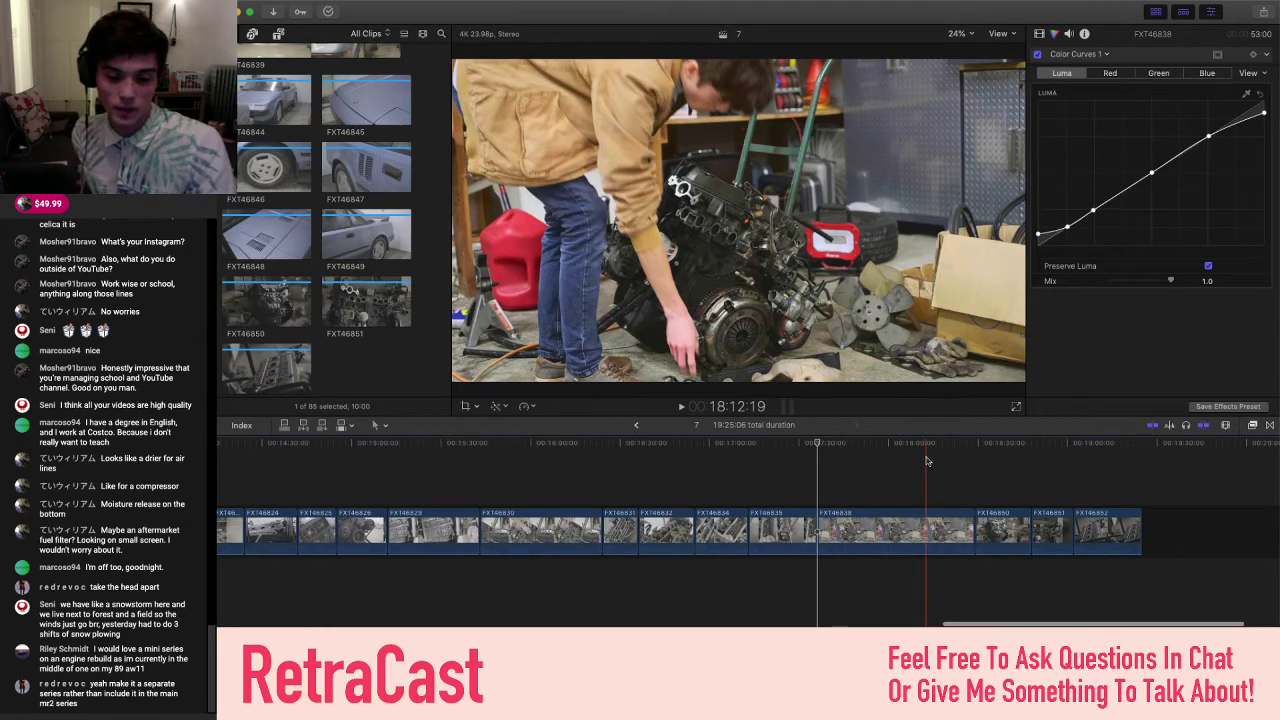
scroll(926, 461, right, 2)
scroll(926, 461, right, 1)
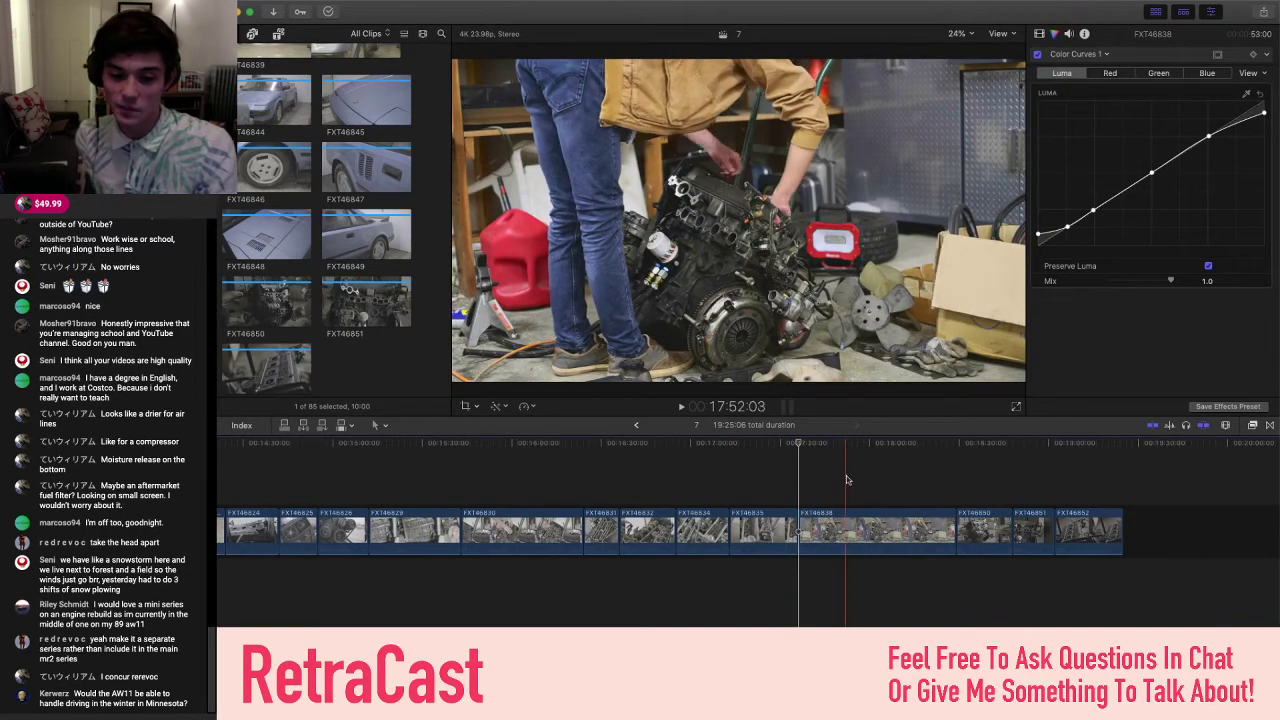
click(884, 490)
click(920, 497)
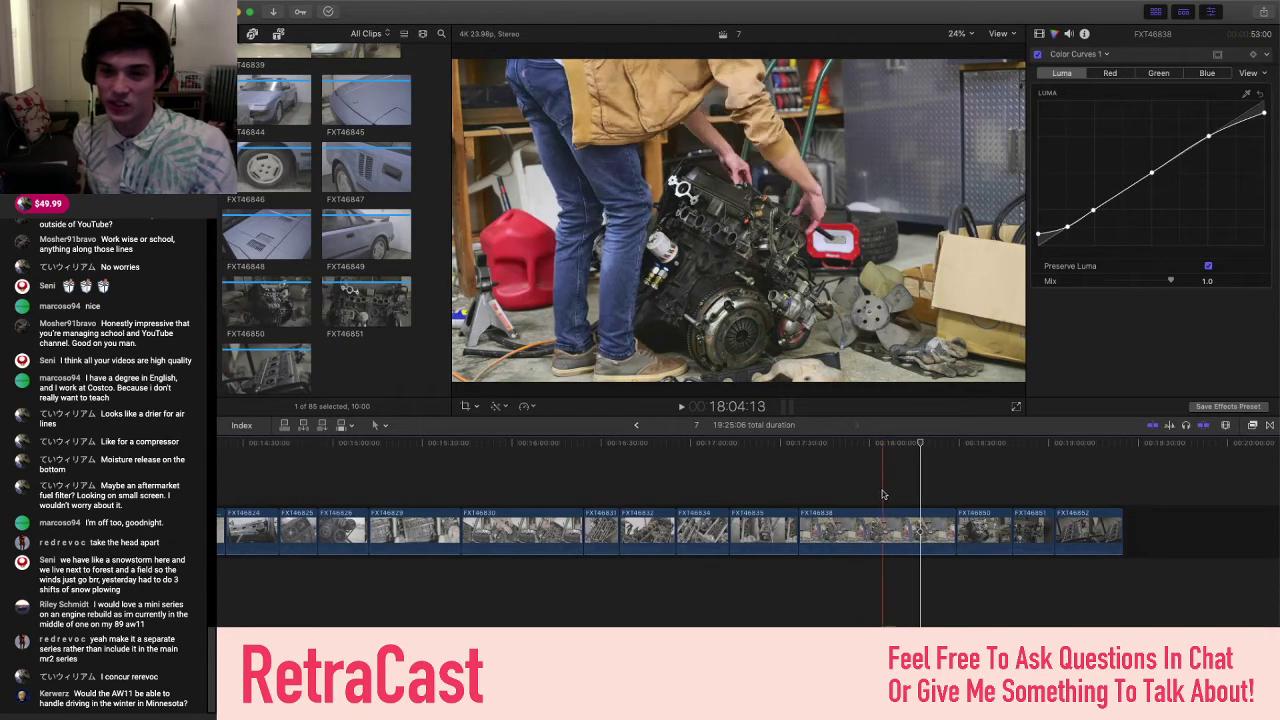
- Recheck the hands-on engine work in timeline clip FXT46838 at several points and skim the clips around it
click(872, 494)
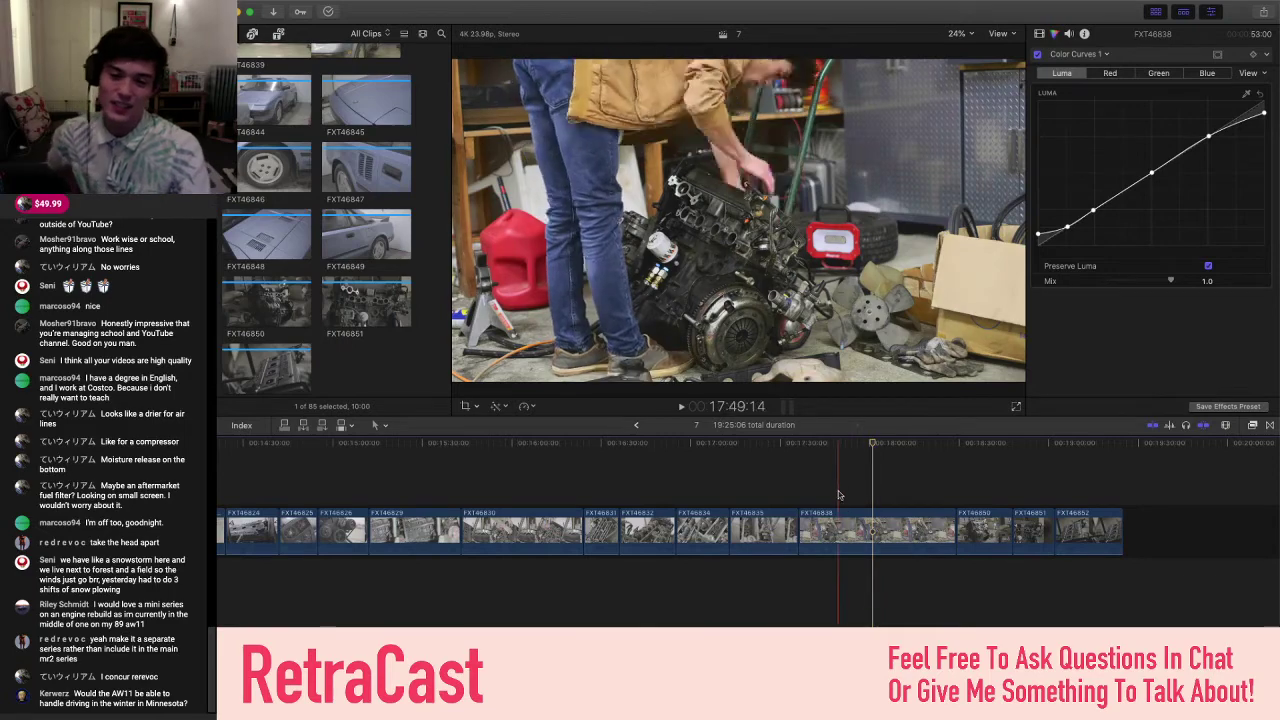
click(841, 491)
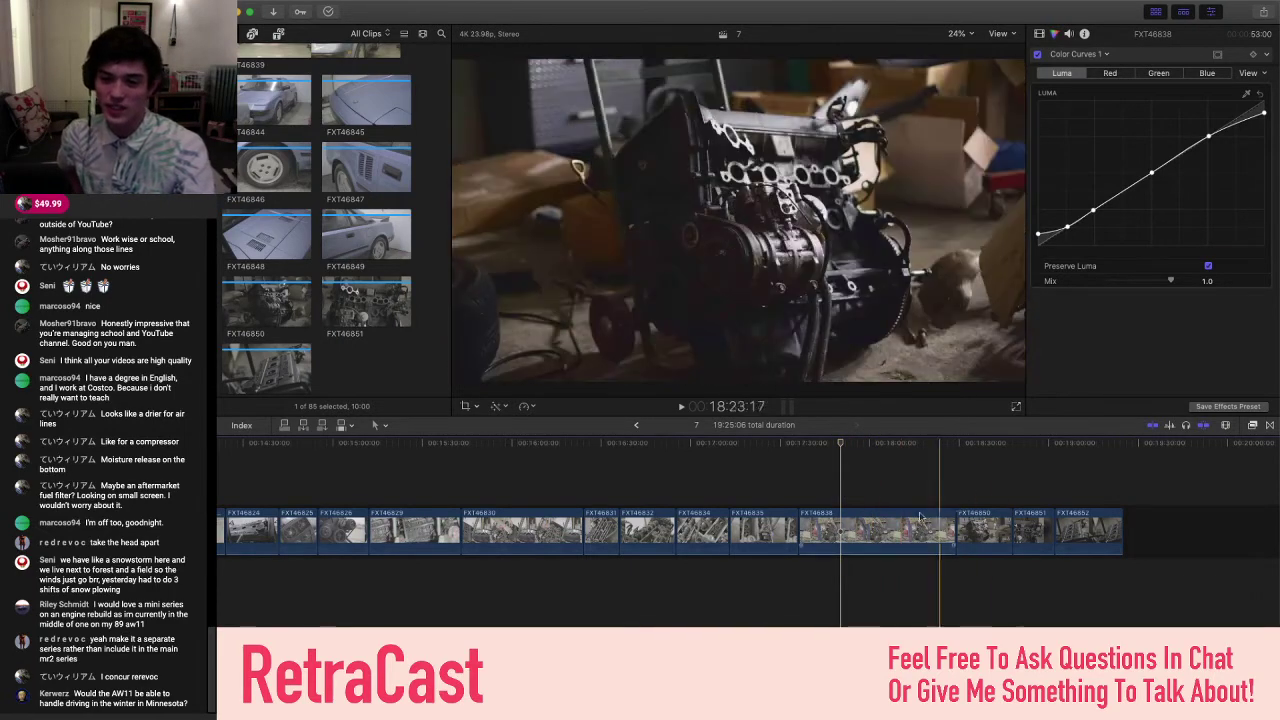
click(887, 490)
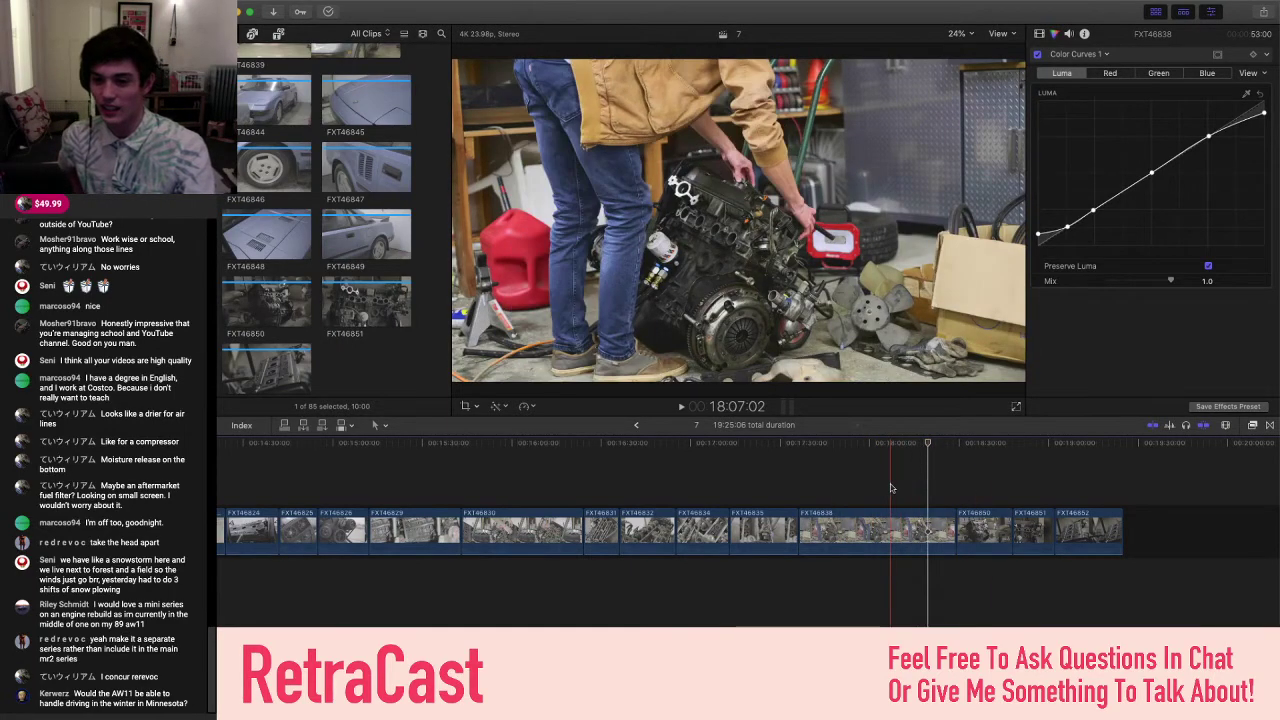
scroll(652, 468, left, 3)
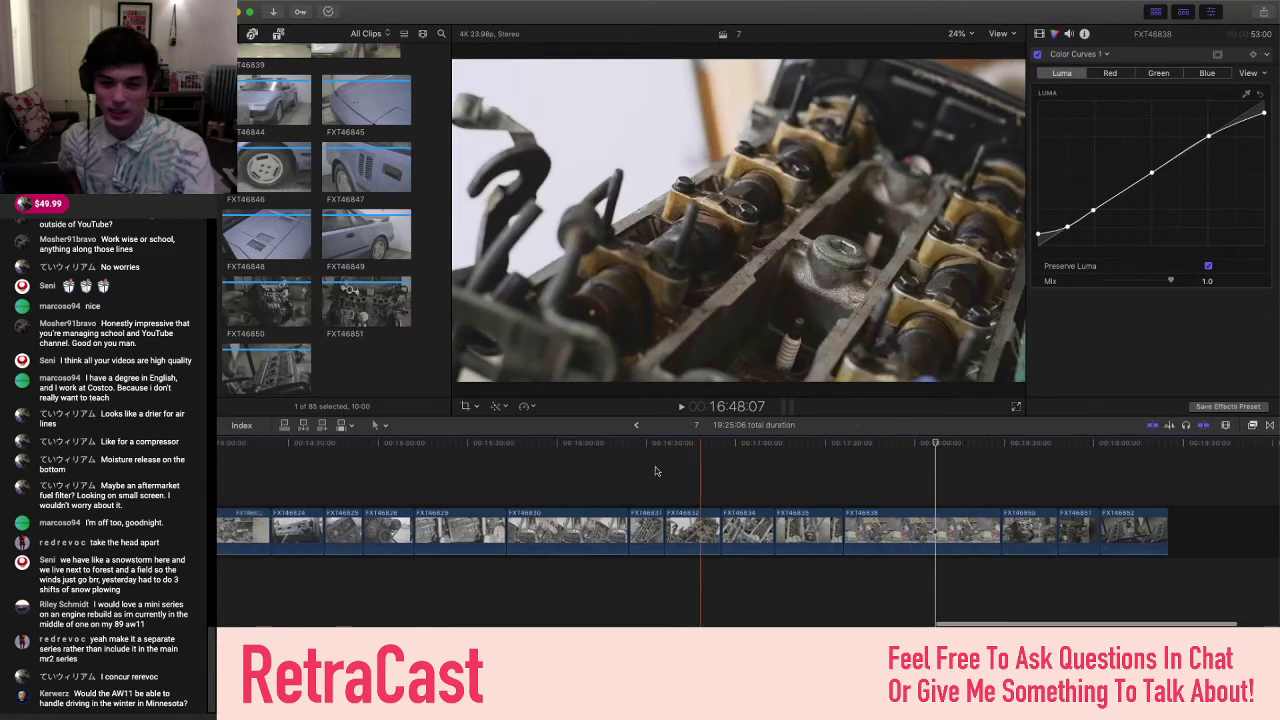
scroll(760, 465, right, 3)
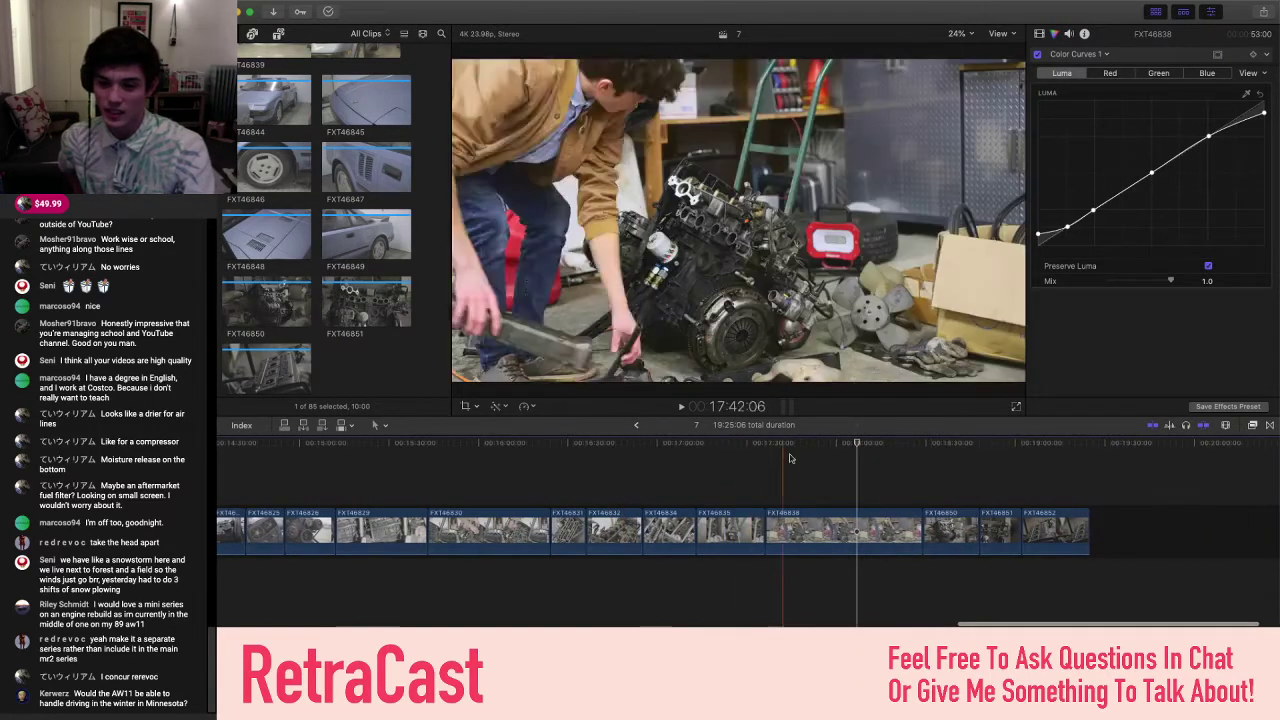
click(814, 464)
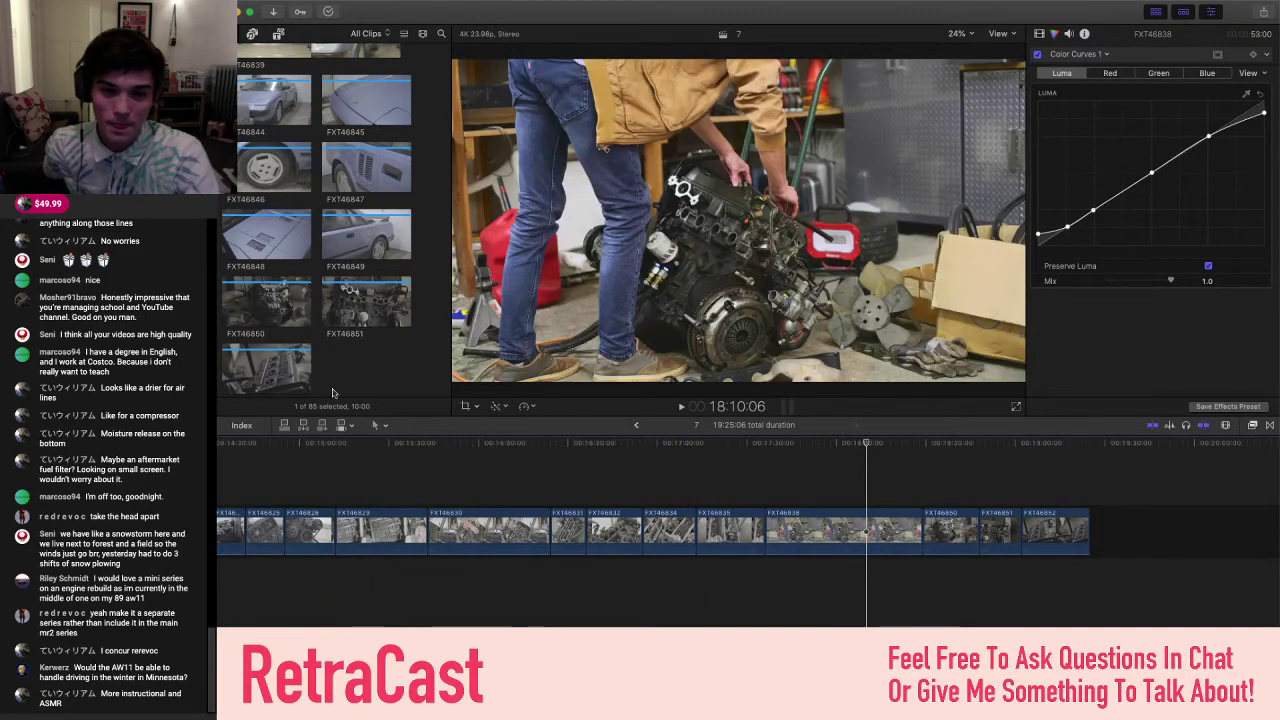
- Preview source clip FXT46846, browse the neighbouring source clips, and inspect timeline clips FXT46834 and FXT46835
scroll(333, 392, up, 3)
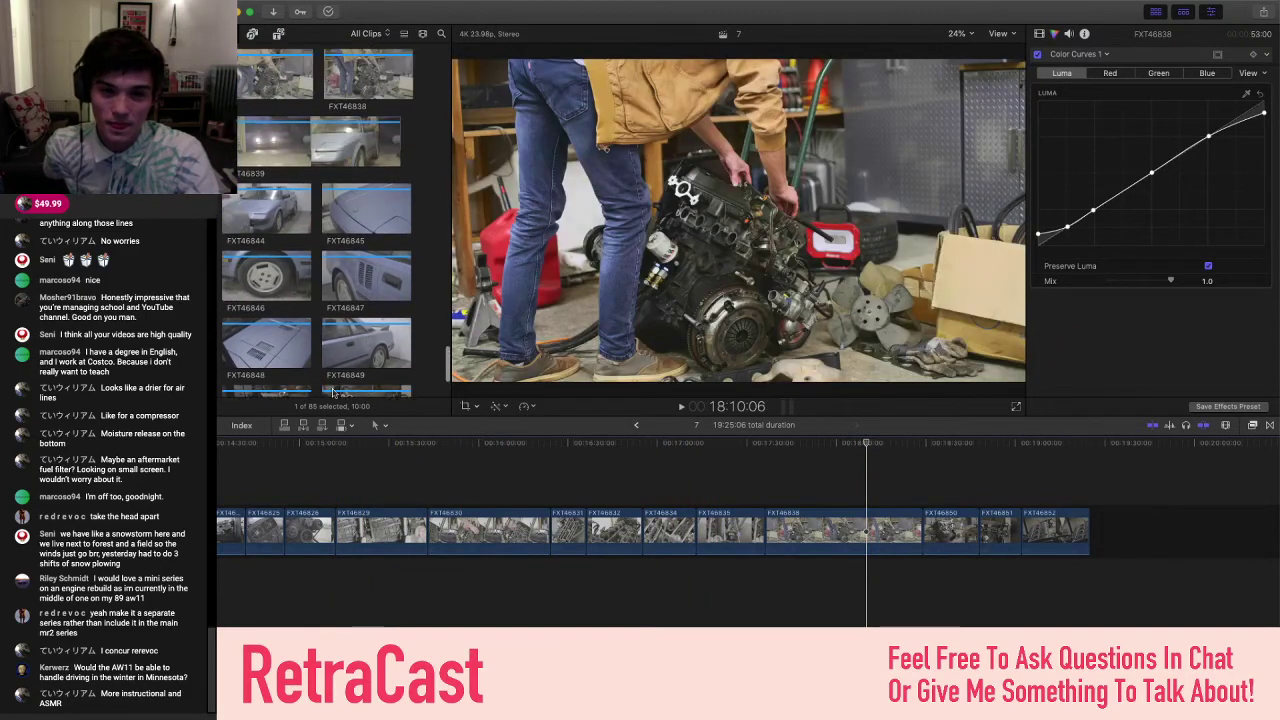
click(253, 287)
scroll(318, 272, up, 2)
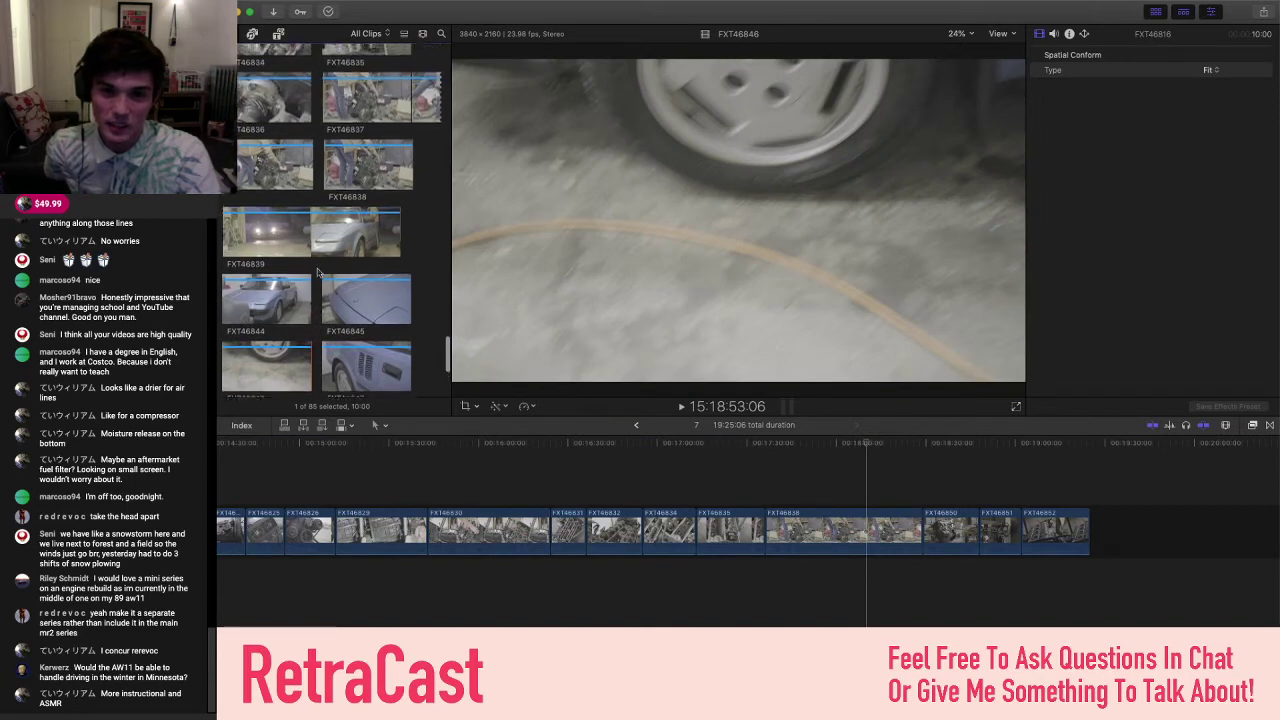
scroll(318, 272, up, 2)
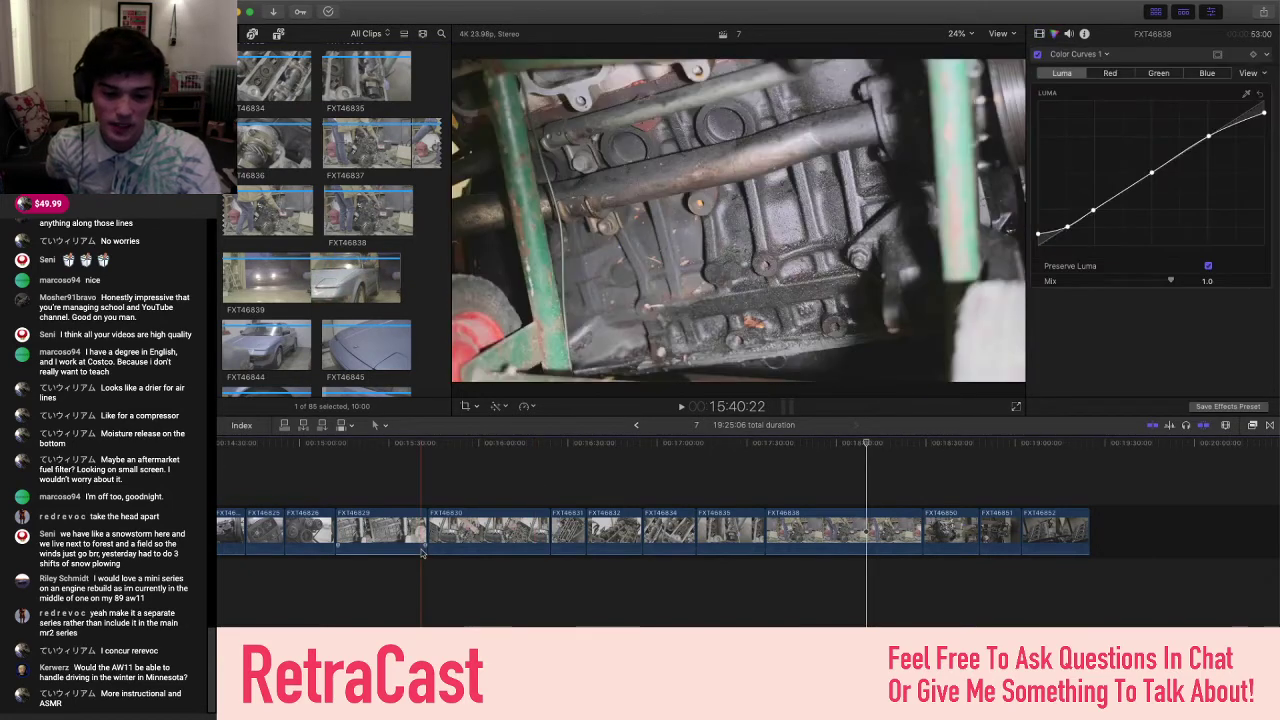
scroll(540, 520, right, 5)
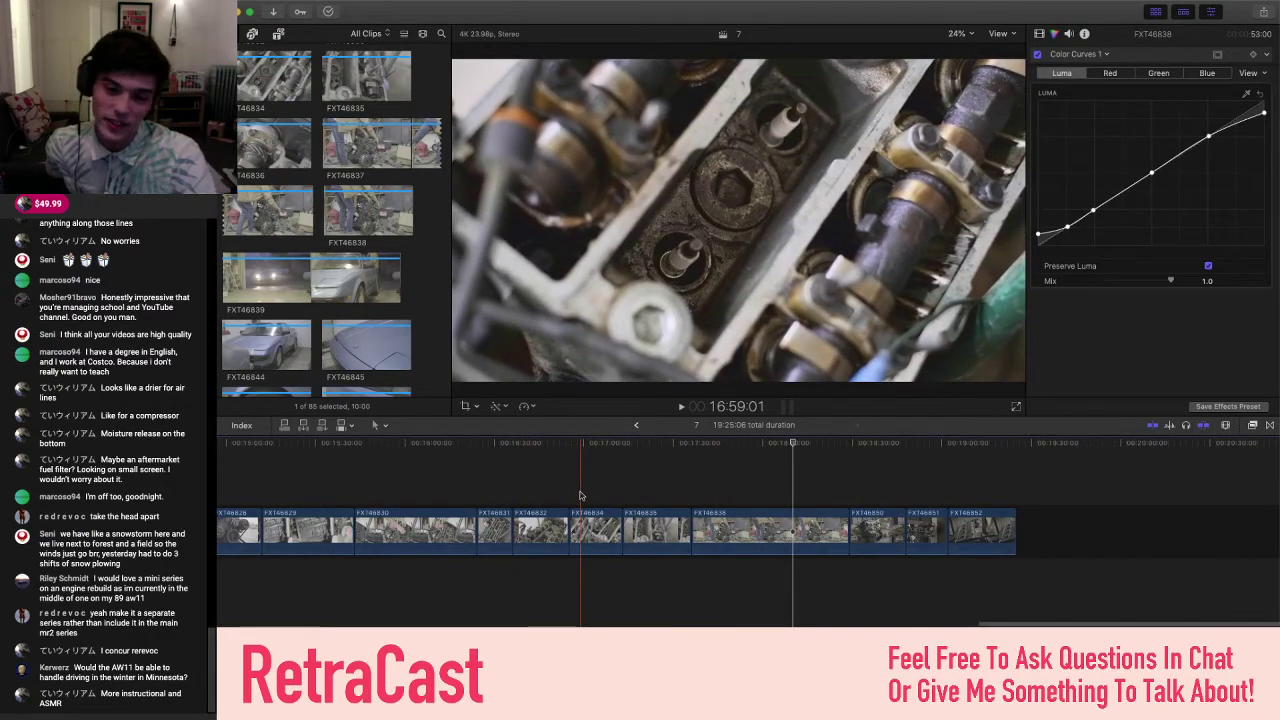
click(585, 495)
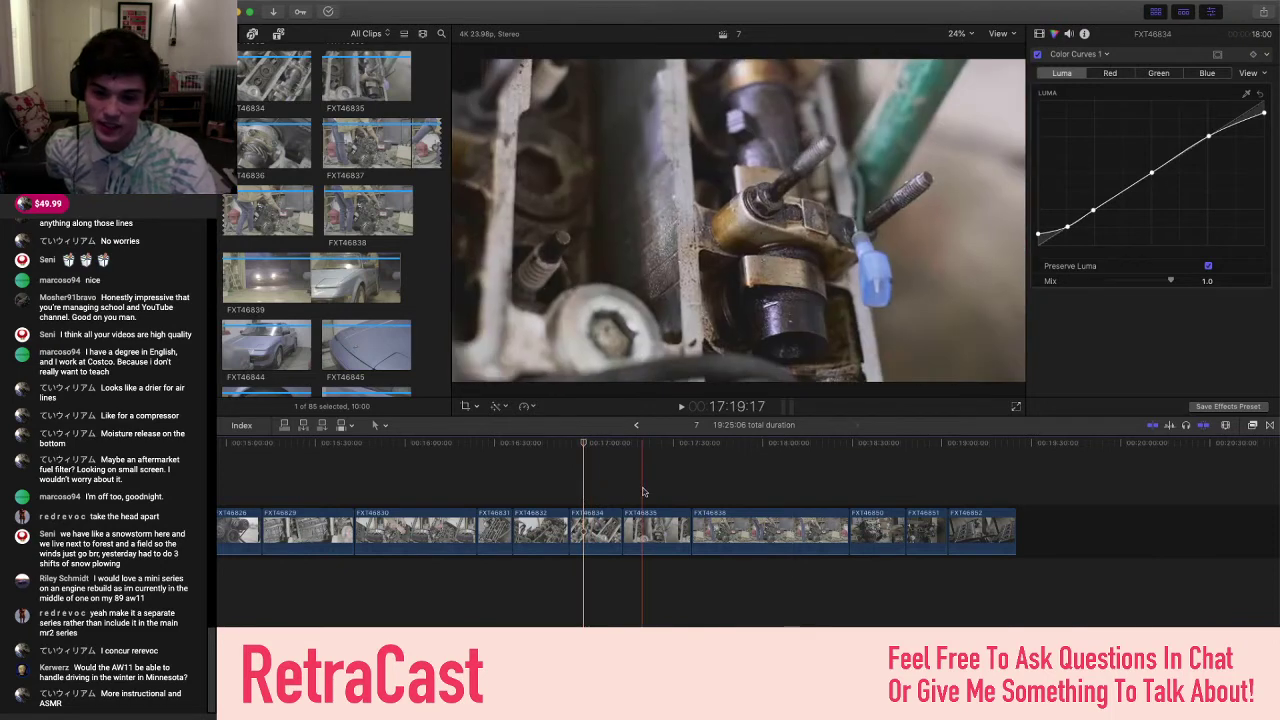
click(652, 491)
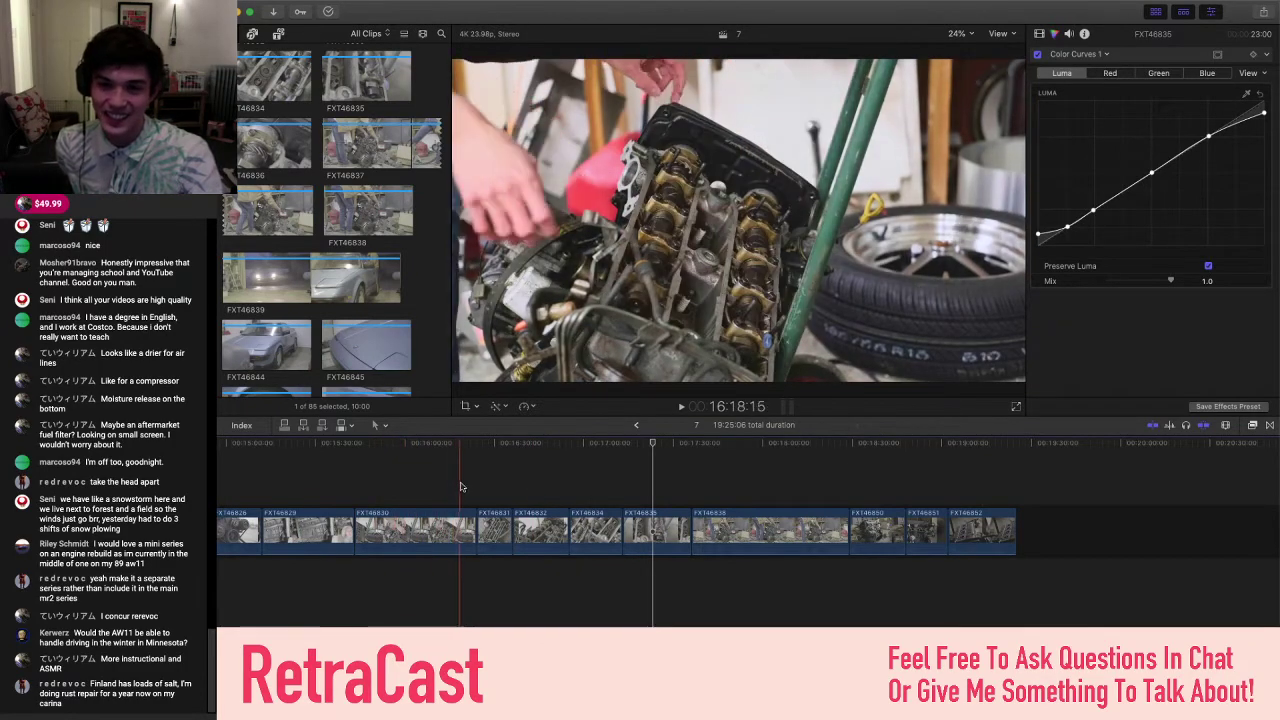
click(600, 482)
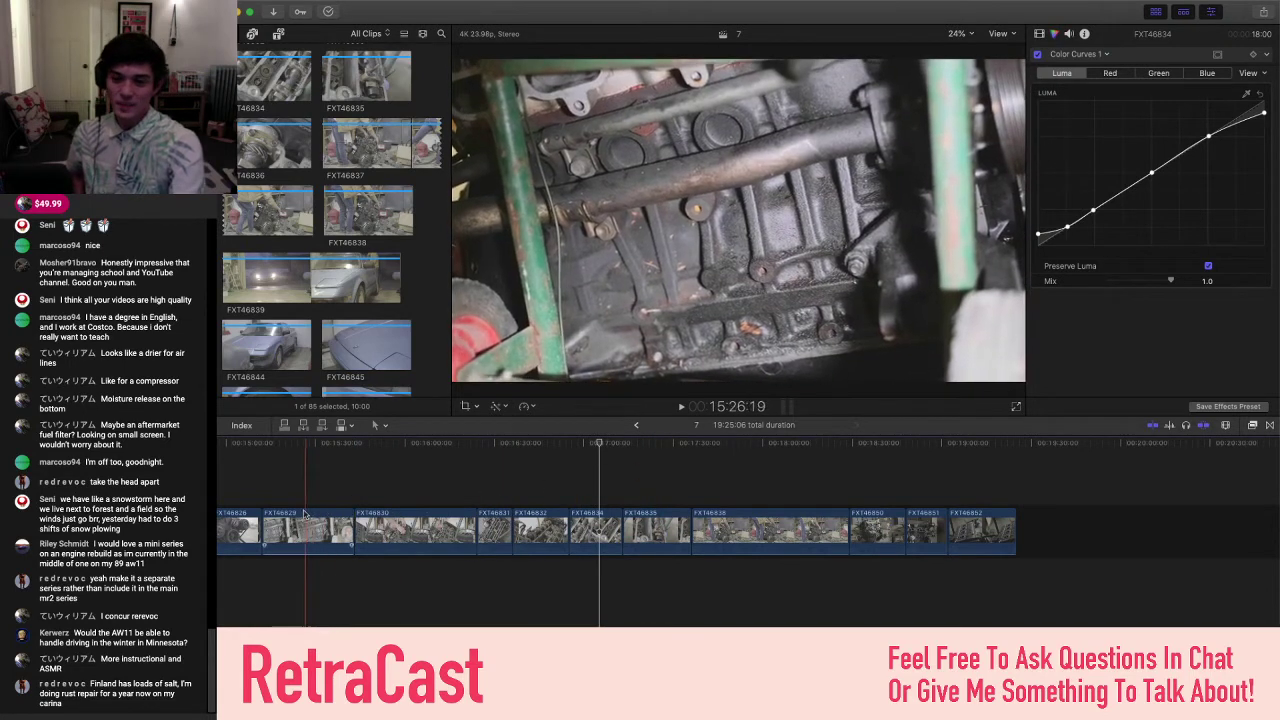
- Review the engine clips in the timeline backwards from FXT46829 to FXT46814, beside the dark solid placeholder
scroll(293, 512, left, 2)
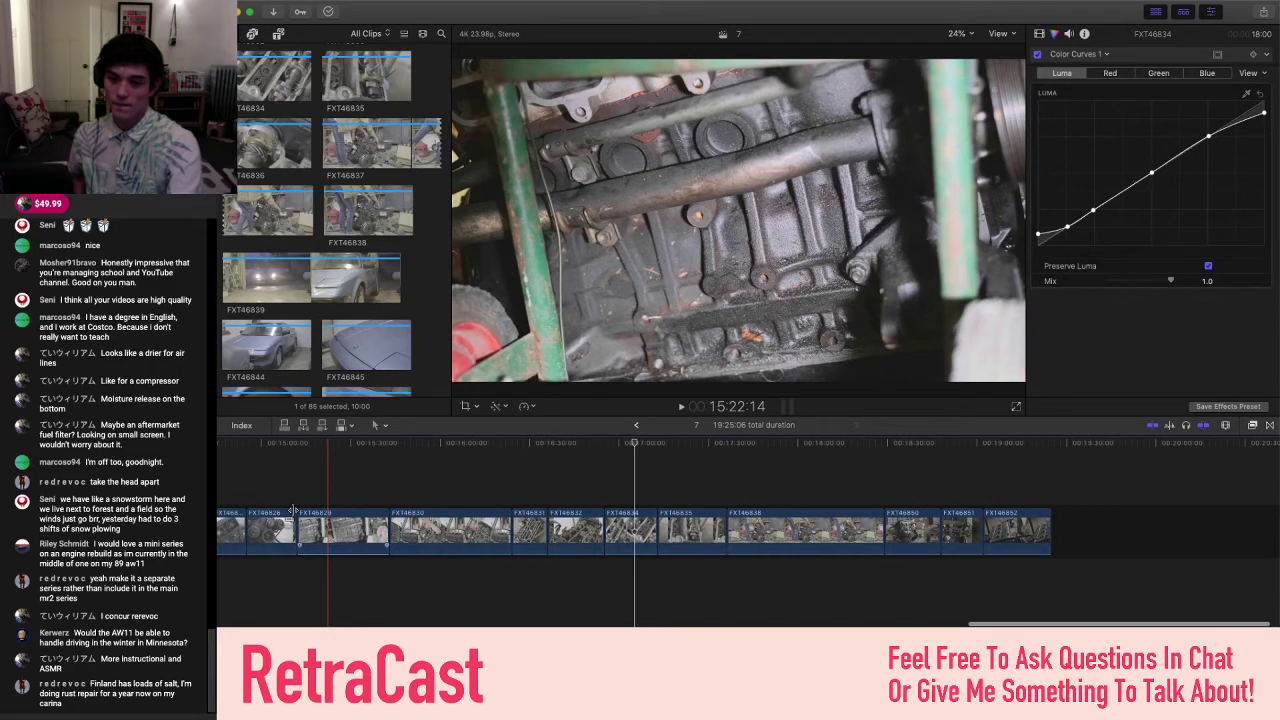
scroll(293, 512, left, 3)
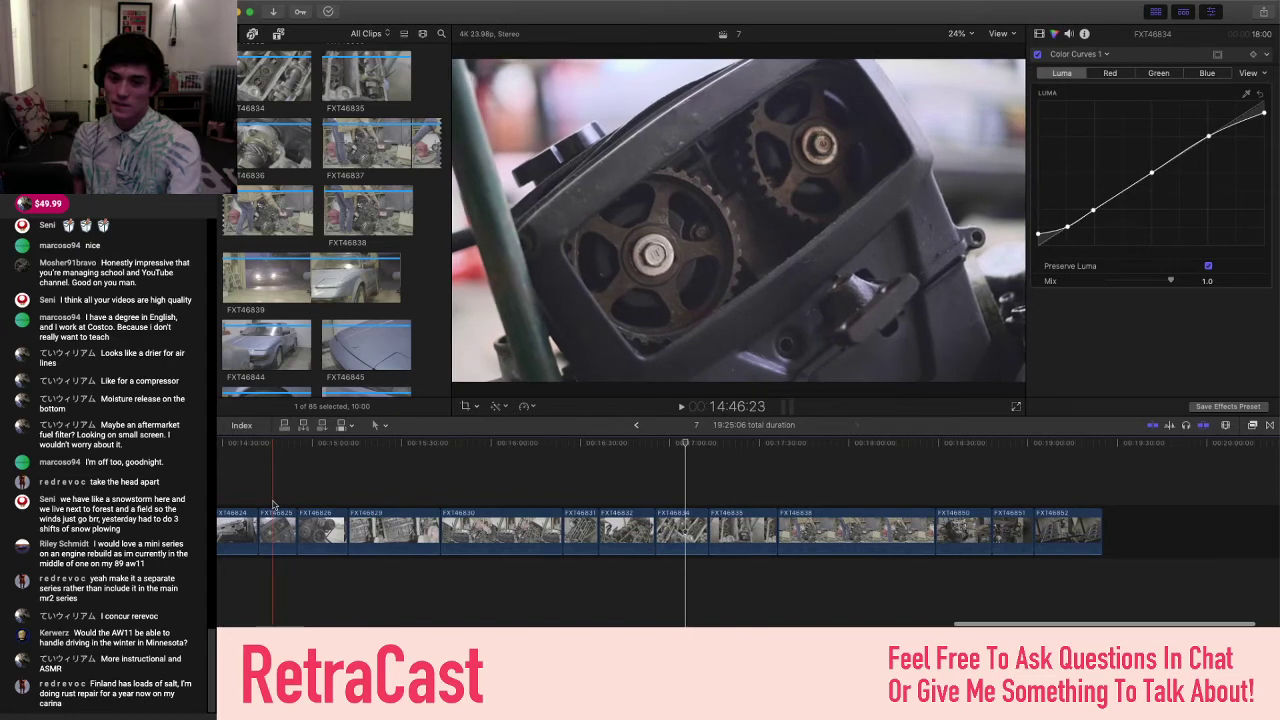
scroll(272, 505, left, 3)
scroll(268, 495, left, 6)
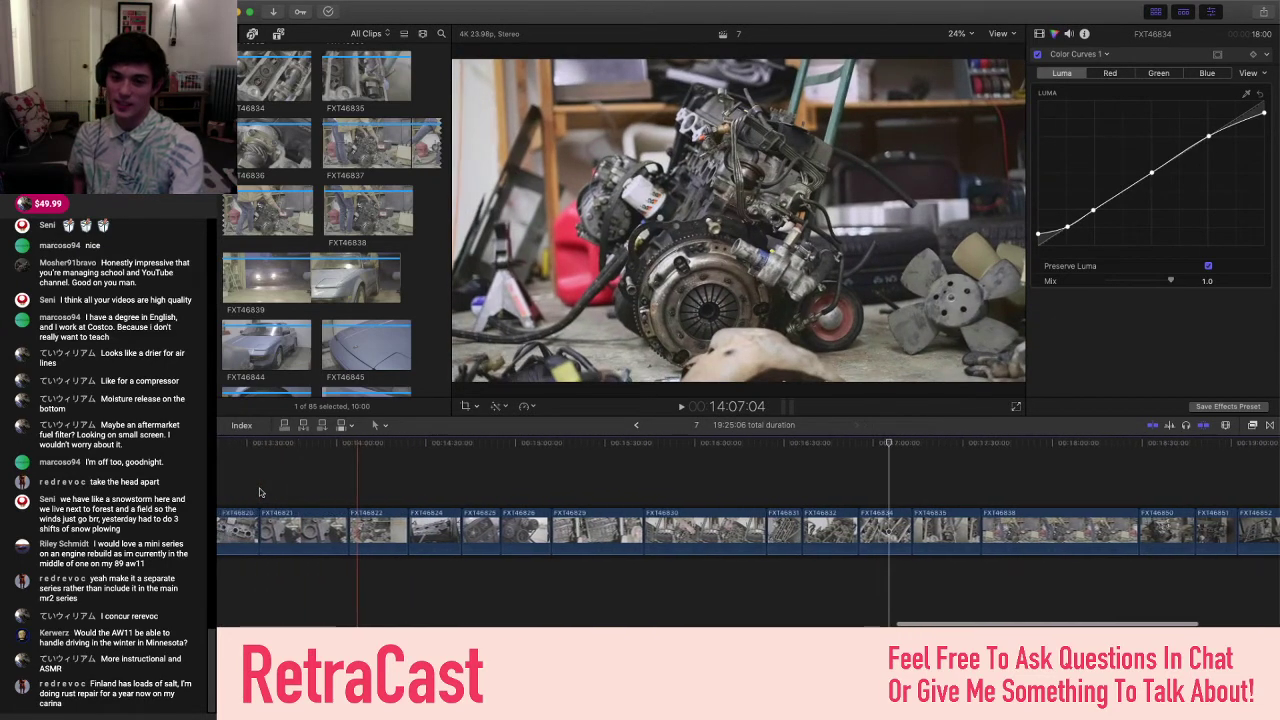
scroll(268, 490, left, 5)
scroll(282, 484, left, 2)
scroll(282, 484, left, 1)
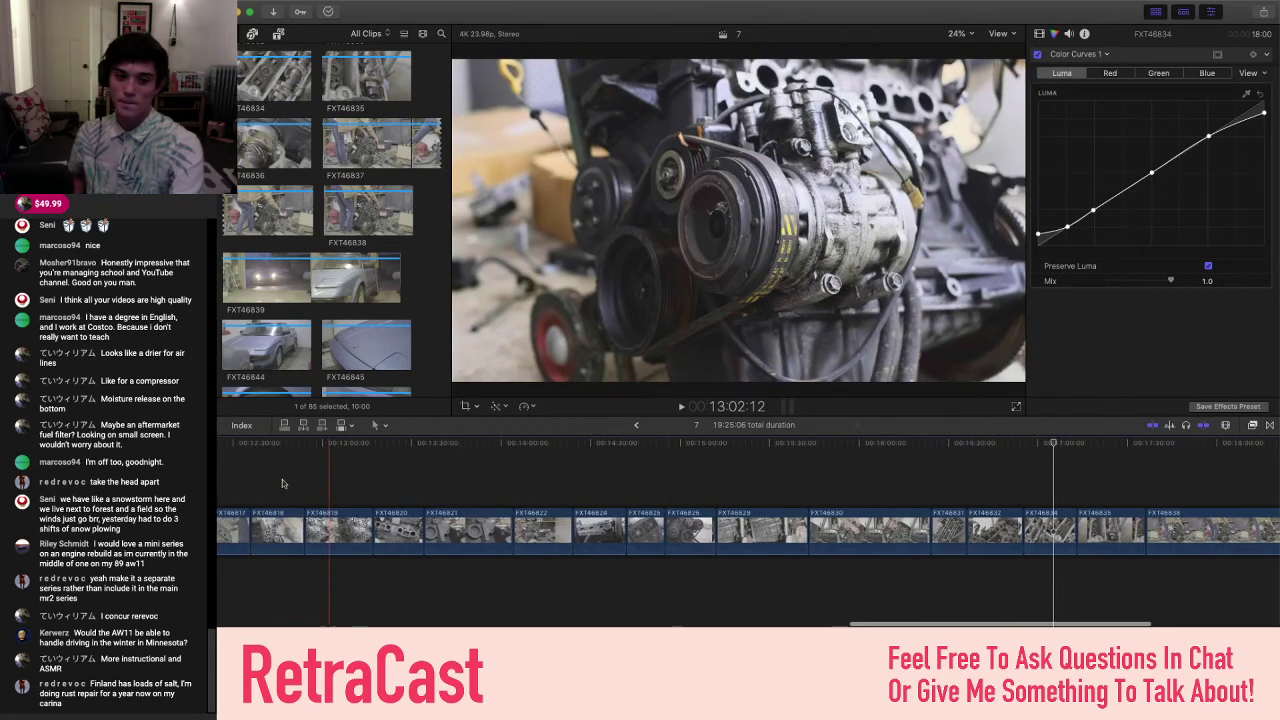
scroll(292, 498, left, 4)
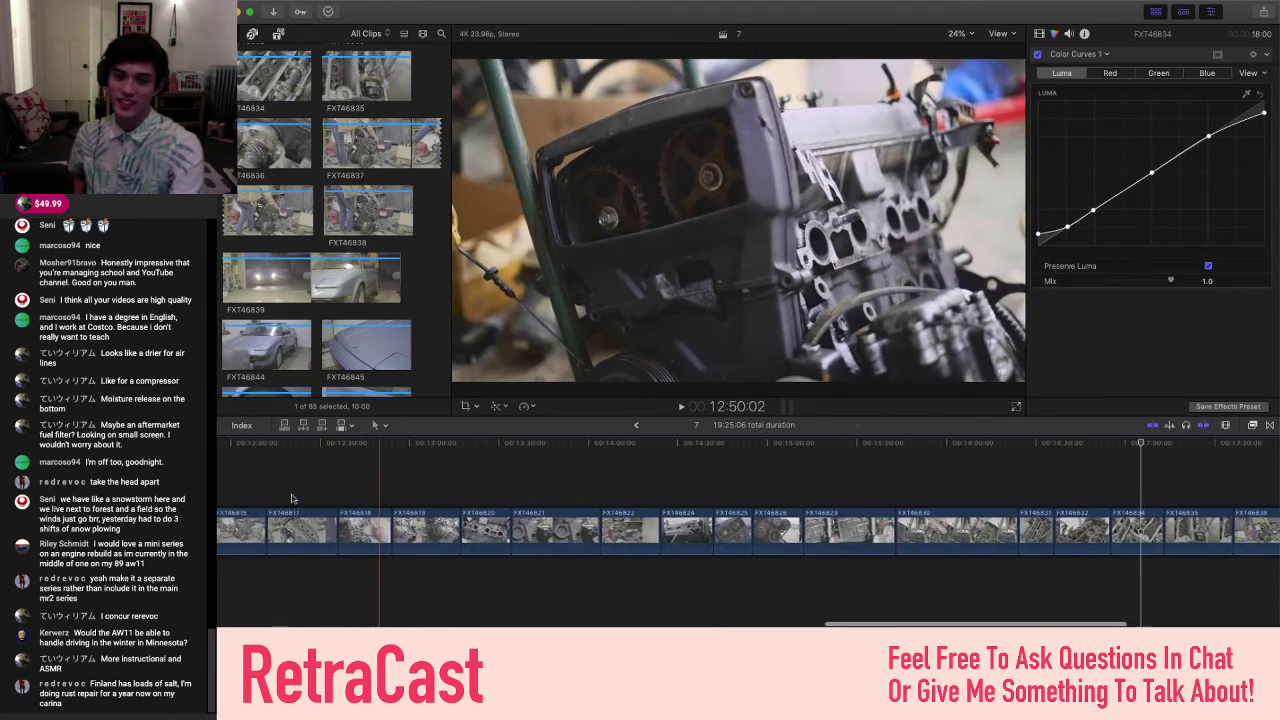
scroll(295, 492, left, 2)
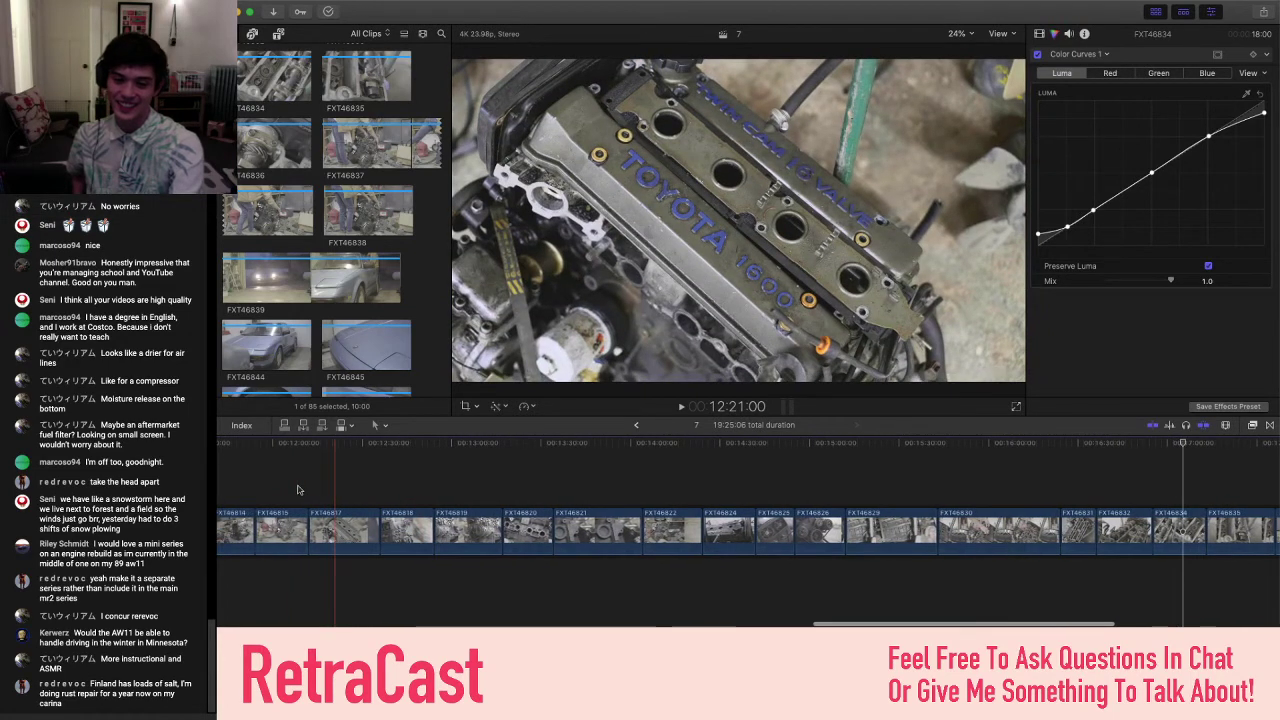
scroll(297, 489, left, 1)
click(297, 489)
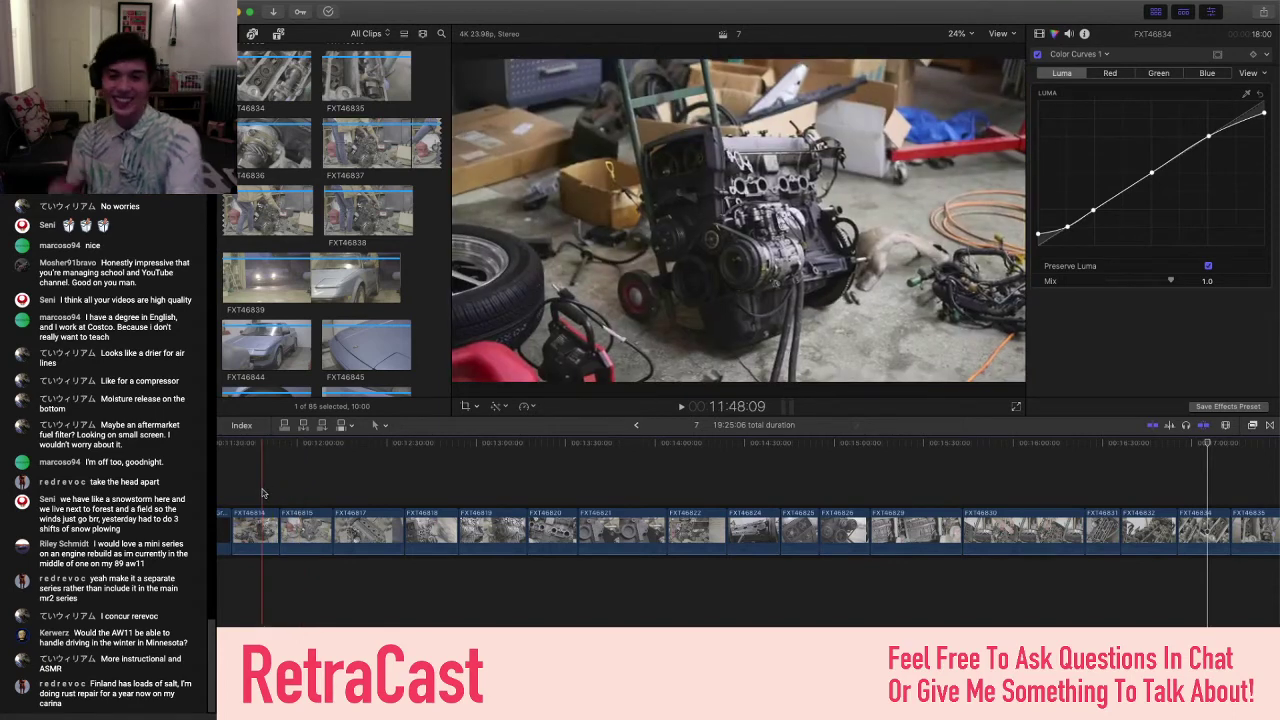
scroll(280, 490, left, 3)
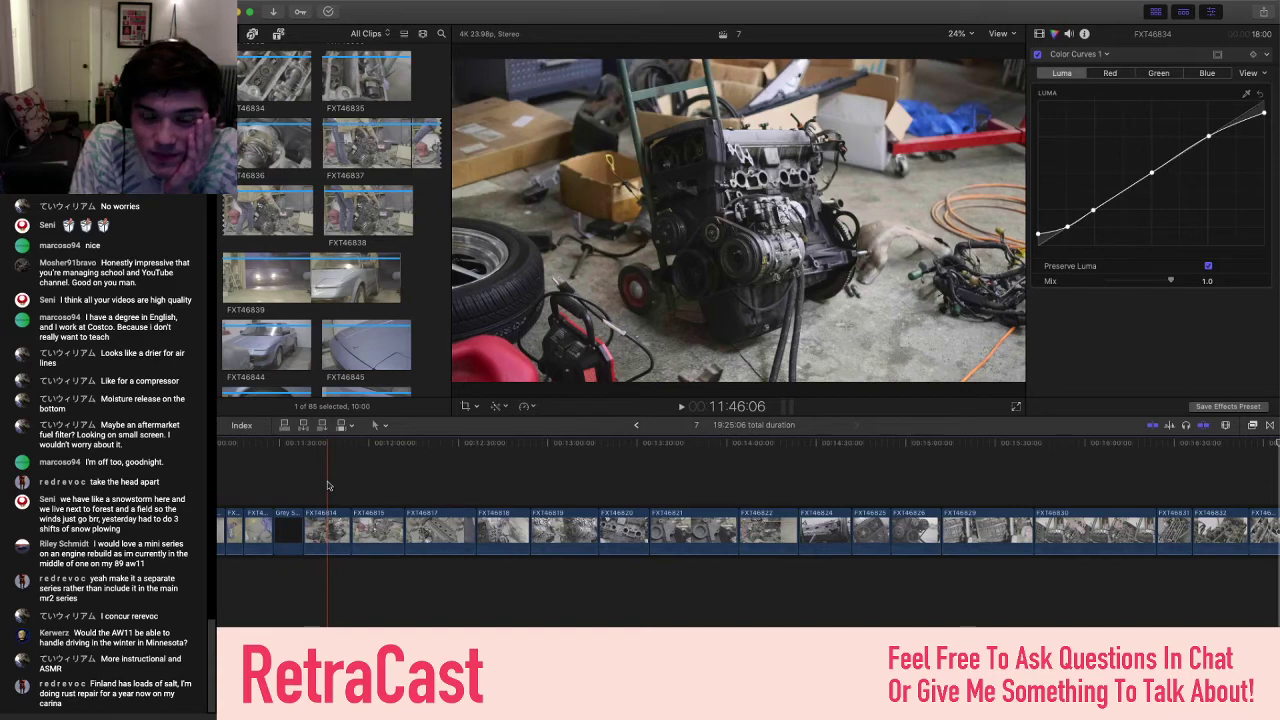
- Skim the timeline forward to clip FXT46838, and go back to the seat footage in FXT46771 near the sequence's start
scroll(327, 486, right, 5)
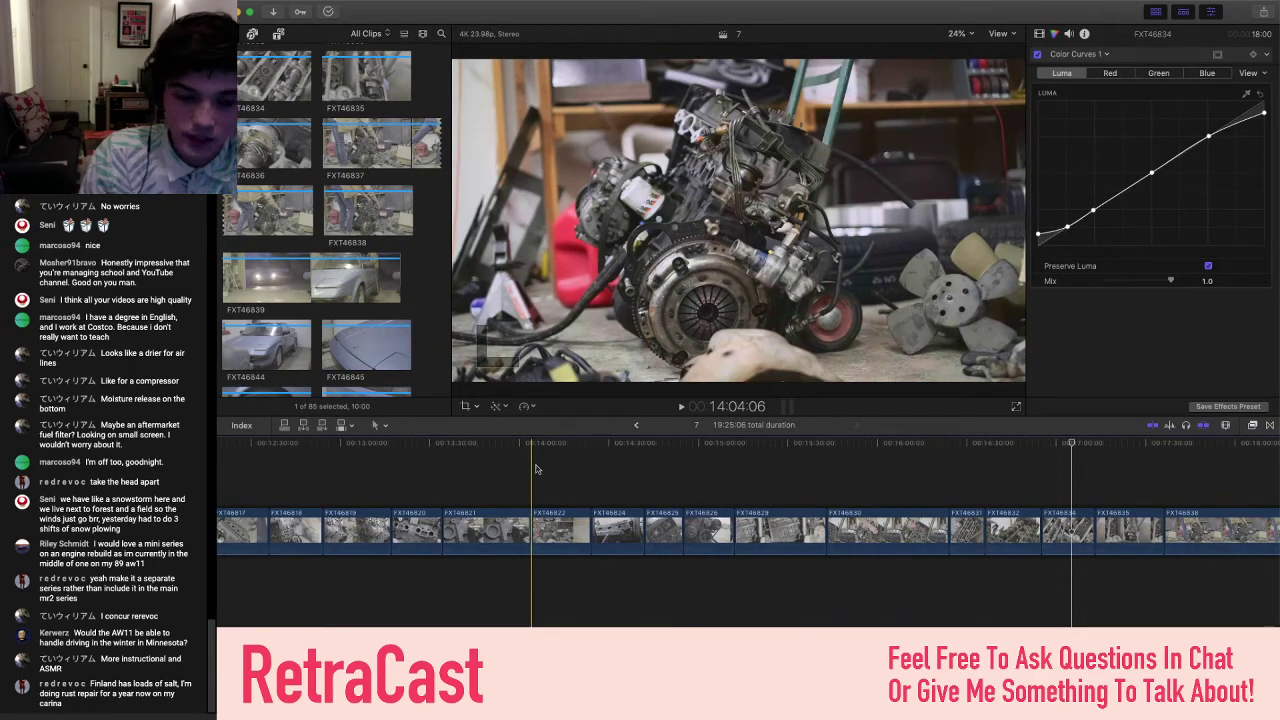
scroll(535, 469, right, 5)
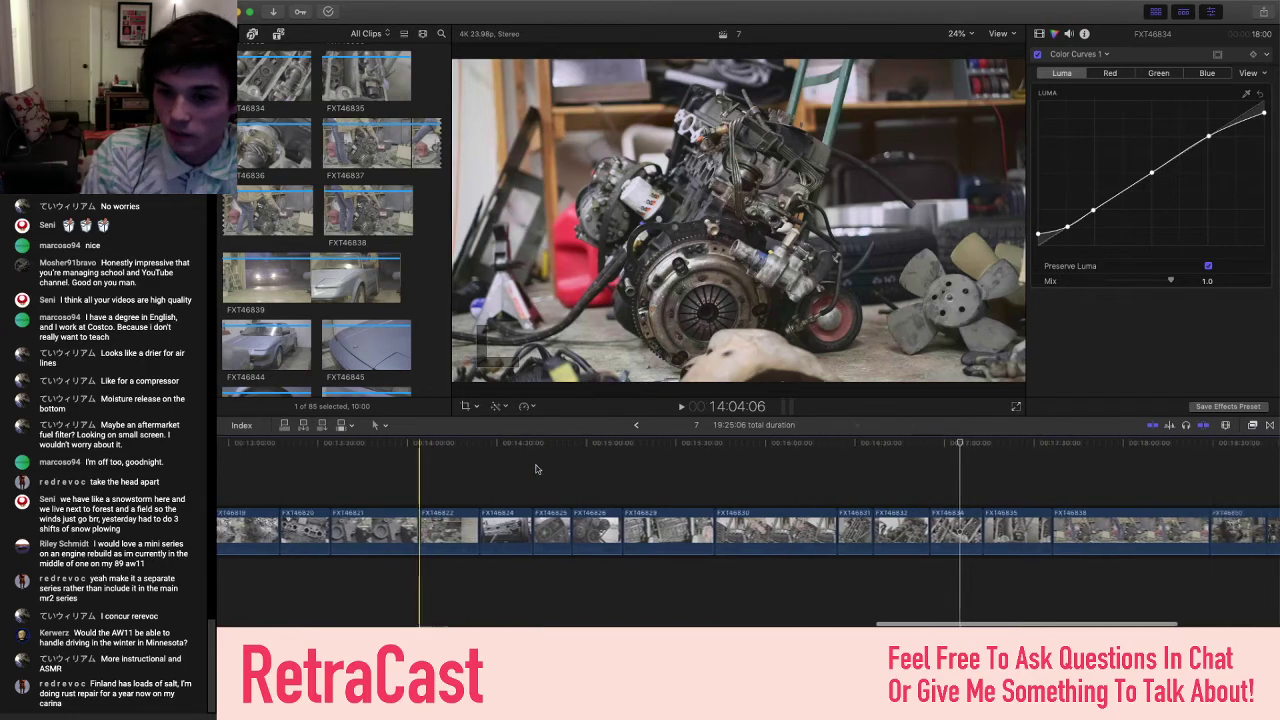
scroll(535, 469, right, 6)
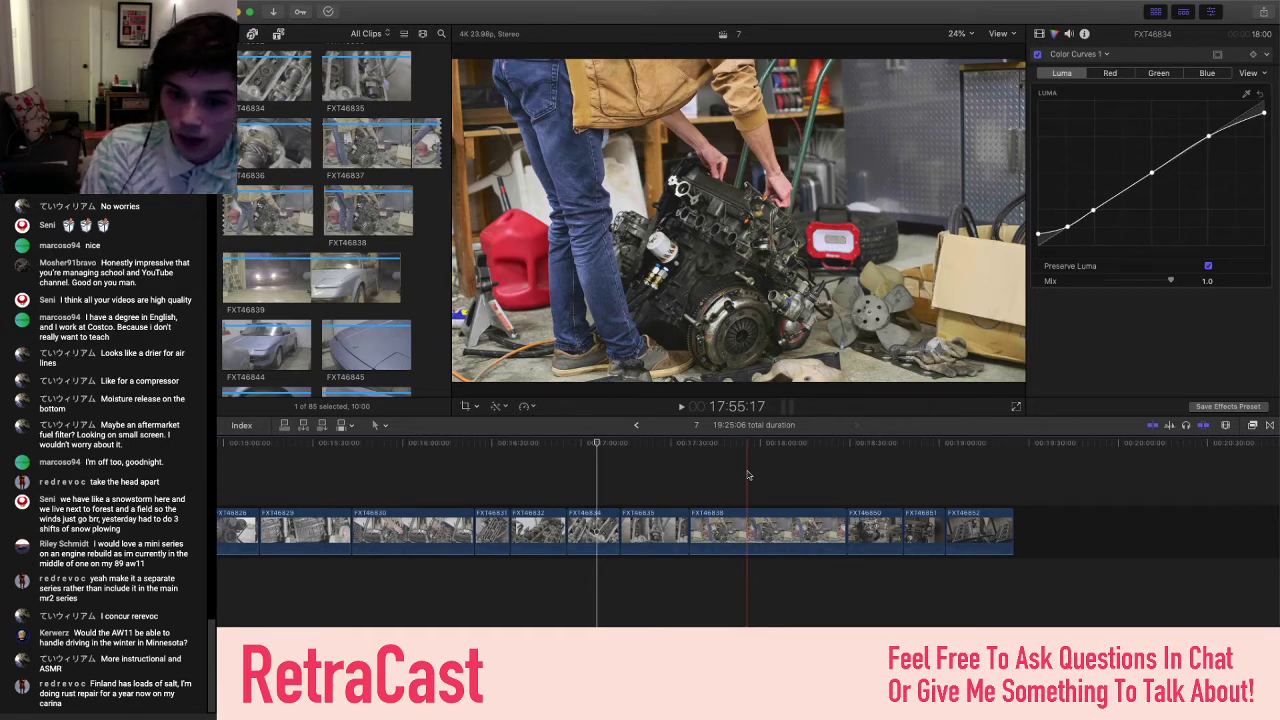
scroll(495, 482, left, 3)
scroll(492, 483, left, 15)
scroll(492, 483, left, 8)
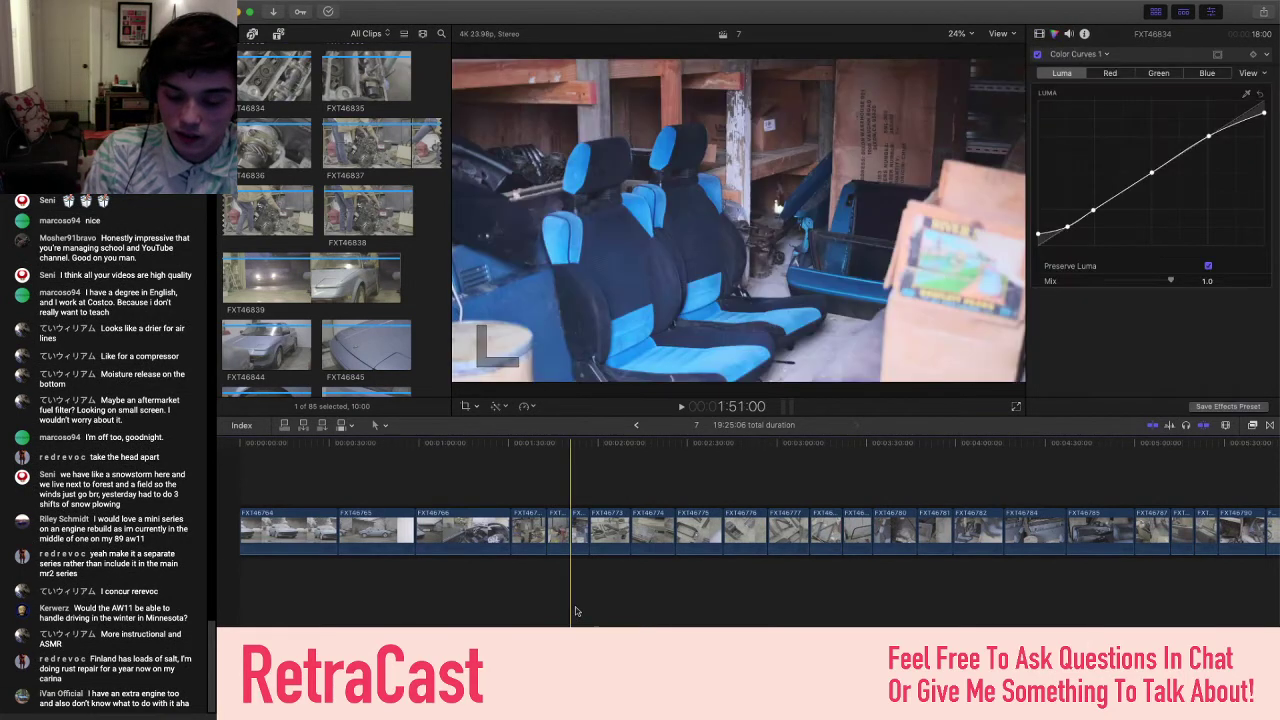
- Review the car-parts clips from FXT46771 through about FXT46801 and return to the beginning of the sequence
scroll(575, 611, right, 3)
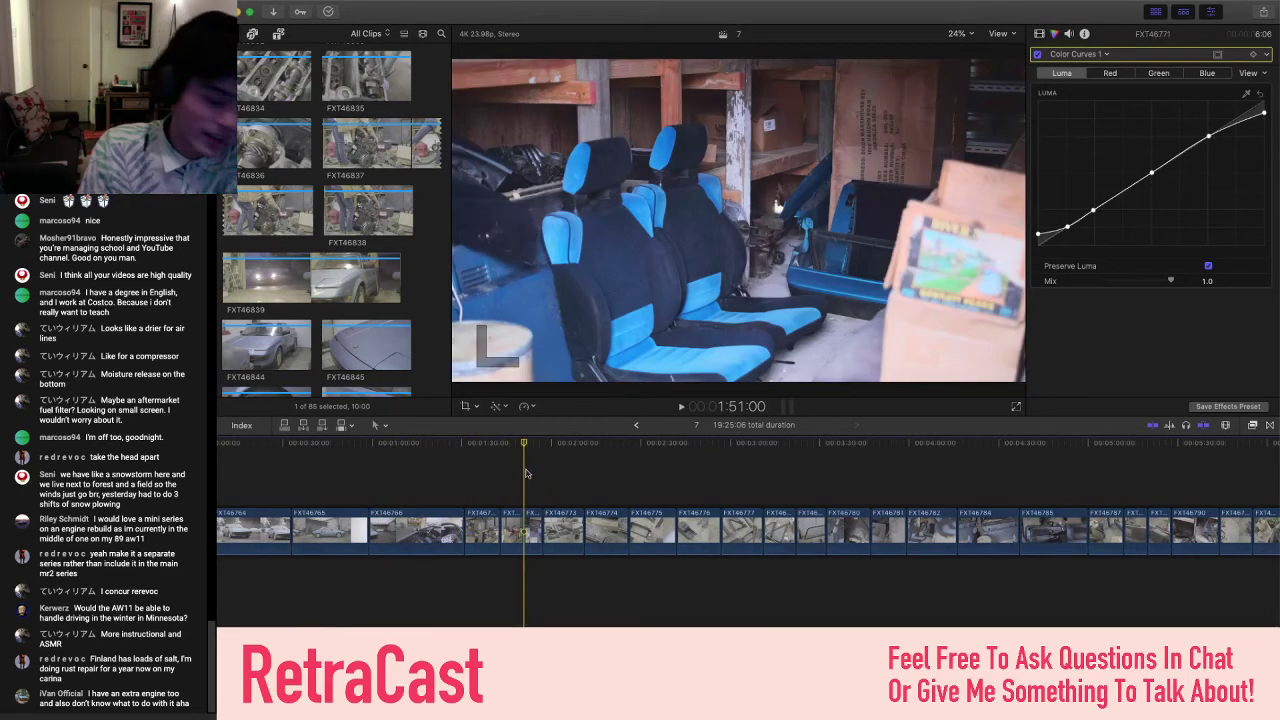
scroll(556, 483, right, 8)
scroll(556, 483, right, 20)
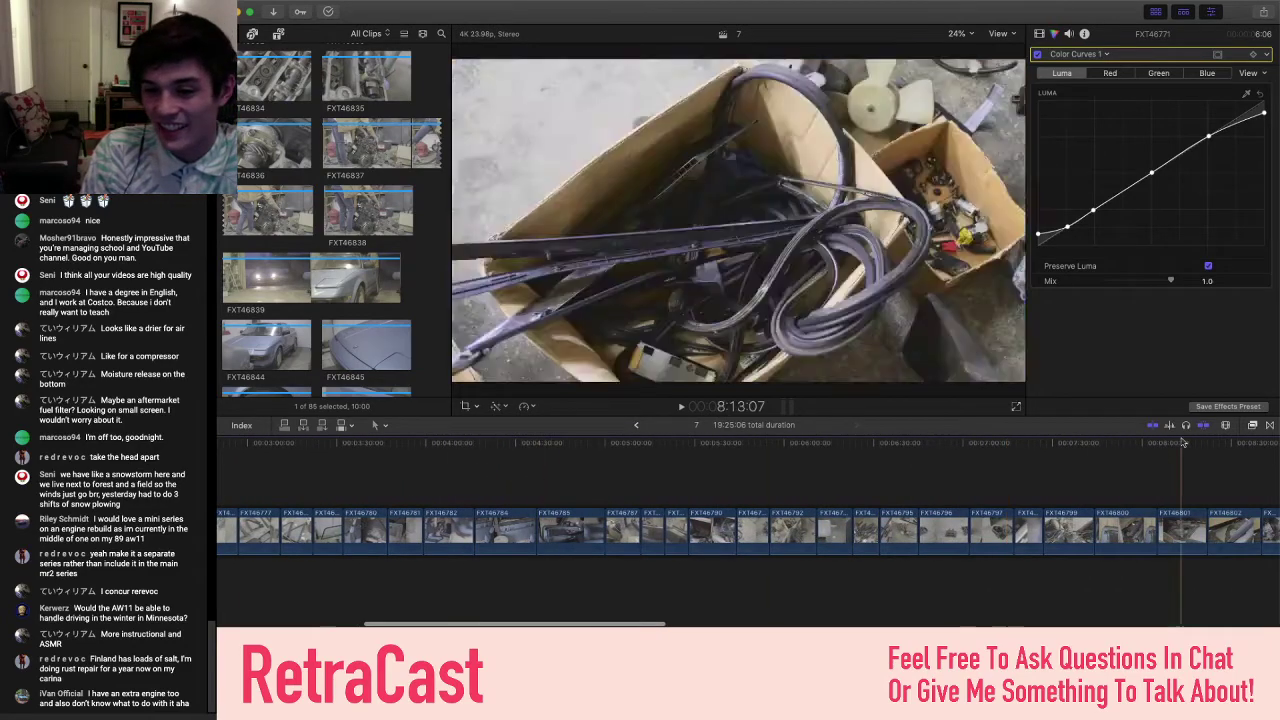
scroll(1082, 496, right, 3)
scroll(1080, 496, right, 10)
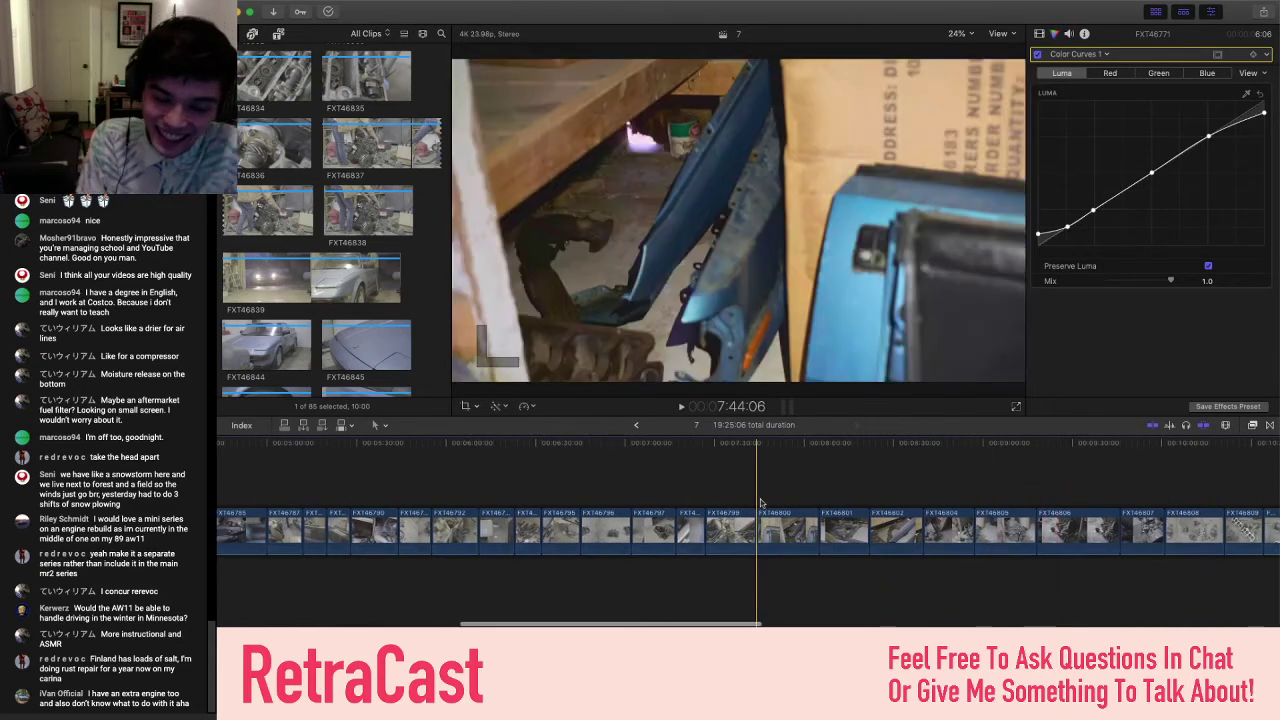
scroll(760, 503, left, 20)
scroll(760, 503, right, 2)
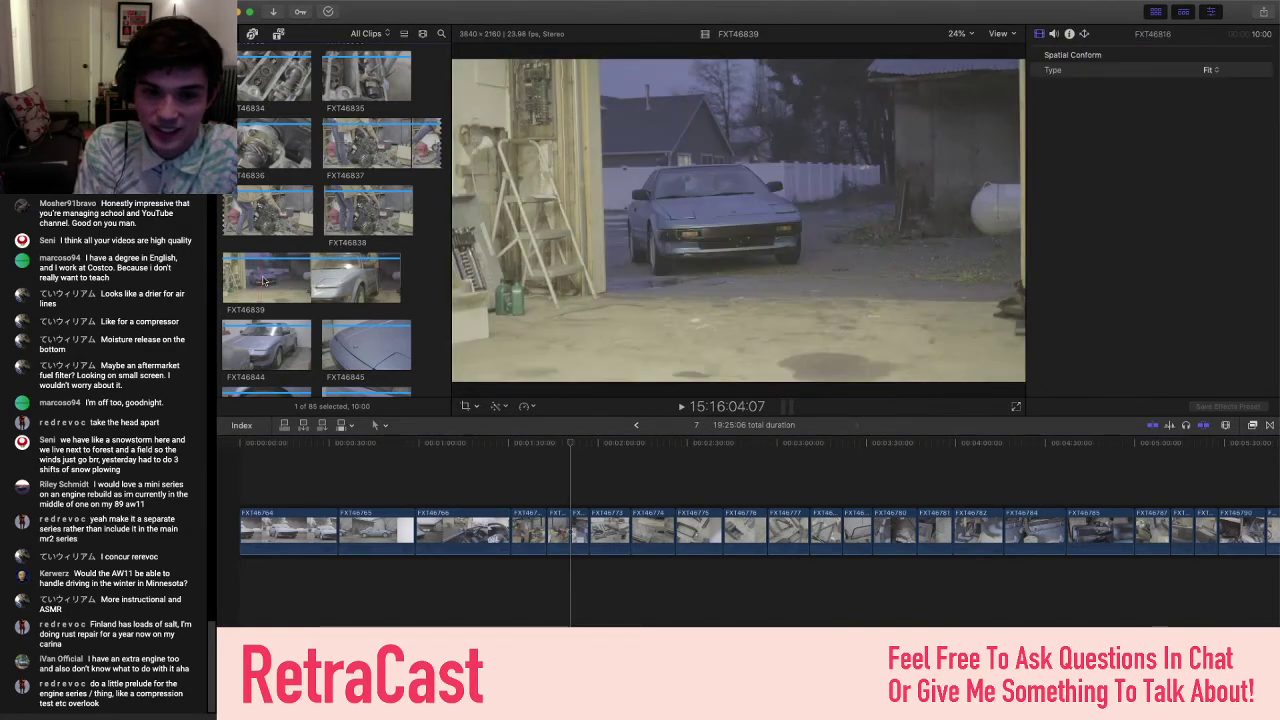
- Insert source clip FXT46839 after FXT46766 in the timeline and apply the copied color grading effects to it
drag(274, 279, 514, 543)
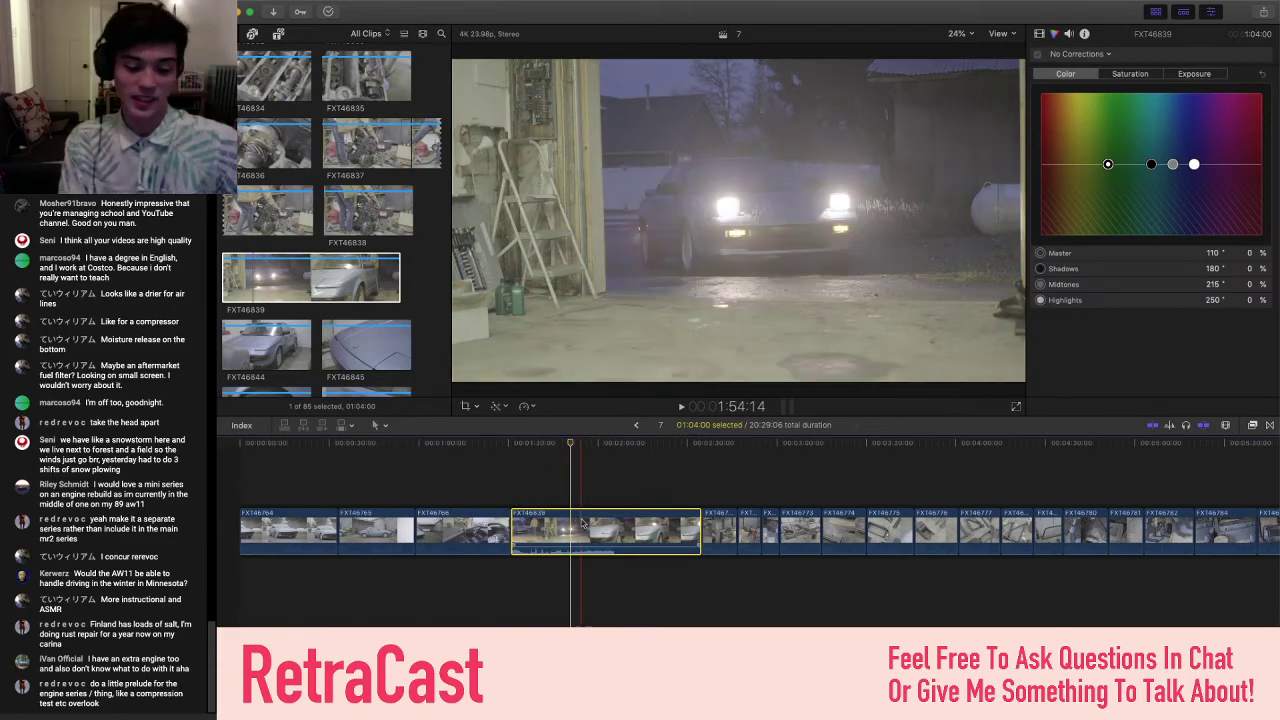
key(super+shift+v)
key(Return)
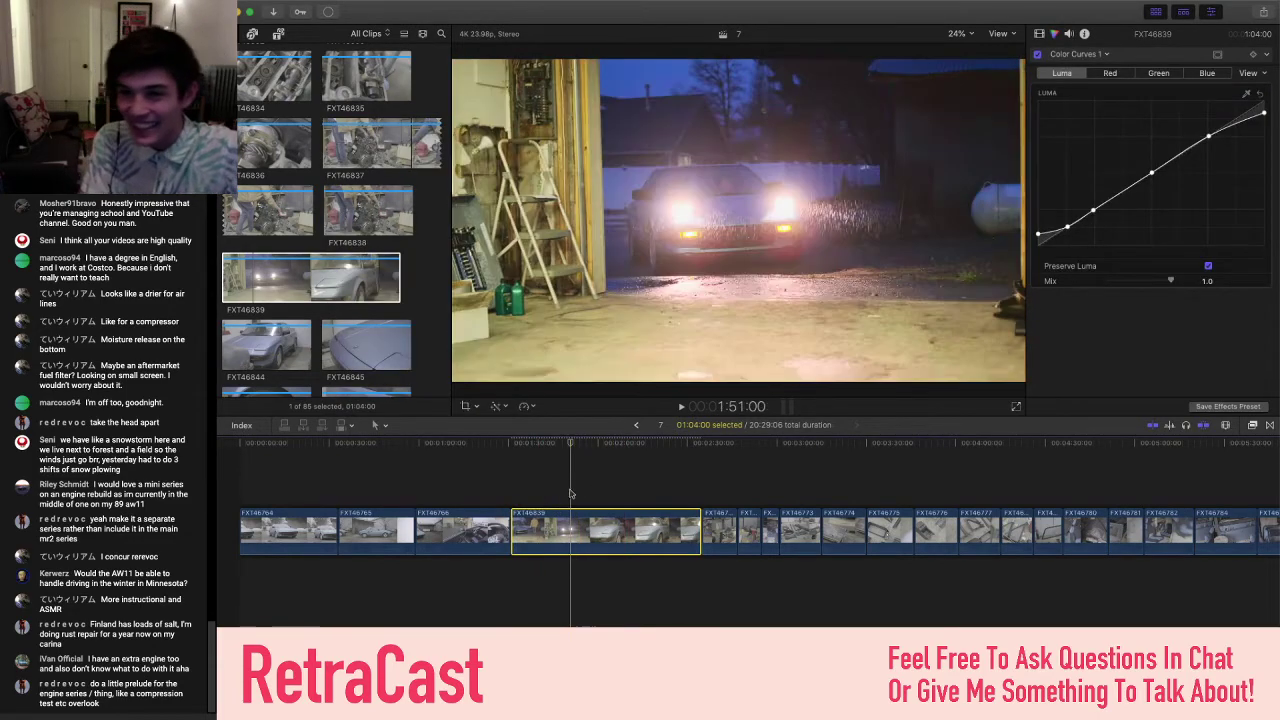
- Set the Color Wheels temperature to 4197 and tint to 13 on FXT46839, and check the grade on the car close-up
click(1096, 55)
click(1085, 70)
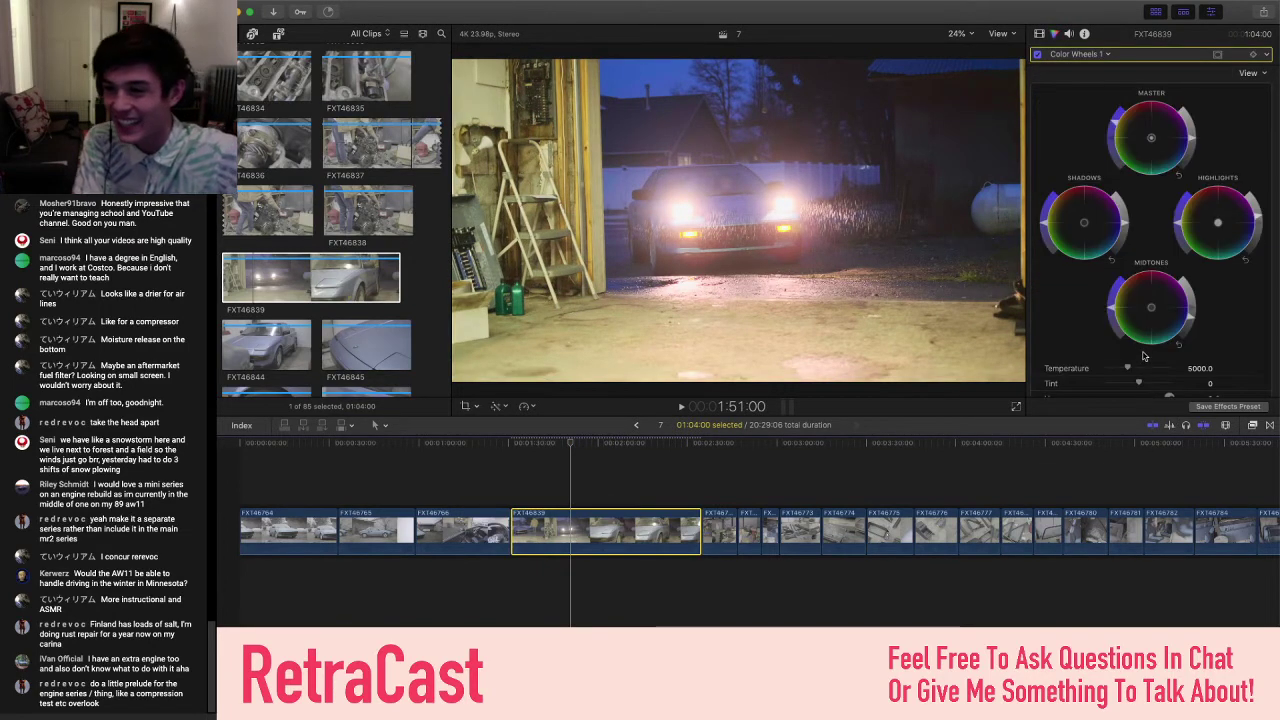
drag(1122, 370, 1119, 370)
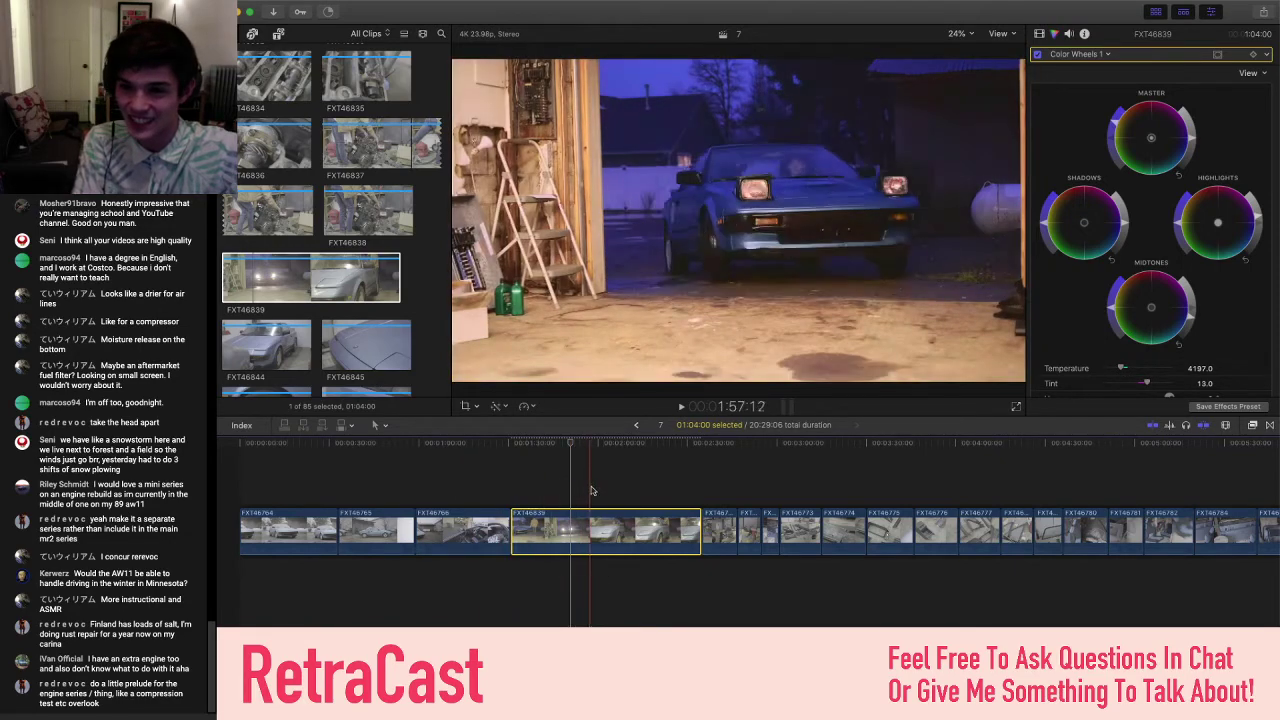
click(627, 489)
- Insert source clip FXT46844 into the timeline directly after FXT46839
scroll(631, 491, right, 3)
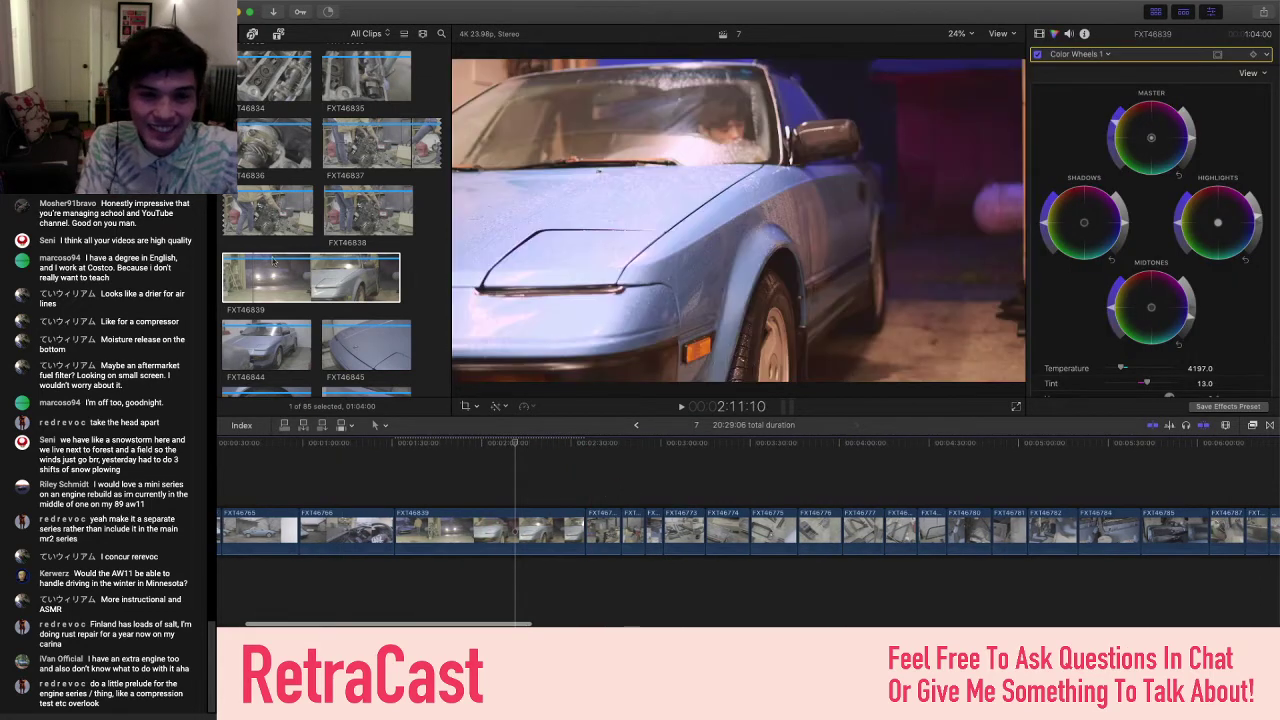
click(260, 346)
drag(496, 479, 614, 535)
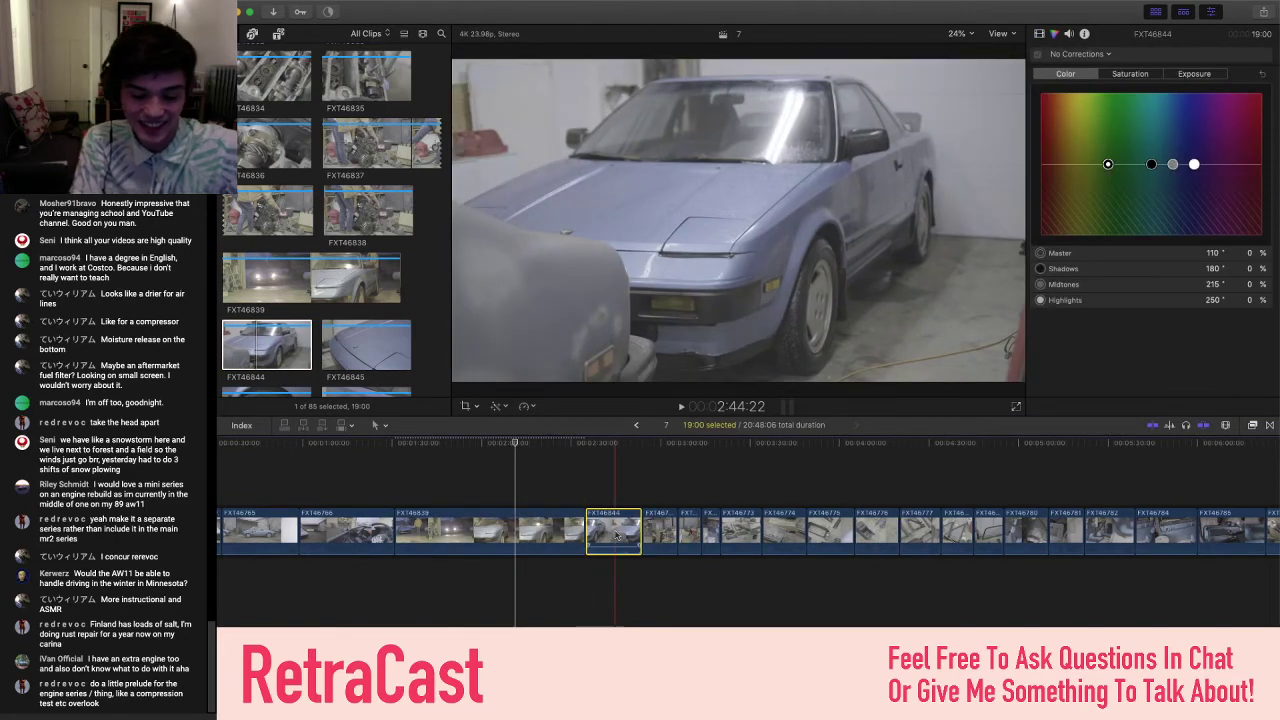
- Paste the copied color grading effects onto timeline clip FXT46844
key(super+shift+v)
key(Return)
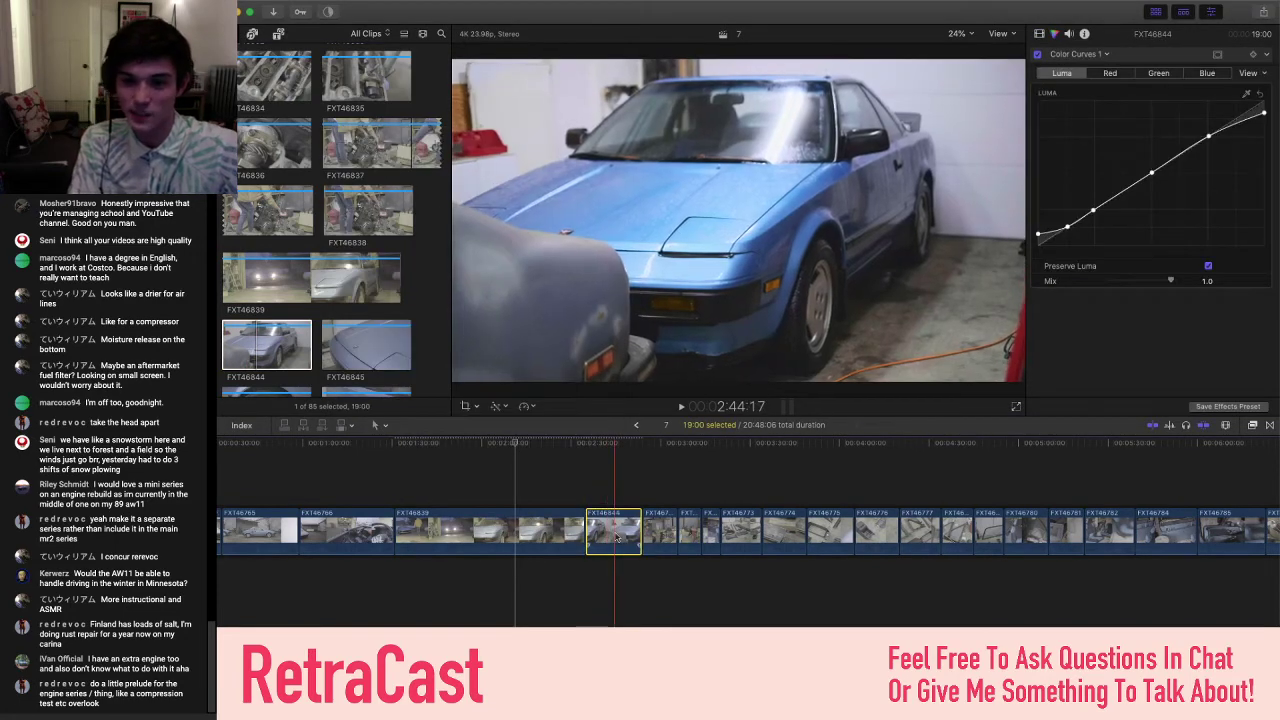
scroll(617, 538, right, 2)
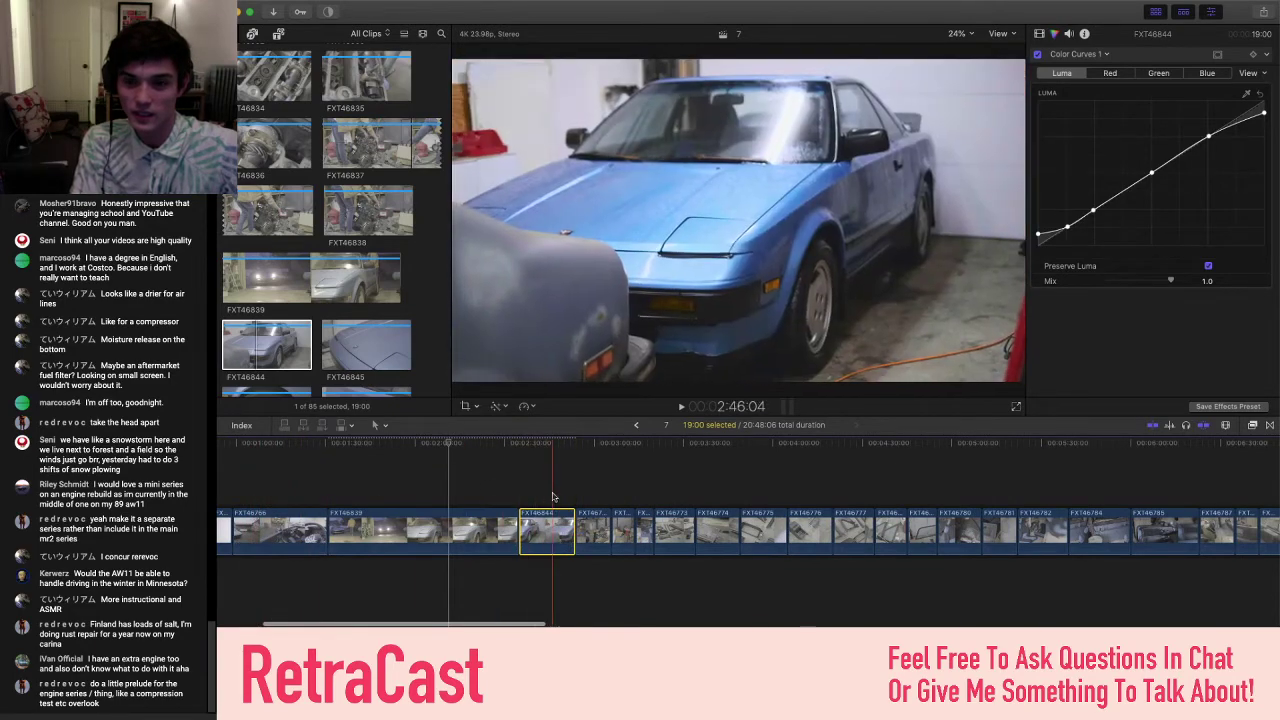
- Insert source clip FXT46845, the car hood close-up, directly after FXT46844 and paste the copied color grading effects onto it
key(shift+f)
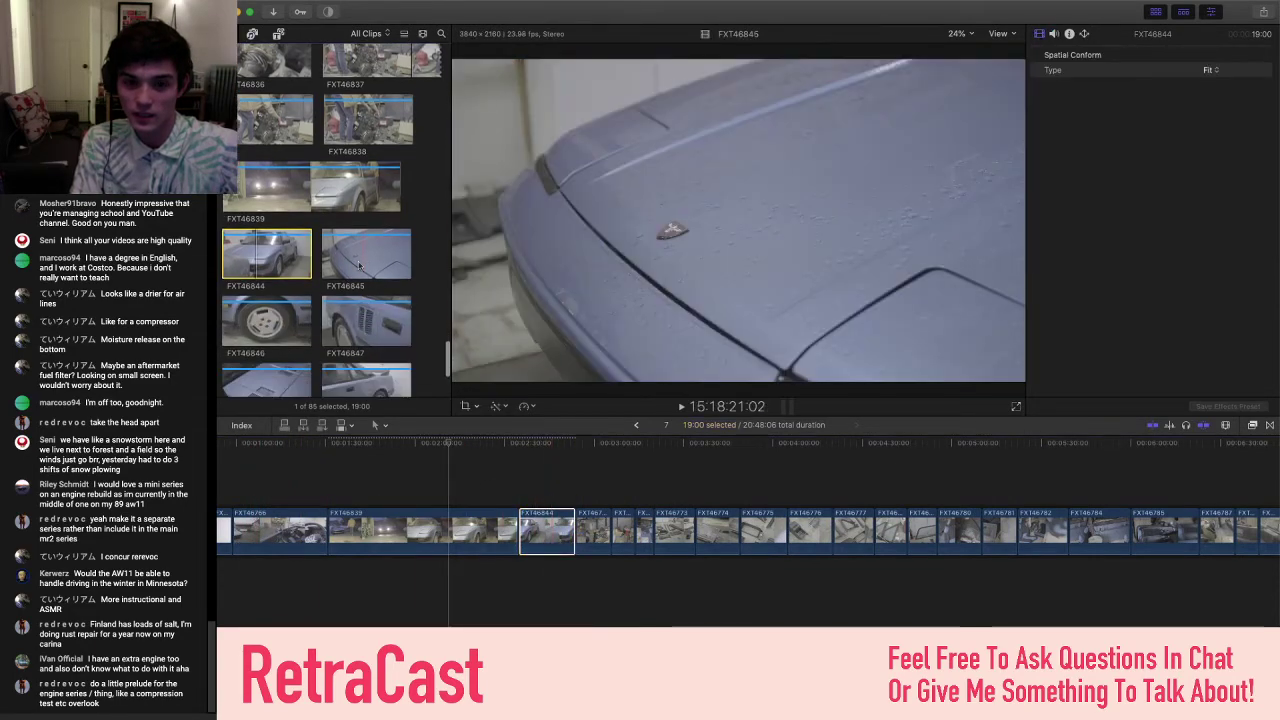
click(359, 265)
scroll(359, 265, down, 3)
drag(661, 430, 600, 530)
key(super+6)
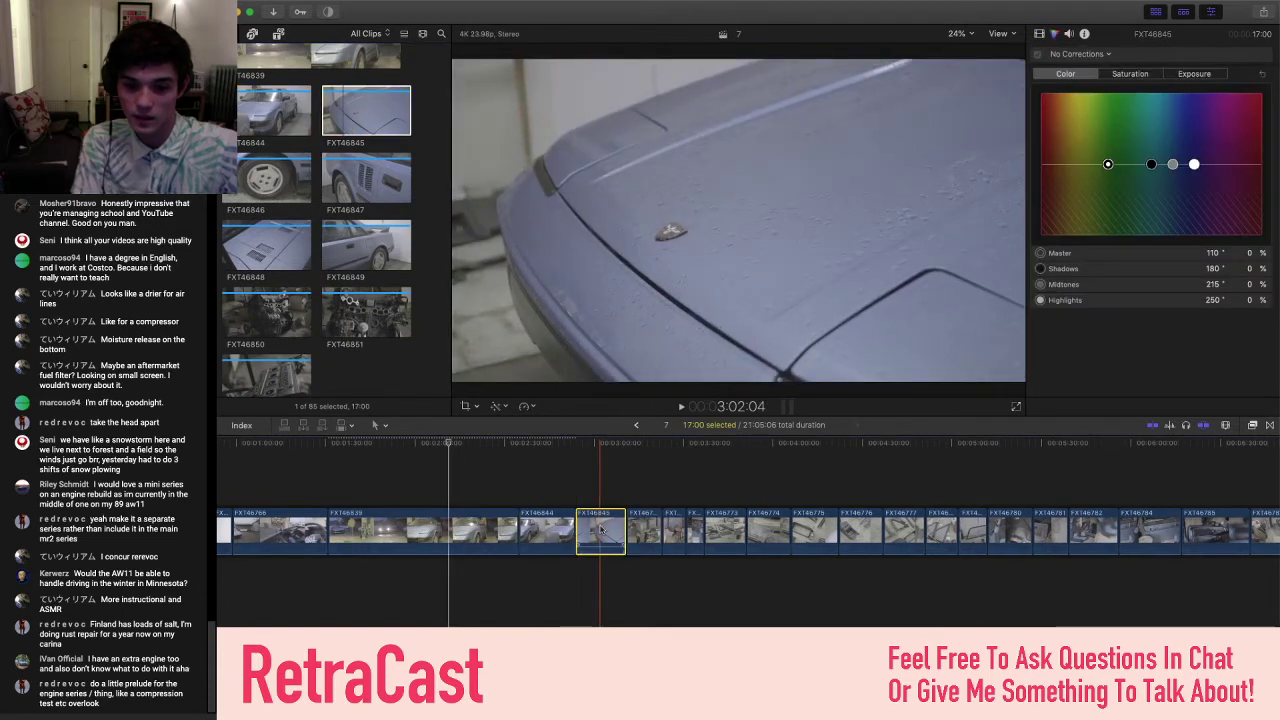
key(super+shift+v)
key(Return)
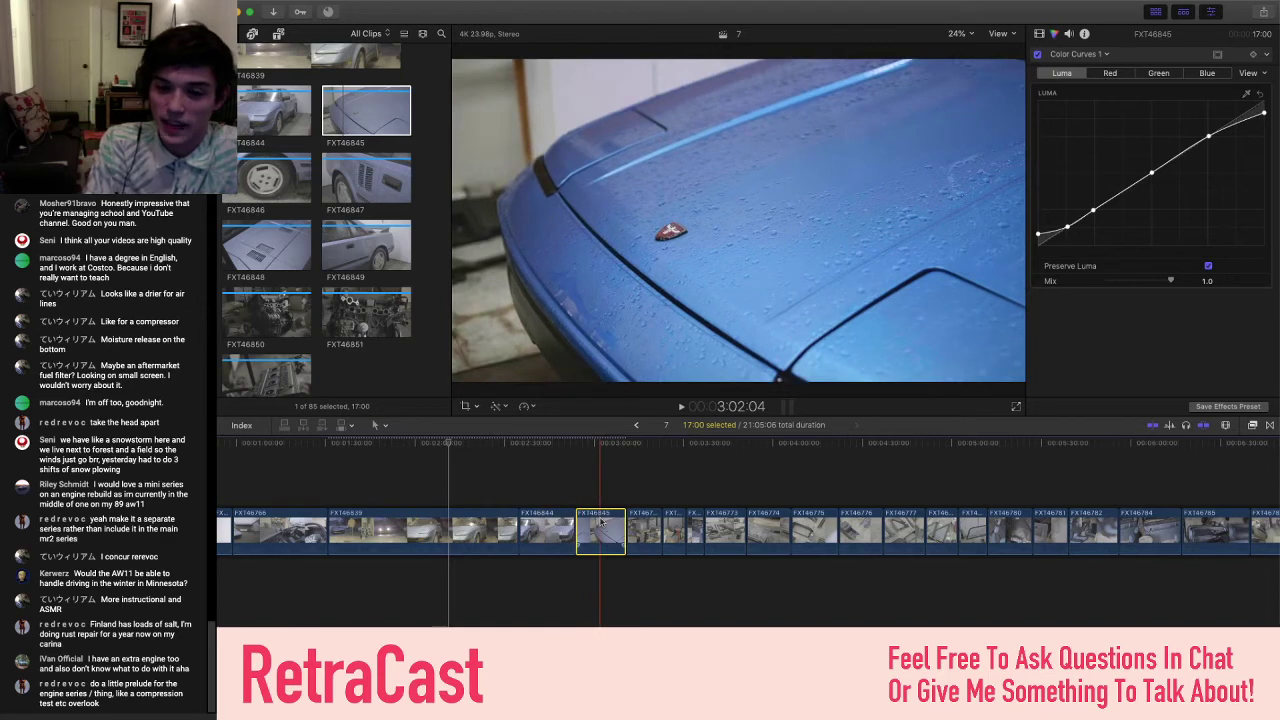
- Insert the wheel clip FXT46846 after FXT46845 in the timeline and paste the copied color grading effects onto it
drag(266, 178, 640, 540)
click(657, 535)
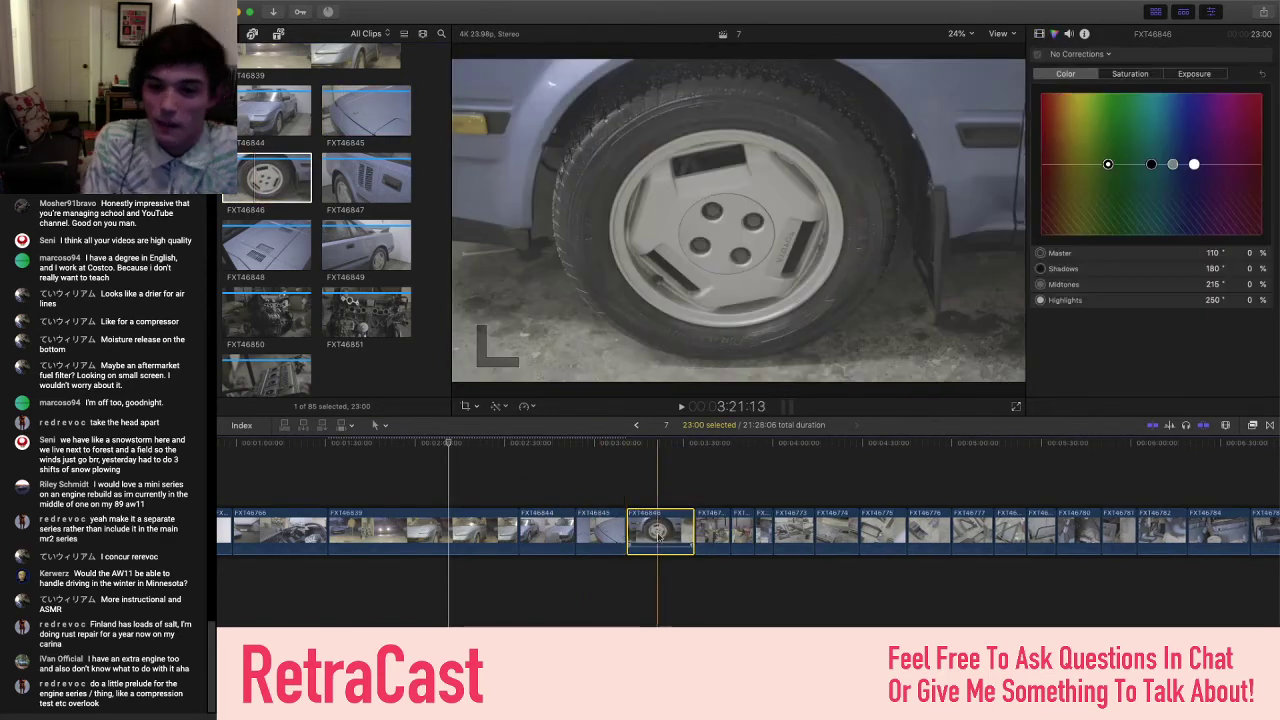
key(super+shift+v)
key(Return)
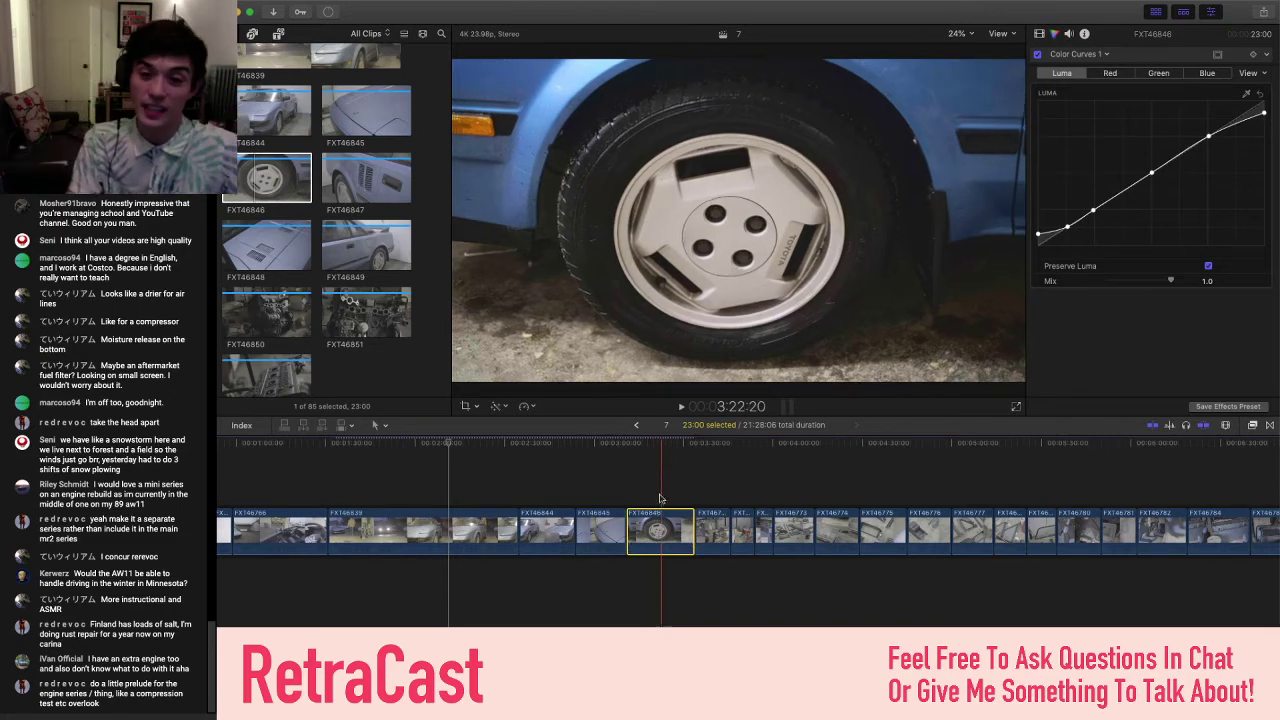
- Insert the side vent clip FXT46847 after FXT46846 in the timeline and apply the copied color grading effects to it
scroll(660, 497, right, 2)
click(362, 178)
key(w)
click(686, 540)
key(super+alt+v)
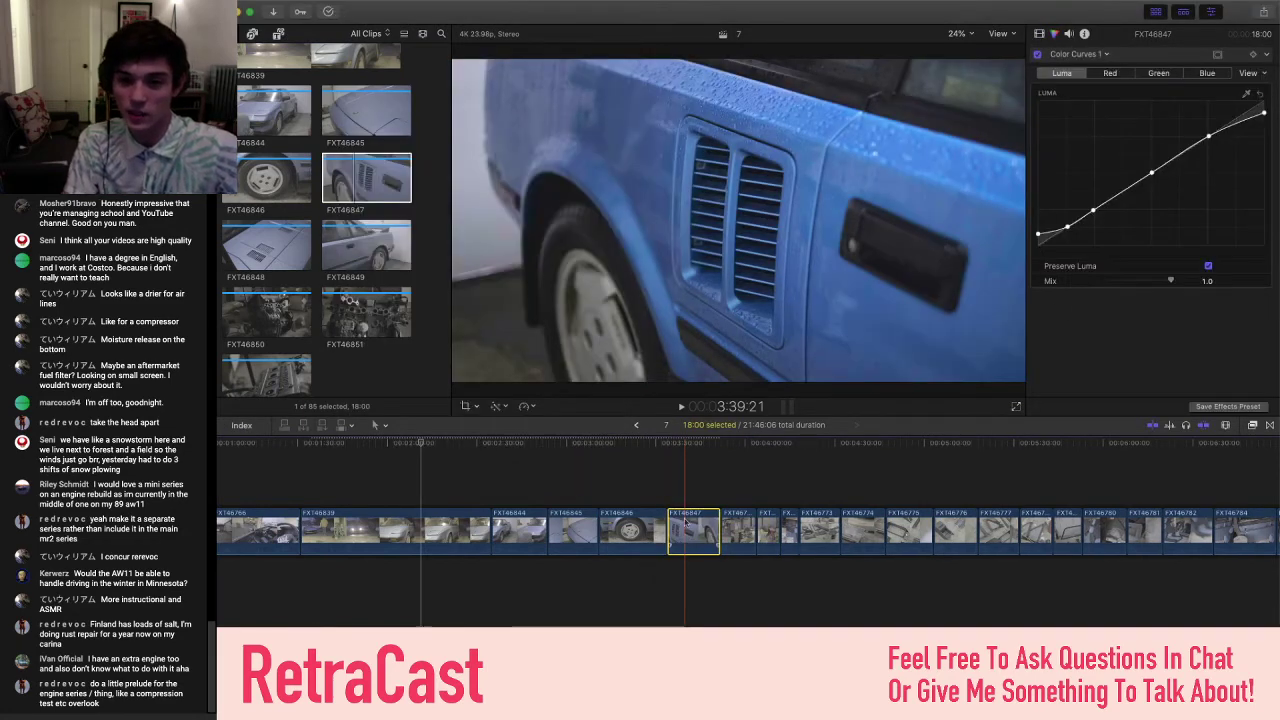
- Insert source clip FXT46848, the vented engine lid, right after FXT46847 and paste the copied color grading effects onto it
scroll(689, 540, right, 2)
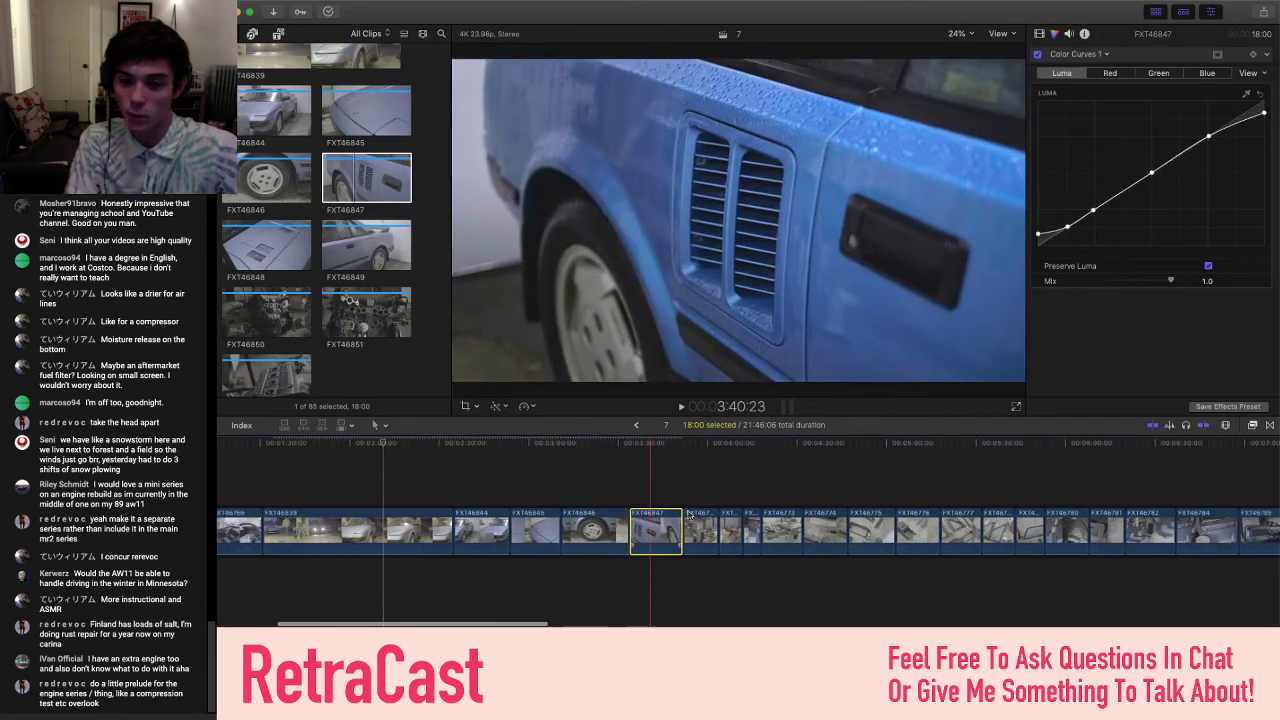
drag(256, 248, 694, 541)
click(603, 478)
drag(262, 256, 690, 535)
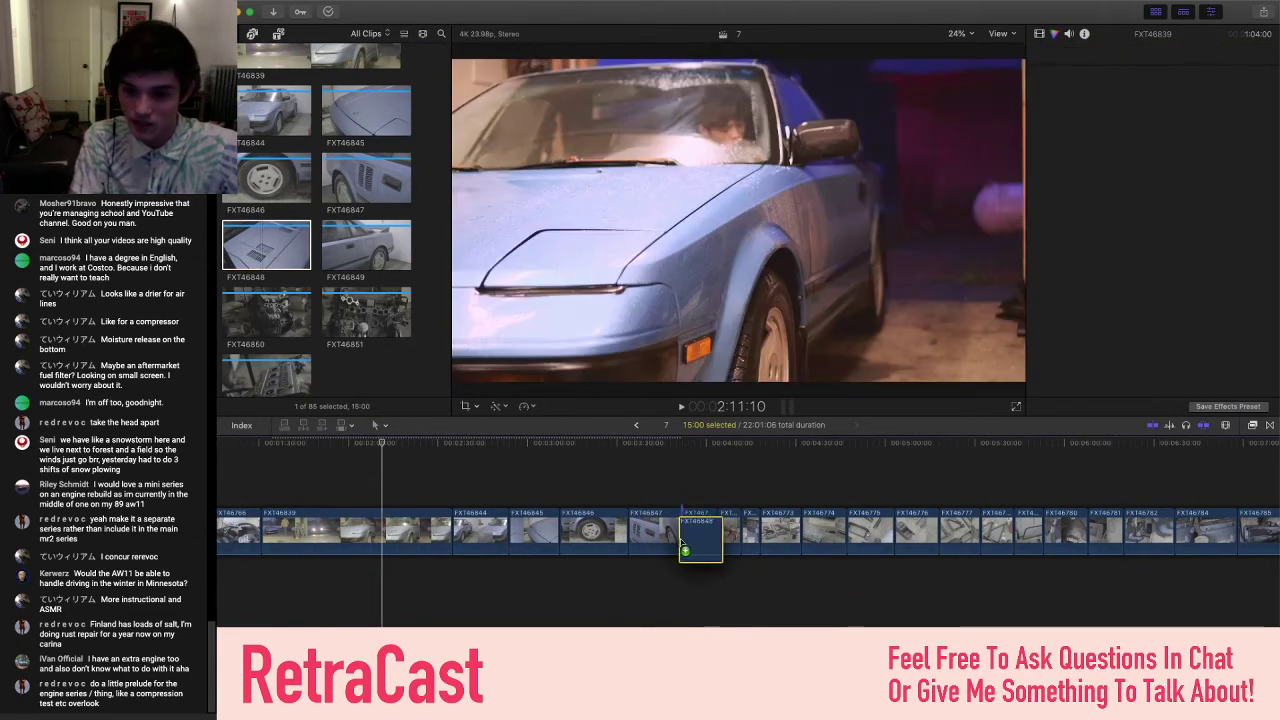
key(super+shift+v)
key(Return)
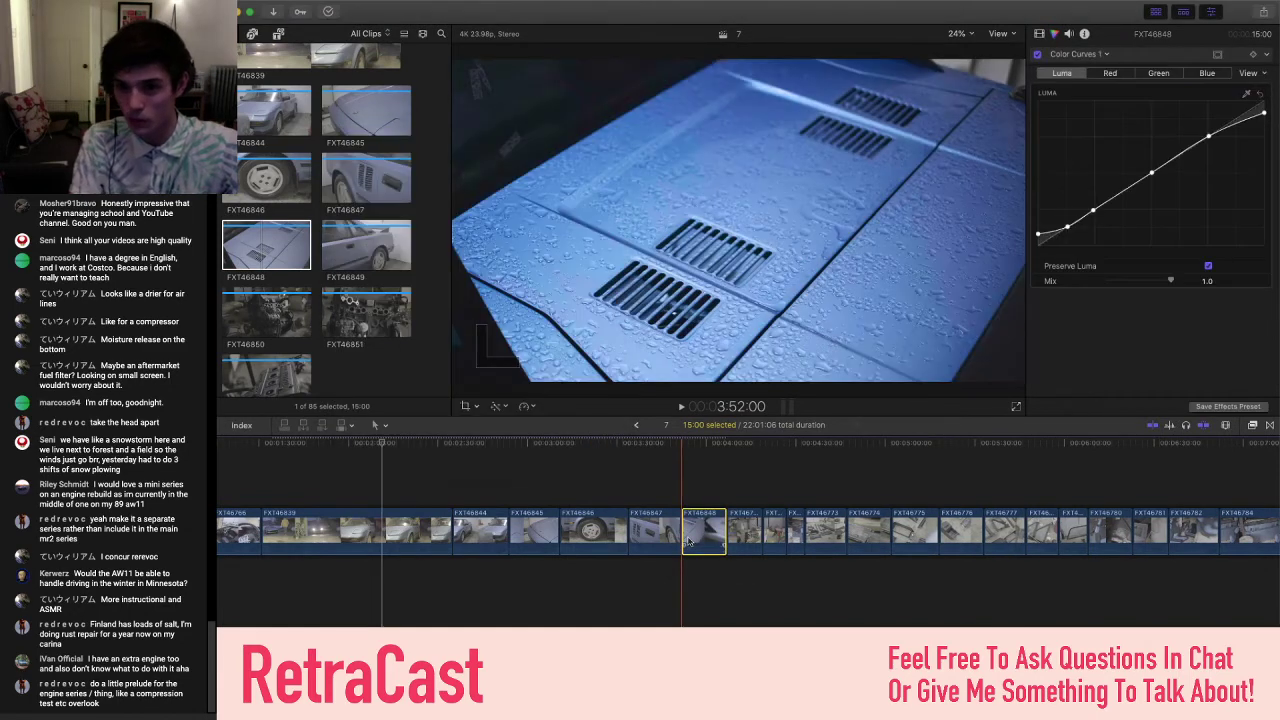
- Insert the rear quarter clip FXT46849 after FXT46848 in the timeline and paste the copied color grading effects onto it
scroll(700, 540, right, 2)
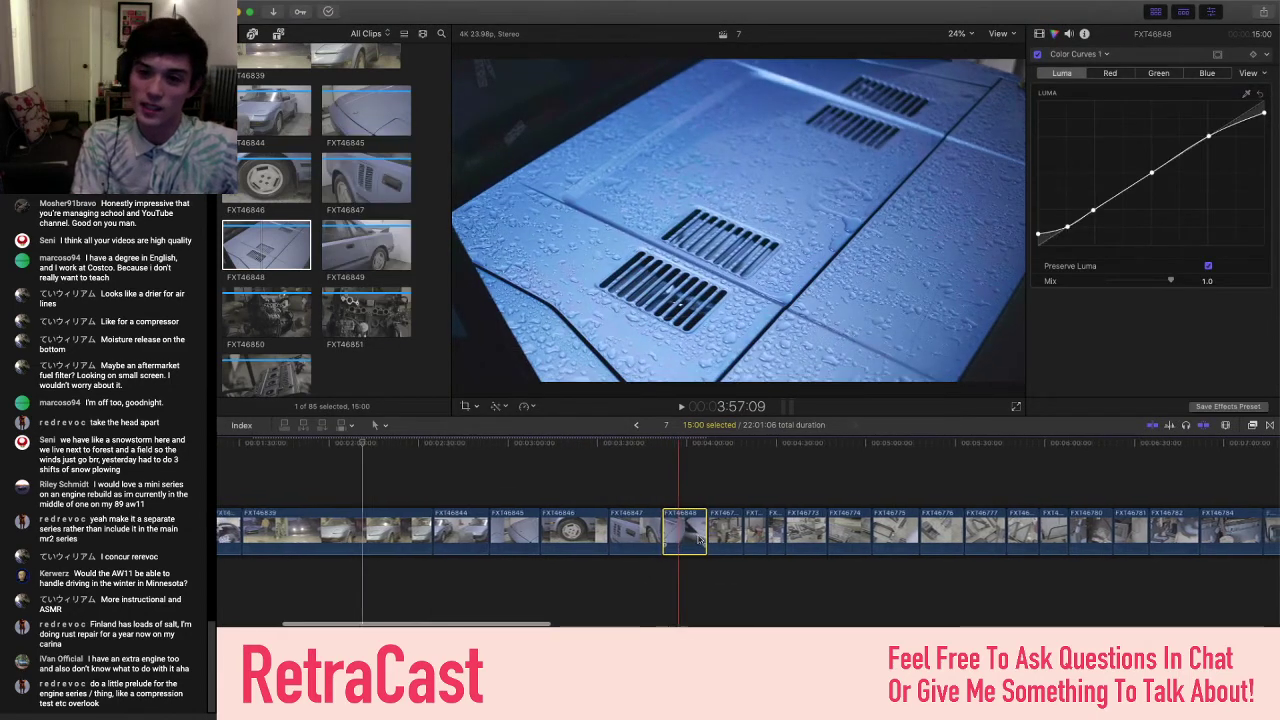
drag(366, 245, 717, 538)
key(super+shift+v)
key(Return)
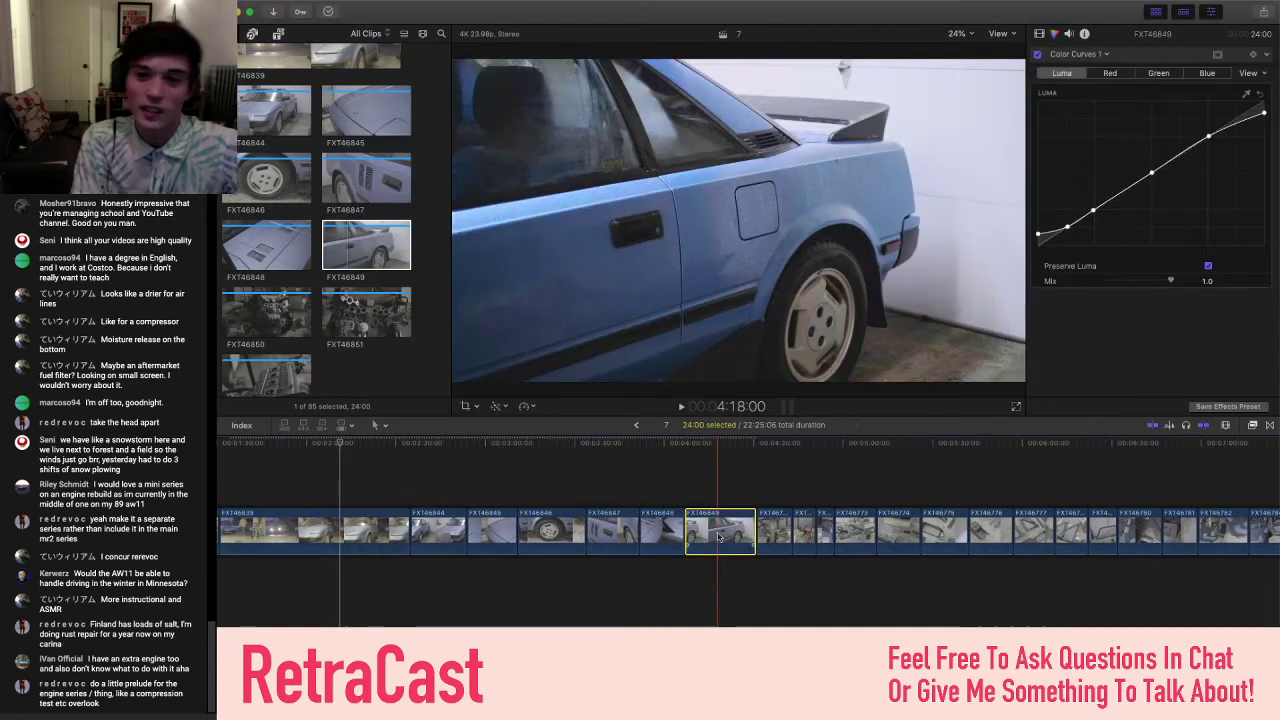
scroll(717, 538, right, 1)
scroll(717, 538, right, 10)
scroll(690, 525, right, 1)
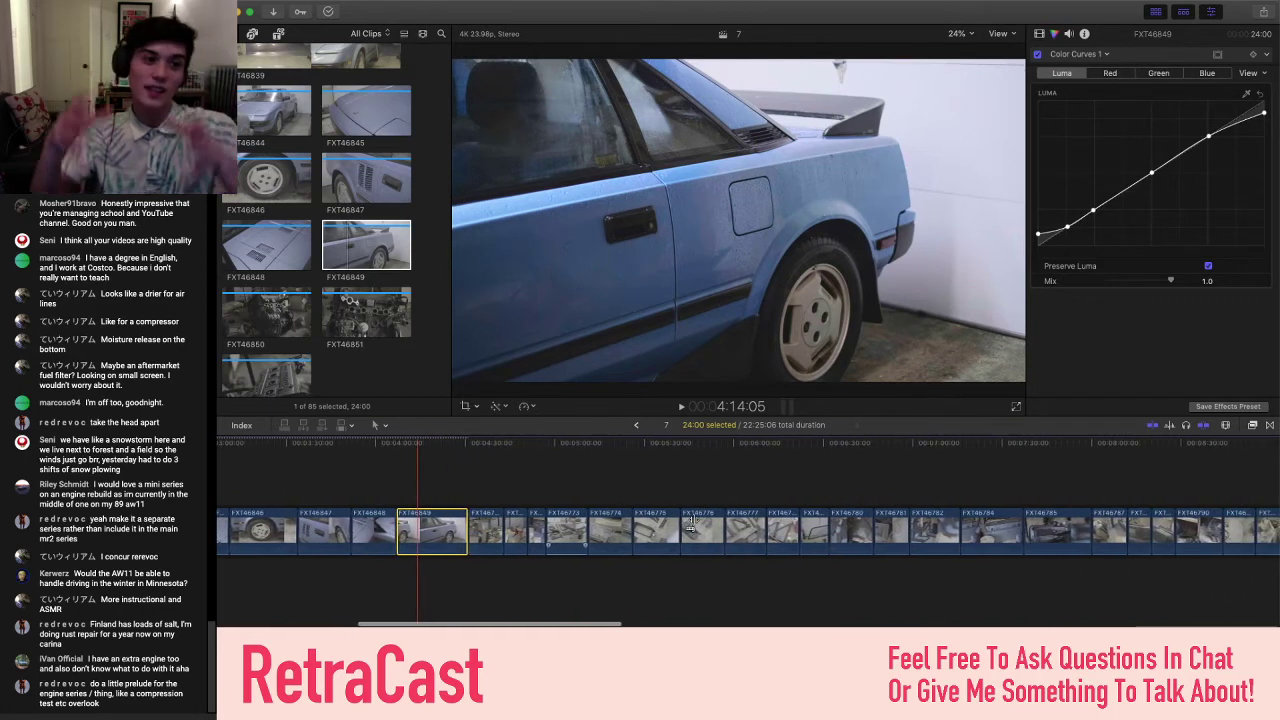